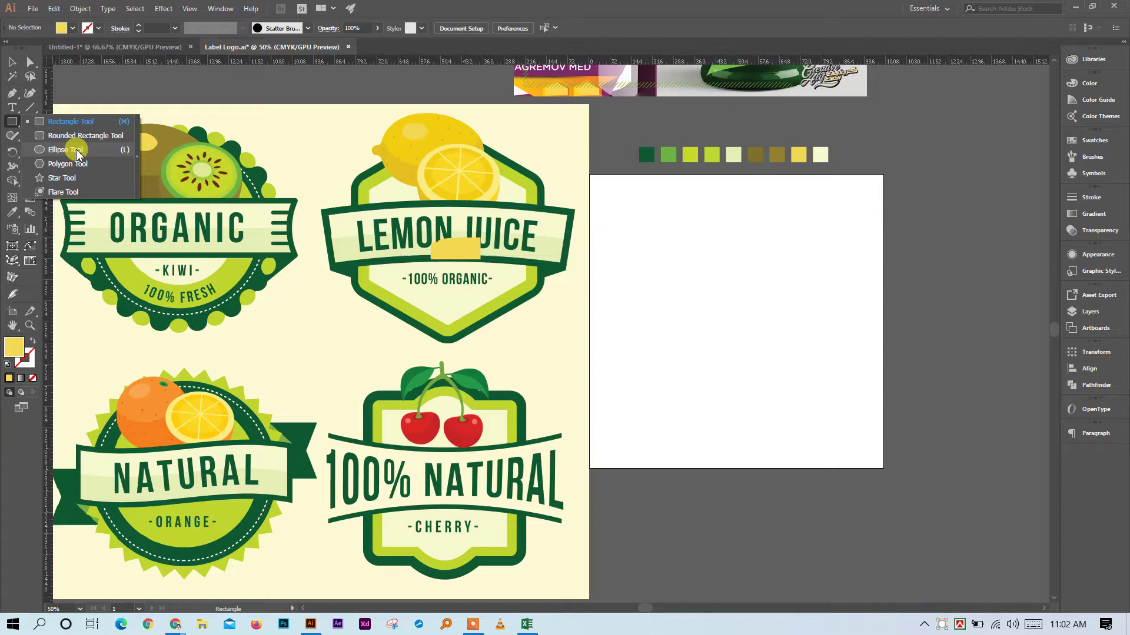
# Try a straight line segment about 177 pt tall across the cut orange slice in the NATURAL label
pyautogui.click(16, 123)
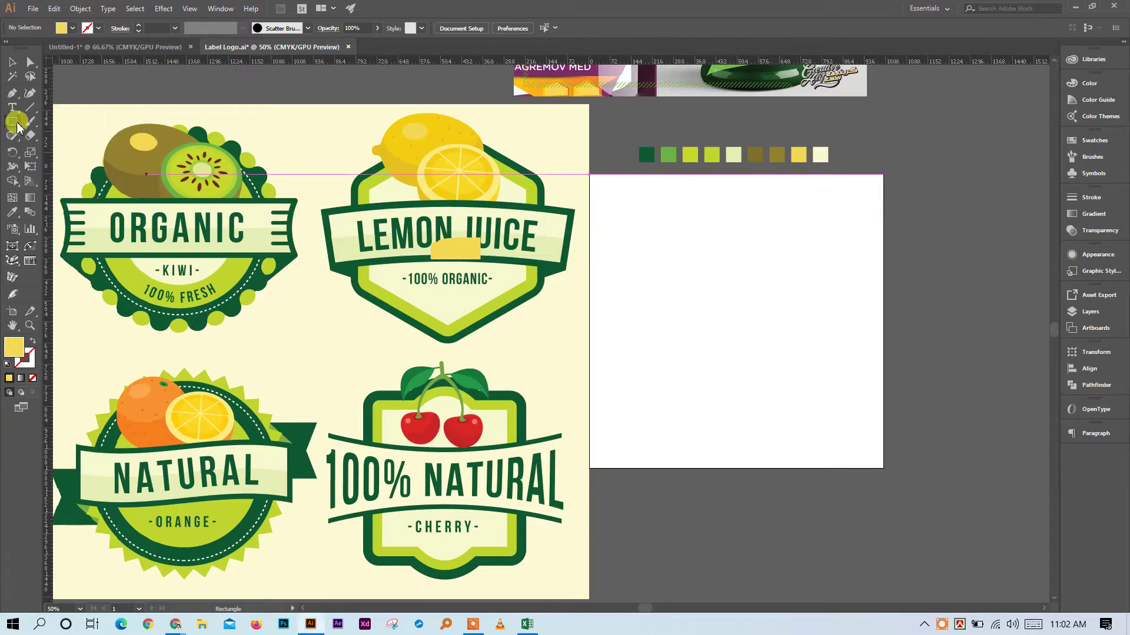
pyautogui.click(29, 107)
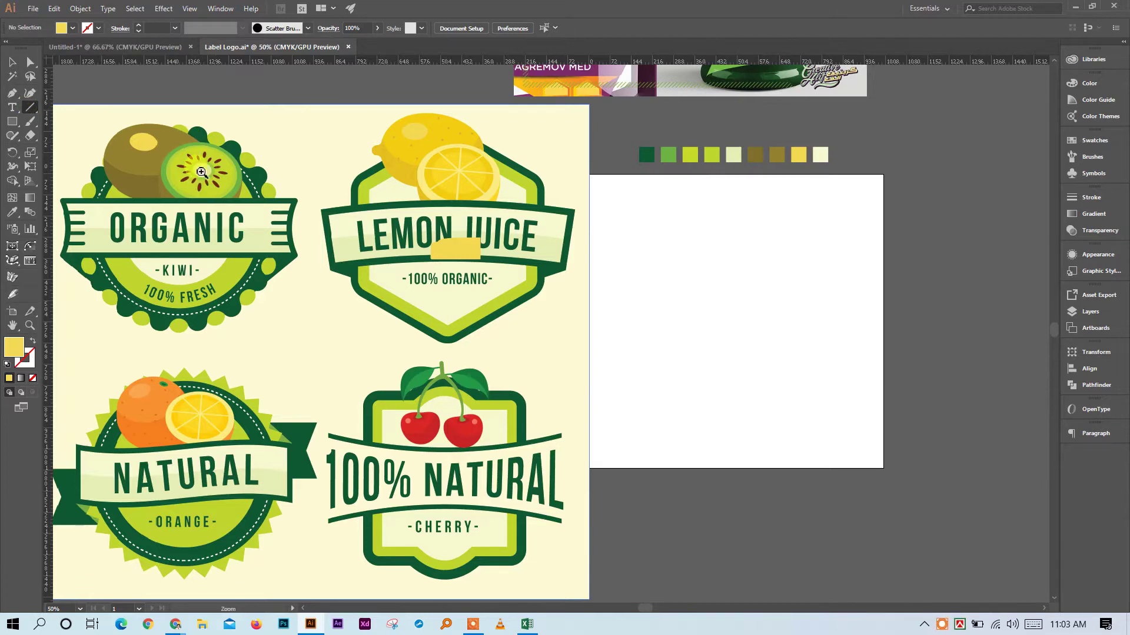
pyautogui.hotkey('ctrl', 'space')
pyautogui.click(247, 247)
pyautogui.scroll(-3, 529, 453)
pyautogui.scroll(-2, 555, 441)
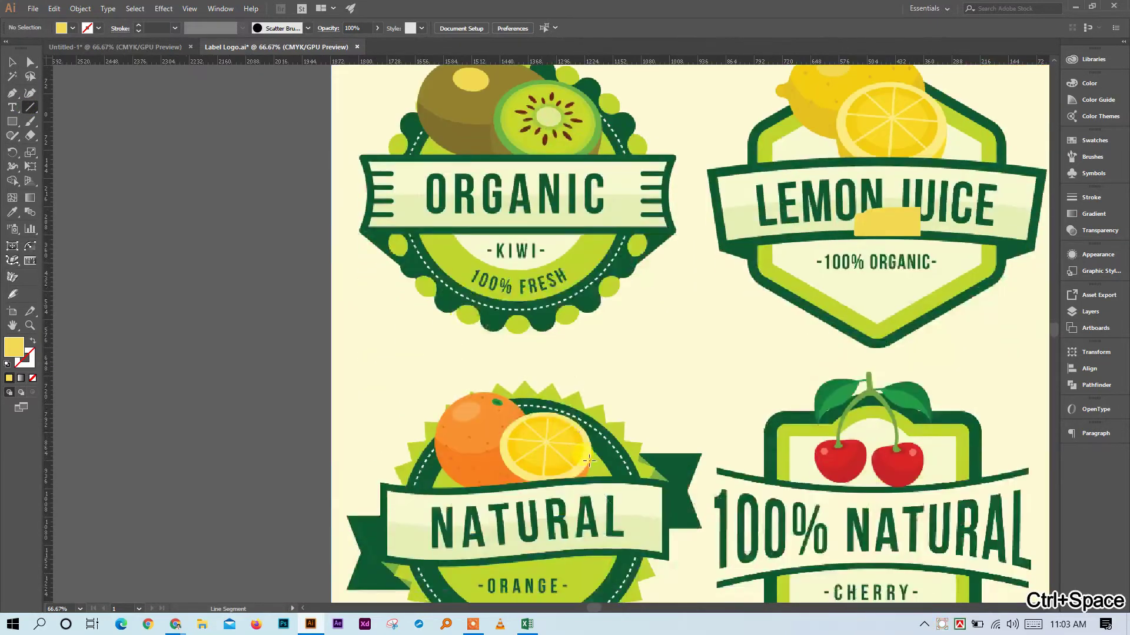
pyautogui.scroll(2, 583, 447)
pyautogui.scroll(-3, 559, 358)
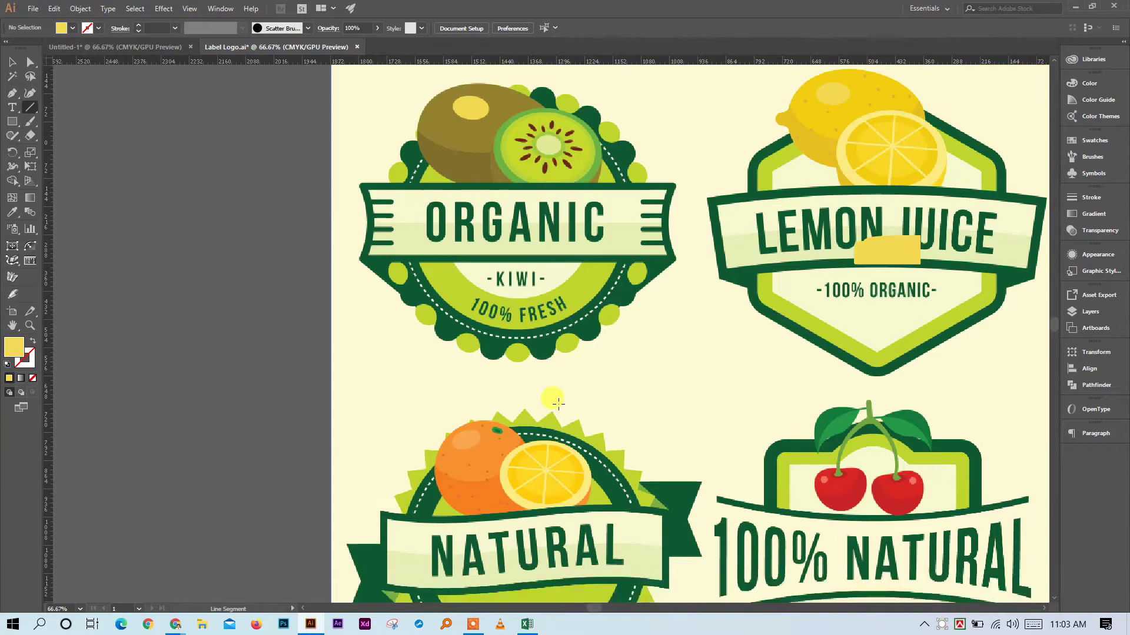
pyautogui.hotkey('ctrl', 'space')
pyautogui.click(537, 329)
pyautogui.click(538, 329)
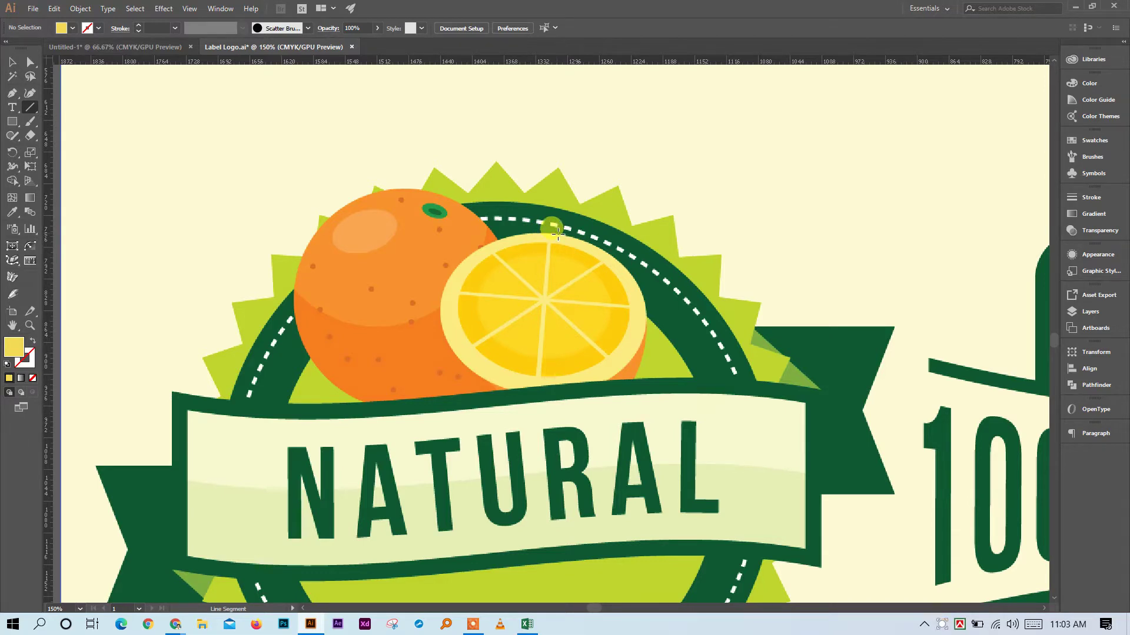
pyautogui.hotkey('ctrl', '-')
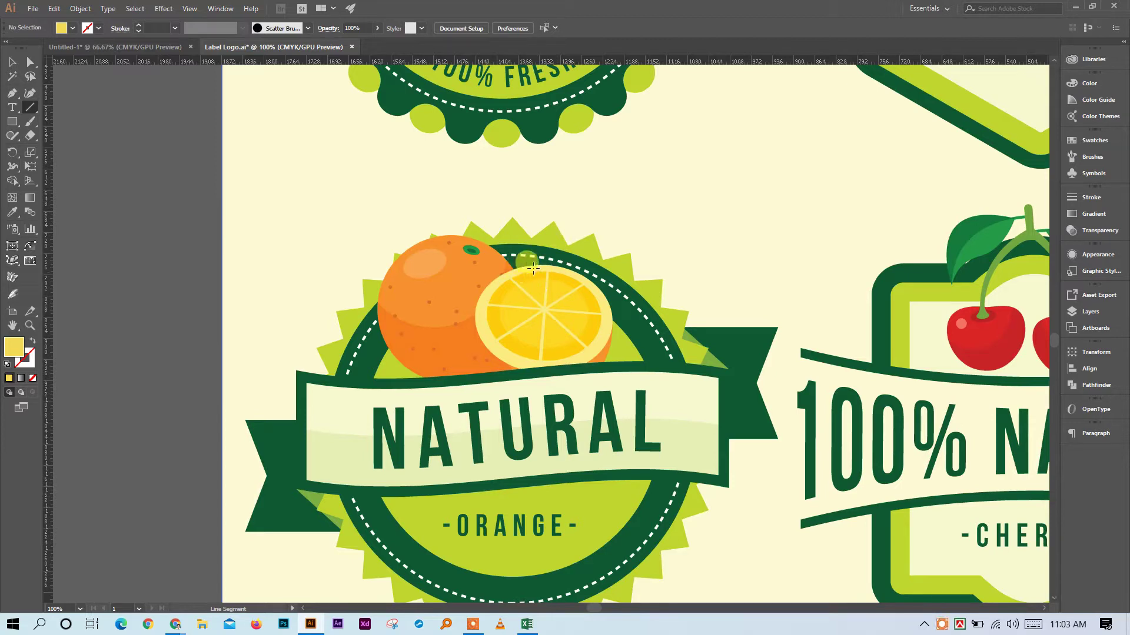
pyautogui.moveTo(548, 265); pyautogui.dragTo(540, 368)
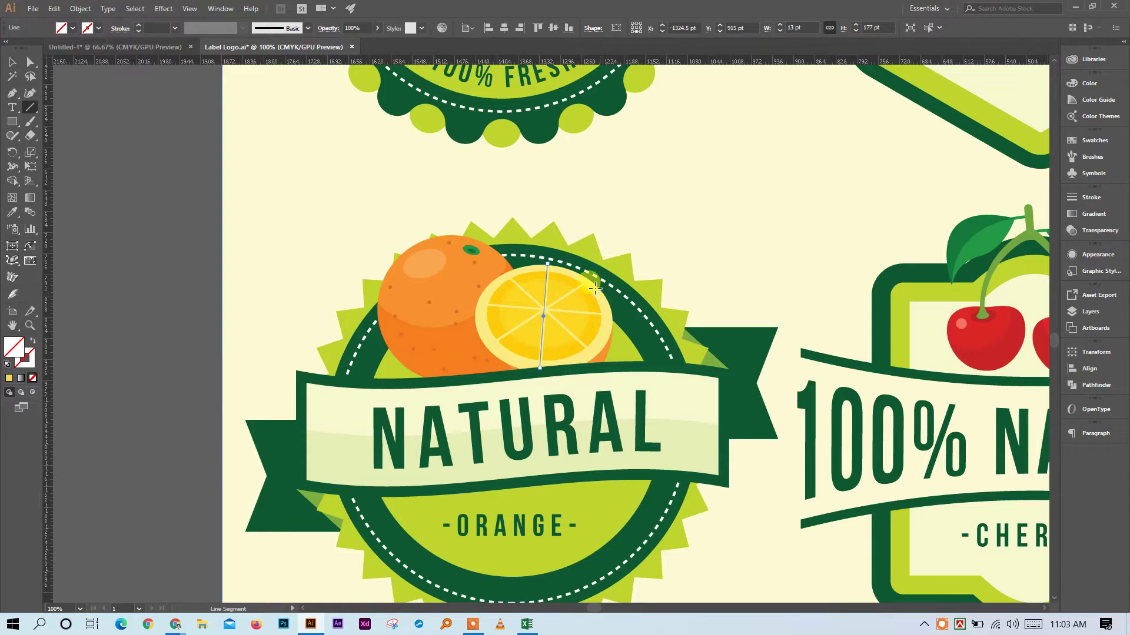
pyautogui.hotkey('ctrl', 'z')
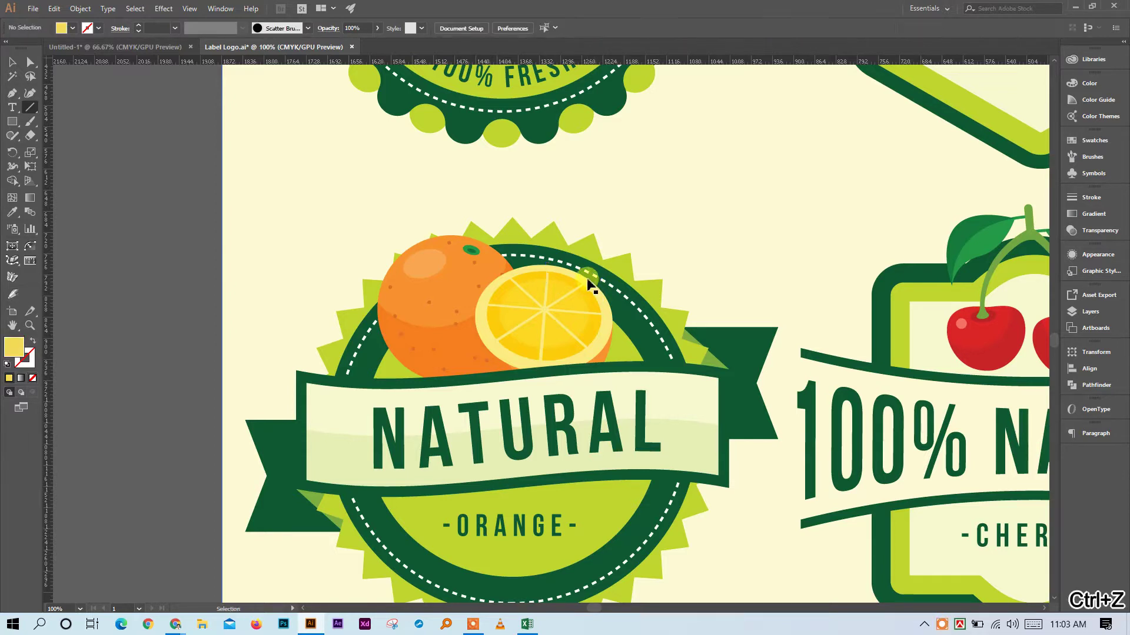
# Try scaling the four-label reference image down about its centre to about 1057 pt wide
pyautogui.hotkey('ctrl', '-')
pyautogui.hotkey('ctrl', '-')
pyautogui.hotkey('ctrl', '-')
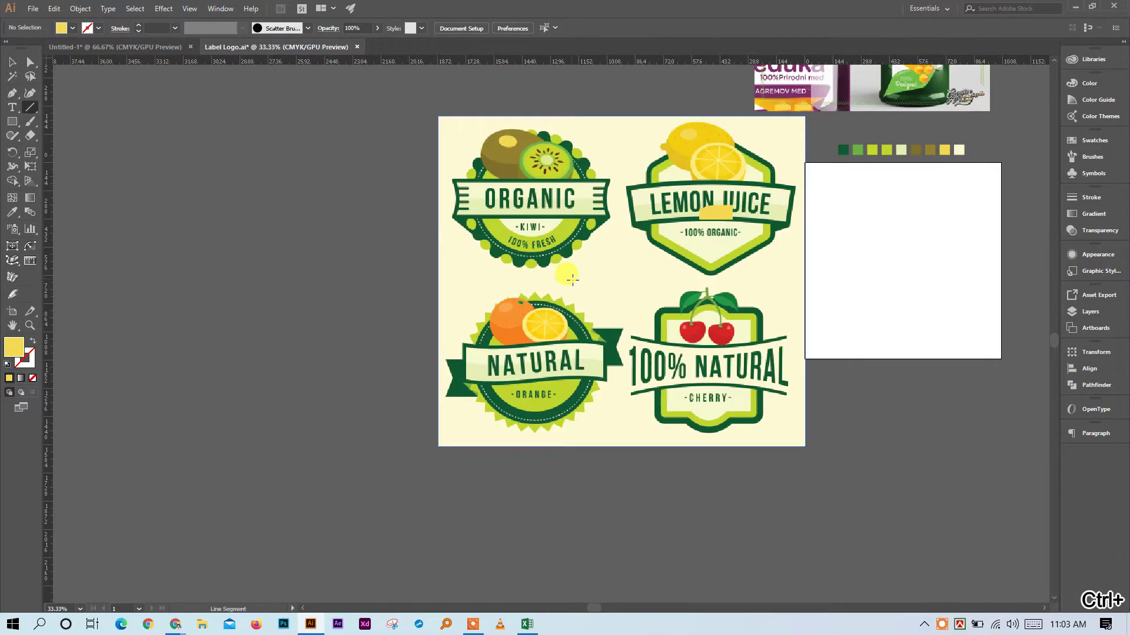
pyautogui.hscroll(5, 568, 312)
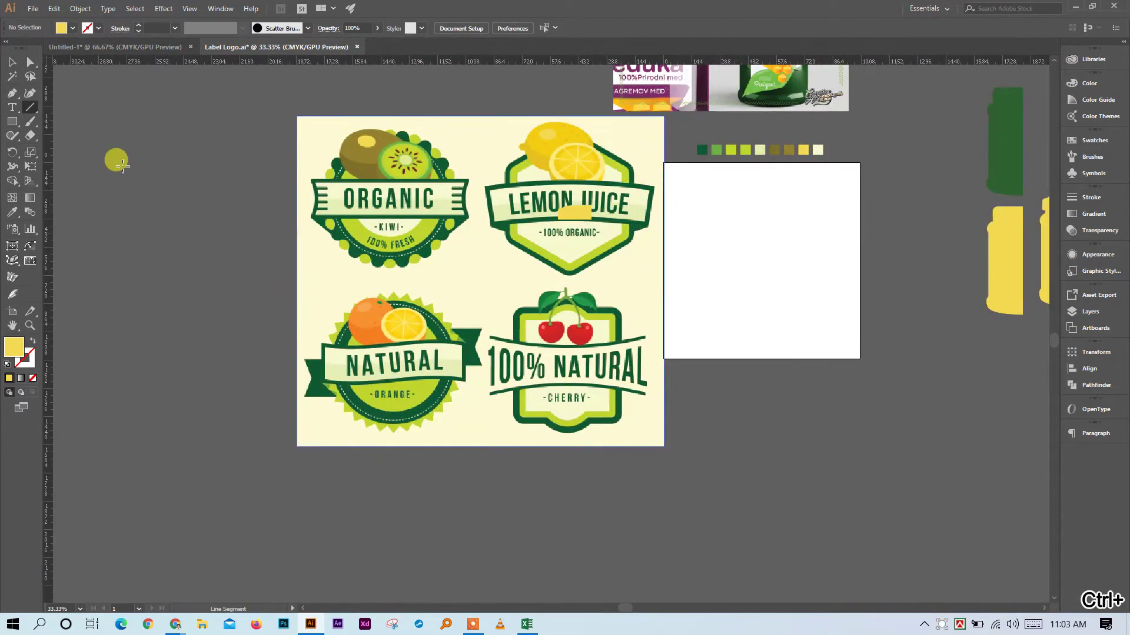
pyautogui.click(12, 61)
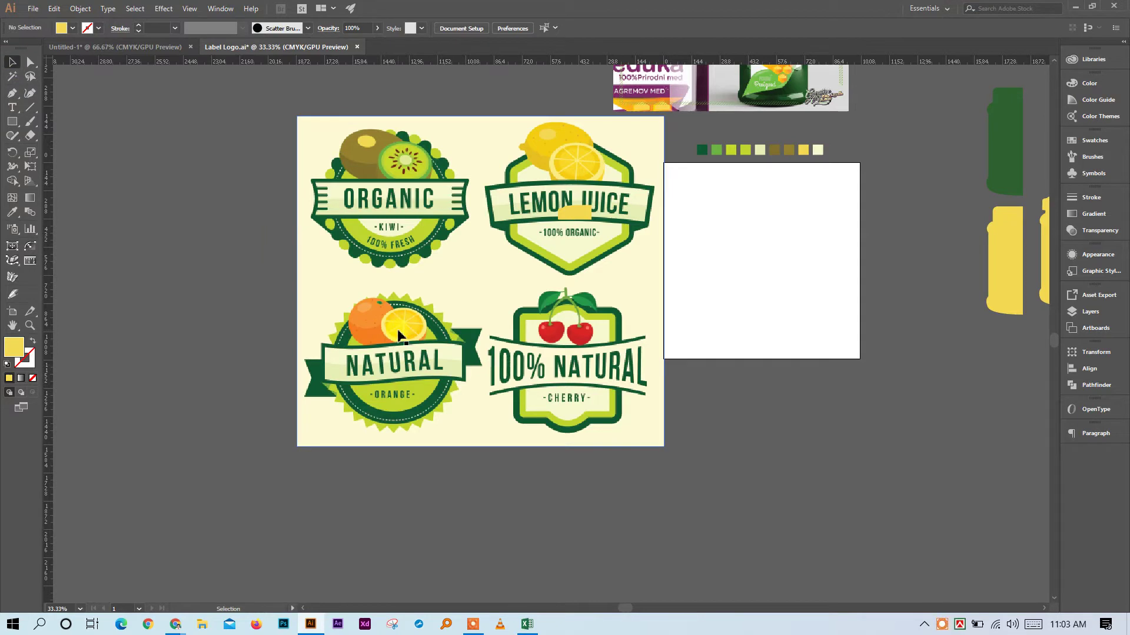
pyautogui.hscroll(2, 686, 308)
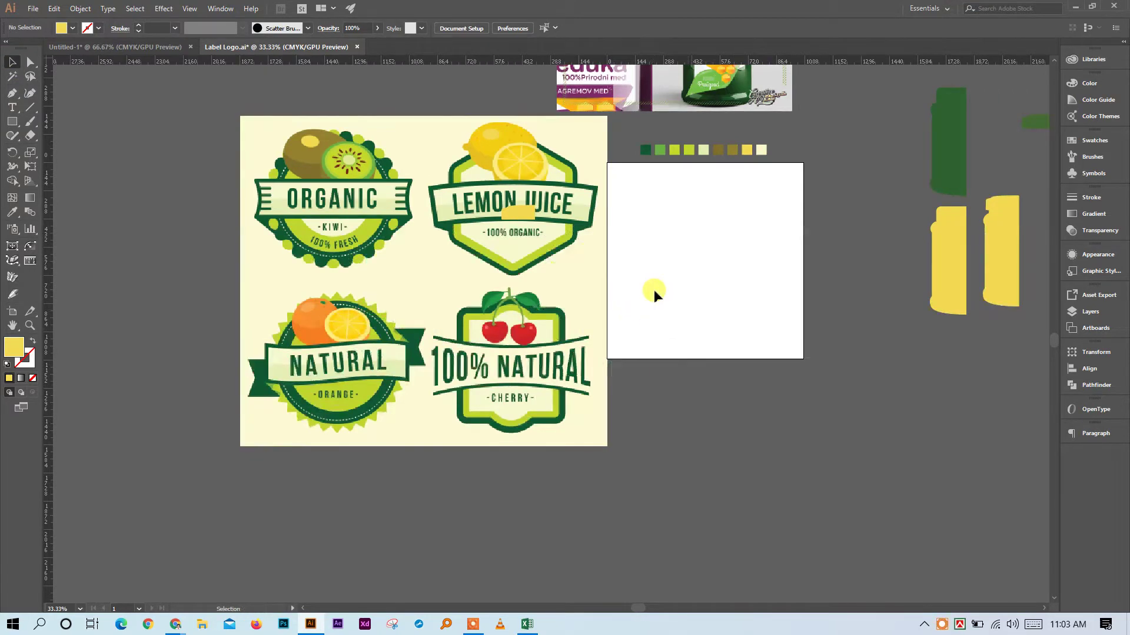
pyautogui.click(554, 293)
pyautogui.moveTo(606, 281); pyautogui.dragTo(528, 287)
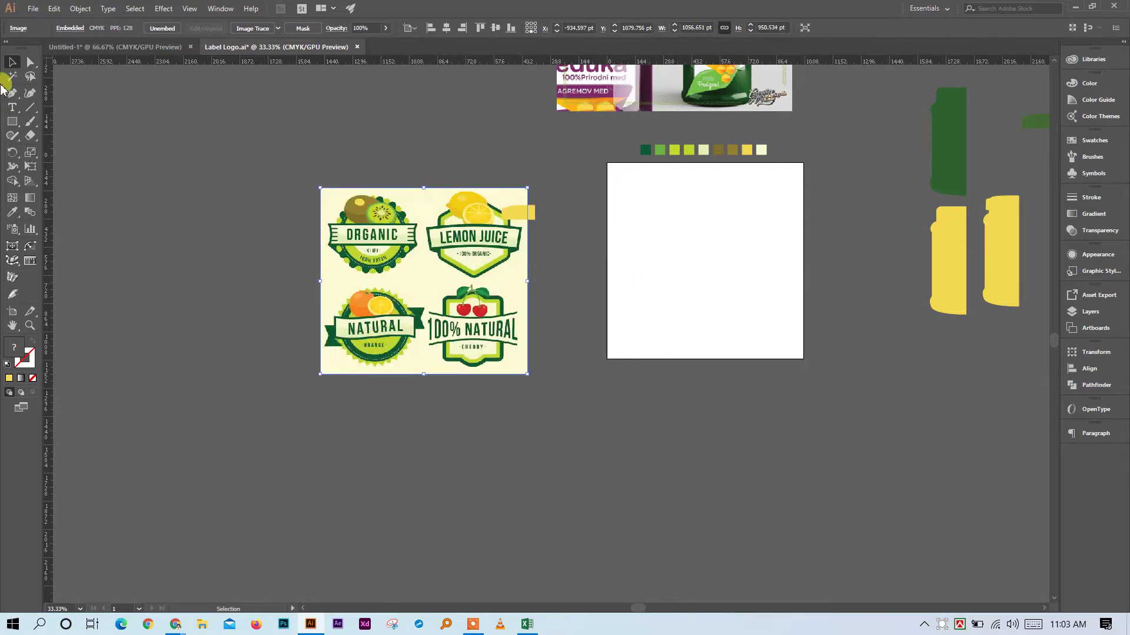
pyautogui.hotkey('ctrl', 'z')
# Crop the reference image to the NATURAL orange label with a clipping mask from a rectangle about 951 by 804 pt
pyautogui.click(13, 121)
pyautogui.moveTo(241, 287); pyautogui.dragTo(427, 444)
pyautogui.press('v')
pyautogui.click(414, 498)
pyautogui.click(328, 337)
pyautogui.rightClick(328, 337)
pyautogui.click(405, 422)
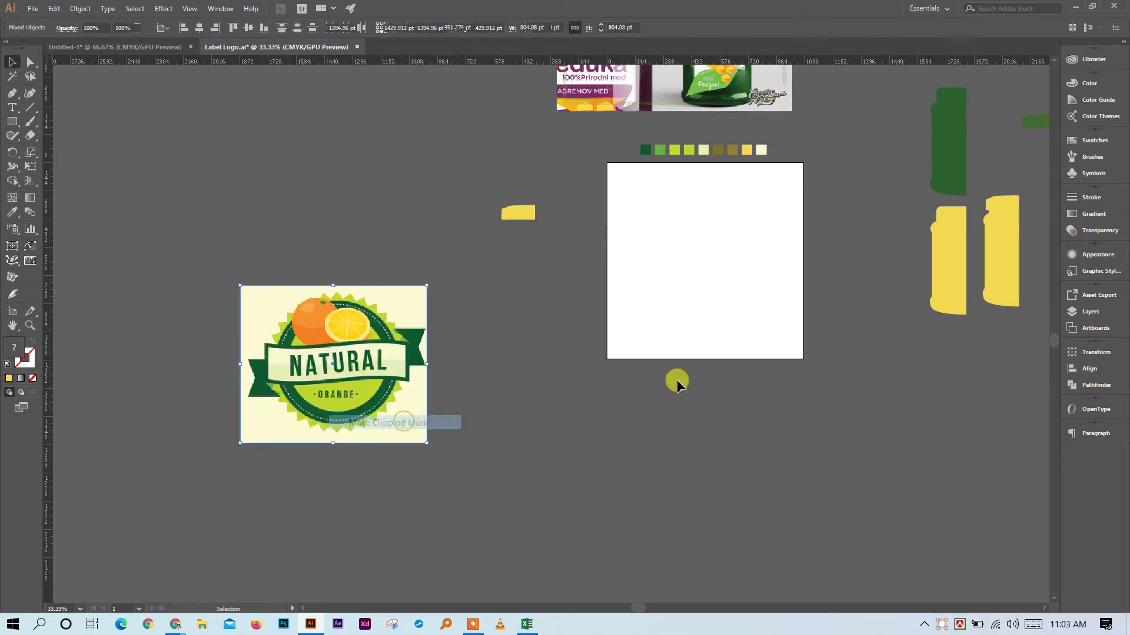
# Move the clipped NATURAL label image onto the middle of the white artboard
pyautogui.moveTo(340, 368); pyautogui.dragTo(713, 265)
pyautogui.click(771, 396)
pyautogui.keyDown('ctrl'); pyautogui.click(694, 246); pyautogui.keyUp('ctrl')
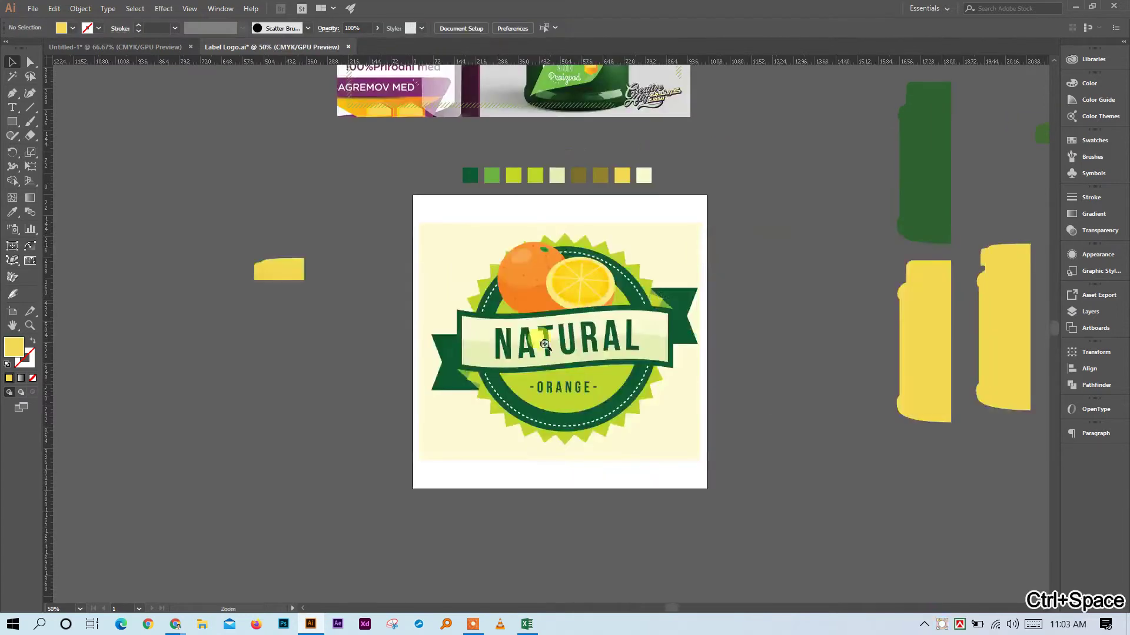
pyautogui.keyDown('ctrl'); pyautogui.click(544, 338); pyautogui.keyUp('ctrl')
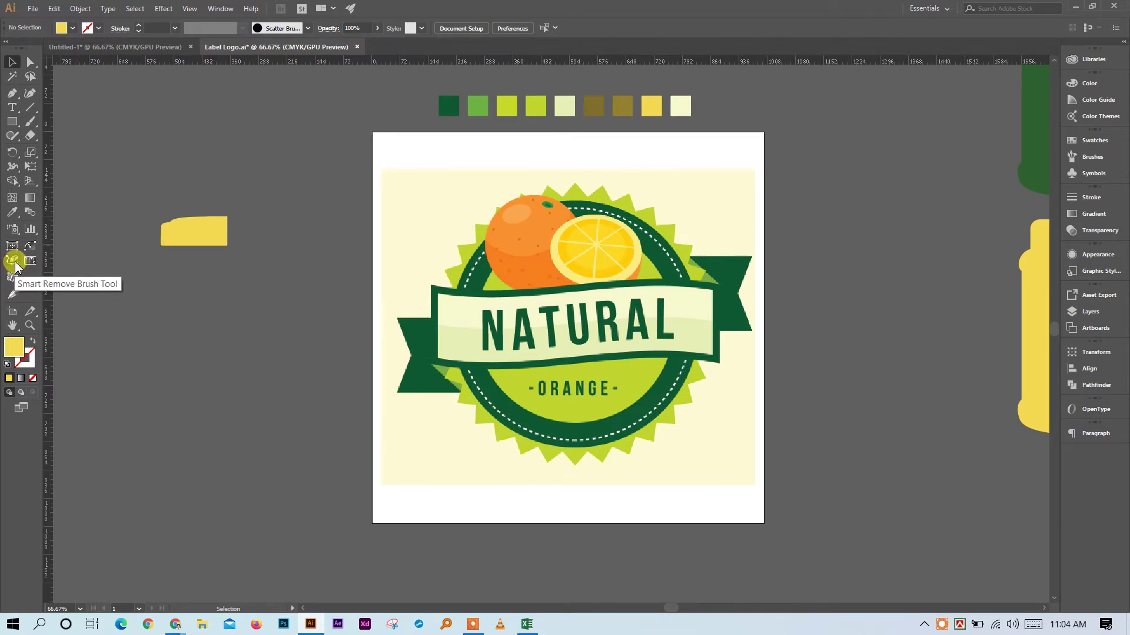
# Show the perspective grid and scale the clipped NATURAL label image down to about 433 by 366 pt
pyautogui.click(31, 183)
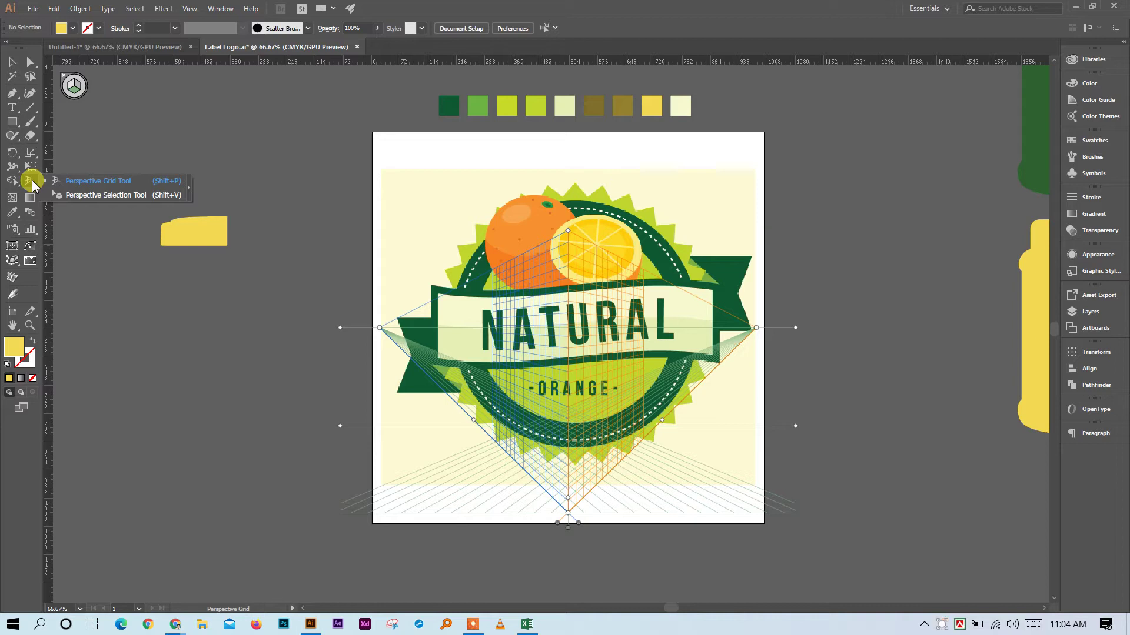
pyautogui.click(12, 62)
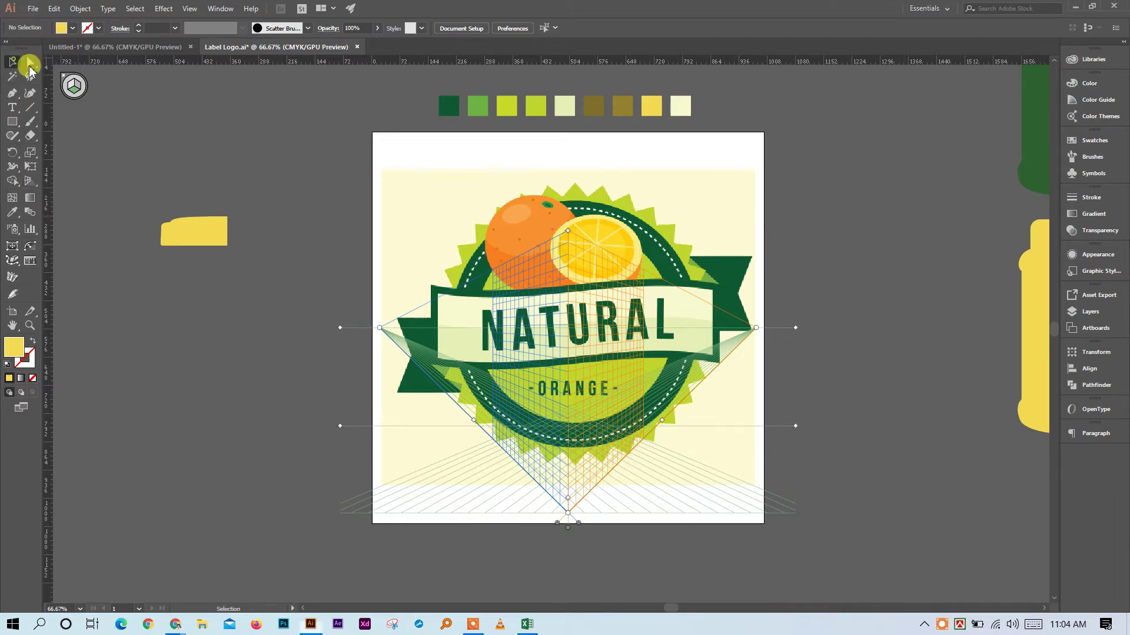
pyautogui.click(589, 206)
pyautogui.click(583, 194)
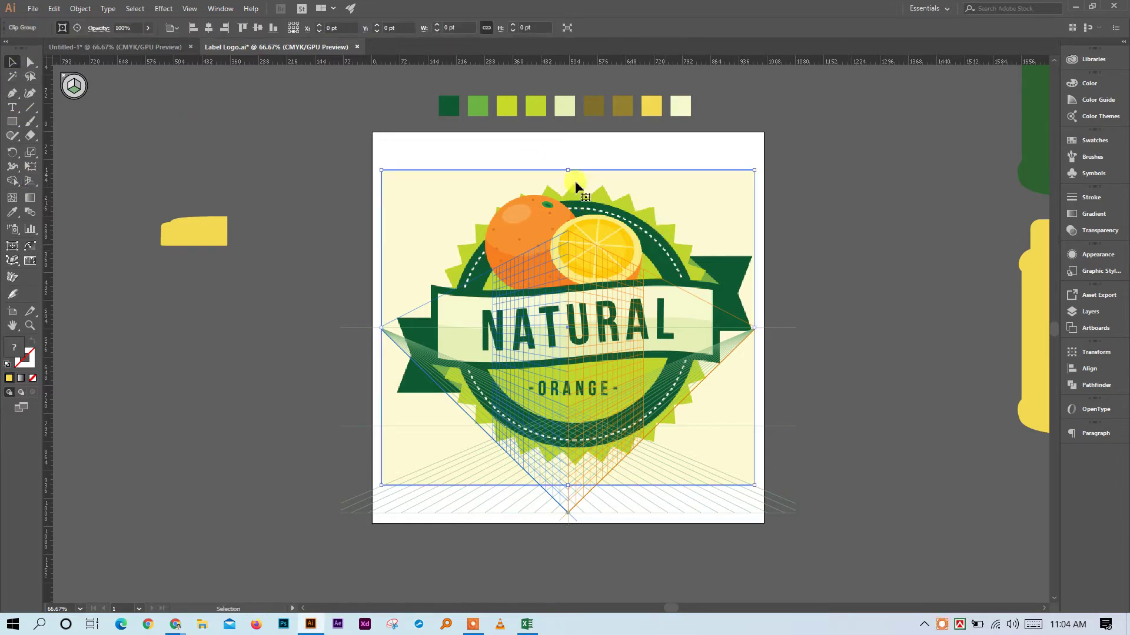
pyautogui.moveTo(568, 171); pyautogui.dragTo(575, 342)
pyautogui.keyDown('ctrl'); pyautogui.click(600, 404); pyautogui.keyUp('ctrl')
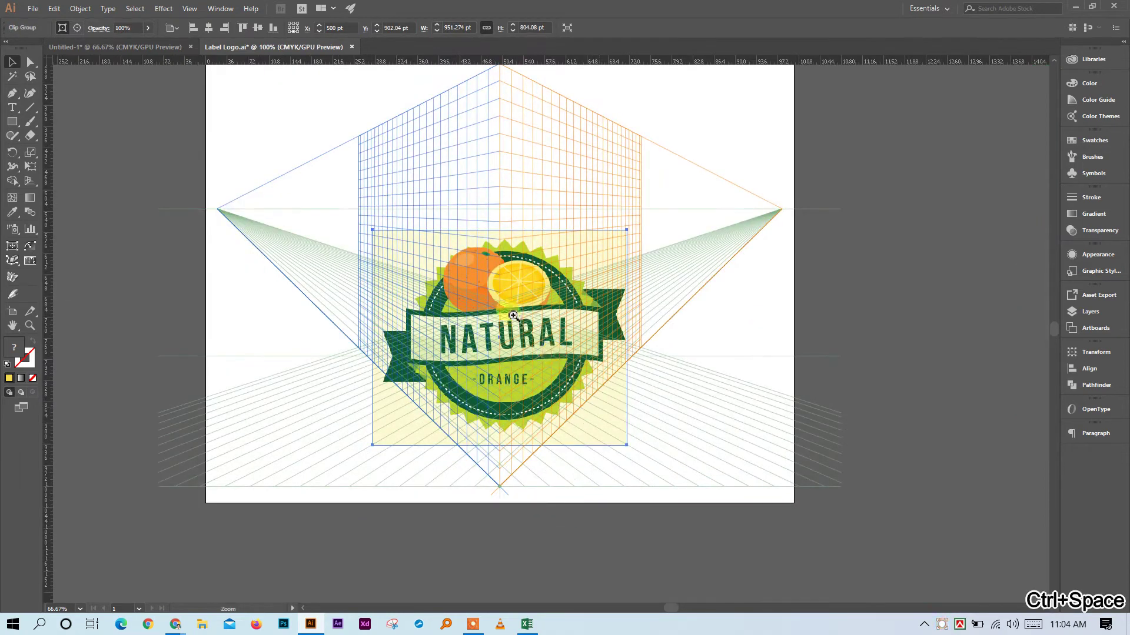
pyautogui.keyDown('ctrl'); pyautogui.click(600, 403); pyautogui.keyUp('ctrl')
# Move the NATURAL label image over the grid's lower area, finally parking it beside the artboard's left edge and deselecting it
pyautogui.moveTo(596, 238); pyautogui.dragTo(529, 363)
pyautogui.scroll(-3, 544, 381)
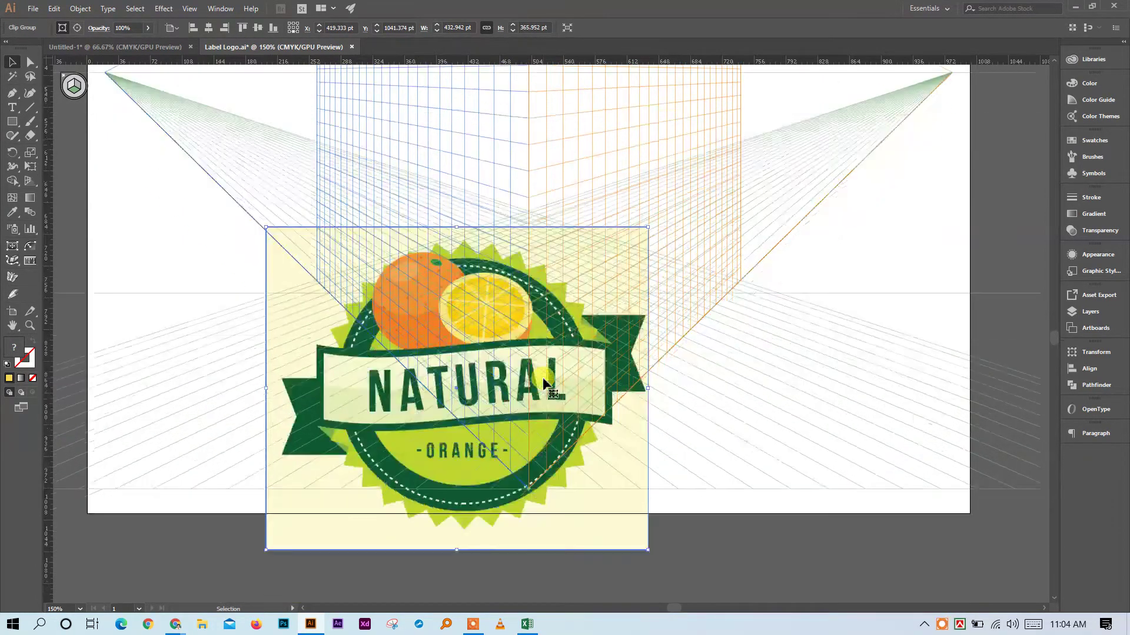
pyautogui.moveTo(542, 316); pyautogui.dragTo(574, 381)
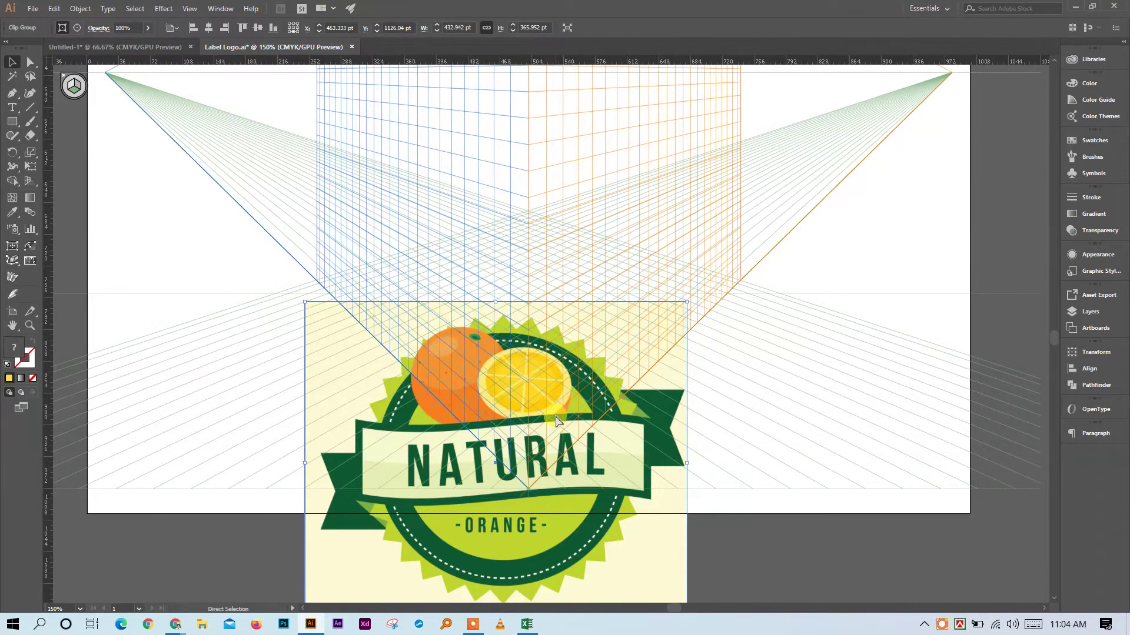
pyautogui.hotkey('ctrl', '-')
pyautogui.hotkey('ctrl', '-')
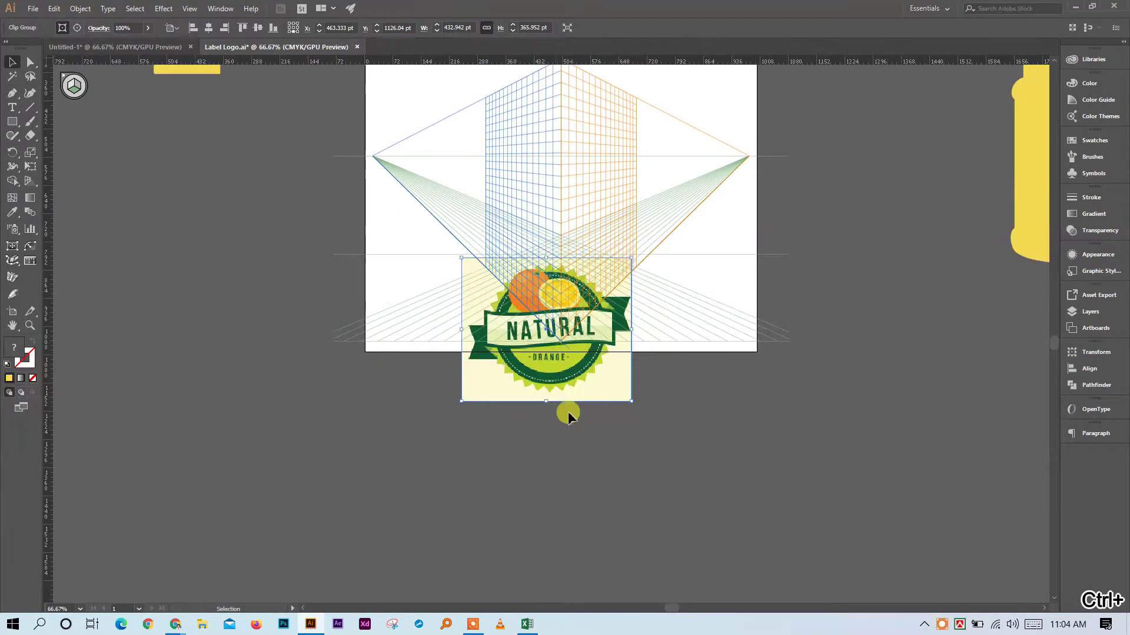
pyautogui.moveTo(493, 390); pyautogui.dragTo(271, 382)
pyautogui.click(409, 408)
# Duplicate the finished yellow citrus slice above the NATURAL badge artwork and place the copy in the artboard's upper-right corner
pyautogui.hscroll(-3, 575, 423)
pyautogui.scroll(3, 575, 406)
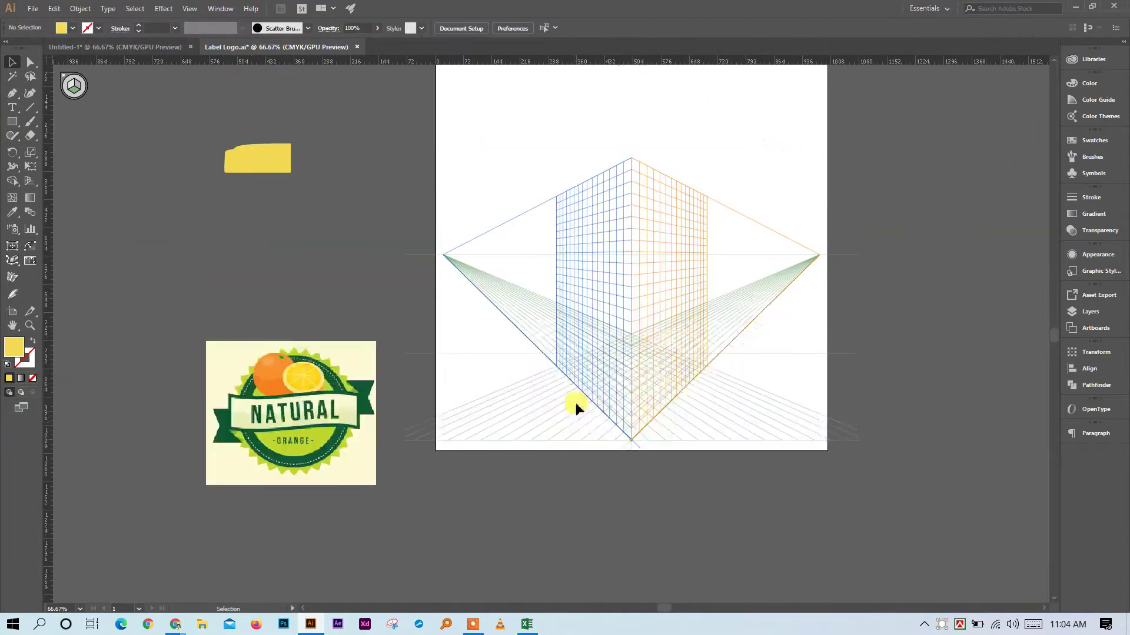
pyautogui.scroll(10, 560, 383)
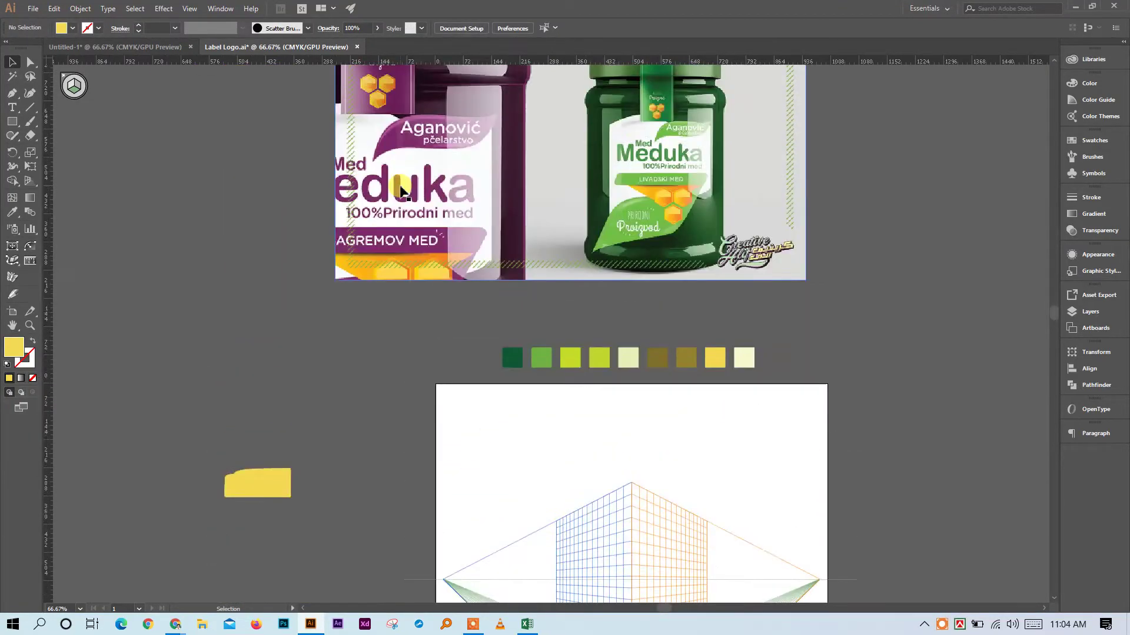
pyautogui.scroll(-4, 341, 252)
pyautogui.hscroll(-7, 280, 212)
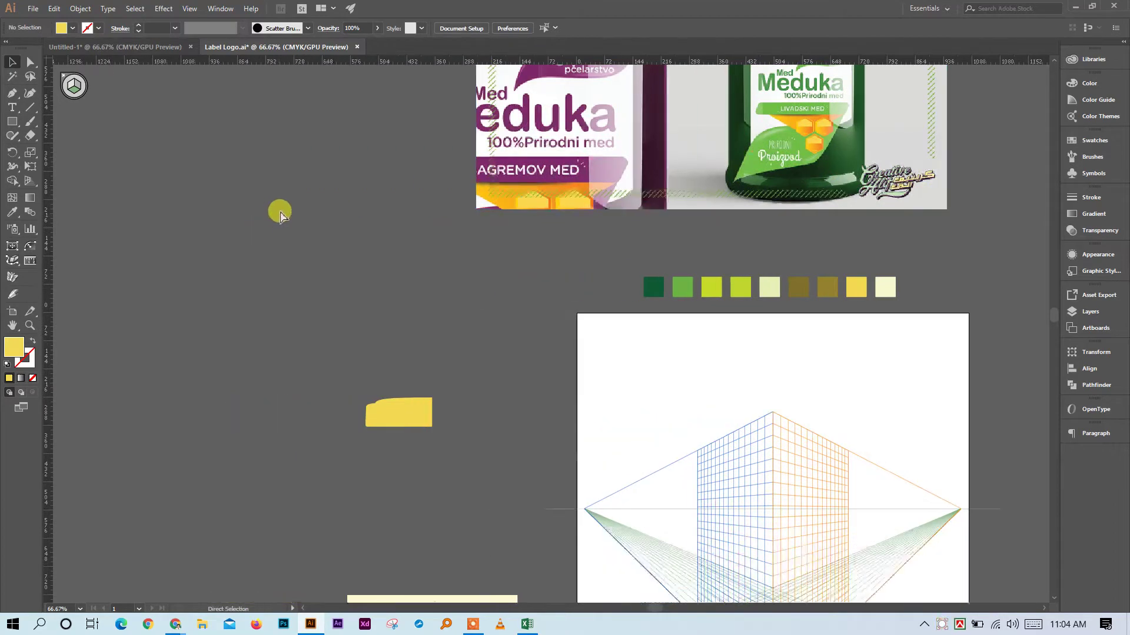
pyautogui.hscroll(-7, 286, 215)
pyautogui.hotkey('ctrl', '-')
pyautogui.hotkey('ctrl', '-')
pyautogui.hotkey('ctrl', '-')
pyautogui.hotkey('ctrl', '-')
pyautogui.hscroll(3, 359, 240)
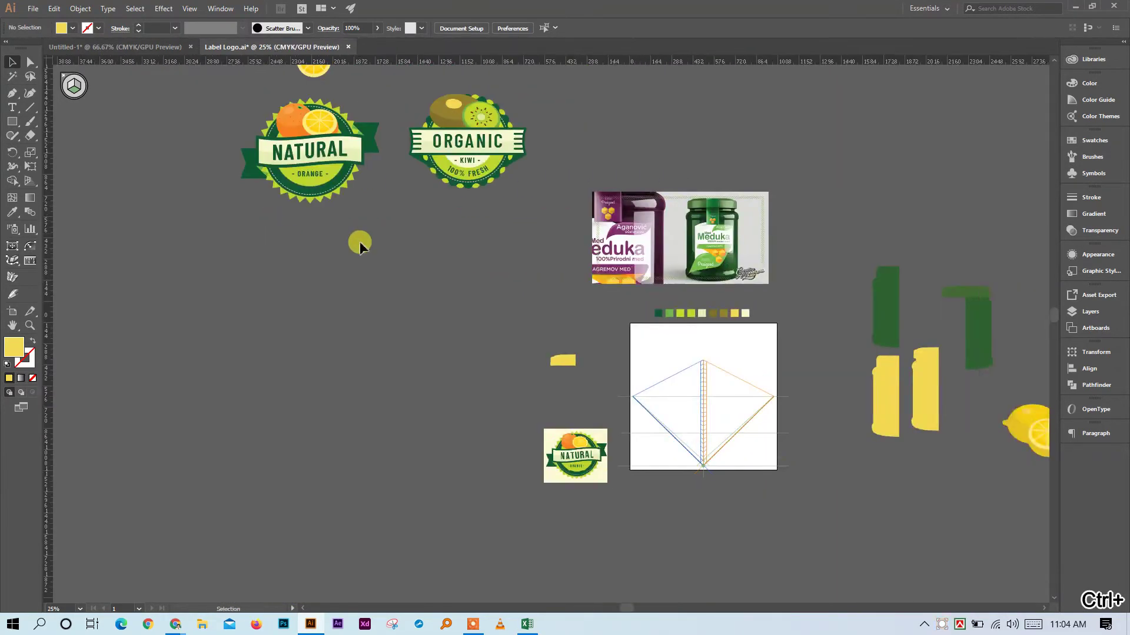
pyautogui.scroll(4, 323, 179)
pyautogui.click(323, 166)
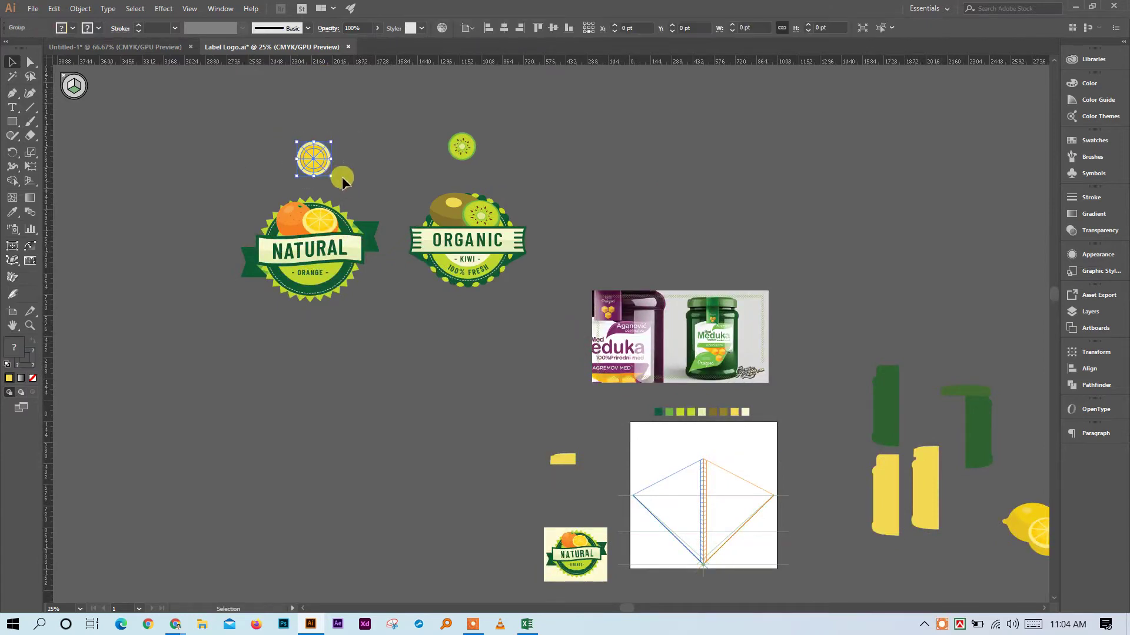
pyautogui.moveTo(319, 163); pyautogui.dragTo(757, 452)
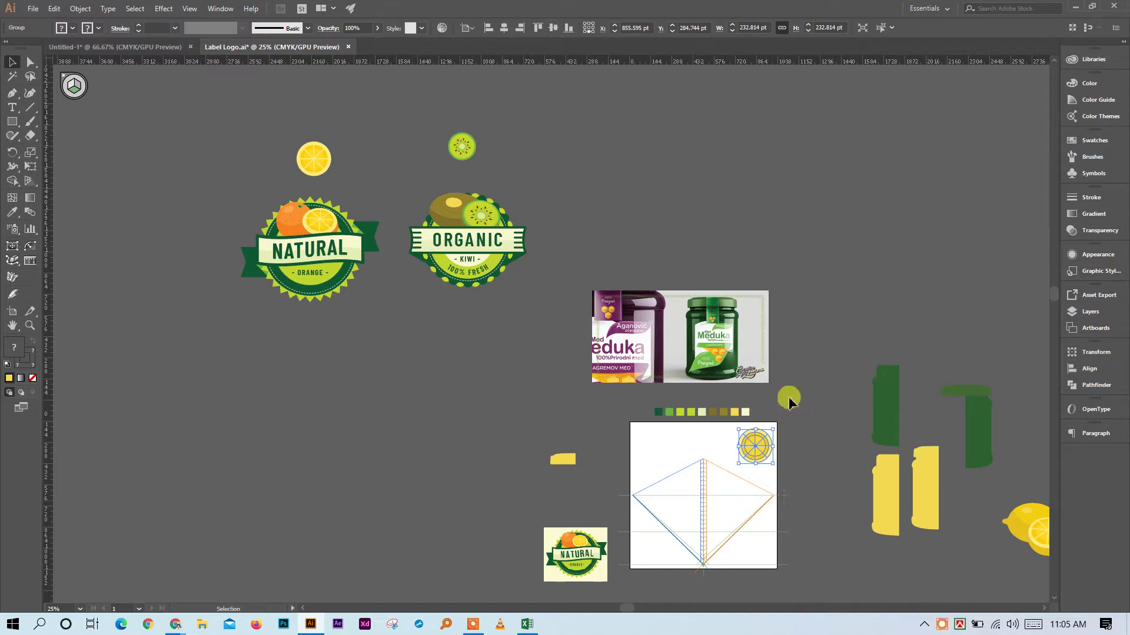
# Move the citrus slice across the artboard to about X 286 pt, Y 291 pt, above the perspective grid's left plane
pyautogui.hotkey('ctrl', 'space')
pyautogui.click(669, 465)
pyautogui.click(553, 326)
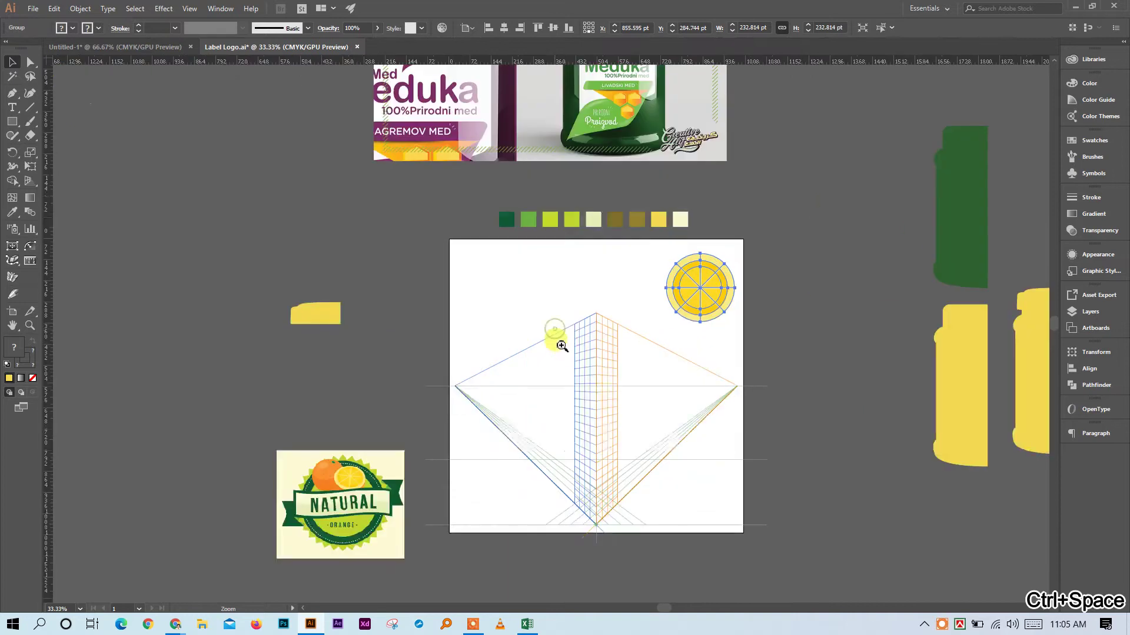
pyautogui.click(566, 355)
pyautogui.click(545, 368)
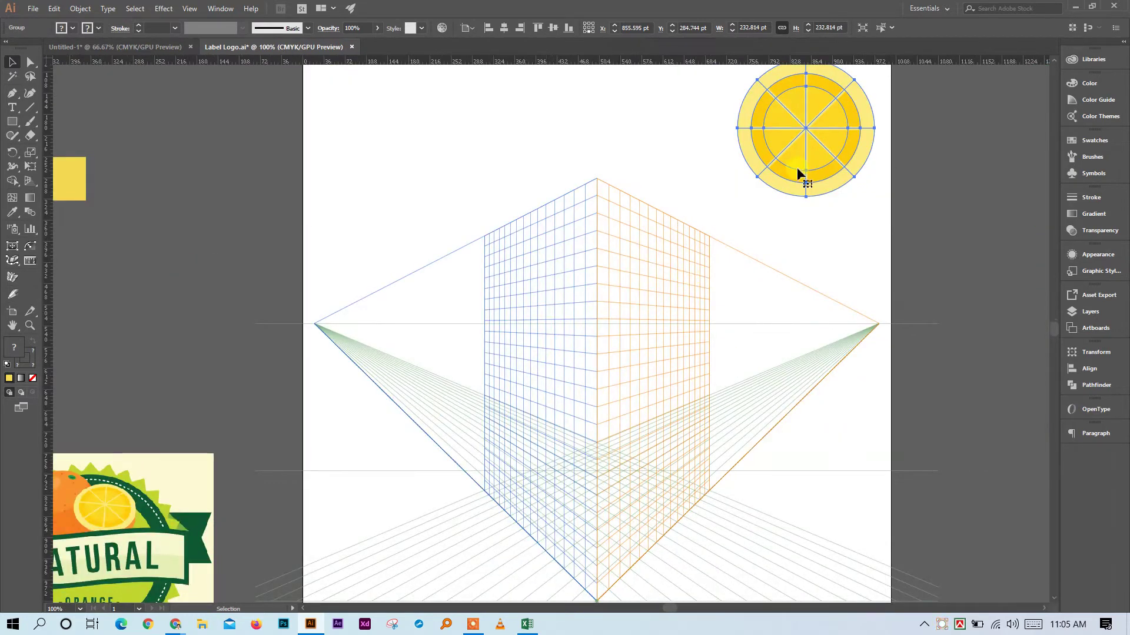
pyautogui.moveTo(807, 125); pyautogui.dragTo(471, 132)
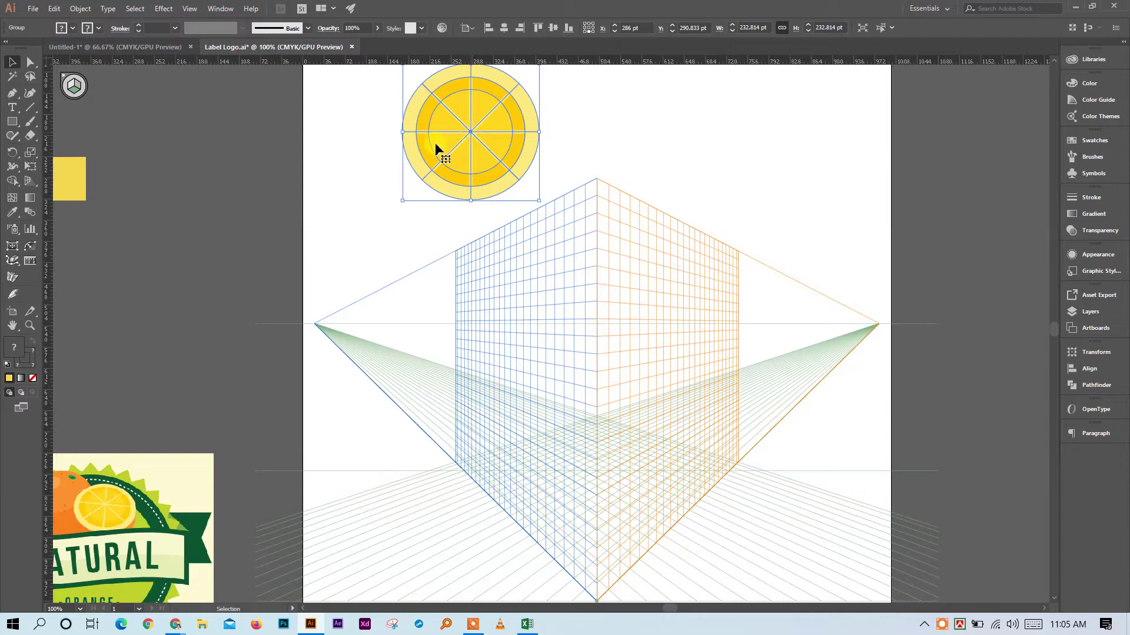
# Place a duplicate of the citrus slice just outside the artboard's left edge and reselect the slice above the grid
pyautogui.moveTo(463, 135); pyautogui.dragTo(226, 135)
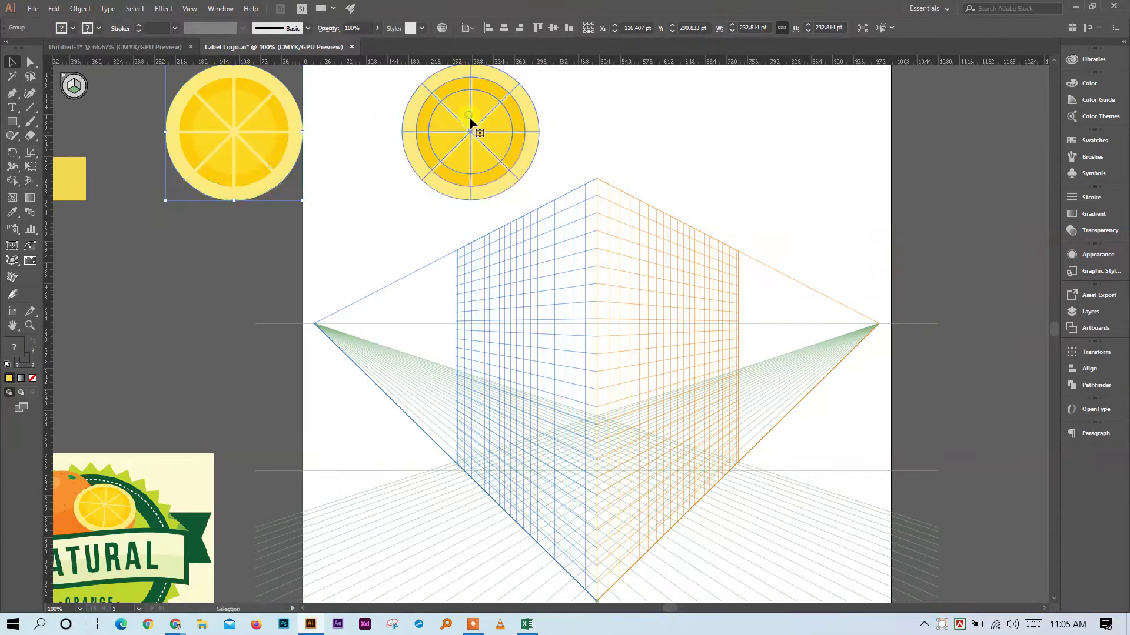
pyautogui.click(470, 121)
pyautogui.hscroll(-2, 471, 122)
pyautogui.scroll(-1, 542, 362)
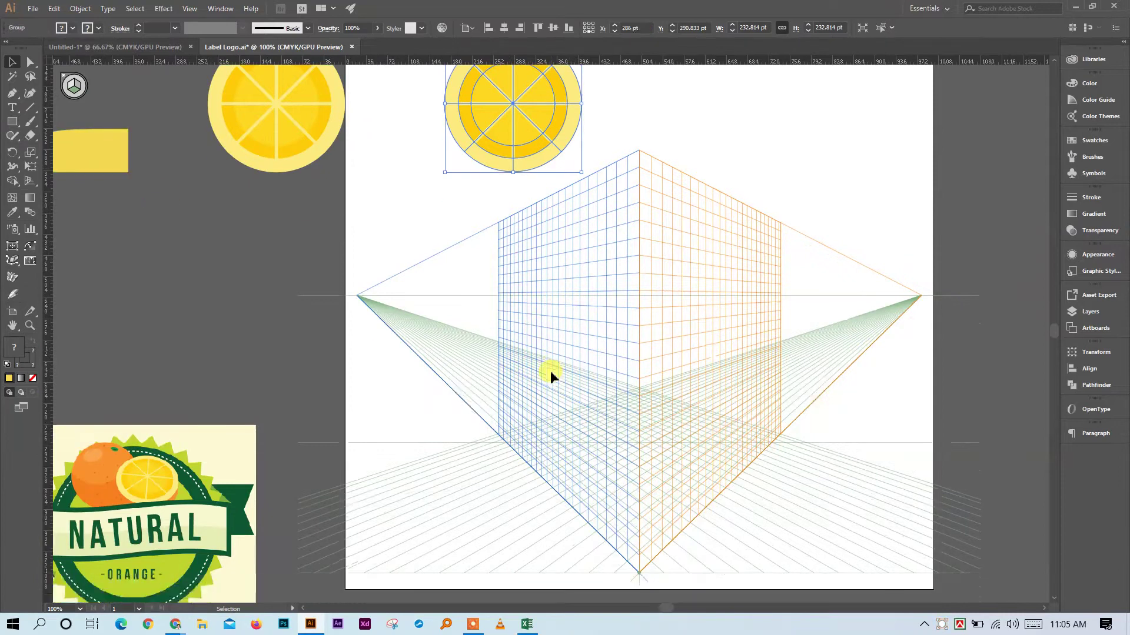
pyautogui.scroll(1, 549, 370)
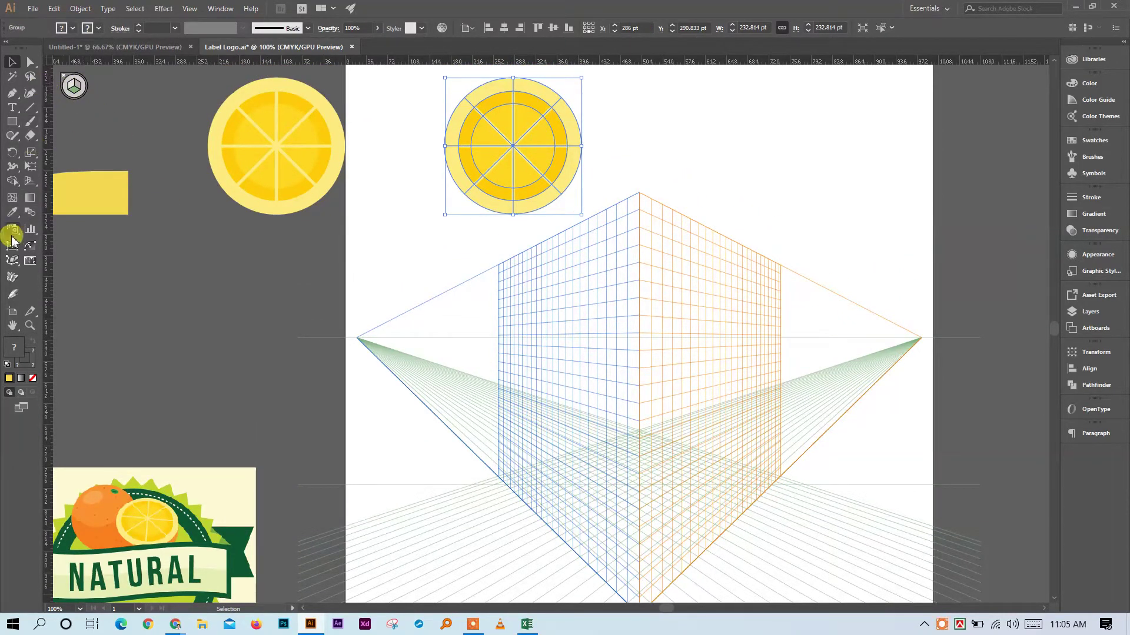
# Make the horizontal plane the active plane of the perspective grid
pyautogui.click(29, 180)
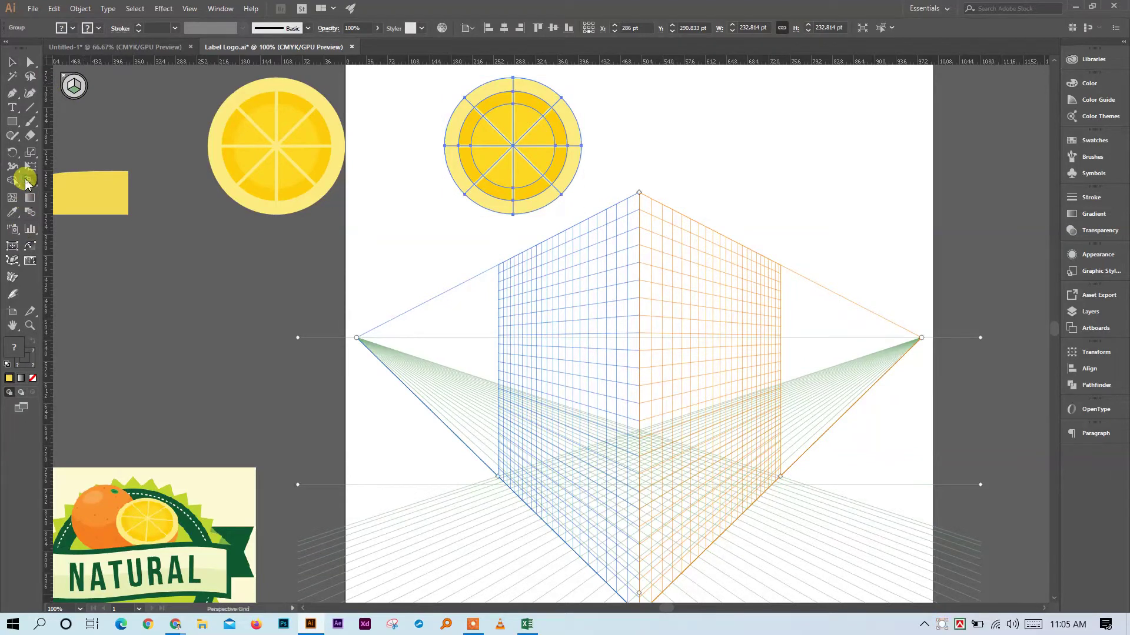
pyautogui.click(71, 88)
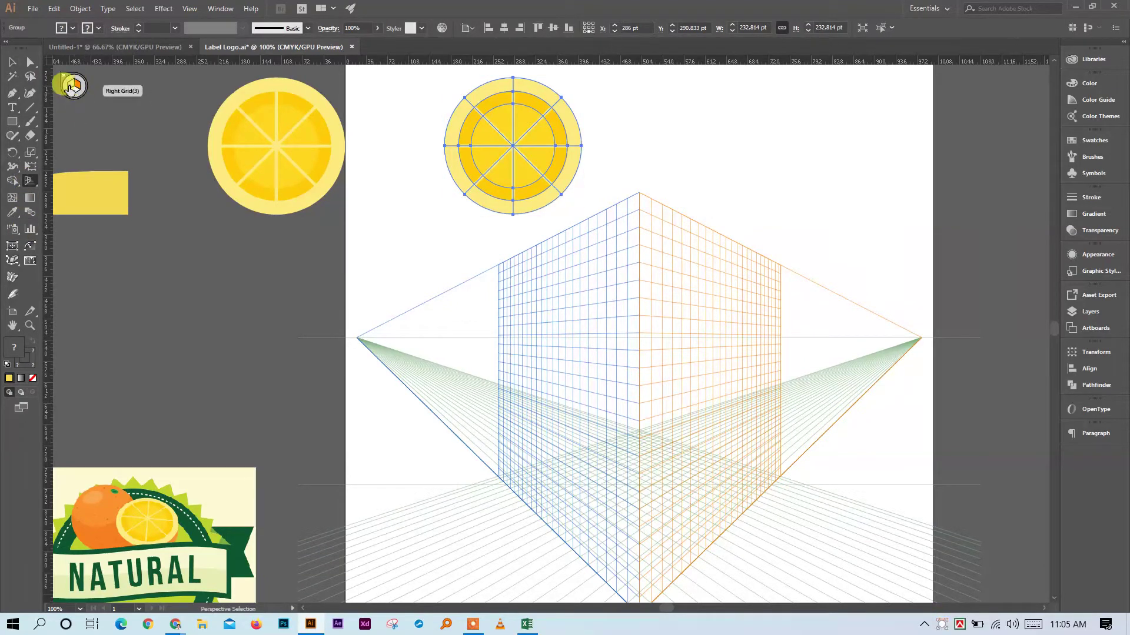
pyautogui.click(71, 88)
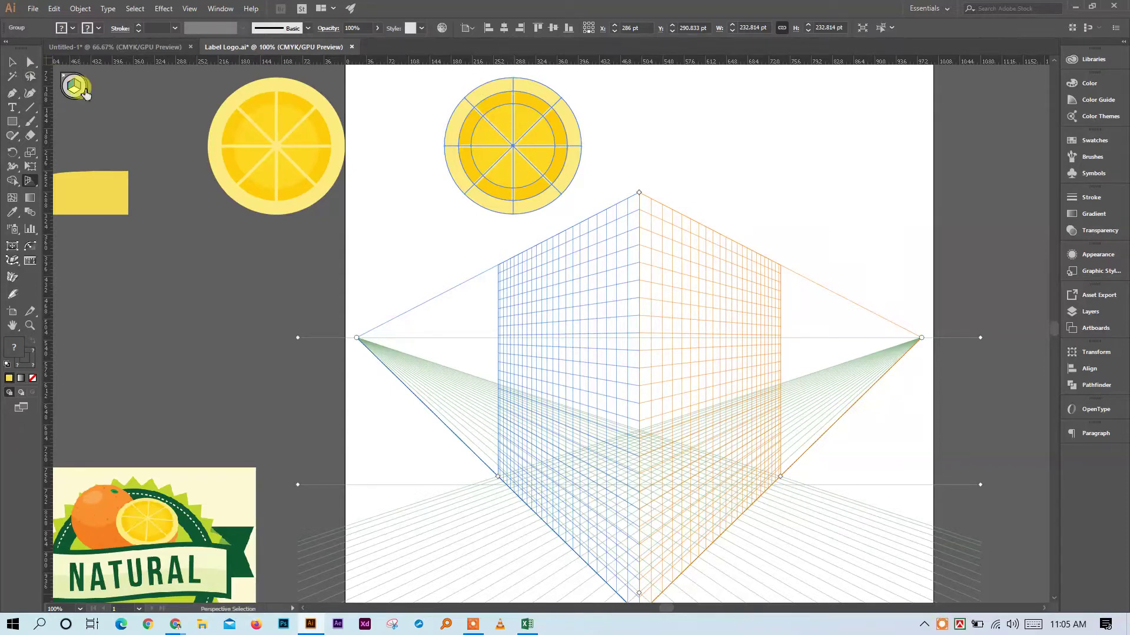
pyautogui.click(59, 74)
pyautogui.click(72, 91)
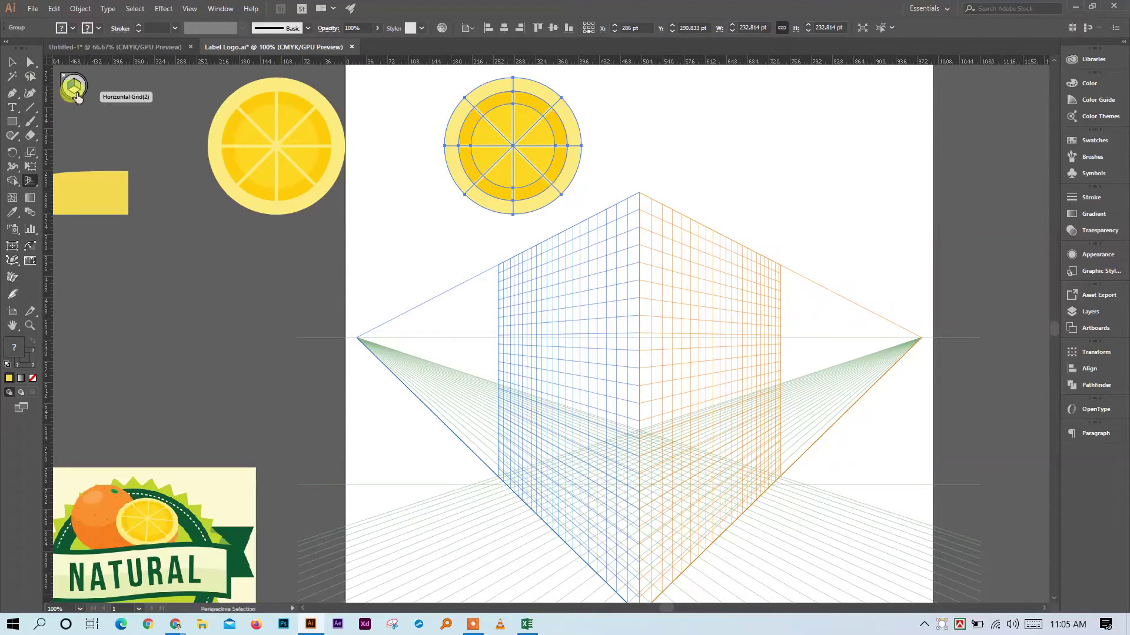
pyautogui.scroll(-1, 530, 271)
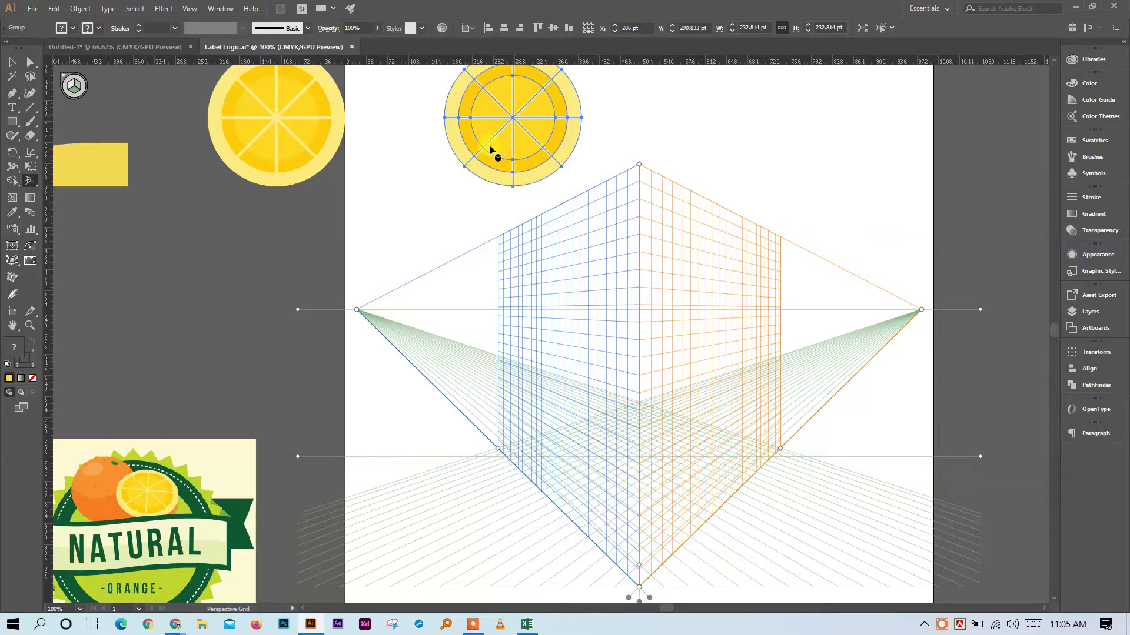
# Attach the flat citrus slice to the grid's horizontal plane in perspective, near the grid's lowest corner
pyautogui.click(38, 185)
pyautogui.moveTo(40, 186); pyautogui.dragTo(118, 195)
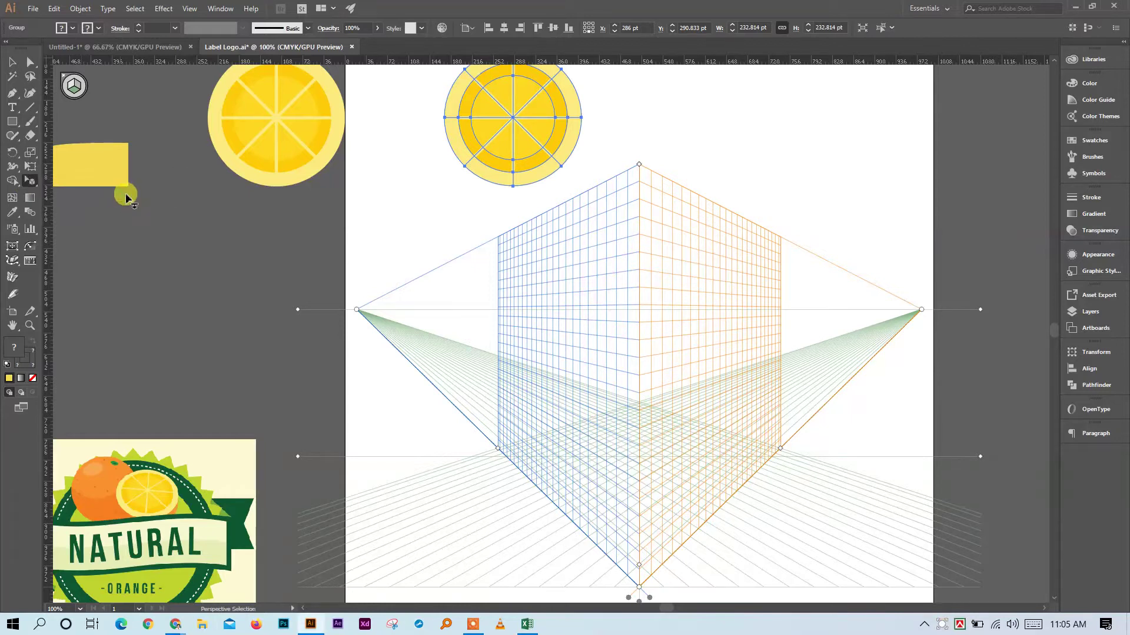
pyautogui.moveTo(514, 121); pyautogui.dragTo(604, 506)
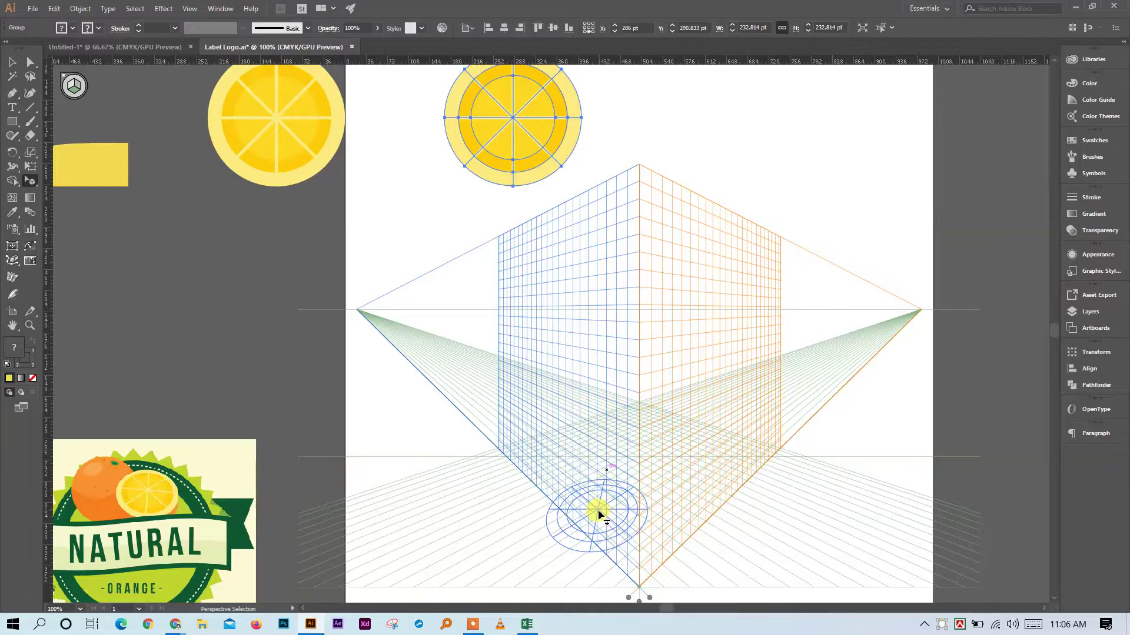
pyautogui.moveTo(598, 514); pyautogui.dragTo(618, 534)
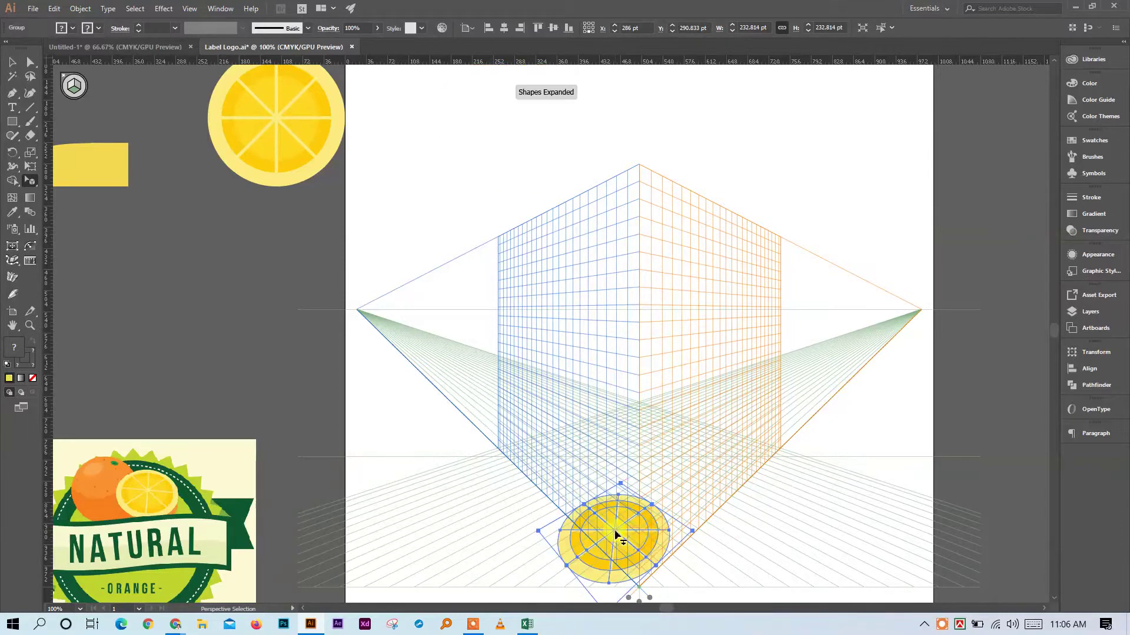
# Adjust the slice's position on the horizontal plane to about X 64 pt, Y 23 pt, matching the label slice's angle
pyautogui.scroll(-2, 253, 434)
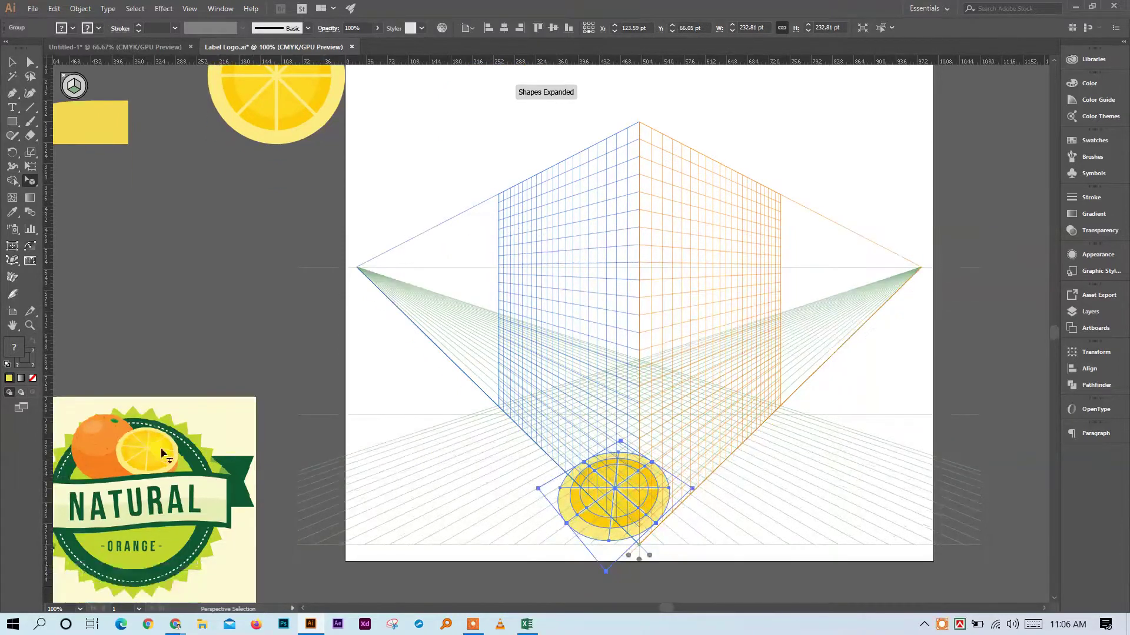
pyautogui.moveTo(617, 494); pyautogui.dragTo(652, 502)
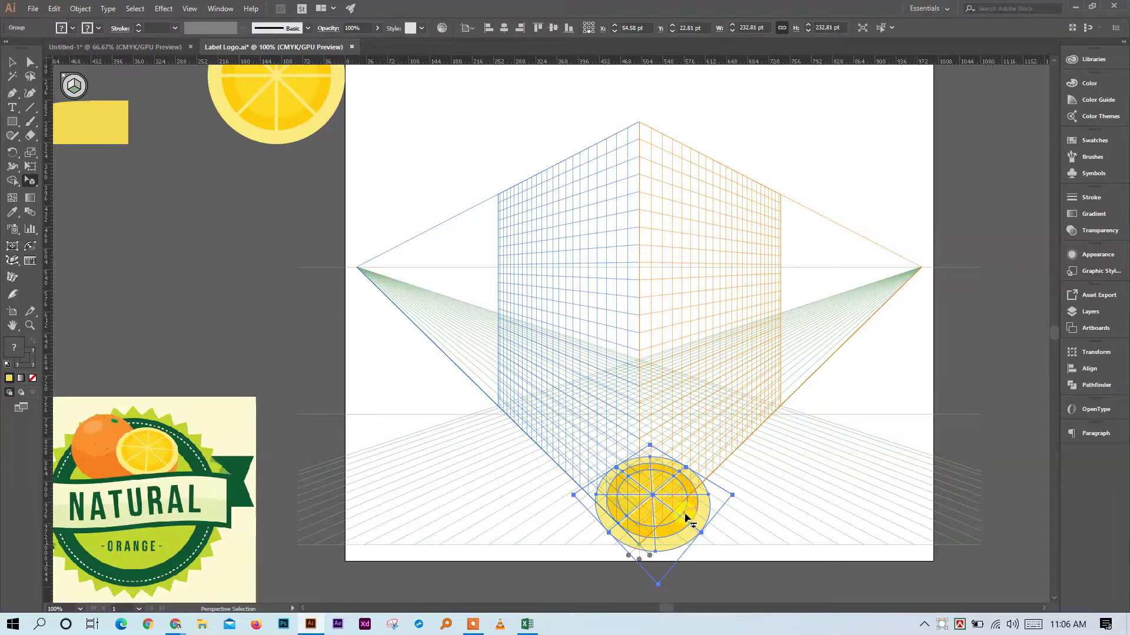
pyautogui.moveTo(685, 517); pyautogui.dragTo(689, 511)
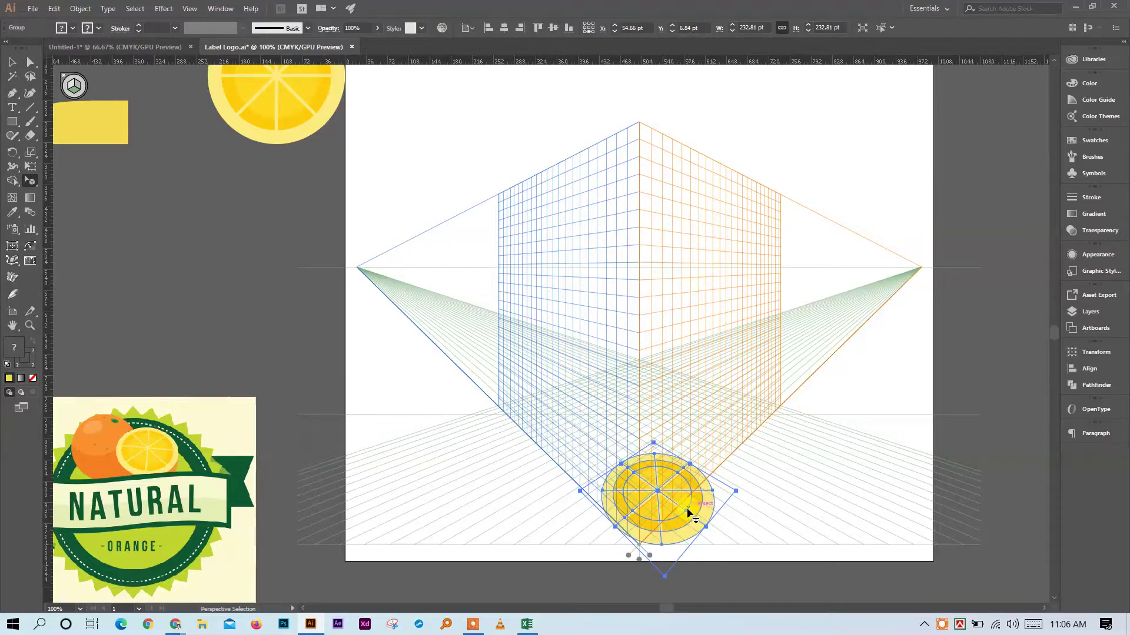
pyautogui.moveTo(687, 517)
pyautogui.mouseDown()
pyautogui.moveTo(721, 515)
pyautogui.moveTo(671, 518)
pyautogui.mouseUp()
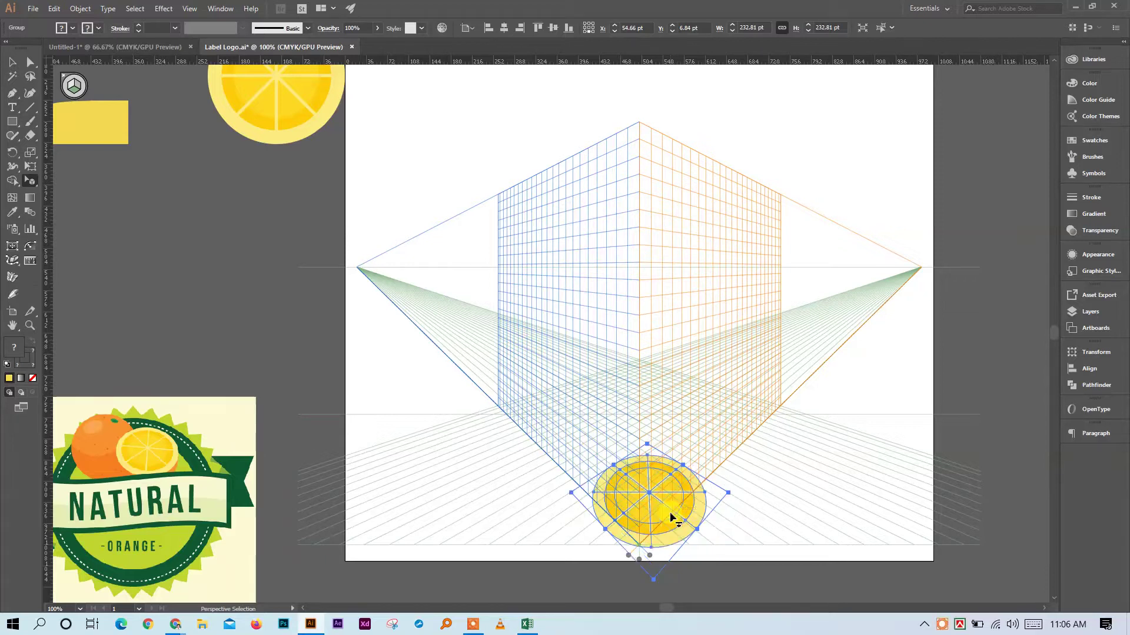
# Move the perspective slice off the grid to the empty area above the NATURAL label image
pyautogui.click(11, 64)
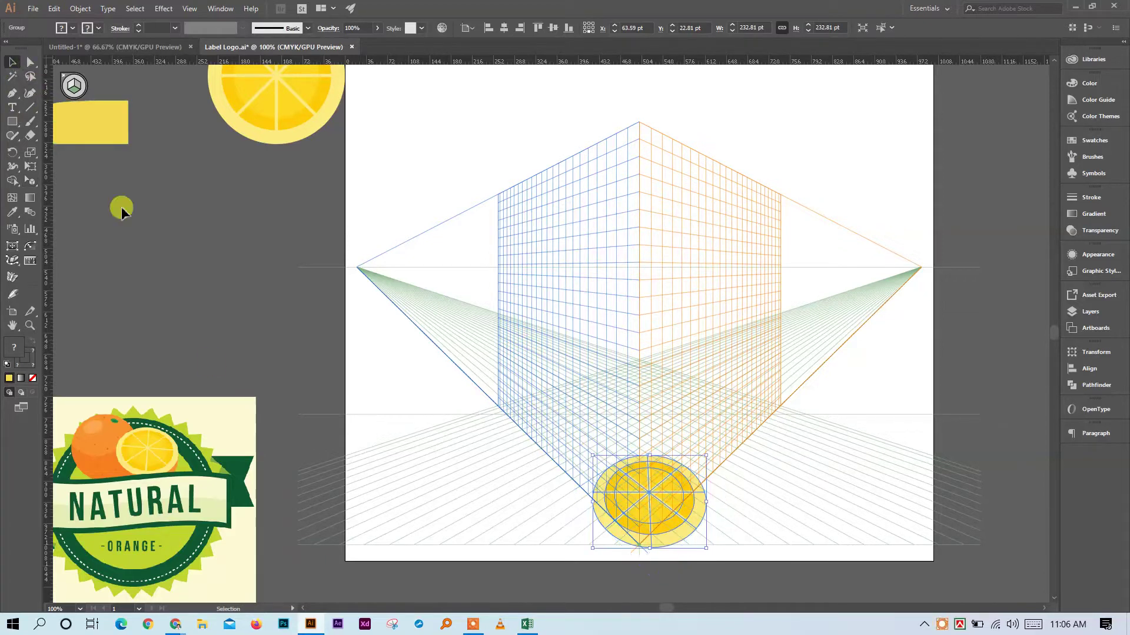
pyautogui.moveTo(701, 528); pyautogui.dragTo(286, 414)
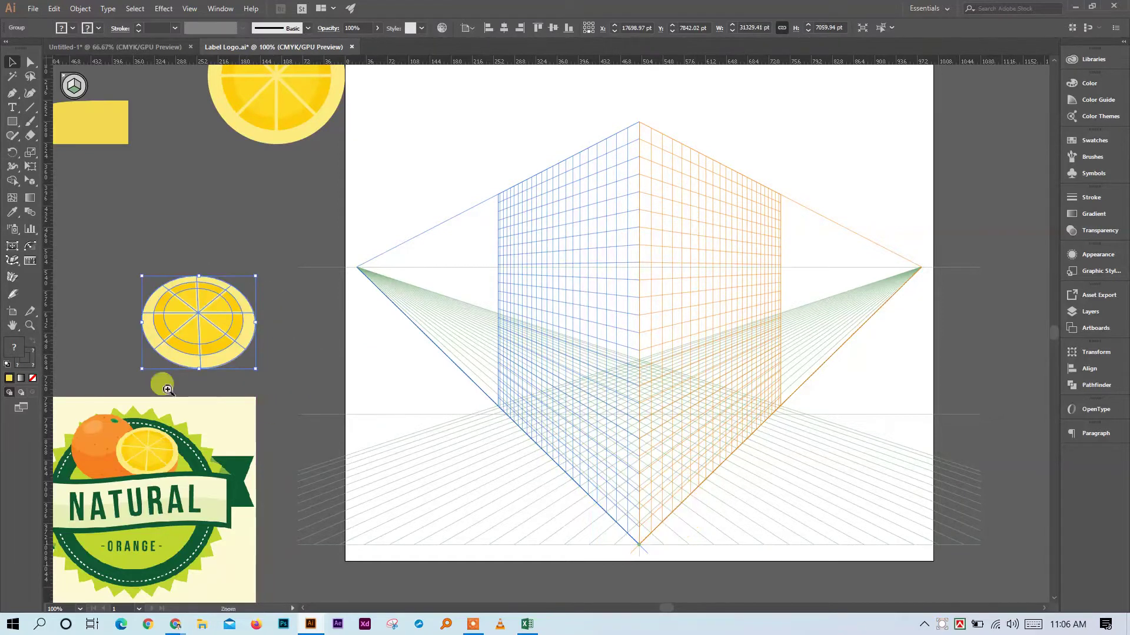
pyautogui.keyDown('ctrl'); pyautogui.click(160, 383); pyautogui.keyUp('ctrl')
pyautogui.keyDown('ctrl'); pyautogui.click(596, 363); pyautogui.keyUp('ctrl')
pyautogui.scroll(2, 595, 357)
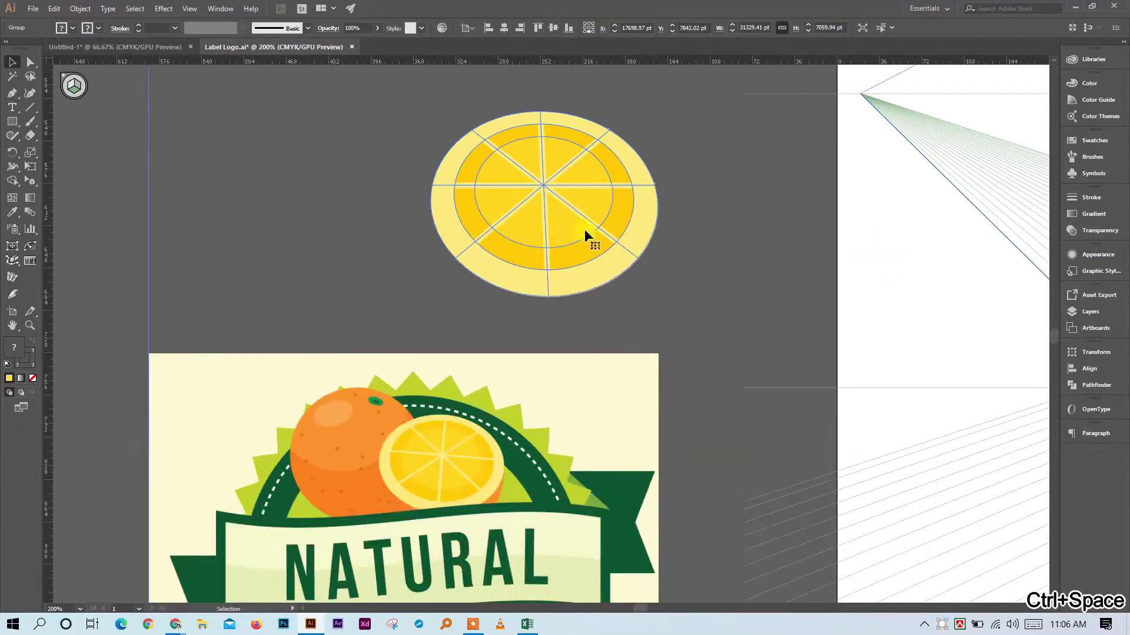
# Shrink the perspective slice and place it directly beside the label's own orange slice
pyautogui.moveTo(546, 112); pyautogui.dragTo(556, 456)
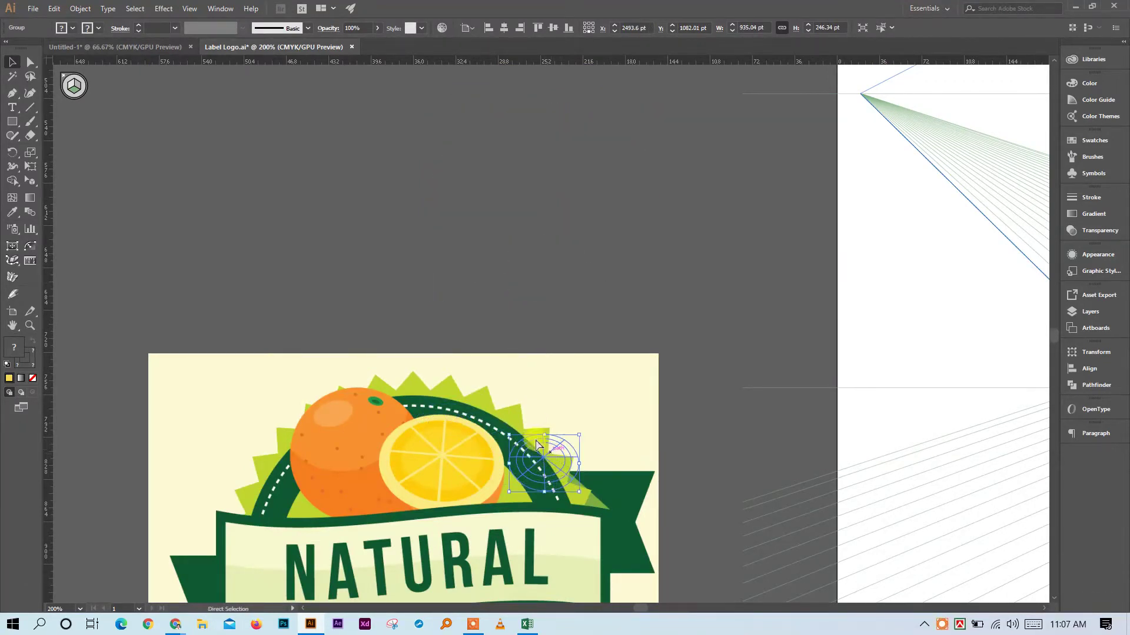
pyautogui.hotkey('ctrl', 'space')
pyautogui.click(497, 440)
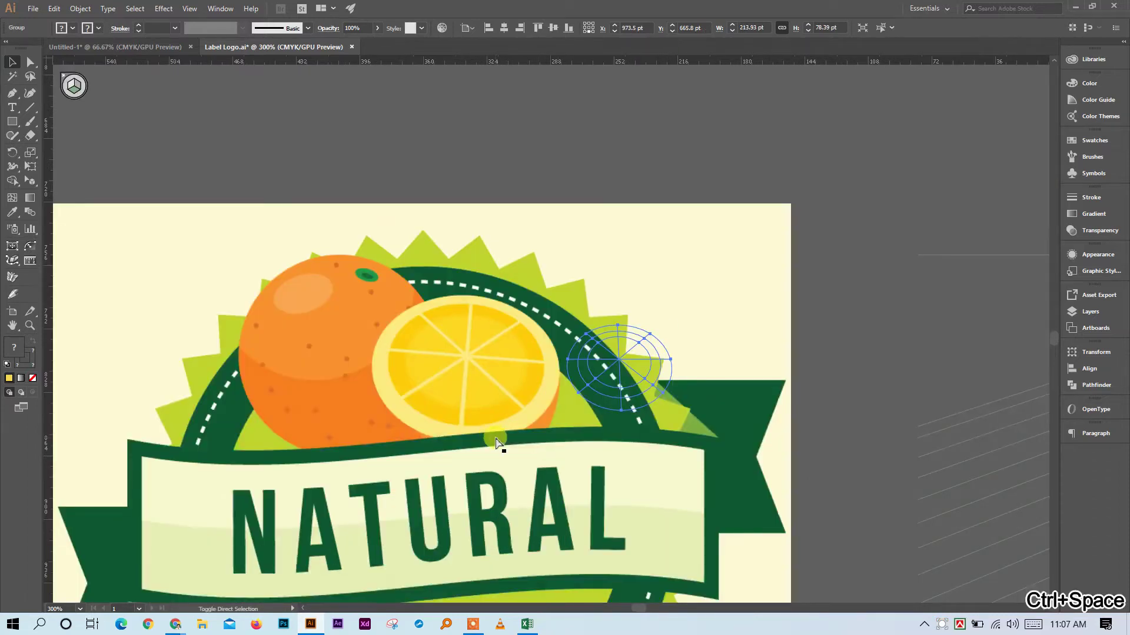
pyautogui.click(533, 353)
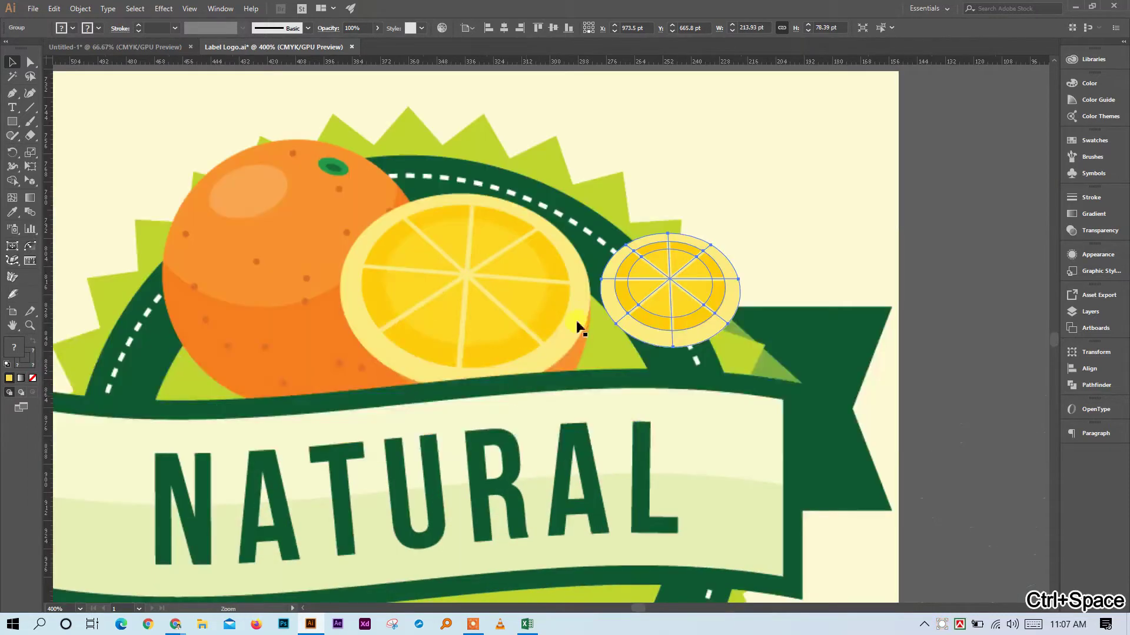
pyautogui.hscroll(3, 581, 327)
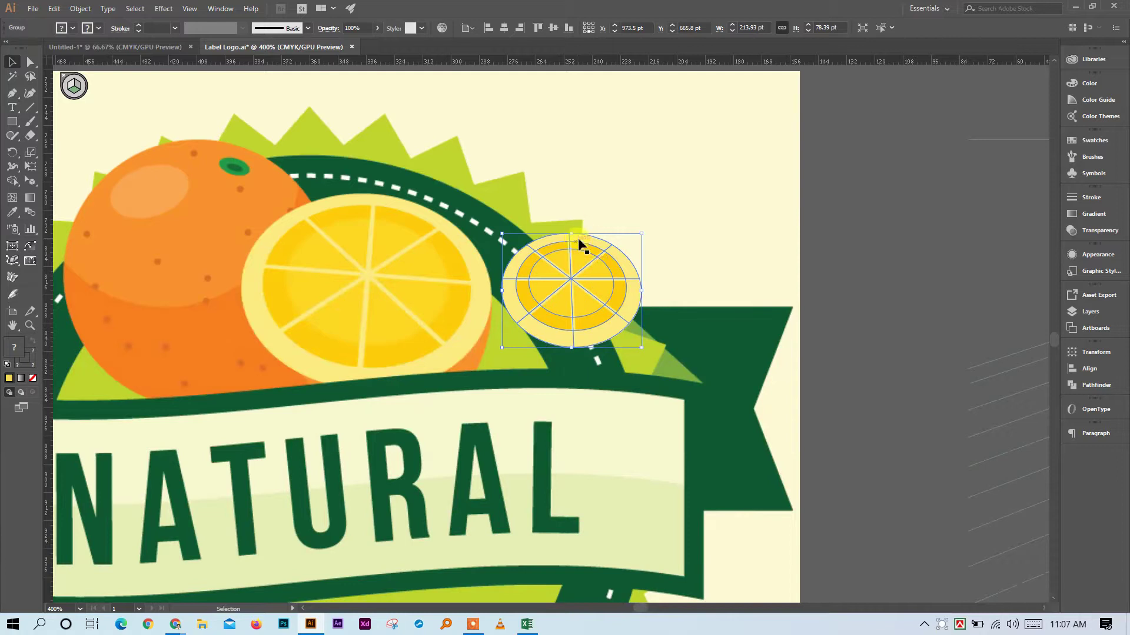
pyautogui.hotkey('ctrl', 'space')
pyautogui.click(569, 284)
pyautogui.click(630, 218)
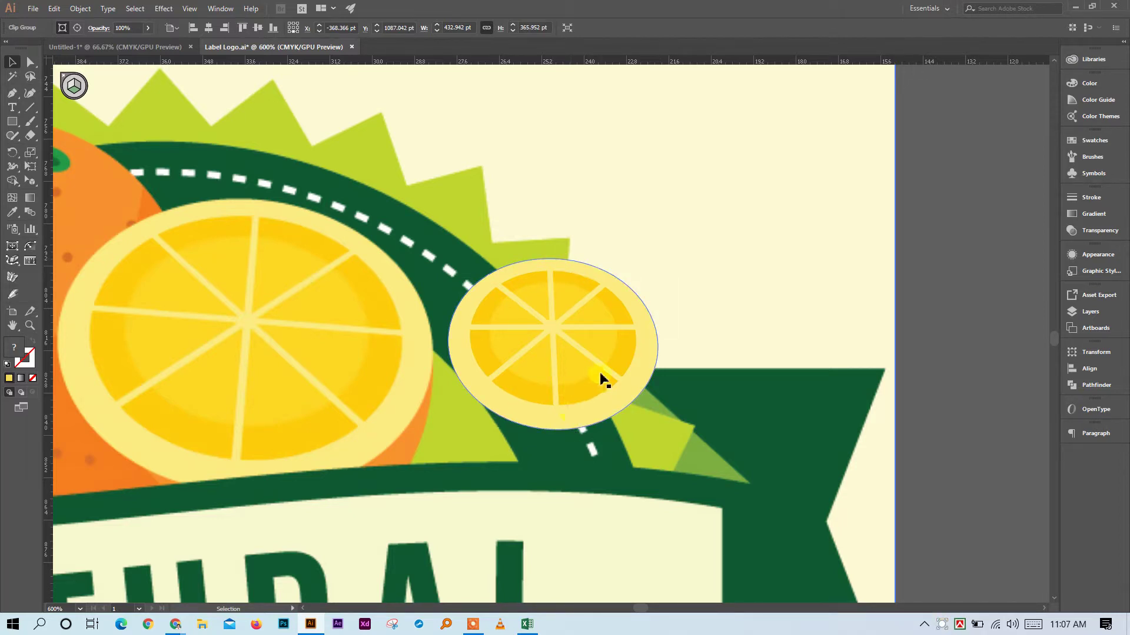
# Lay the slice over the label's orange slice, enlarge it to cover the same outline, and rotate it slightly clockwise
pyautogui.hscroll(-2, 605, 378)
pyautogui.moveTo(624, 333); pyautogui.dragTo(321, 269)
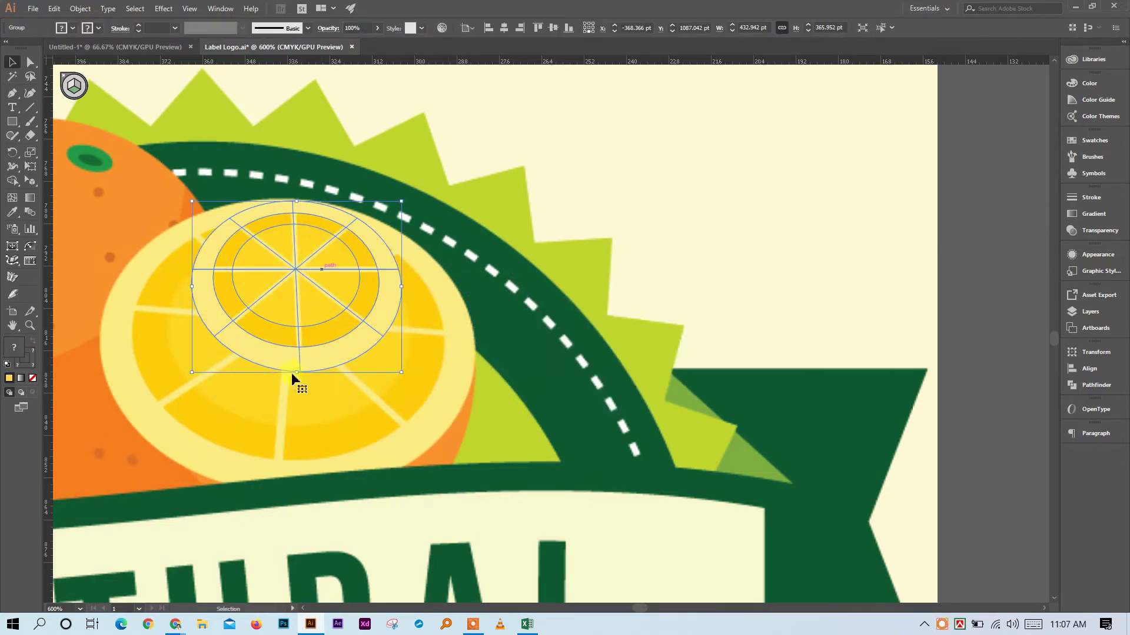
pyautogui.moveTo(296, 373); pyautogui.dragTo(278, 494)
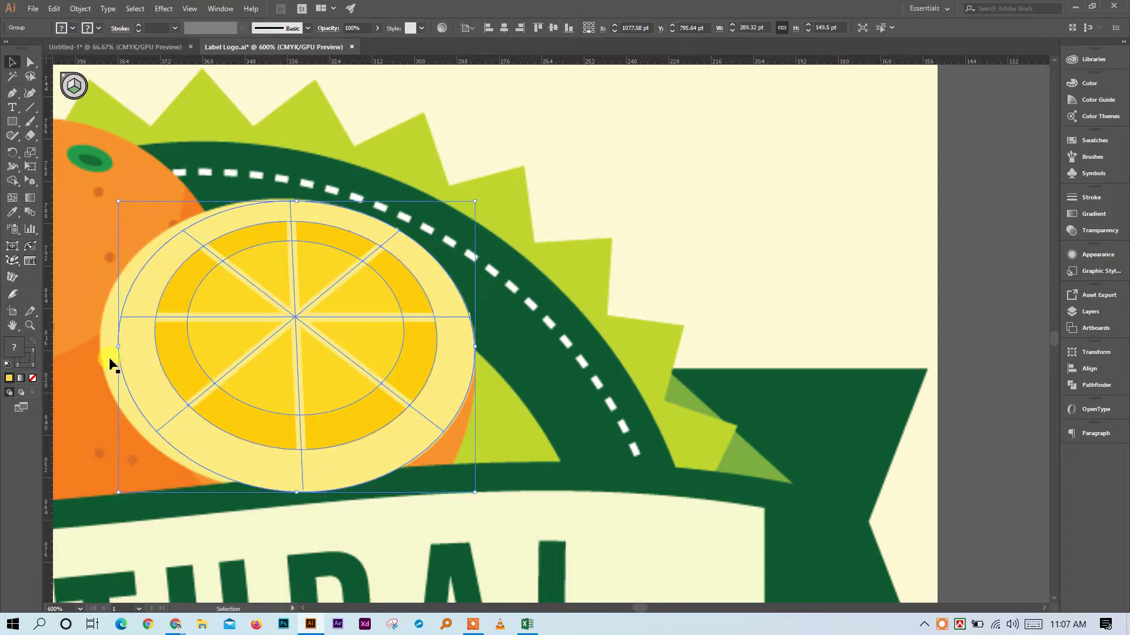
pyautogui.moveTo(120, 348); pyautogui.dragTo(103, 349)
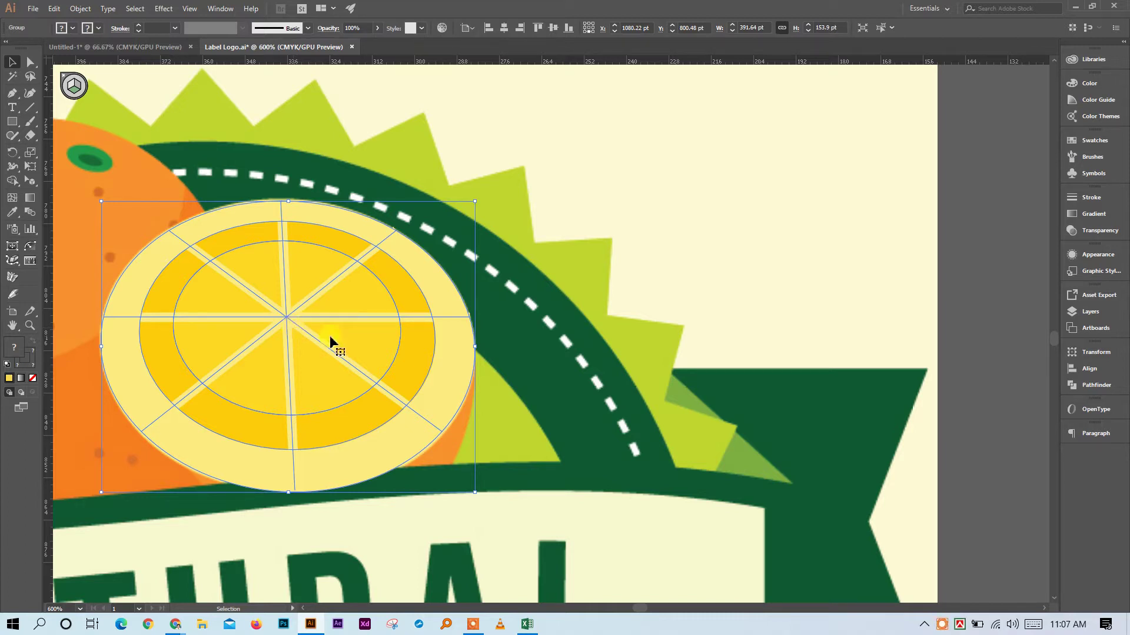
pyautogui.moveTo(479, 189); pyautogui.dragTo(481, 194)
# Move the fitted slice to the right of the label's orange slice for comparison and deselect it
pyautogui.moveTo(302, 332); pyautogui.dragTo(793, 334)
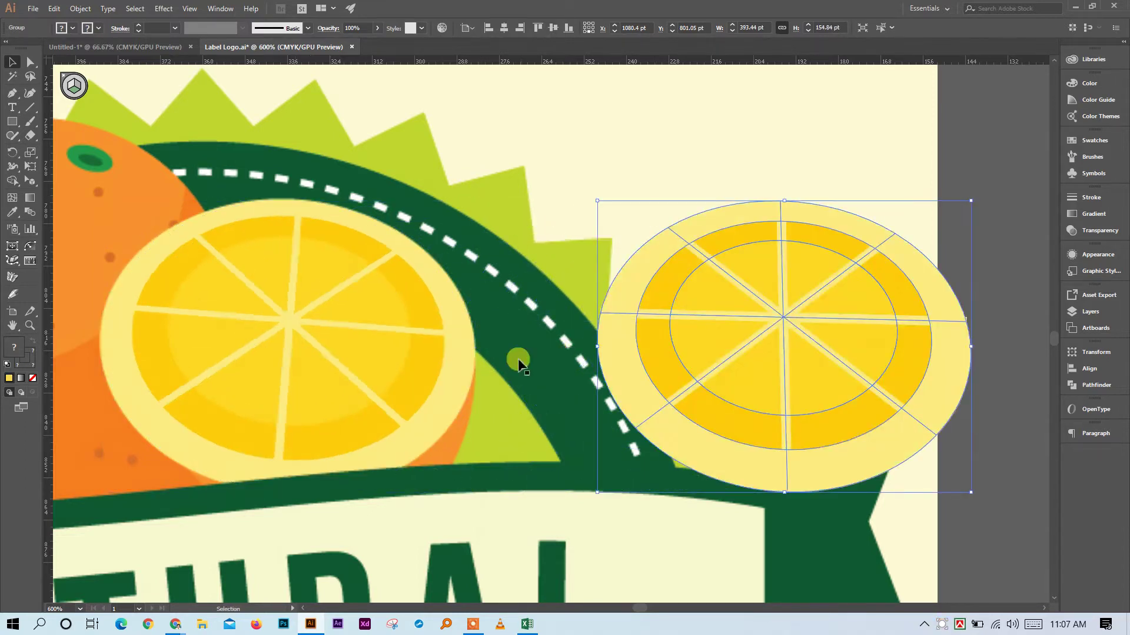
pyautogui.hscroll(3, 517, 361)
pyautogui.click(721, 140)
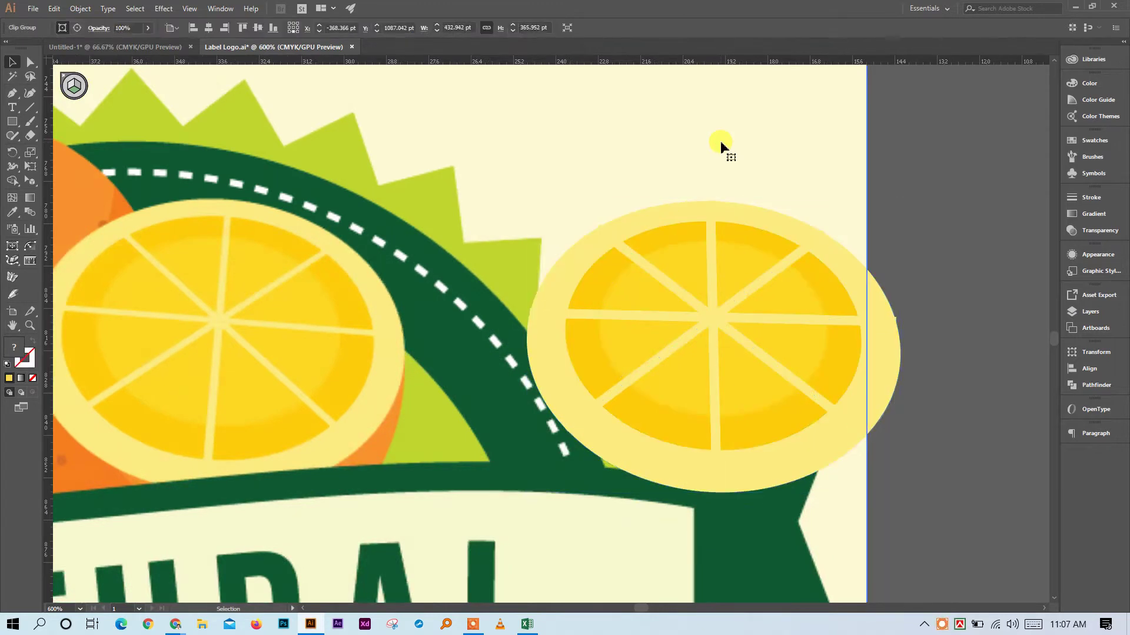
pyautogui.click(911, 285)
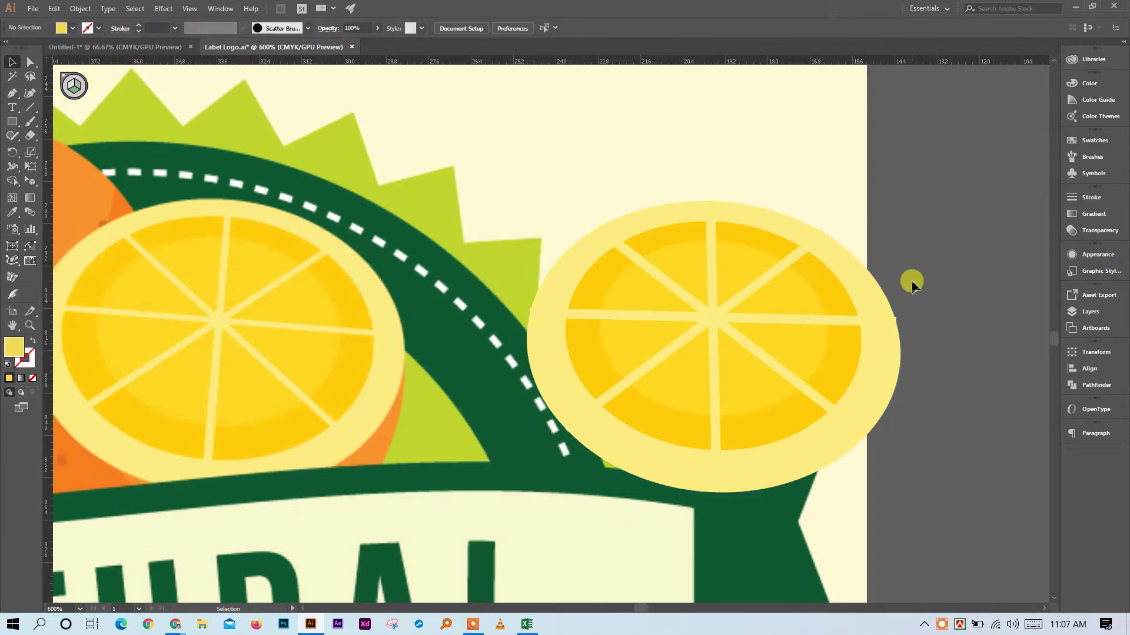
# Delete the fitted perspective slice beside the label's orange slice
pyautogui.hotkey('ctrl', '-')
pyautogui.hotkey('ctrl', '-')
pyautogui.hotkey('ctrl', '-')
pyautogui.hotkey('ctrl', '-')
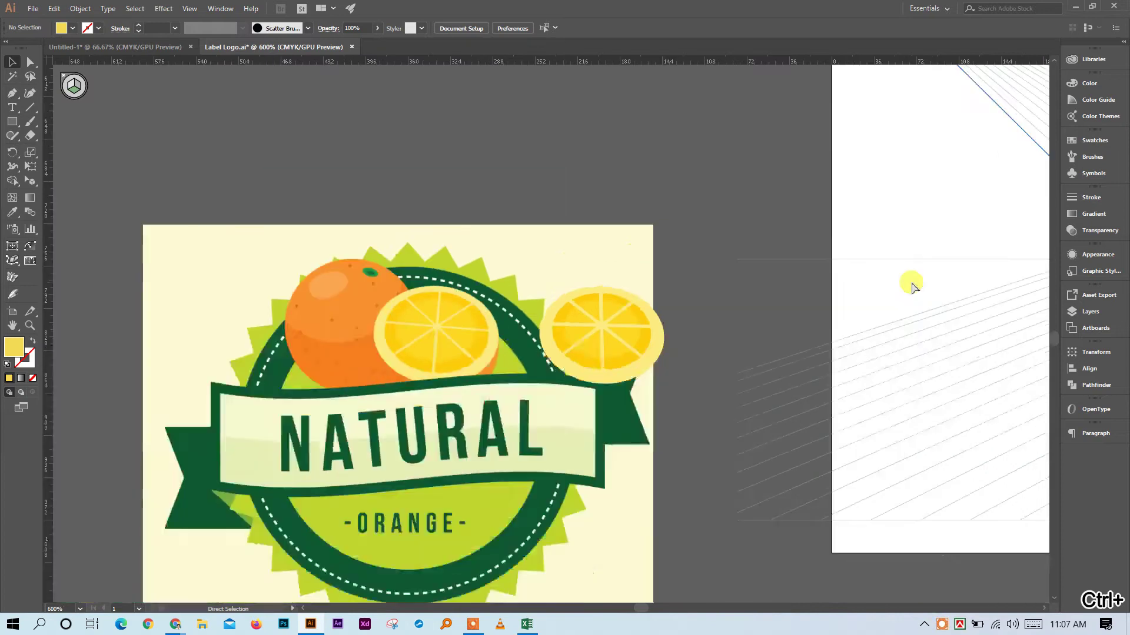
pyautogui.hscroll(3, 536, 338)
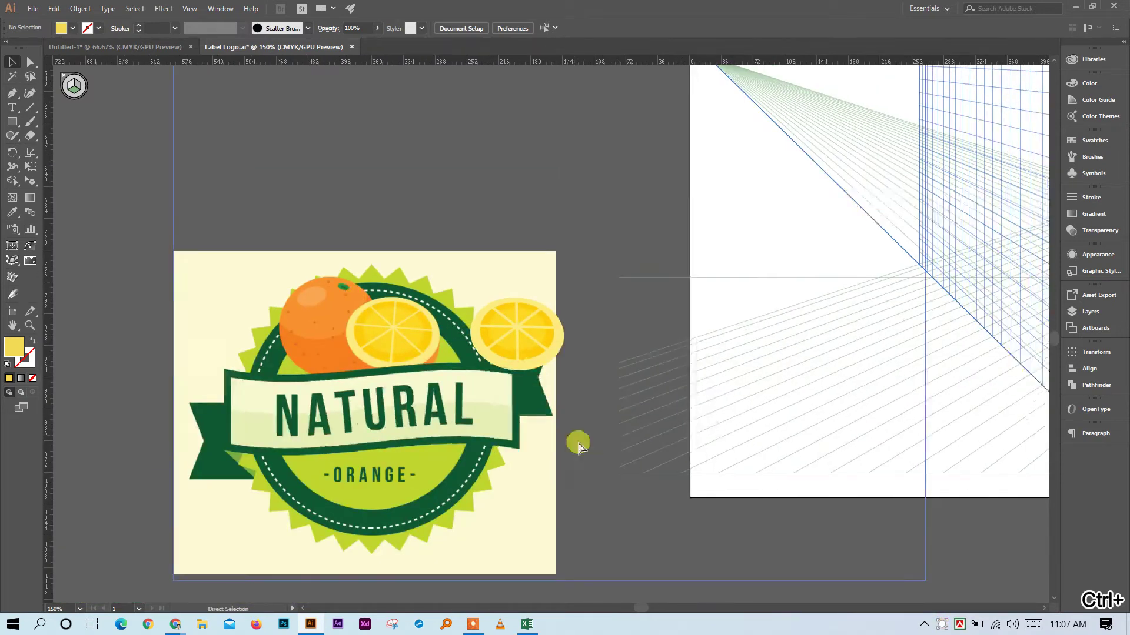
pyautogui.click(550, 345)
pyautogui.hscroll(8, 542, 344)
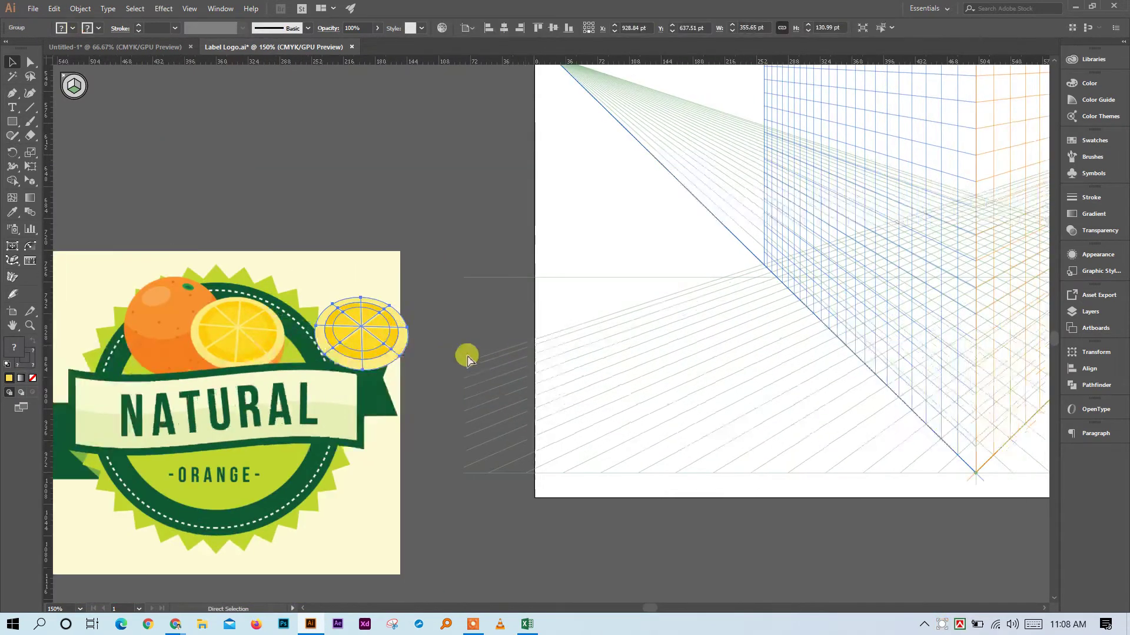
pyautogui.press('Delete')
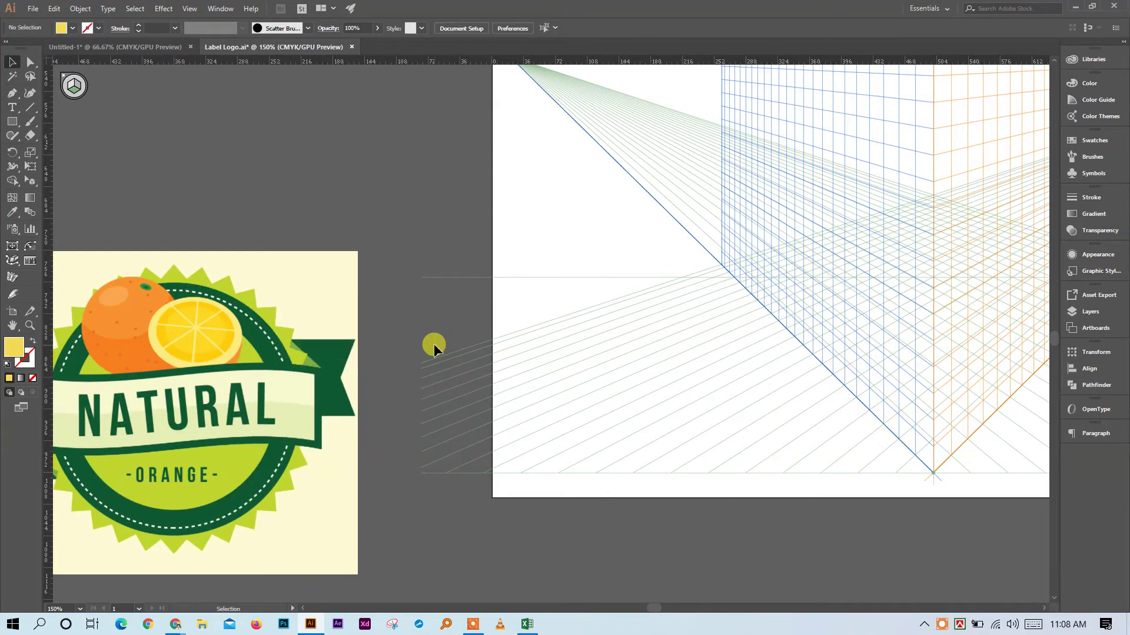
# Rotate the spare flat citrus slice outside the artboard slightly clockwise
pyautogui.hotkey('ctrl', '-')
pyautogui.hotkey('ctrl', '-')
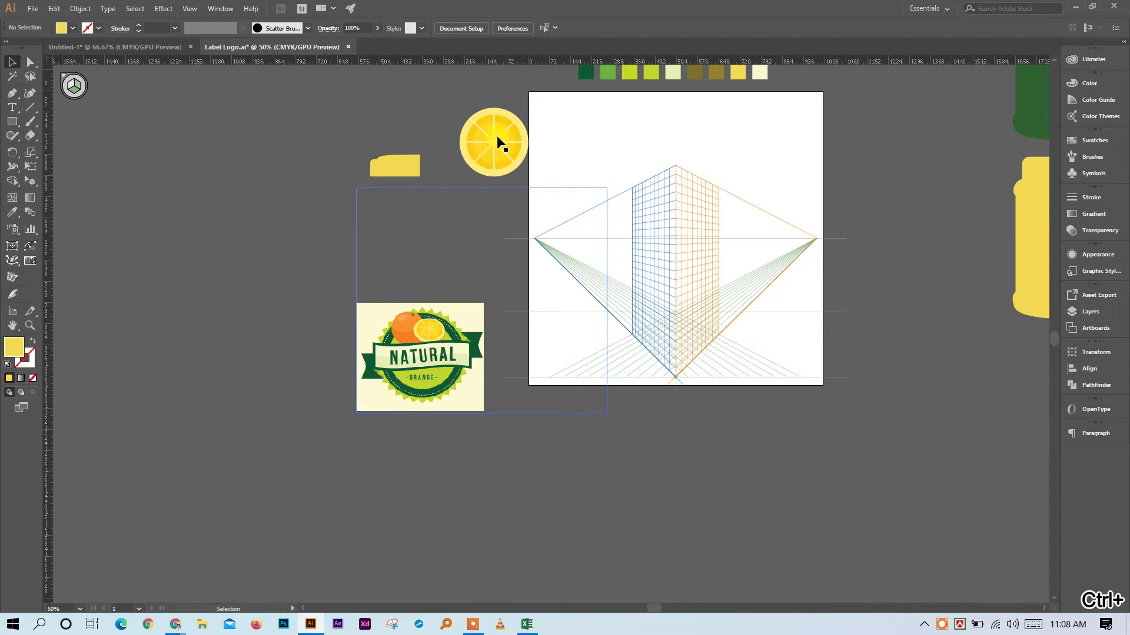
pyautogui.click(513, 158)
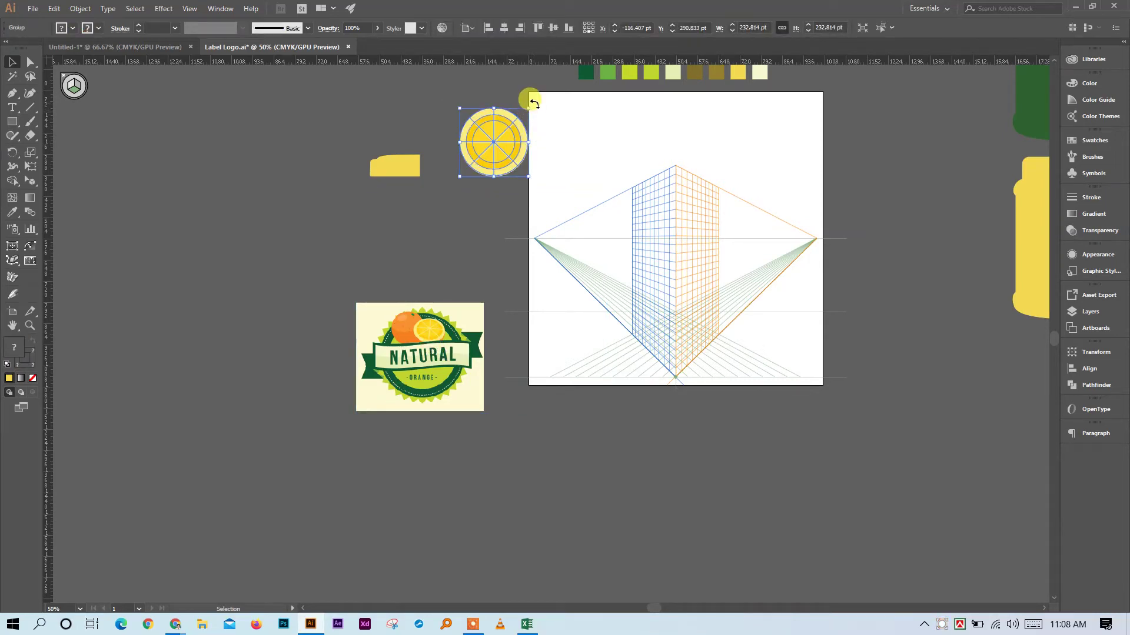
pyautogui.moveTo(534, 104); pyautogui.dragTo(539, 112)
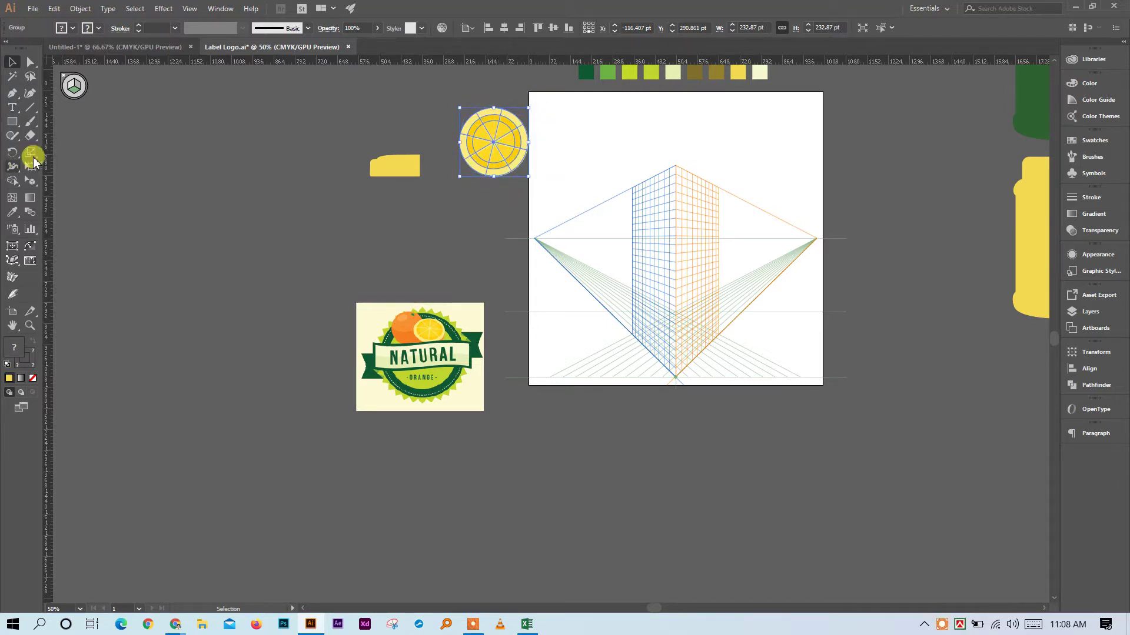
# Try to lower the grid's horizontal plane with the Perspective Selection tool, and undo the change
pyautogui.moveTo(42, 182); pyautogui.dragTo(100, 199)
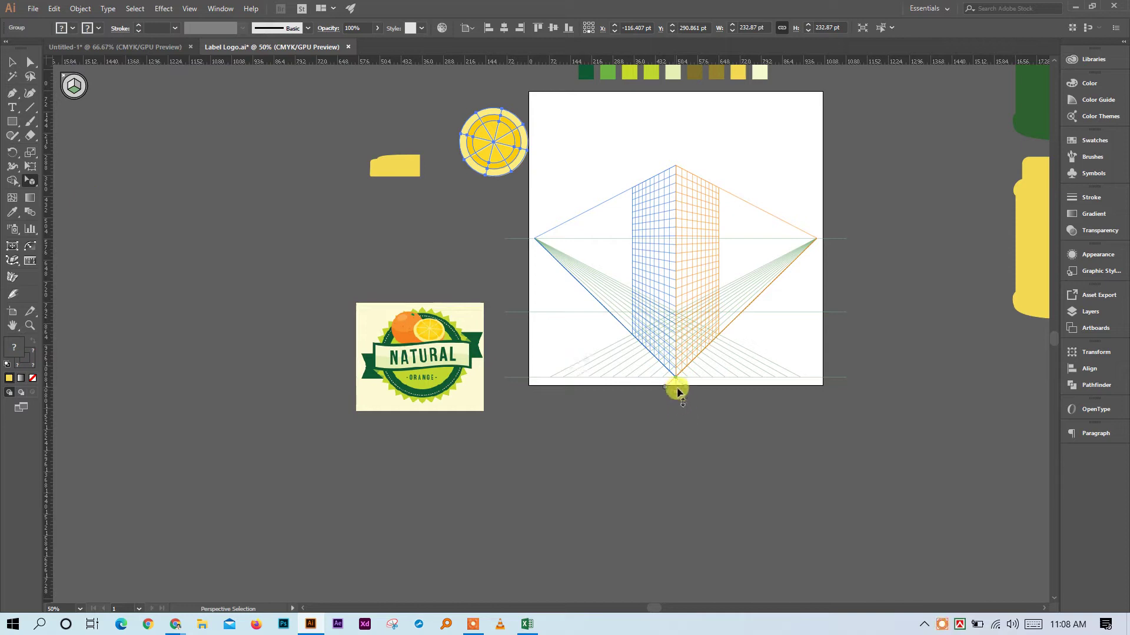
pyautogui.moveTo(676, 397); pyautogui.dragTo(676, 429)
pyautogui.hotkey('ctrl', 'z')
pyautogui.hotkey('ctrl', 'z')
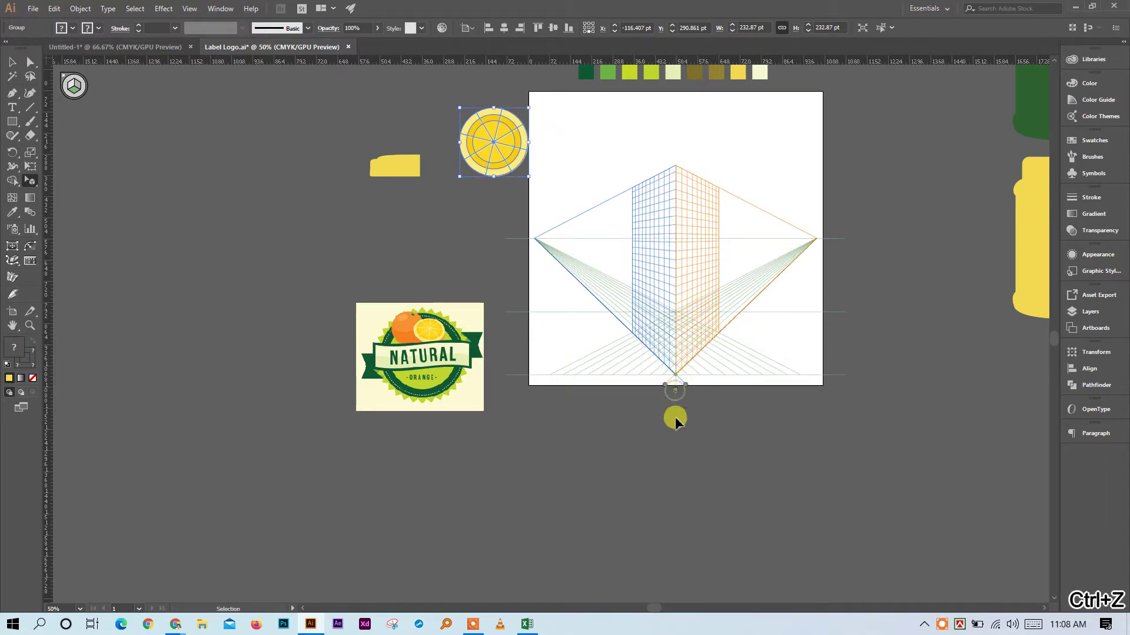
# Minimize the download notice and lower the perspective grid's horizontal plane well below the artboard's lower edge
pyautogui.click(676, 400)
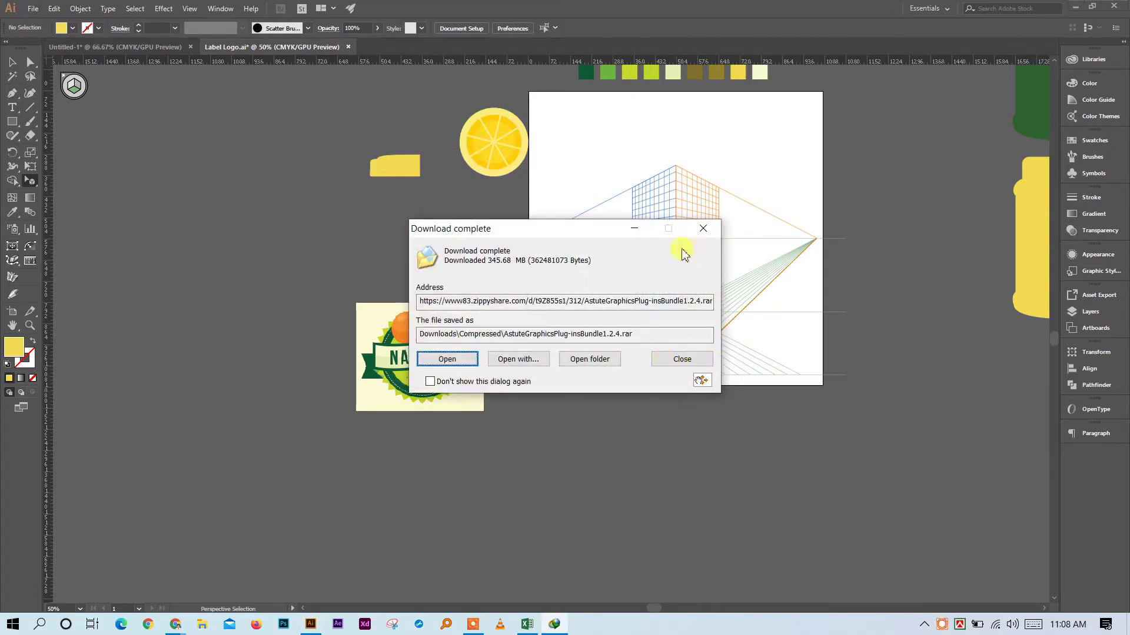
pyautogui.click(633, 229)
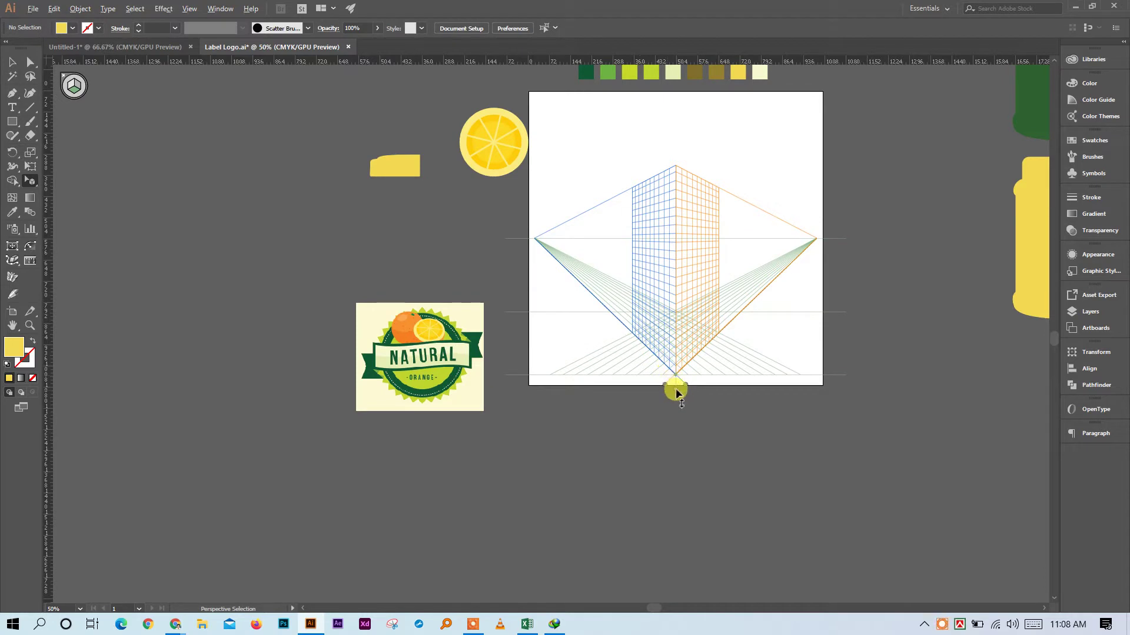
pyautogui.moveTo(674, 396); pyautogui.dragTo(678, 427)
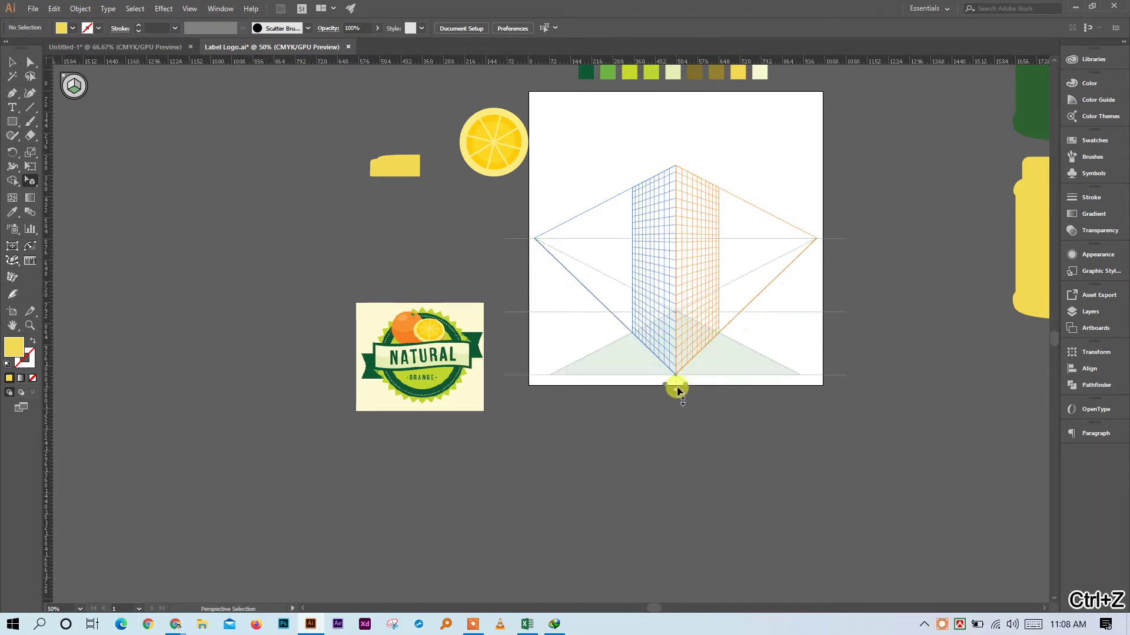
pyautogui.hotkey('ctrl', 'space')
pyautogui.click(670, 323)
pyautogui.click(514, 324)
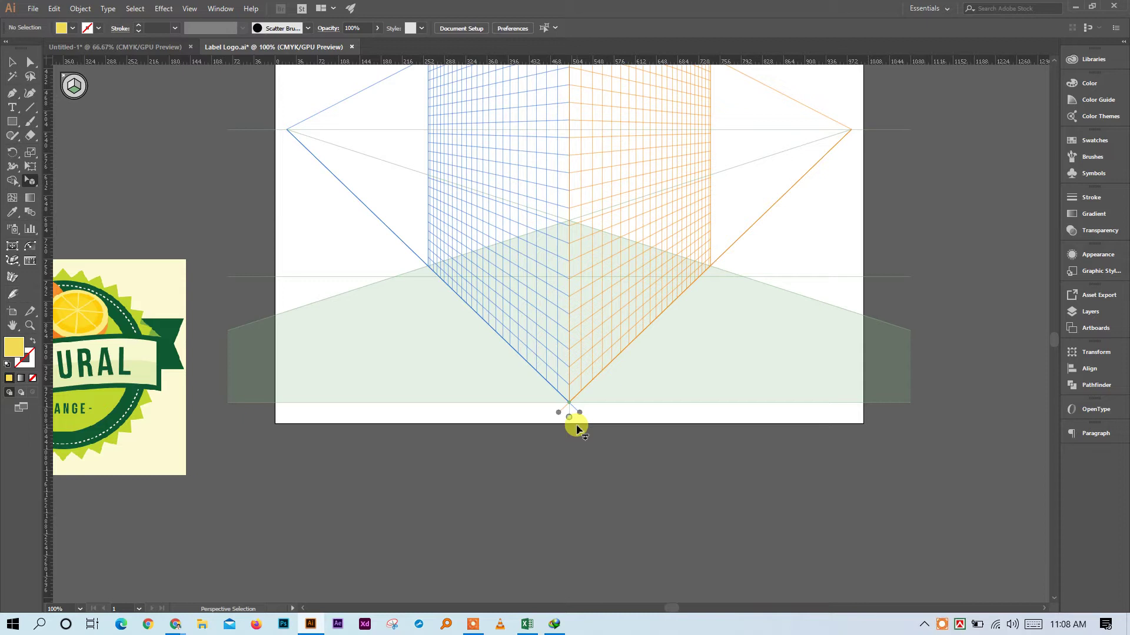
pyautogui.moveTo(570, 420); pyautogui.dragTo(561, 575)
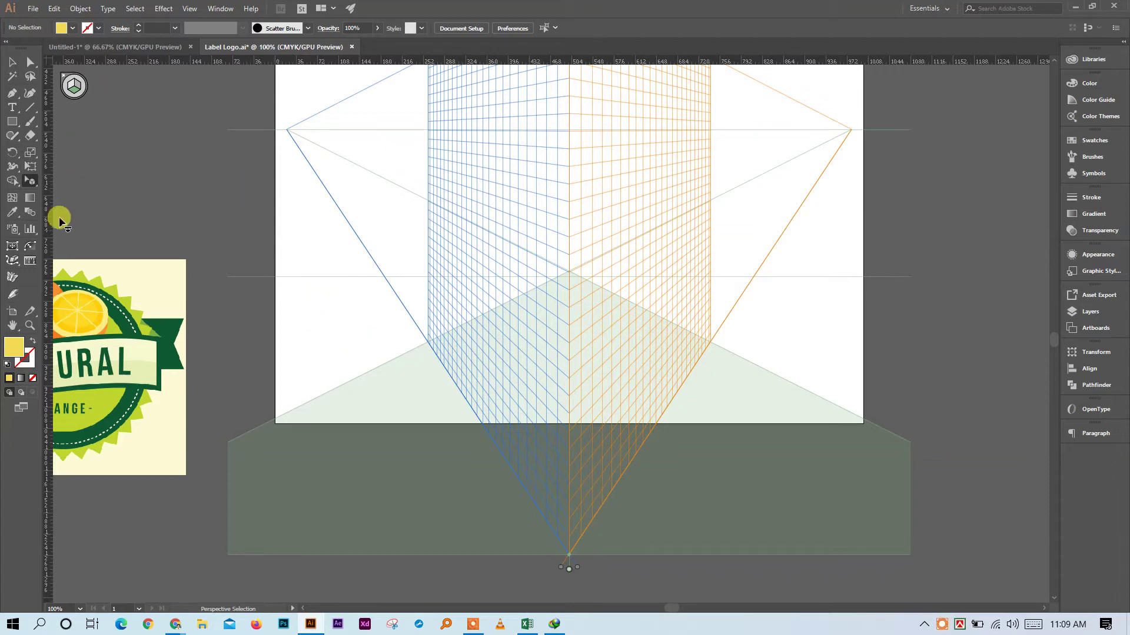
# Attach the flat citrus slice to the grid's horizontal plane, centred over the artboard's lower edge
pyautogui.click(12, 61)
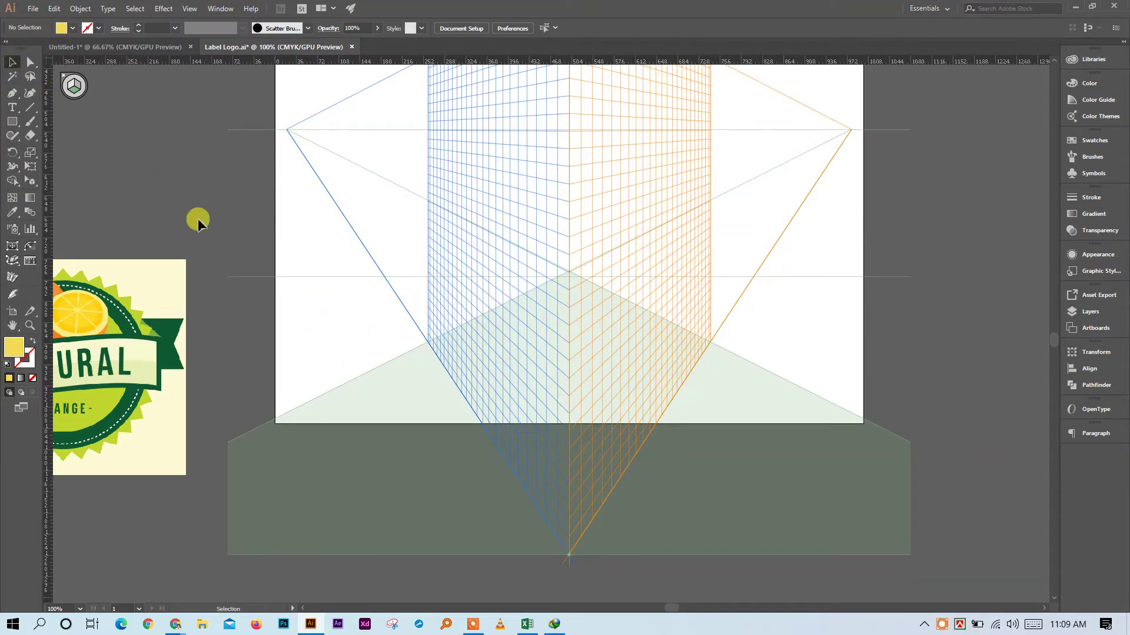
pyautogui.hotkey('ctrl', '-')
pyautogui.hotkey('ctrl', '-')
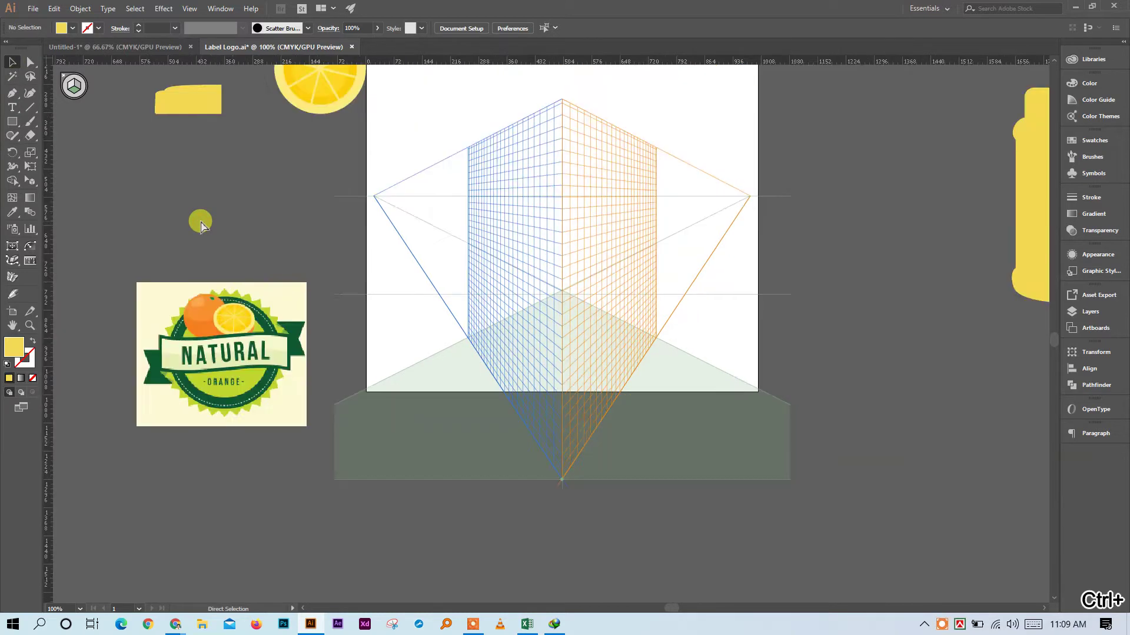
pyautogui.moveTo(338, 85); pyautogui.dragTo(411, 173)
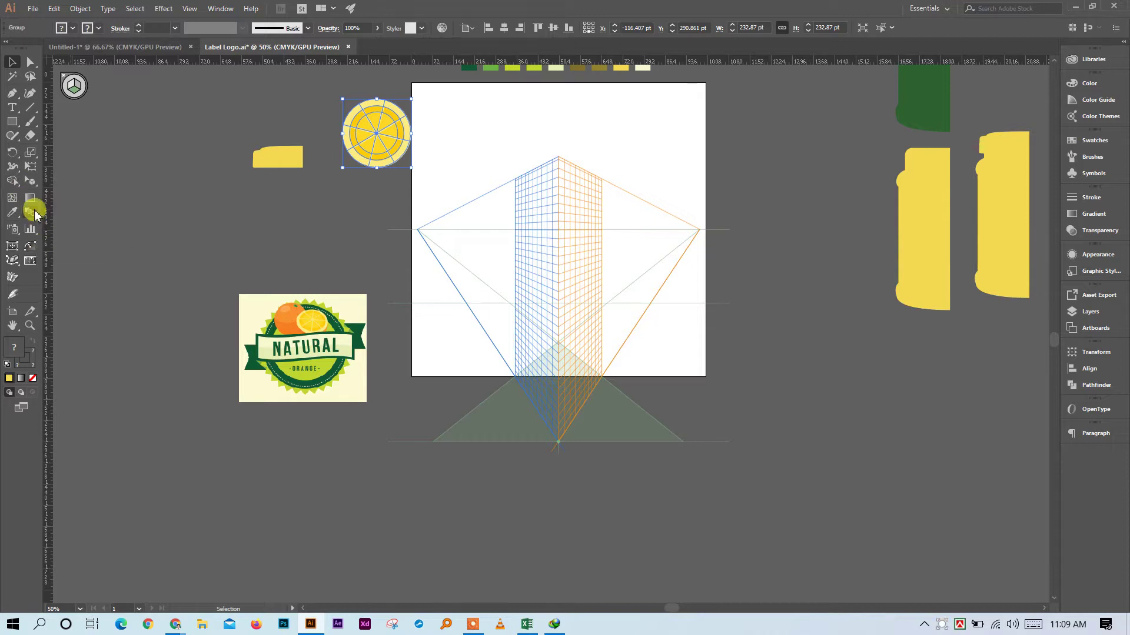
pyautogui.click(30, 181)
pyautogui.moveTo(386, 117); pyautogui.dragTo(570, 381)
# Lower the horizontal plane further while creating an overlapping copy of the attached slice that follows the plane
pyautogui.hotkey('ctrl', 'space')
pyautogui.click(565, 365)
pyautogui.click(565, 365)
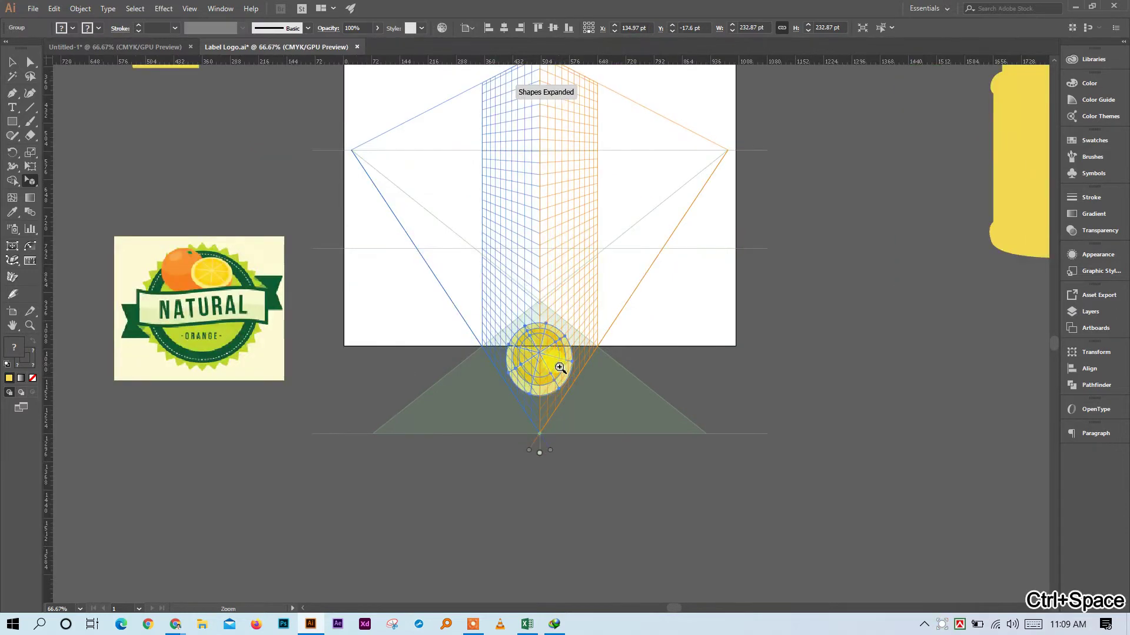
pyautogui.click(554, 360)
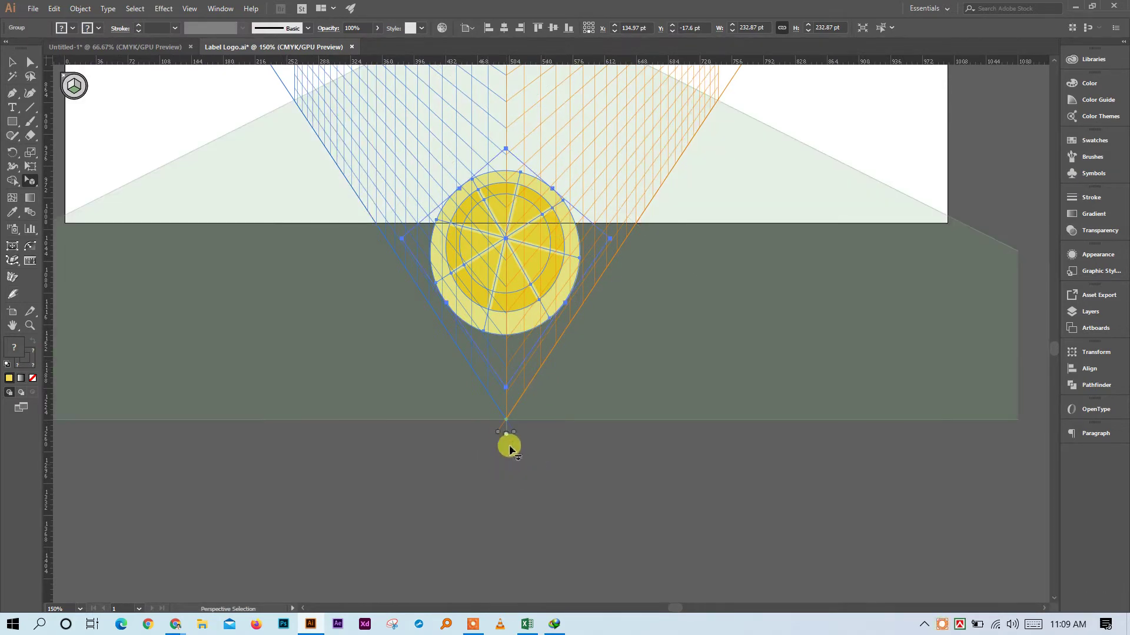
pyautogui.moveTo(508, 449); pyautogui.dragTo(510, 482)
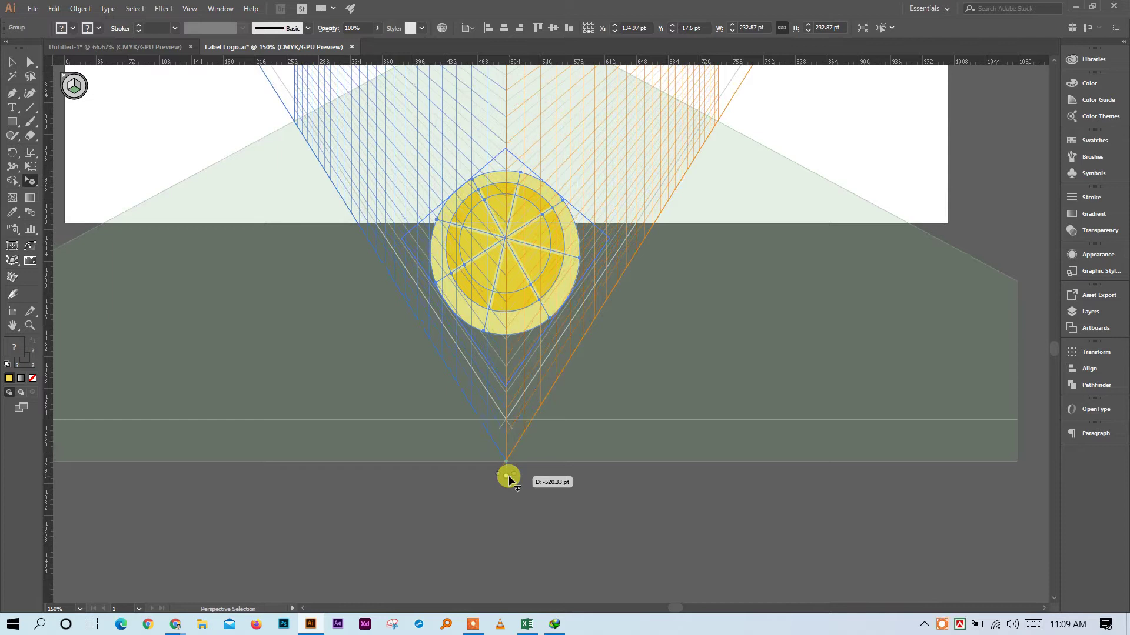
pyautogui.hotkey('ctrl', 'z')
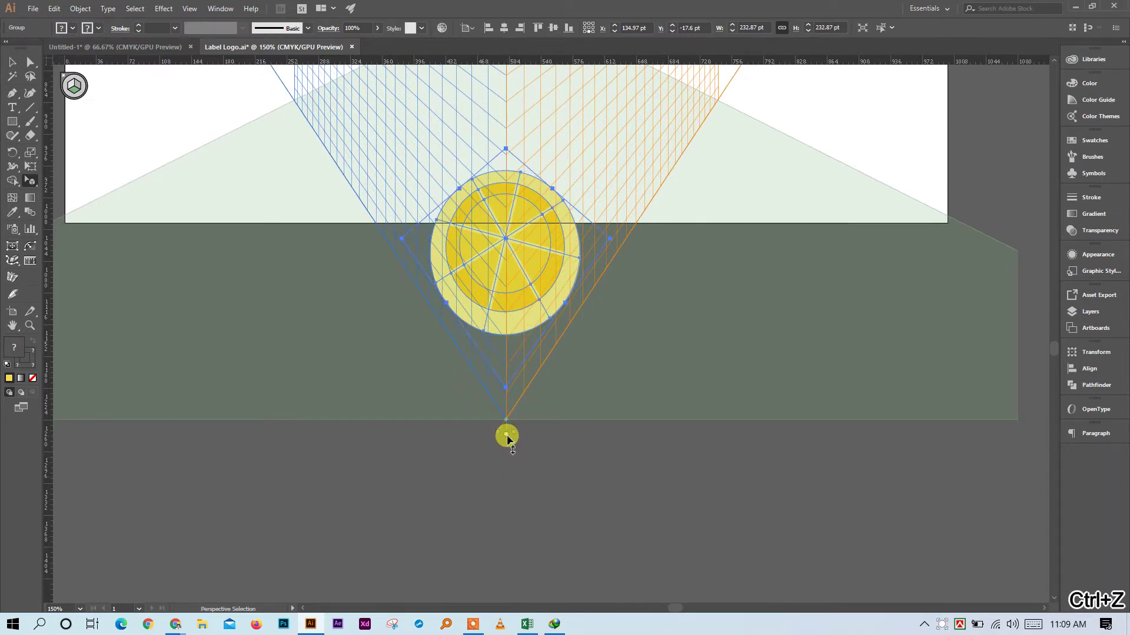
pyautogui.moveTo(506, 435); pyautogui.dragTo(512, 493)
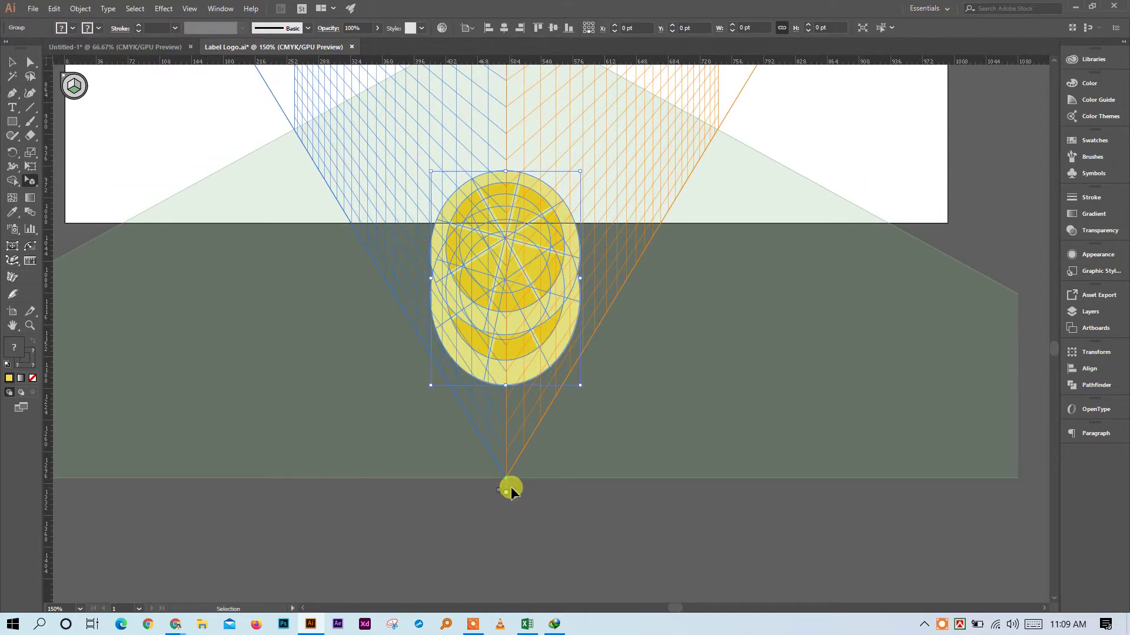
pyautogui.click(569, 360)
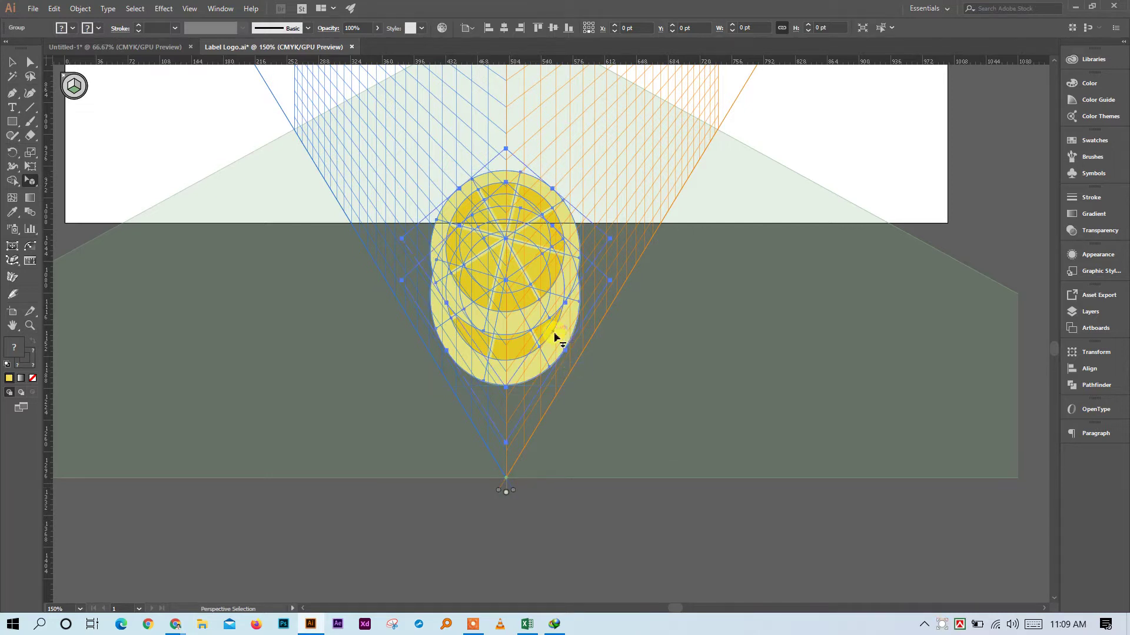
# Move the two overlapping perspective slices off the grid lines, to the right of the orange plane
pyautogui.click(12, 61)
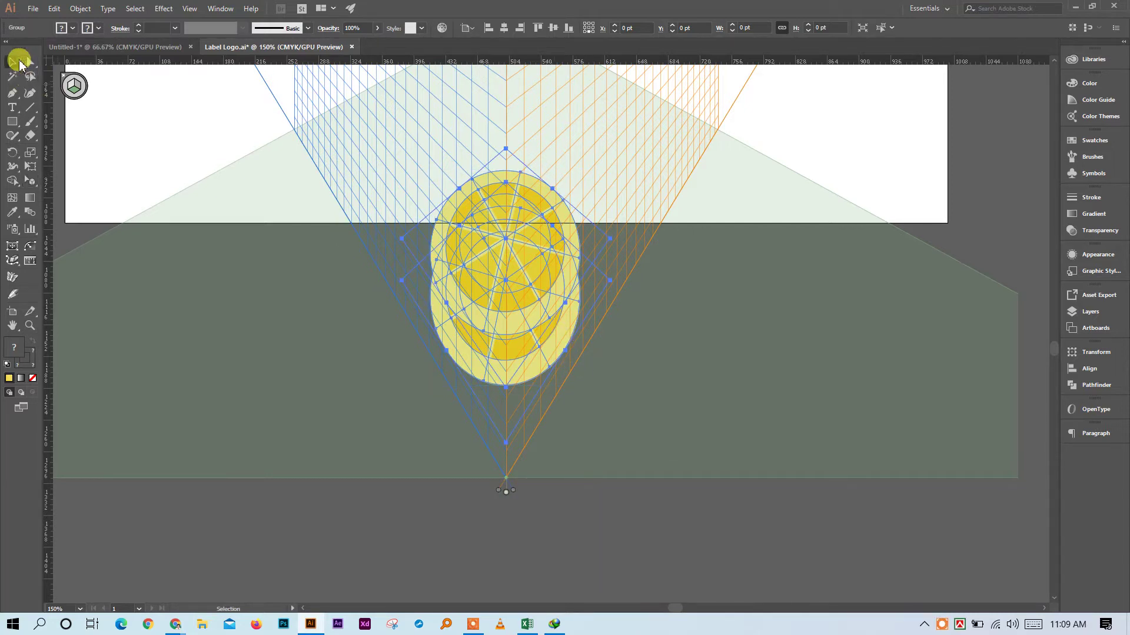
pyautogui.click(702, 421)
pyautogui.moveTo(547, 346); pyautogui.dragTo(812, 386)
# Try to ungroup the two overlapping slices, and undo the ungrouping
pyautogui.rightClick(787, 340)
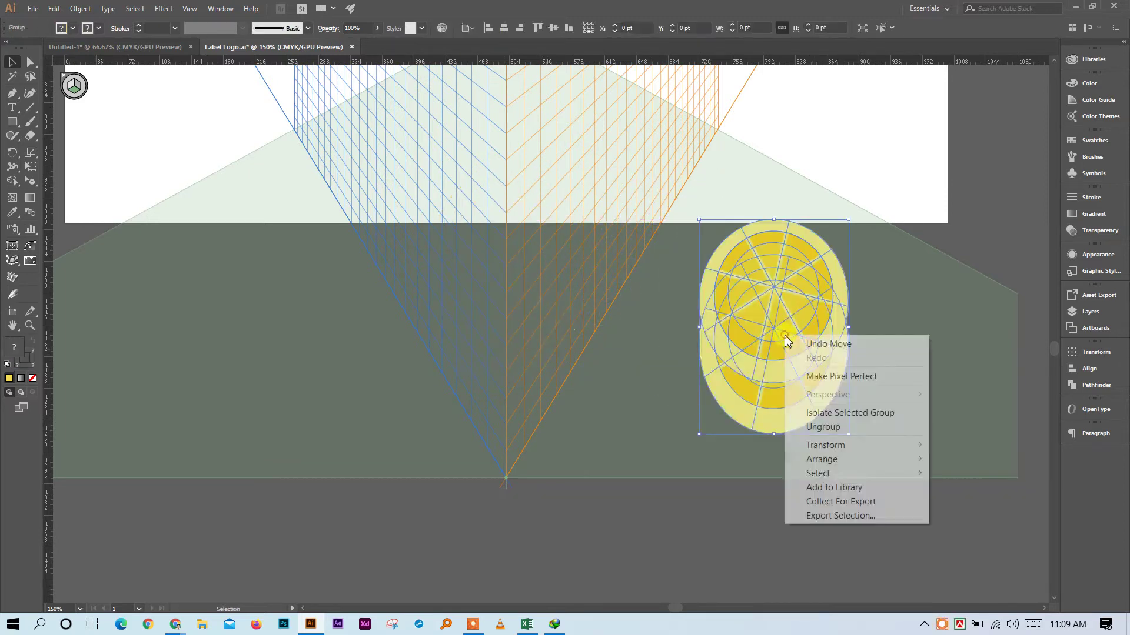
pyautogui.click(830, 428)
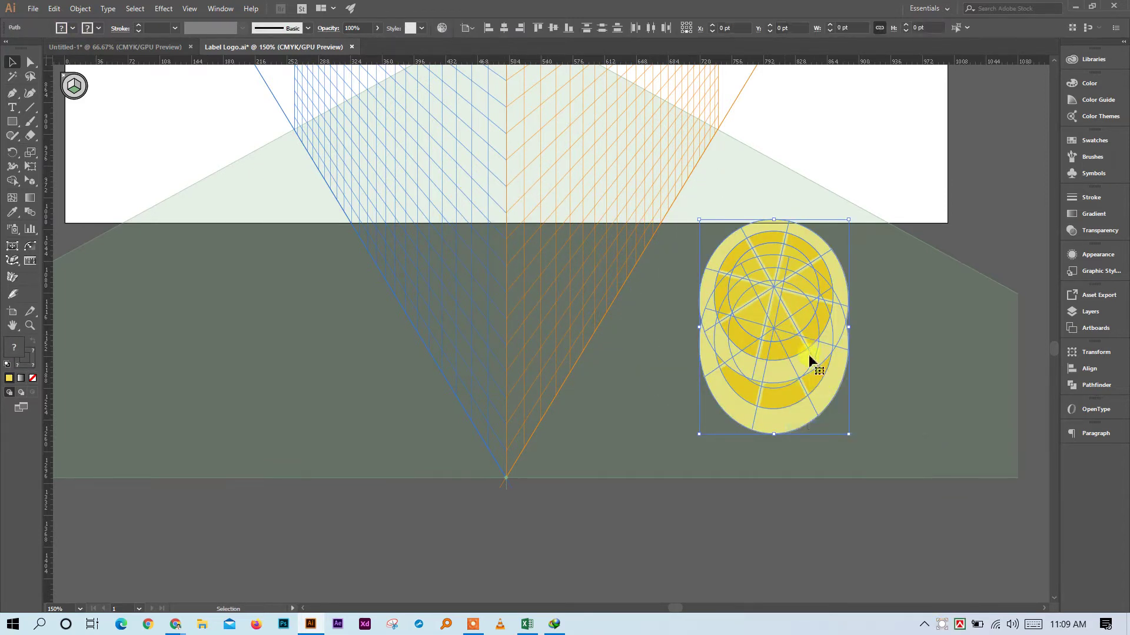
pyautogui.click(786, 491)
pyautogui.click(804, 308)
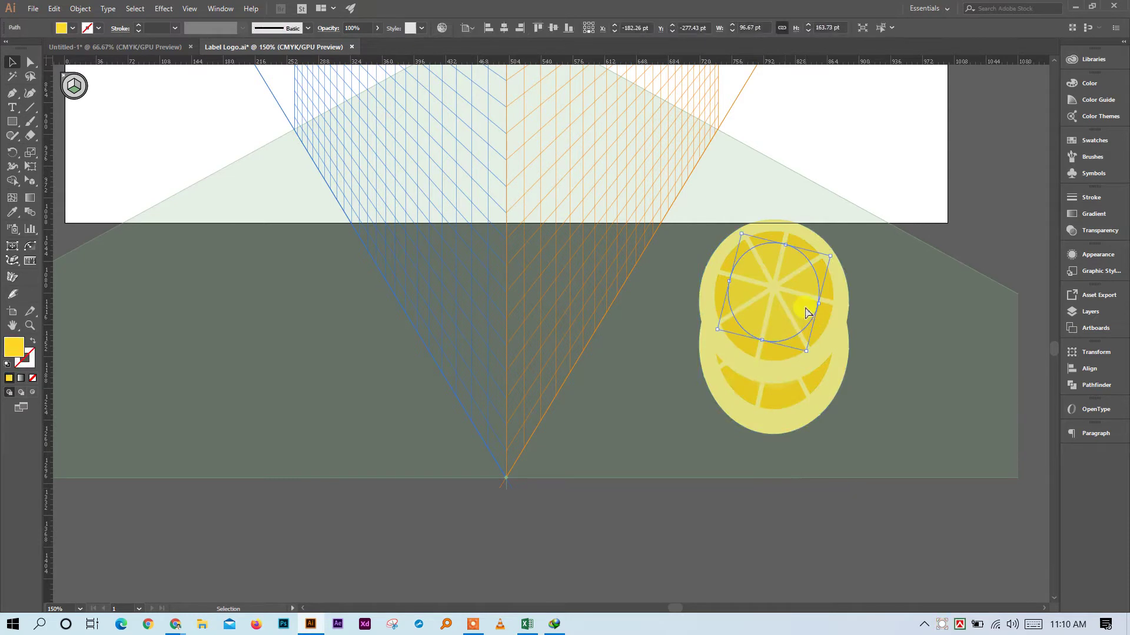
pyautogui.hotkey('ctrl', 'z')
# Enter isolation mode for the group of overlapping slices and clear the trial selection inside it
pyautogui.click(900, 333)
pyautogui.click(835, 293)
pyautogui.doubleClick(834, 287)
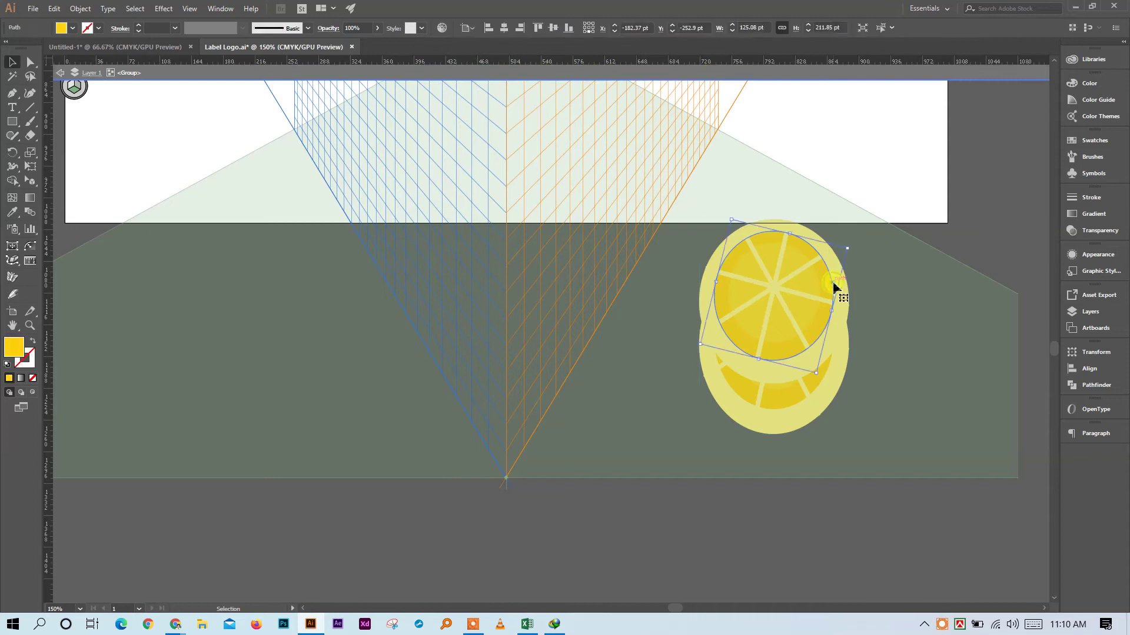
pyautogui.click(698, 271)
pyautogui.keyDown('shift'); pyautogui.click(819, 405); pyautogui.keyUp('shift')
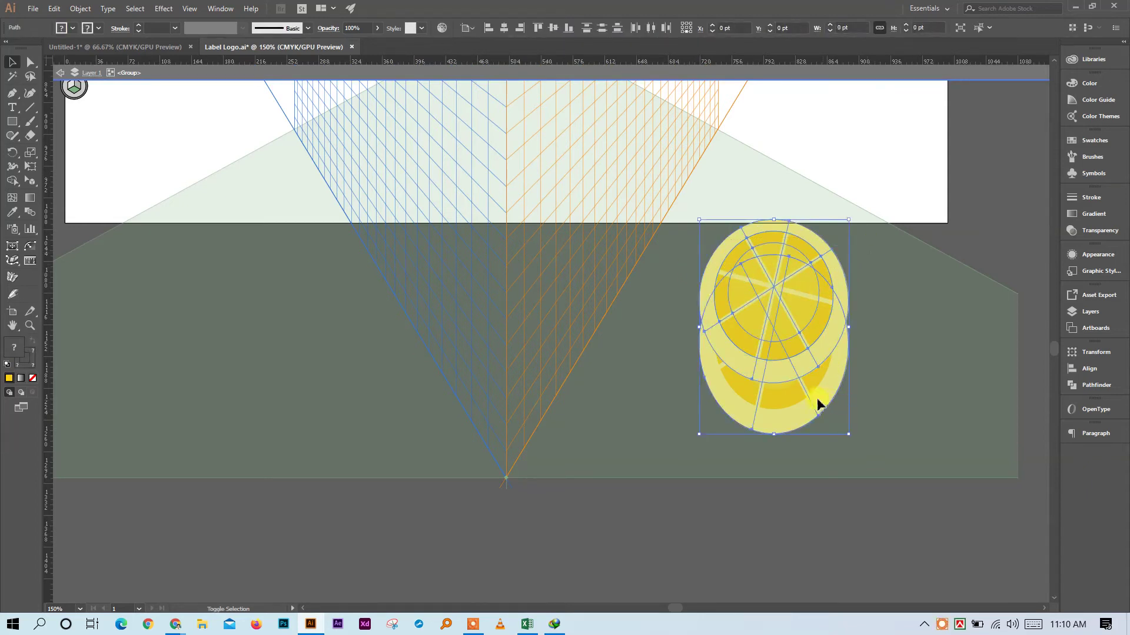
pyautogui.click(883, 264)
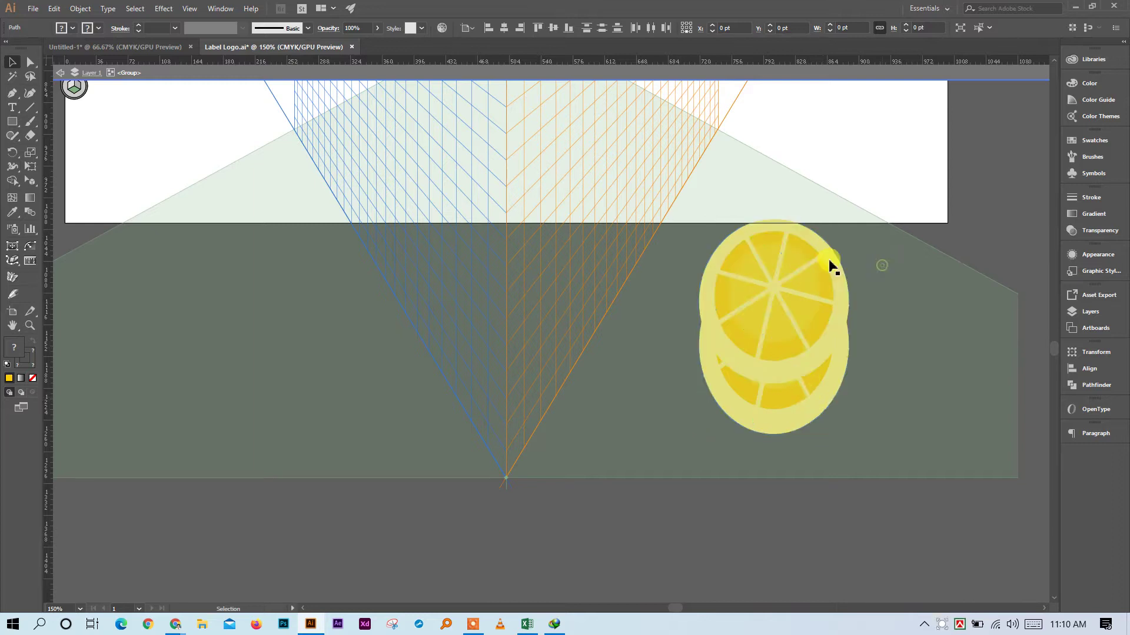
# Select all circles and segment lines of the upper slice and cut them from the overlapping pair
pyautogui.click(768, 284)
pyautogui.keyDown('shift'); pyautogui.click(761, 263); pyautogui.keyUp('shift')
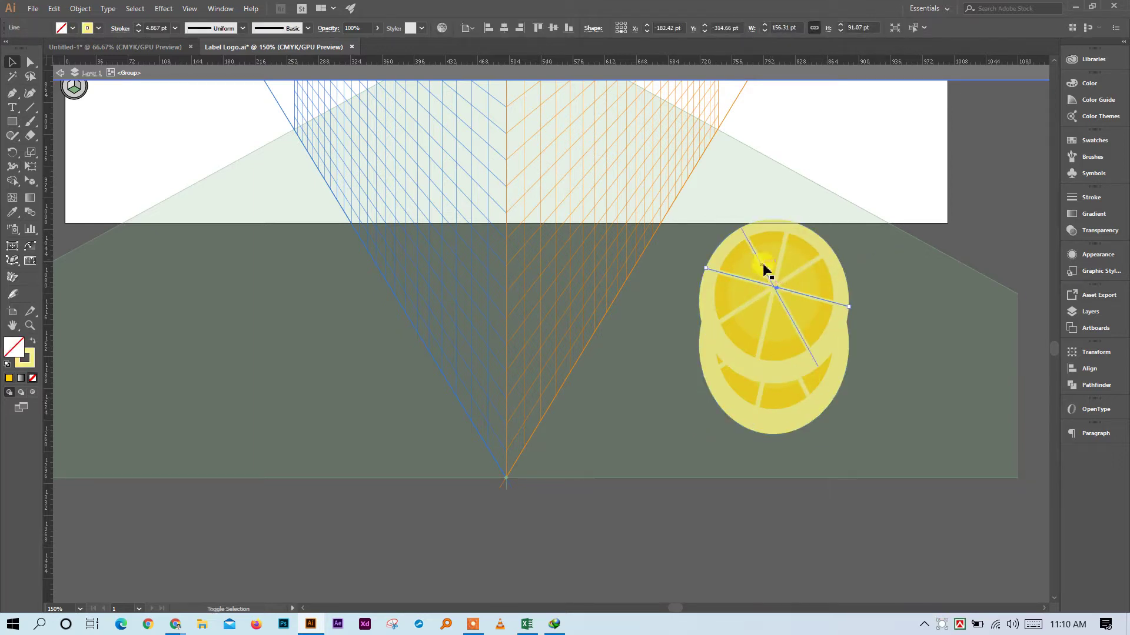
pyautogui.keyDown('shift'); pyautogui.click(783, 258); pyautogui.keyUp('shift')
pyautogui.keyDown('shift'); pyautogui.click(783, 259); pyautogui.keyUp('shift')
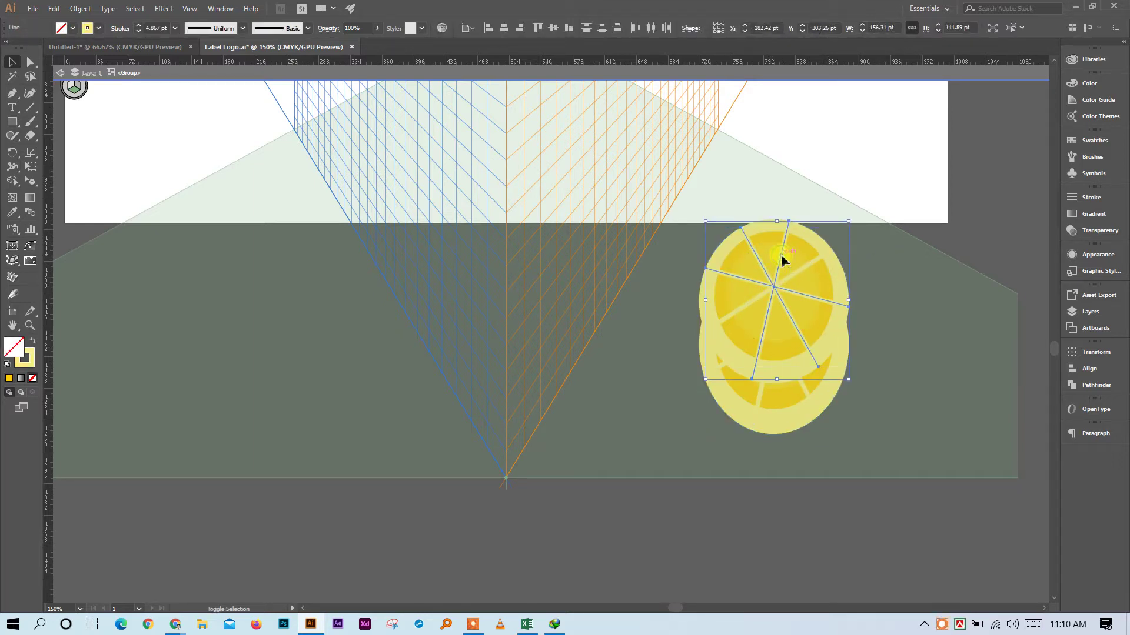
pyautogui.keyDown('shift'); pyautogui.click(812, 289); pyautogui.keyUp('shift')
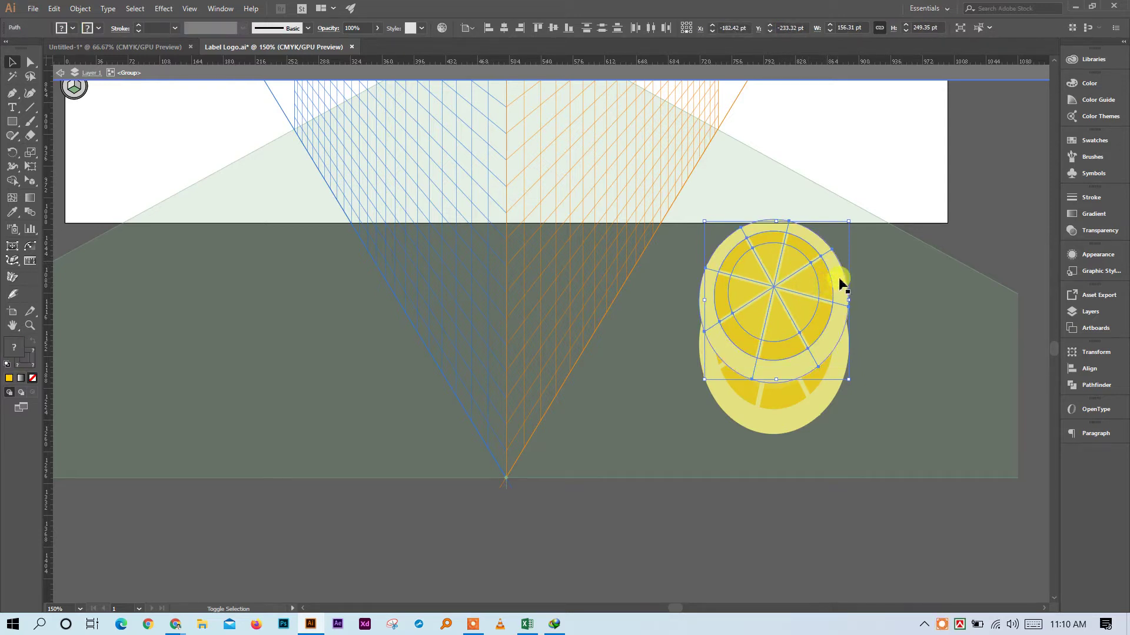
pyautogui.hotkey('ctrl', 'x')
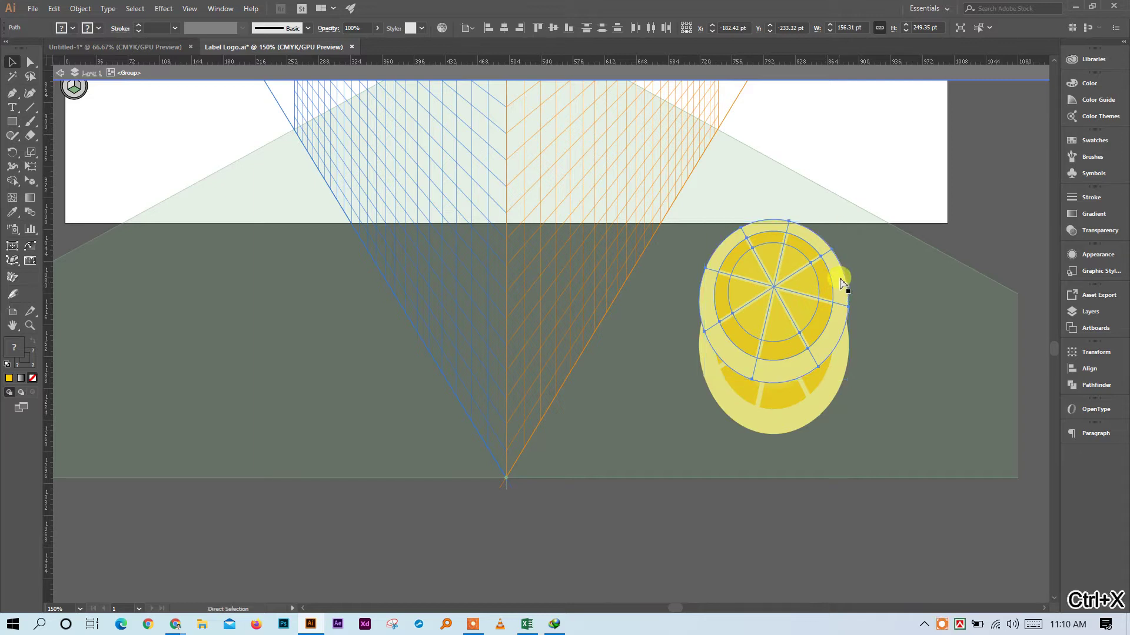
pyautogui.hotkey('ctrl', 'z')
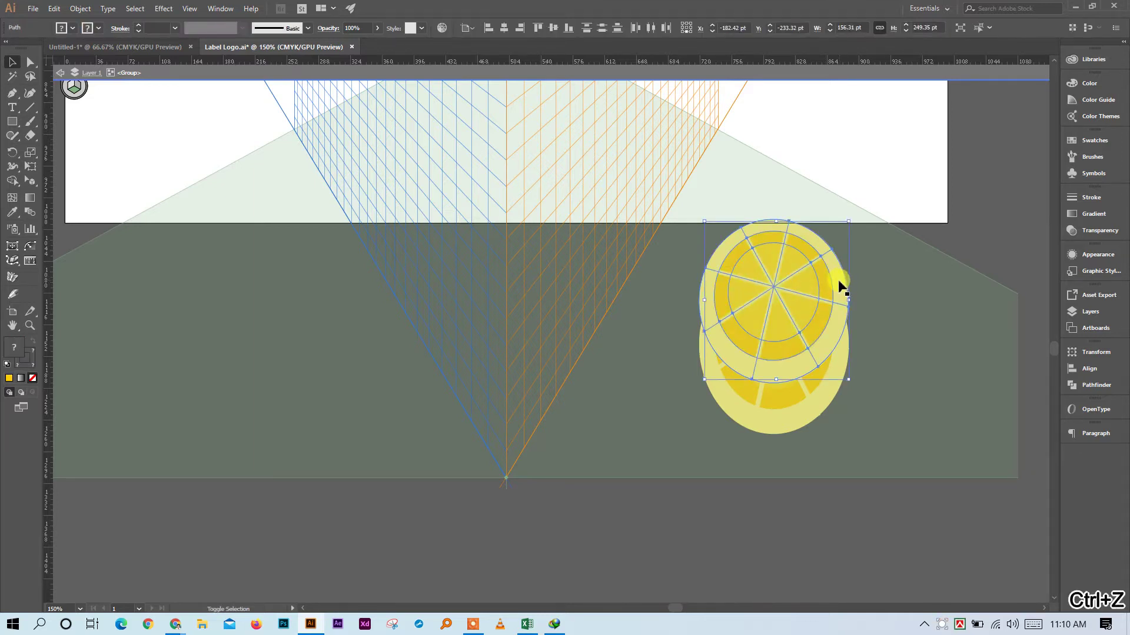
pyautogui.hotkey('ctrl', 'x')
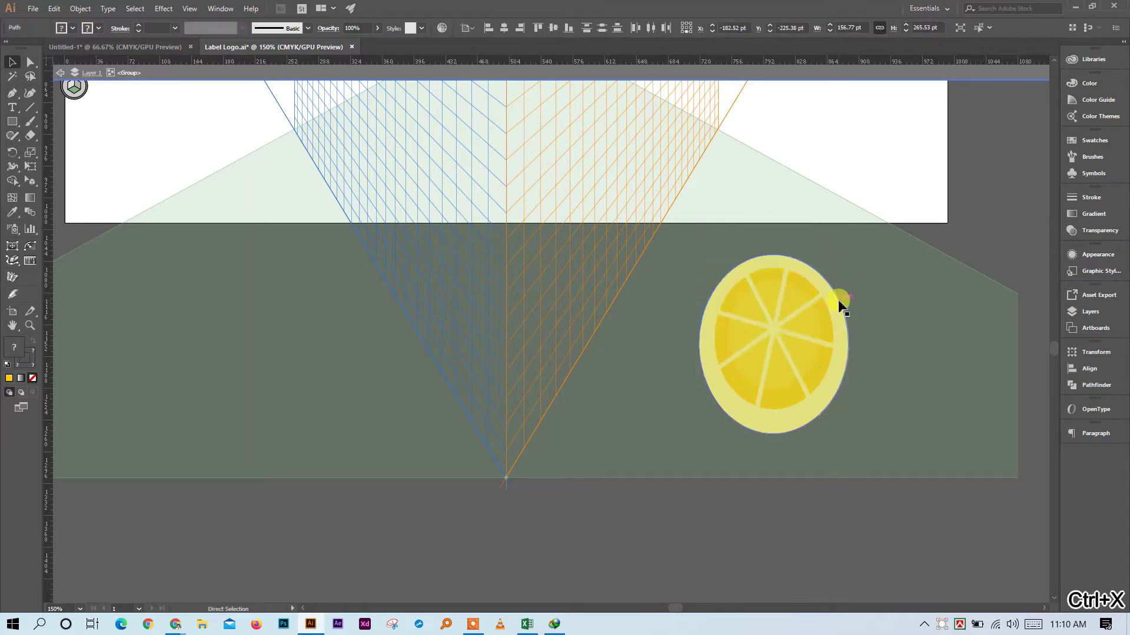
# Paste the cut slice, place it to the lower left of the remaining slice, and group its parts
pyautogui.scroll(-3, 683, 471)
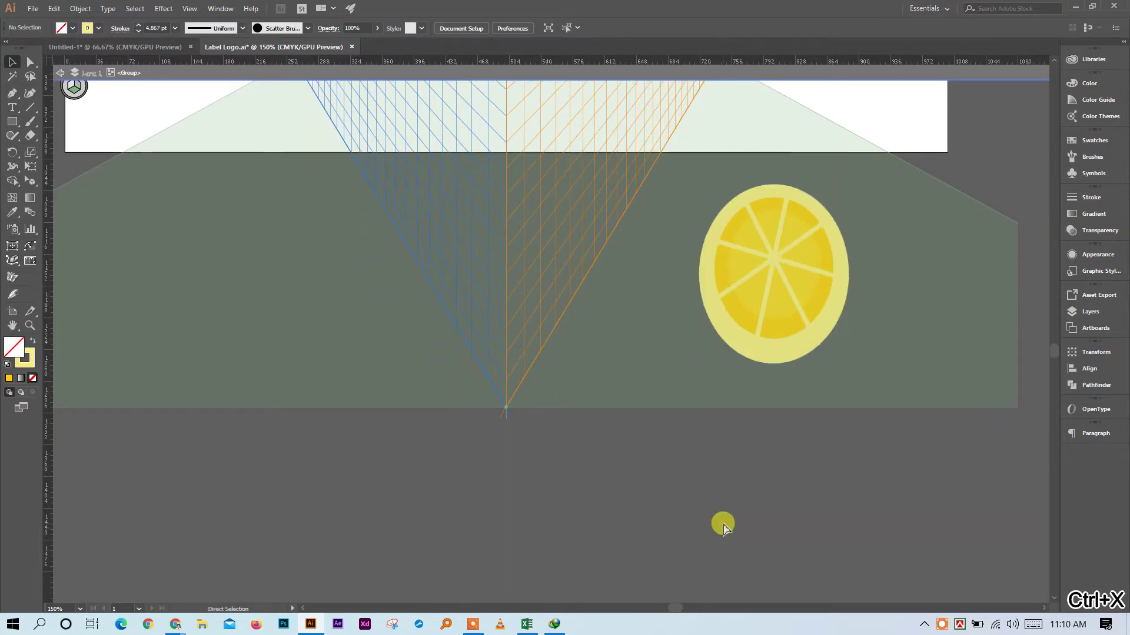
pyautogui.hotkey('ctrl', 'v')
pyautogui.moveTo(578, 339); pyautogui.dragTo(672, 364)
pyautogui.hotkey('ctrl', 'g')
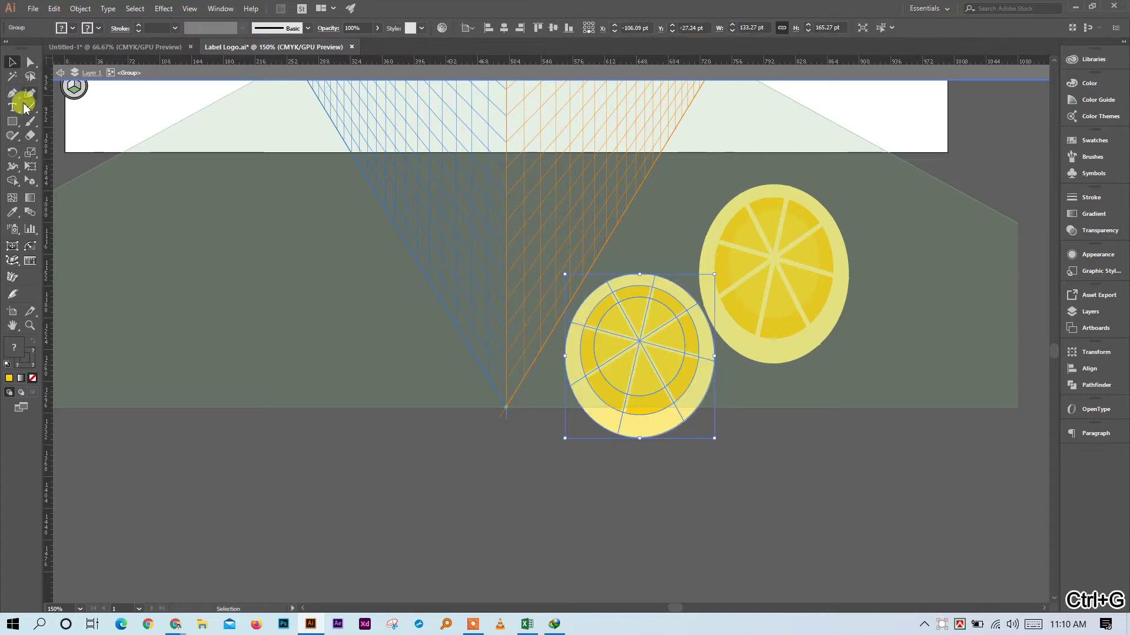
# Group the remaining slice's parts, move it slightly down and right, and exit isolation mode
pyautogui.click(836, 386)
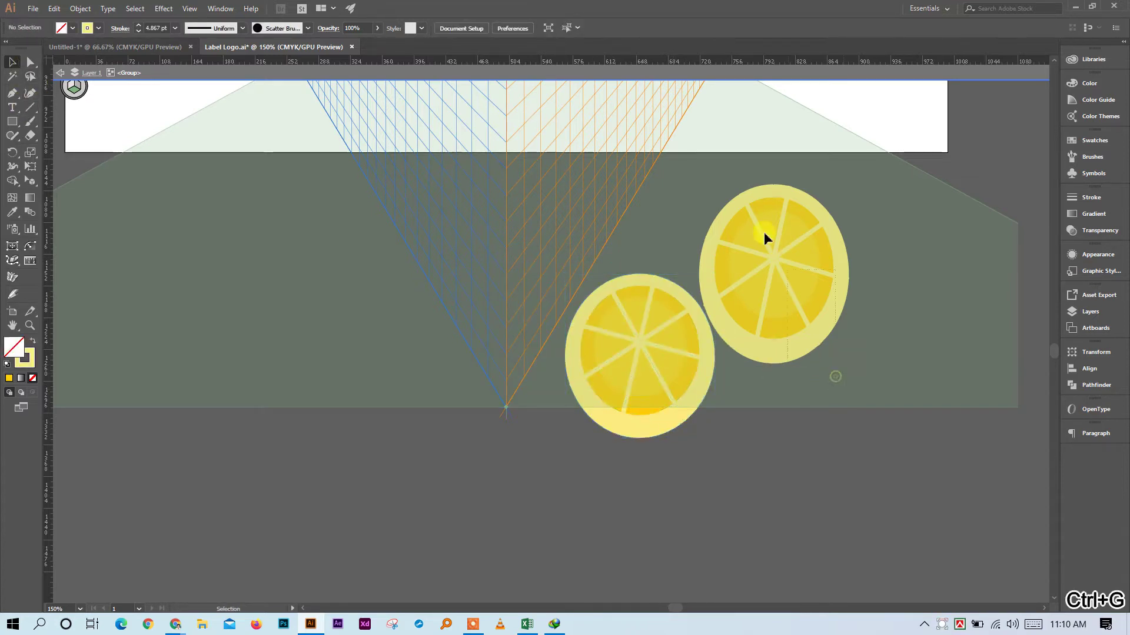
pyautogui.click(744, 203)
pyautogui.hotkey('ctrl', 'g')
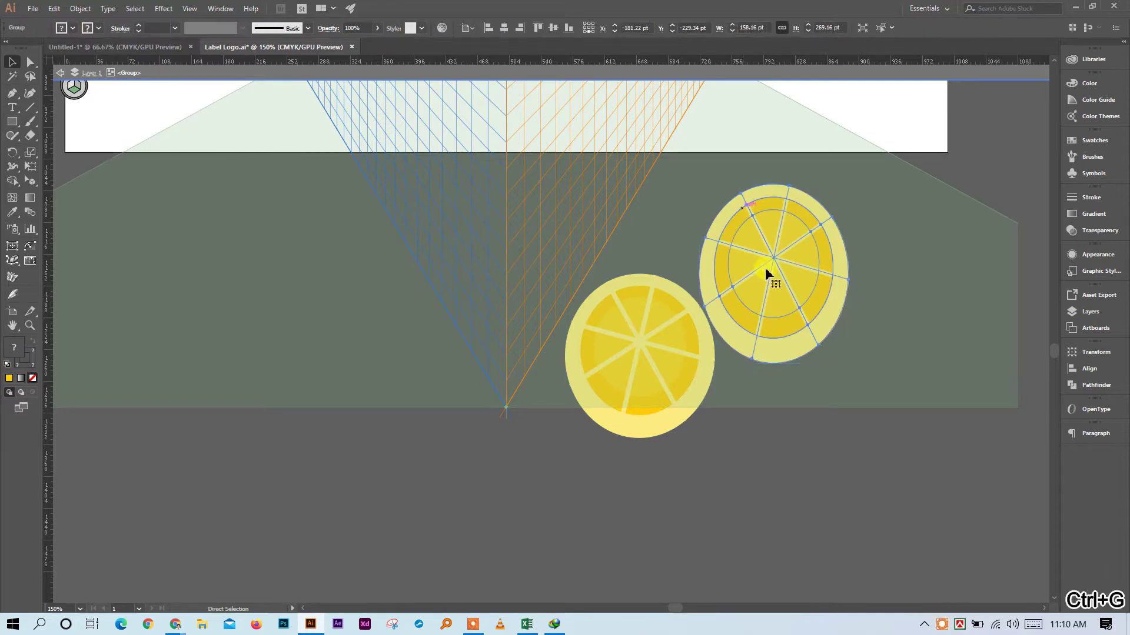
pyautogui.moveTo(776, 259); pyautogui.dragTo(807, 352)
pyautogui.doubleClick(870, 555)
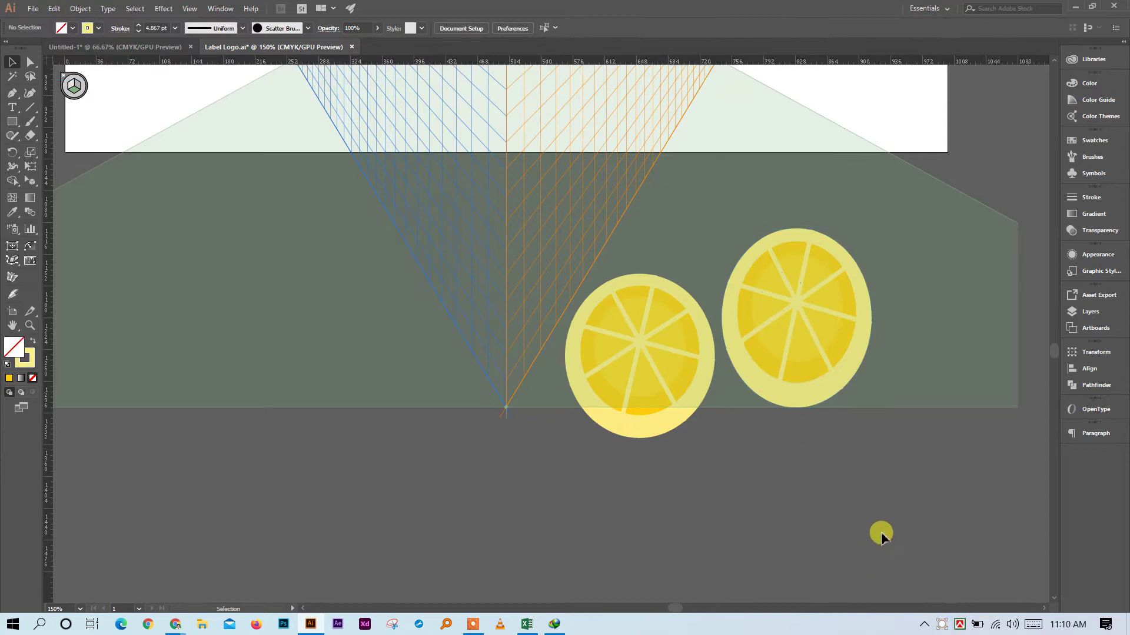
# Raise the perspective grid's horizontal plane to just below the horizon line with the Perspective Selection tool
pyautogui.scroll(2, 859, 506)
pyautogui.scroll(1, 619, 494)
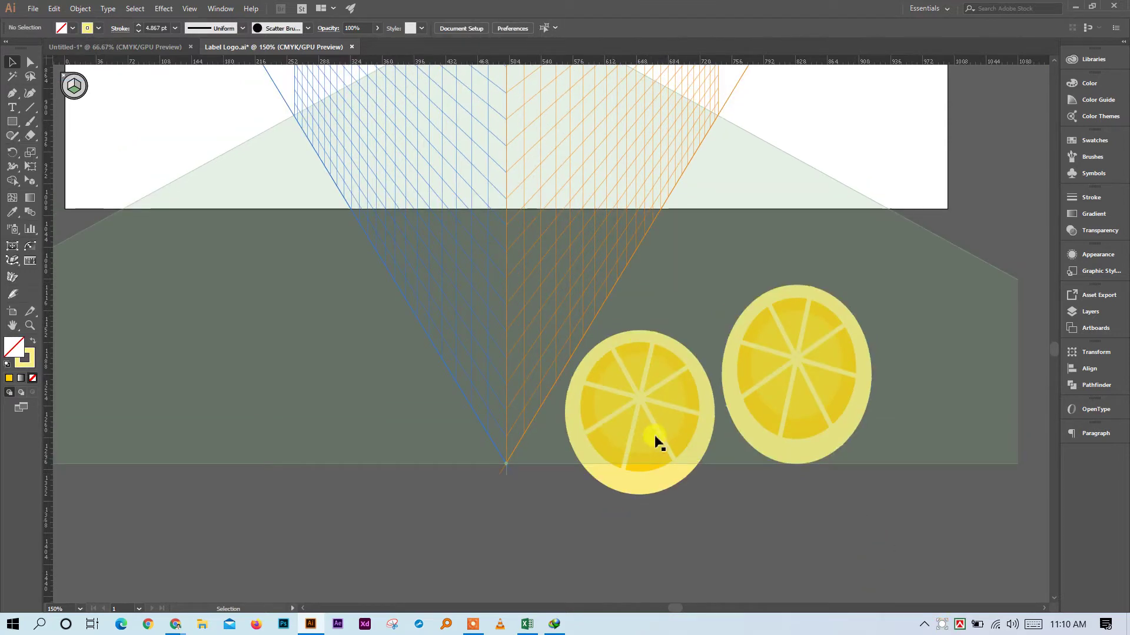
pyautogui.hotkey('ctrl', '-')
pyautogui.hotkey('ctrl', '-')
pyautogui.hotkey('ctrl', '-')
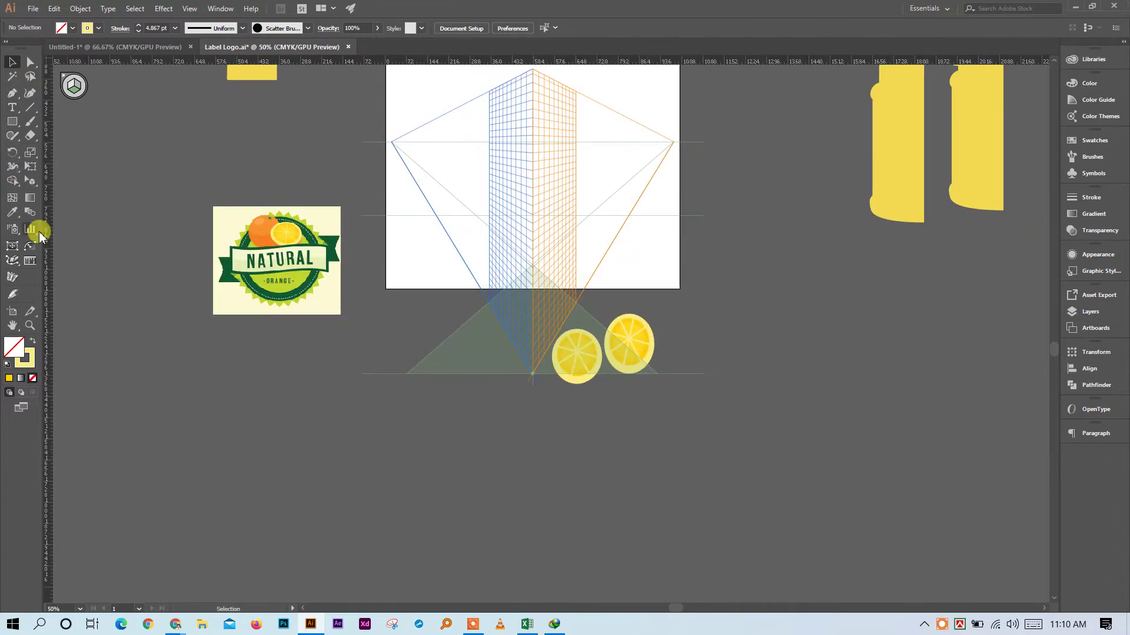
pyautogui.click(31, 183)
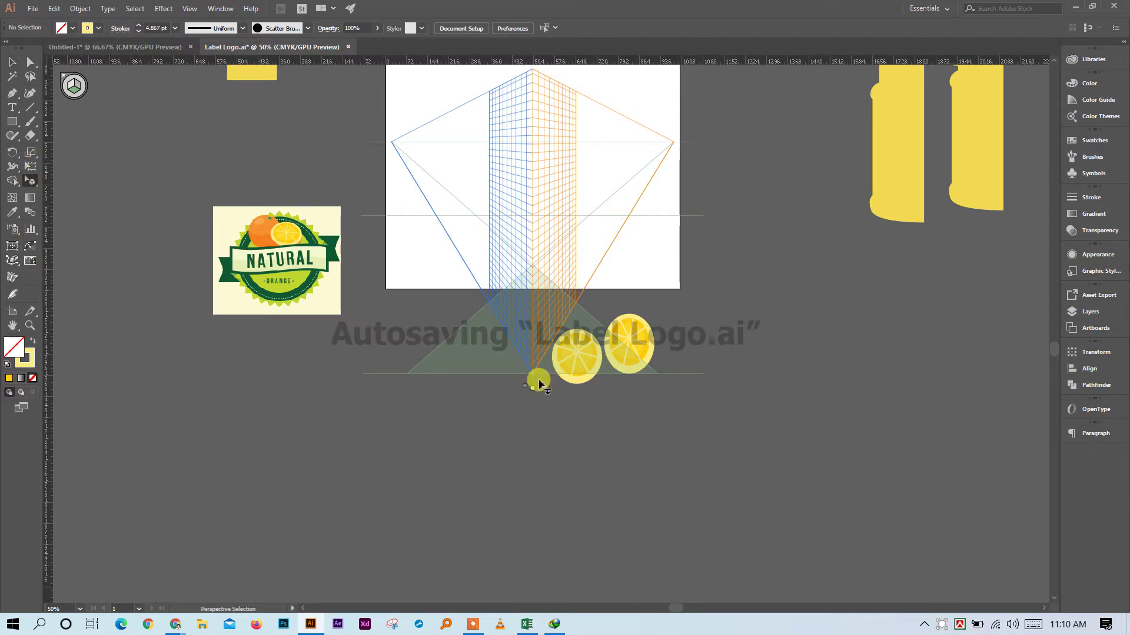
pyautogui.moveTo(531, 391); pyautogui.dragTo(567, 146)
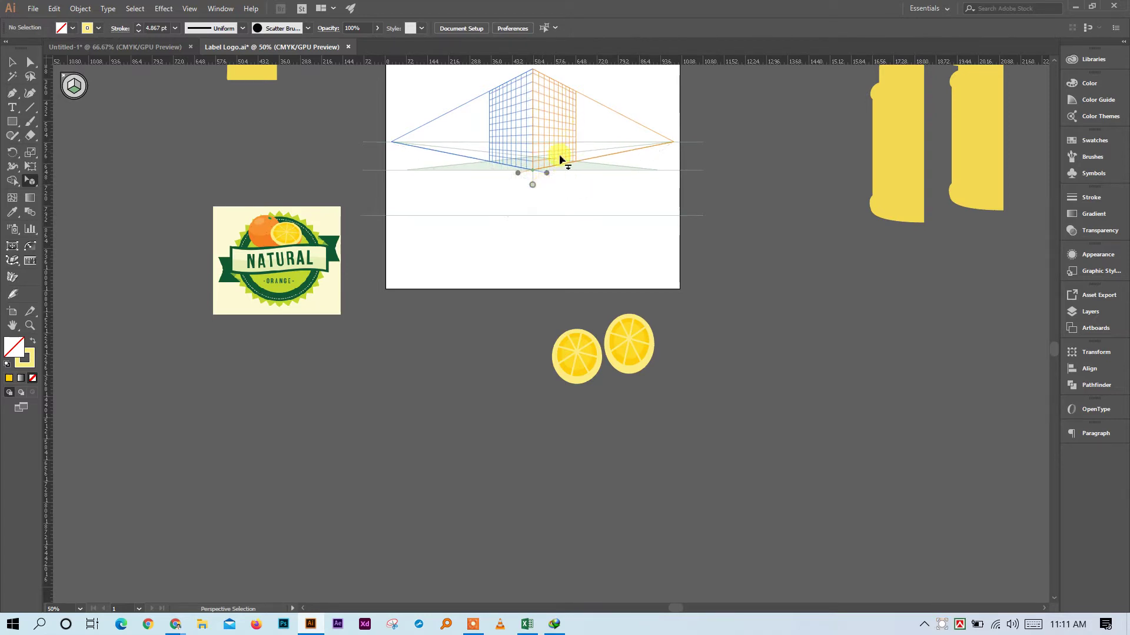
pyautogui.click(556, 193)
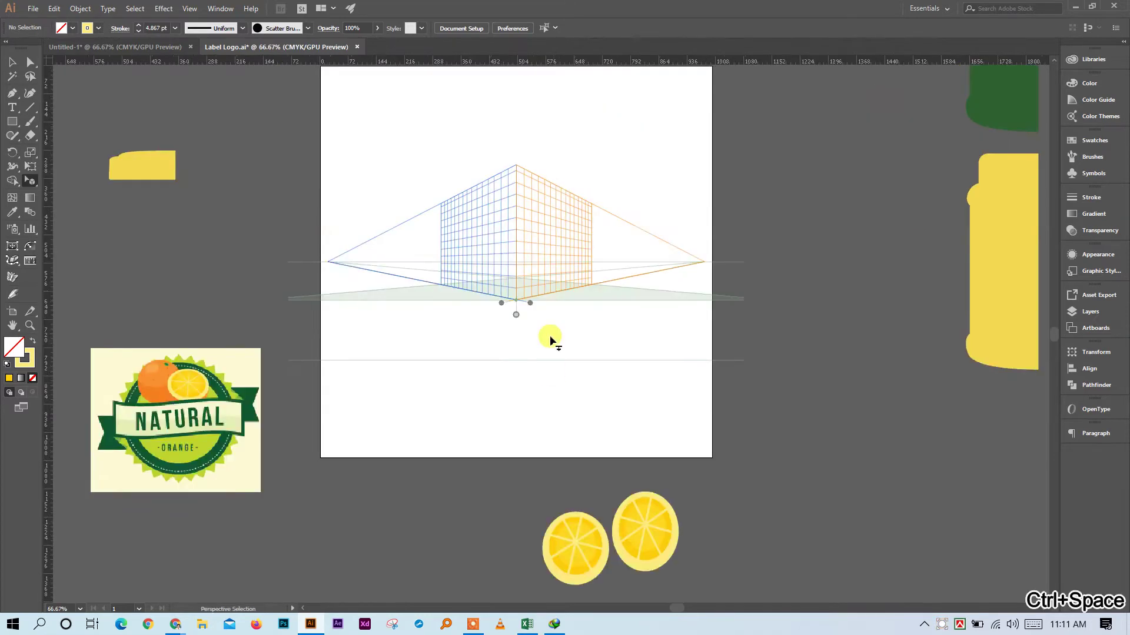
# Move the group of two foreshortened slices off the artboard to its right side and deselect it
pyautogui.scroll(-2, 620, 408)
pyautogui.click(14, 63)
pyautogui.moveTo(630, 447); pyautogui.dragTo(816, 274)
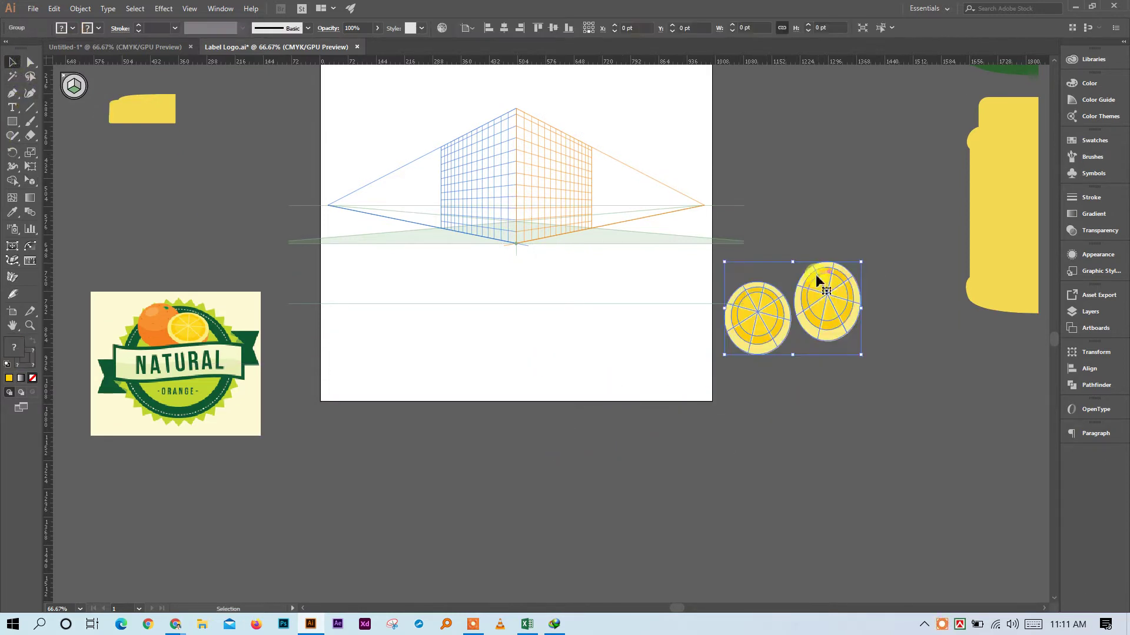
pyautogui.click(801, 399)
# Bring the flat round citrus slice onto the artboard and place it above the left side of the perspective grid
pyautogui.hscroll(-5, 888, 381)
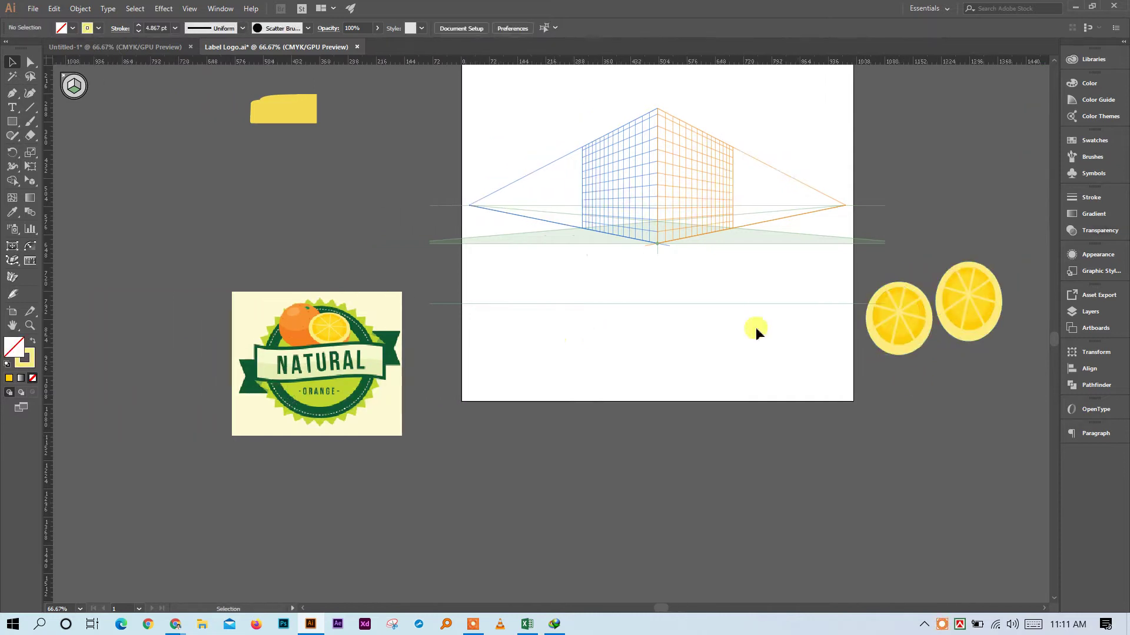
pyautogui.scroll(3, 754, 328)
pyautogui.scroll(9, 272, 265)
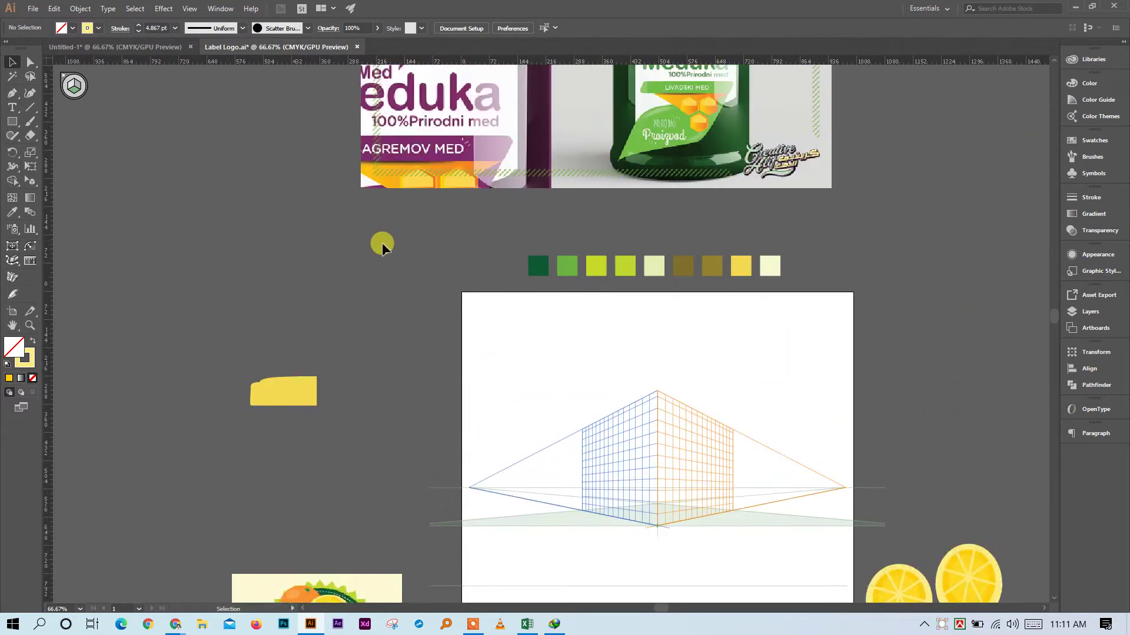
pyautogui.hscroll(-5, 341, 272)
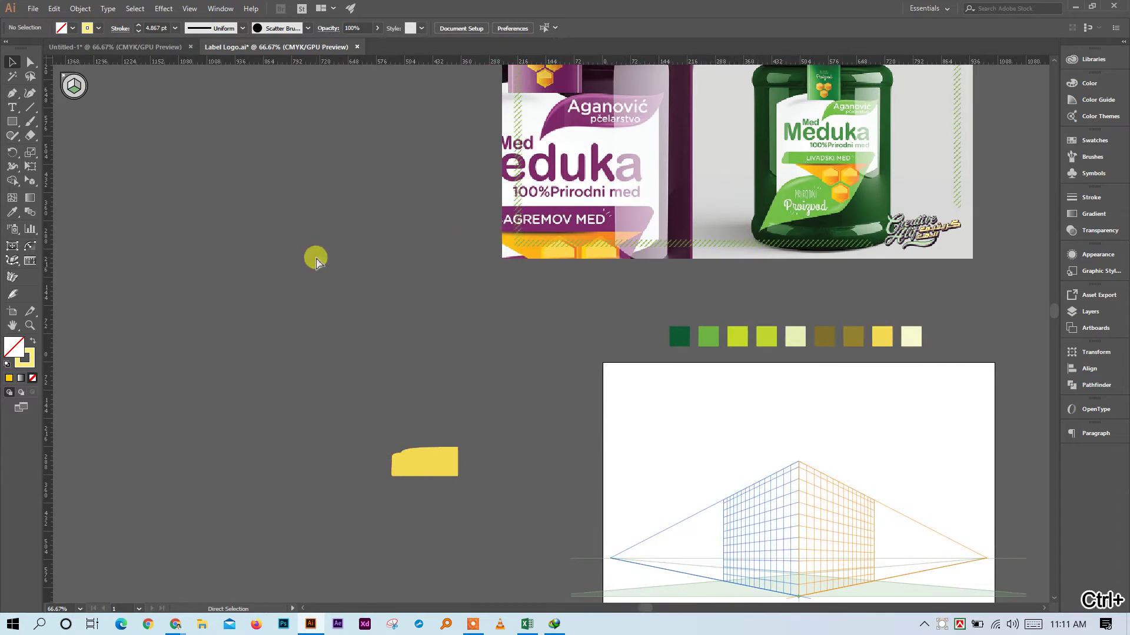
pyautogui.hotkey('ctrl', '-')
pyautogui.hotkey('ctrl', '-')
pyautogui.hotkey('ctrl', '-')
pyautogui.hotkey('ctrl', '-')
pyautogui.moveTo(333, 167); pyautogui.dragTo(652, 384)
pyautogui.hotkey('ctrl', 'space')
pyautogui.click(599, 388)
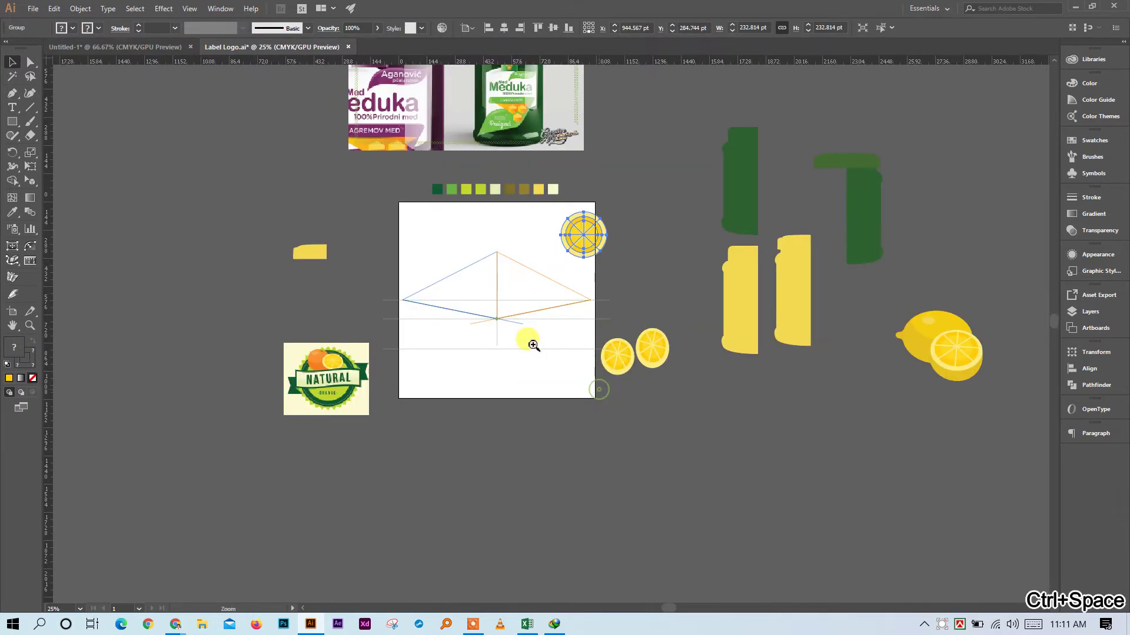
pyautogui.click(504, 302)
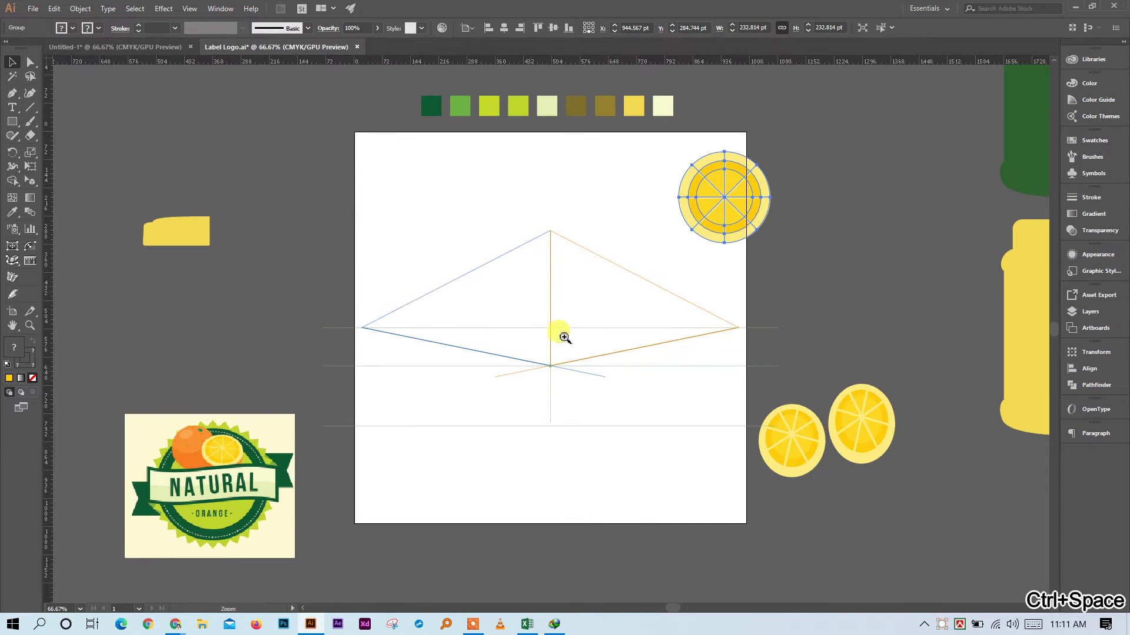
pyautogui.click(564, 336)
pyautogui.moveTo(788, 128); pyautogui.dragTo(397, 143)
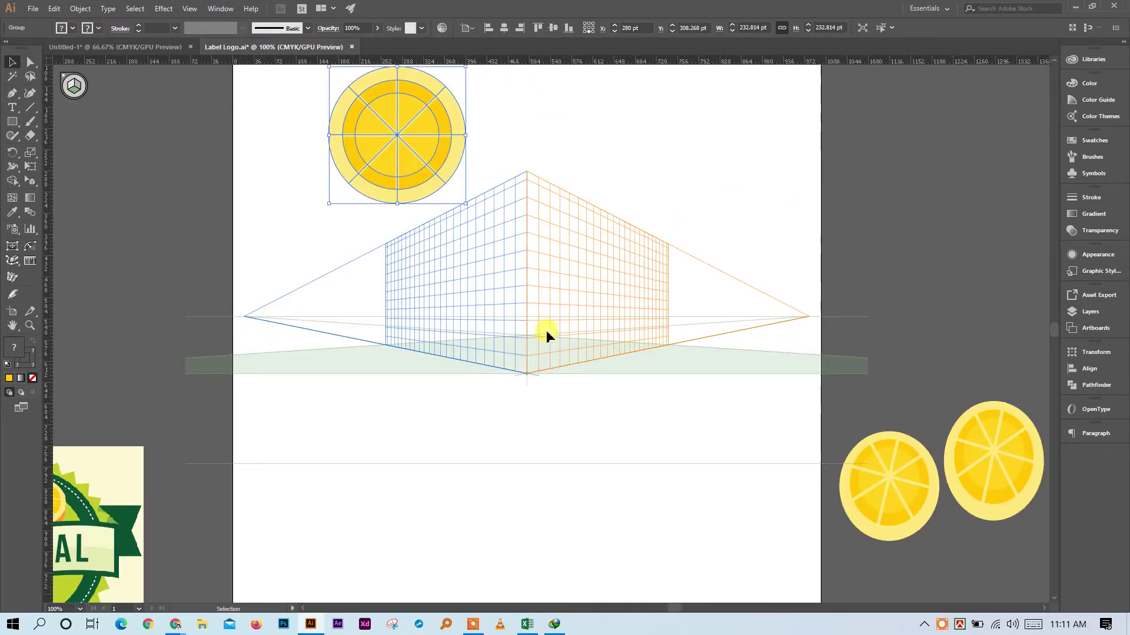
# Attach the round slice to the grid's horizontal plane near the front corner, and move it to the lower right, clear of the grid
pyautogui.click(30, 181)
pyautogui.moveTo(399, 144); pyautogui.dragTo(528, 367)
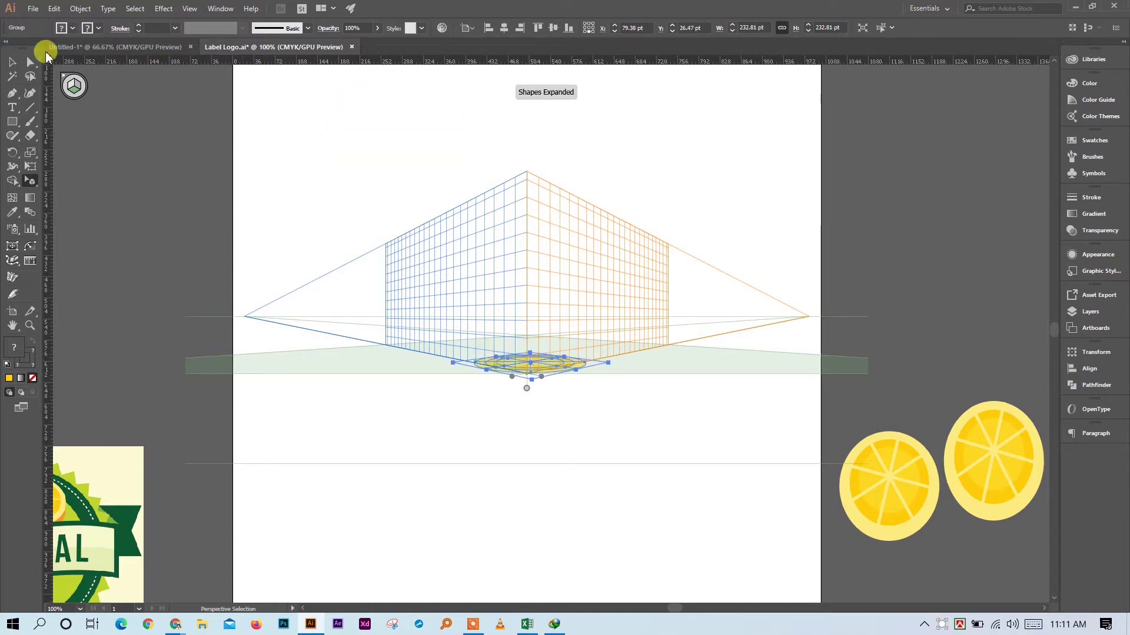
pyautogui.click(12, 62)
pyautogui.moveTo(567, 367); pyautogui.dragTo(766, 509)
pyautogui.click(938, 567)
# Try stretching the strongly flattened slice vertically from its lower edge, and undo the stretch
pyautogui.hotkey('ctrl', 'space')
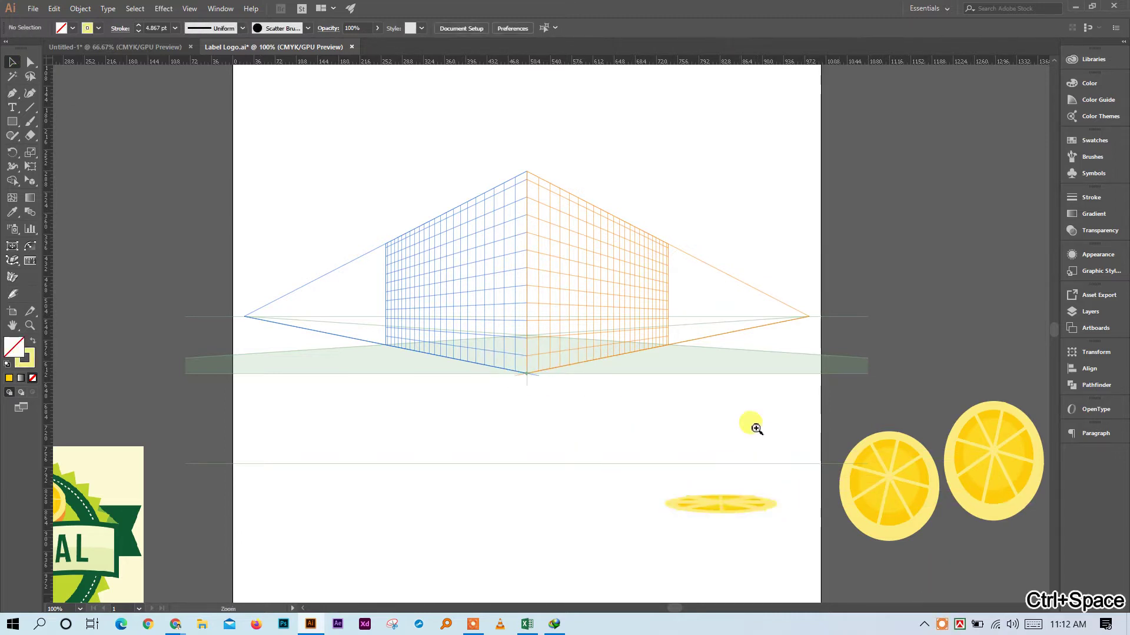
pyautogui.click(756, 429)
pyautogui.click(477, 457)
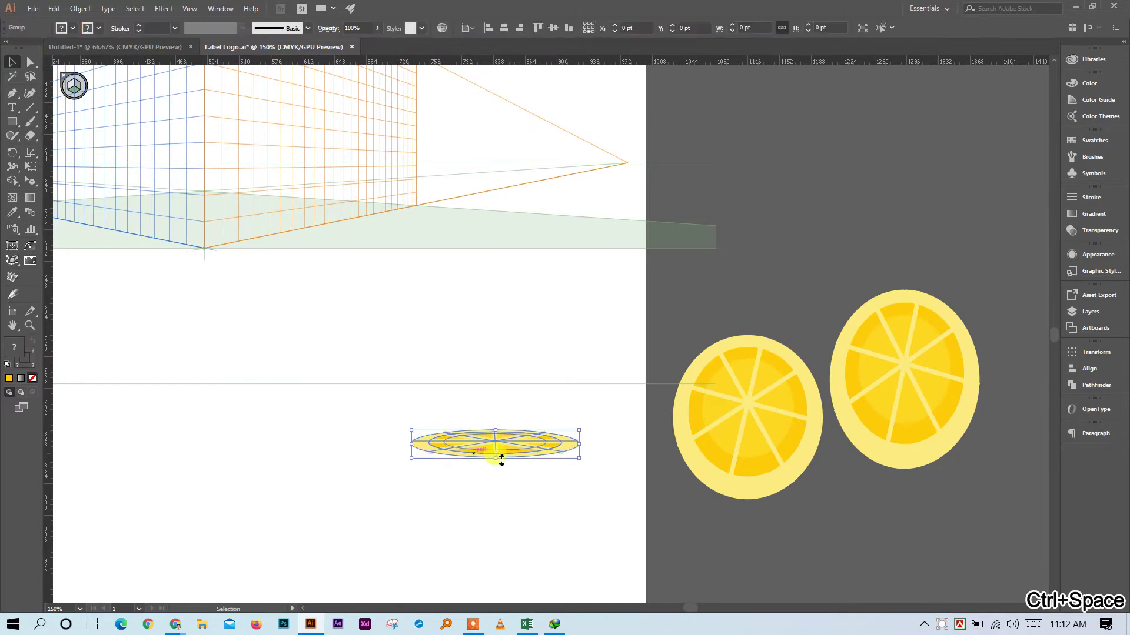
pyautogui.click(598, 489)
pyautogui.scroll(-1, 556, 506)
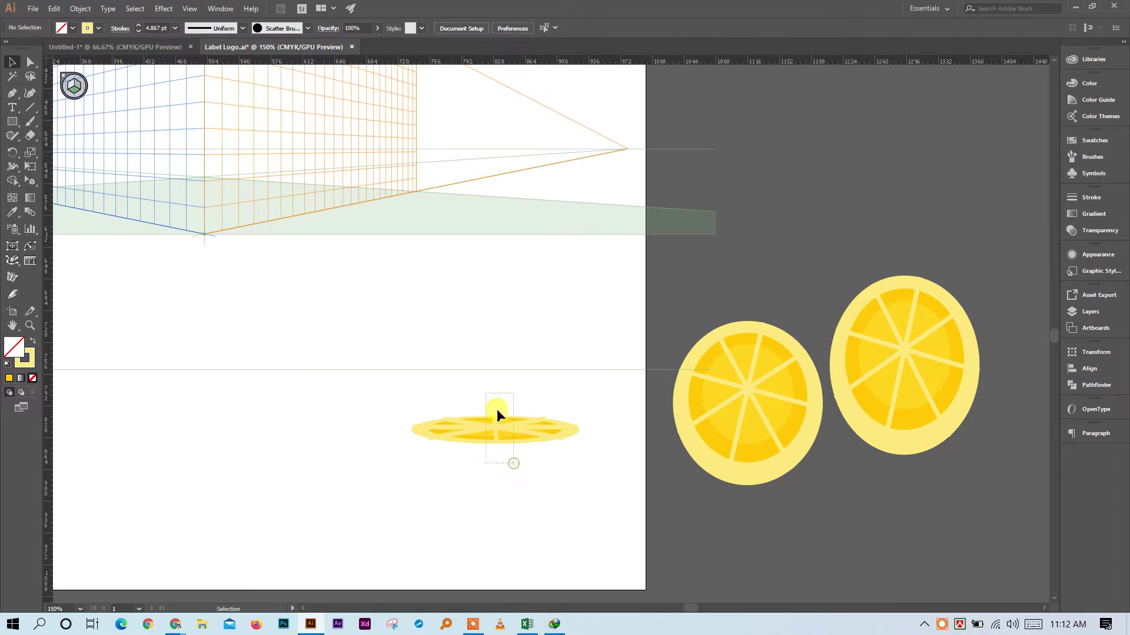
pyautogui.click(496, 422)
pyautogui.scroll(-4, 500, 424)
pyautogui.moveTo(499, 389); pyautogui.dragTo(499, 476)
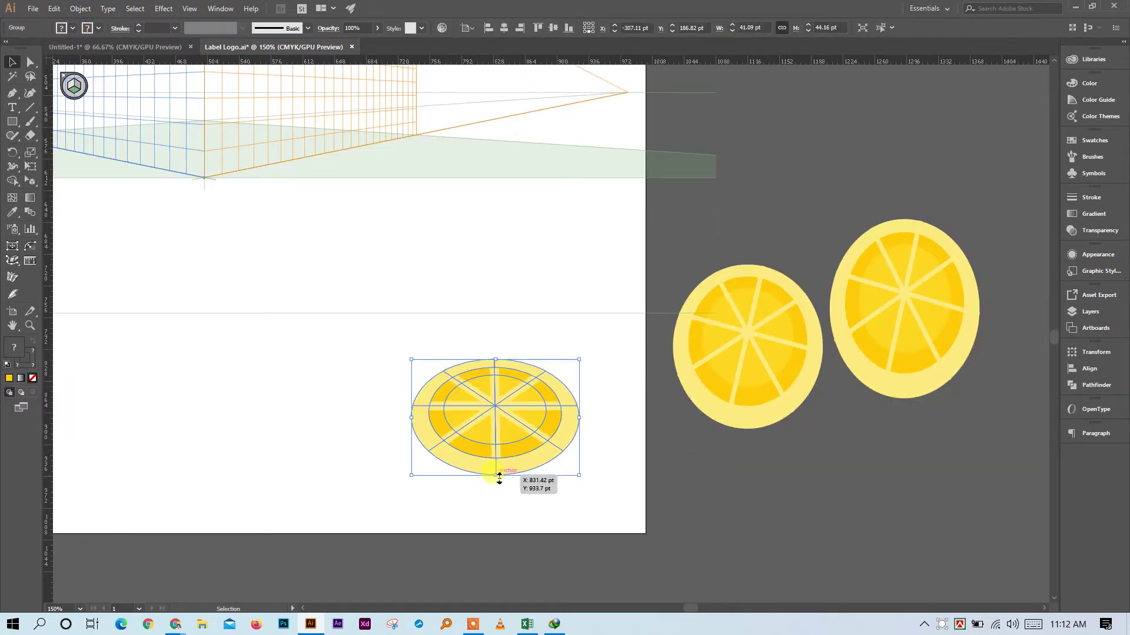
pyautogui.click(583, 340)
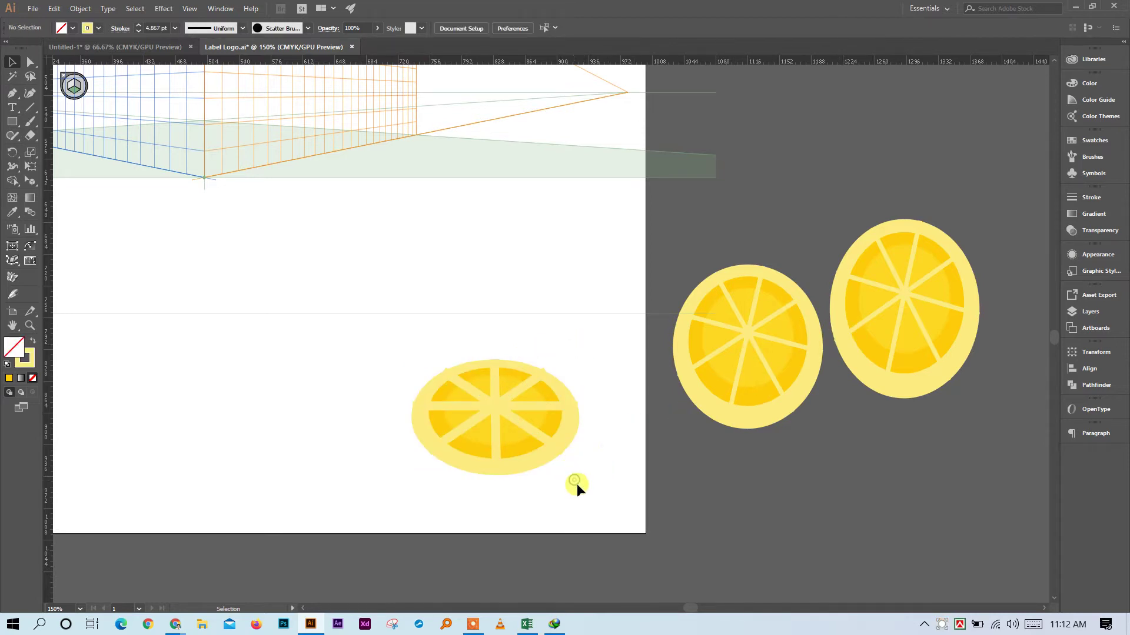
pyautogui.click(466, 384)
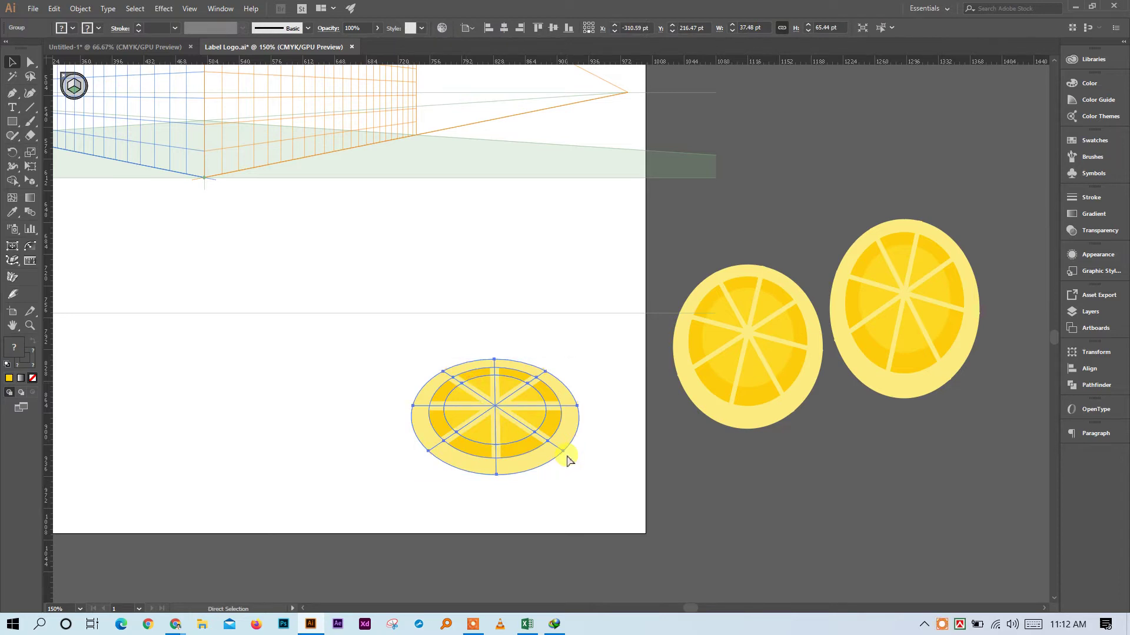
pyautogui.hotkey('ctrl', 'z')
# Delete the flattened slice on the artboard and the group of two slices beside the artboard
pyautogui.click(559, 427)
pyautogui.hscroll(-4, 560, 427)
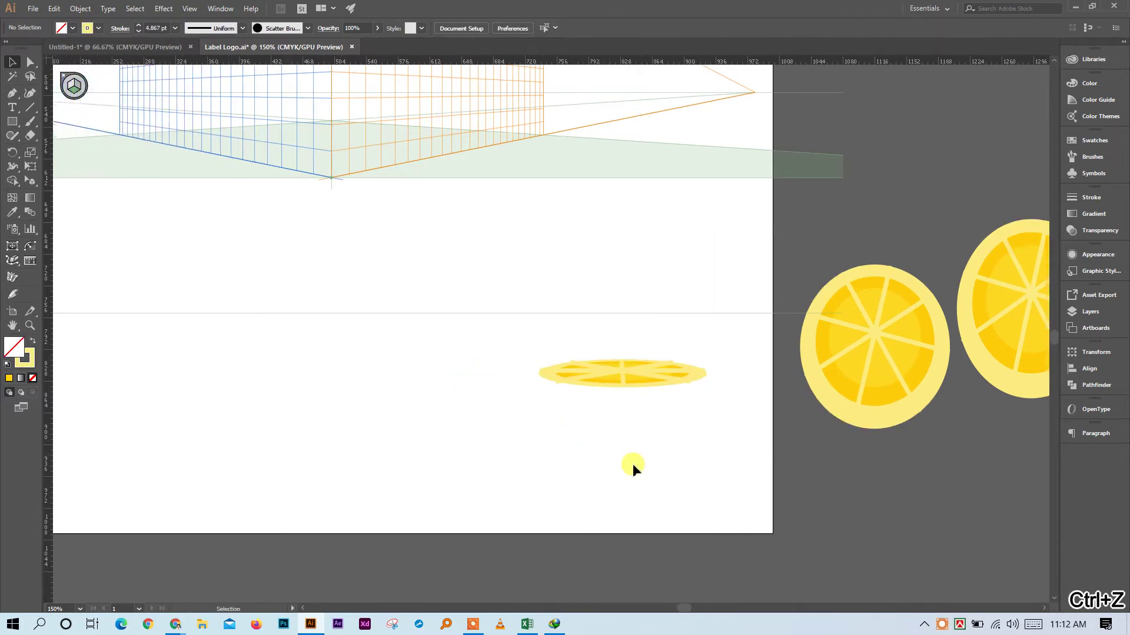
pyautogui.scroll(2, 633, 464)
pyautogui.click(621, 431)
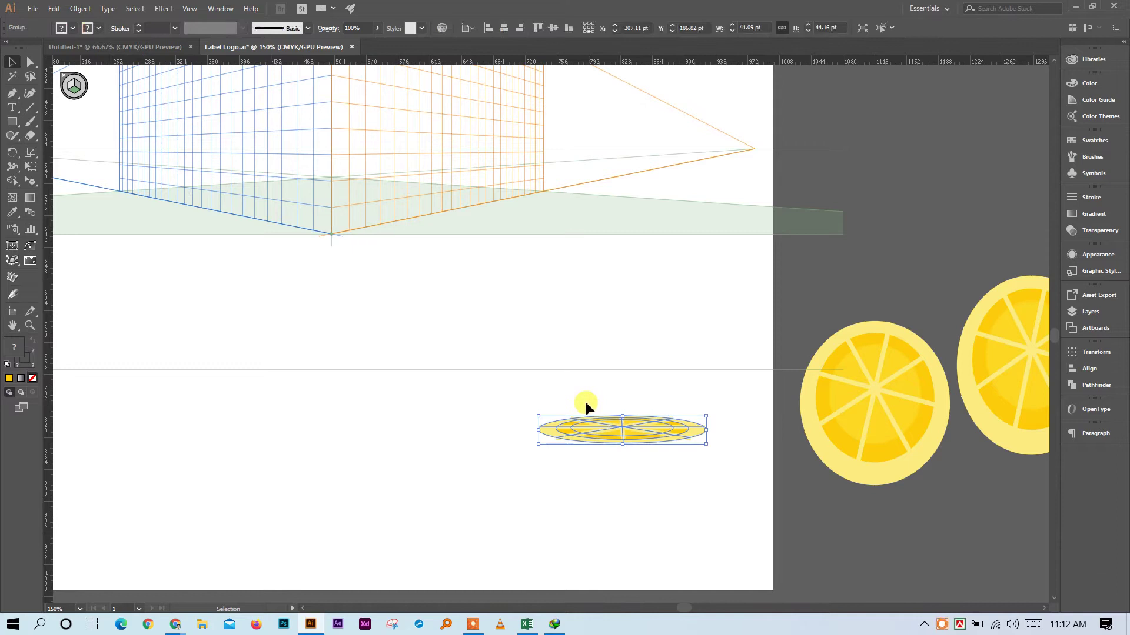
pyautogui.press('Delete')
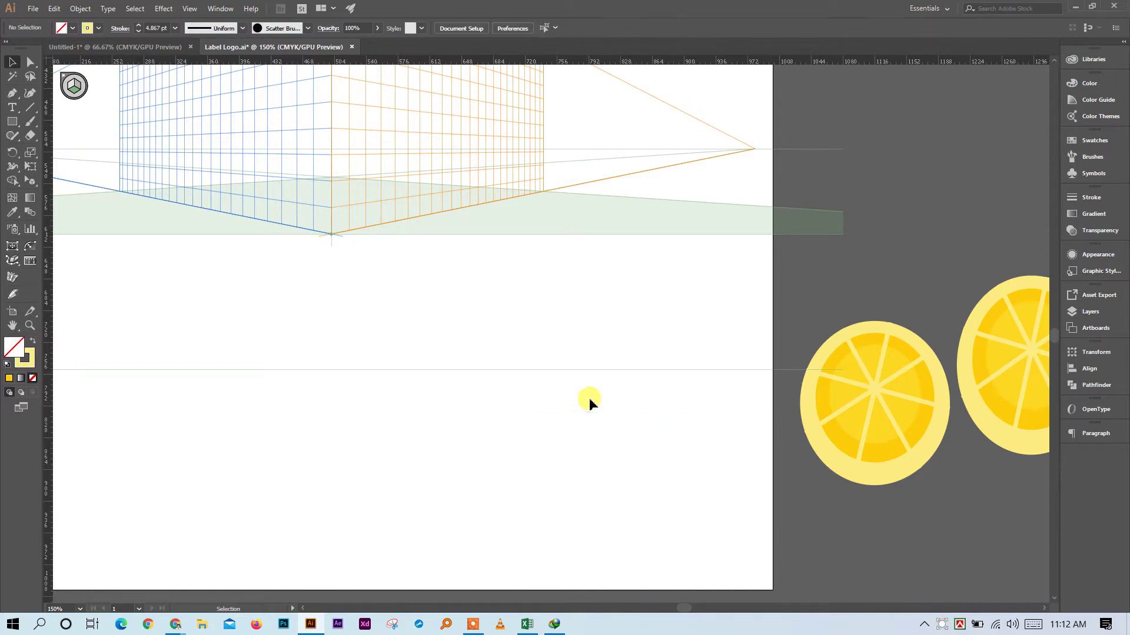
pyautogui.click(1029, 450)
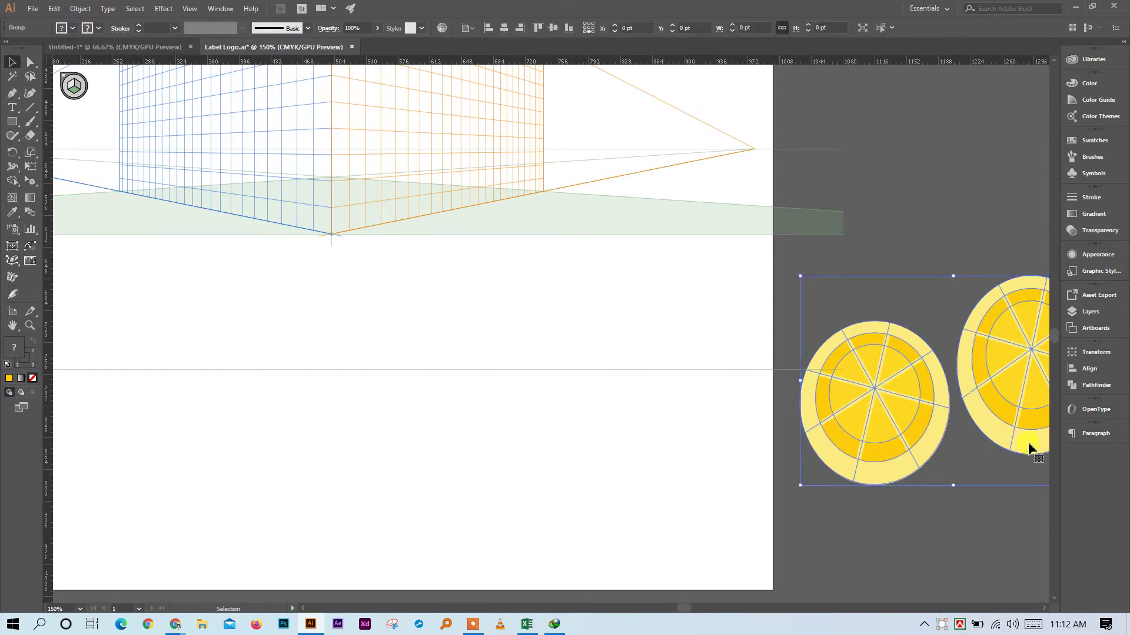
pyautogui.press('Delete')
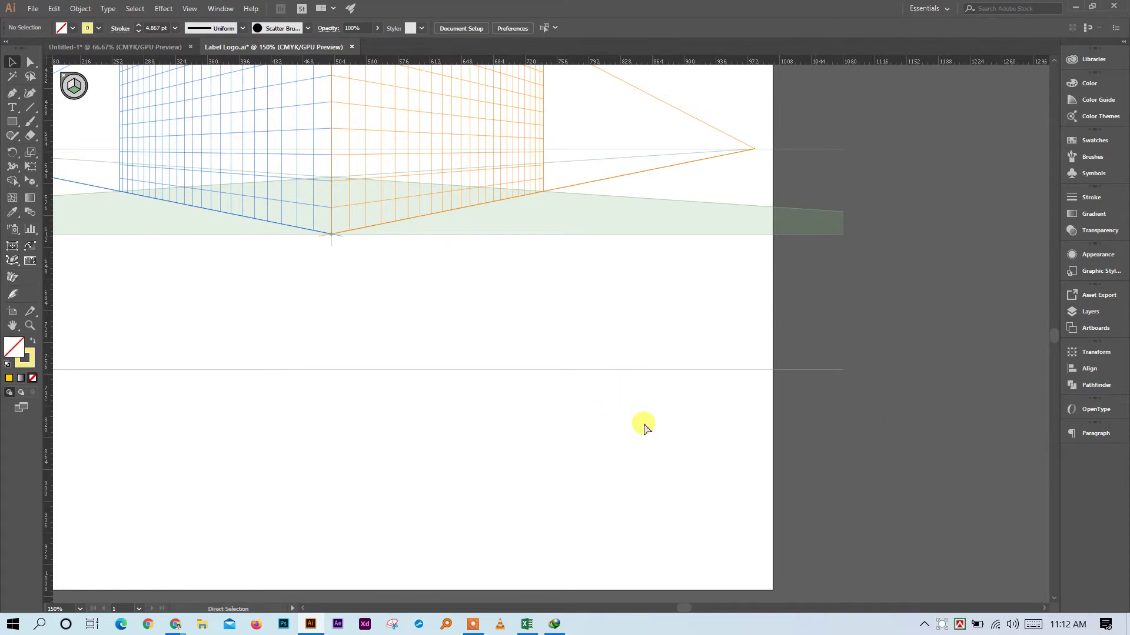
# Lower the perspective grid's horizontal plane to the ground level line with the Perspective Selection tool
pyautogui.hscroll(-5, 650, 412)
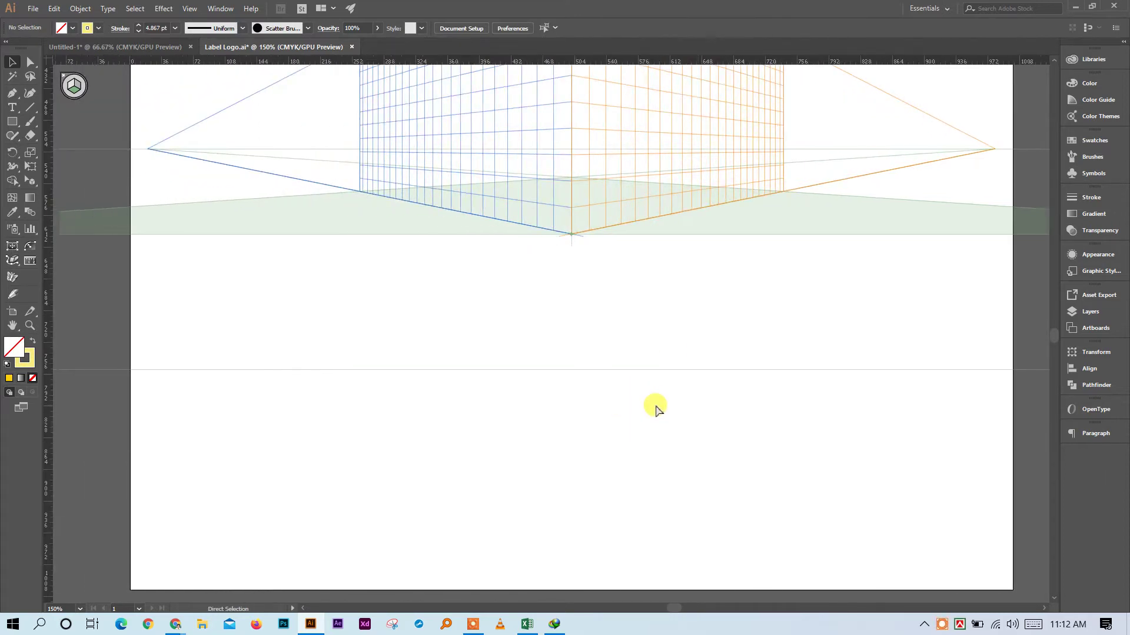
pyautogui.hscroll(-1, 657, 409)
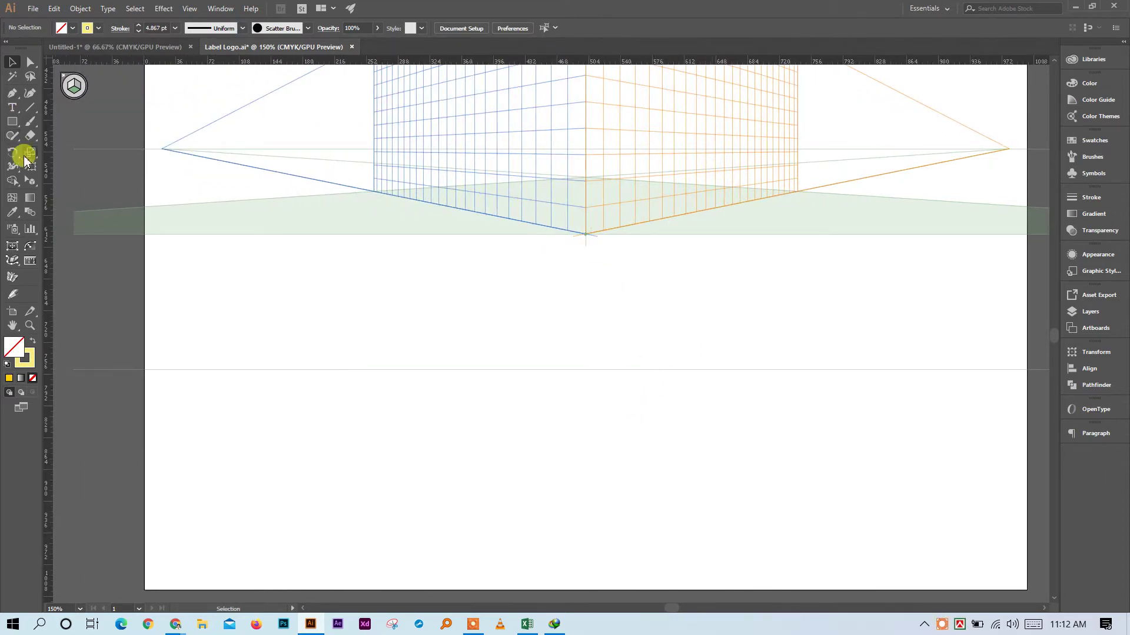
pyautogui.click(33, 186)
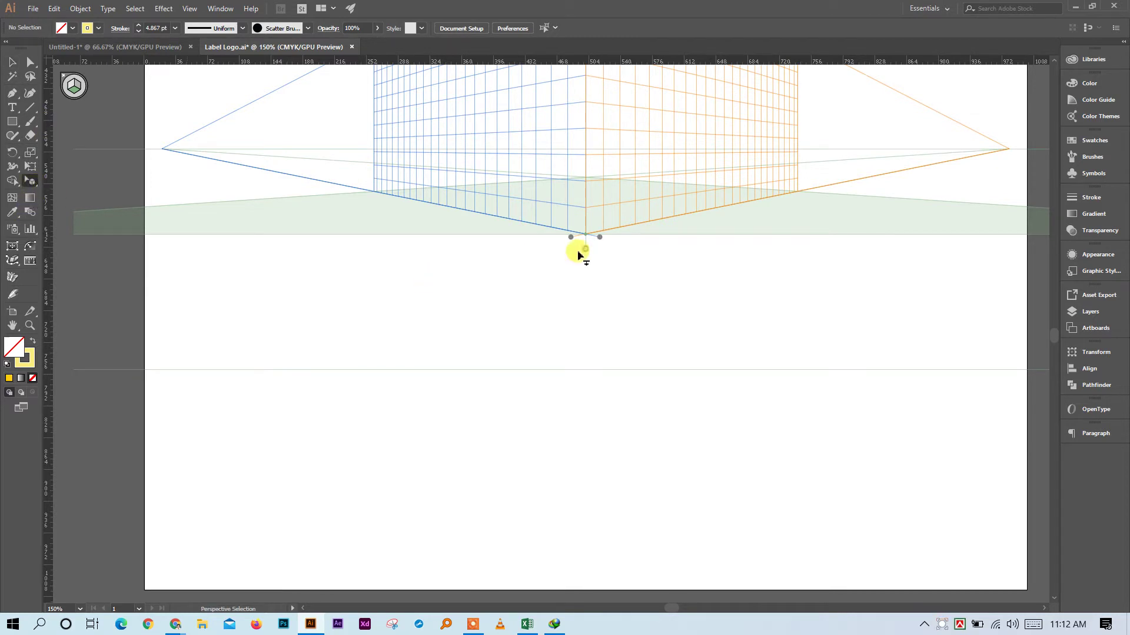
pyautogui.moveTo(586, 250); pyautogui.dragTo(585, 396)
pyautogui.moveTo(585, 389)
pyautogui.mouseDown()
pyautogui.moveTo(594, 233)
pyautogui.moveTo(581, 306)
pyautogui.moveTo(587, 382)
pyautogui.mouseUp()
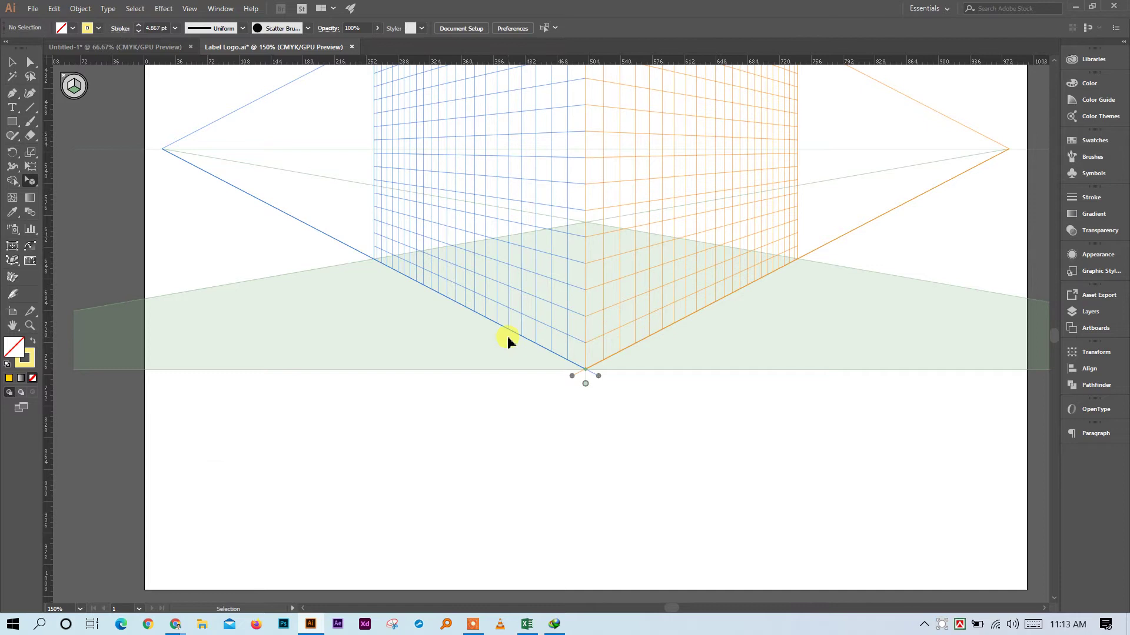
pyautogui.hotkey('ctrl', '-')
pyautogui.hotkey('ctrl', '-')
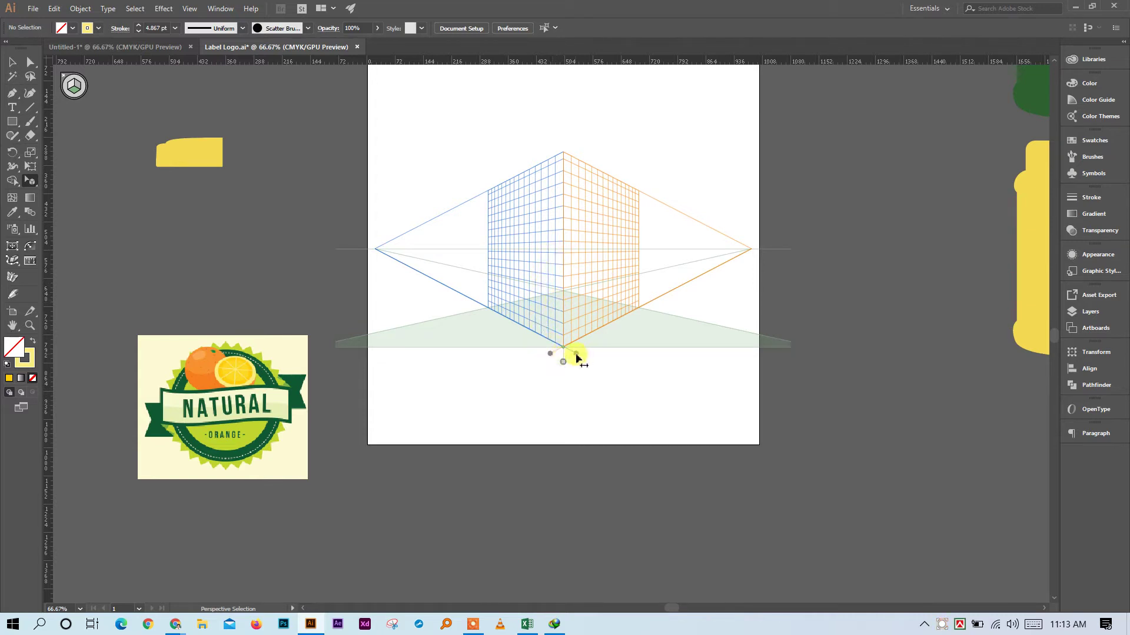
pyautogui.moveTo(579, 358)
pyautogui.mouseDown()
pyautogui.moveTo(247, 354)
pyautogui.moveTo(577, 353)
pyautogui.mouseUp()
pyautogui.click(13, 61)
pyautogui.moveTo(426, 143); pyautogui.dragTo(729, 436)
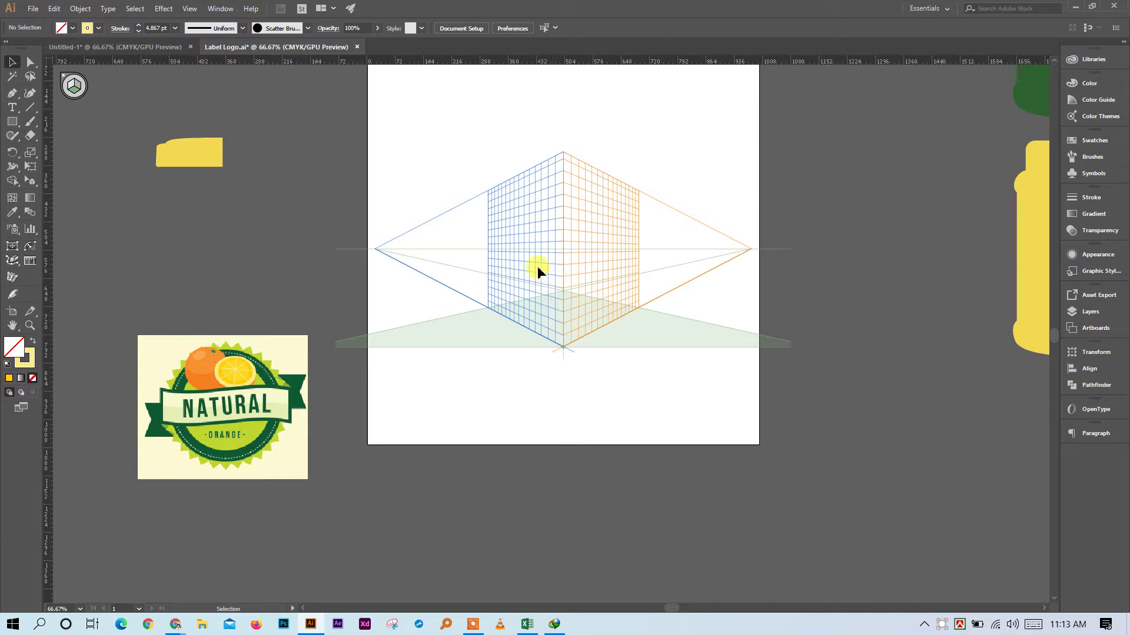
# Draw a rectangle about 665 by 665 pt on the grid's horizontal plane, from the front corner to the back corner, as the box floor
pyautogui.hotkey('ctrl', 'space')
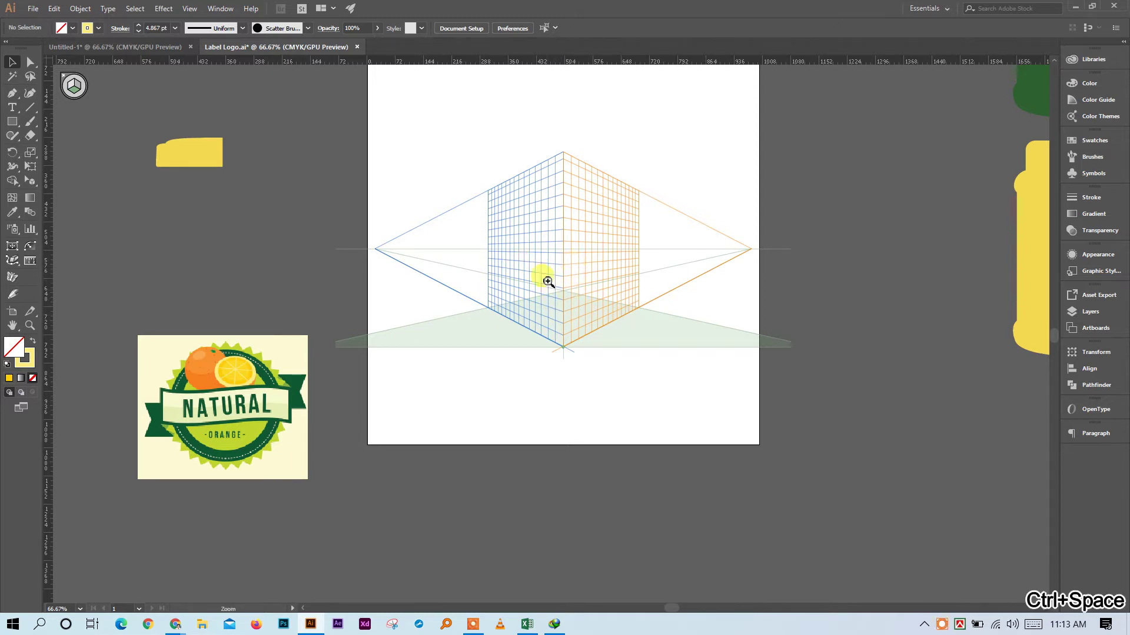
pyautogui.click(542, 277)
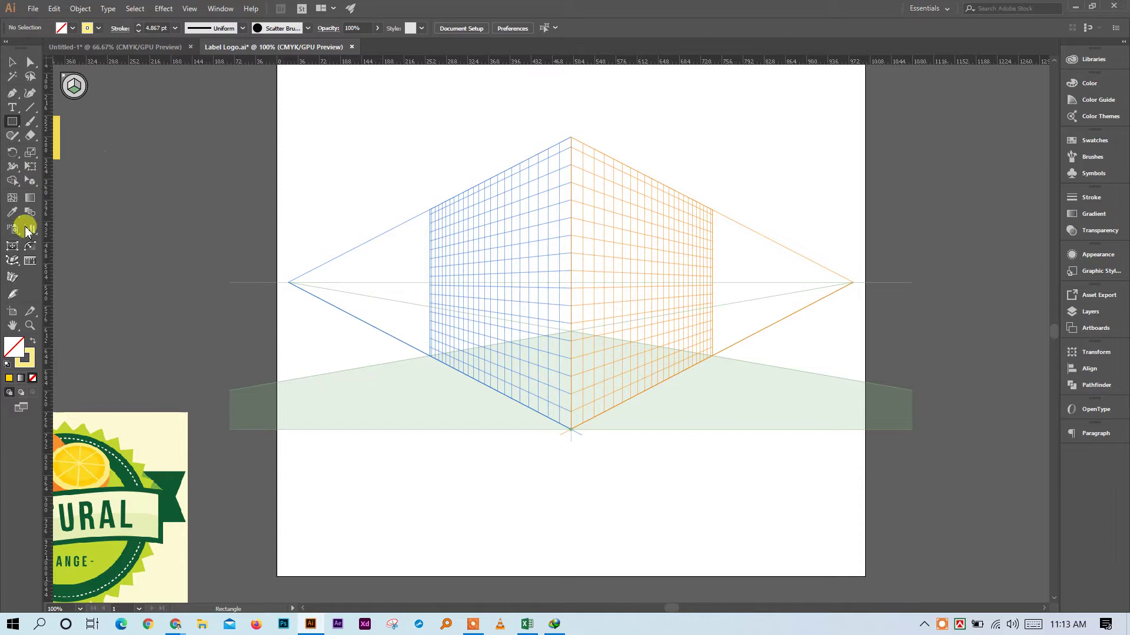
pyautogui.moveTo(12, 127); pyautogui.dragTo(42, 121)
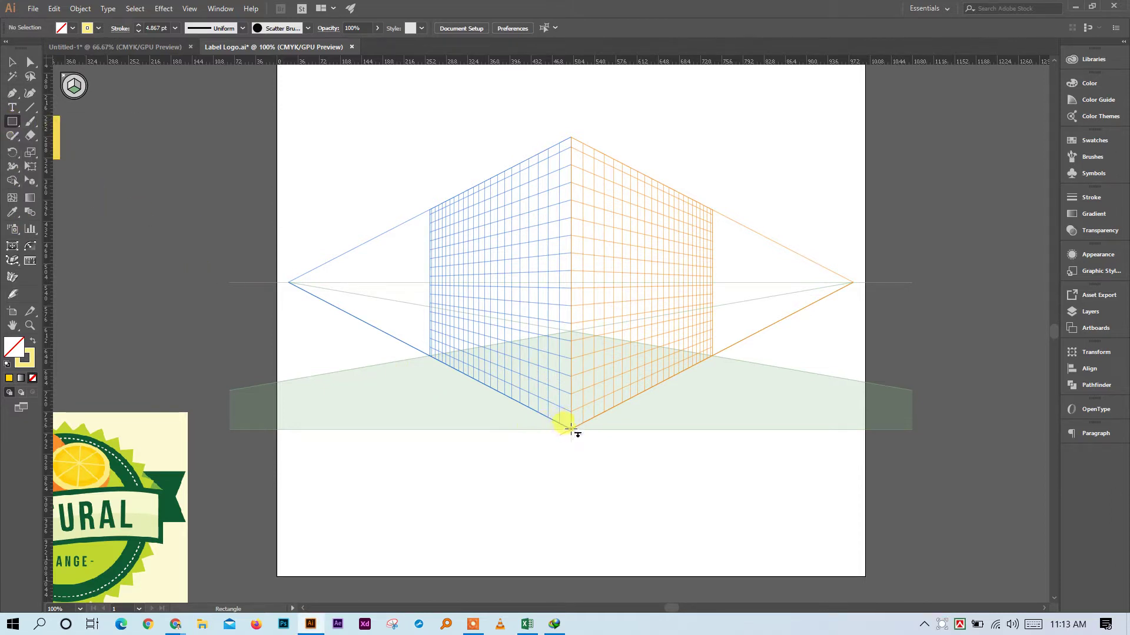
pyautogui.moveTo(571, 427)
pyautogui.mouseDown()
pyautogui.moveTo(512, 338)
pyautogui.moveTo(632, 333)
pyautogui.moveTo(570, 333)
pyautogui.mouseUp()
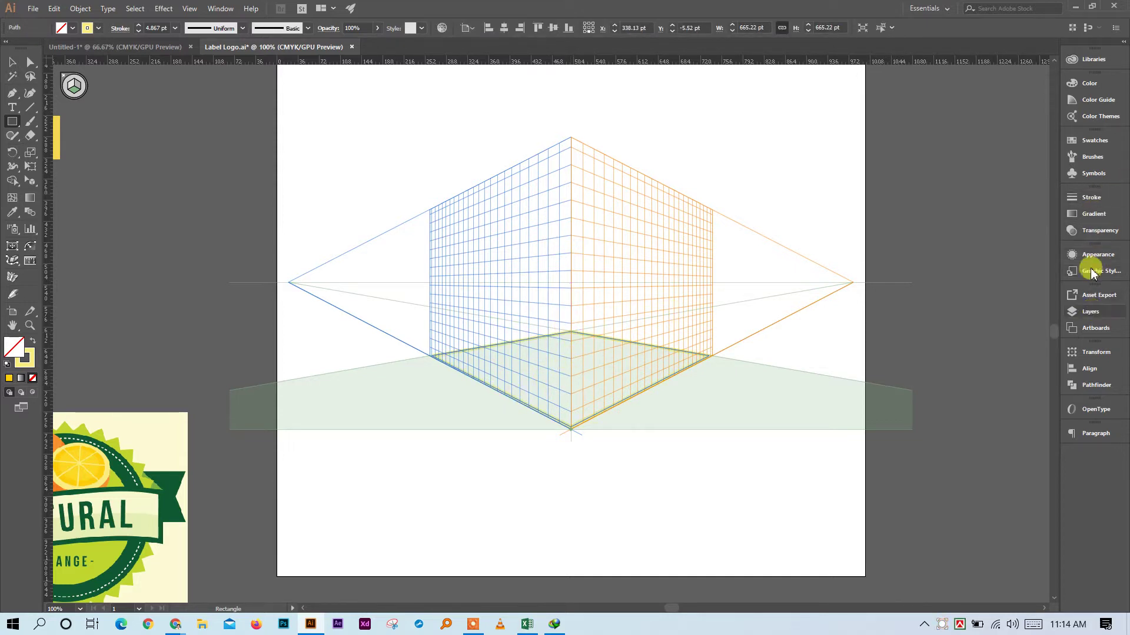
# Fill the floor shape with a dark grey swatch and deselect it
pyautogui.click(1093, 143)
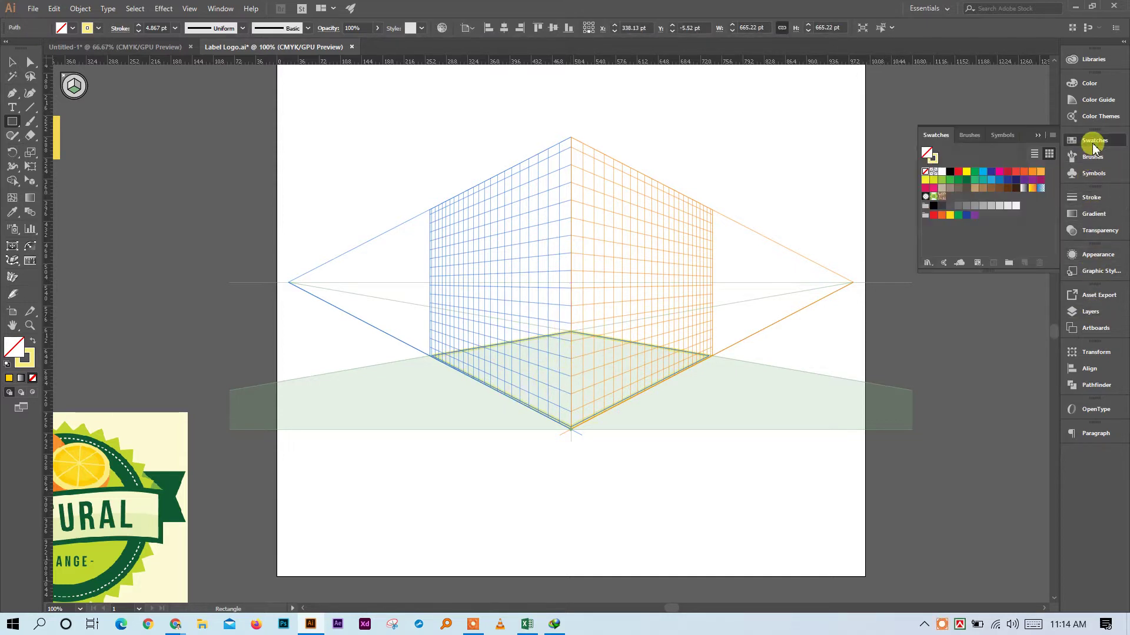
pyautogui.click(951, 207)
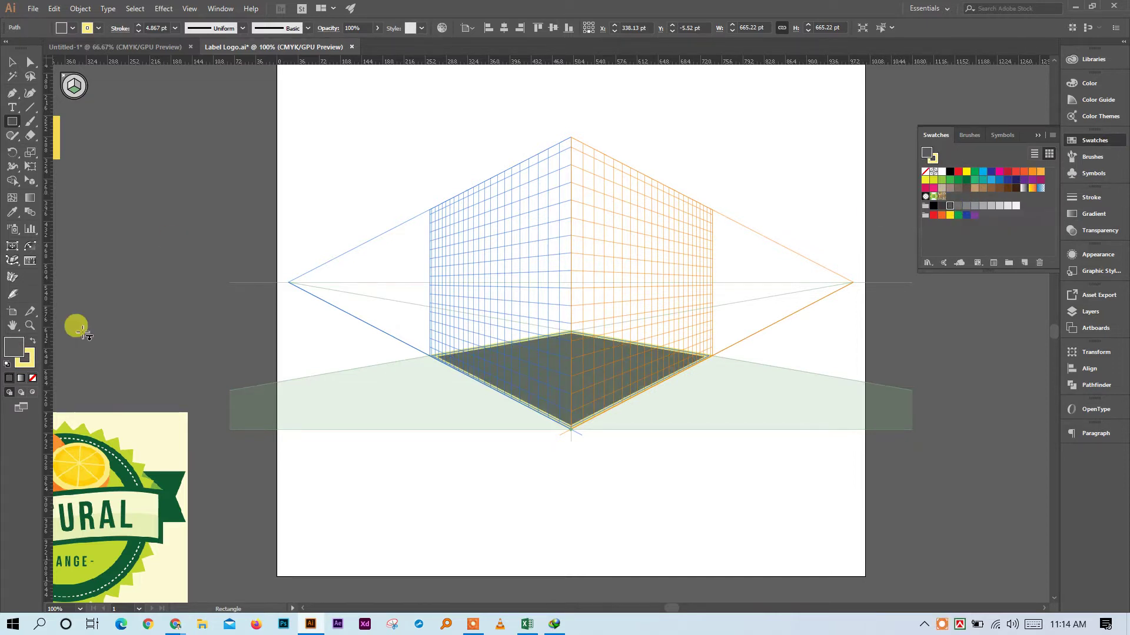
pyautogui.click(30, 62)
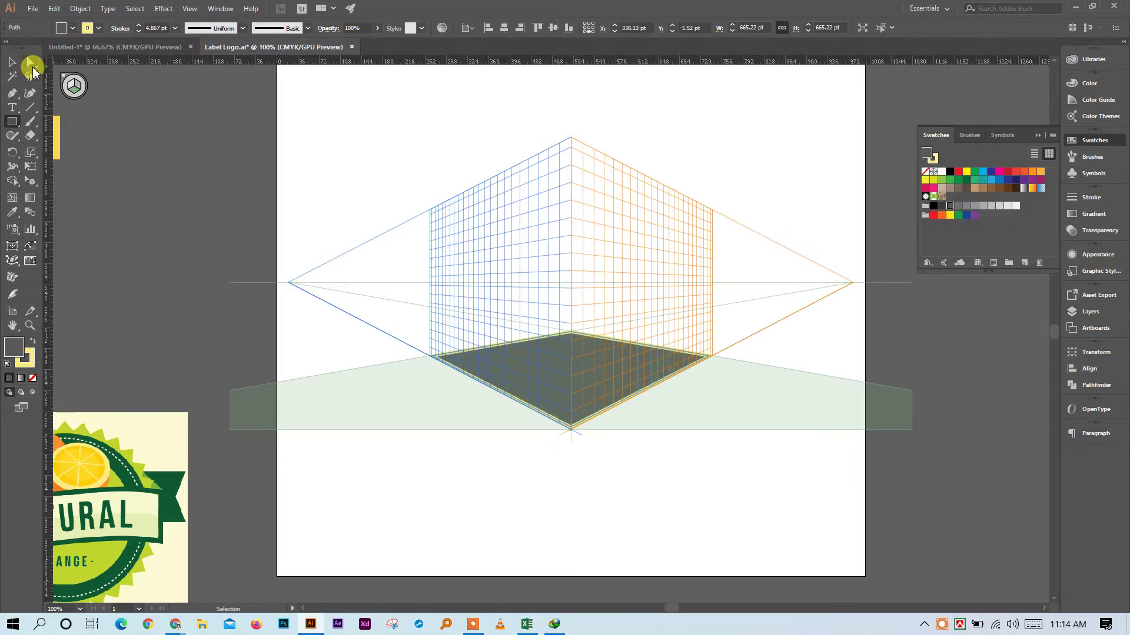
pyautogui.click(613, 443)
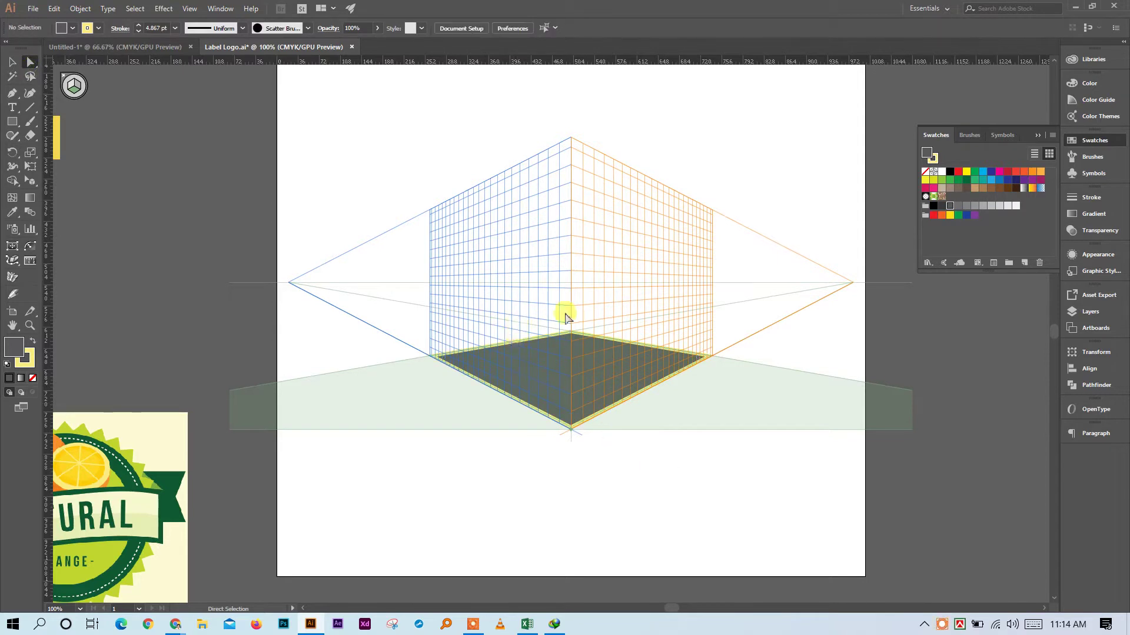
# Try drawing a rectangle on the horizontal plane from the floor's left corner, and undo it
pyautogui.click(12, 121)
pyautogui.moveTo(429, 355); pyautogui.dragTo(464, 323)
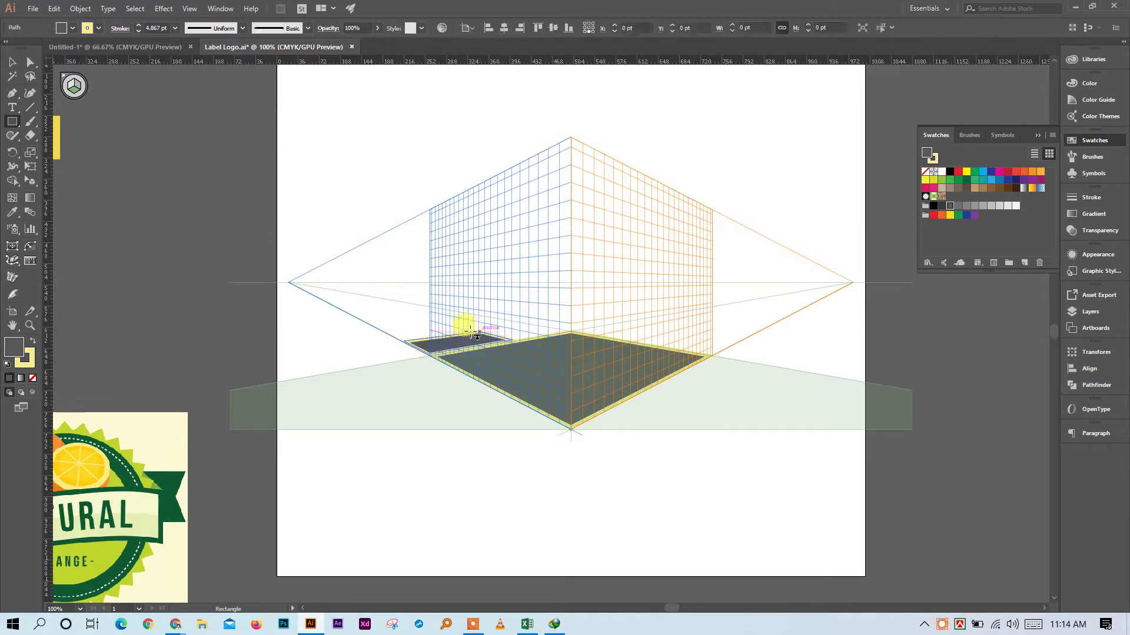
pyautogui.hotkey('ctrl', 'z')
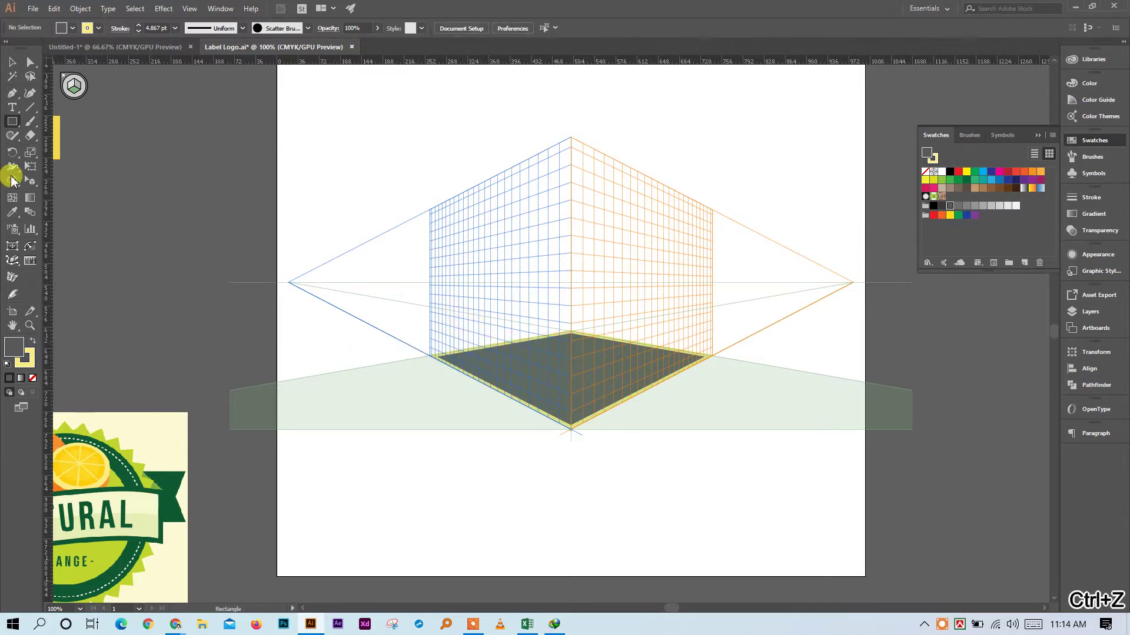
# Activate the right grid plane and draw the back-left wall from the floor's left corner to above its back corner, about 224 by 194 pt
pyautogui.click(27, 184)
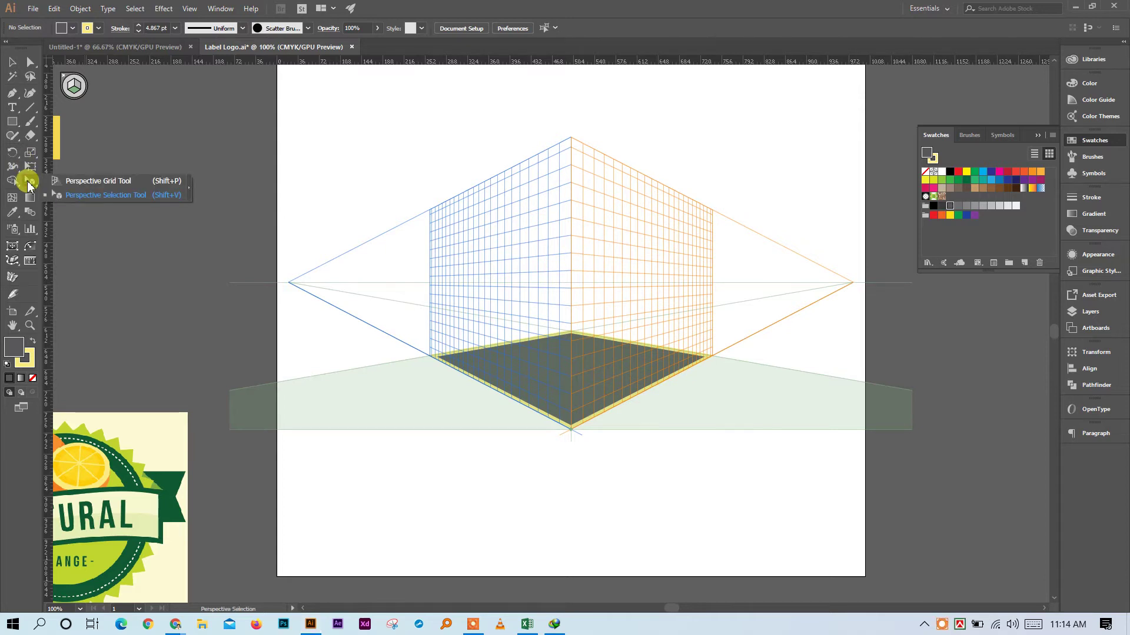
pyautogui.click(75, 87)
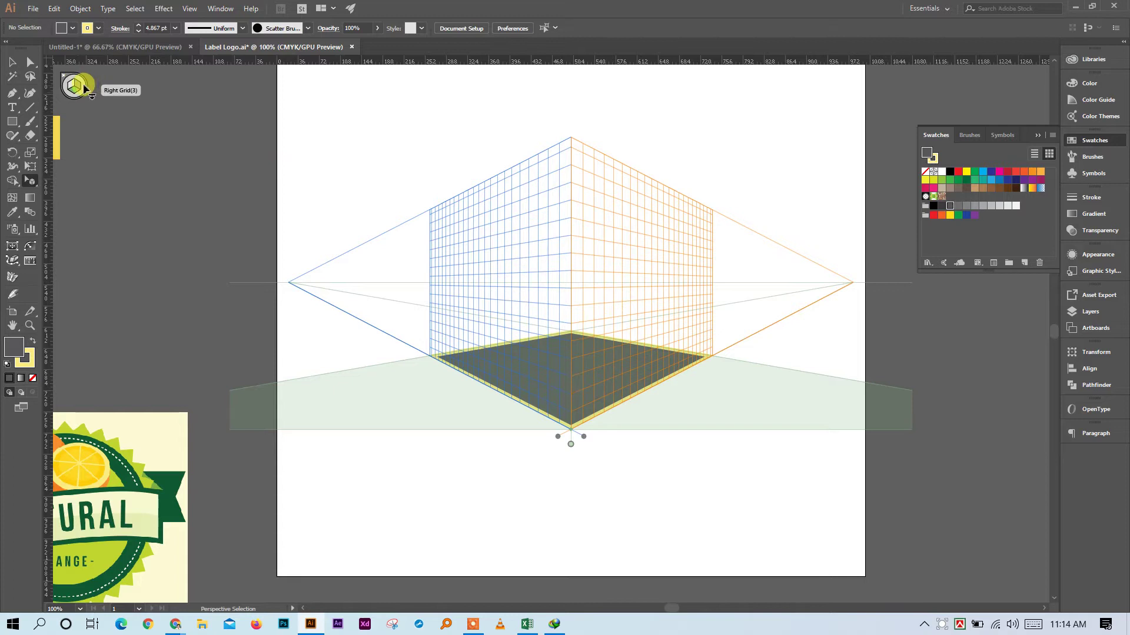
pyautogui.click(433, 366)
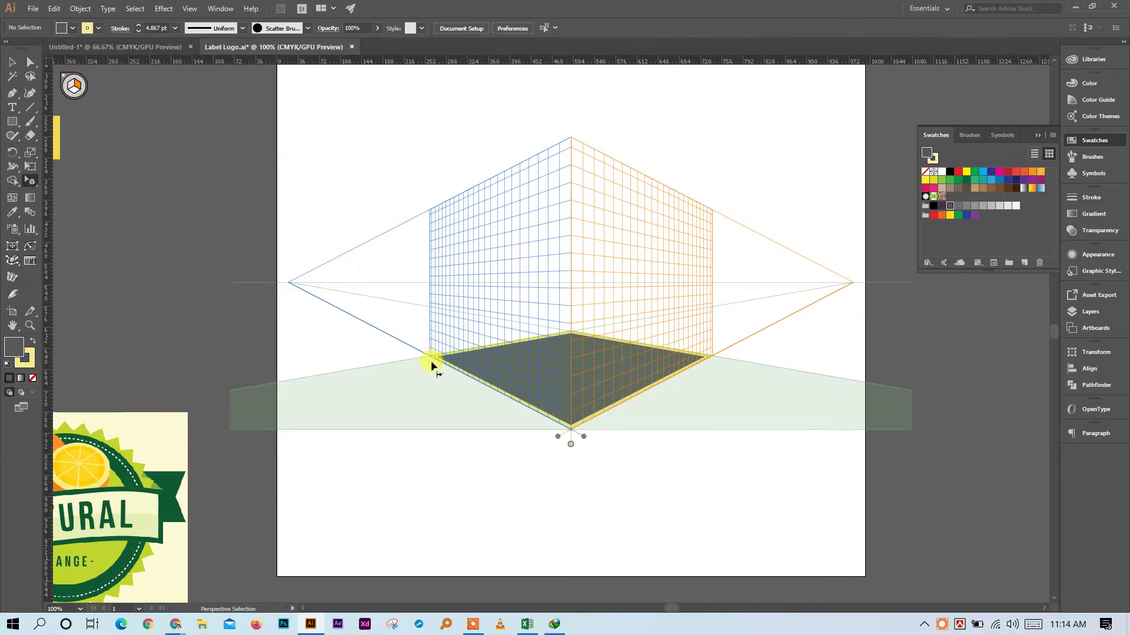
pyautogui.click(12, 121)
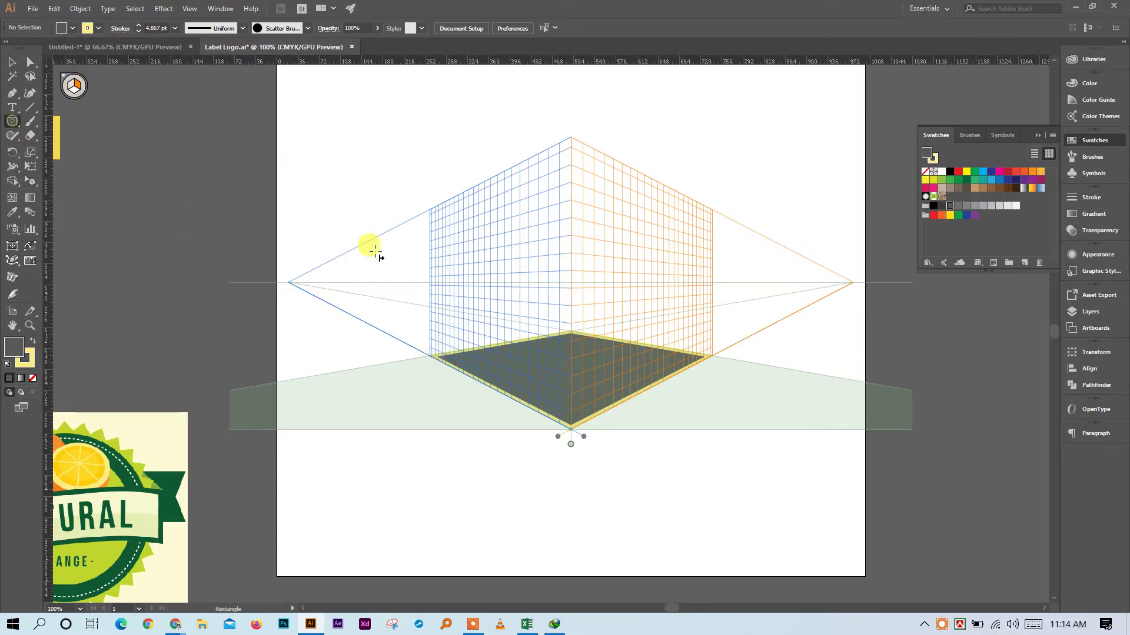
pyautogui.moveTo(432, 359); pyautogui.dragTo(570, 219)
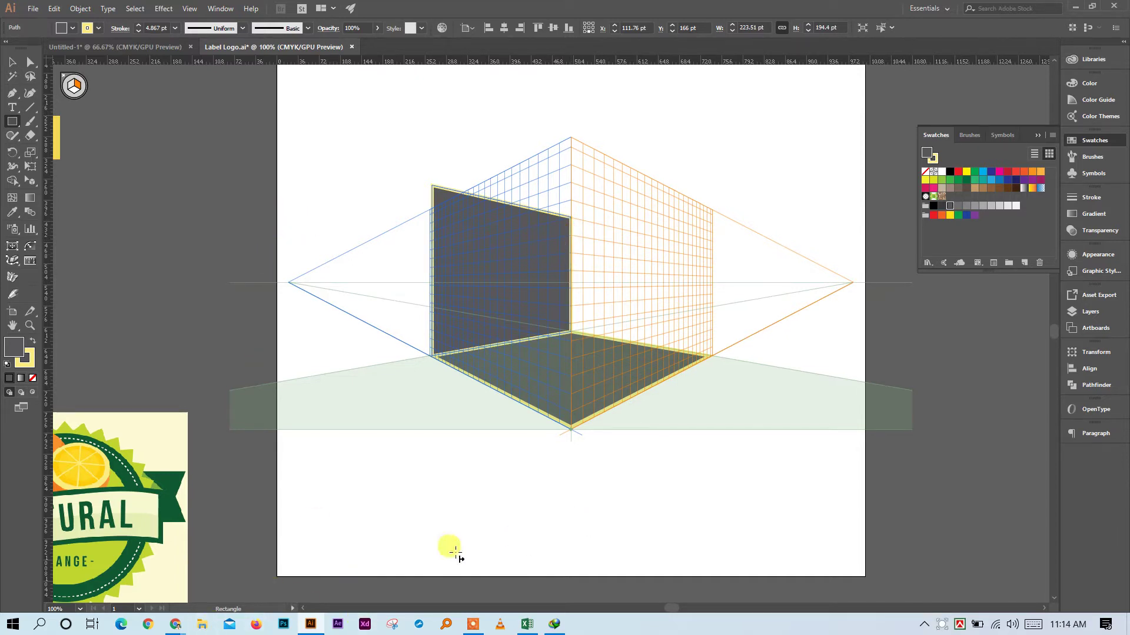
# Return to Illustrator from the meeting window and fill the back-left wall with a slightly lighter grey swatch
pyautogui.hotkey('shift', 'v')
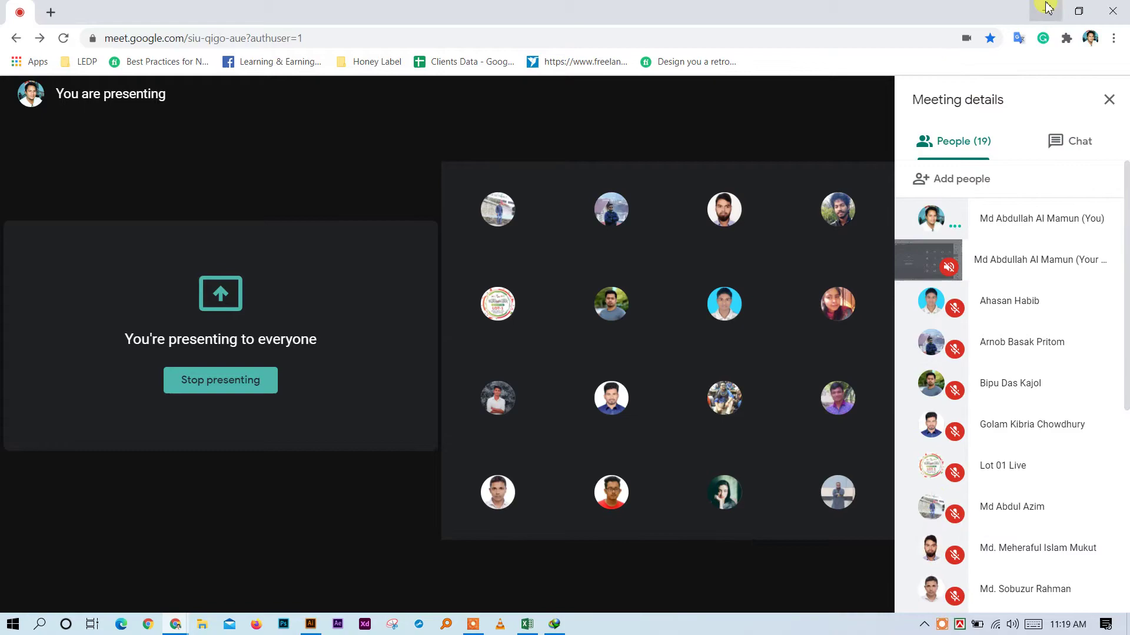
pyautogui.click(1047, 7)
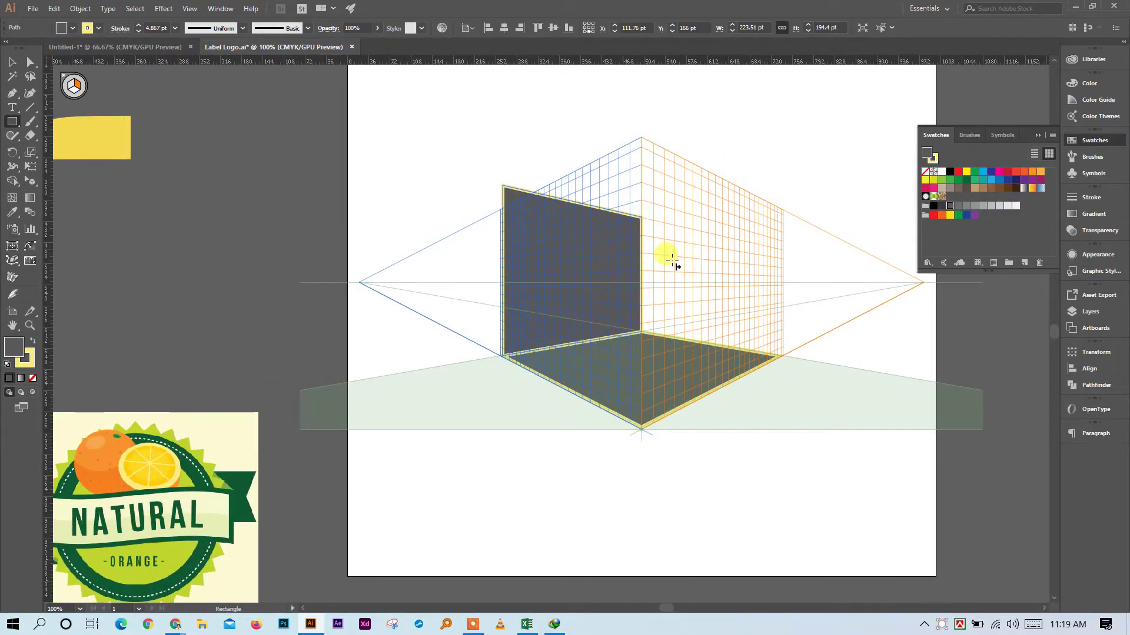
pyautogui.press('a')
pyautogui.click(34, 310)
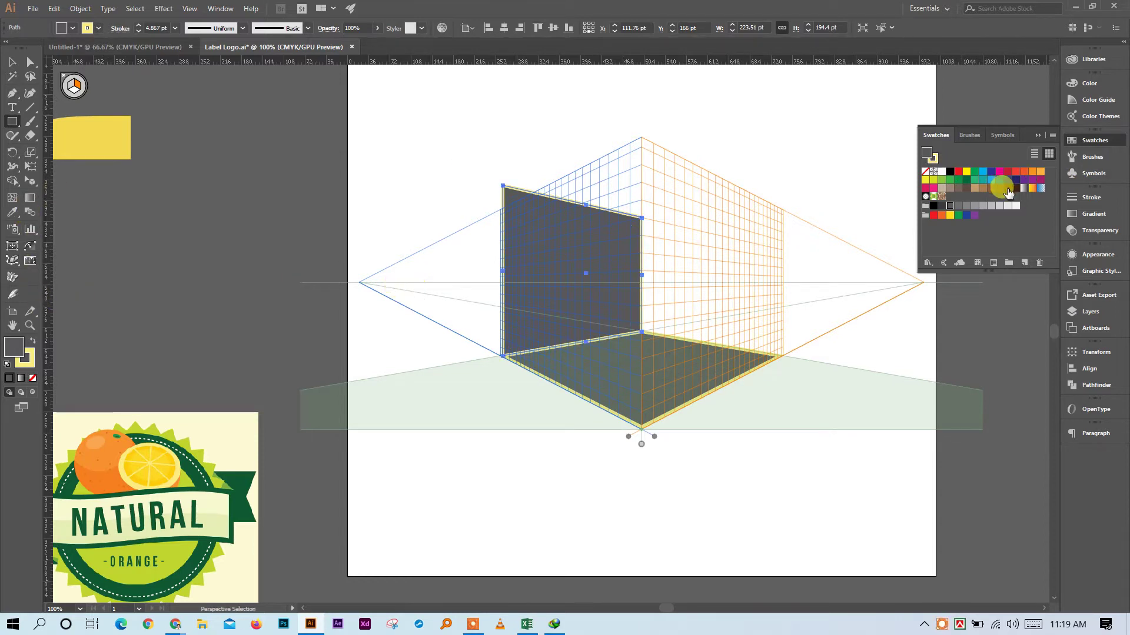
pyautogui.click(958, 206)
pyautogui.click(16, 122)
# Reduce the back-left wall's height to about 170 pt with the Perspective Selection tool, lowering its outer top corner to the grid's corner
pyautogui.press('a')
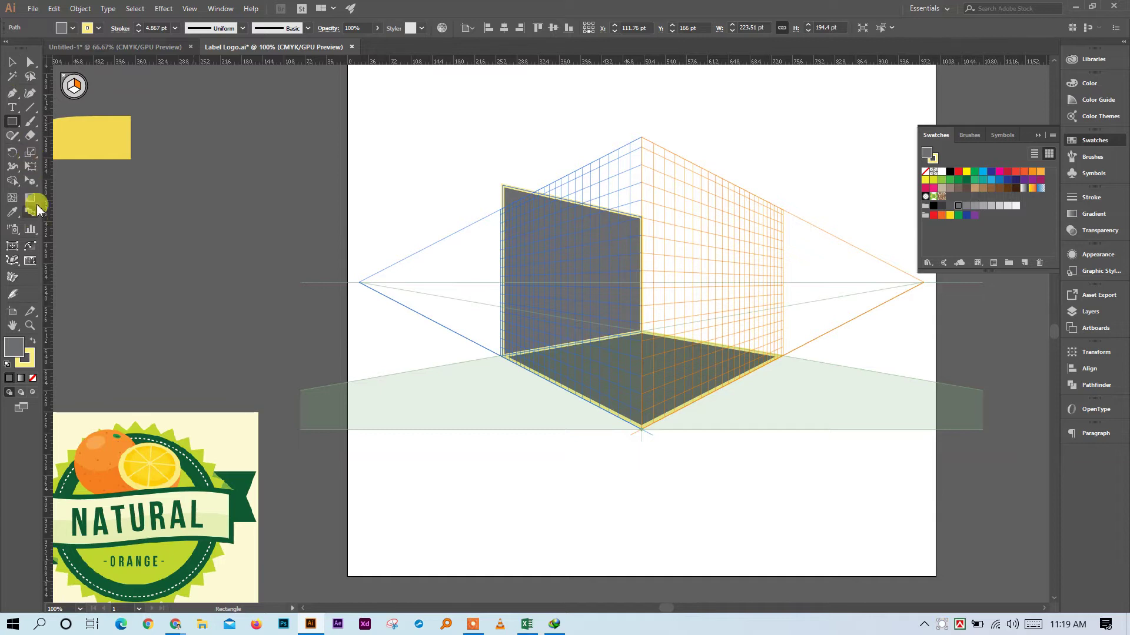
pyautogui.click(30, 180)
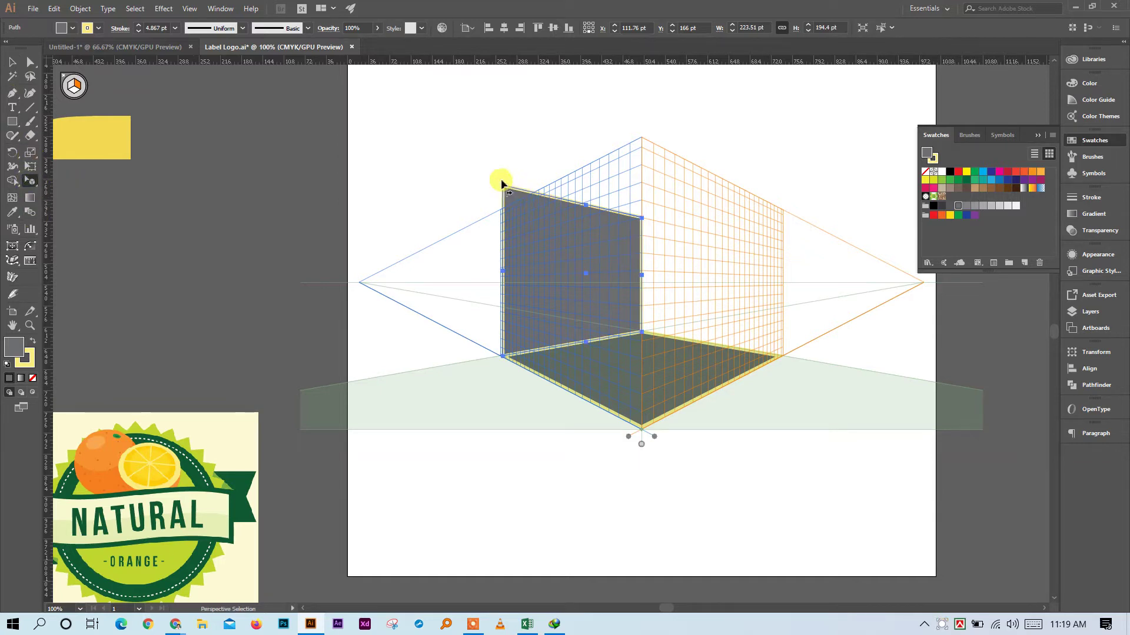
pyautogui.moveTo(502, 188); pyautogui.dragTo(503, 211)
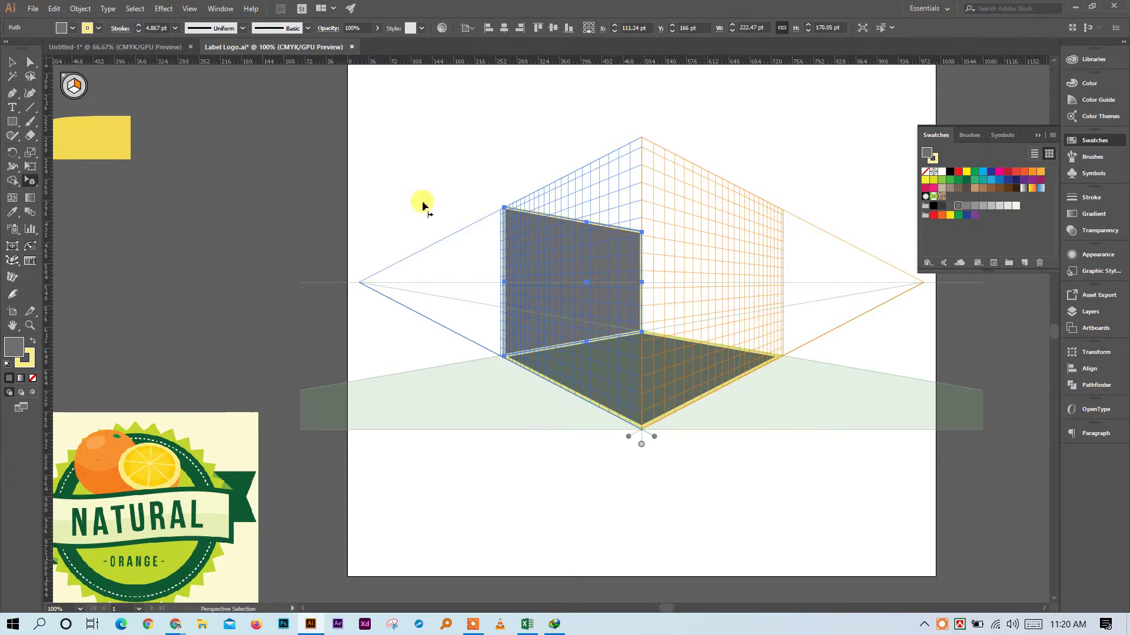
# Draw the back-right wall on the left grid plane, about 228 by 169 pt, and fill it with a lighter grey
pyautogui.click(11, 122)
pyautogui.click(79, 87)
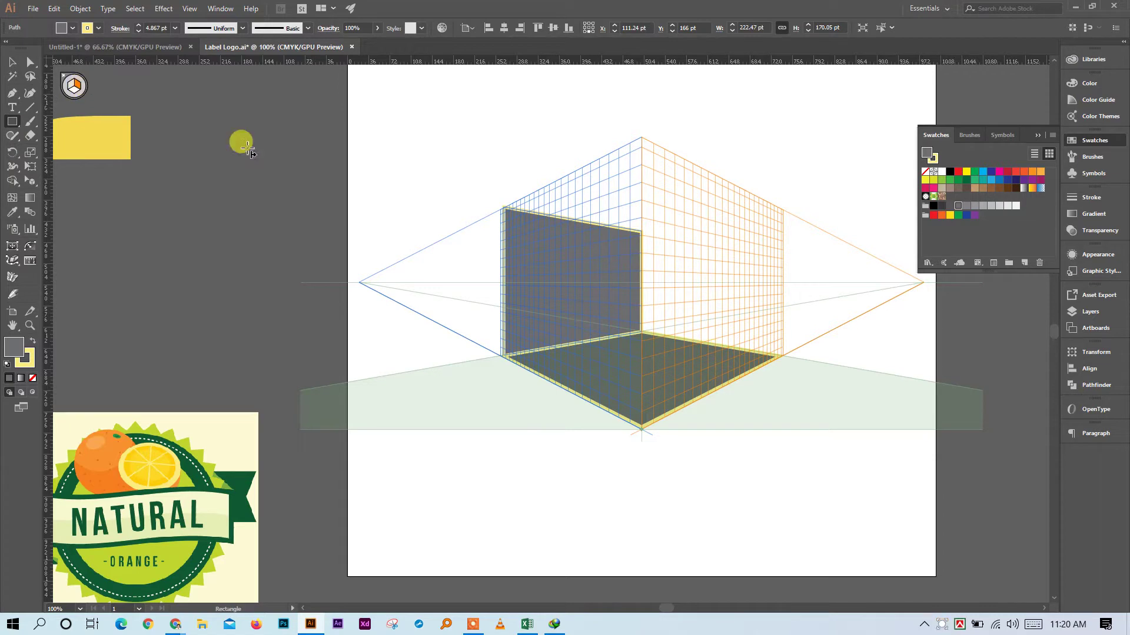
pyautogui.click(70, 87)
pyautogui.keyDown('ctrl'); pyautogui.click(182, 199); pyautogui.keyUp('ctrl')
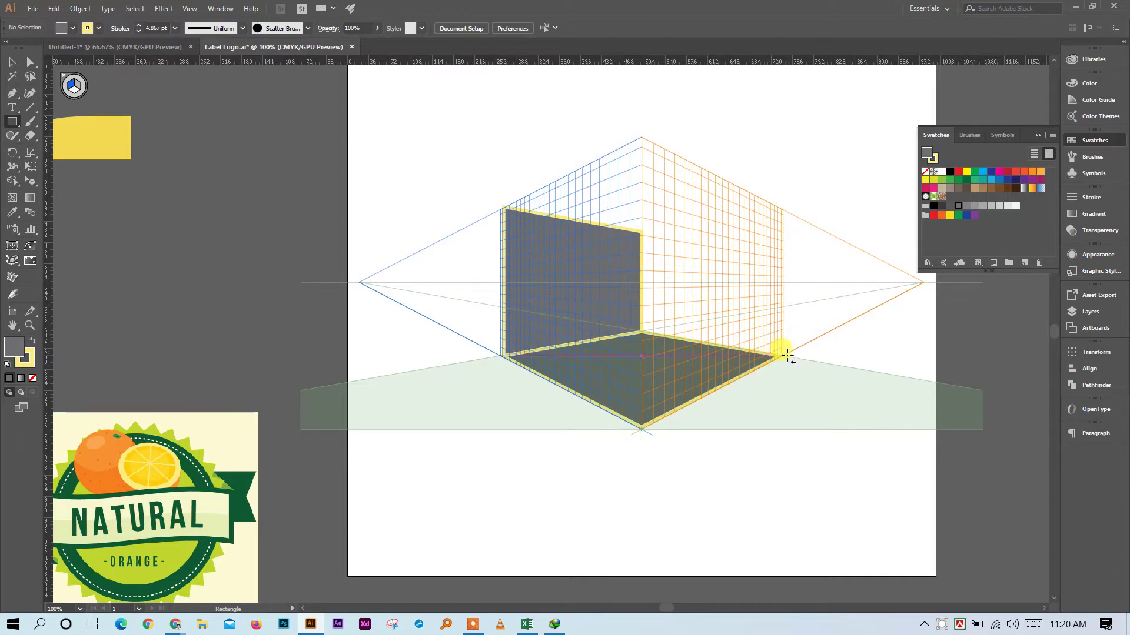
pyautogui.moveTo(785, 355); pyautogui.dragTo(642, 231)
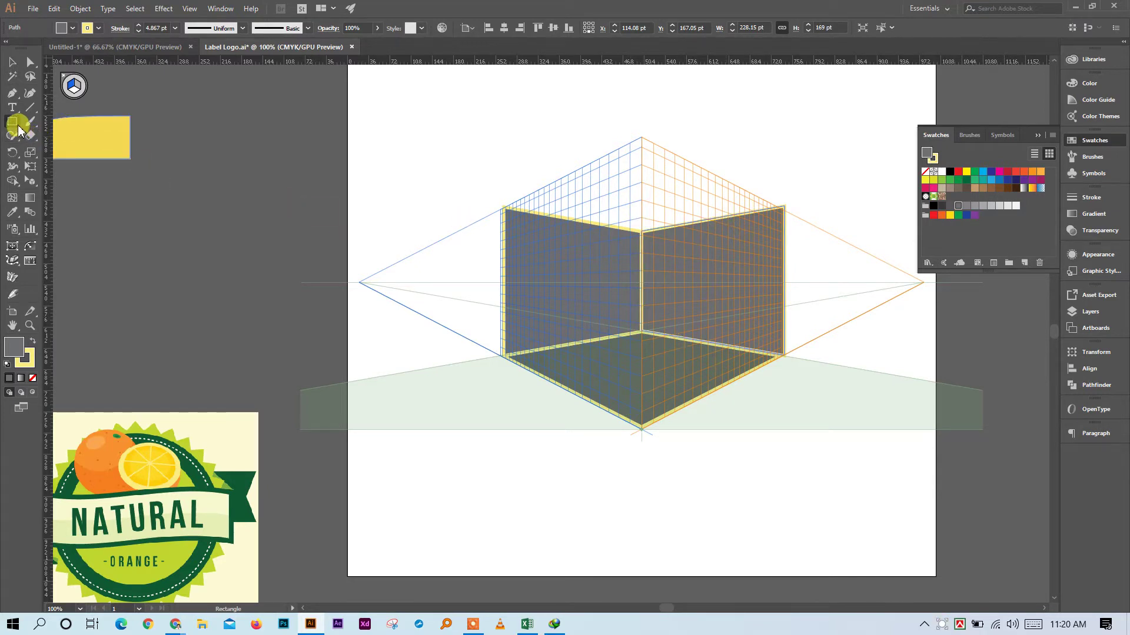
pyautogui.click(968, 206)
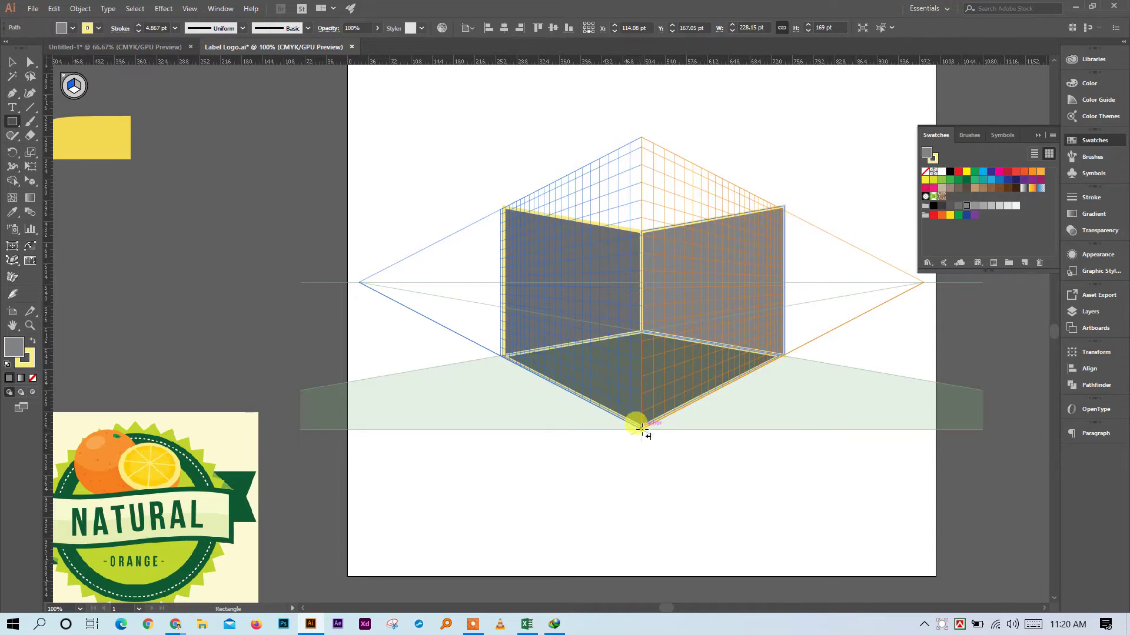
# Draw the front-left wall over the whole left grid, about 646 by 496 pt, and fill it with blue
pyautogui.moveTo(641, 429); pyautogui.dragTo(505, 213)
pyautogui.moveTo(504, 209); pyautogui.dragTo(505, 209)
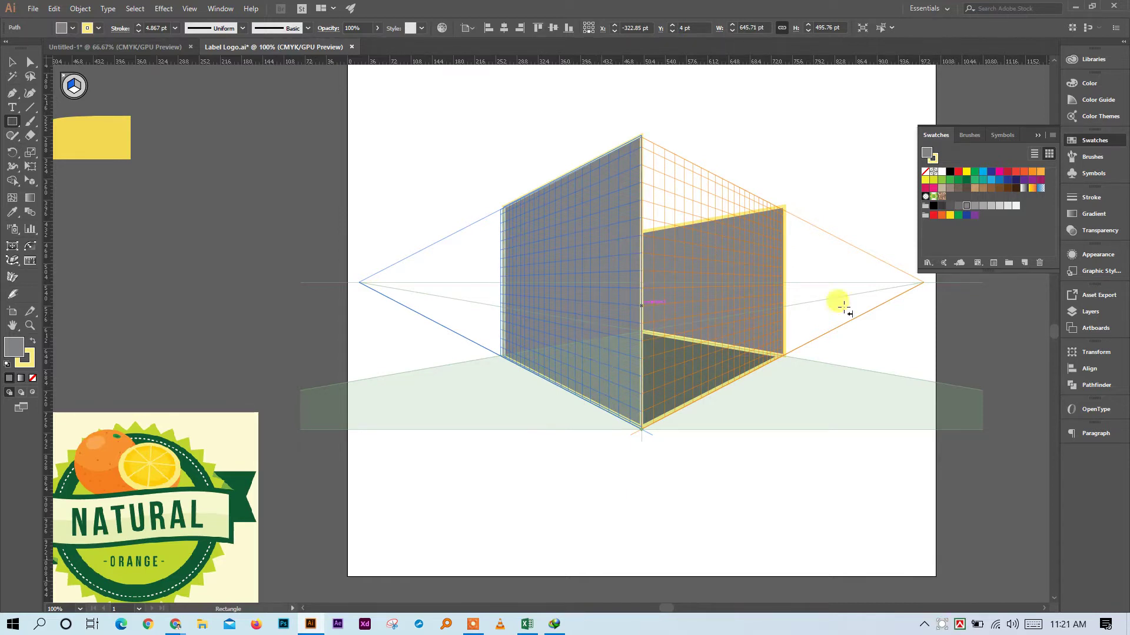
pyautogui.click(1002, 183)
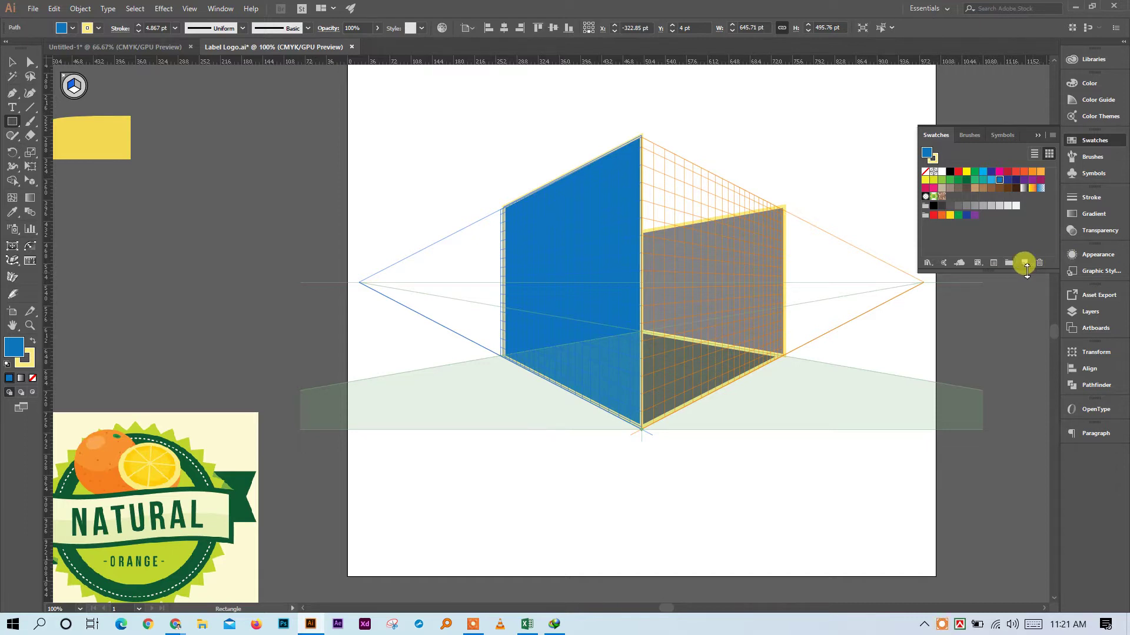
# Set the blue front-left wall's opacity to 76% and deselect it
pyautogui.click(1088, 230)
pyautogui.click(1043, 210)
pyautogui.moveTo(1040, 229); pyautogui.dragTo(1031, 230)
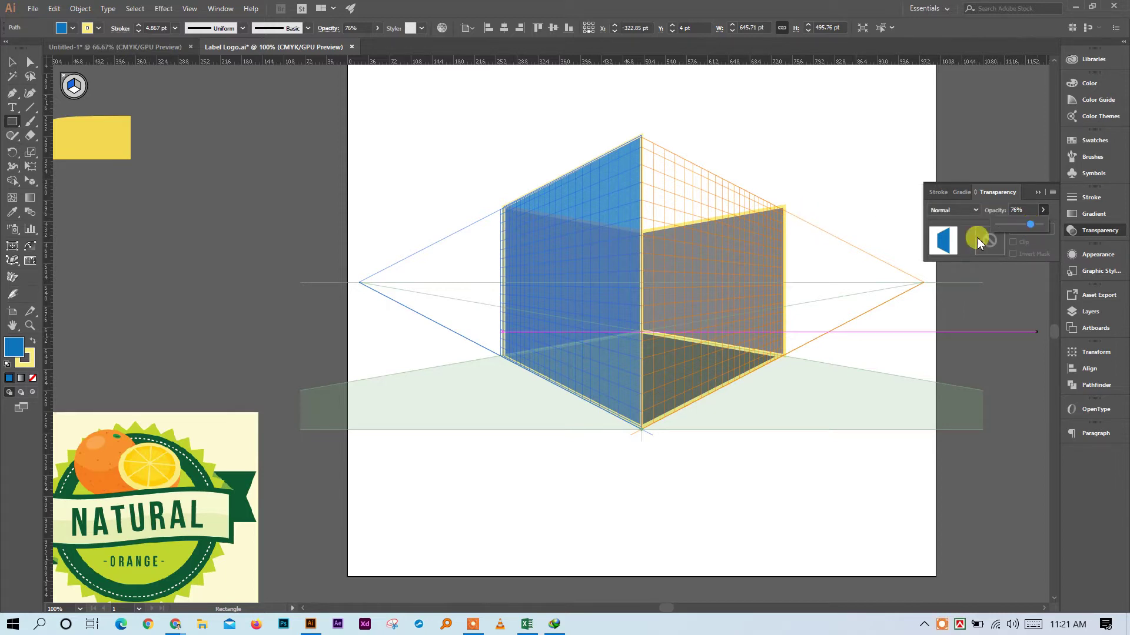
pyautogui.hotkey('shift', 'v')
pyautogui.click(1037, 194)
pyautogui.click(108, 233)
# Draw the front-right wall on the right grid plane, about 679 by 493 pt, and sample its fill from the yellow shape beside the artboard
pyautogui.click(78, 87)
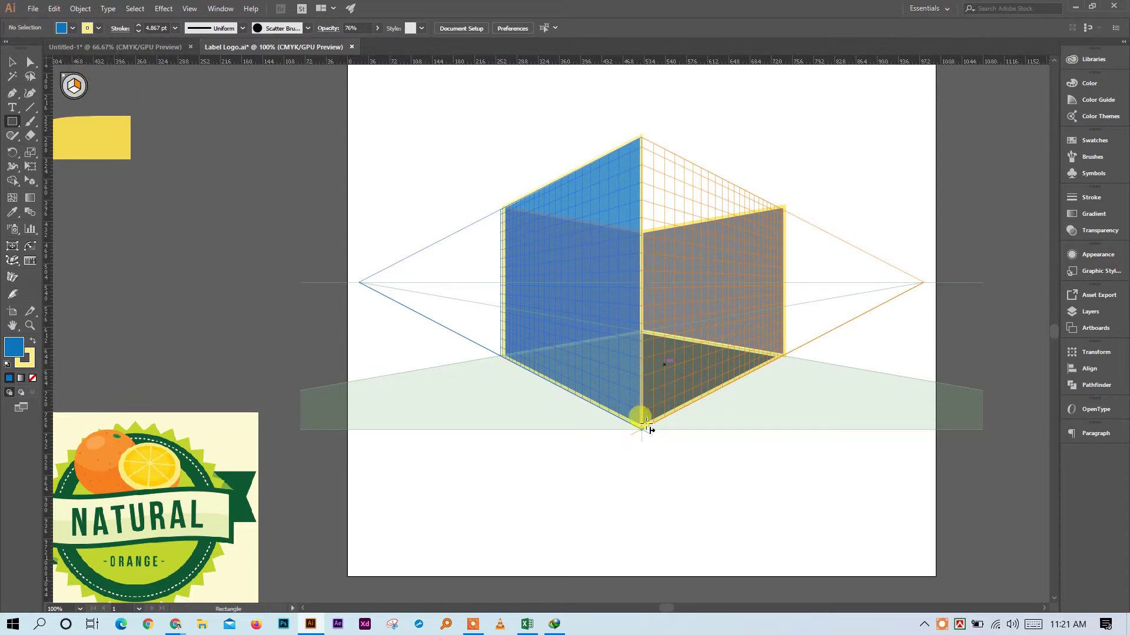
pyautogui.moveTo(642, 429); pyautogui.dragTo(787, 212)
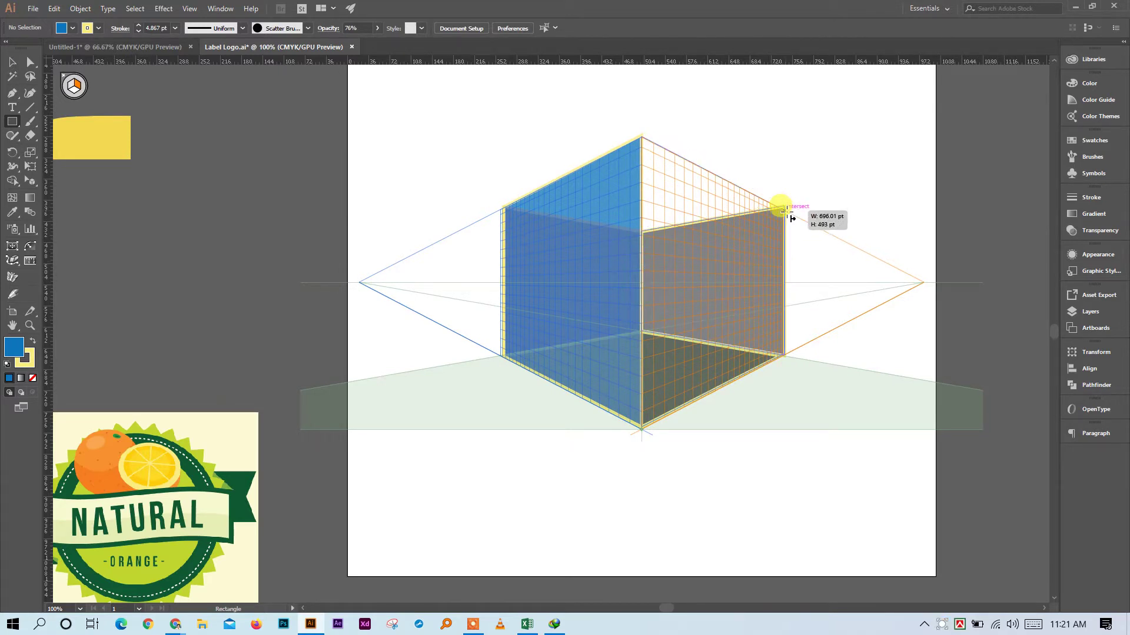
pyautogui.moveTo(787, 210); pyautogui.dragTo(786, 208)
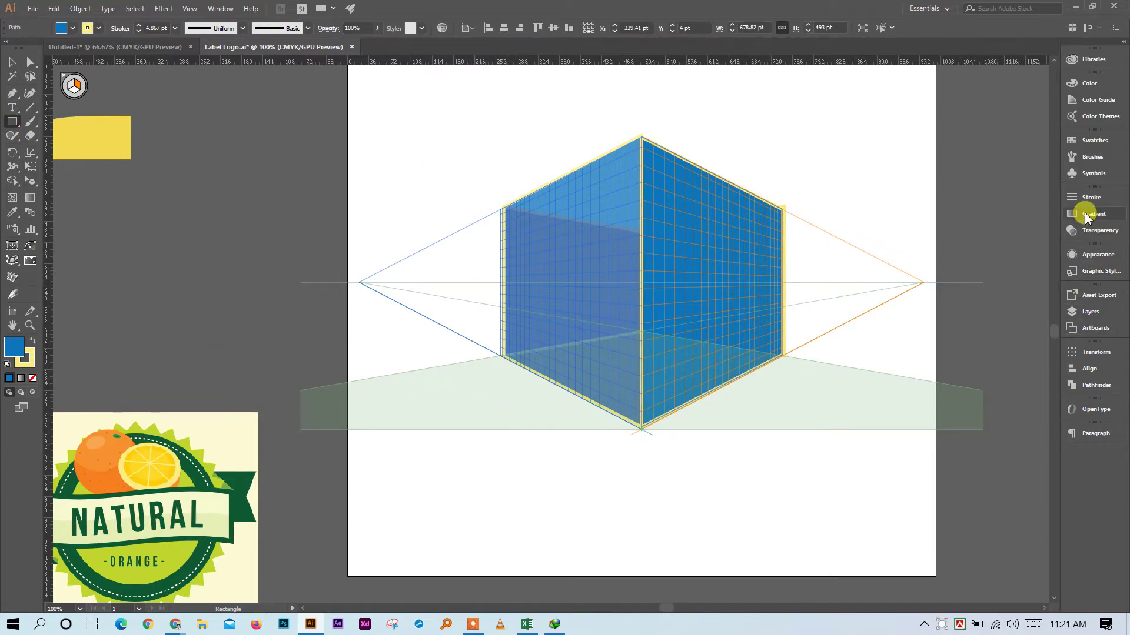
pyautogui.click(14, 215)
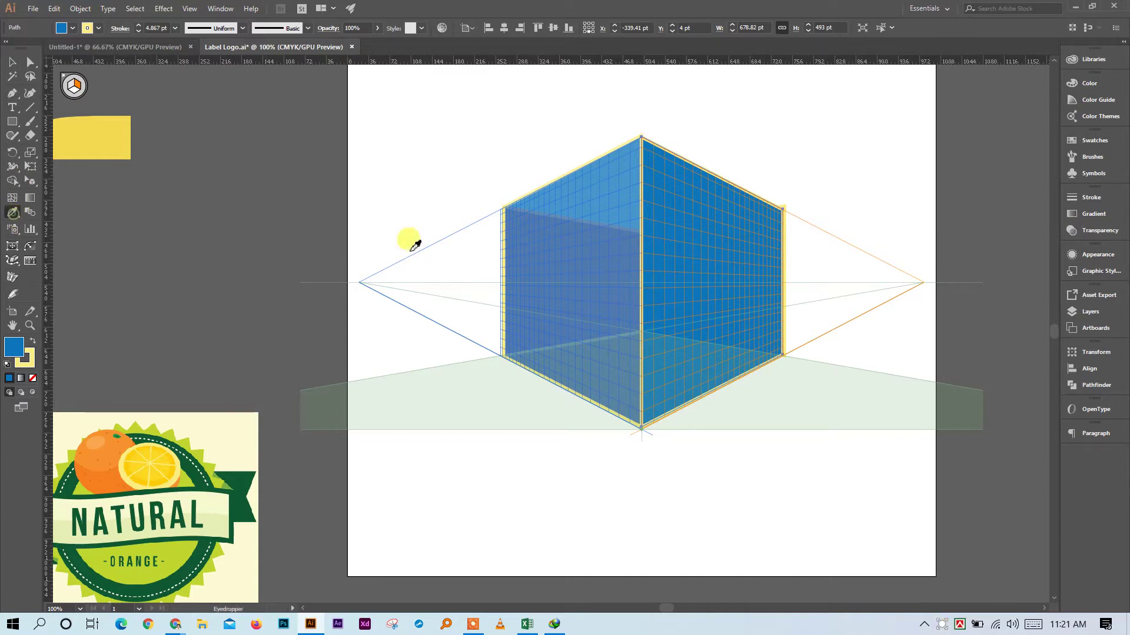
pyautogui.click(123, 139)
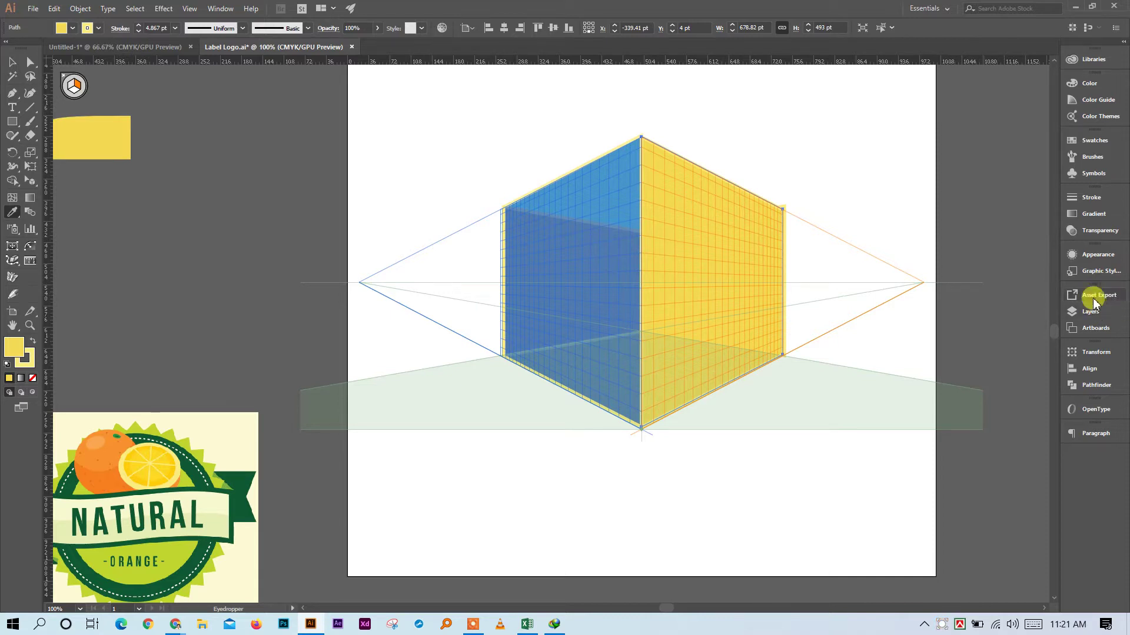
# Set the yellow front-right wall's opacity to 81%
pyautogui.click(1085, 230)
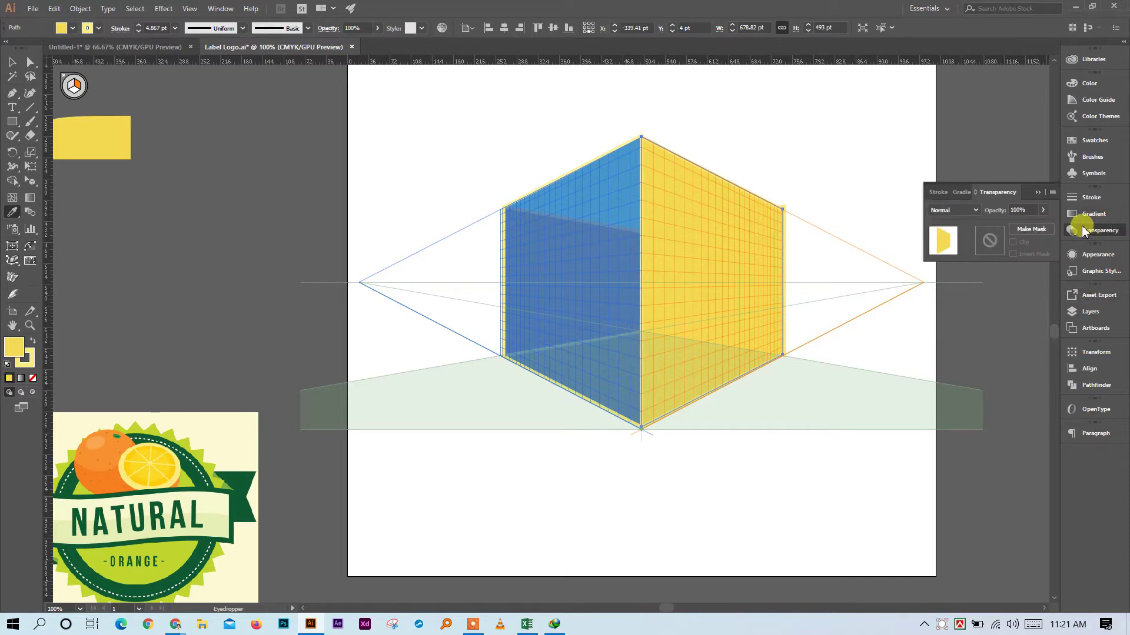
pyautogui.click(1042, 210)
pyautogui.moveTo(1047, 224); pyautogui.dragTo(1036, 226)
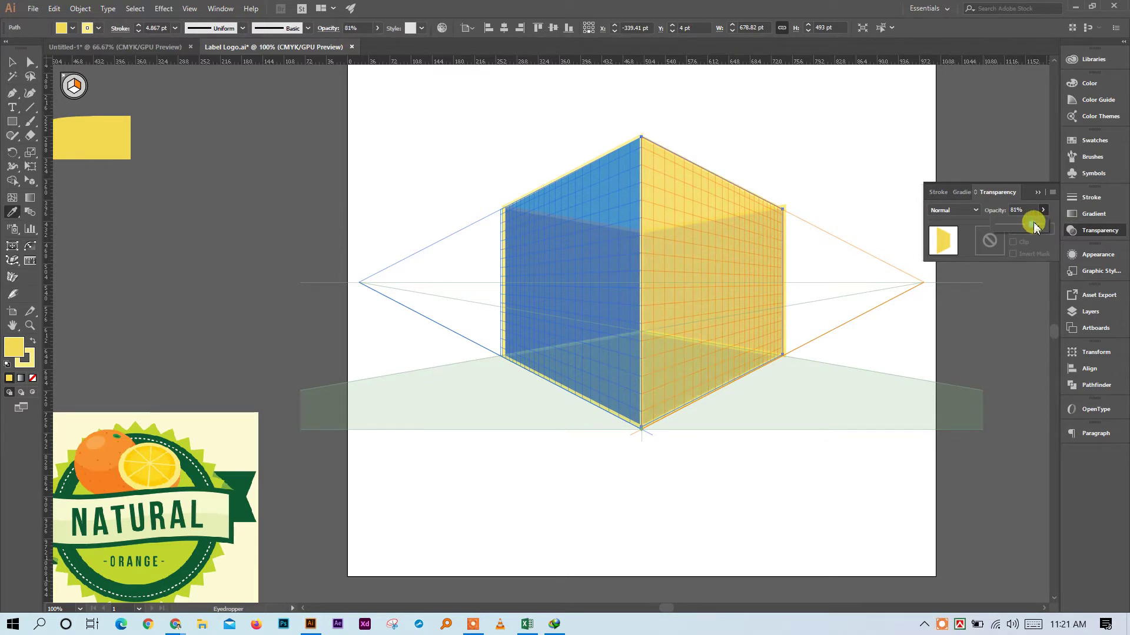
# Draw a roof rectangle on the horizontal grid plane over the box's open top, about 643 by 691 pt
pyautogui.click(1037, 191)
pyautogui.click(12, 61)
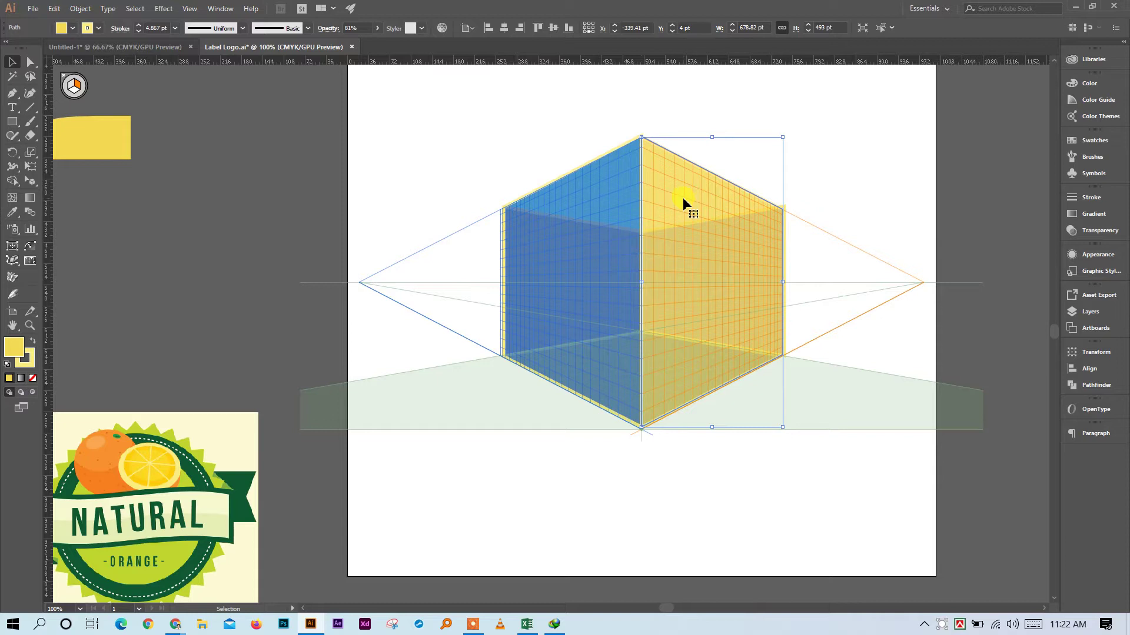
pyautogui.click(33, 185)
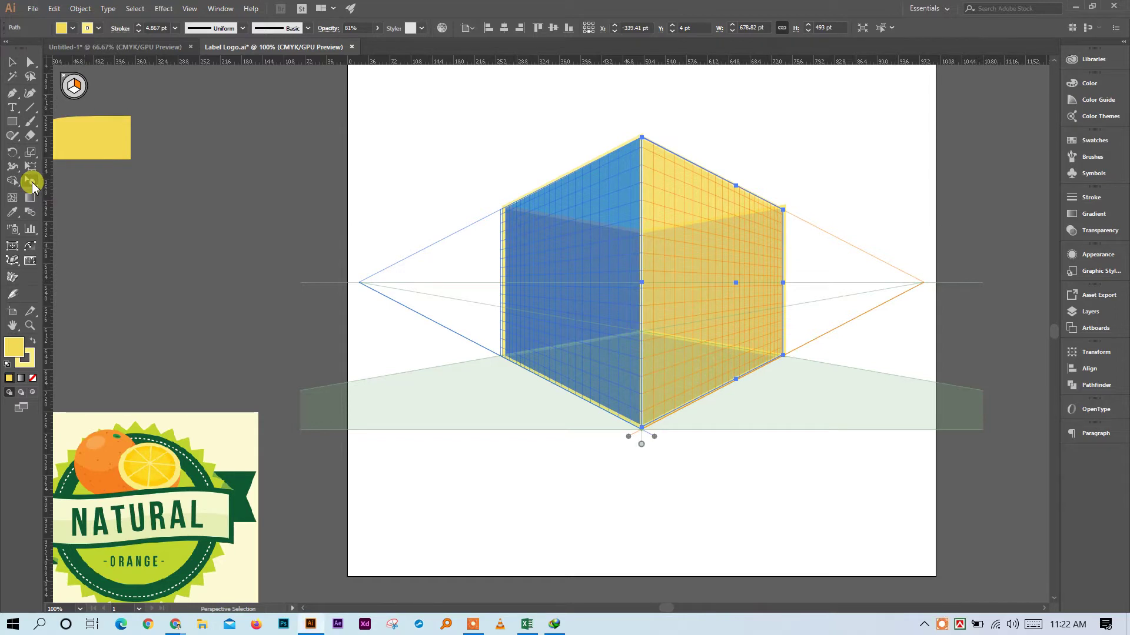
pyautogui.click(12, 120)
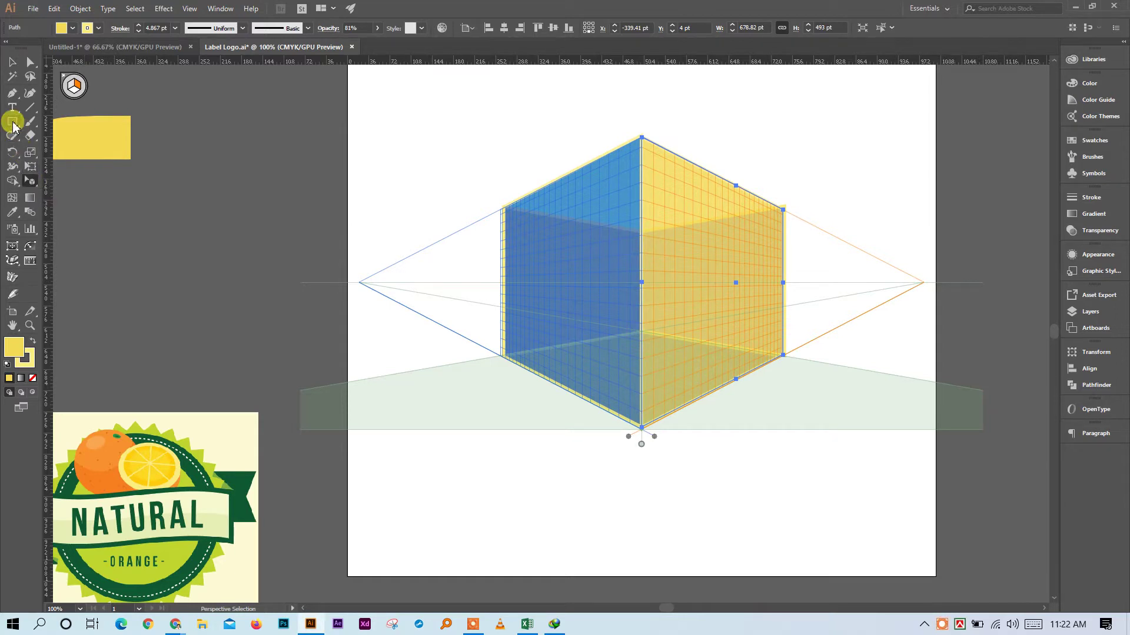
pyautogui.click(74, 93)
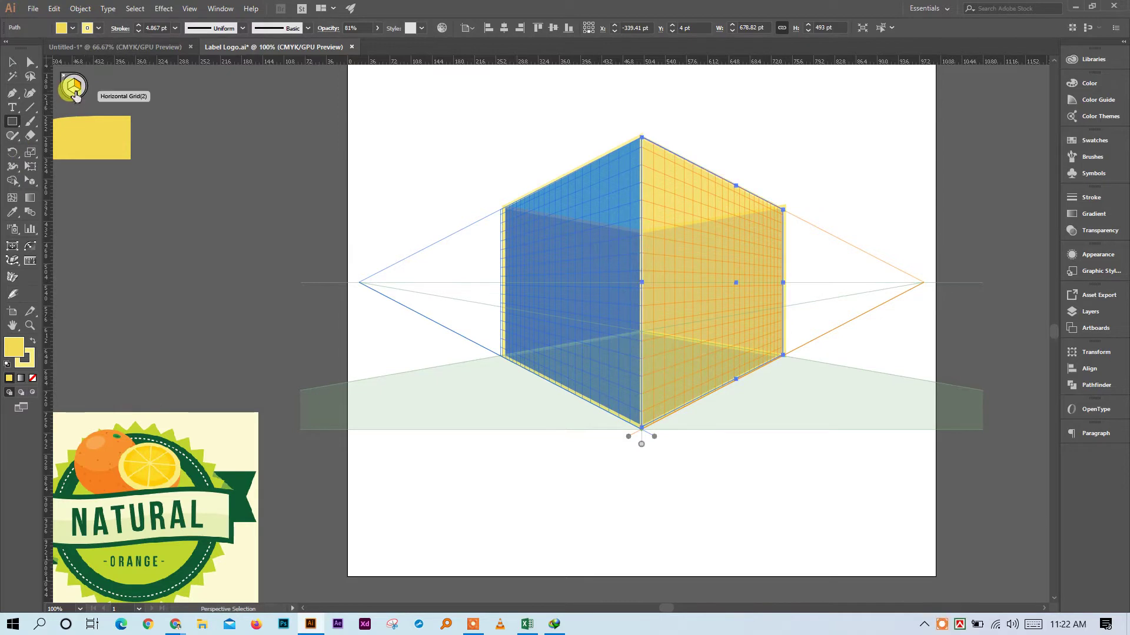
pyautogui.moveTo(612, 416)
pyautogui.mouseDown()
pyautogui.moveTo(623, 131)
pyautogui.moveTo(641, 137)
pyautogui.moveTo(506, 203)
pyautogui.moveTo(647, 172)
pyautogui.moveTo(788, 211)
pyautogui.mouseUp()
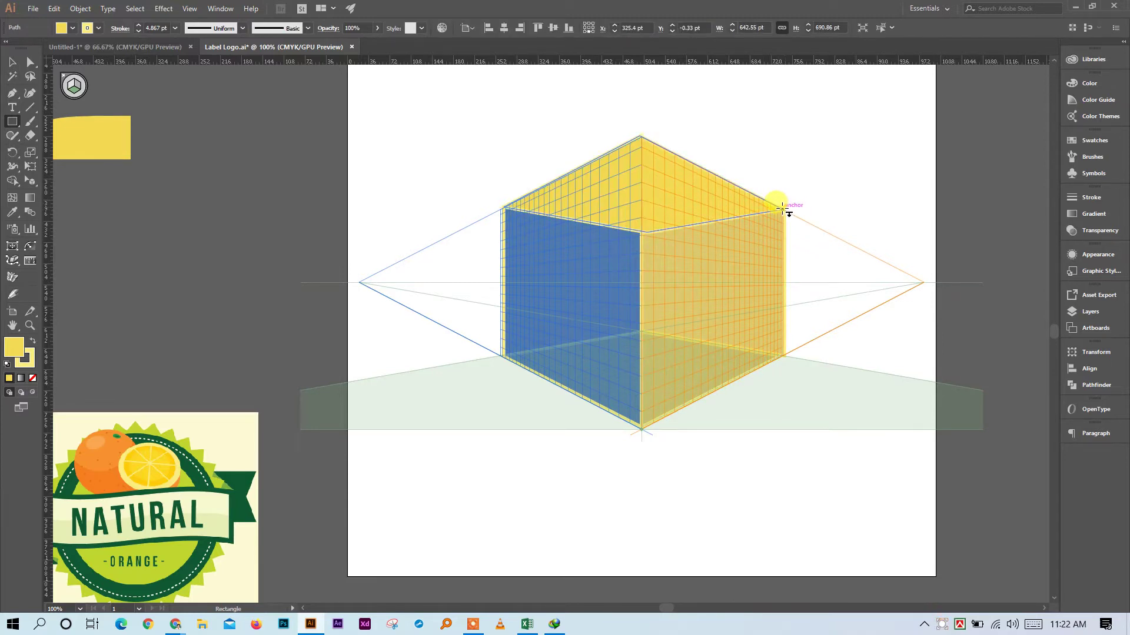
# Stretch the roof in perspective so it overhangs the walls, about 1146 by 1232 pt, after undoing a first enlargement from its far corner
pyautogui.hotkey('shift', 'v')
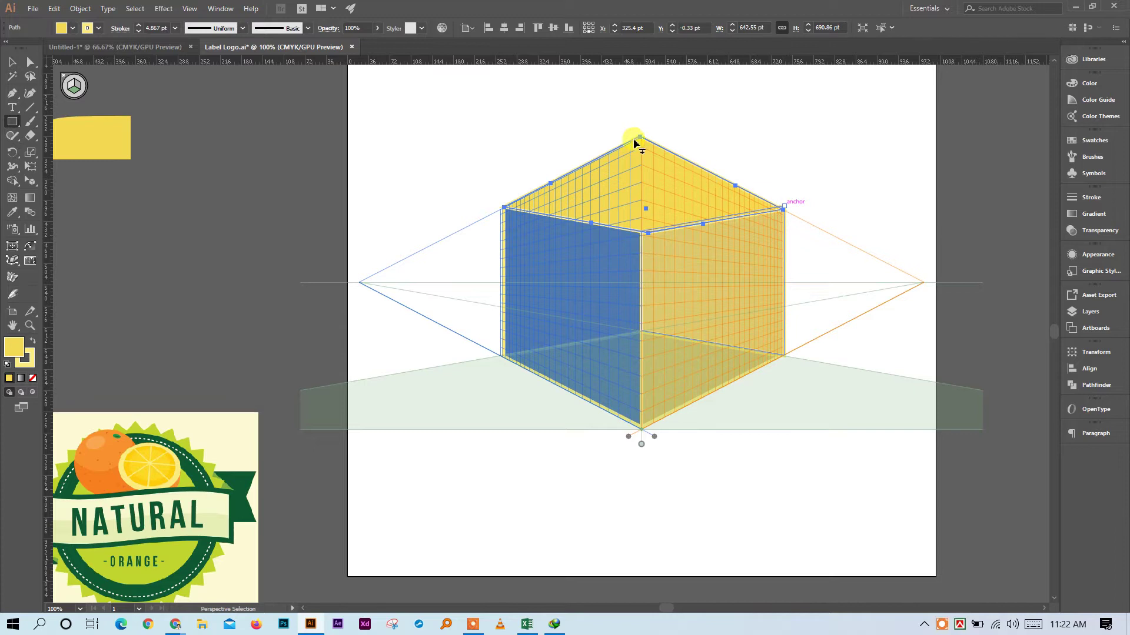
pyautogui.moveTo(639, 141); pyautogui.dragTo(626, 111)
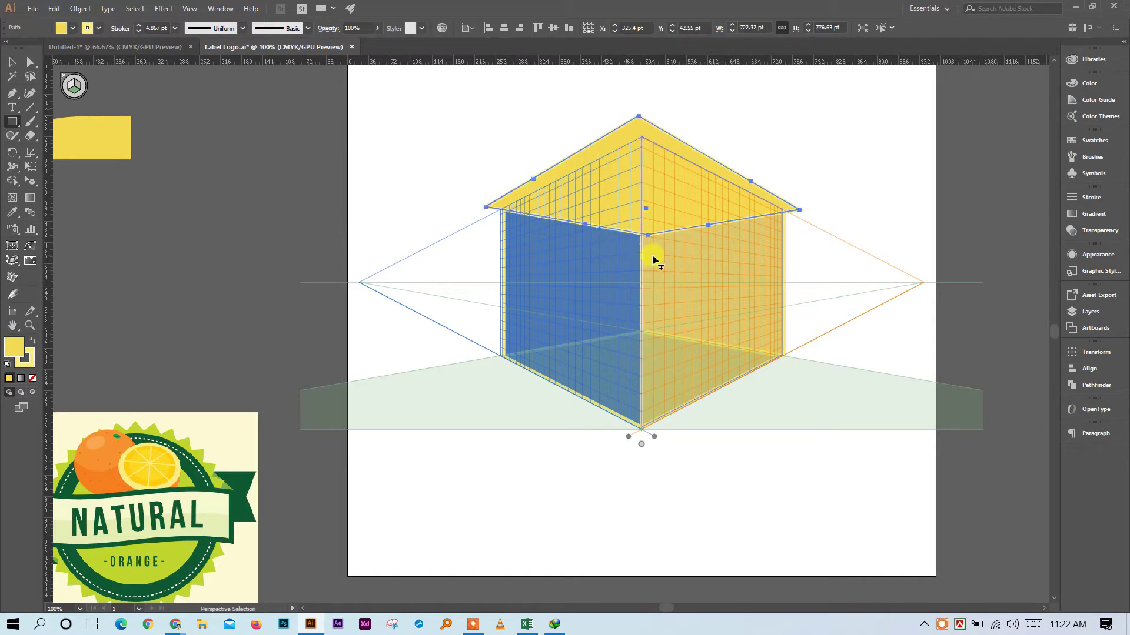
pyautogui.hotkey('ctrl', 'z')
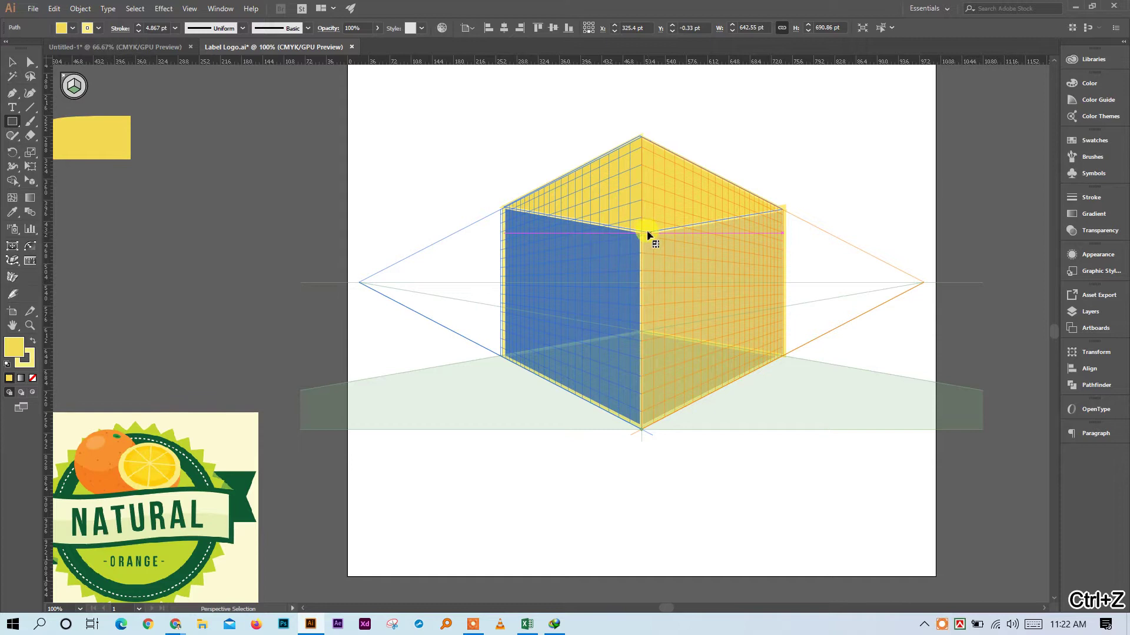
pyautogui.moveTo(646, 237); pyautogui.dragTo(648, 250)
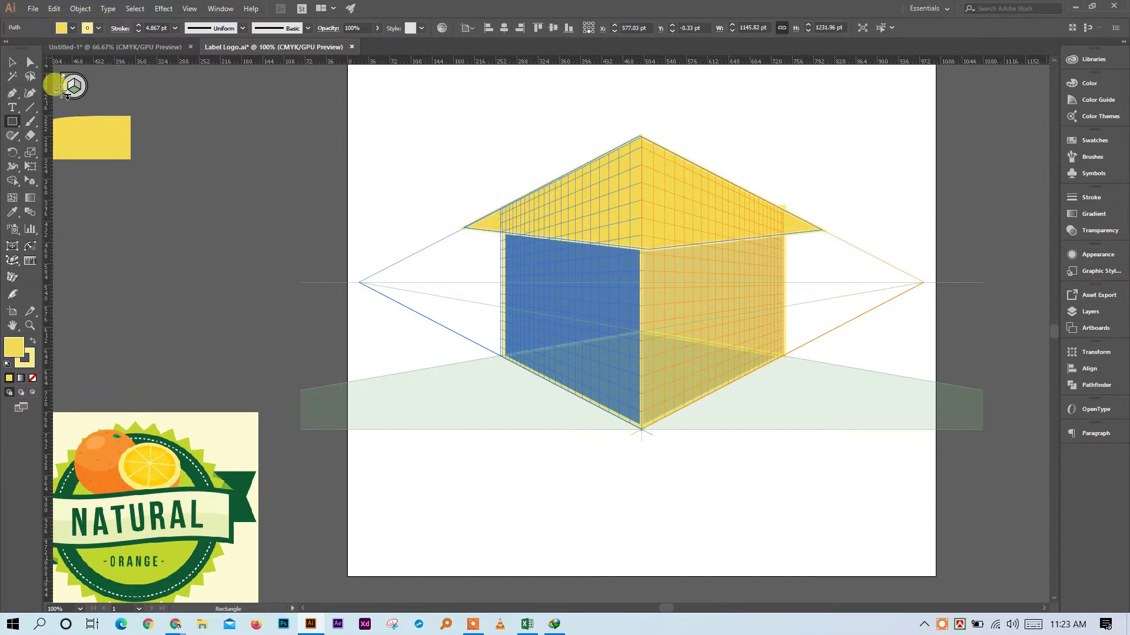
# Deselect the roof and hide the perspective grid
pyautogui.click(30, 62)
pyautogui.click(374, 110)
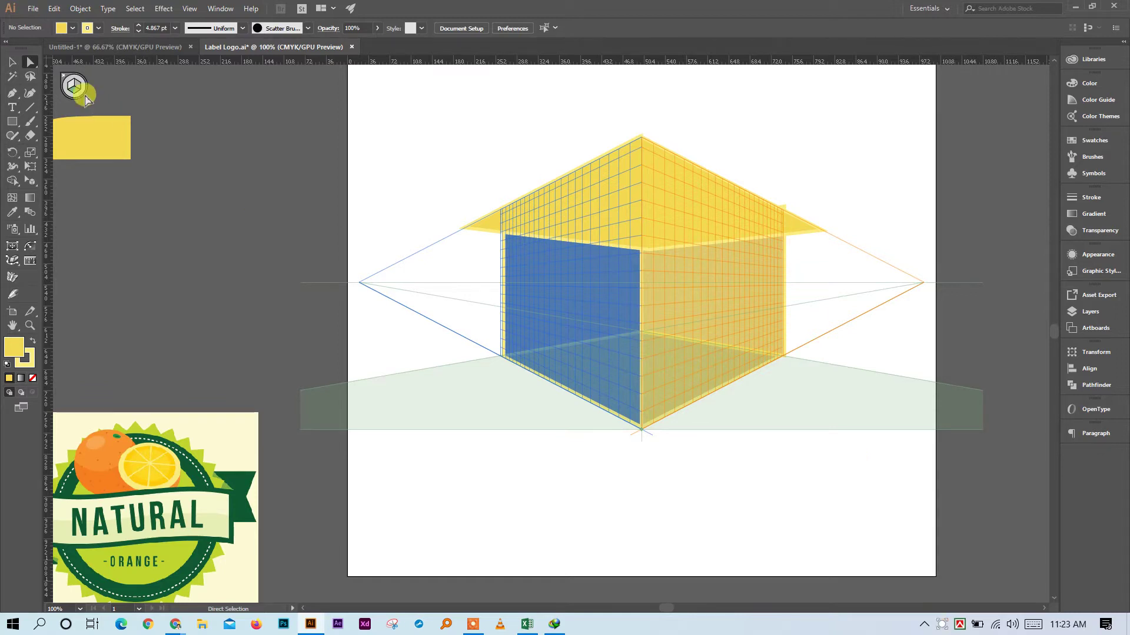
pyautogui.click(30, 212)
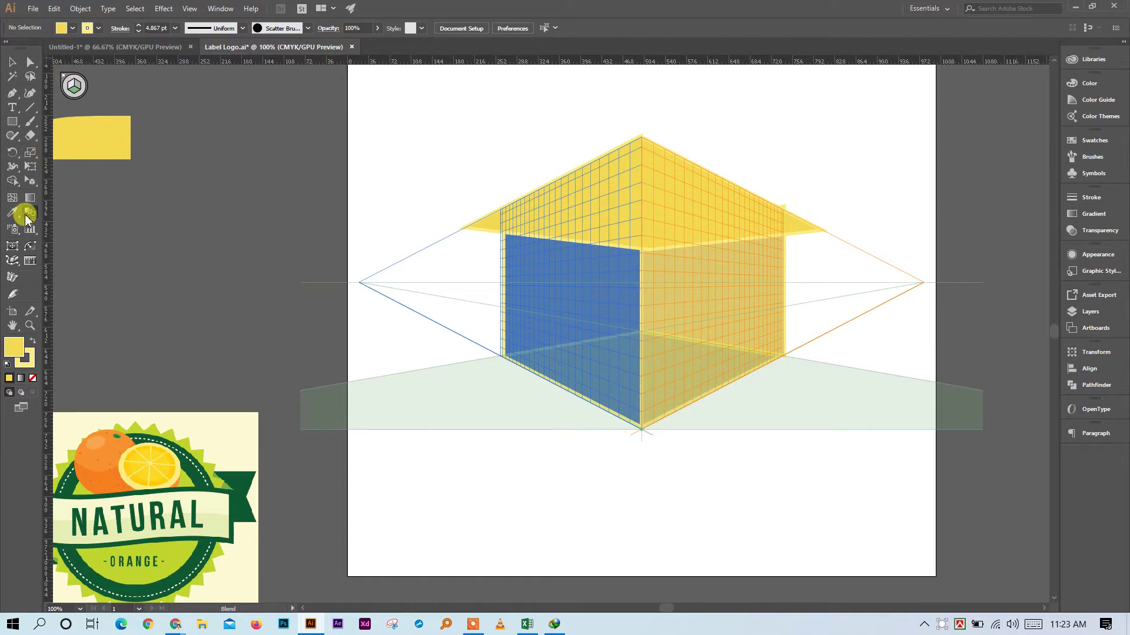
pyautogui.click(72, 84)
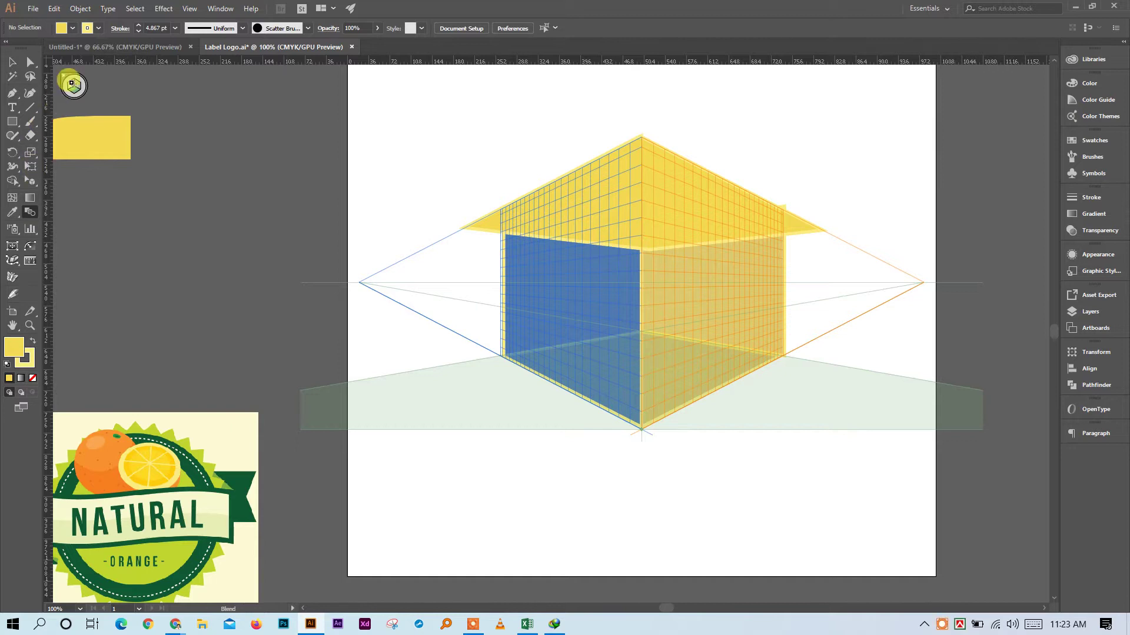
pyautogui.click(30, 181)
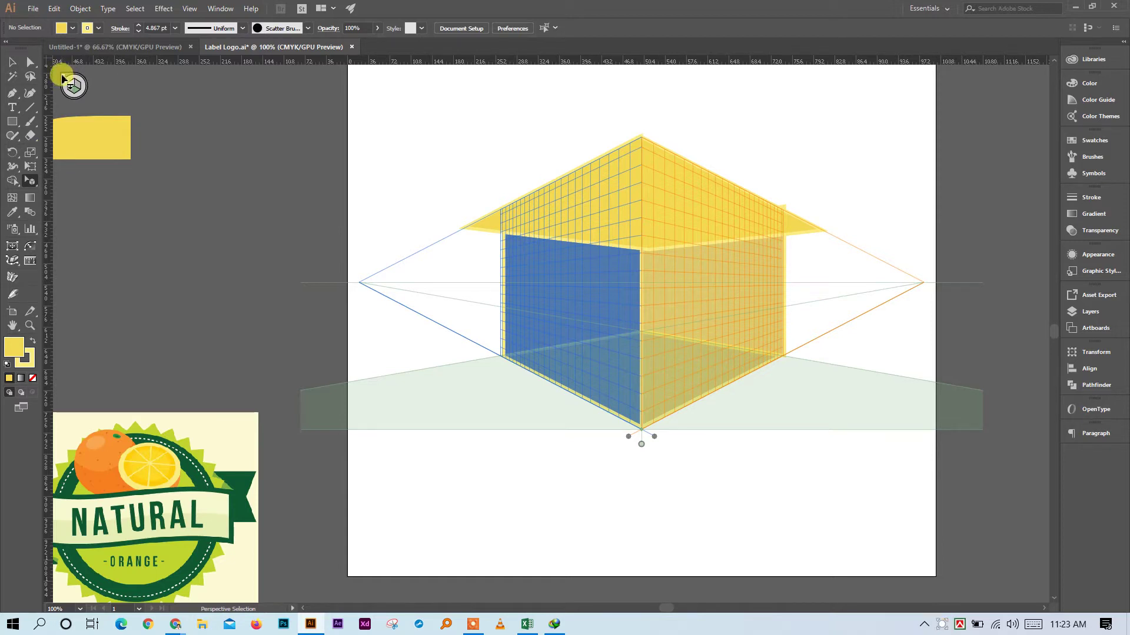
pyautogui.click(66, 78)
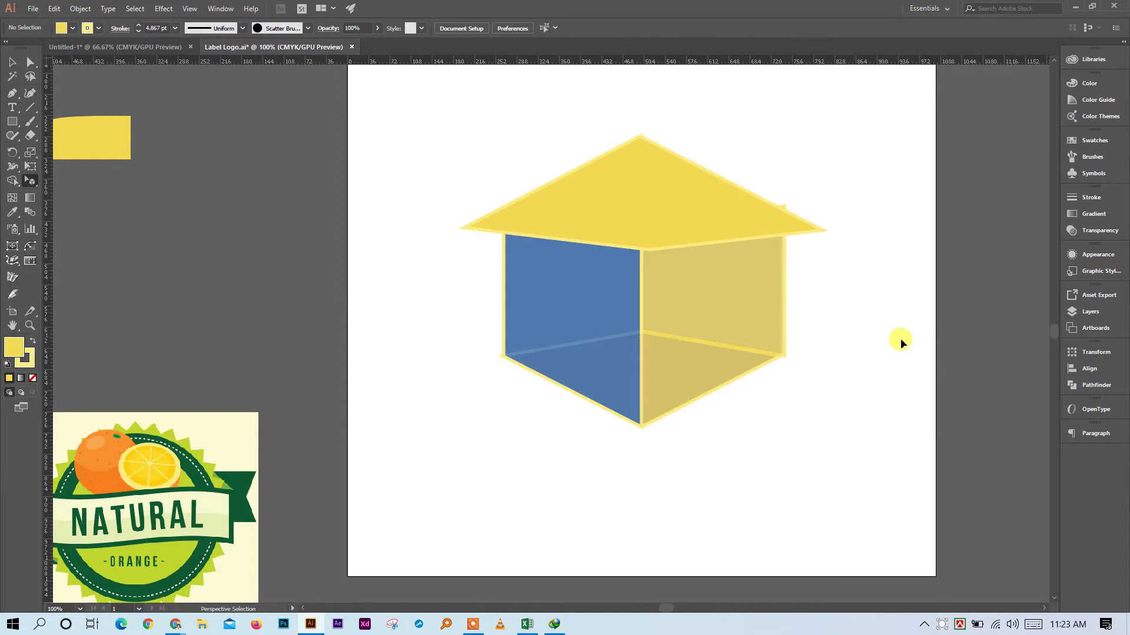
# Move the yellow roof off the box and delete it
pyautogui.click(7, 61)
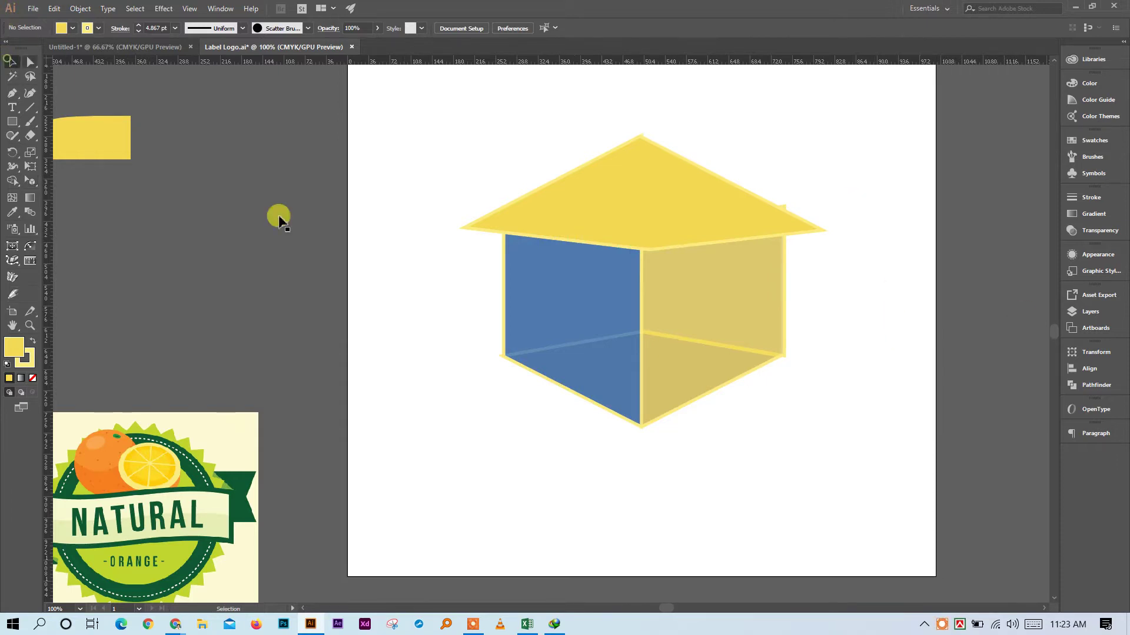
pyautogui.click(680, 206)
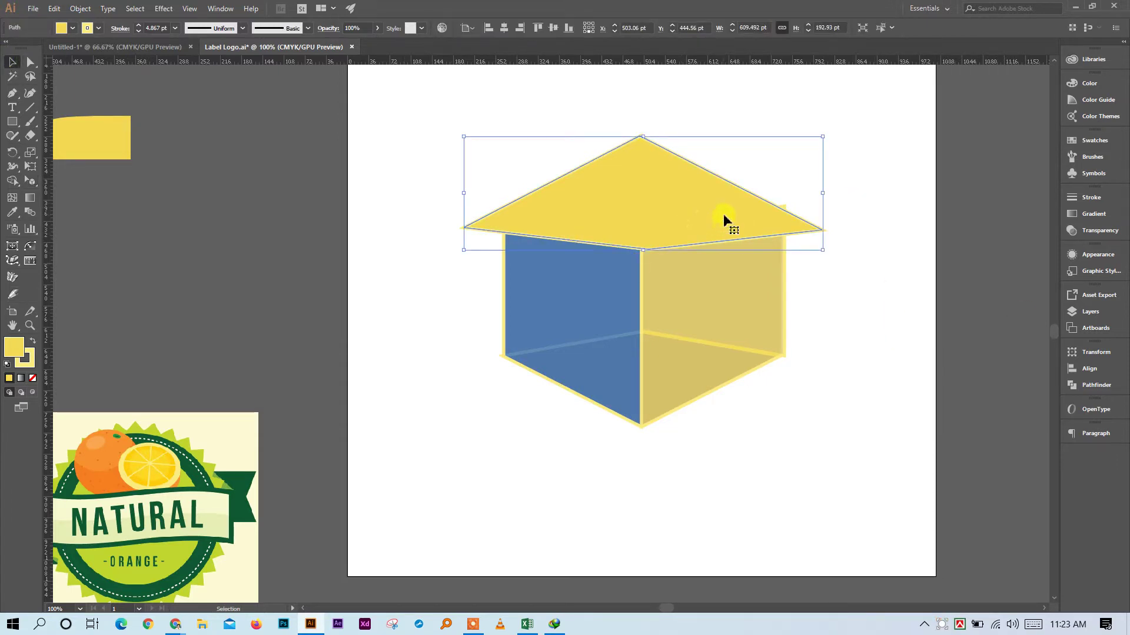
pyautogui.moveTo(716, 213); pyautogui.dragTo(436, 158)
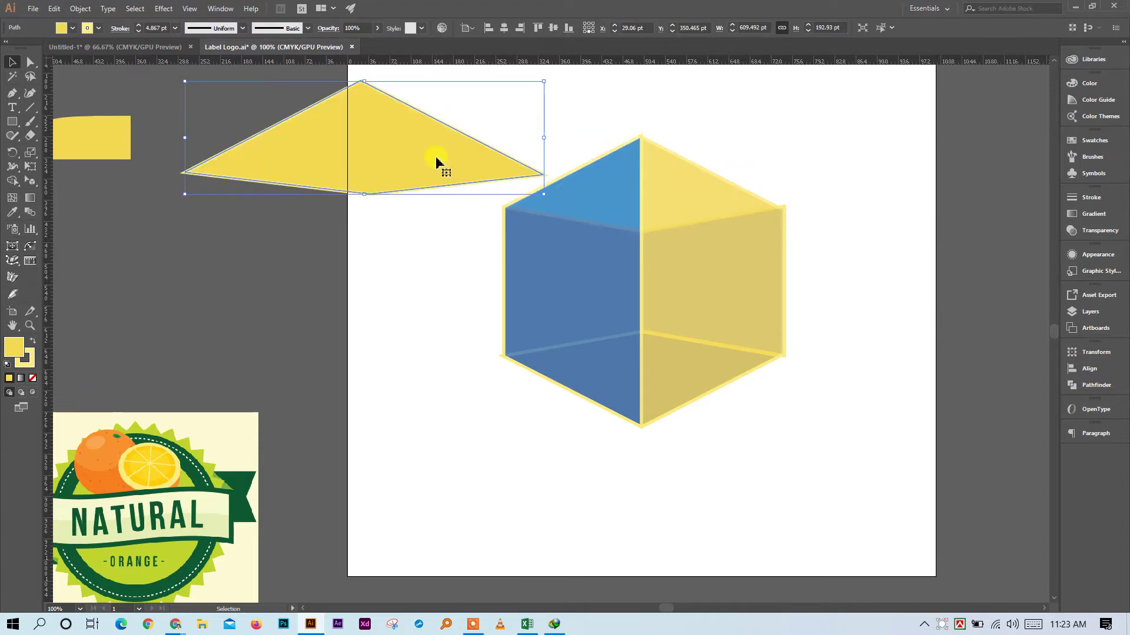
pyautogui.press('Delete')
# Try moving the blue front-left wall away from the box and undo the move
pyautogui.click(30, 61)
pyautogui.click(583, 334)
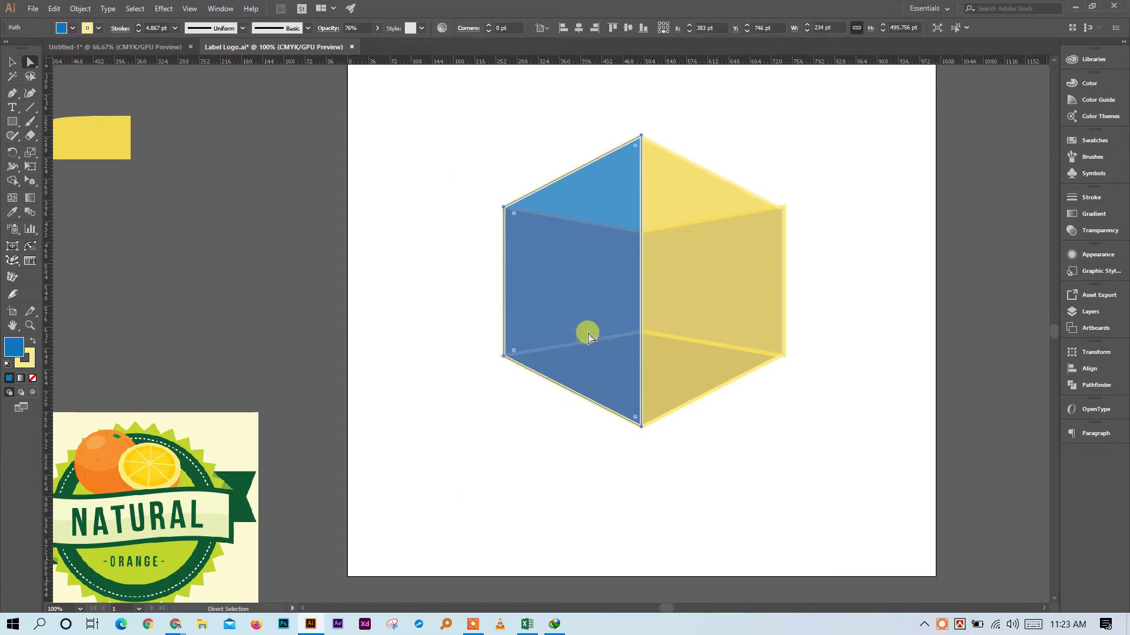
pyautogui.moveTo(592, 346); pyautogui.dragTo(443, 282)
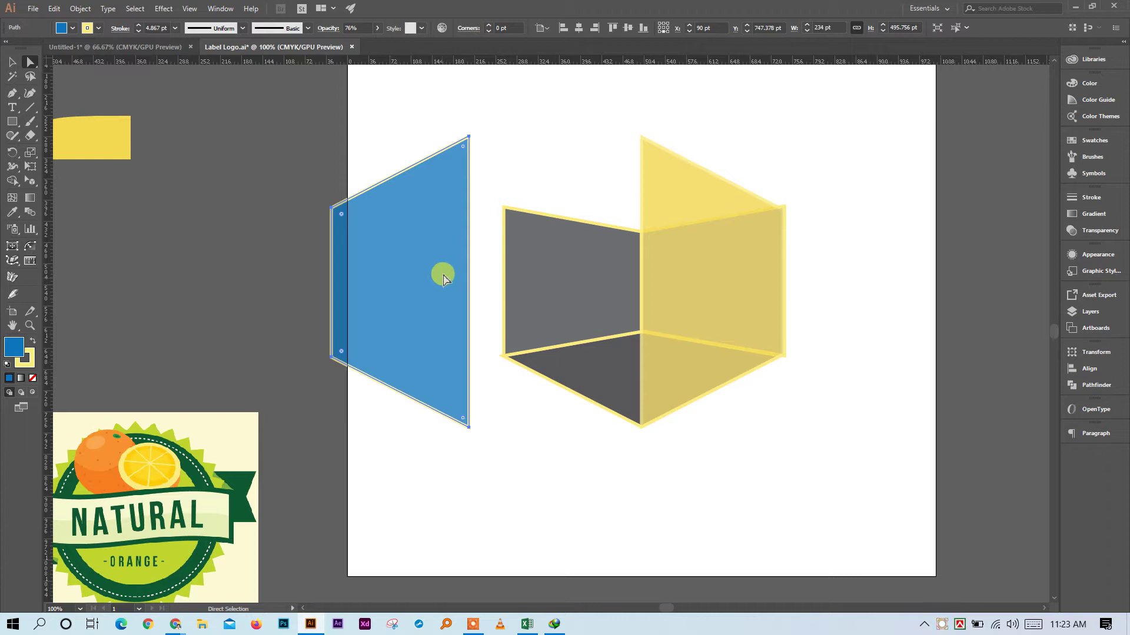
pyautogui.hotkey('ctrl', 'z')
# Delete the yellow front-right wall and the blue front-left wall, keeping the grey back walls and floor
pyautogui.click(680, 281)
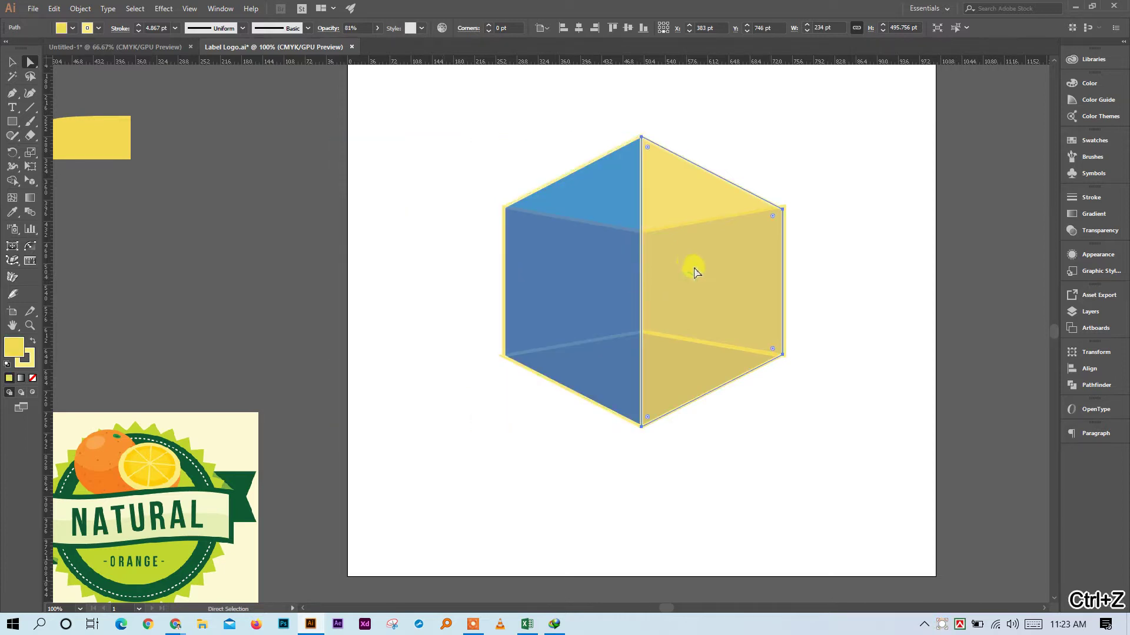
pyautogui.moveTo(695, 271); pyautogui.dragTo(789, 410)
pyautogui.press('Delete')
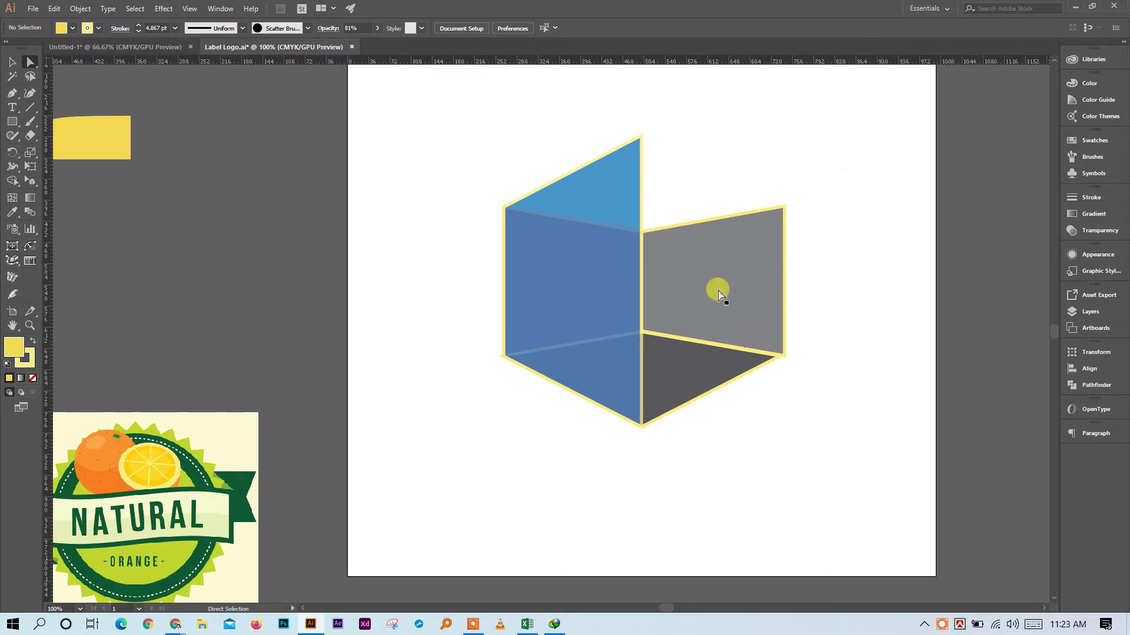
pyautogui.click(636, 272)
pyautogui.click(883, 327)
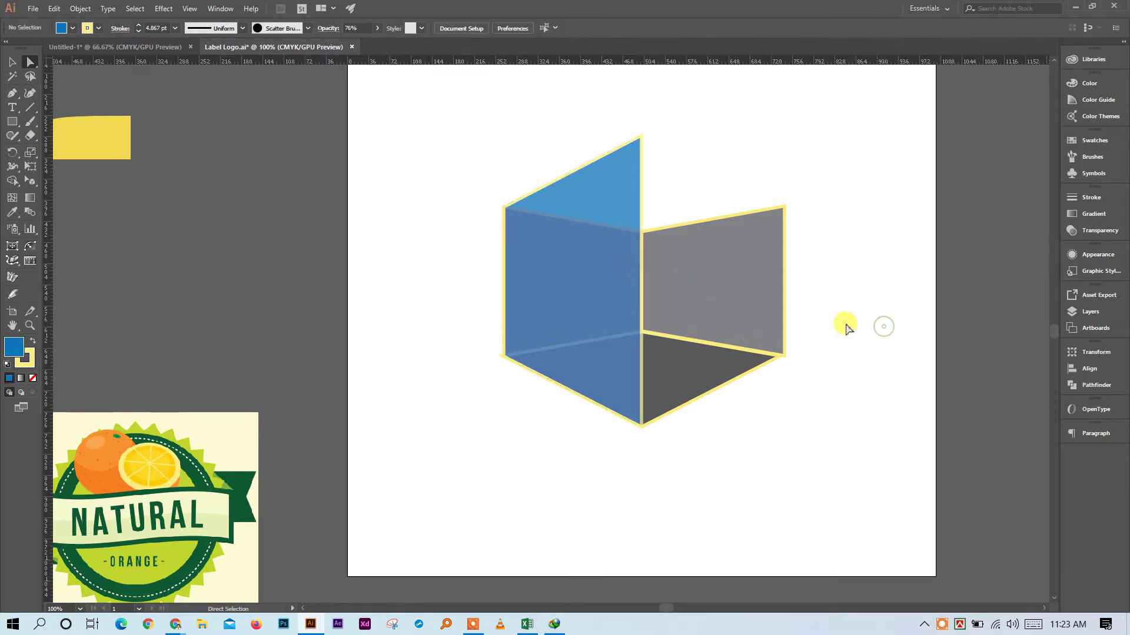
pyautogui.hscroll(5, 838, 330)
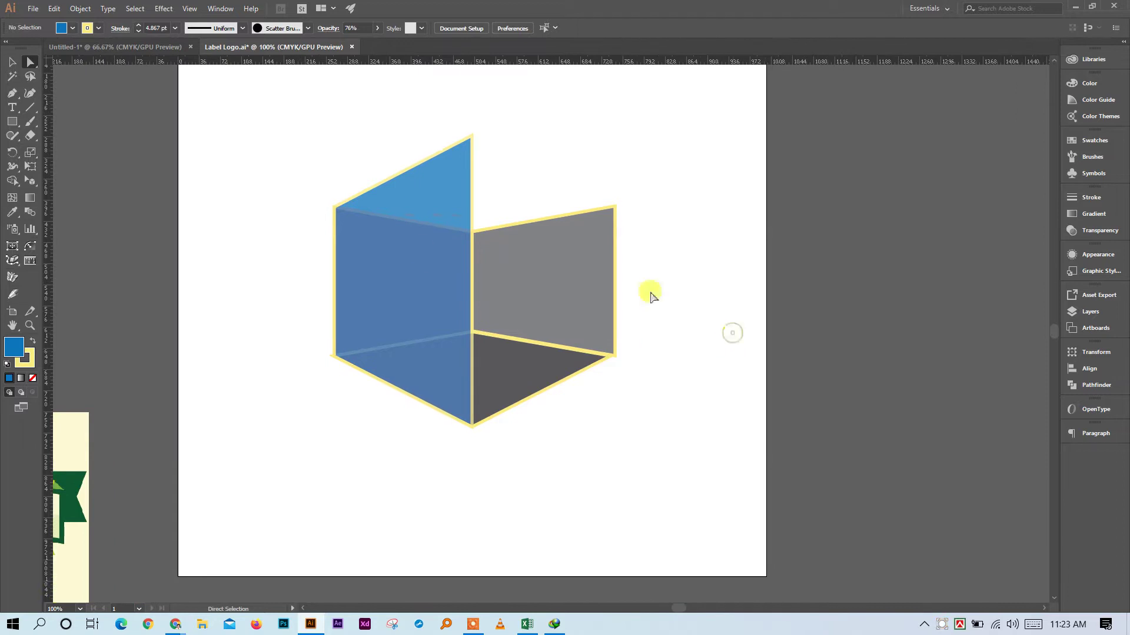
pyautogui.click(410, 250)
pyautogui.press('Delete')
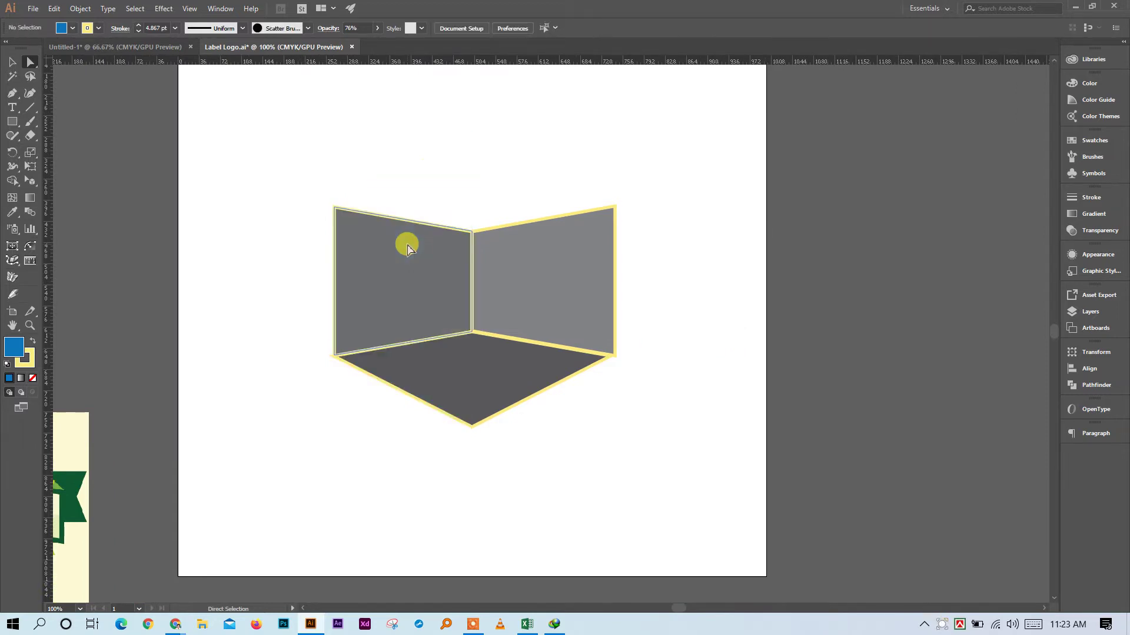
# Select both grey walls and the floor and scale them up together to the artboard's width, about 993 by 779 pt
pyautogui.hotkey('ctrl', '-')
pyautogui.hotkey('ctrl', '-')
pyautogui.hotkey('ctrl', '-')
pyautogui.hotkey('ctrl', '-')
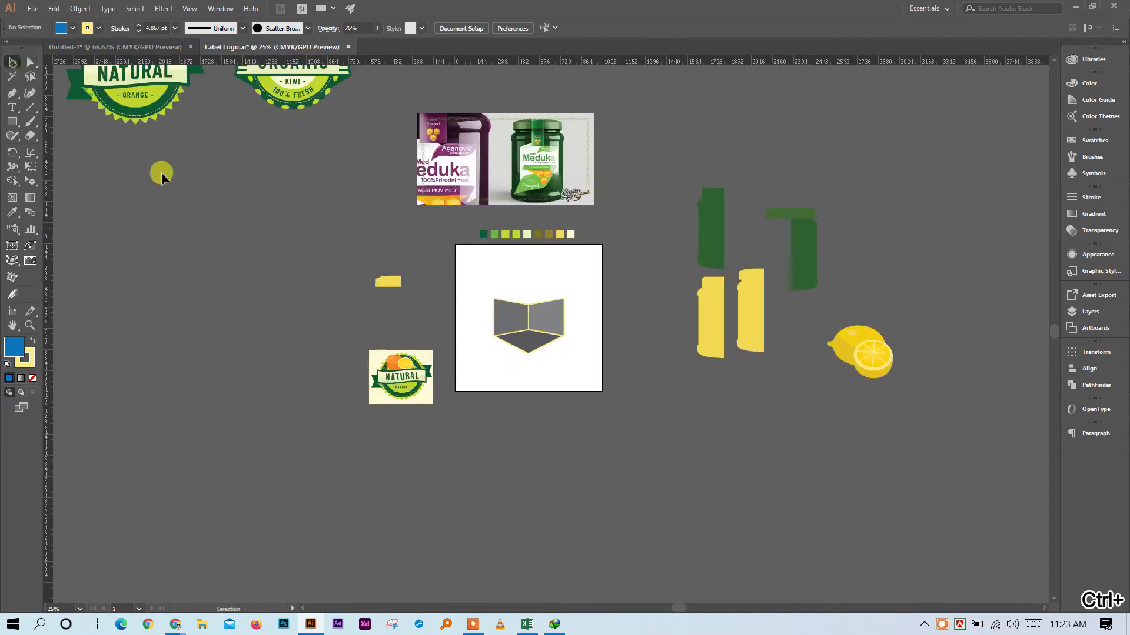
pyautogui.keyDown('ctrl'); pyautogui.click(487, 290); pyautogui.keyUp('ctrl')
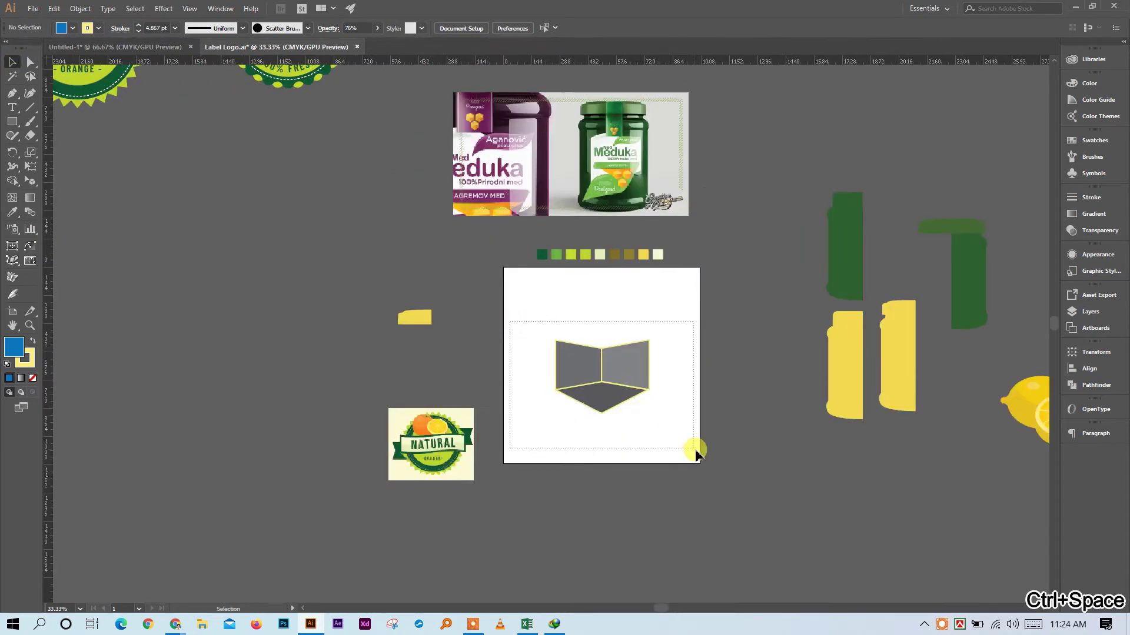
pyautogui.click(648, 383)
pyautogui.moveTo(652, 376); pyautogui.dragTo(698, 368)
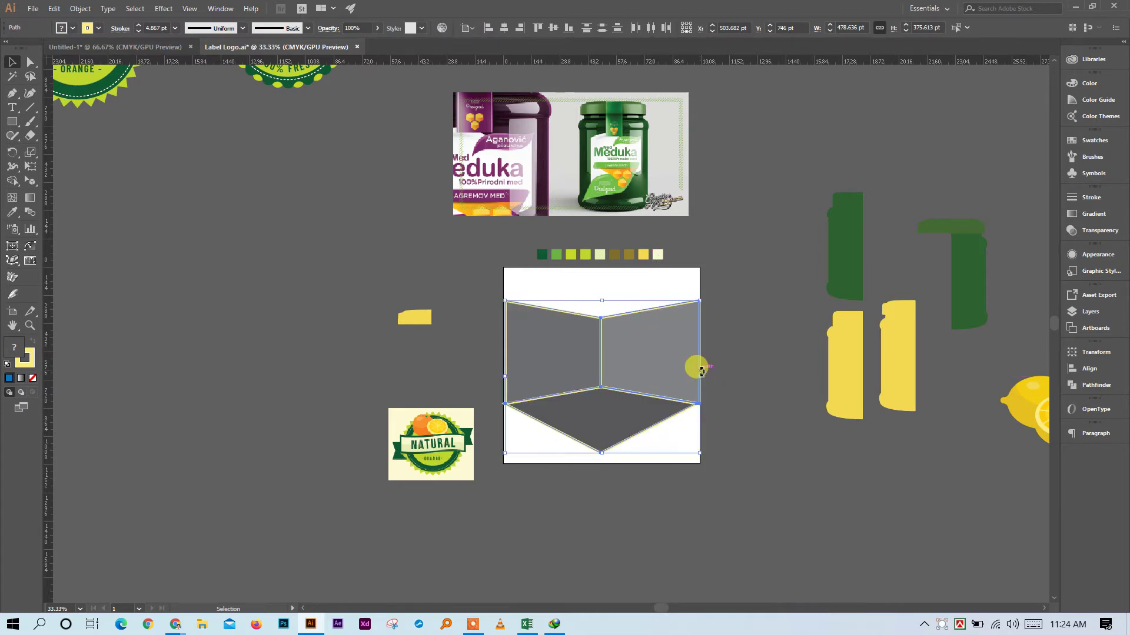
# Remove the yellow stroke from both grey walls and the floor, and deselect them
pyautogui.click(30, 62)
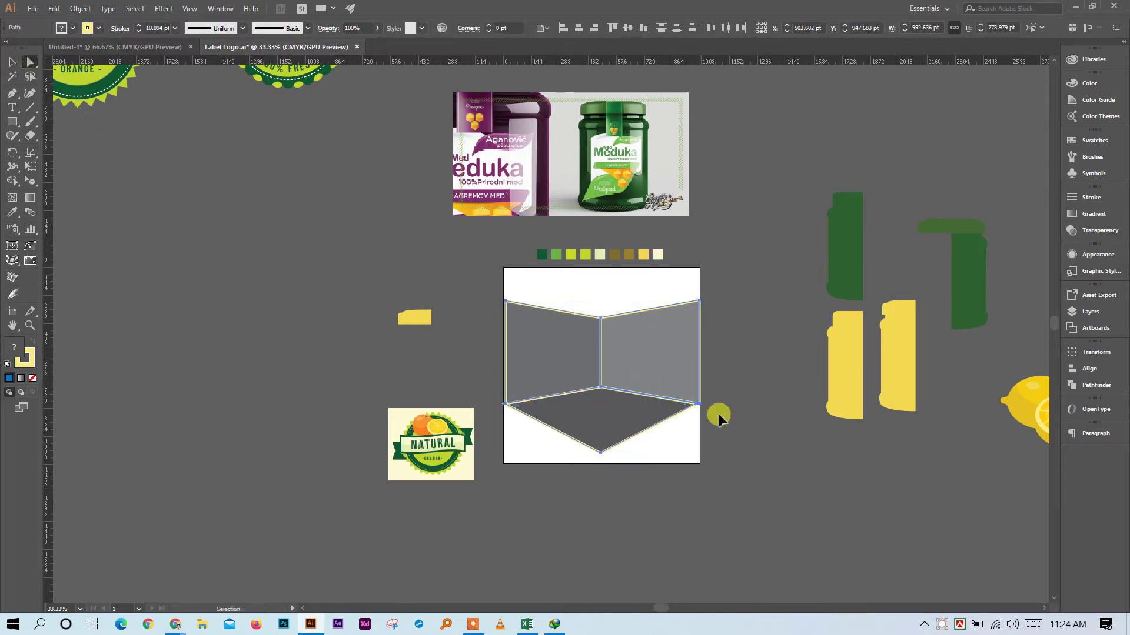
pyautogui.keyDown('ctrl'); pyautogui.click(718, 417); pyautogui.keyUp('ctrl')
pyautogui.click(717, 369)
pyautogui.hscroll(-2, 721, 374)
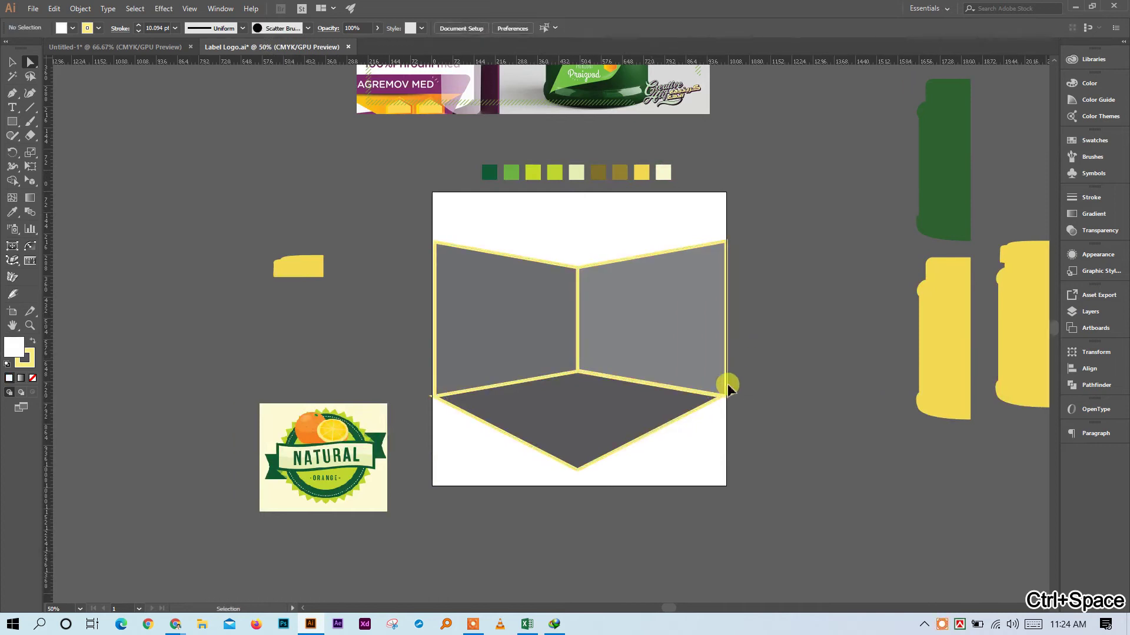
pyautogui.click(613, 405)
pyautogui.keyDown('ctrl'); pyautogui.click(537, 327); pyautogui.keyUp('ctrl')
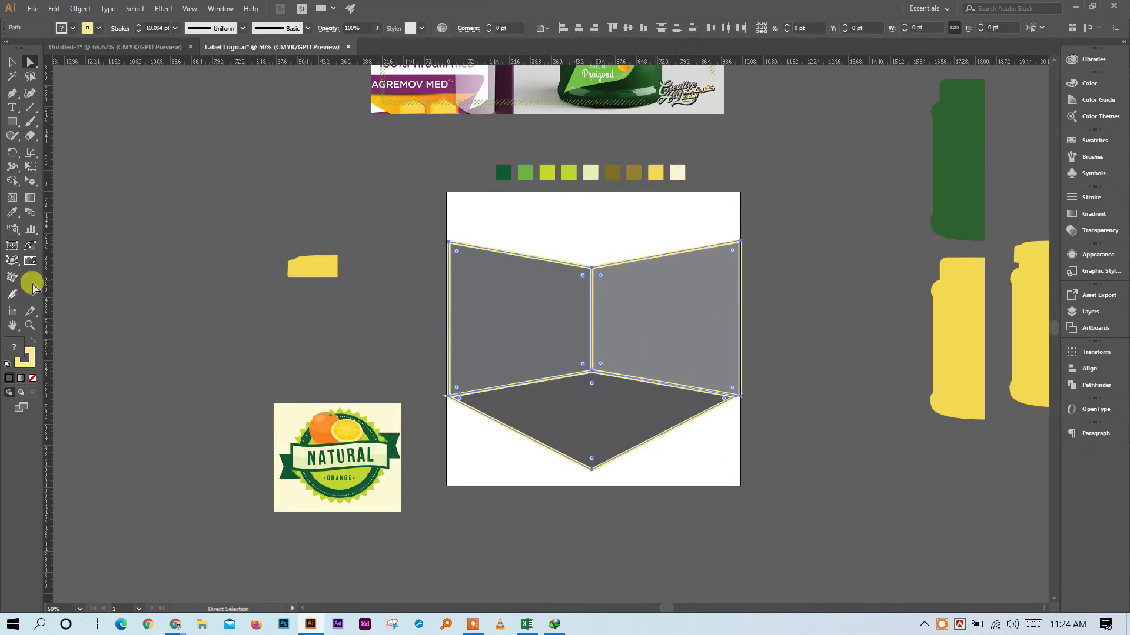
pyautogui.click(32, 378)
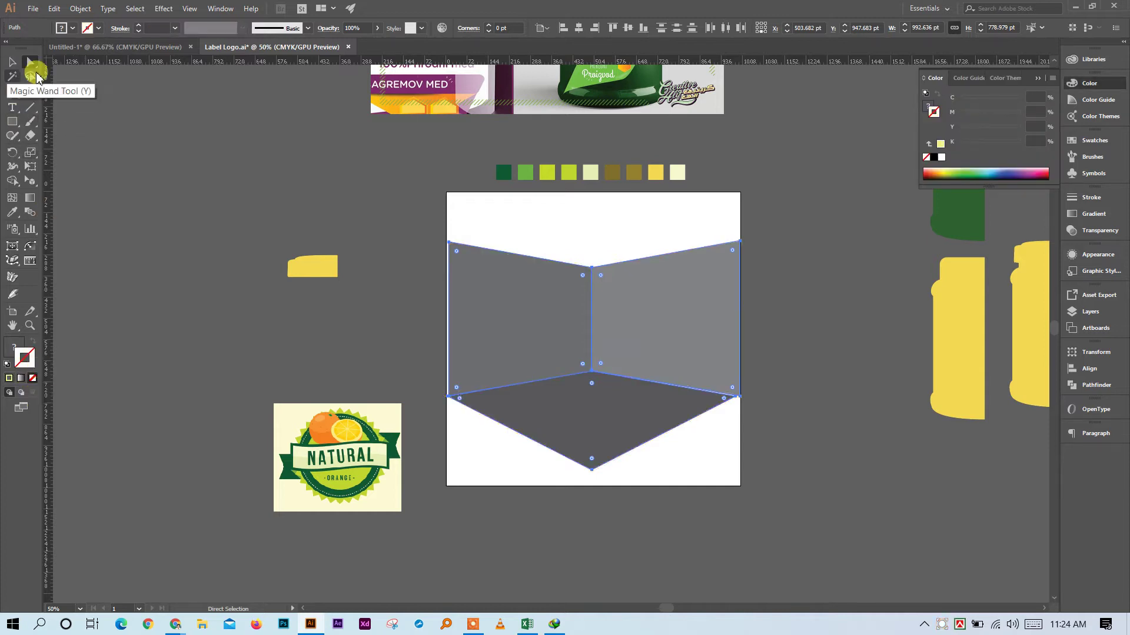
pyautogui.click(157, 183)
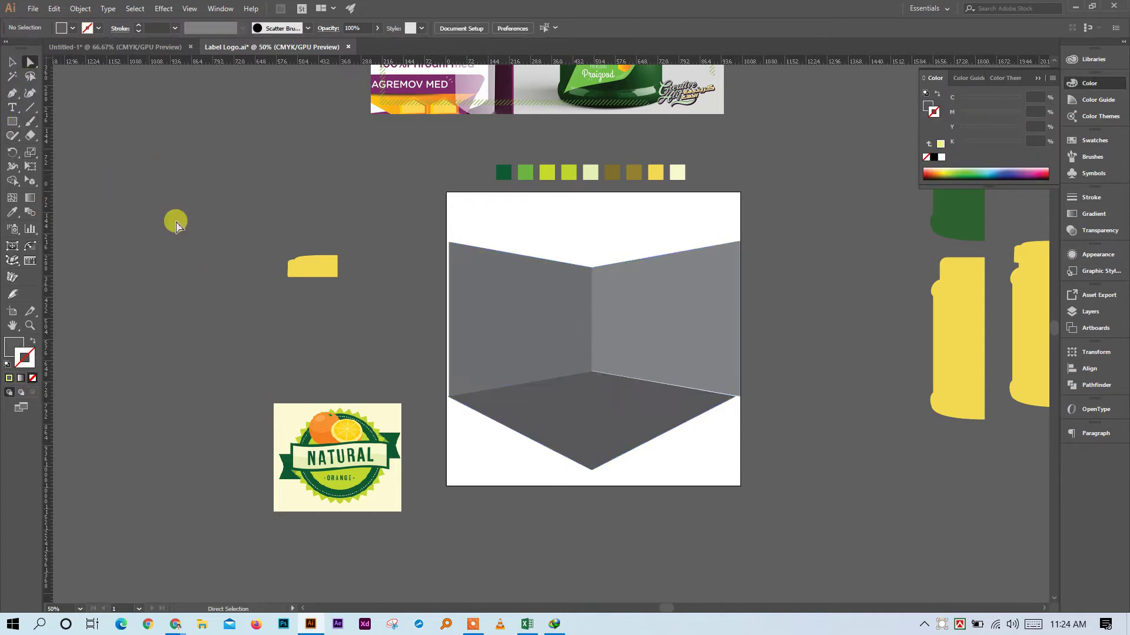
# Lasso the anchor points where both walls meet the floor at the inner corner and average them
pyautogui.click(31, 76)
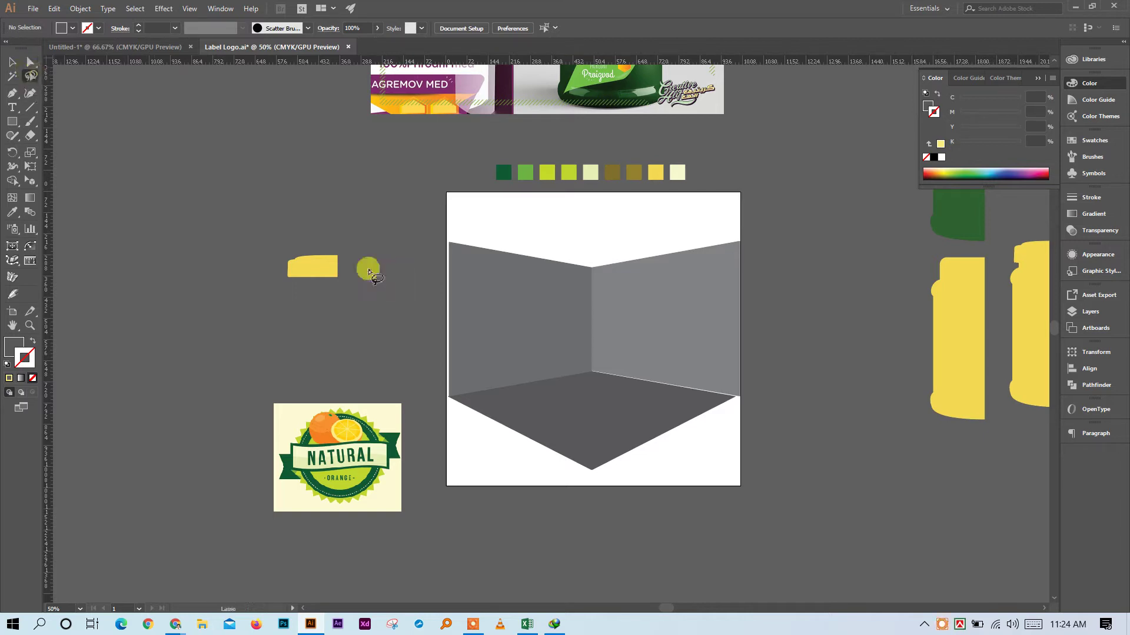
pyautogui.moveTo(605, 358)
pyautogui.mouseDown()
pyautogui.moveTo(583, 361)
pyautogui.moveTo(601, 380)
pyautogui.moveTo(590, 361)
pyautogui.moveTo(605, 359)
pyautogui.mouseUp()
pyautogui.rightClick(628, 322)
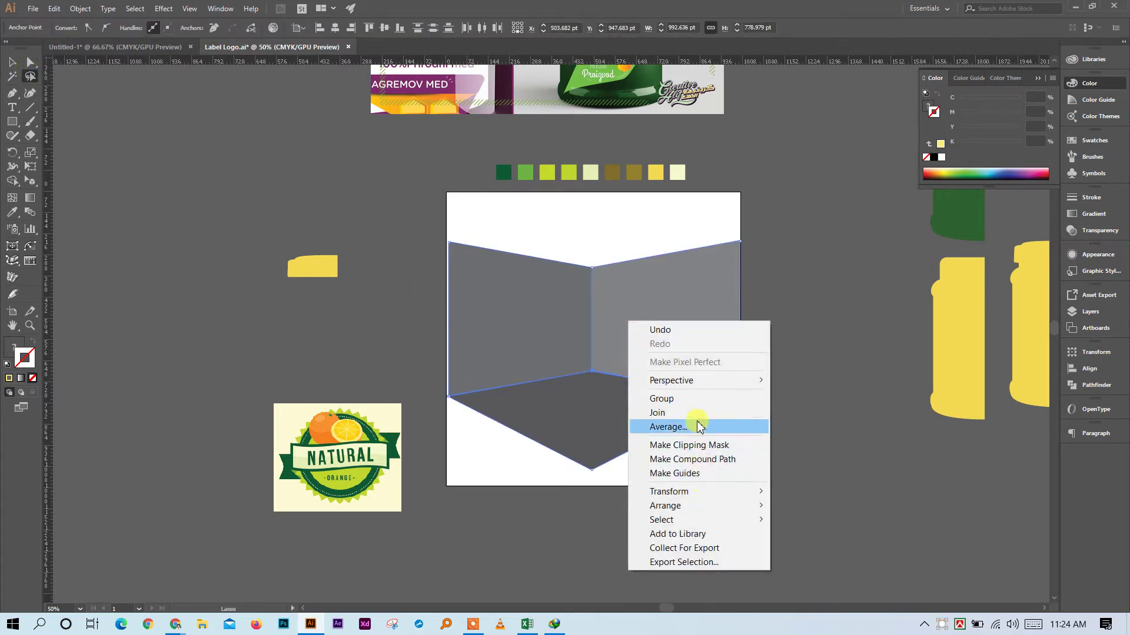
pyautogui.click(677, 425)
pyautogui.click(553, 207)
# Lasso the anchor points where the right wall meets the floor at the outer corner, average them, and deselect
pyautogui.moveTo(733, 383)
pyautogui.mouseDown()
pyautogui.moveTo(757, 396)
pyautogui.moveTo(752, 371)
pyautogui.mouseUp()
pyautogui.rightClick(772, 362)
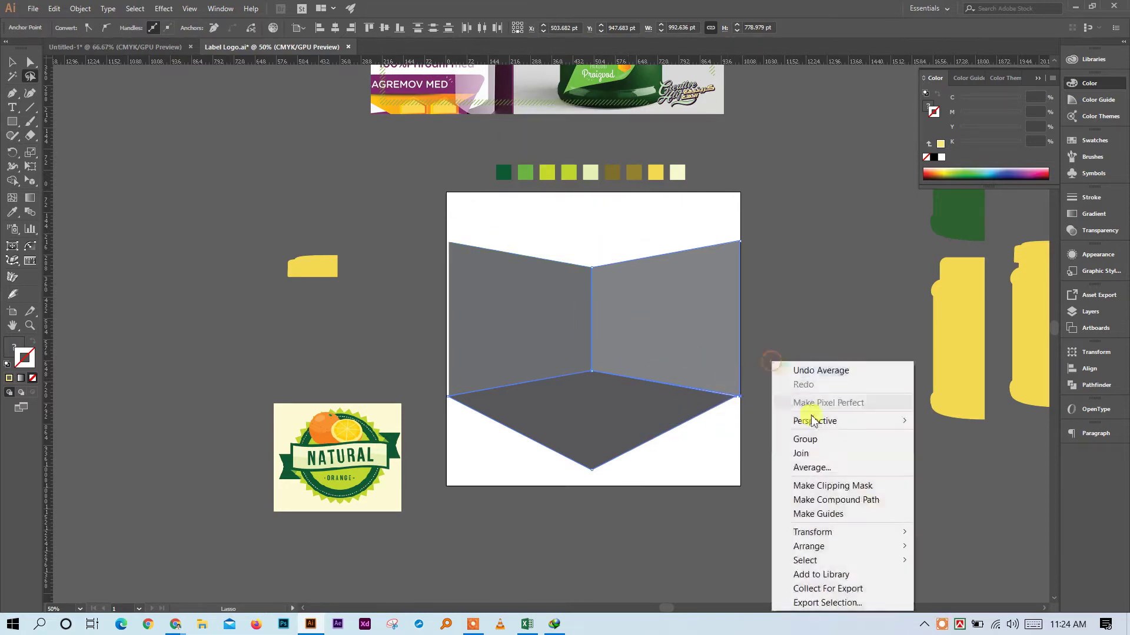
pyautogui.click(834, 474)
pyautogui.click(544, 207)
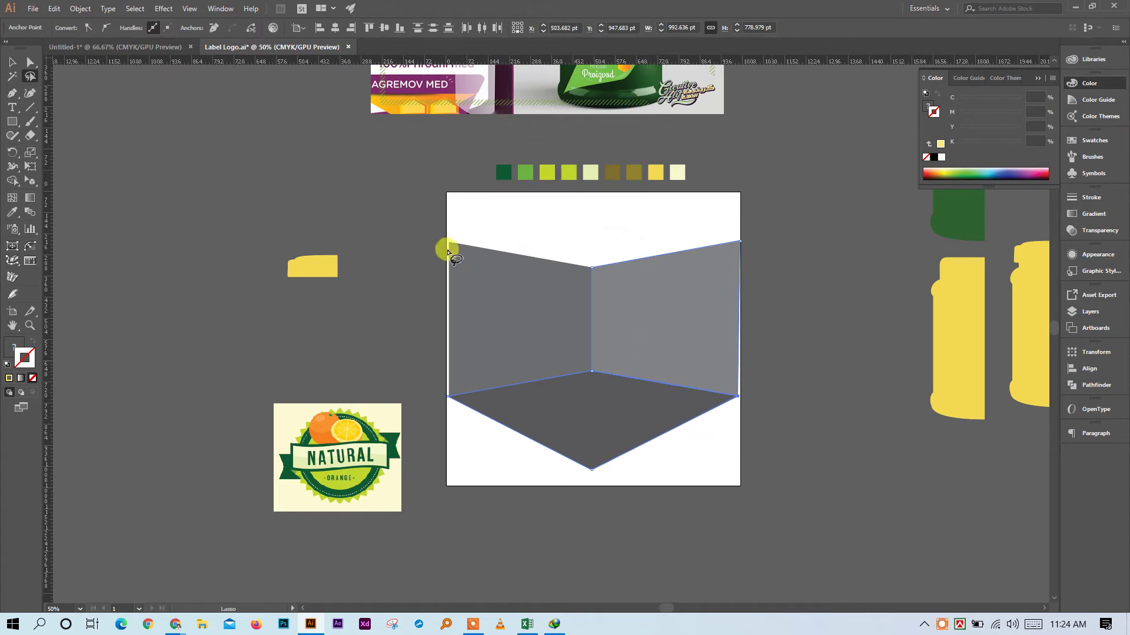
pyautogui.click(30, 61)
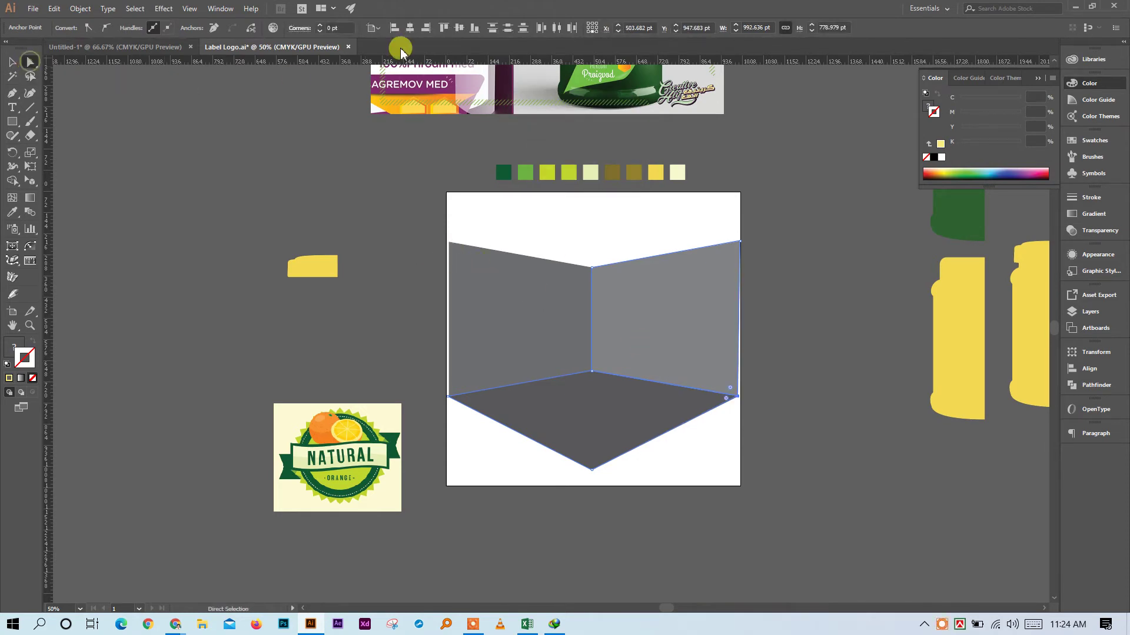
pyautogui.click(811, 430)
pyautogui.scroll(-2, 810, 447)
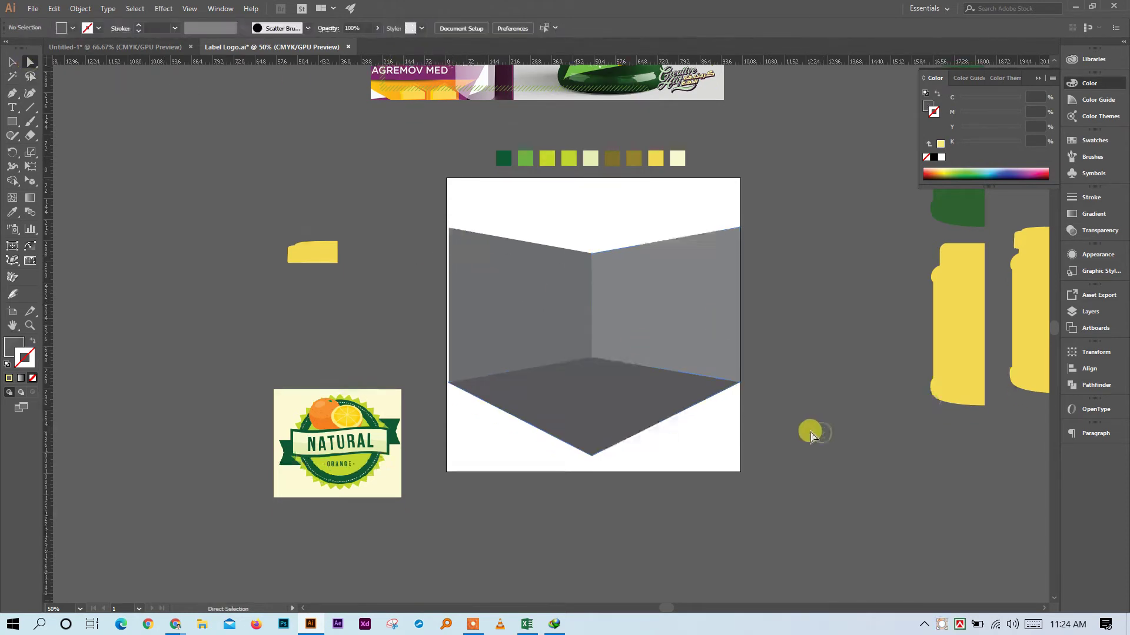
# Stretch the left wall's outer edge out to the artboard's left edge and deselect
pyautogui.hscroll(-3, 703, 418)
pyautogui.click(13, 61)
pyautogui.click(505, 203)
pyautogui.moveTo(505, 203)
pyautogui.mouseDown()
pyautogui.moveTo(494, 186)
pyautogui.moveTo(503, 195)
pyautogui.mouseUp()
pyautogui.click(857, 355)
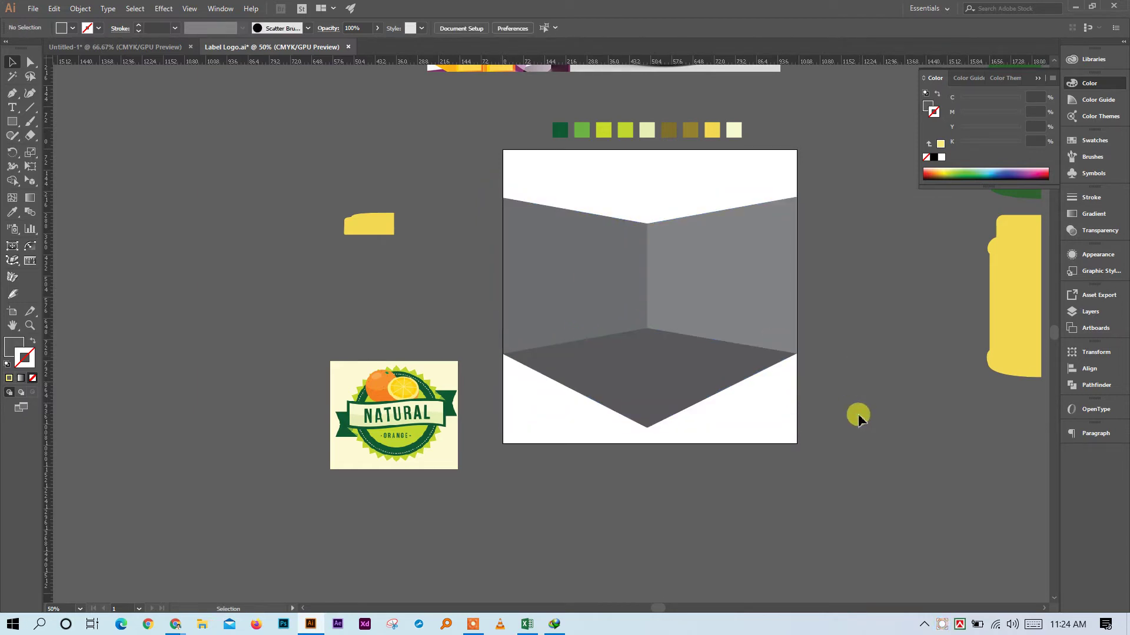
# Move the row of colour swatches and the Natural Orange badge farther left, away from the artboard
pyautogui.moveTo(769, 166); pyautogui.dragTo(487, 100)
pyautogui.moveTo(627, 133); pyautogui.dragTo(150, 133)
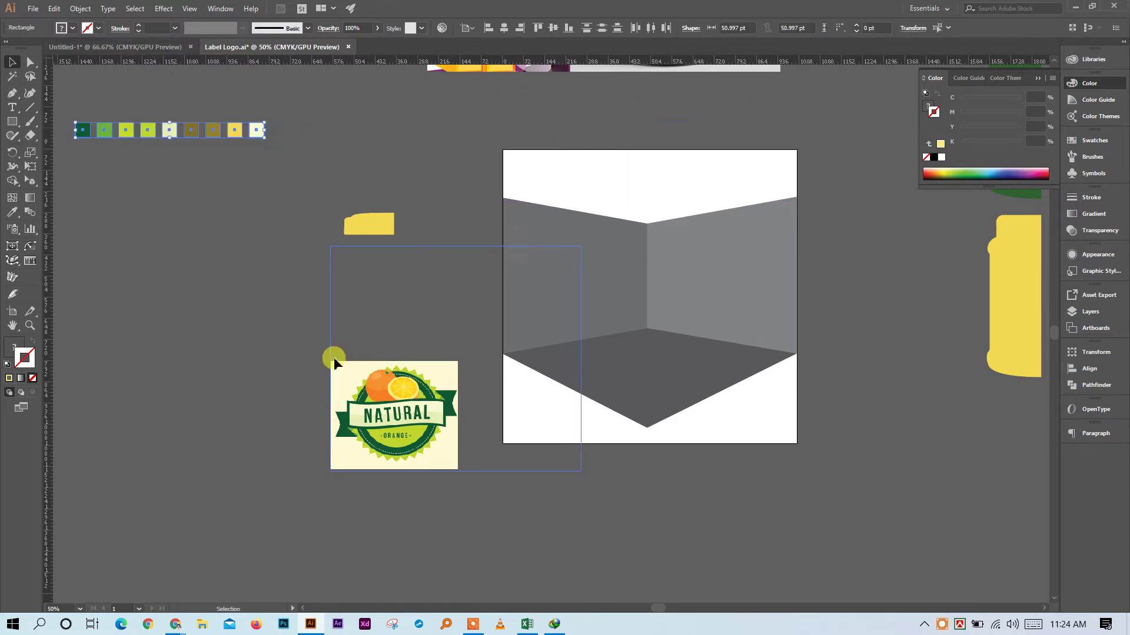
pyautogui.moveTo(447, 403); pyautogui.dragTo(208, 333)
pyautogui.click(871, 503)
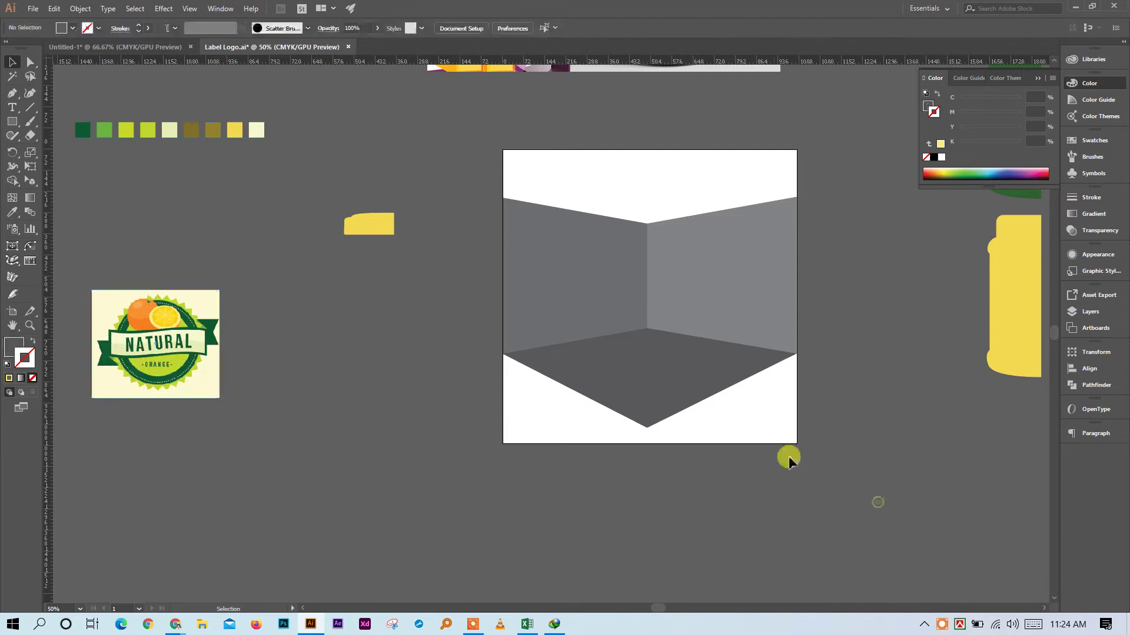
# Scale both walls and the floor up together to about 2216 by 1739 pt, positioned to cover the whole artboard, and deselect
pyautogui.click(618, 315)
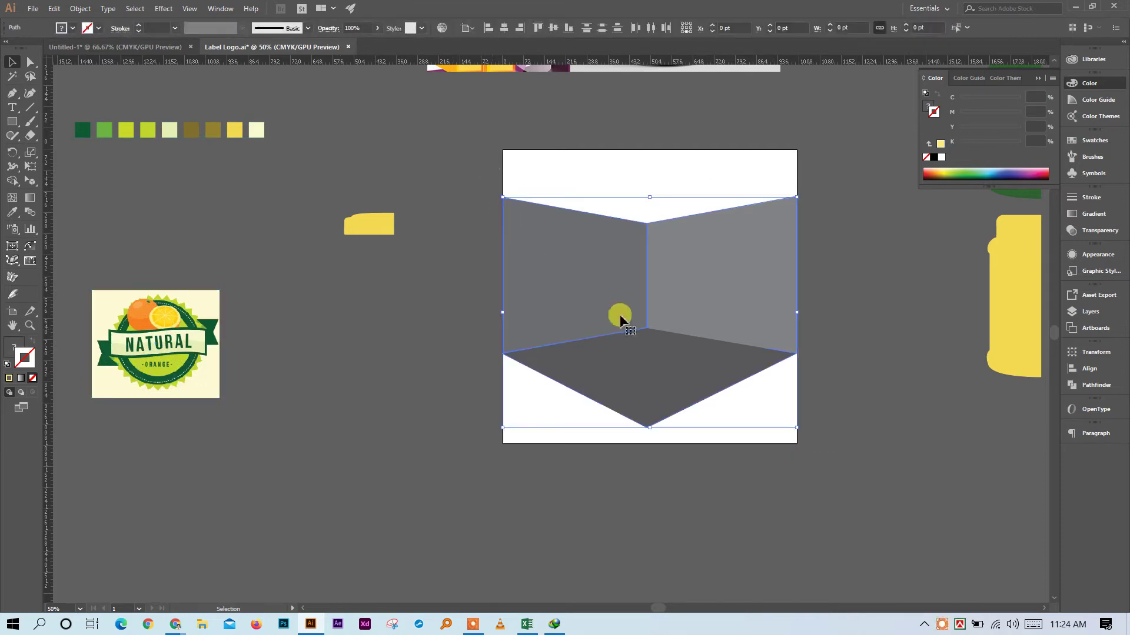
pyautogui.scroll(-3, 652, 374)
pyautogui.moveTo(651, 357); pyautogui.dragTo(652, 462)
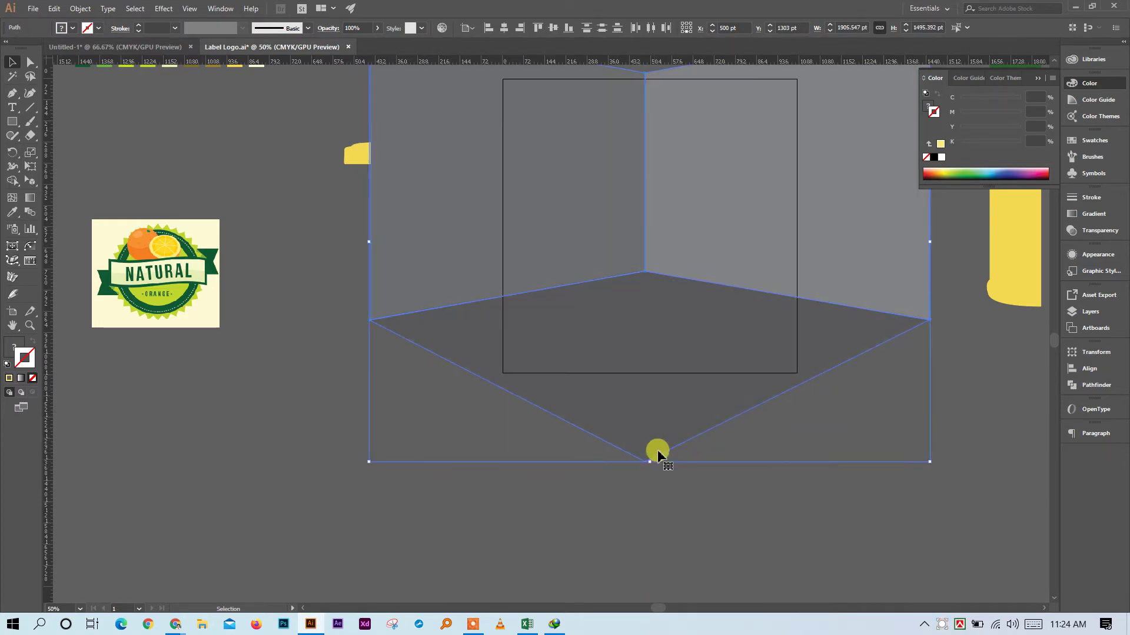
pyautogui.moveTo(672, 304); pyautogui.dragTo(671, 260)
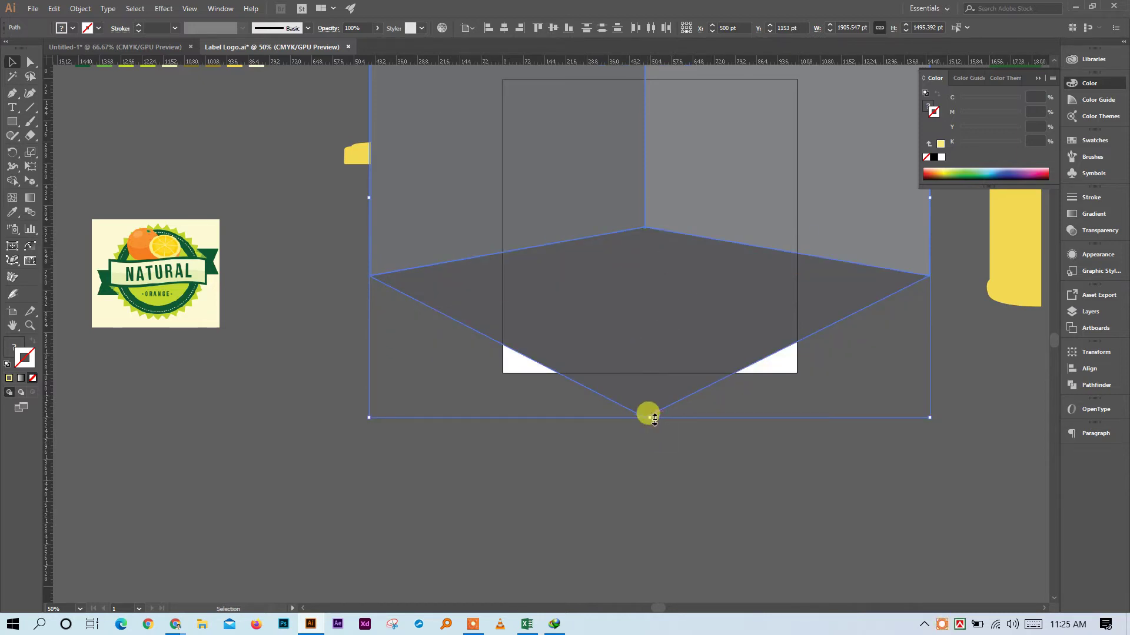
pyautogui.moveTo(654, 418); pyautogui.dragTo(655, 456)
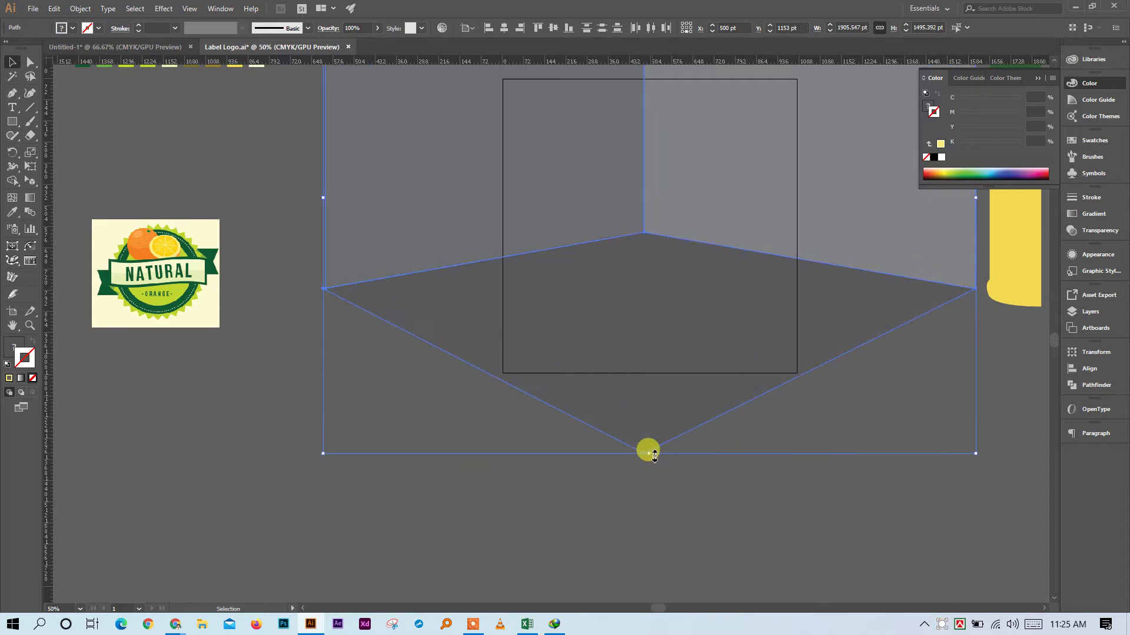
pyautogui.click(274, 371)
# Draw a 1000 by 1000 pt rectangle exactly over the artboard, in front of the room
pyautogui.click(11, 121)
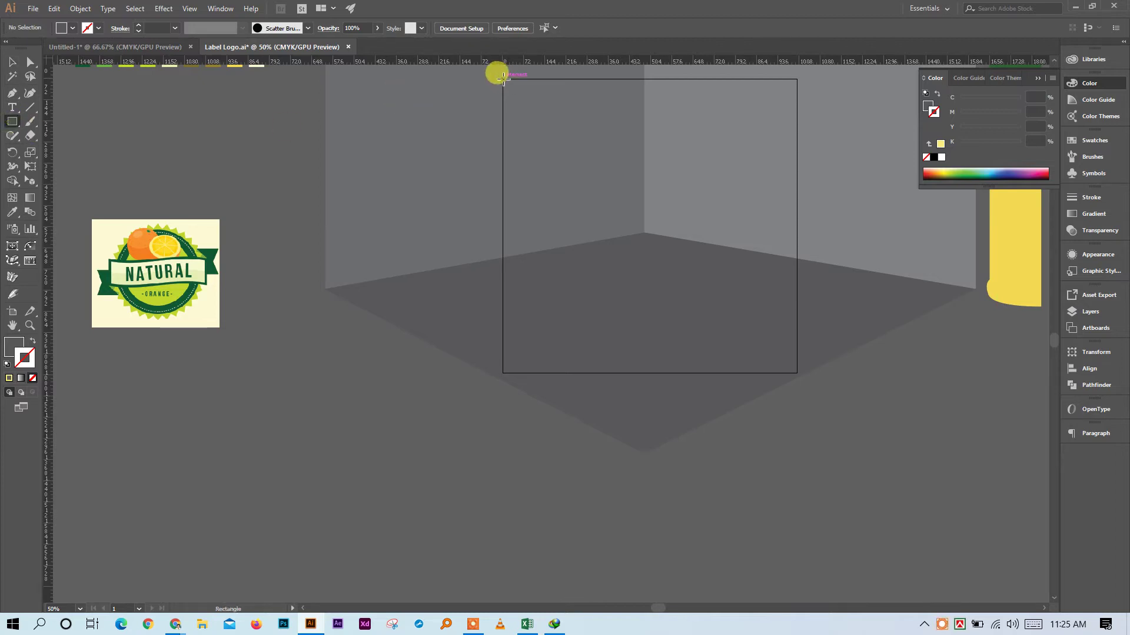
pyautogui.moveTo(504, 78); pyautogui.dragTo(798, 372)
pyautogui.click(12, 61)
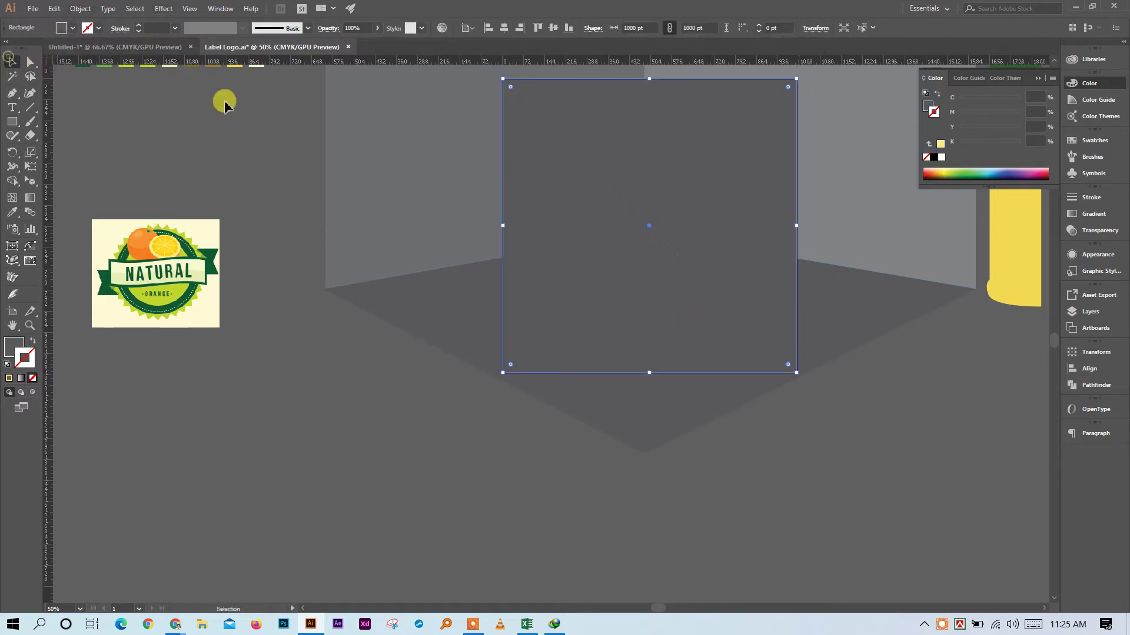
# Select the rectangle with both walls and the floor and make a clipping mask
pyautogui.keyDown('shift'); pyautogui.click(824, 297); pyautogui.keyUp('shift')
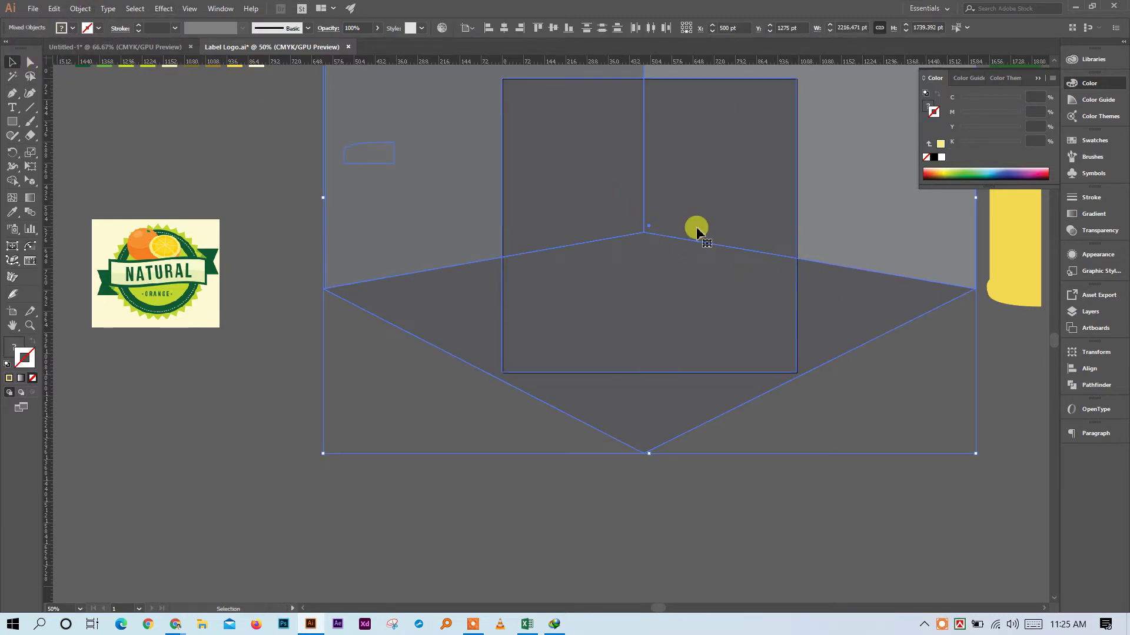
pyautogui.click(281, 132)
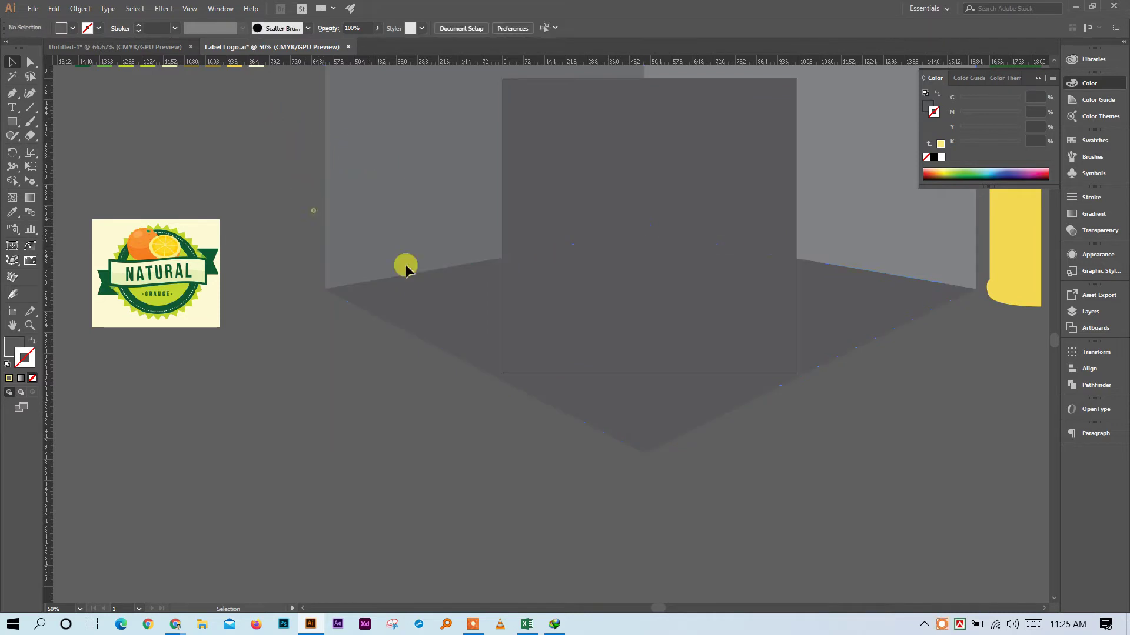
pyautogui.moveTo(802, 361); pyautogui.dragTo(857, 373)
pyautogui.rightClick(679, 237)
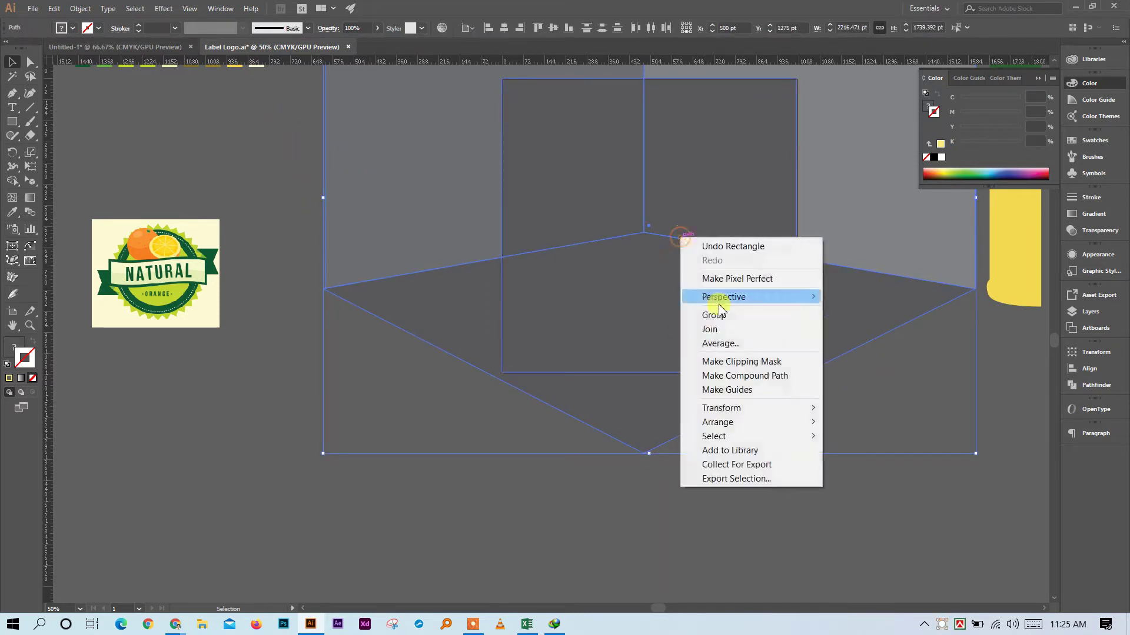
pyautogui.click(757, 361)
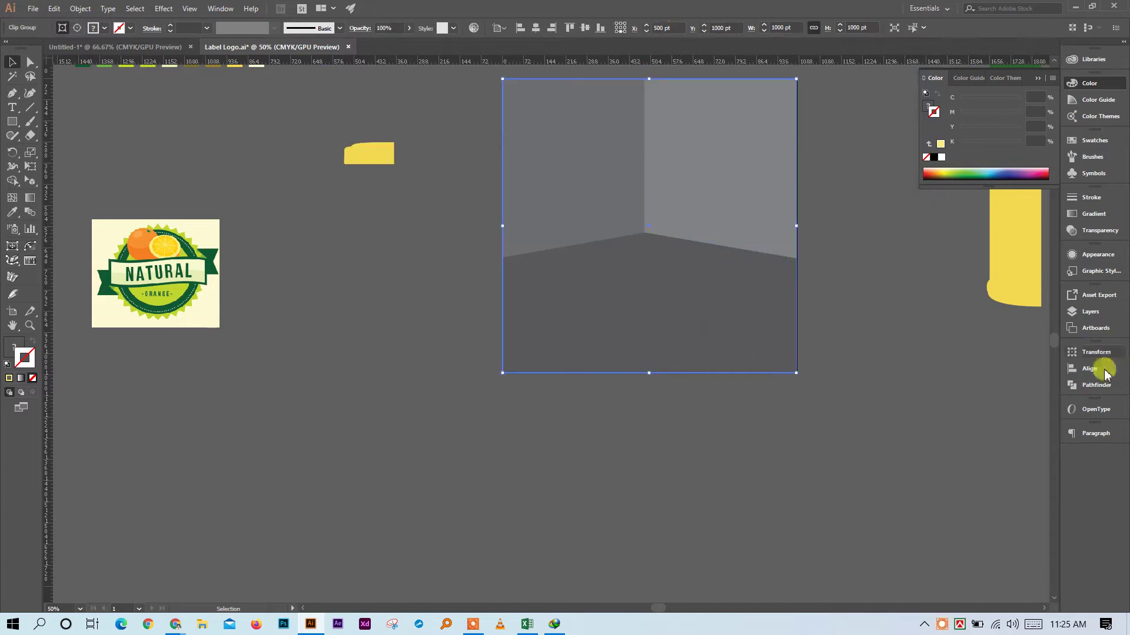
# Crop the clipped room to its visible area with the Pathfinder Crop operation and deselect it
pyautogui.click(1097, 388)
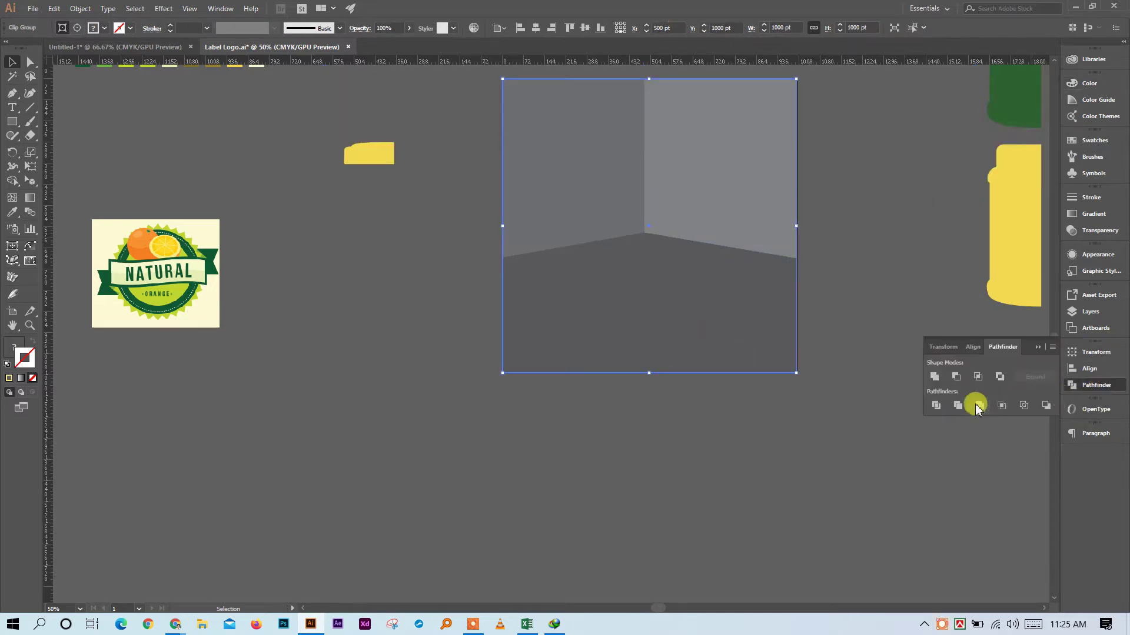
pyautogui.click(1002, 406)
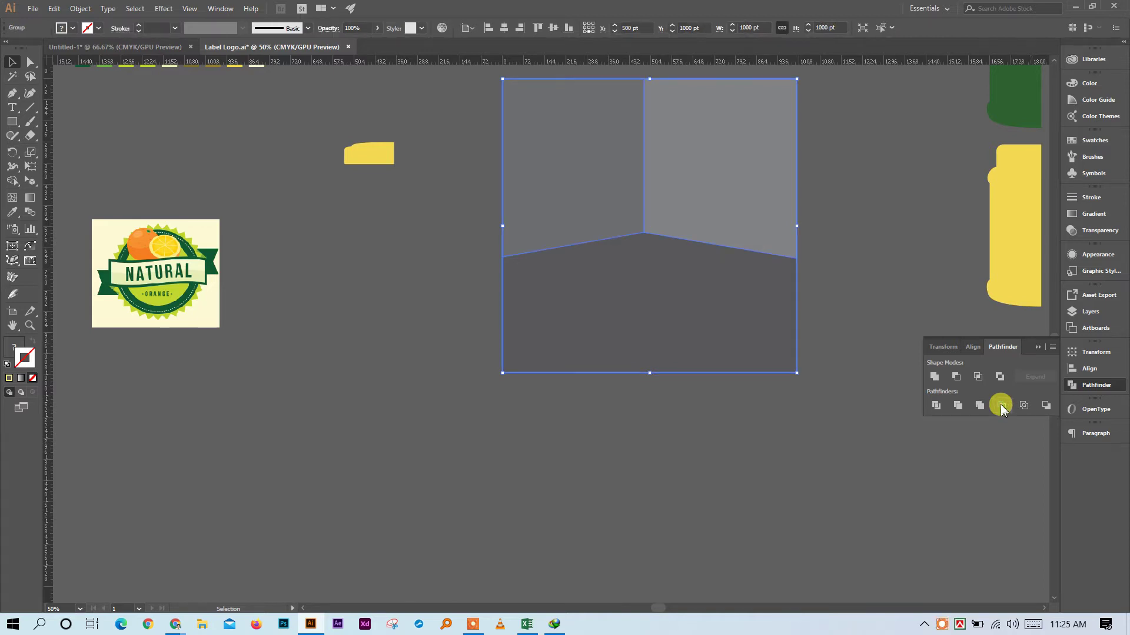
pyautogui.click(822, 313)
pyautogui.hscroll(3, 742, 406)
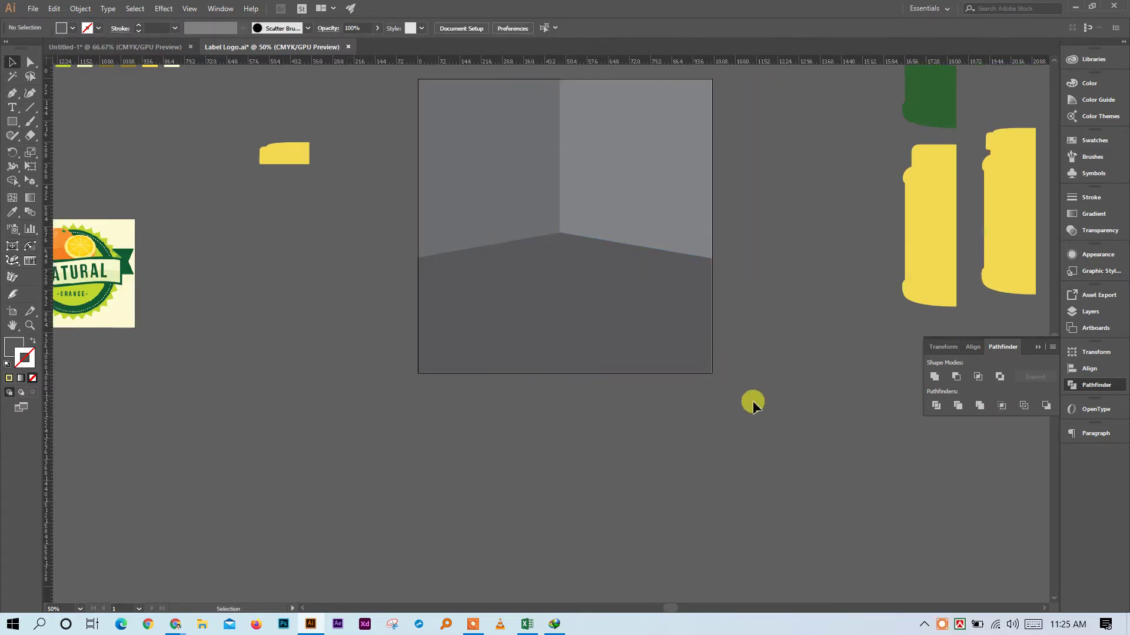
pyautogui.scroll(3, 753, 401)
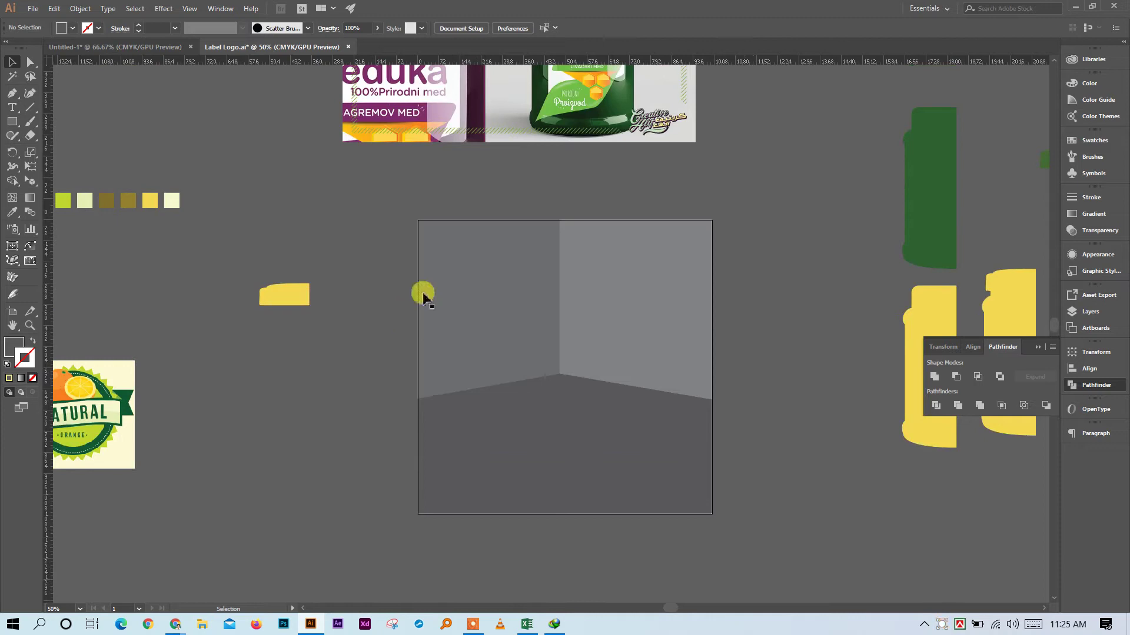
# Examine the green and yellow jar profiles and the lid shape beside the artboard
pyautogui.click(906, 252)
pyautogui.click(835, 257)
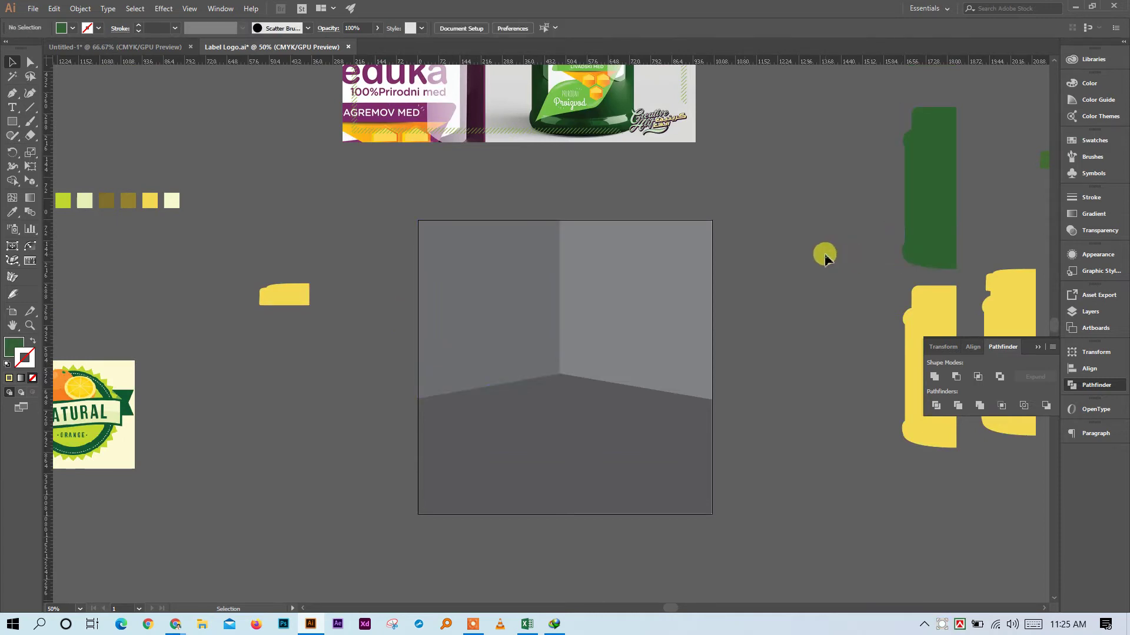
pyautogui.hotkey('ctrl', '-')
pyautogui.hotkey('ctrl', '-')
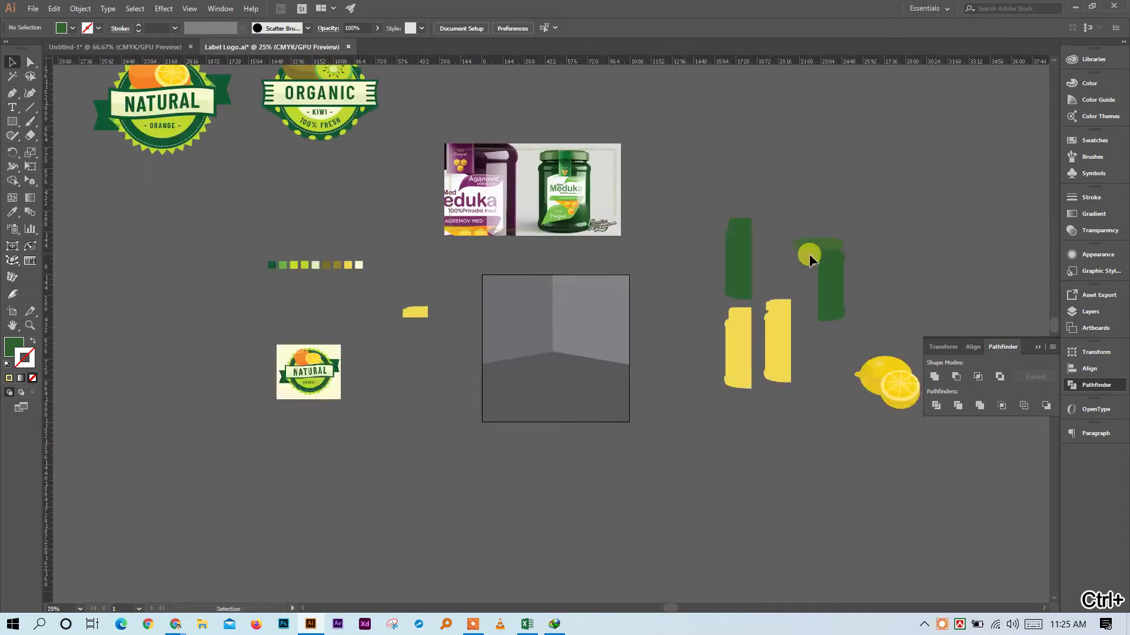
pyautogui.hscroll(2, 720, 355)
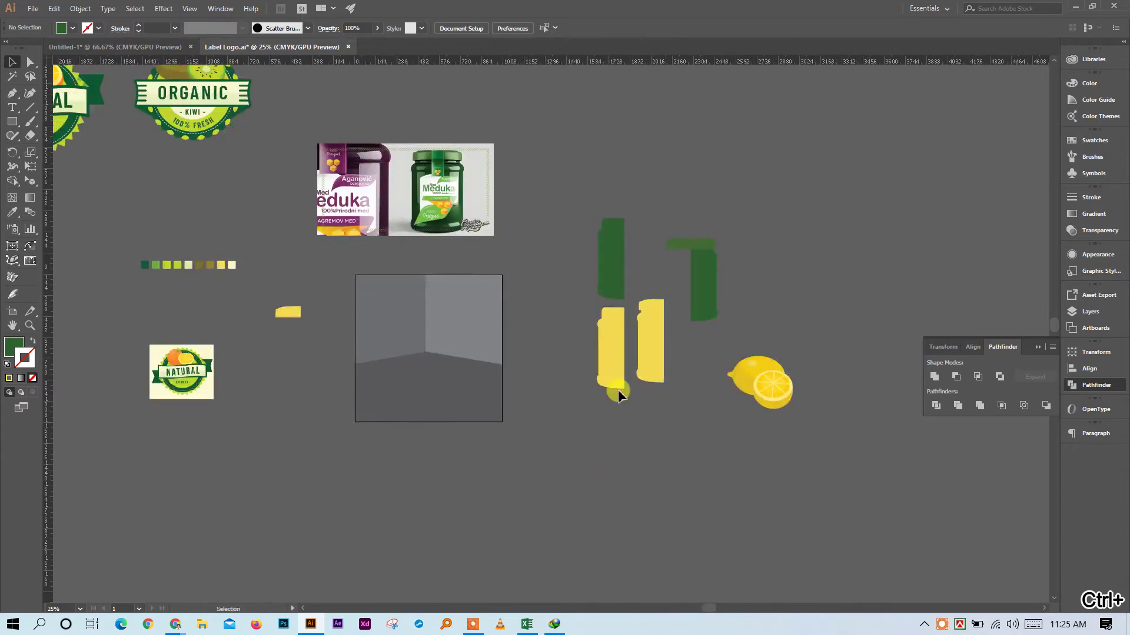
pyautogui.click(609, 279)
pyautogui.click(610, 346)
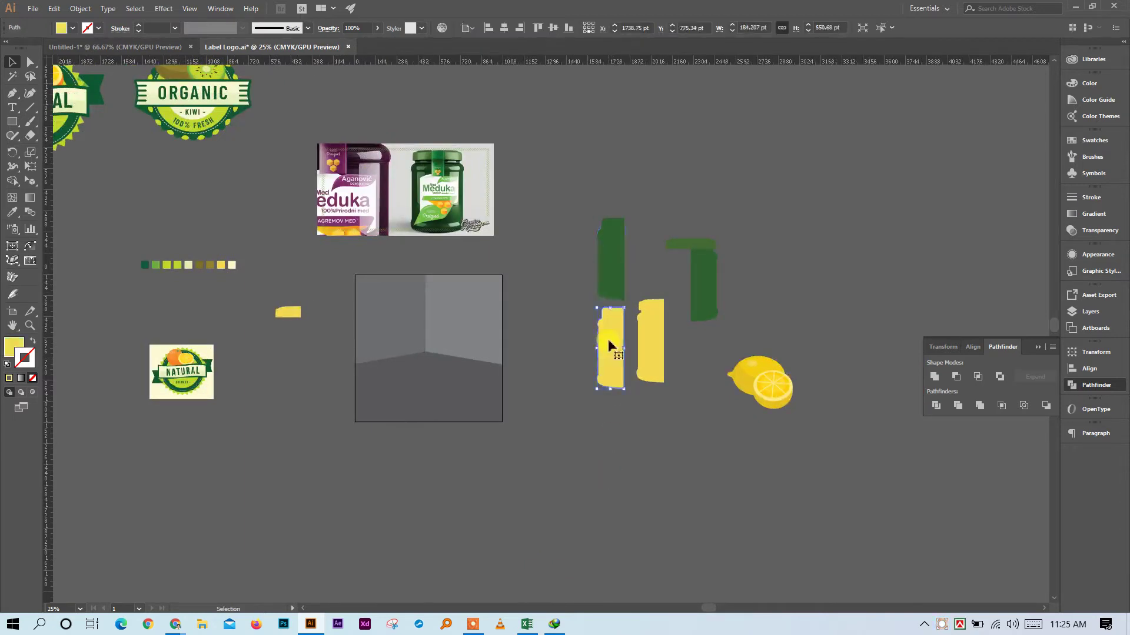
pyautogui.click(708, 243)
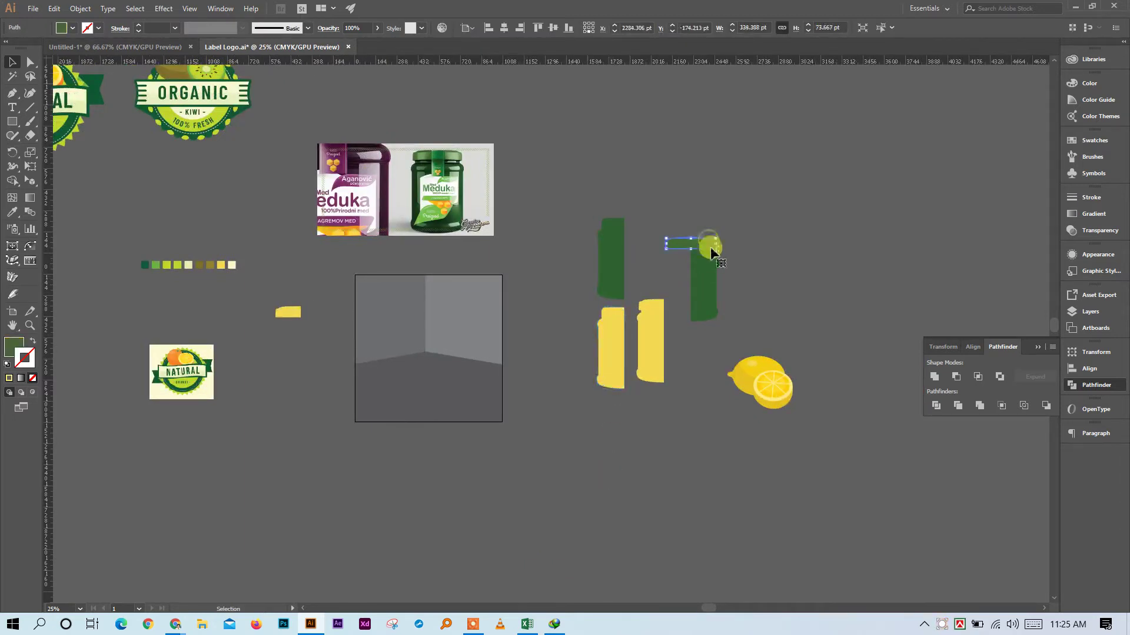
pyautogui.click(659, 250)
# Start a previewed 3D Revolve effect on the dark green jar profile that overlaps the lid shape
pyautogui.click(572, 327)
pyautogui.click(540, 337)
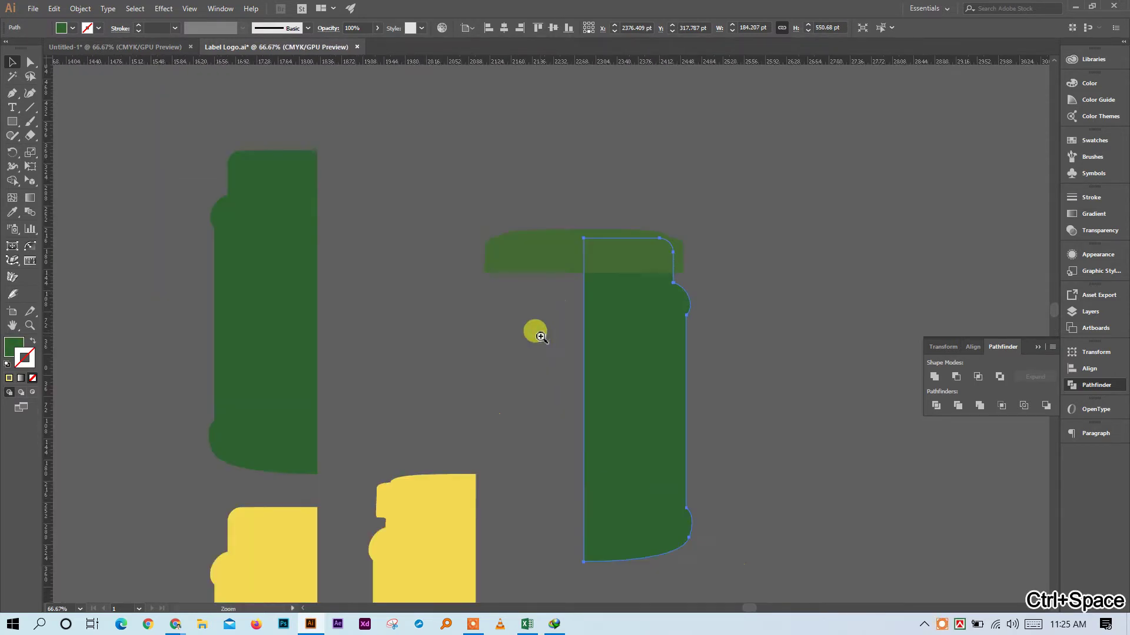
pyautogui.click(544, 252)
pyautogui.click(615, 349)
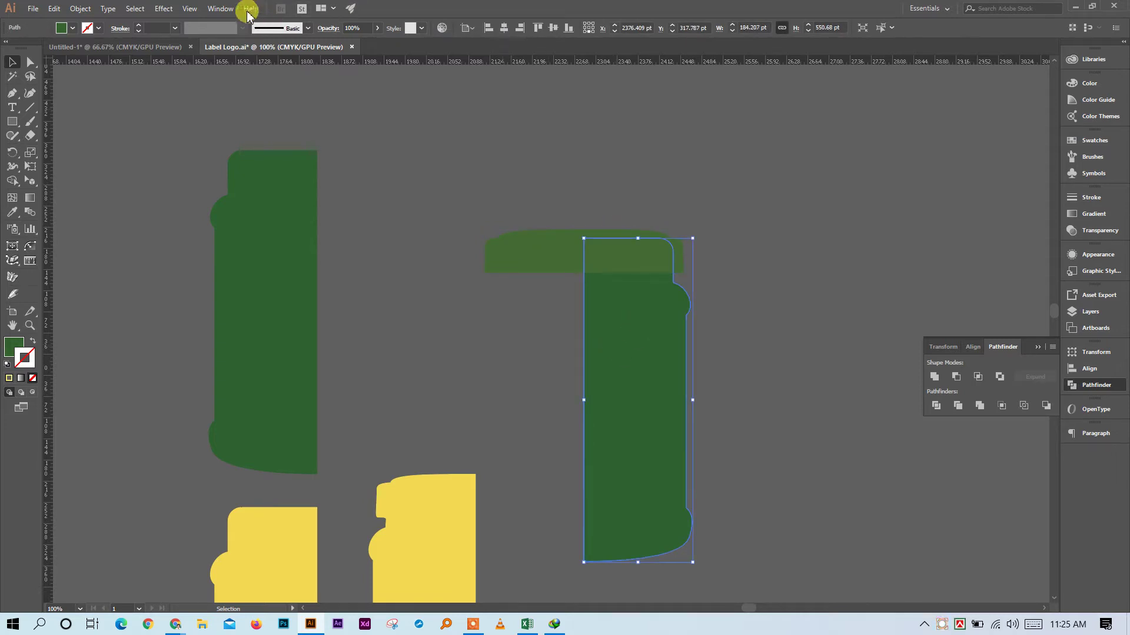
pyautogui.click(164, 8)
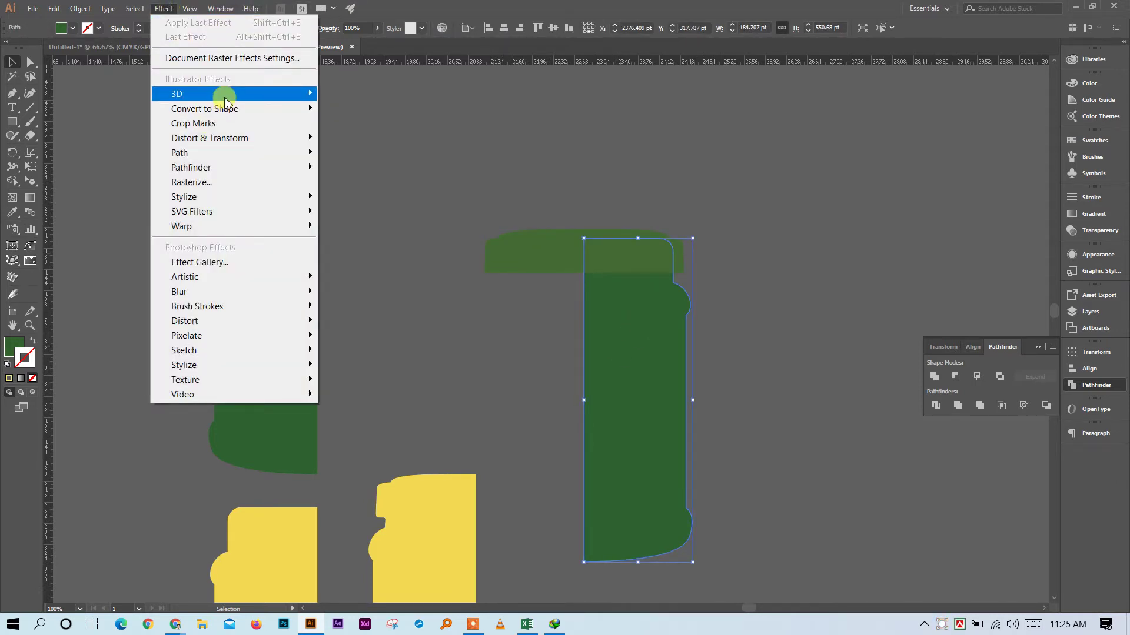
pyautogui.moveTo(339, 94)
pyautogui.click(373, 109)
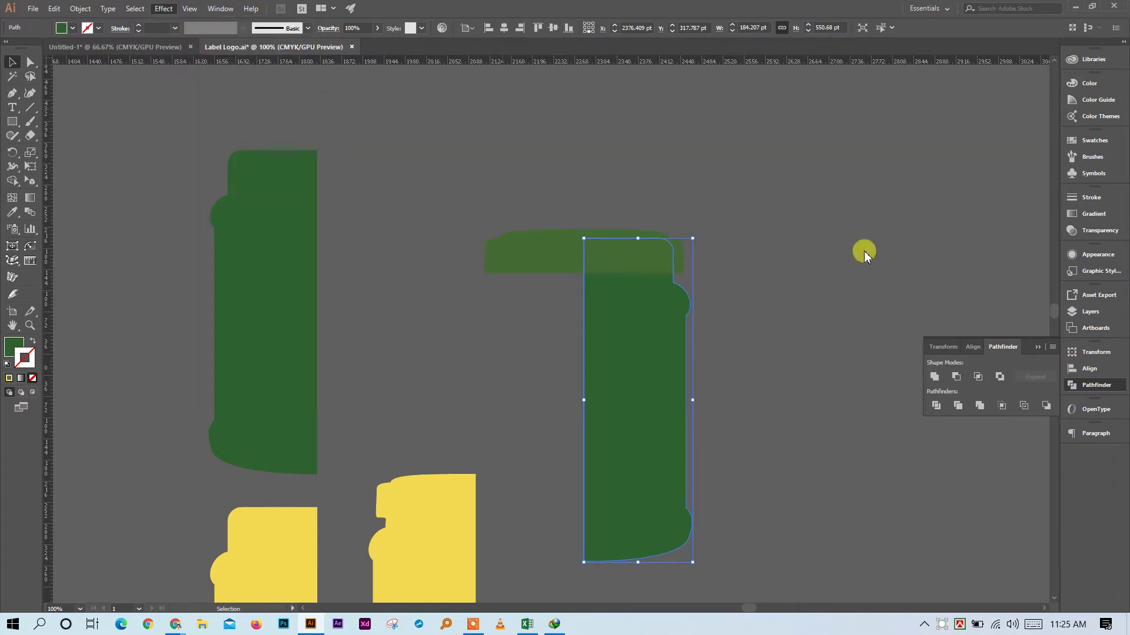
pyautogui.click(697, 390)
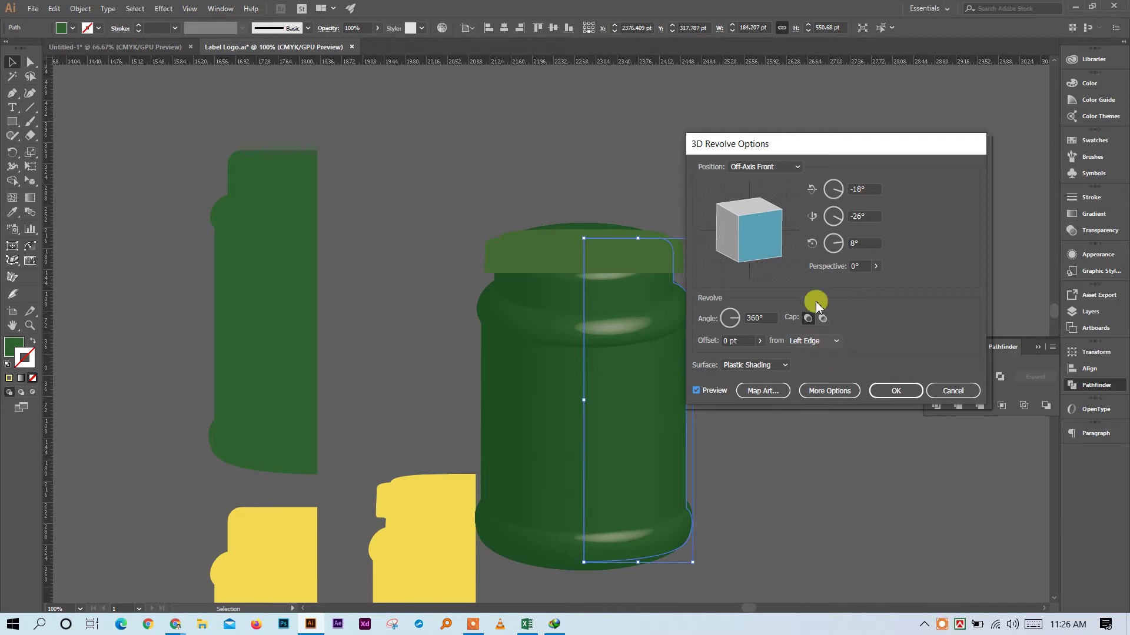
# Set the revolved jar to a custom rotation of -16°, 0° and 0° so it faces straight forward
pyautogui.click(789, 168)
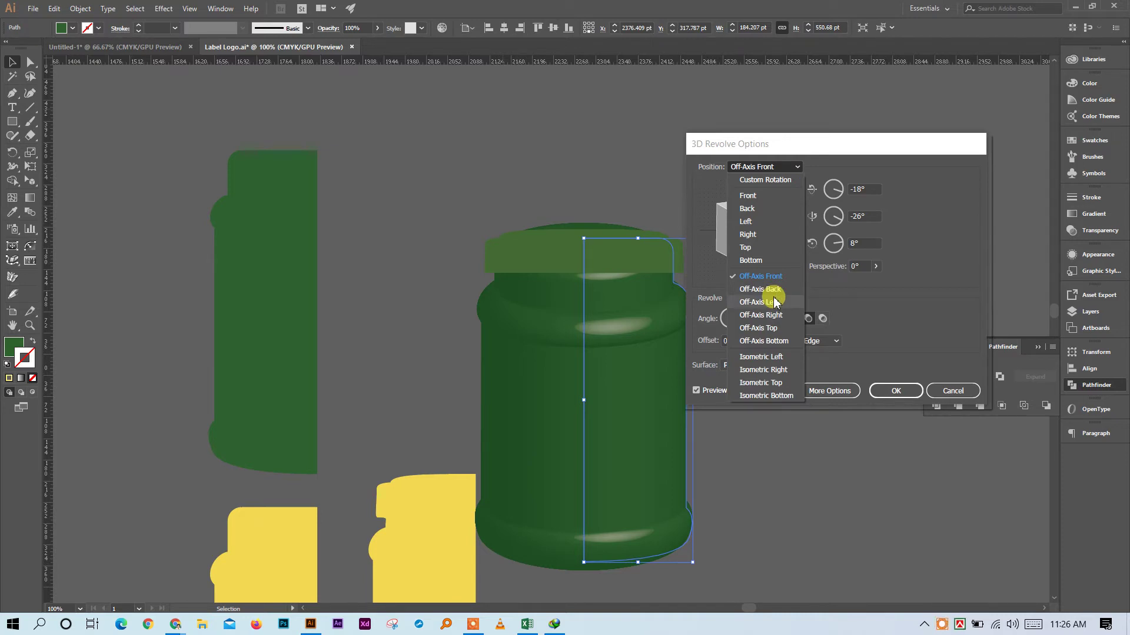
pyautogui.click(943, 203)
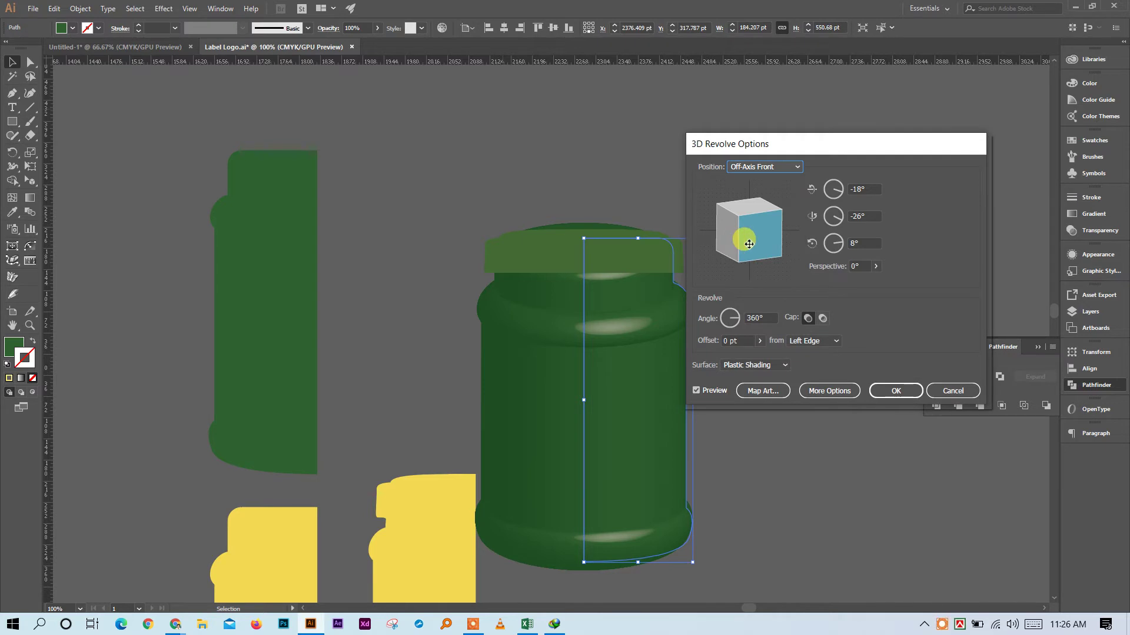
pyautogui.moveTo(738, 239); pyautogui.dragTo(722, 238)
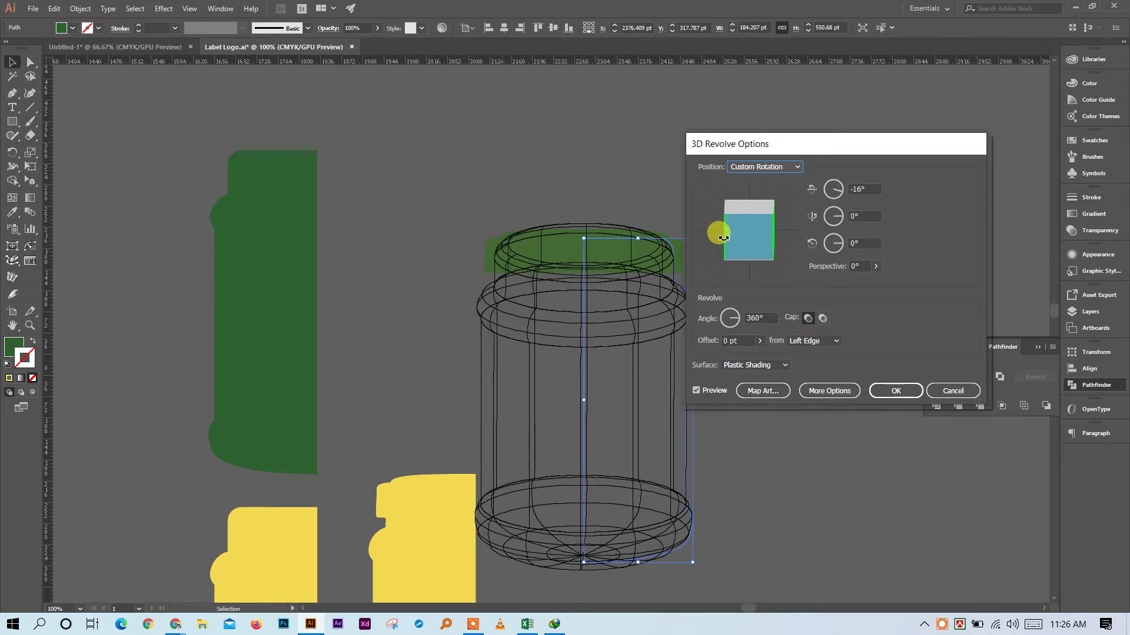
pyautogui.click(772, 240)
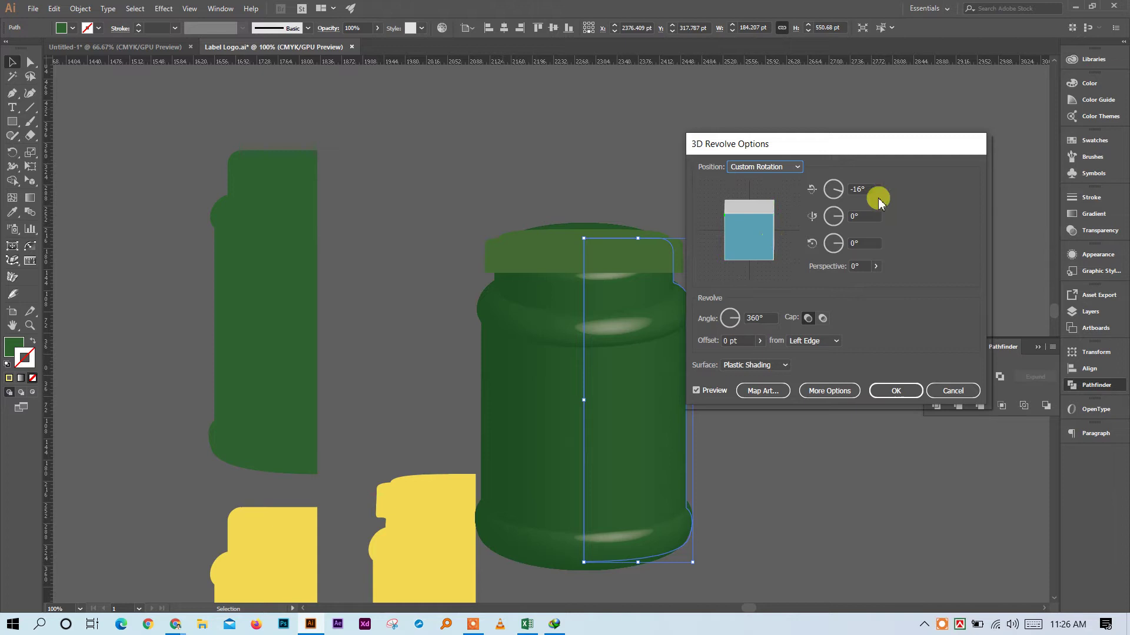
# Reduce the revolved jar's X-axis rotation to -5°, apply the 3D Revolve effect and deselect the jar
pyautogui.moveTo(747, 214); pyautogui.dragTo(747, 211)
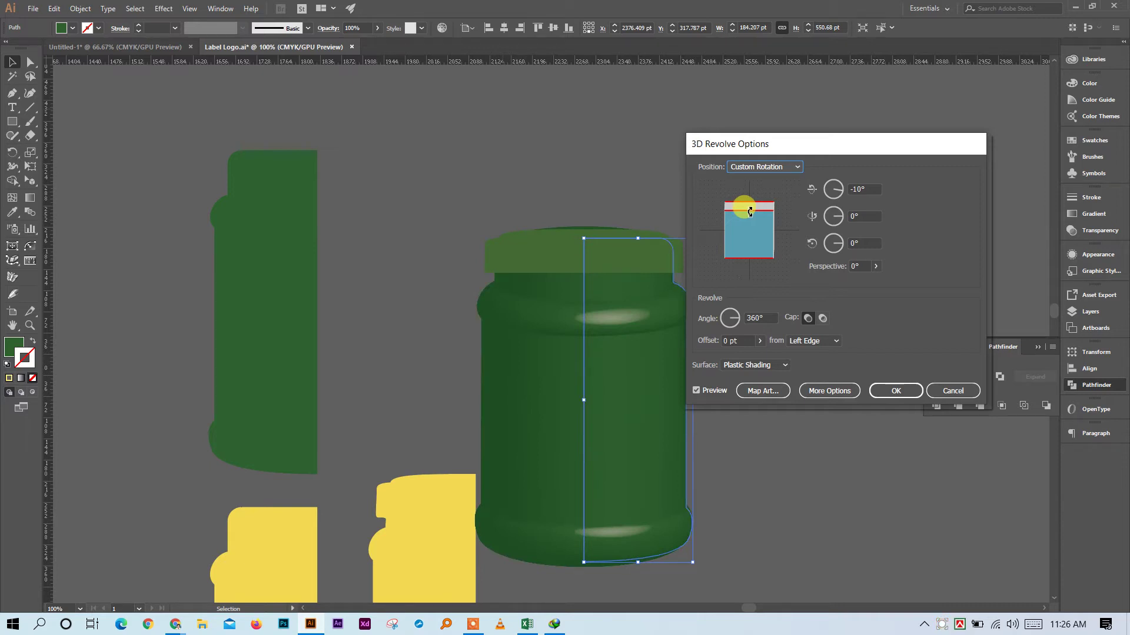
pyautogui.moveTo(750, 212); pyautogui.dragTo(751, 209)
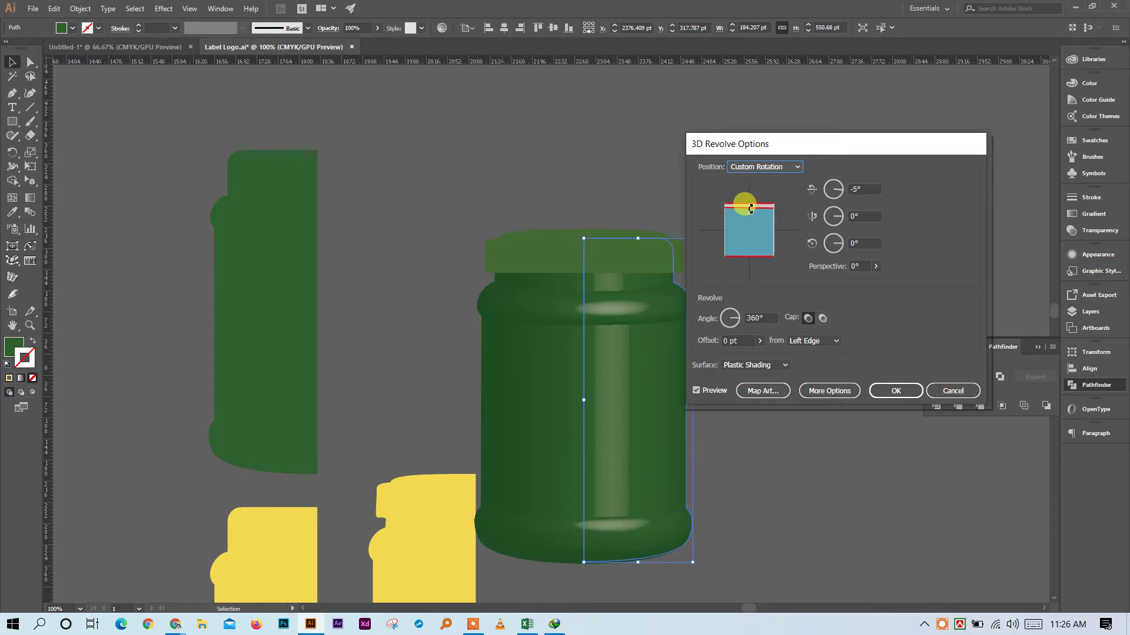
pyautogui.click(896, 390)
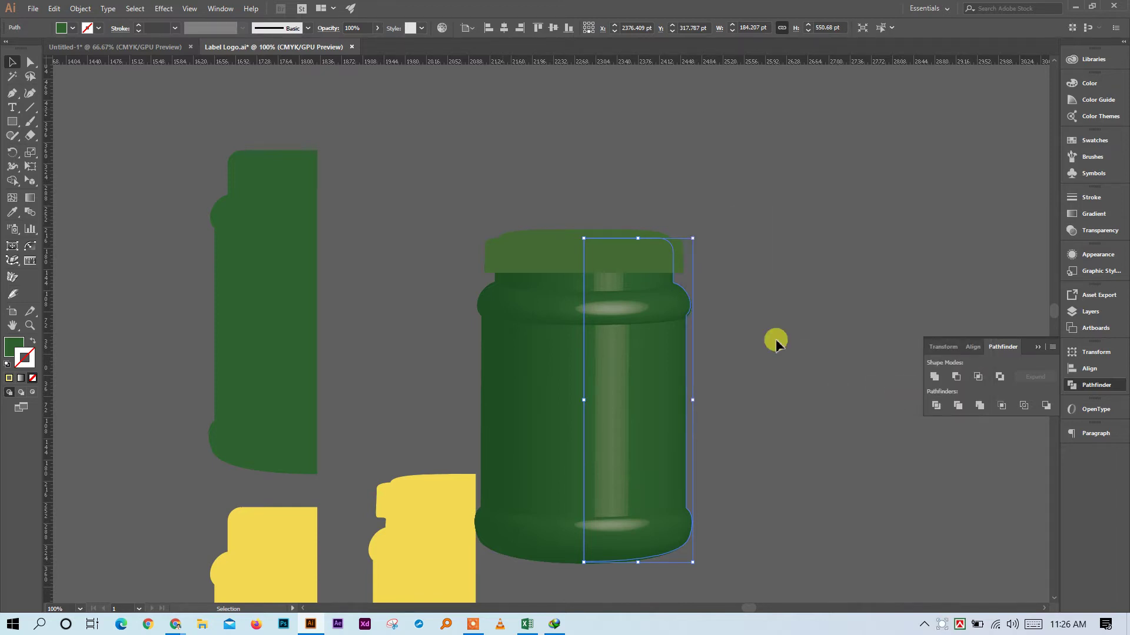
pyautogui.click(768, 303)
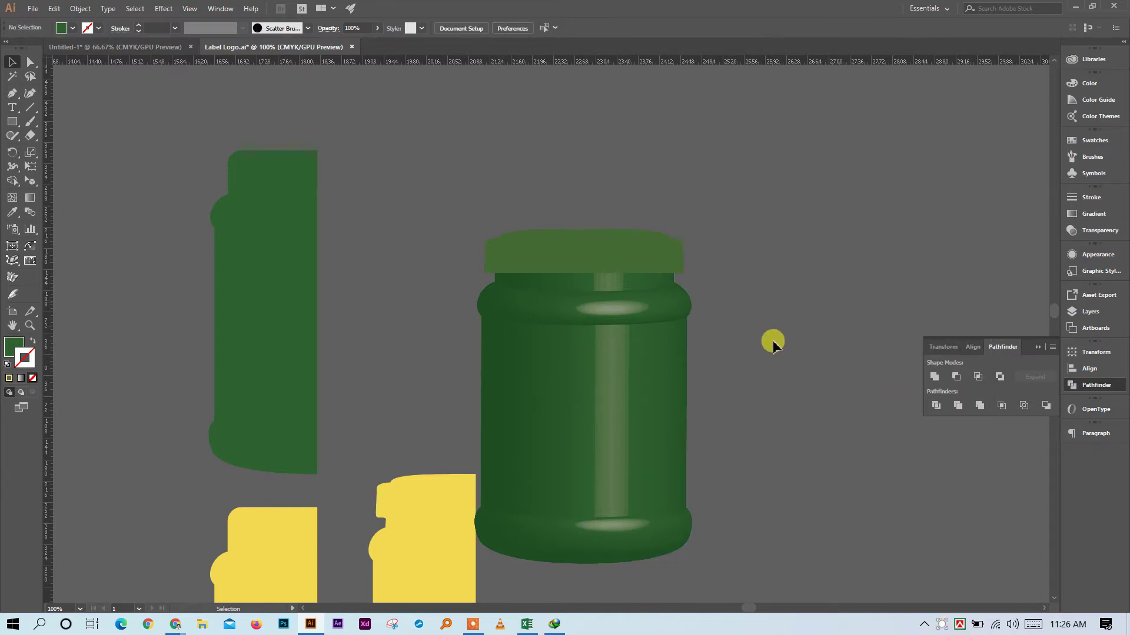
# Add a vertical guide and centre it horizontally on the green lid shape above the jar
pyautogui.scroll(1, 789, 344)
pyautogui.scroll(-5, 784, 351)
pyautogui.hscroll(-1, 785, 356)
pyautogui.hscroll(-1, 785, 356)
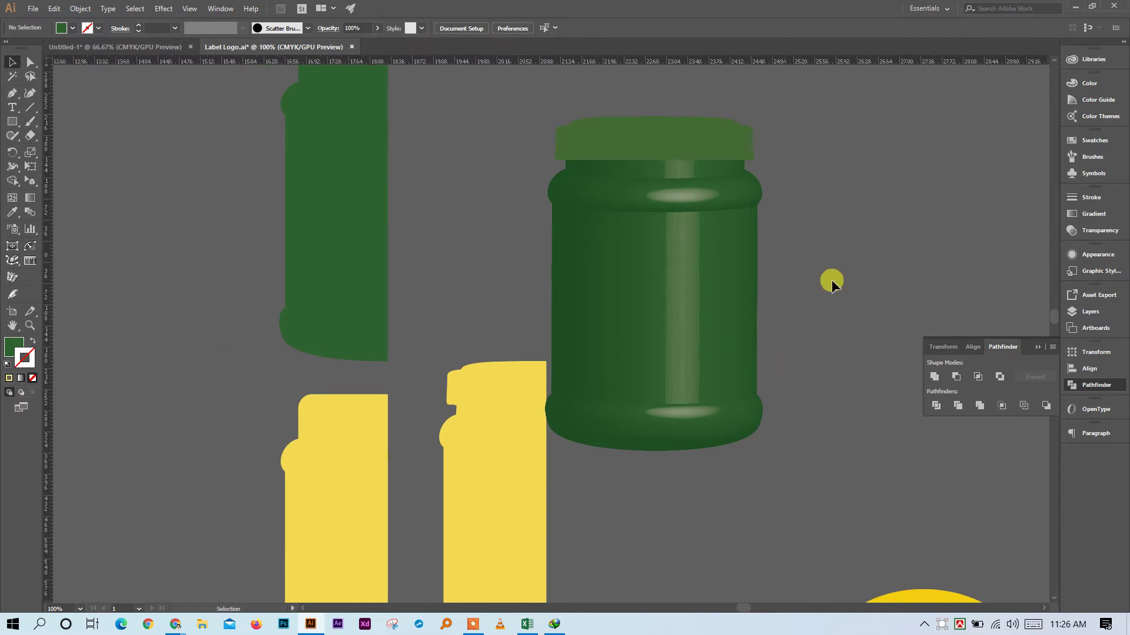
pyautogui.click(709, 150)
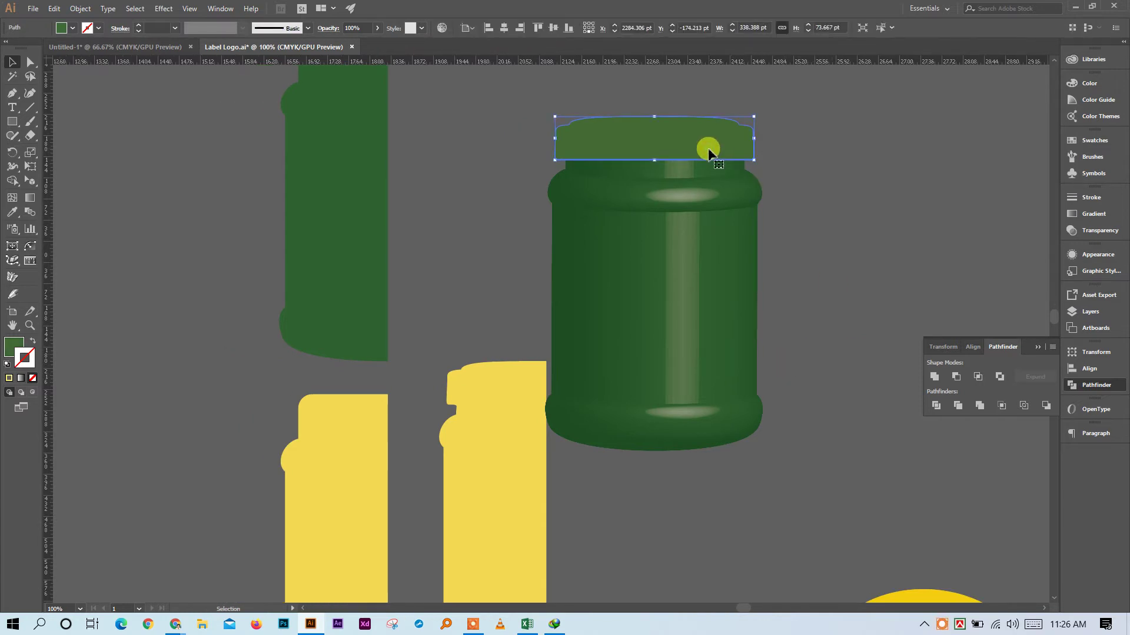
pyautogui.click(20, 89)
pyautogui.moveTo(46, 144); pyautogui.dragTo(465, 141)
pyautogui.click(673, 144)
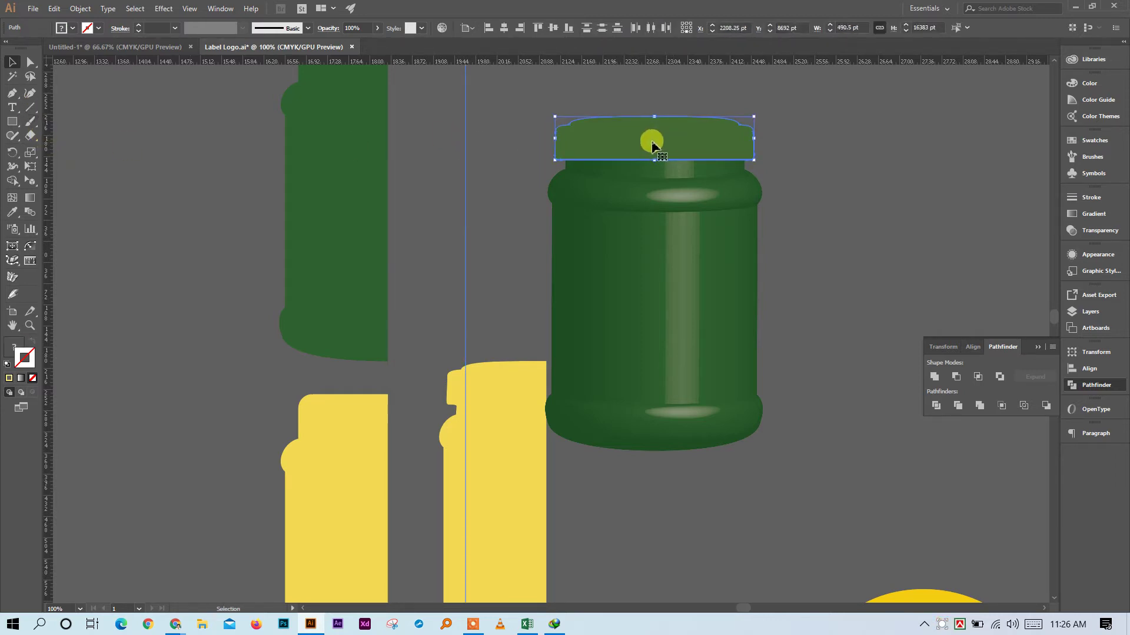
pyautogui.click(504, 28)
# Divide the lid shape along the centred vertical guide with Pathfinder Divide and delete its left half
pyautogui.click(936, 405)
pyautogui.click(30, 62)
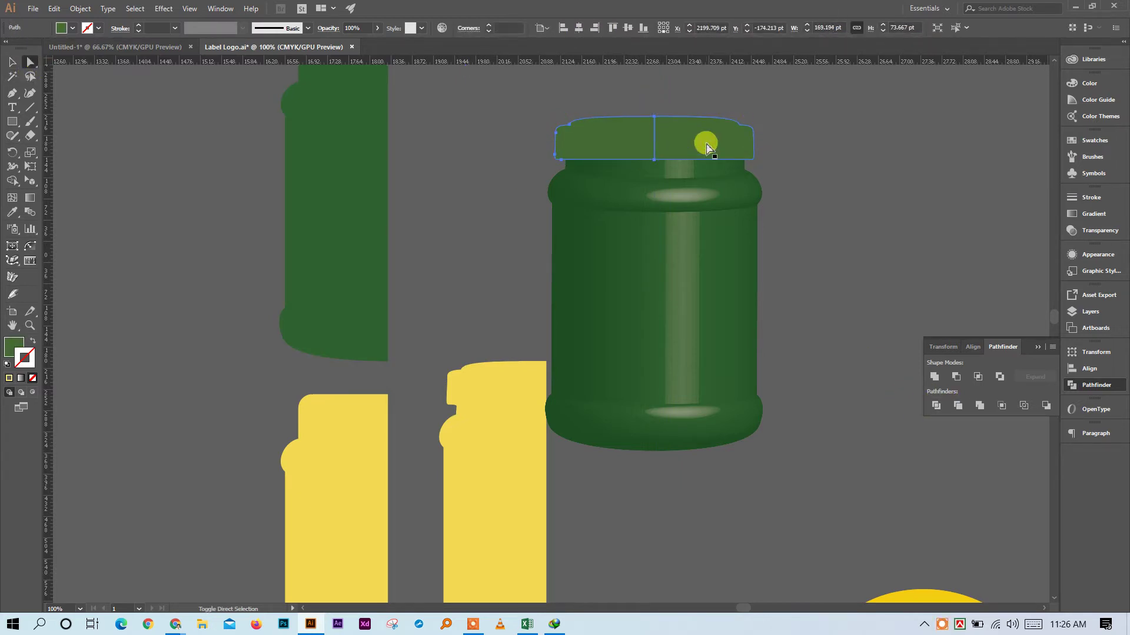
pyautogui.press('Delete')
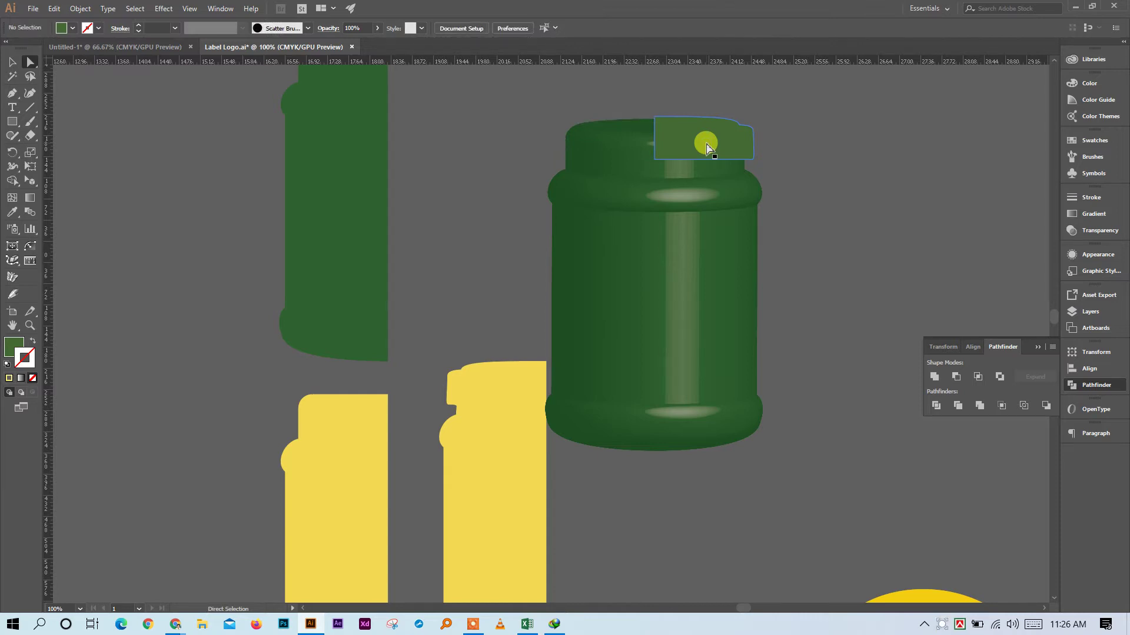
# Recolour the remaining right half of the lid with a dark CMYK fill of C 100, M 100, Y 100, K 0
pyautogui.click(708, 148)
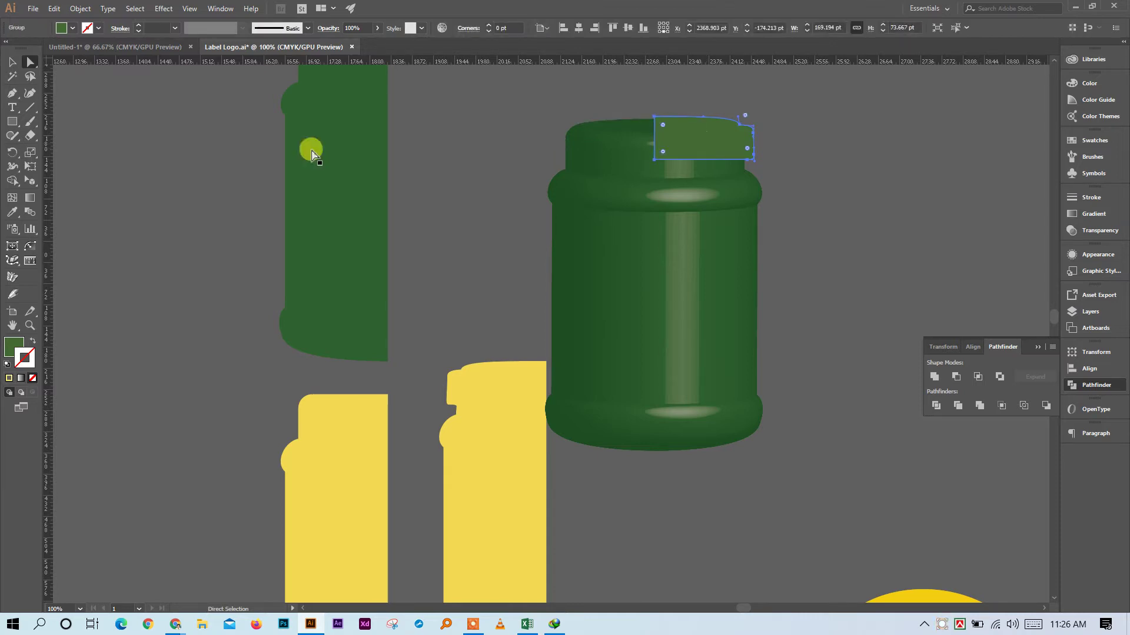
pyautogui.click(1087, 85)
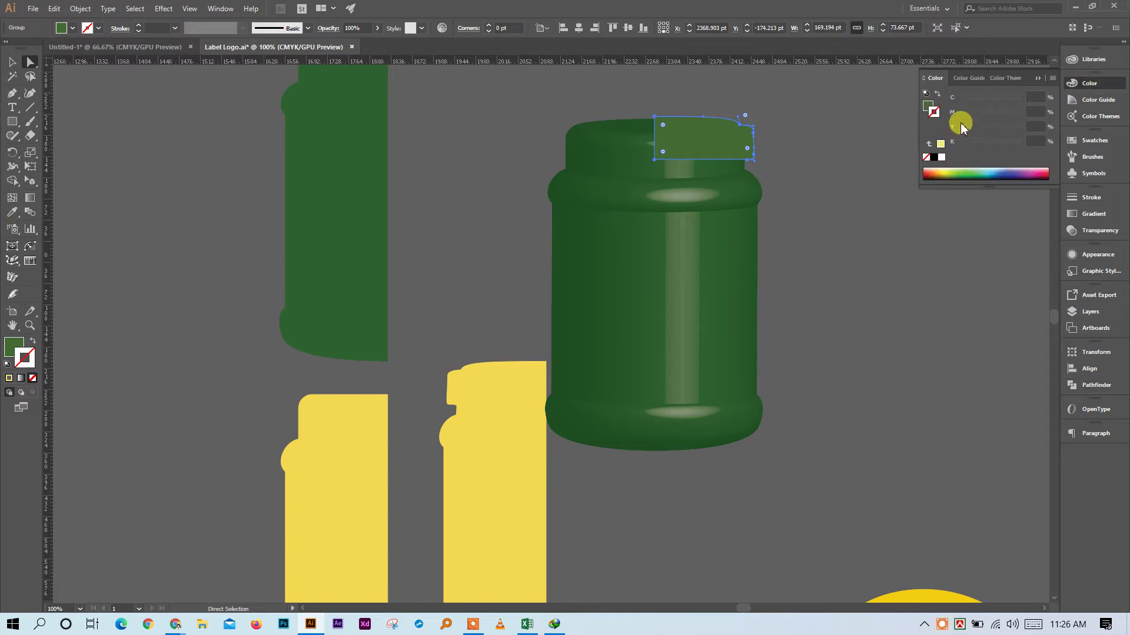
pyautogui.click(928, 106)
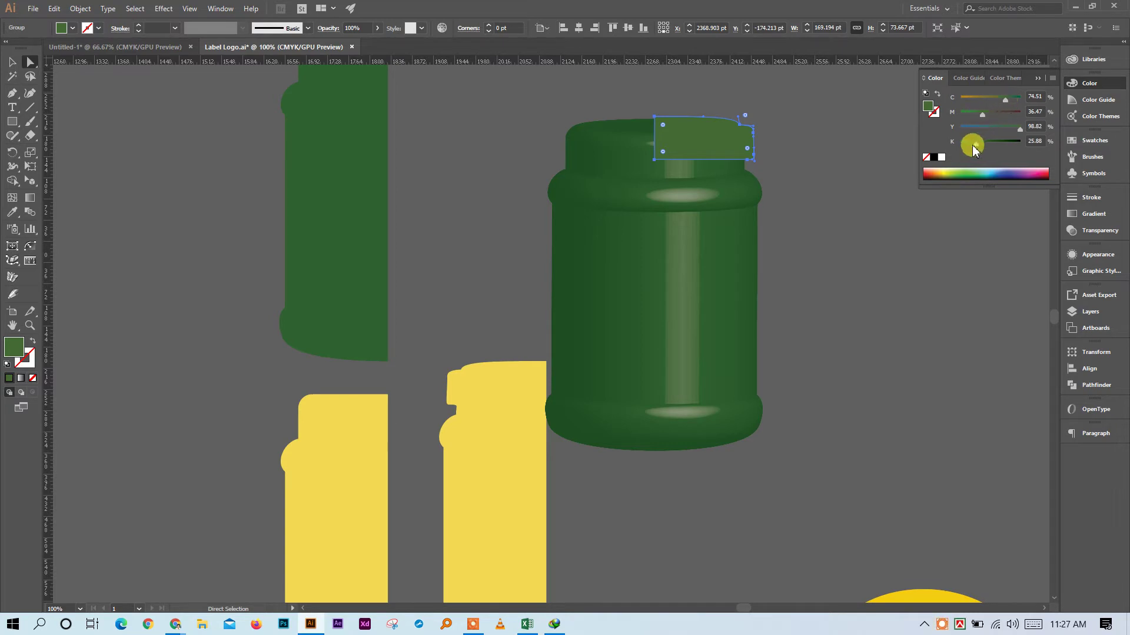
pyautogui.moveTo(975, 144); pyautogui.dragTo(1069, 143)
pyautogui.moveTo(982, 118); pyautogui.dragTo(960, 99)
pyautogui.moveTo(1019, 130); pyautogui.dragTo(888, 126)
pyautogui.moveTo(1013, 146); pyautogui.dragTo(1069, 112)
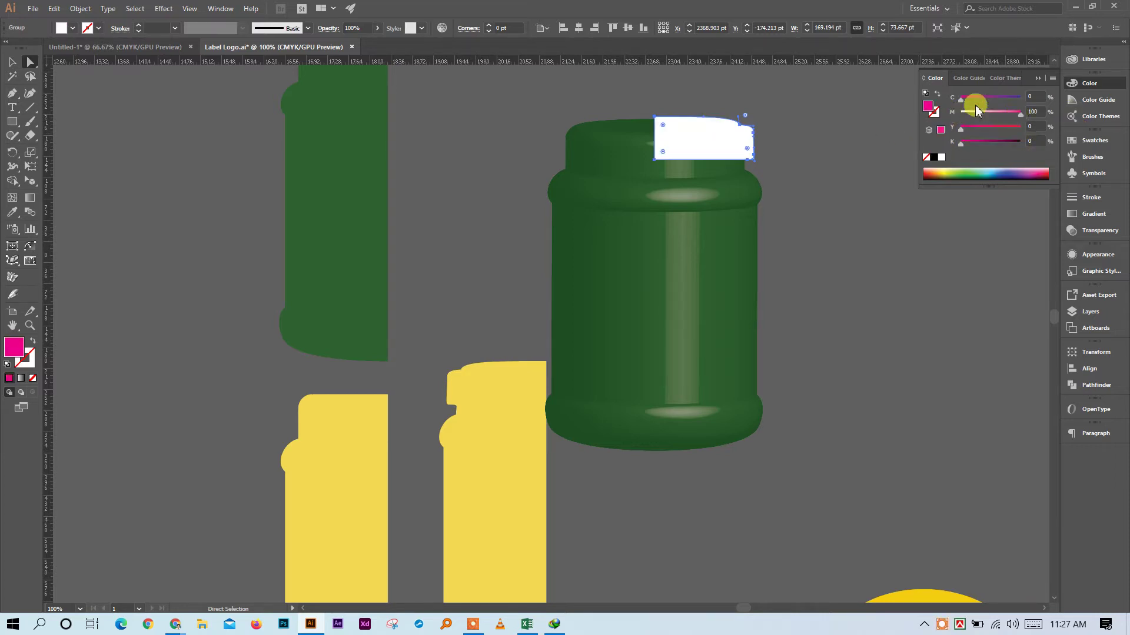
pyautogui.moveTo(960, 106); pyautogui.dragTo(1073, 98)
pyautogui.moveTo(961, 127); pyautogui.dragTo(1116, 128)
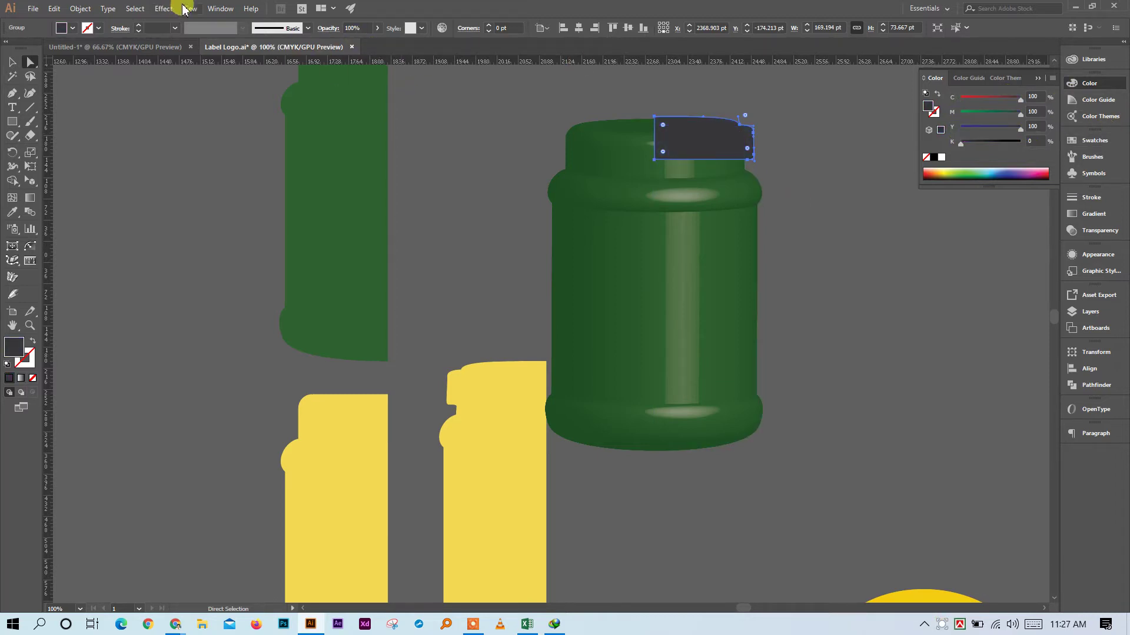
# Start a 3D Revolve effect on the dark half lid and preview it over the jar
pyautogui.click(162, 9)
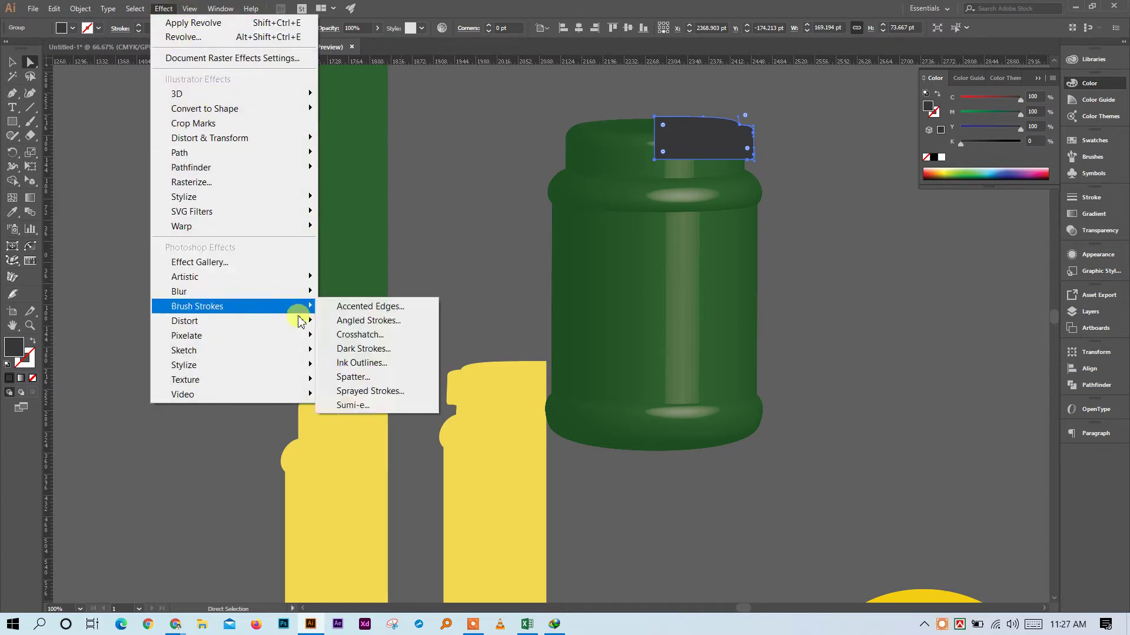
pyautogui.moveTo(299, 321)
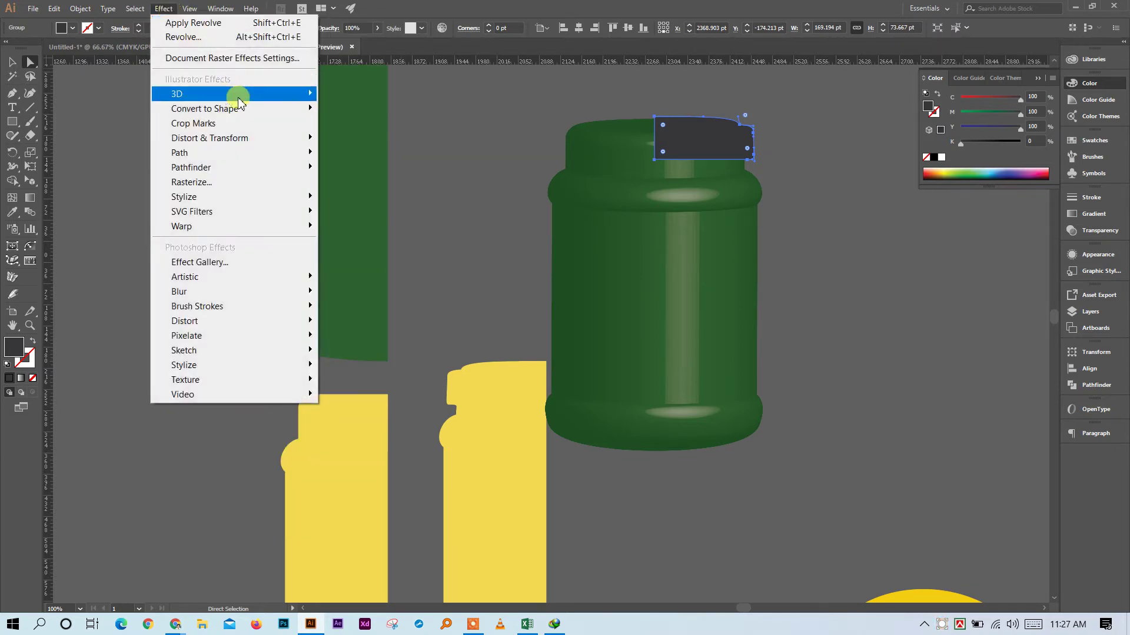
pyautogui.moveTo(240, 101)
pyautogui.click(393, 114)
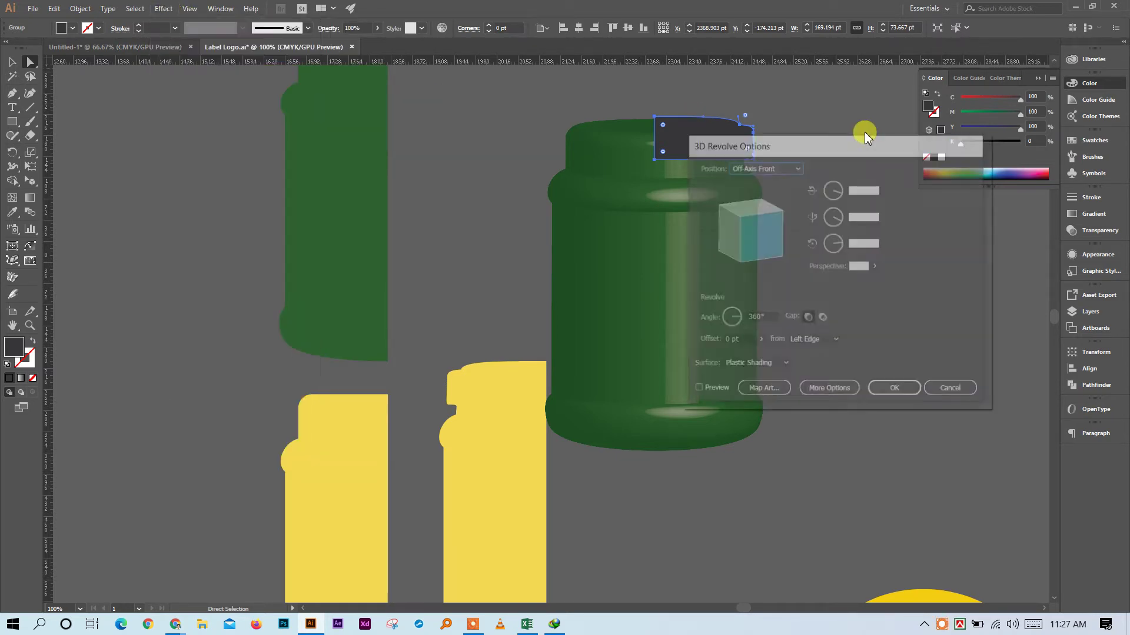
pyautogui.moveTo(806, 143); pyautogui.dragTo(894, 208)
pyautogui.click(870, 366)
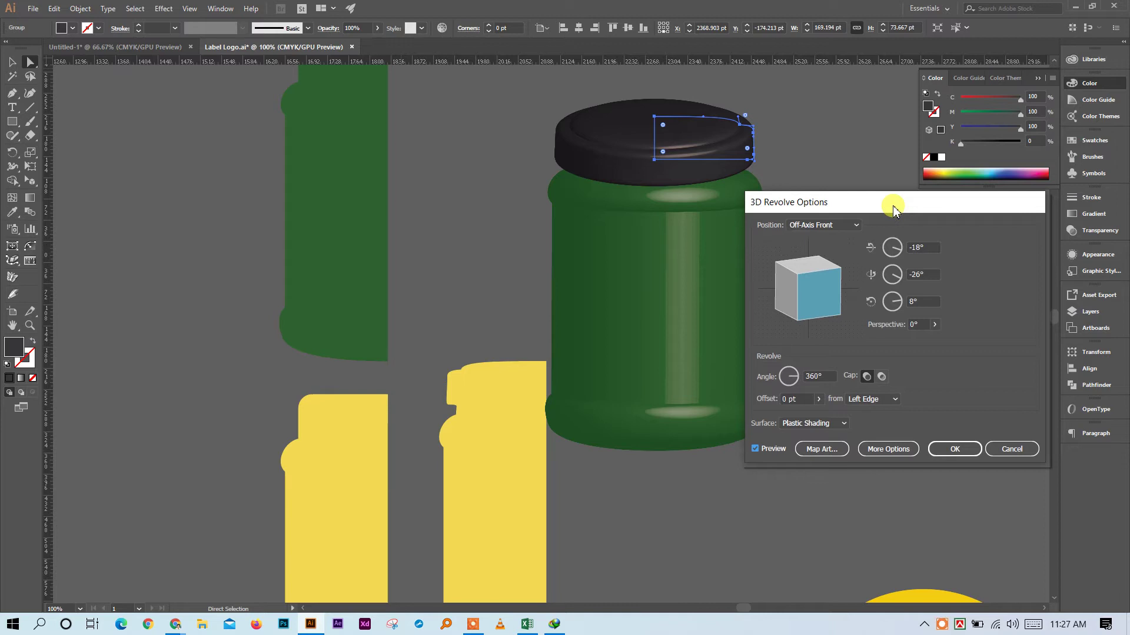
# Set the revolved lid's Y-axis rotation to 0° and its X-axis rotation to -5°
pyautogui.click(925, 273)
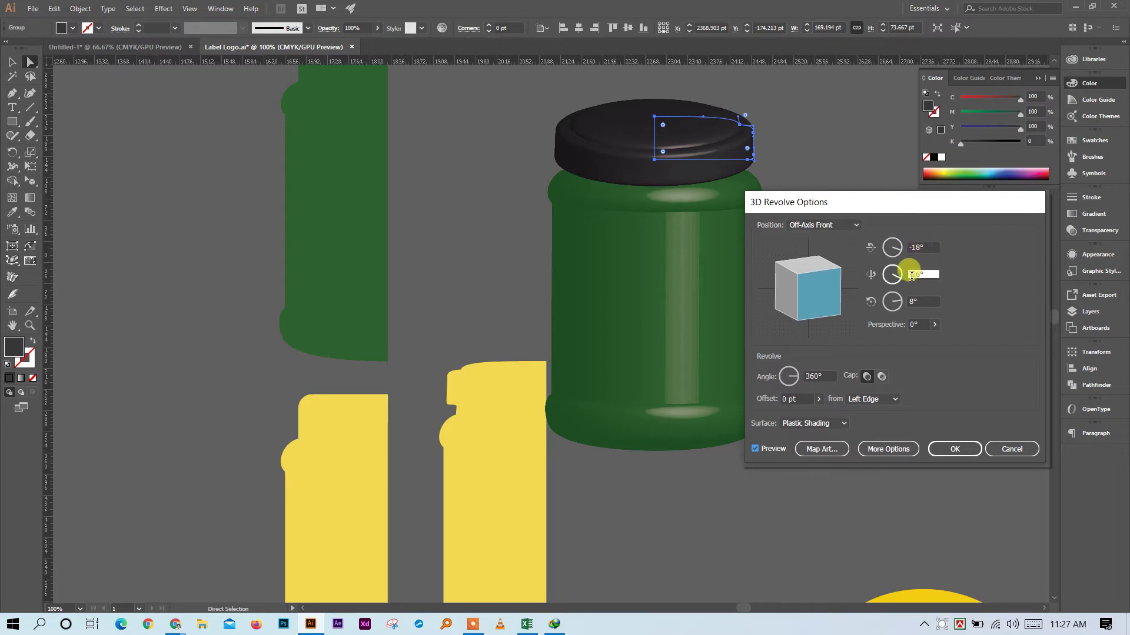
pyautogui.write('0')
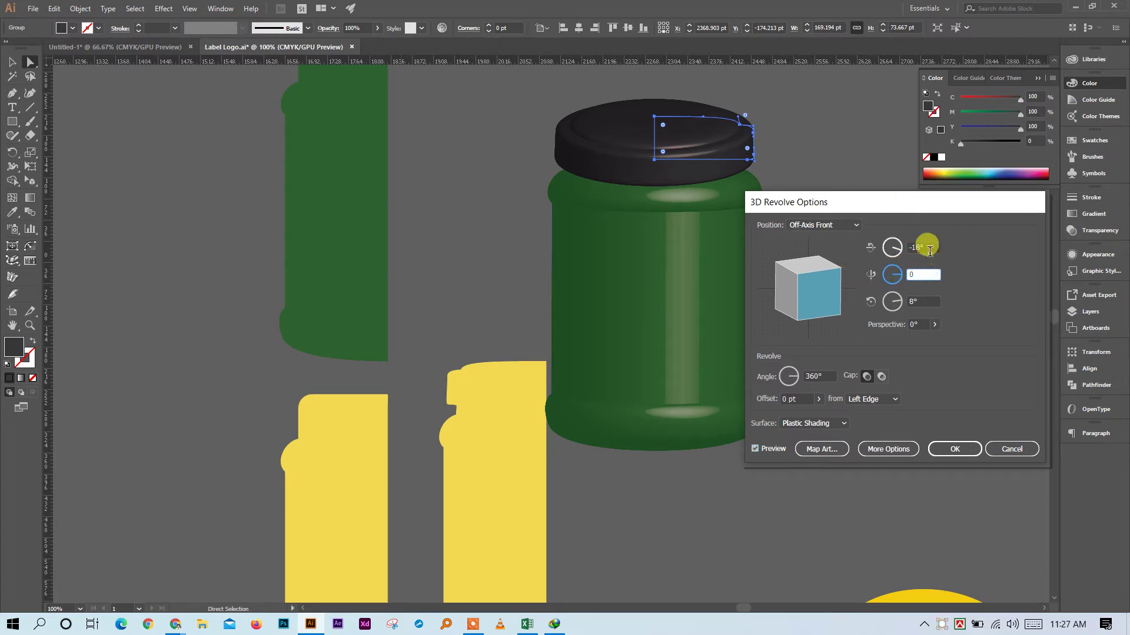
pyautogui.click(914, 247)
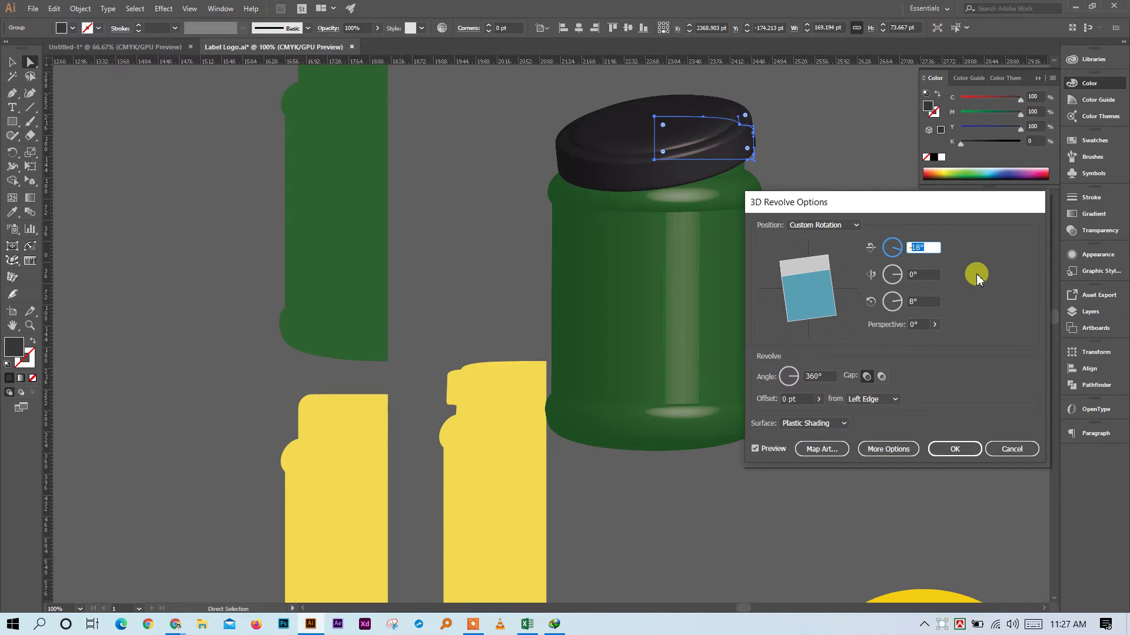
pyautogui.write('-5')
pyautogui.click(929, 275)
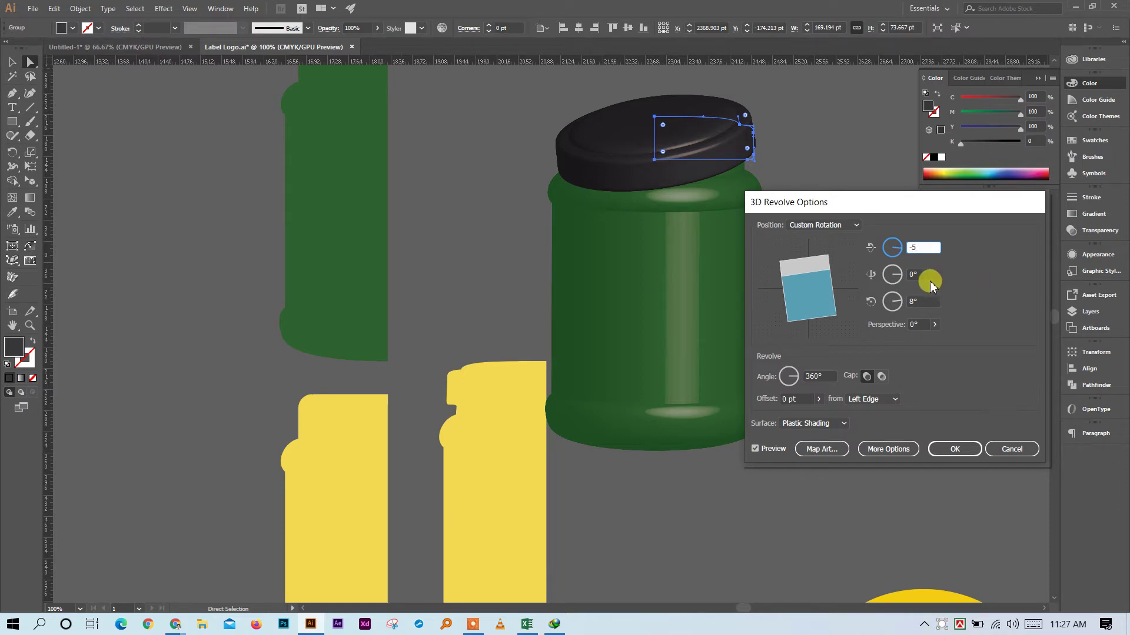
# Set the revolved lid's X-axis and Z-axis rotations to 0° so it sits level on the jar
pyautogui.doubleClick(929, 246)
pyautogui.write('0')
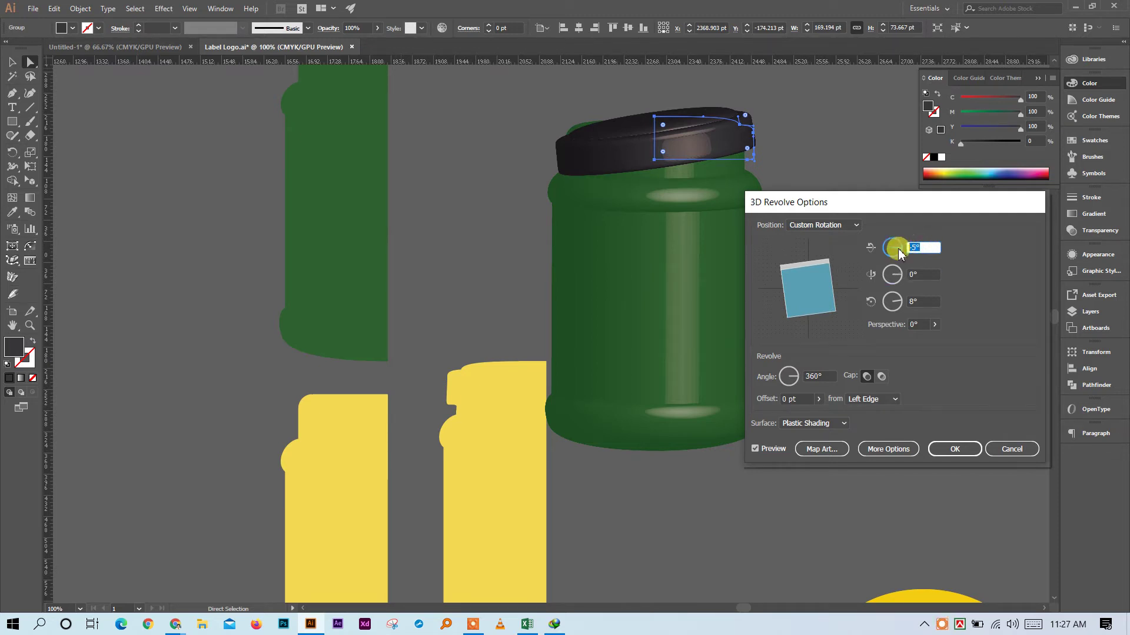
pyautogui.click(922, 273)
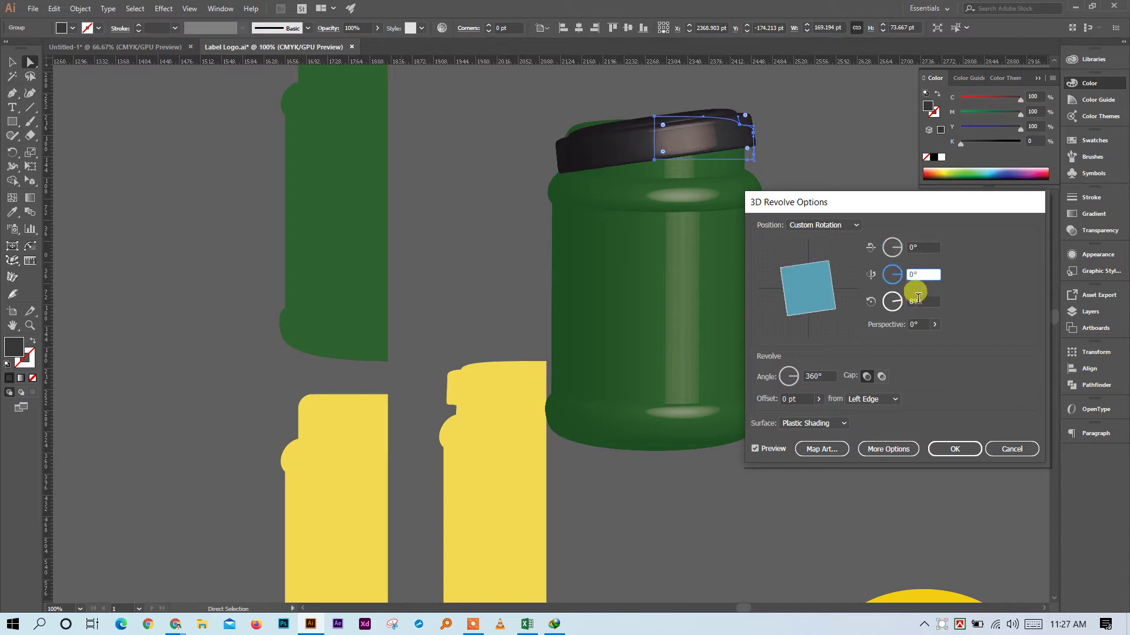
pyautogui.doubleClick(923, 300)
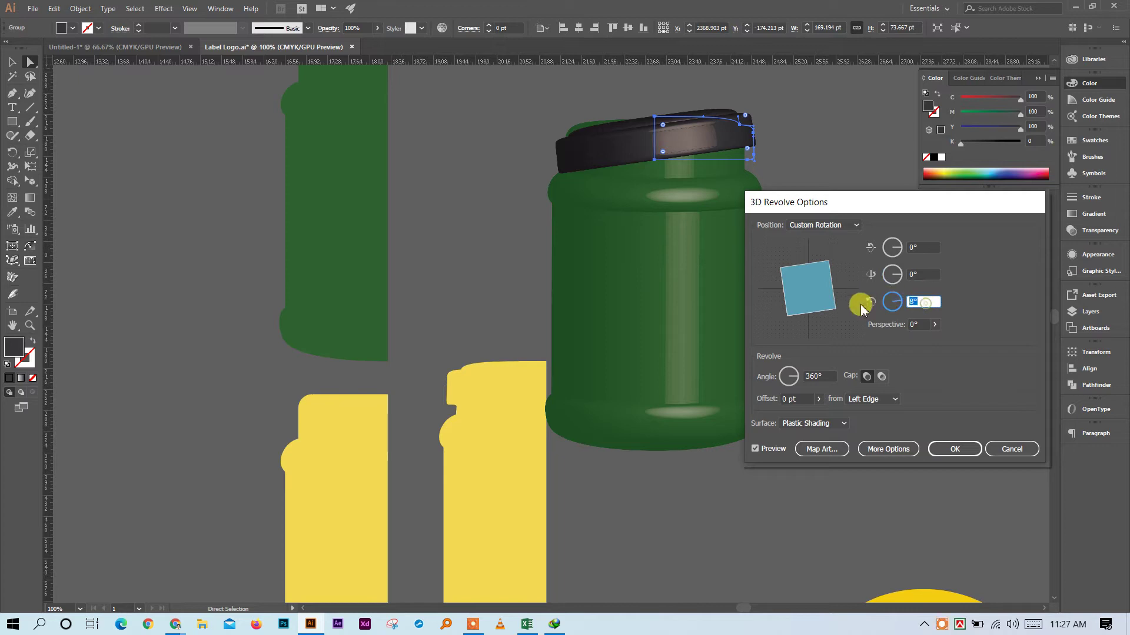
pyautogui.write('0')
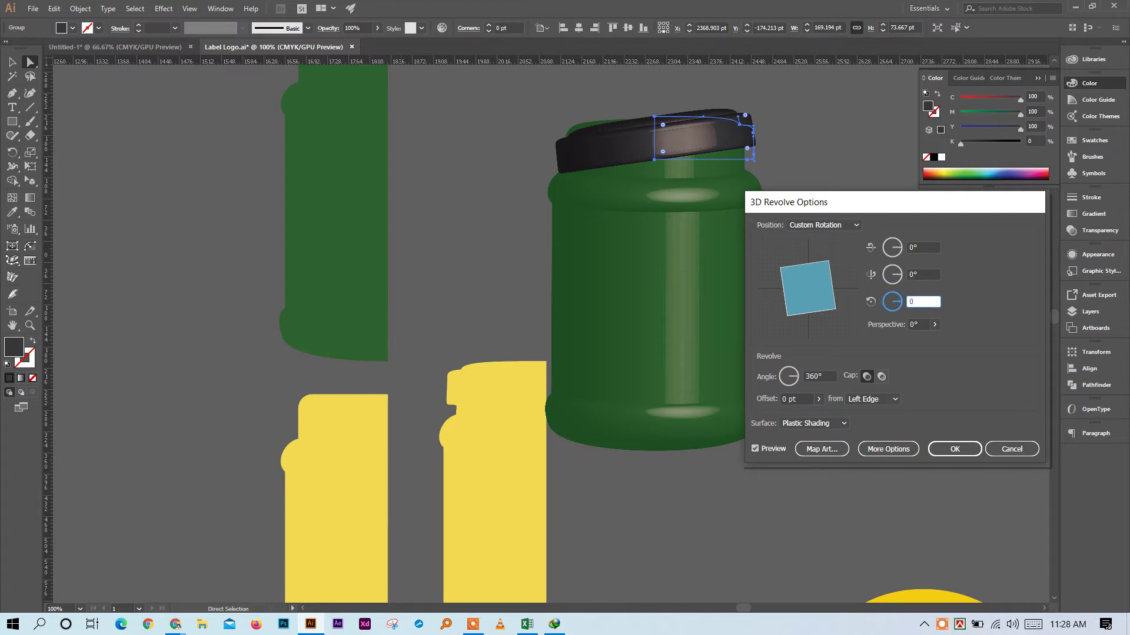
pyautogui.click(923, 272)
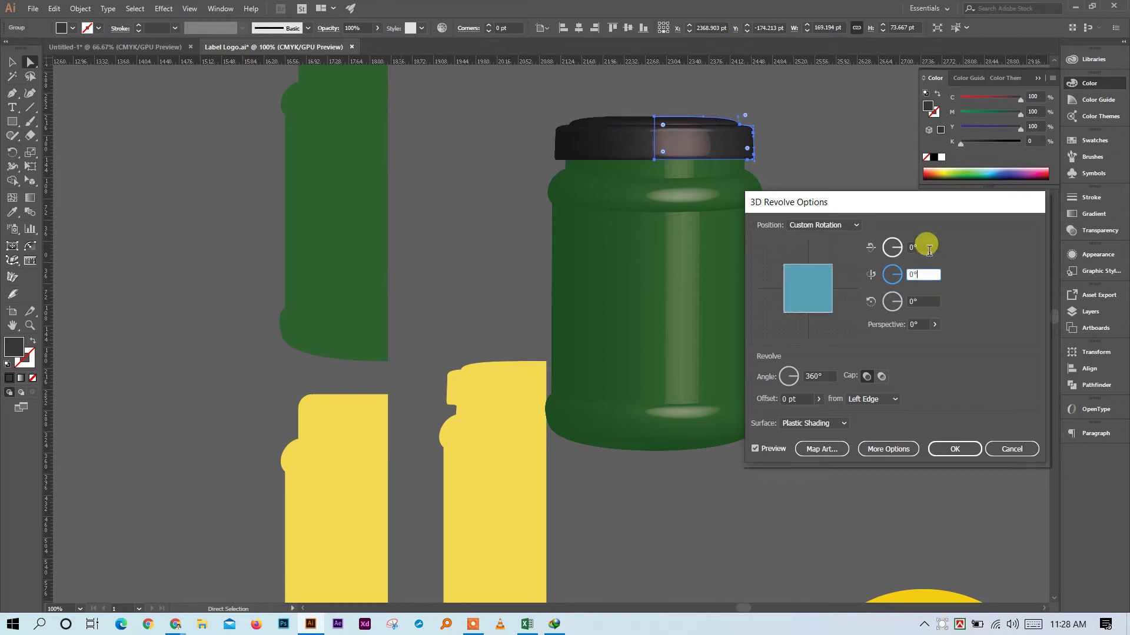
# Set the lid's X-axis rotation to -5° to match the jar and apply the revolve with Plastic Shading
pyautogui.click(928, 248)
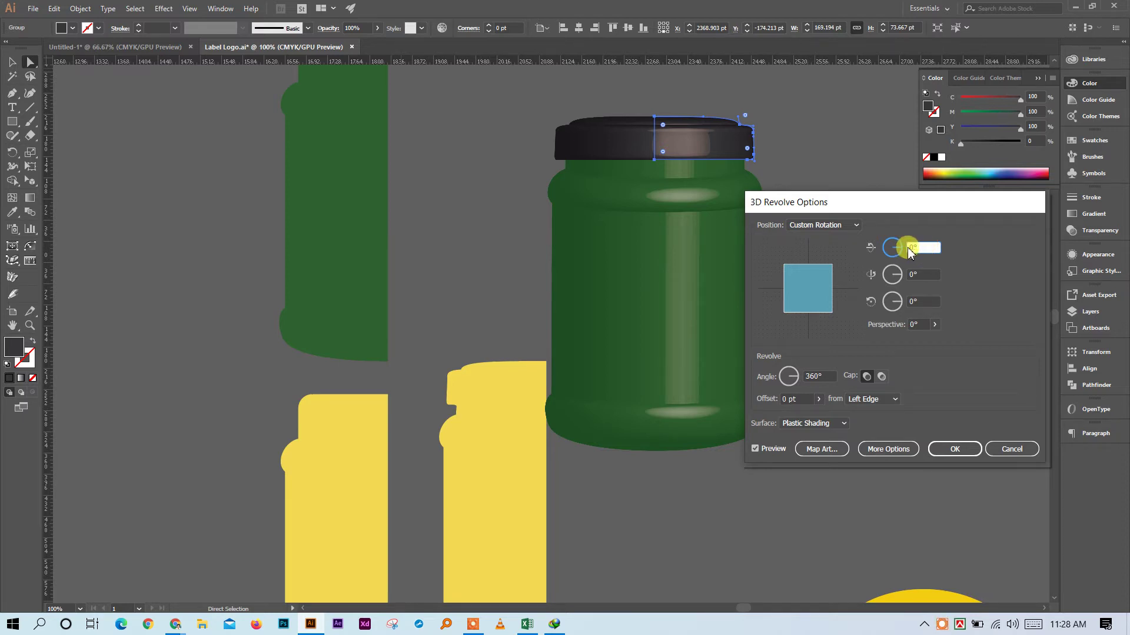
pyautogui.write('-5')
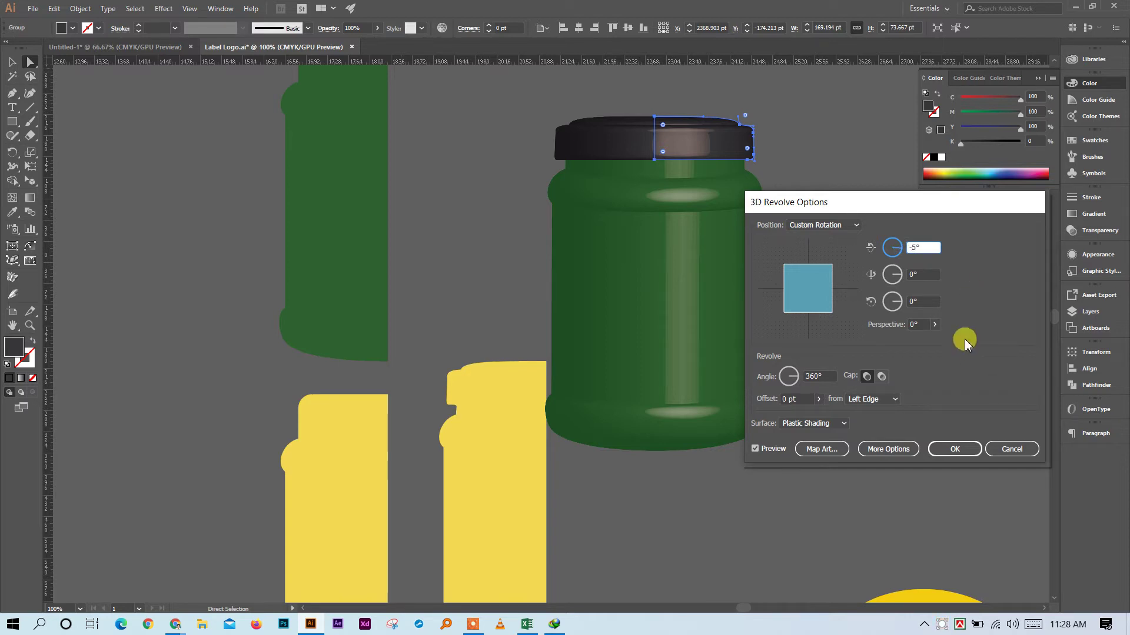
pyautogui.click(922, 275)
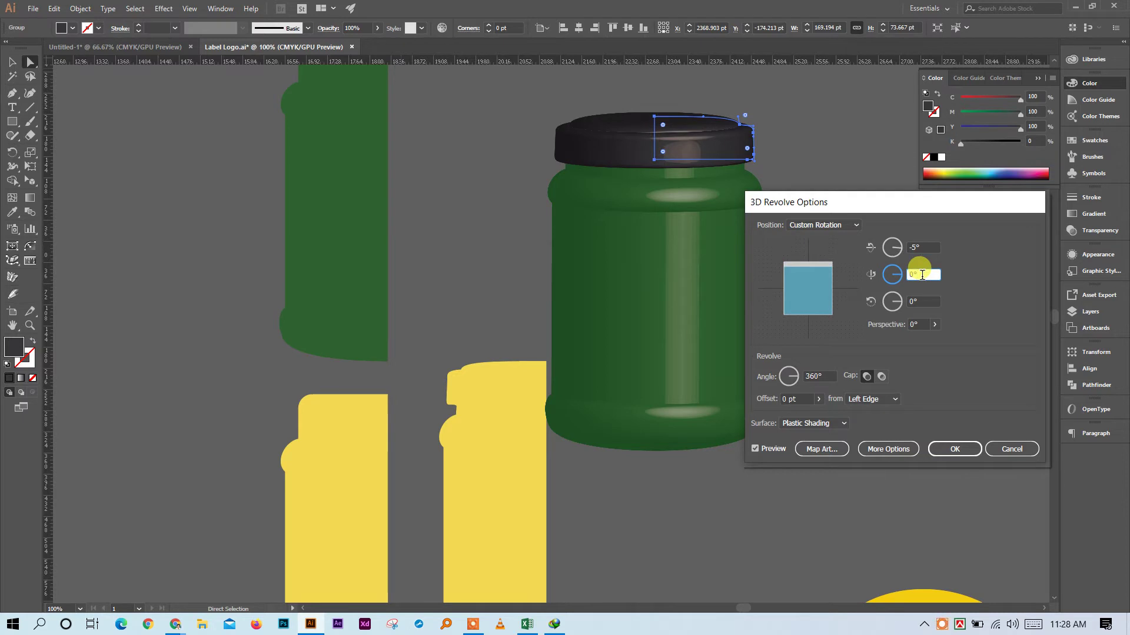
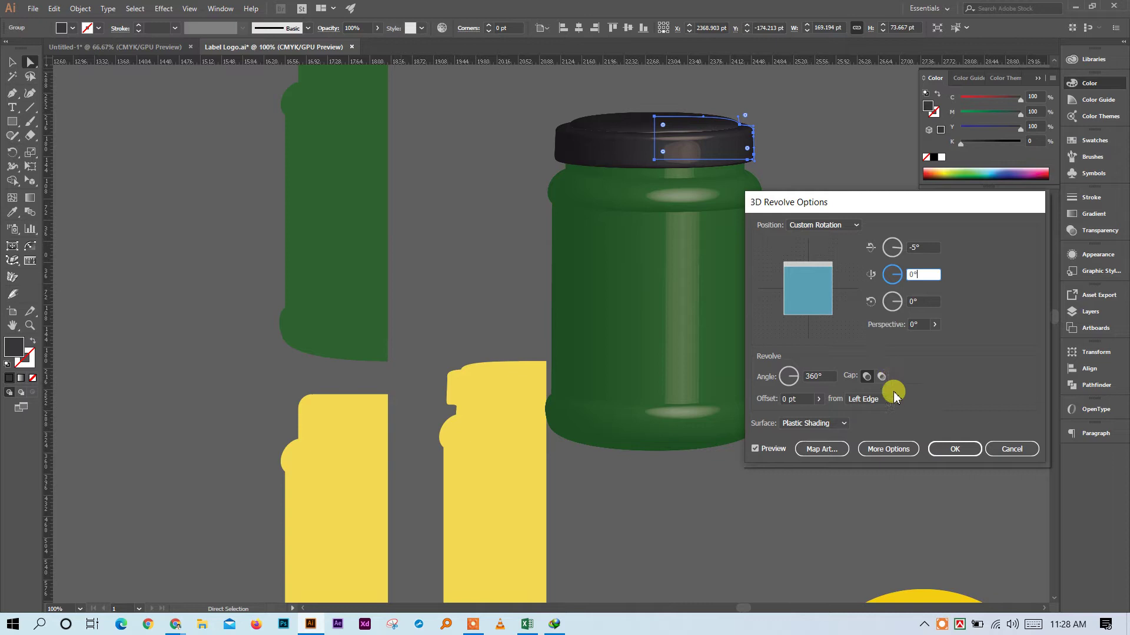
pyautogui.click(842, 423)
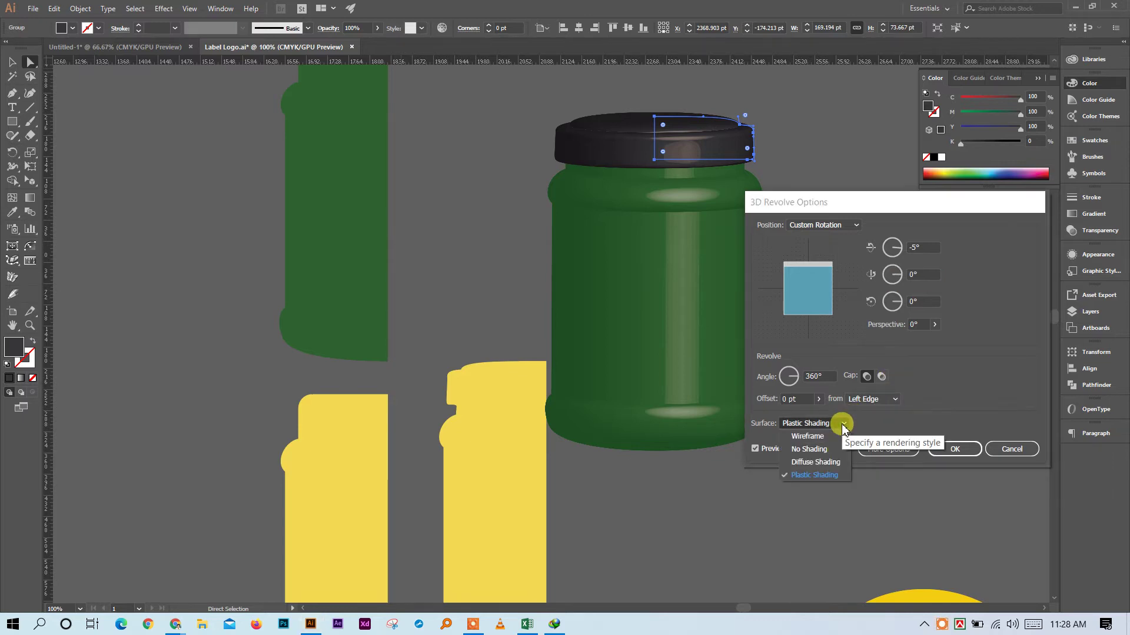
pyautogui.click(965, 416)
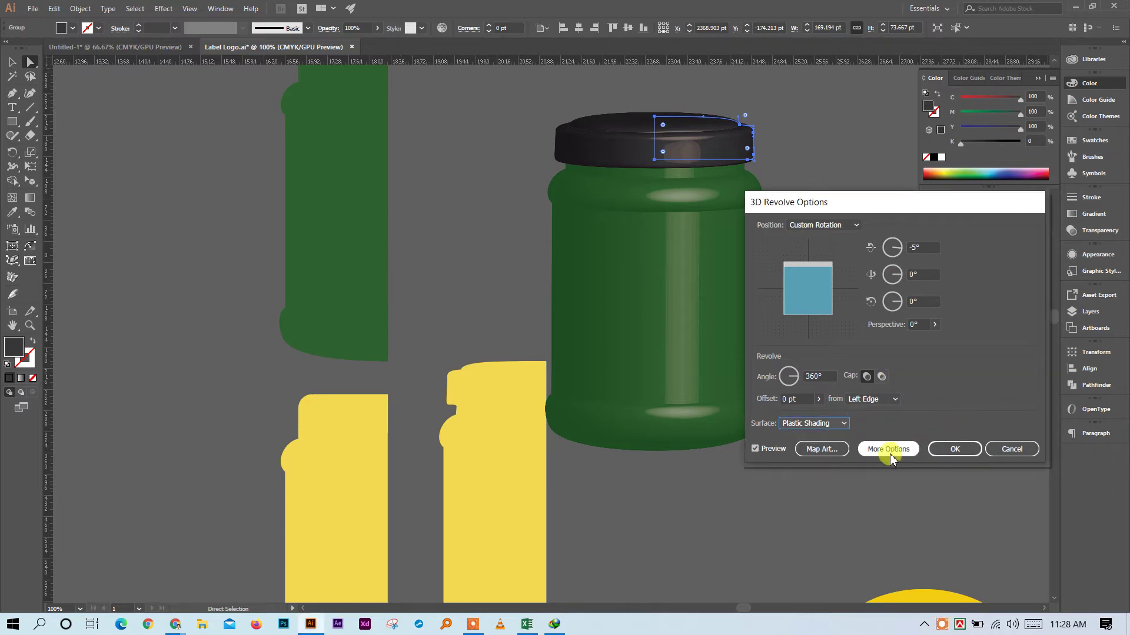
pyautogui.click(955, 450)
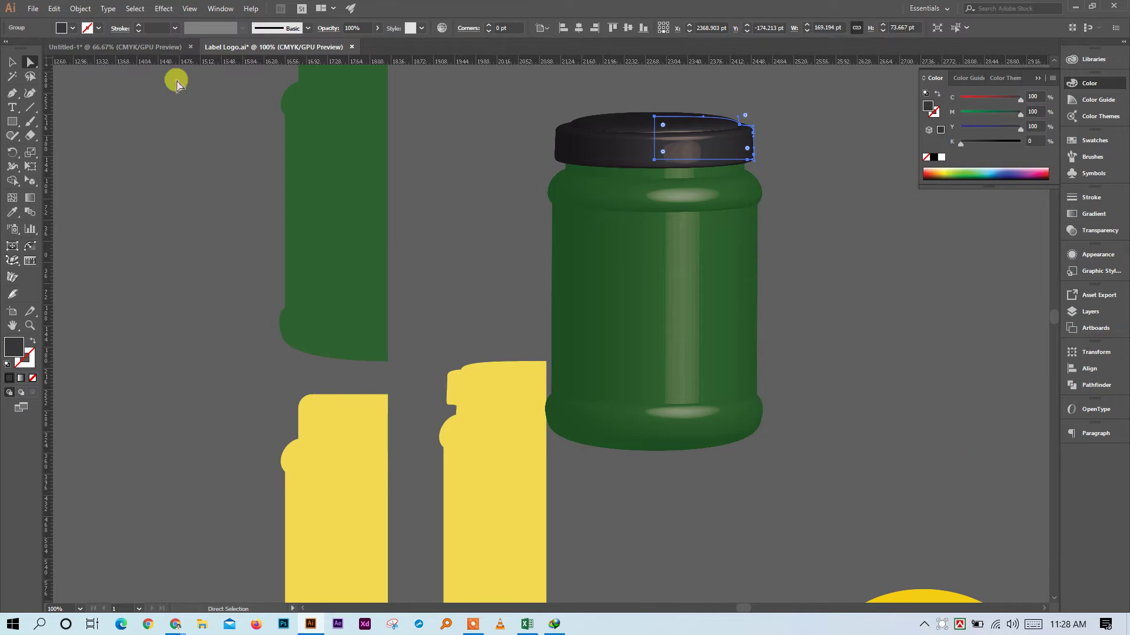
pyautogui.click(12, 62)
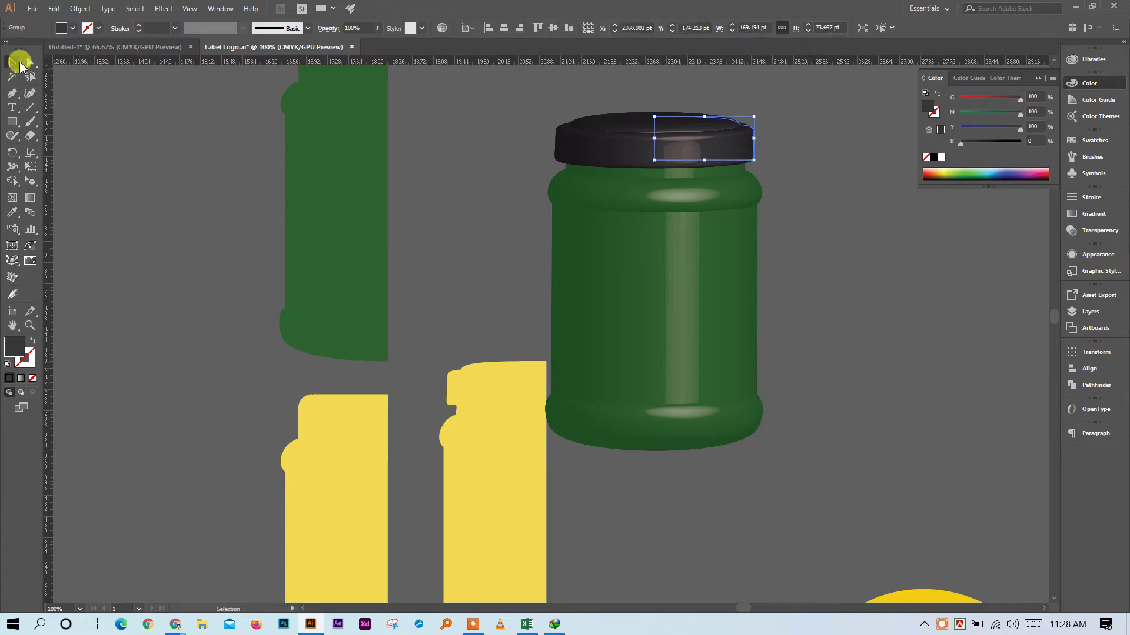
# Group the revolved green jar body together with its dark lid
pyautogui.click(849, 296)
pyautogui.hotkey('ctrl', '-')
pyautogui.hotkey('ctrl', '-')
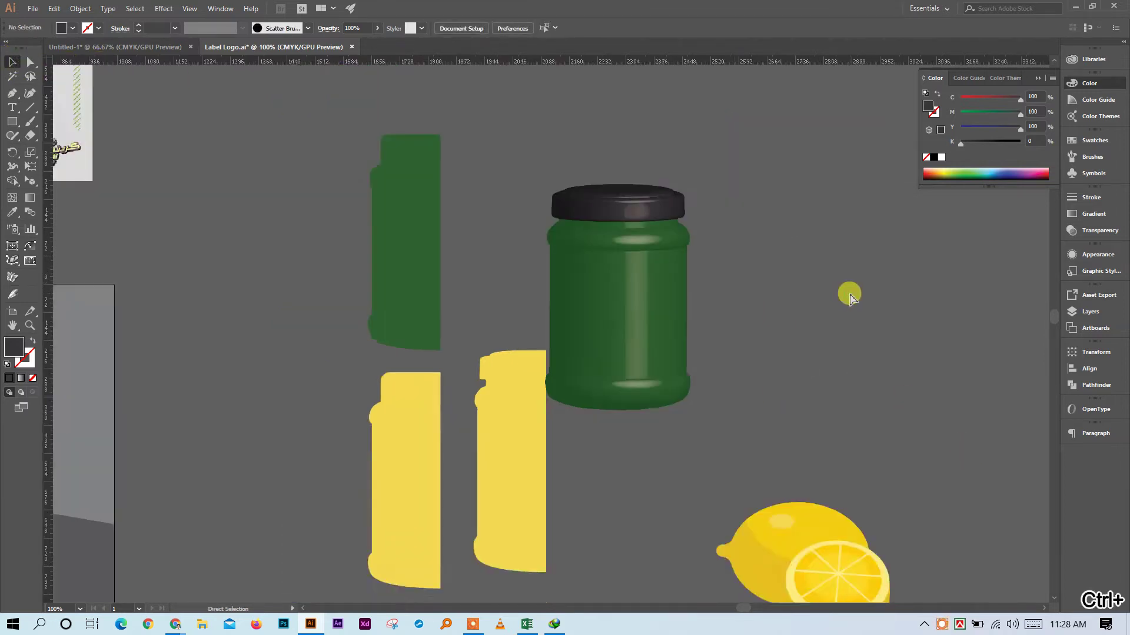
pyautogui.click(627, 340)
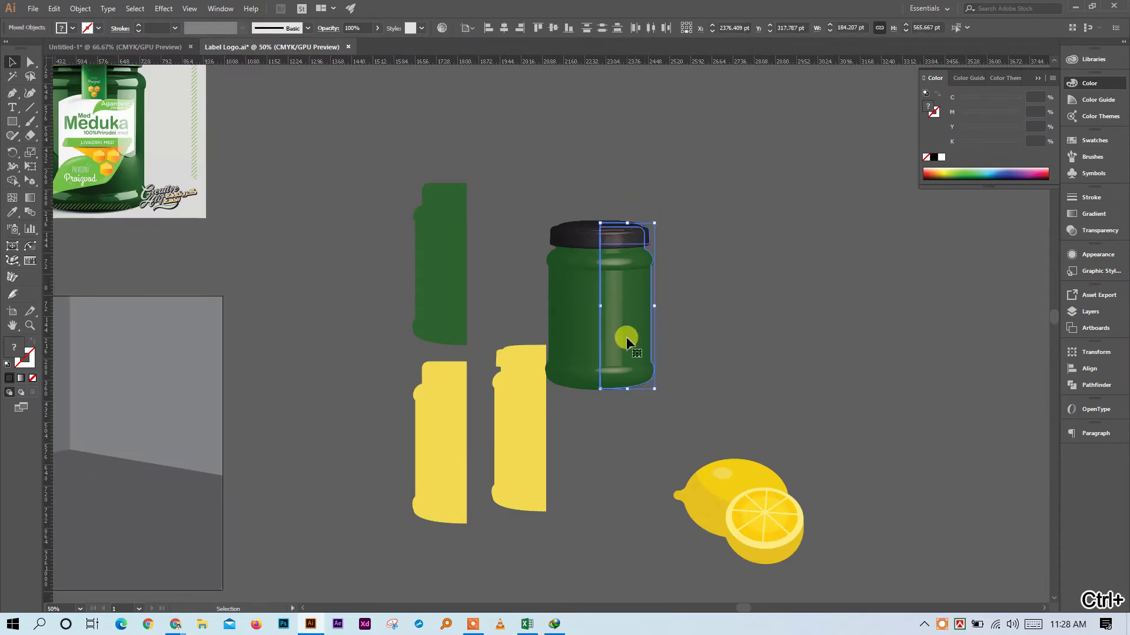
pyautogui.click(1097, 255)
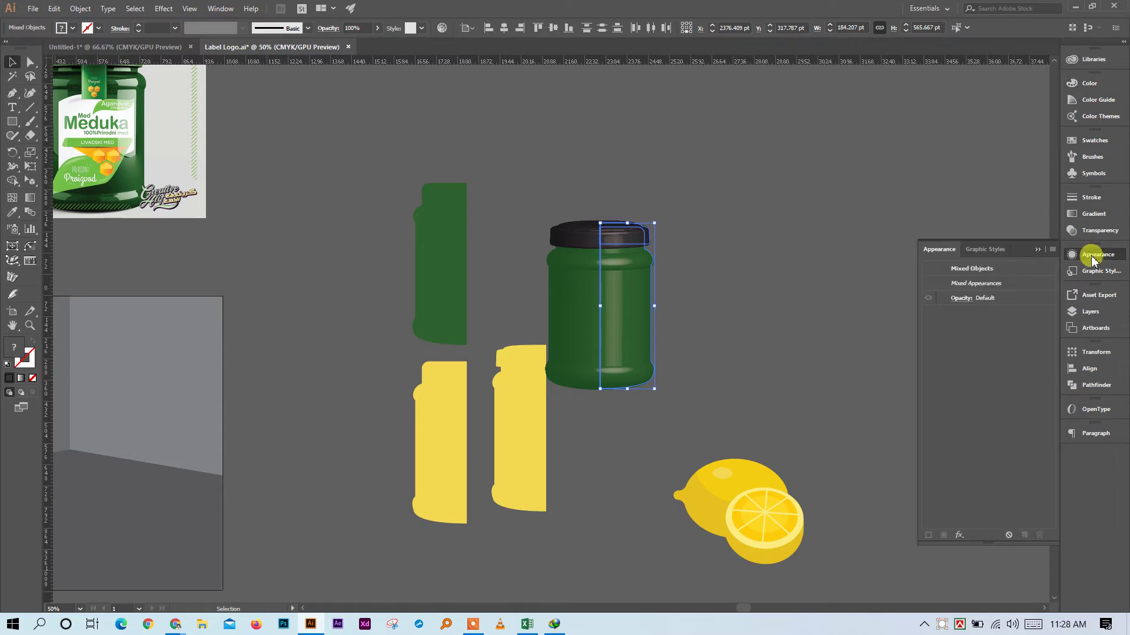
pyautogui.press('a')
pyautogui.hotkey('ctrl', 'g')
pyautogui.click(774, 242)
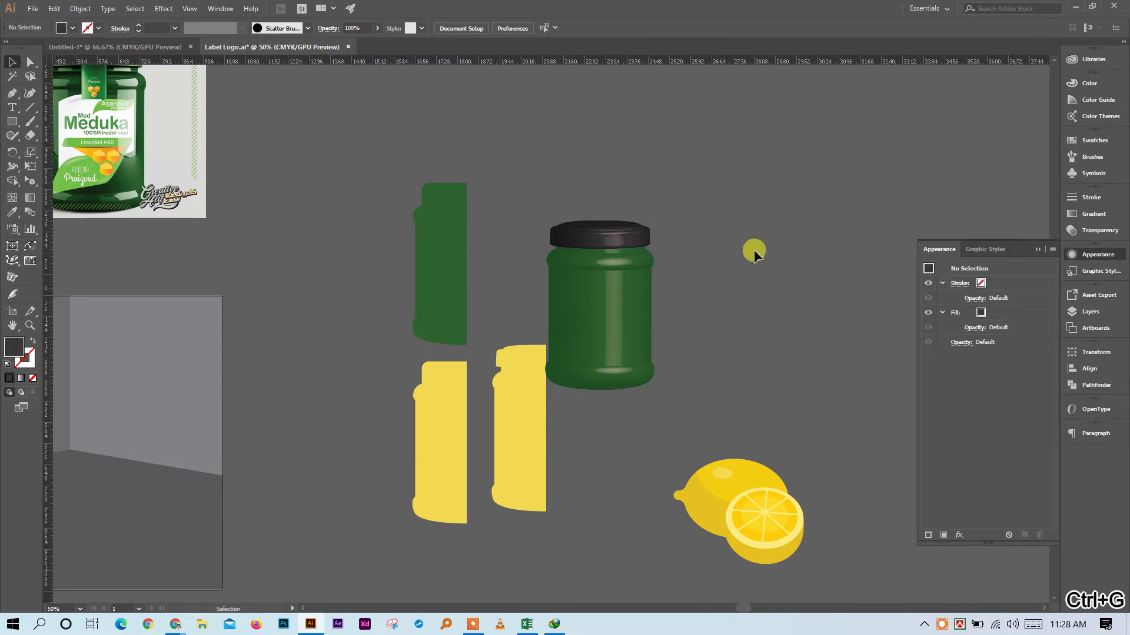
# Delete the 3D Revolve effect from both the green jar body and the dark lid inside the group
pyautogui.click(609, 359)
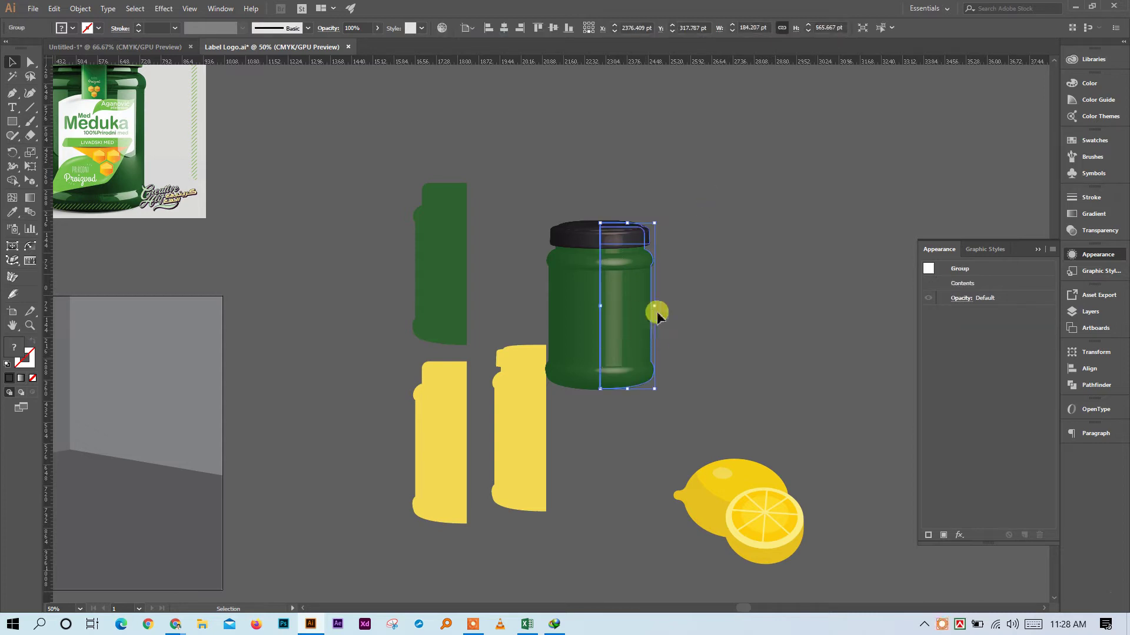
pyautogui.doubleClick(633, 297)
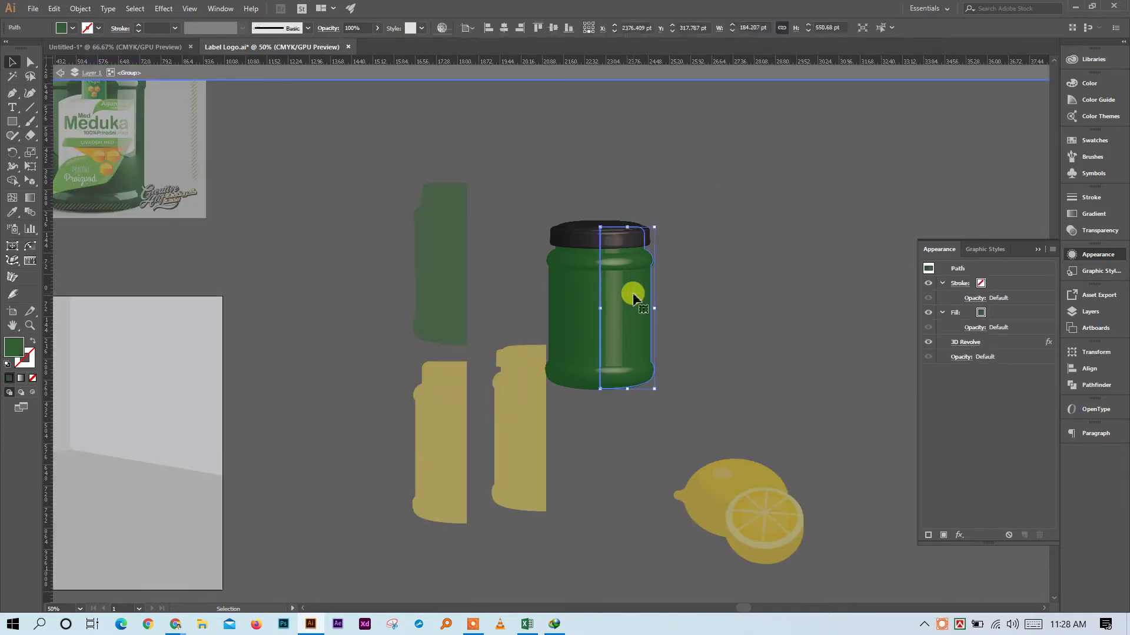
pyautogui.click(1017, 343)
pyautogui.click(1038, 535)
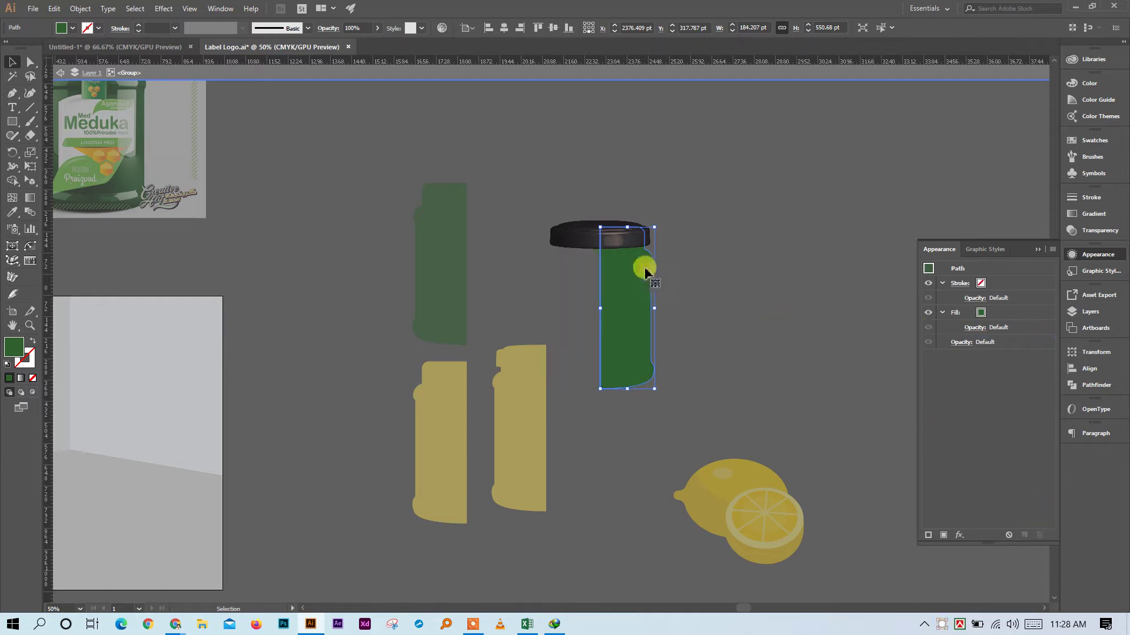
pyautogui.click(586, 239)
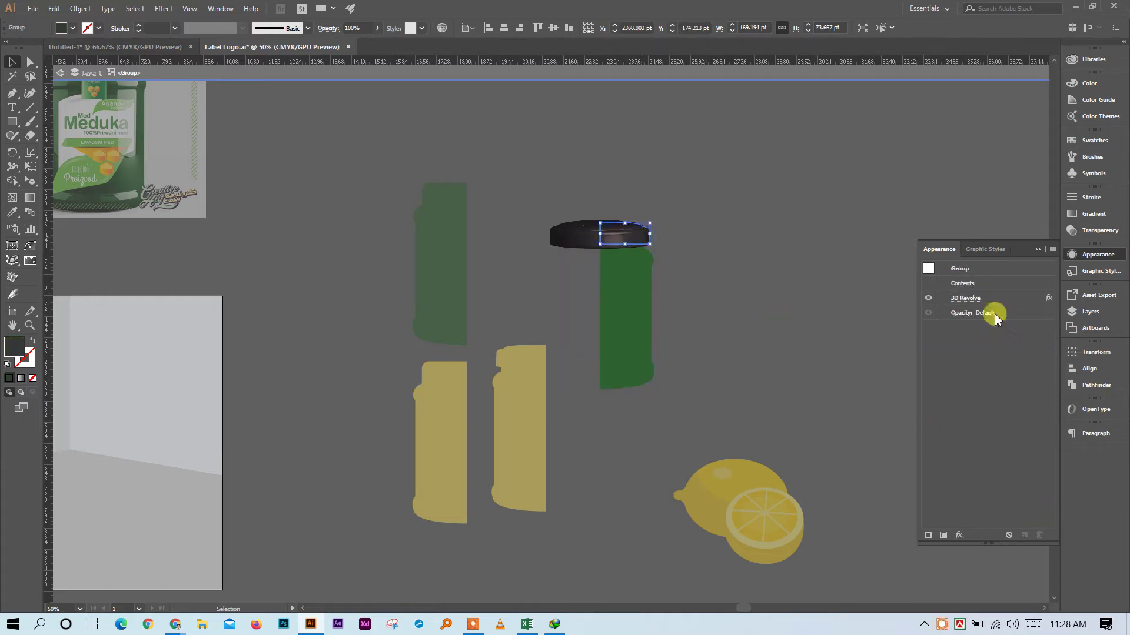
pyautogui.click(1029, 300)
pyautogui.click(1039, 535)
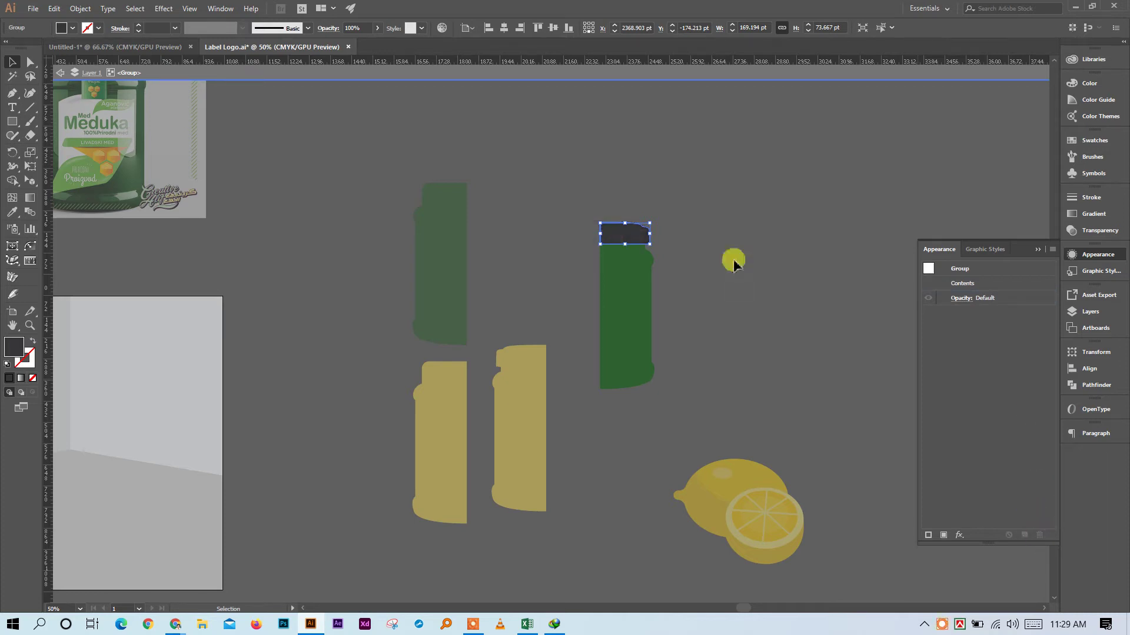
# Leave group isolation and group the flat green half profile with the dark half lid
pyautogui.doubleClick(723, 231)
pyautogui.click(593, 396)
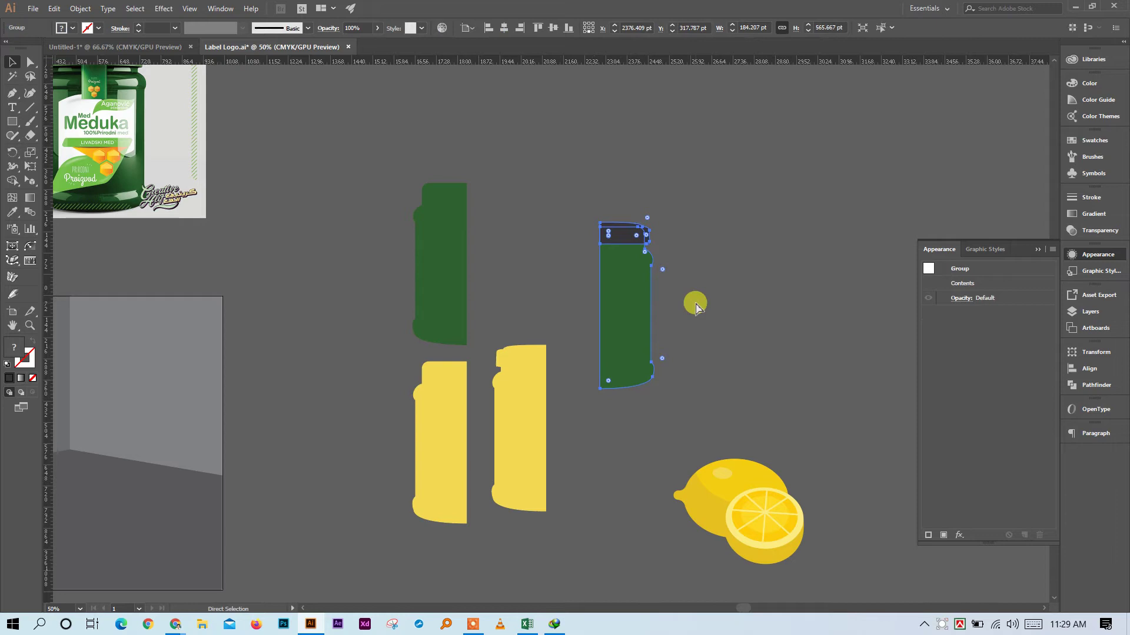
pyautogui.hotkey('ctrl', 'g')
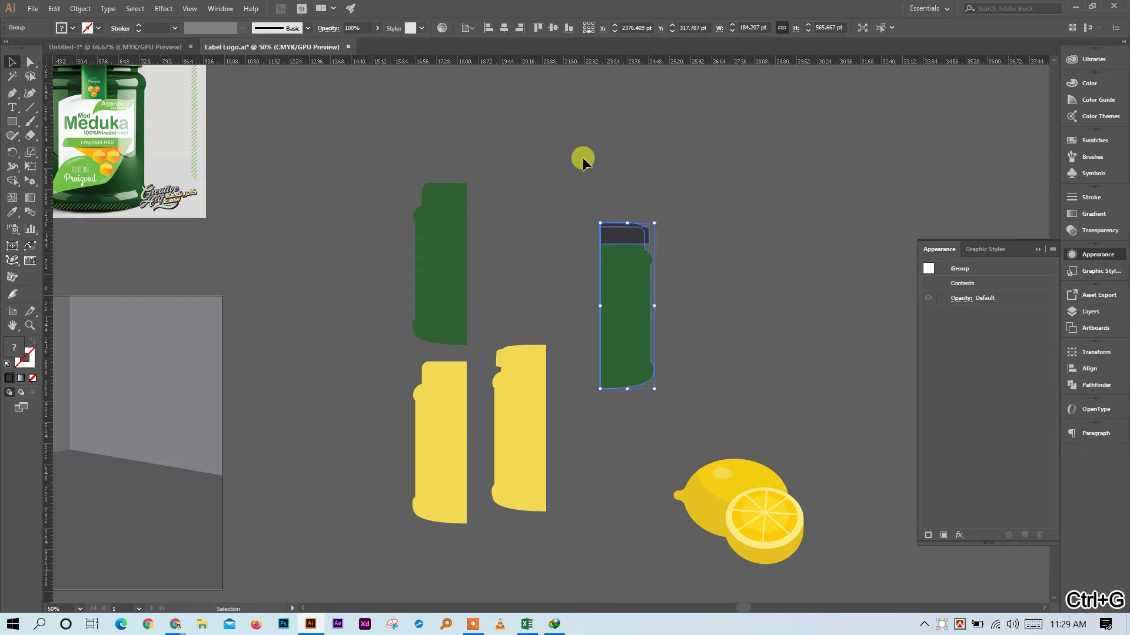
pyautogui.click(188, 9)
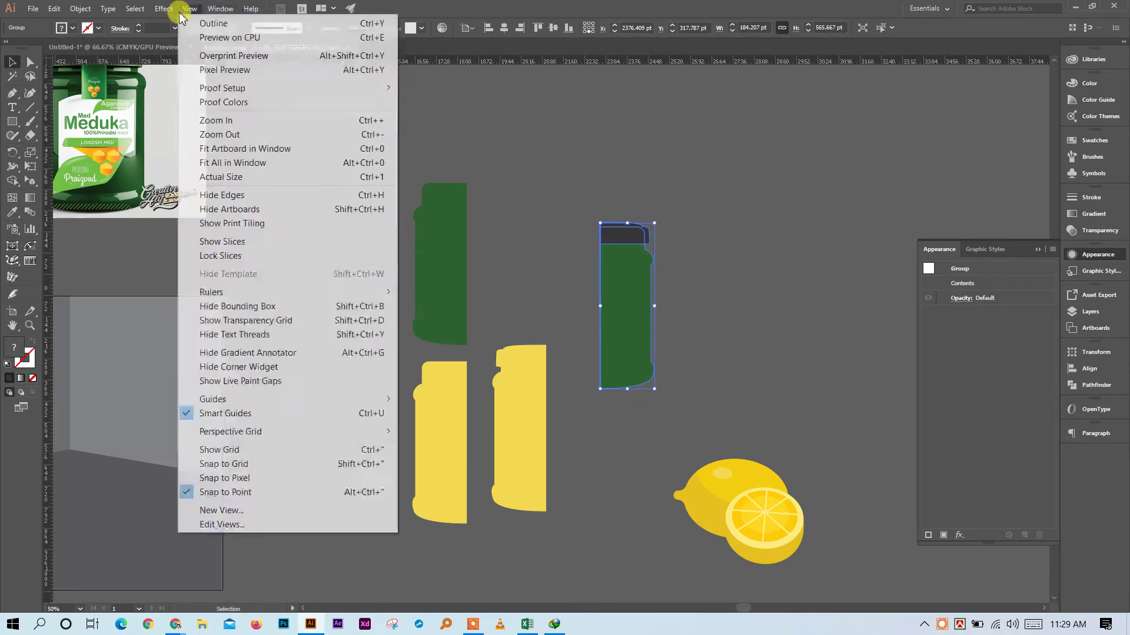
pyautogui.moveTo(168, 9)
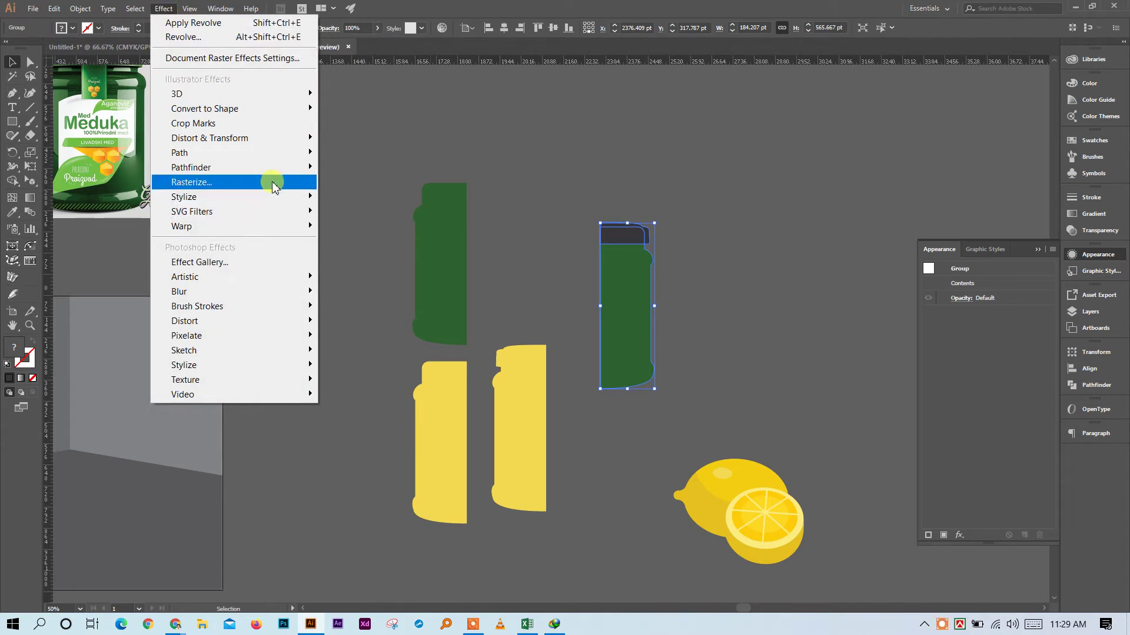
pyautogui.moveTo(293, 220)
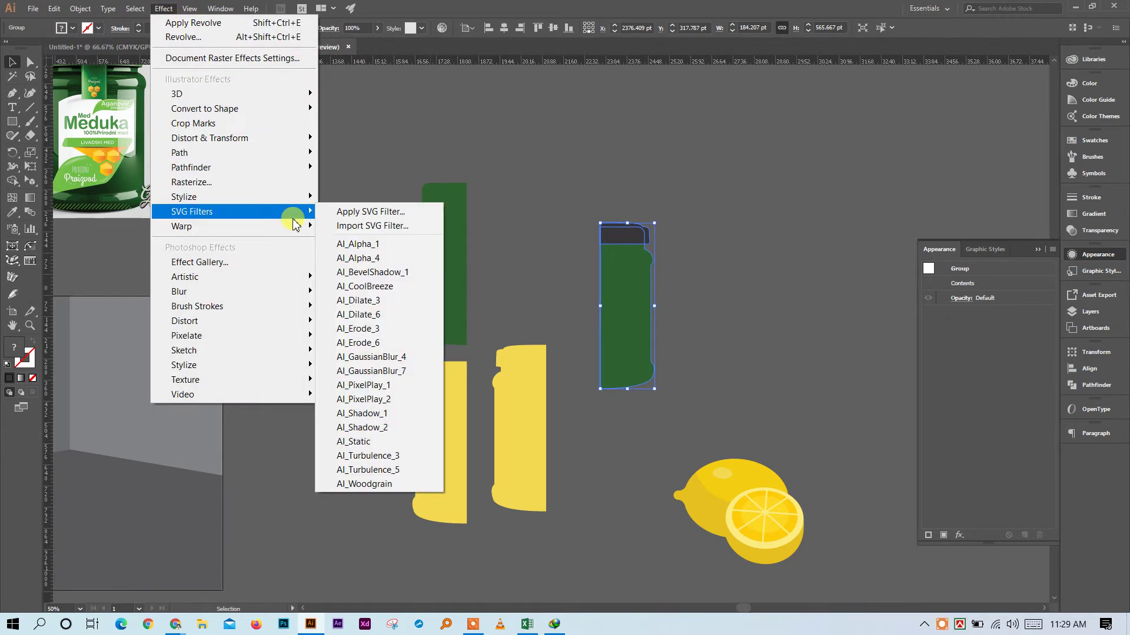
pyautogui.moveTo(303, 197)
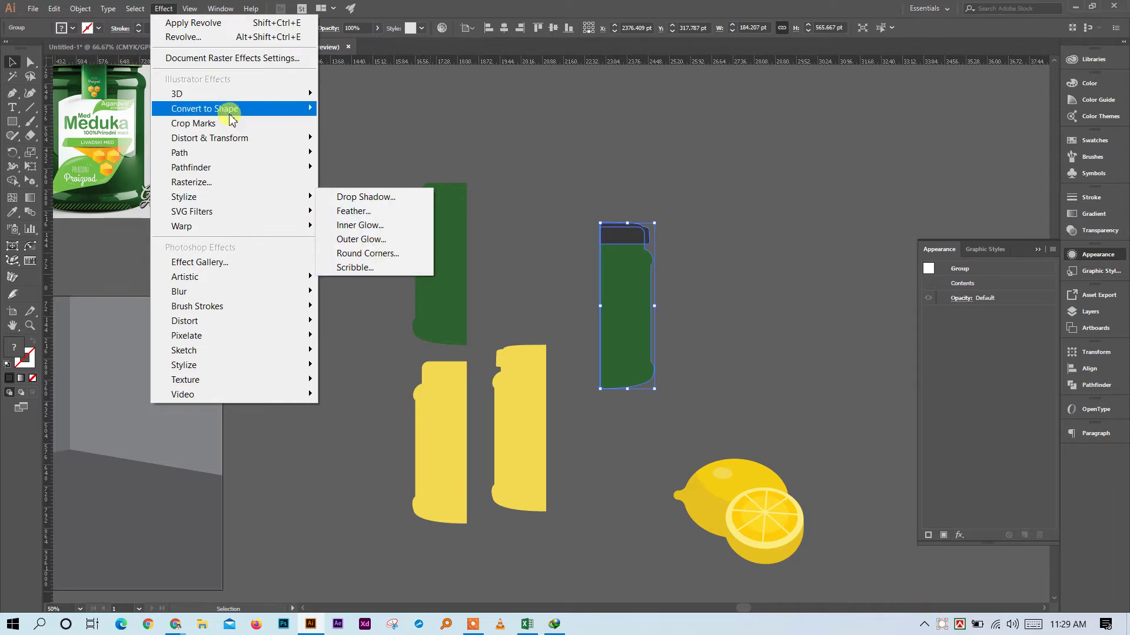
pyautogui.moveTo(294, 94)
pyautogui.click(403, 117)
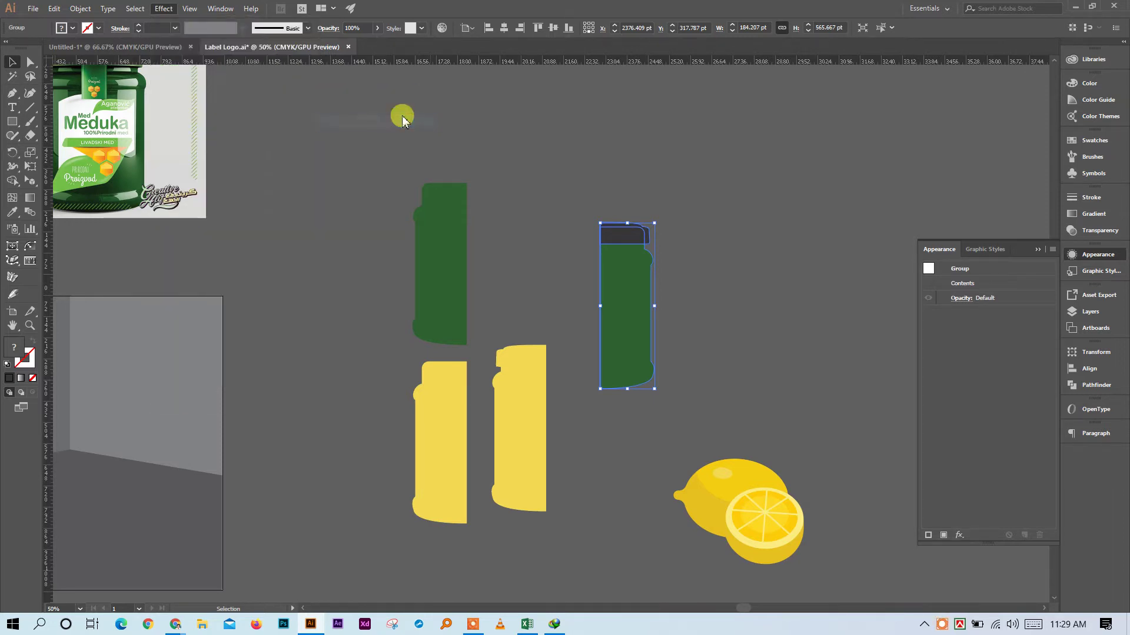
pyautogui.click(1011, 390)
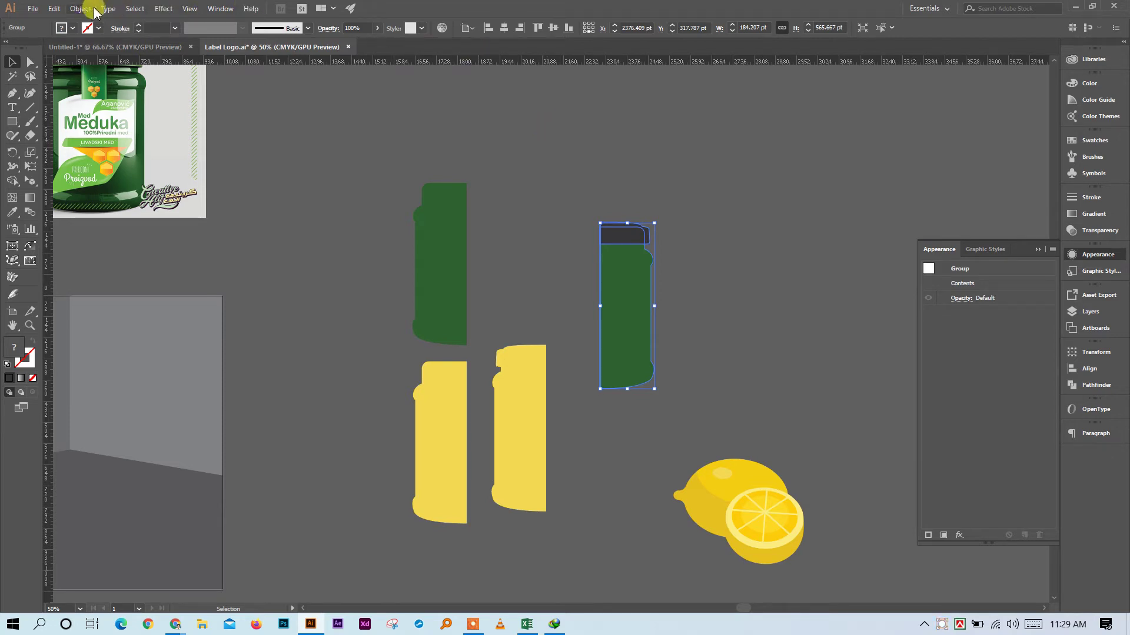
# Start a 3D Revolve effect on the grouped jar and lid halves and preview it
pyautogui.click(167, 9)
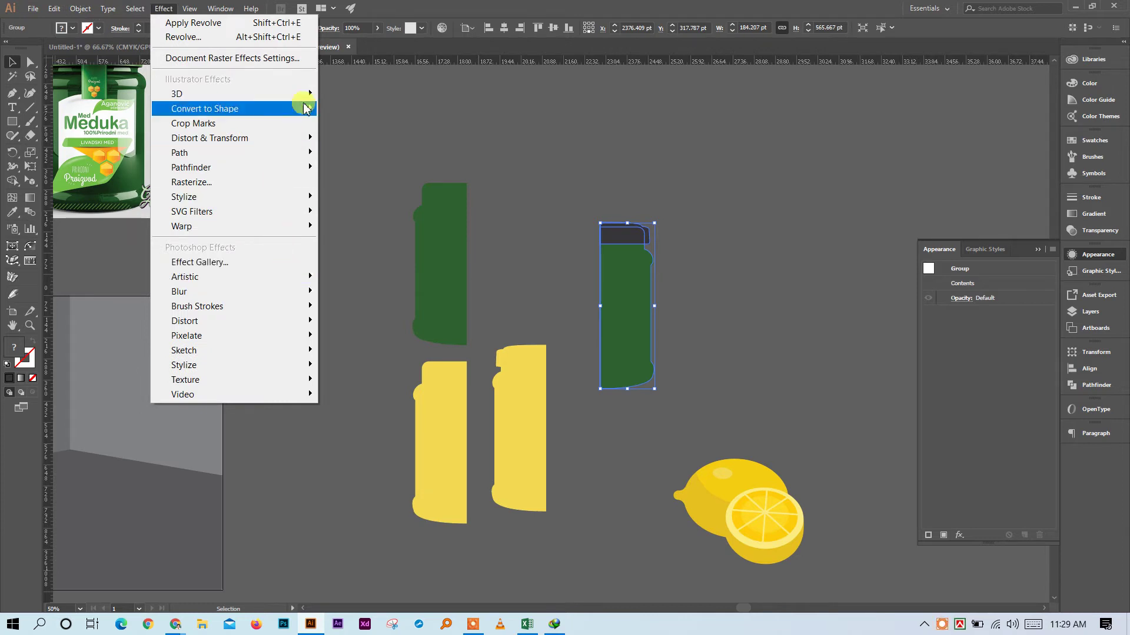
pyautogui.moveTo(305, 94)
pyautogui.click(373, 107)
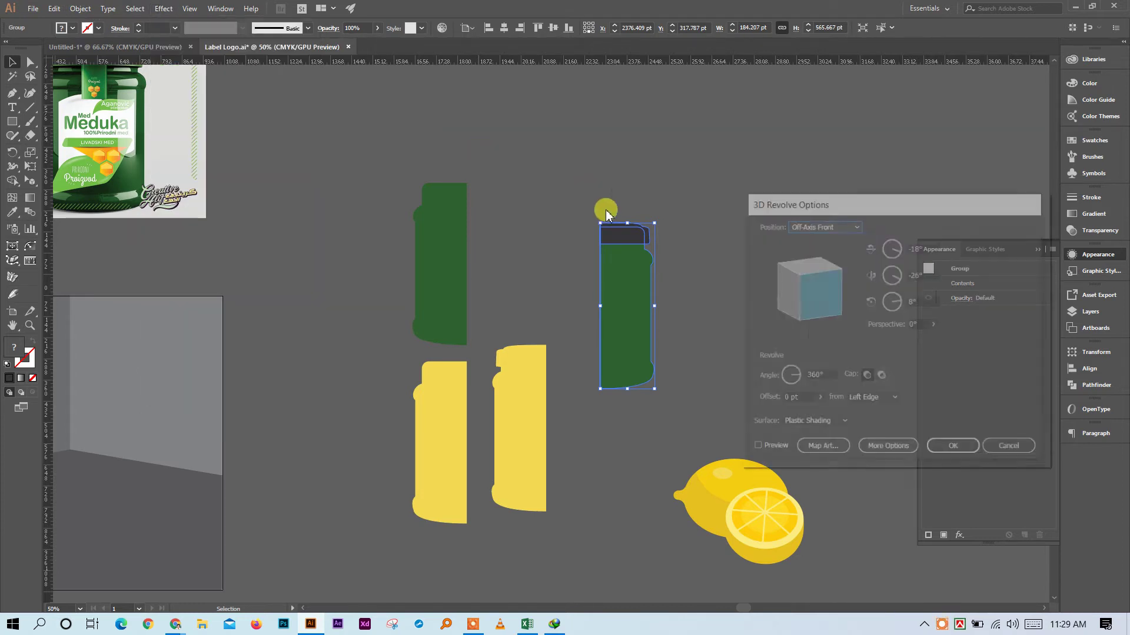
pyautogui.click(764, 453)
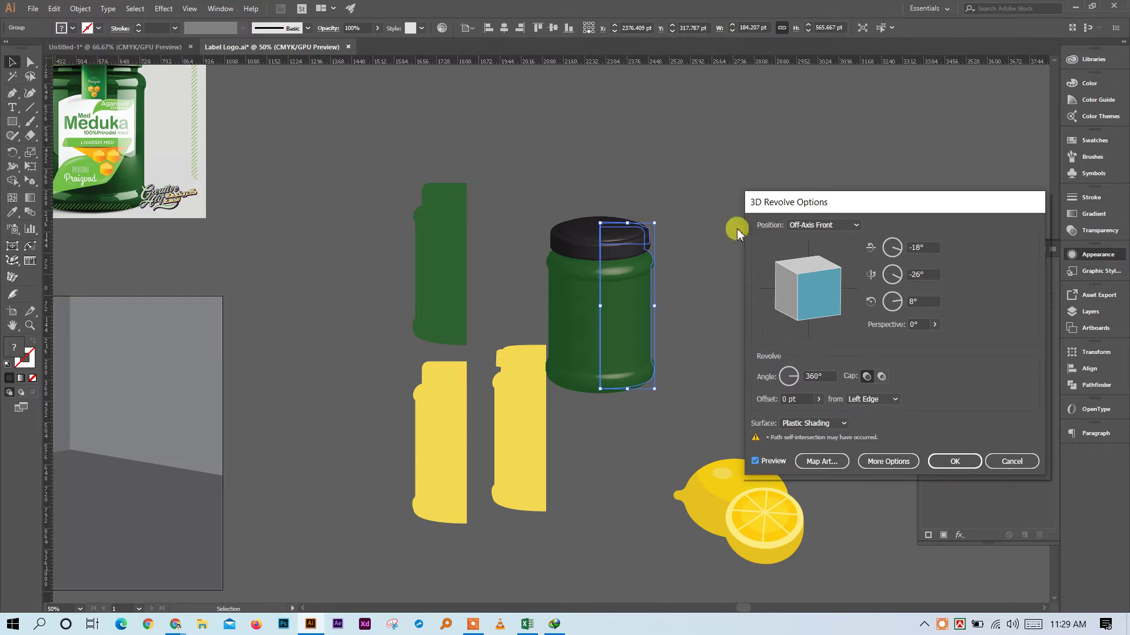
# Turn the grouped jar to face front, setting its Y-axis and Z-axis rotations to 0°
pyautogui.moveTo(797, 299); pyautogui.dragTo(785, 297)
pyautogui.click(921, 275)
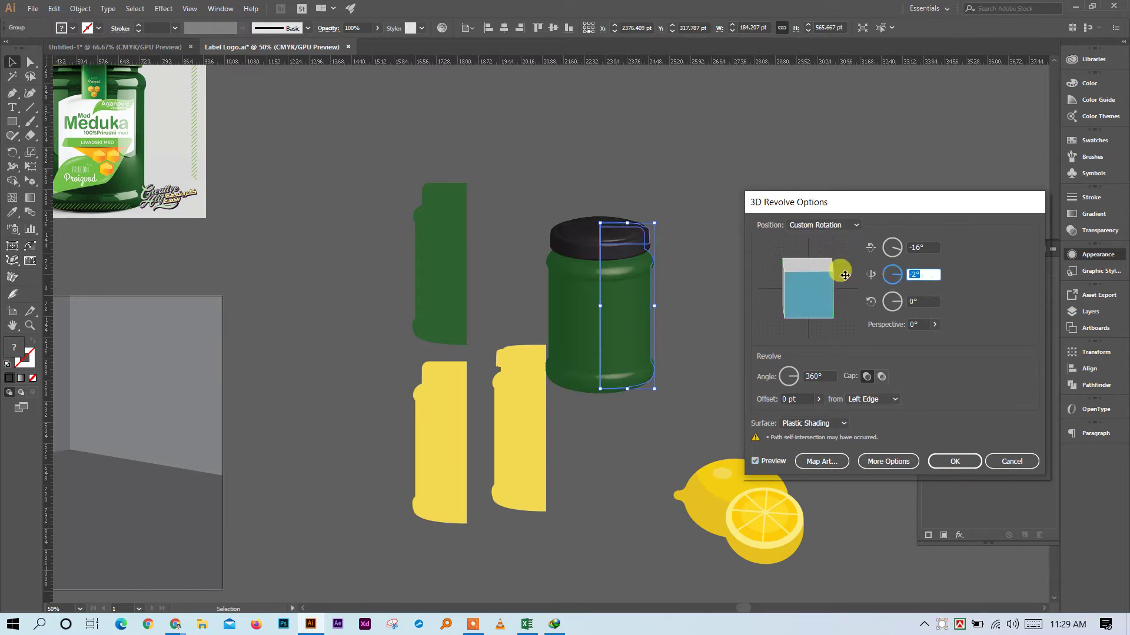
pyautogui.write('0')
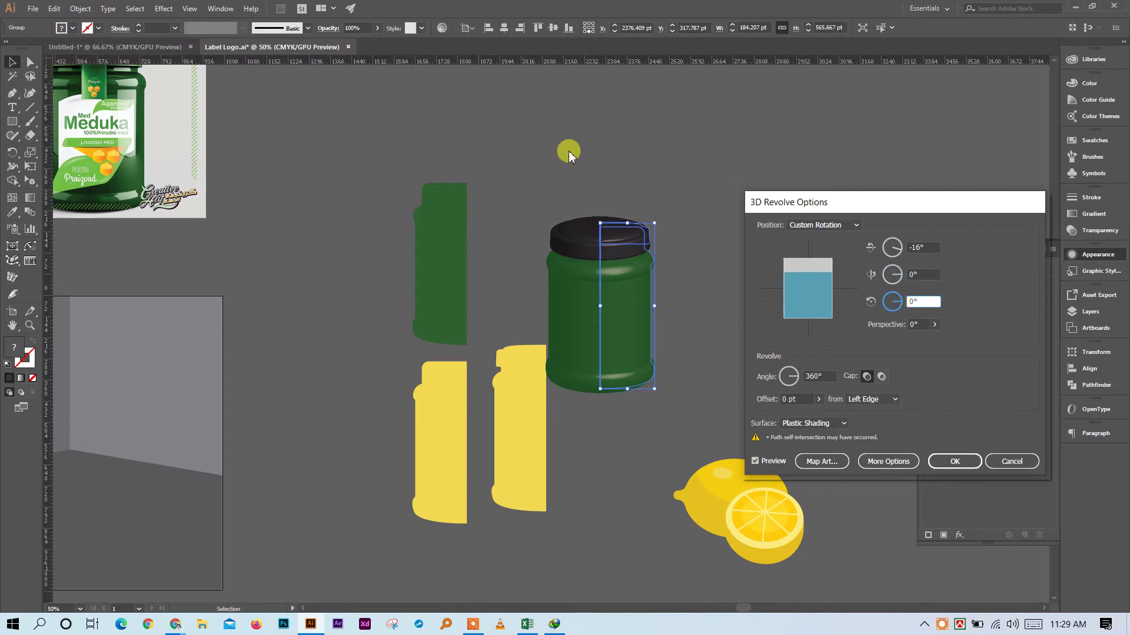
pyautogui.click(922, 303)
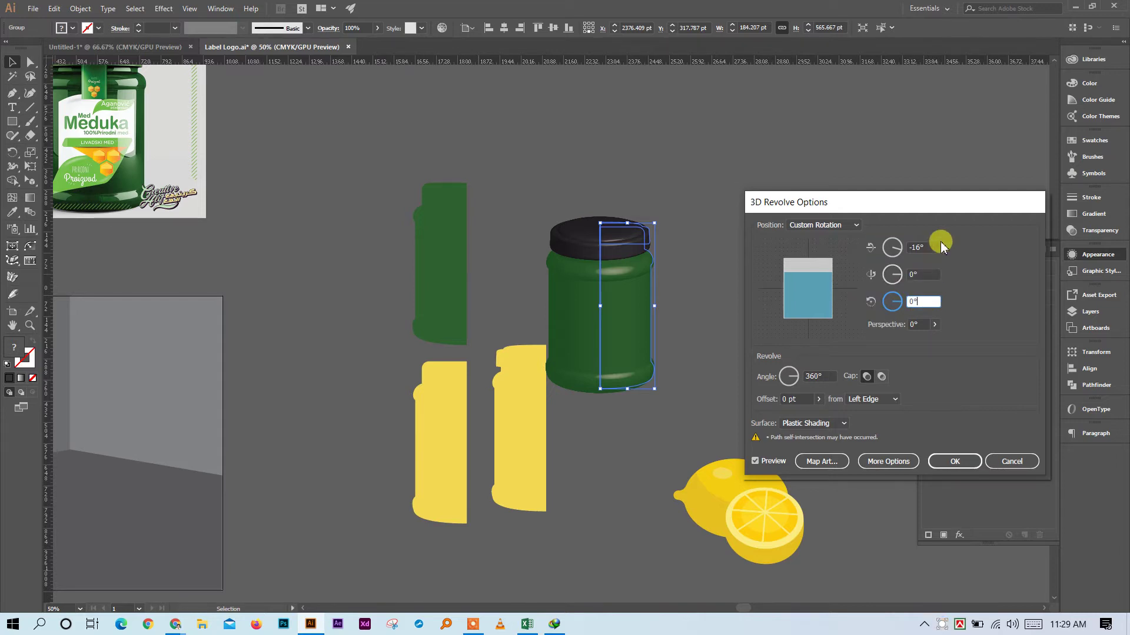
# Set the grouped jar's X-axis rotation to 0° and apply the revolve with Plastic Shading
pyautogui.click(932, 246)
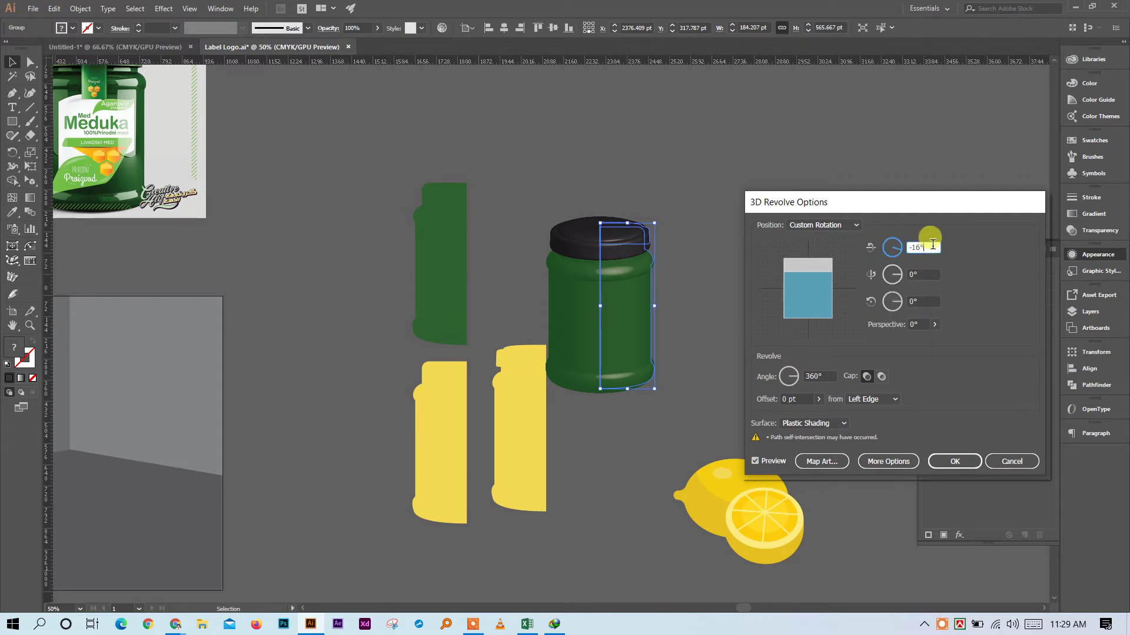
pyautogui.press('Down')
pyautogui.press('Down')
pyautogui.press('Down')
pyautogui.press('Down')
pyautogui.press('Up')
pyautogui.press('Up')
pyautogui.press('Up')
pyautogui.press('Up')
pyautogui.press('Up')
pyautogui.press('Up')
pyautogui.press('Up')
pyautogui.press('Up')
pyautogui.press('Up')
pyautogui.press('Up')
pyautogui.press('Up')
pyautogui.press('Up')
pyautogui.press('Up')
pyautogui.press('Up')
pyautogui.press('Up')
pyautogui.press('Up')
pyautogui.press('Up')
pyautogui.press('Up')
pyautogui.press('Up')
pyautogui.press('Up')
pyautogui.press('Up')
pyautogui.press('Up')
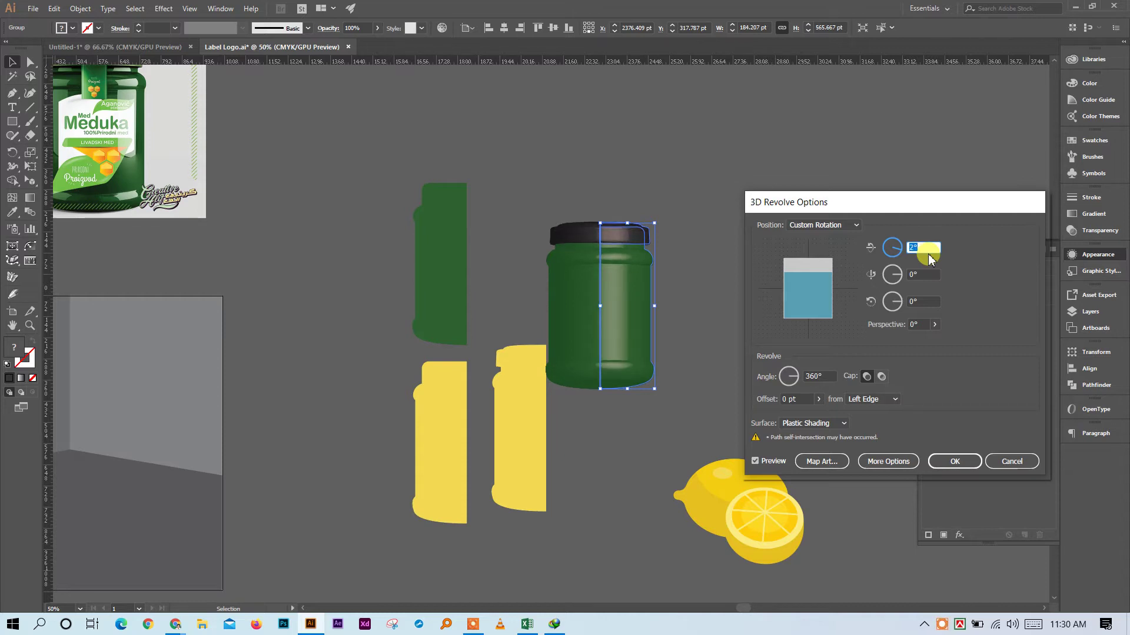
pyautogui.write('0')
pyautogui.click(922, 274)
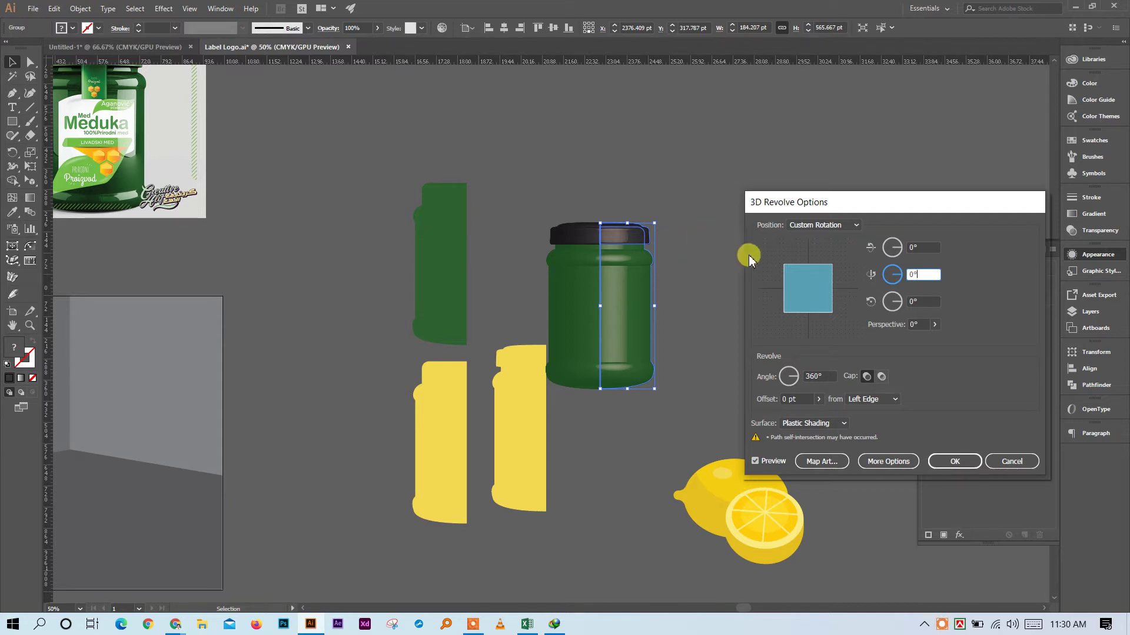
pyautogui.click(957, 462)
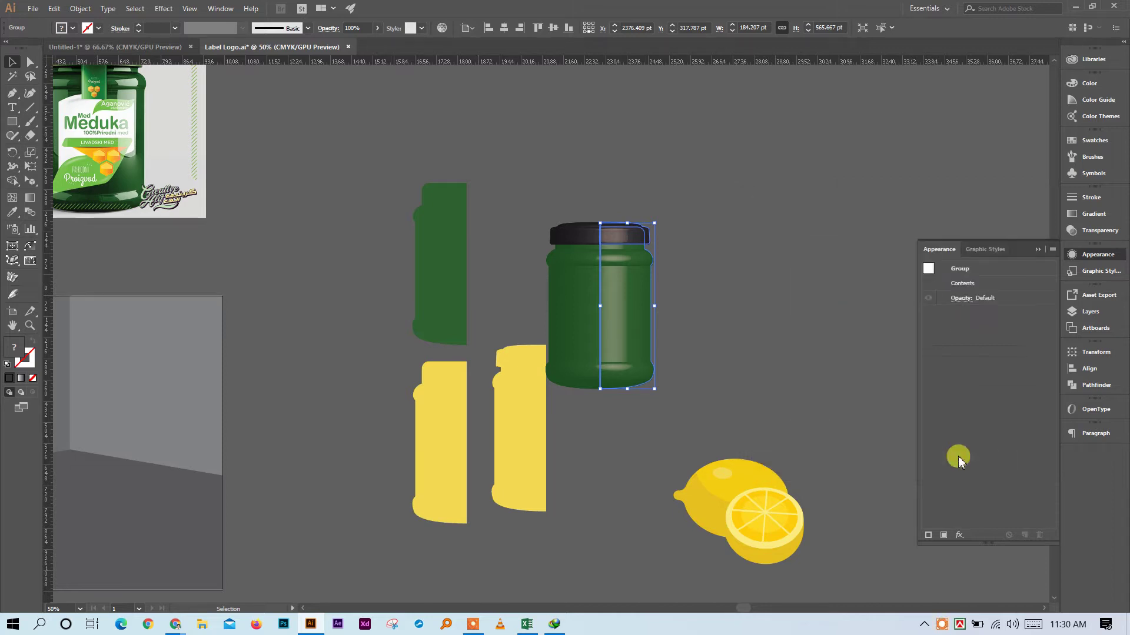
# Move the revolved jar onto the grey room artboard and place it near the middle of the backdrop
pyautogui.hscroll(-5, 744, 345)
pyautogui.press('v')
pyautogui.moveTo(809, 282); pyautogui.dragTo(291, 414)
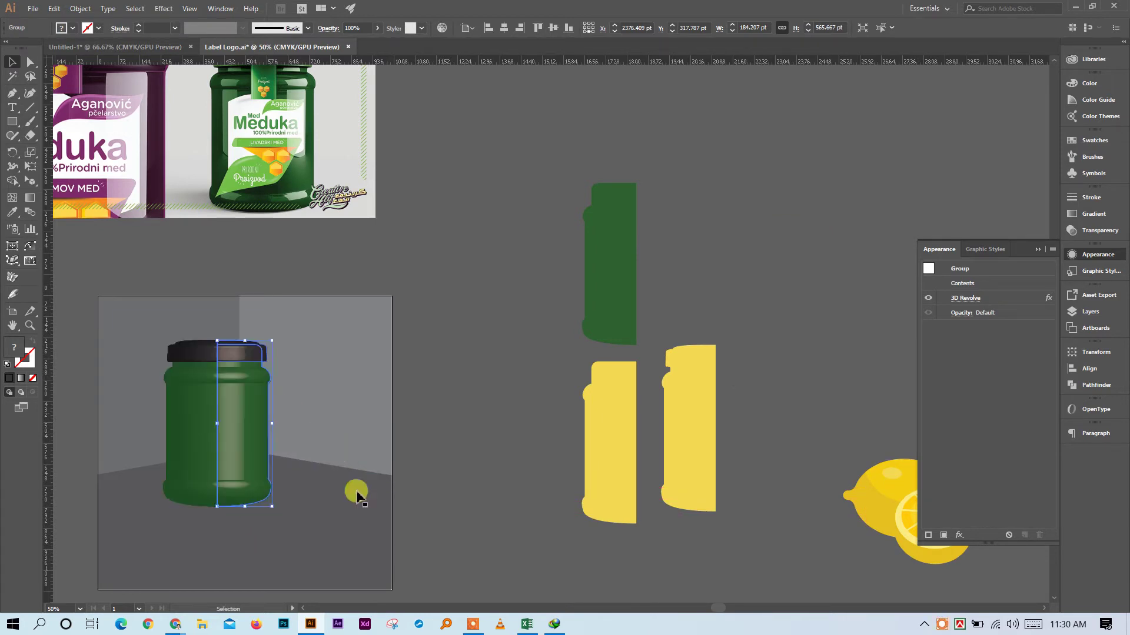
pyautogui.hscroll(-7, 408, 461)
pyautogui.moveTo(456, 438)
pyautogui.mouseDown()
pyautogui.moveTo(451, 424)
pyautogui.moveTo(467, 430)
pyautogui.mouseUp()
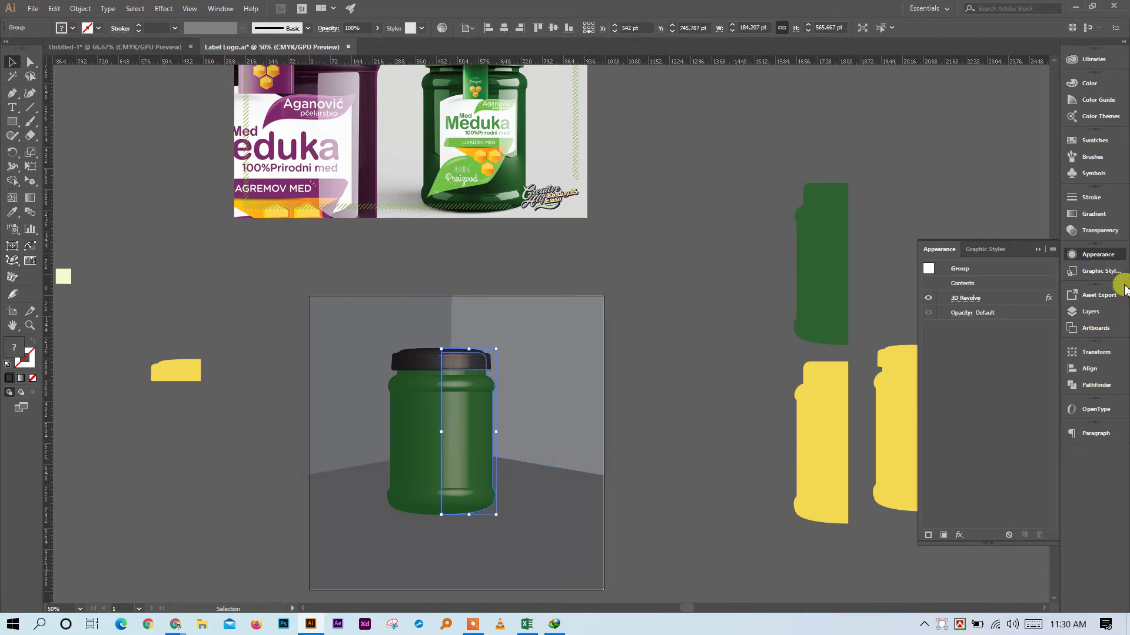
# Edit the jar's 3D Revolve effect with Preview on, setting its rotation around the X axis to -14°
pyautogui.click(978, 302)
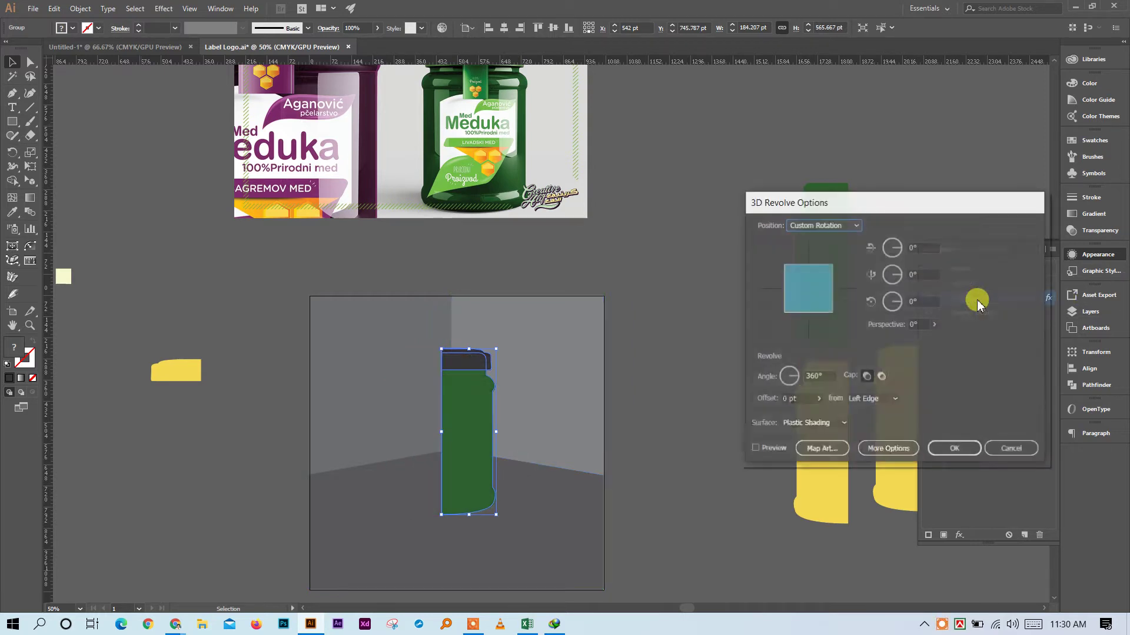
pyautogui.click(924, 249)
pyautogui.doubleClick(924, 249)
pyautogui.press('Up')
pyautogui.press('Up')
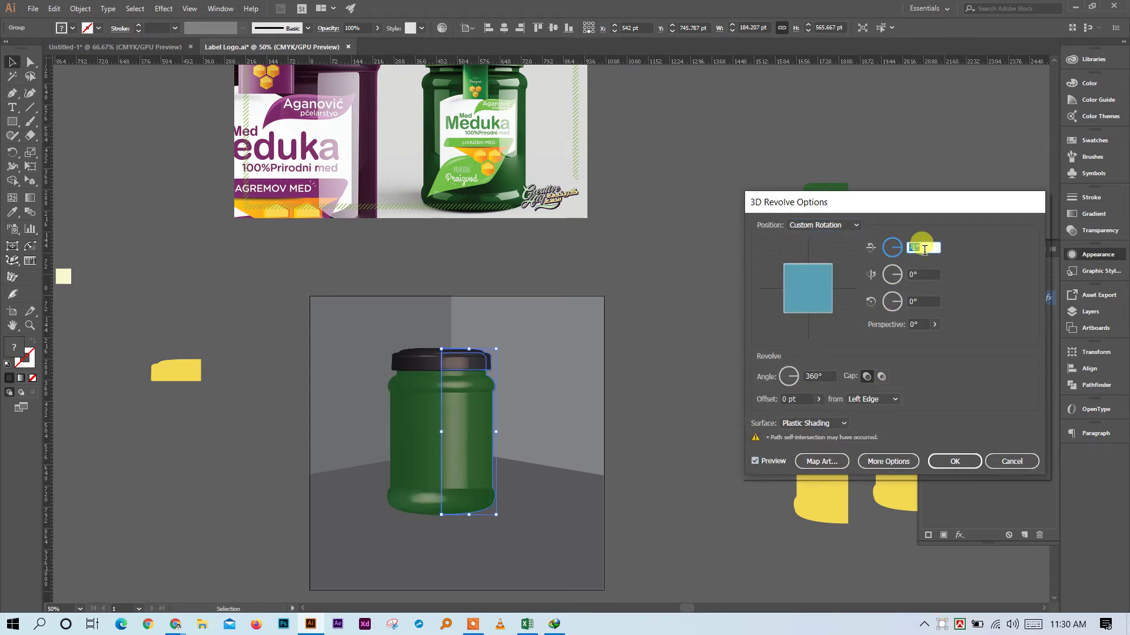
pyautogui.press('Up')
pyautogui.press('Up')
pyautogui.press('Up')
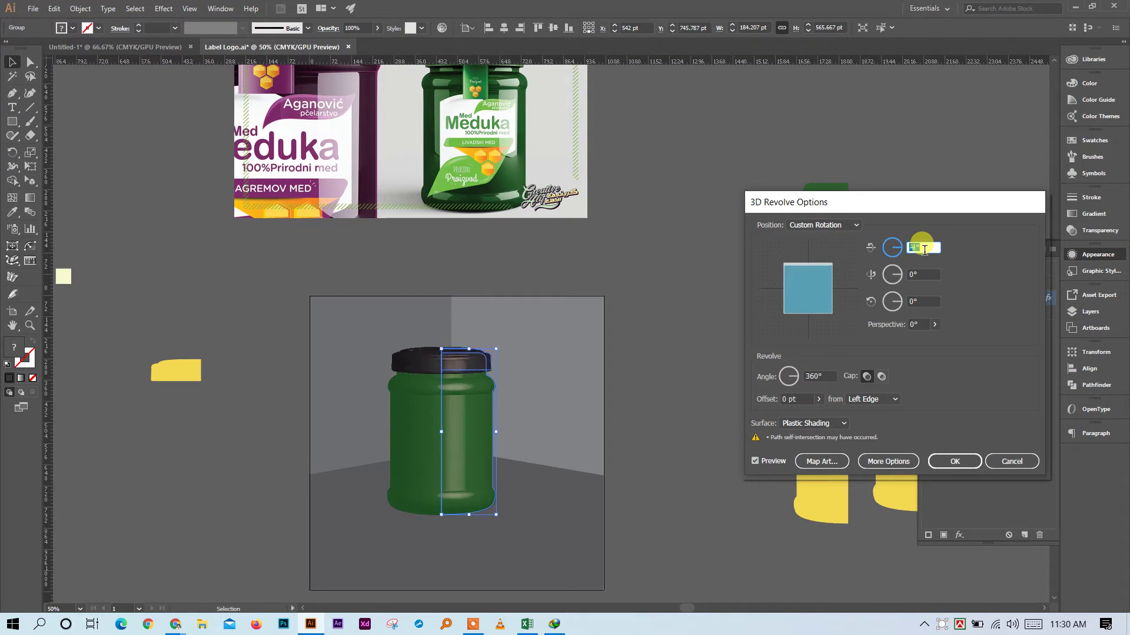
pyautogui.press('Up')
pyautogui.press('Up')
pyautogui.press('Up')
pyautogui.press('Up')
pyautogui.press('Up')
pyautogui.press('Up')
pyautogui.press('Up')
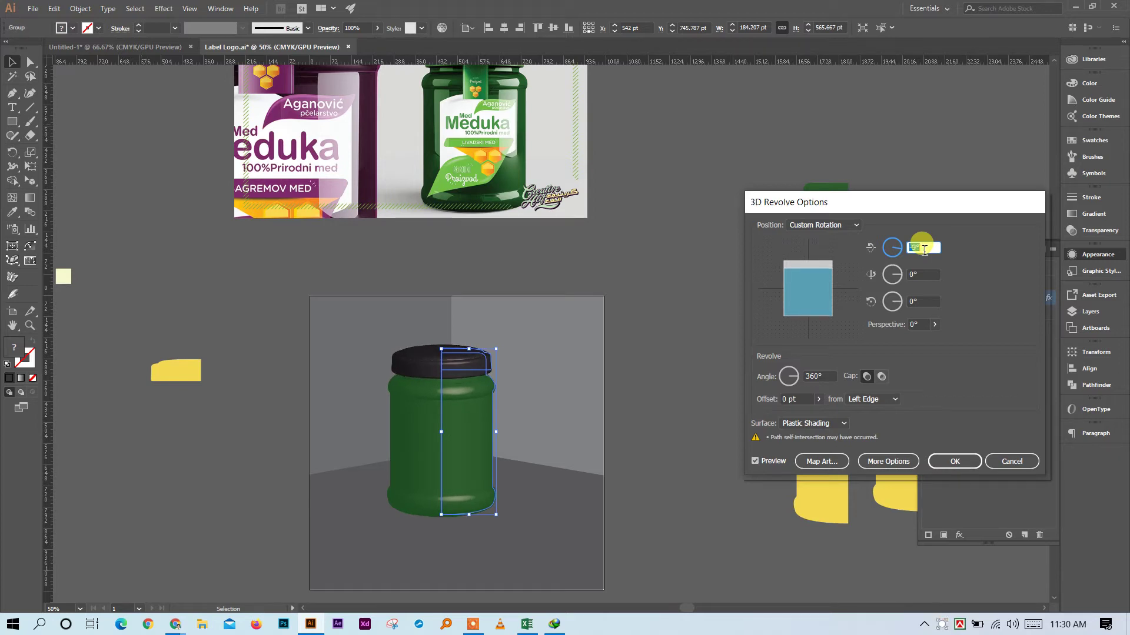
pyautogui.press('Down')
pyautogui.press('Down')
pyautogui.press('Down')
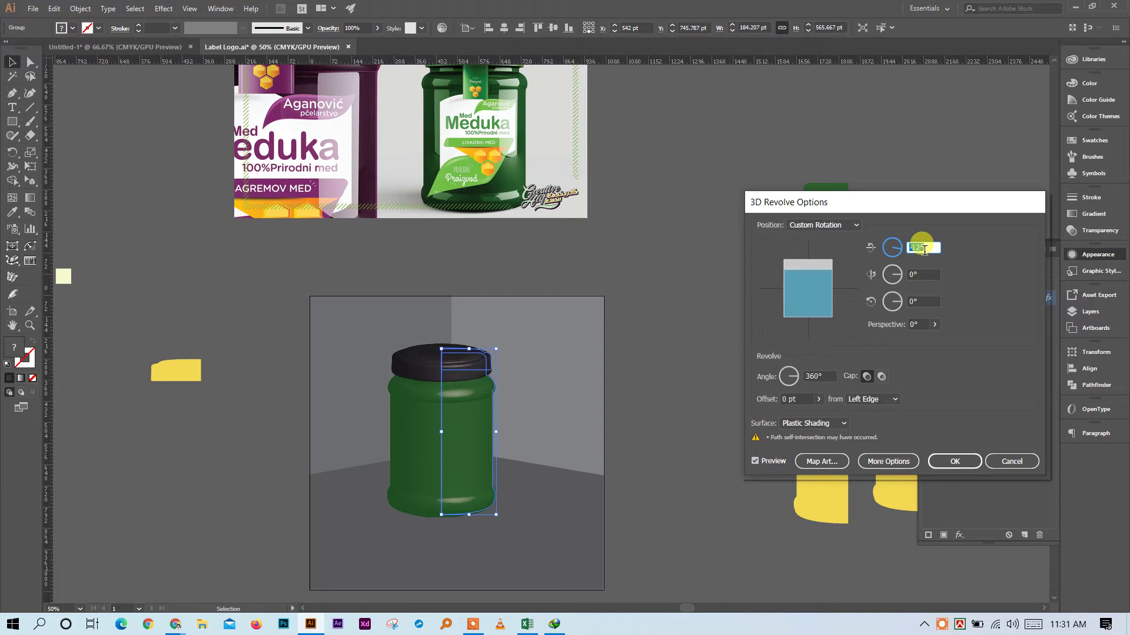
pyautogui.press('Down')
pyautogui.press('Down')
pyautogui.press('Down')
pyautogui.press('Down')
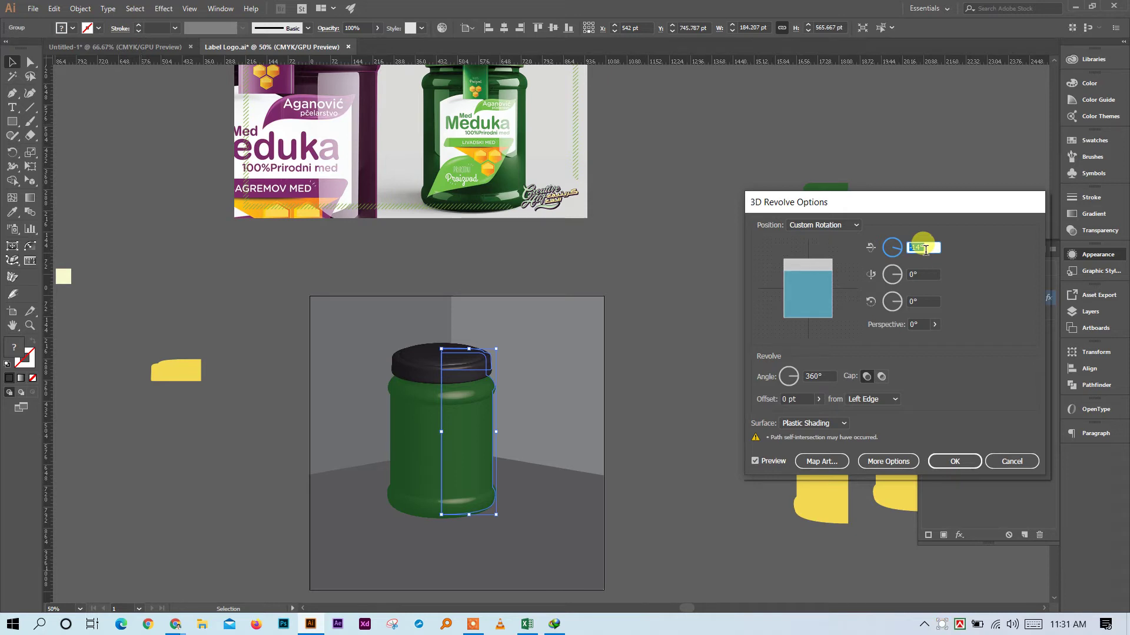
pyautogui.click(955, 462)
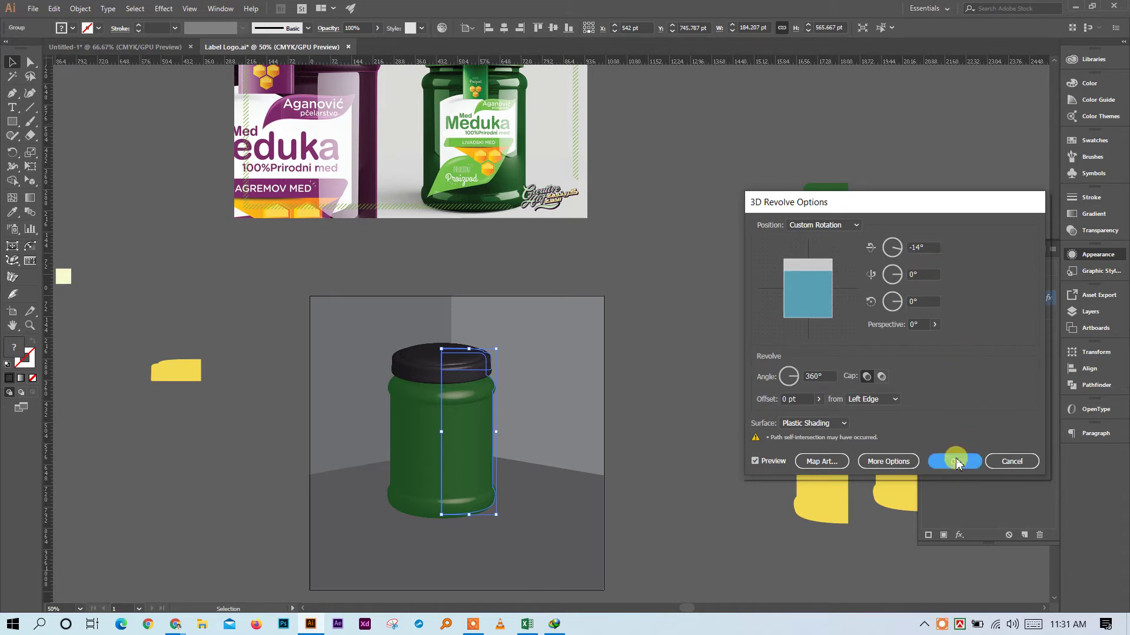
pyautogui.click(708, 370)
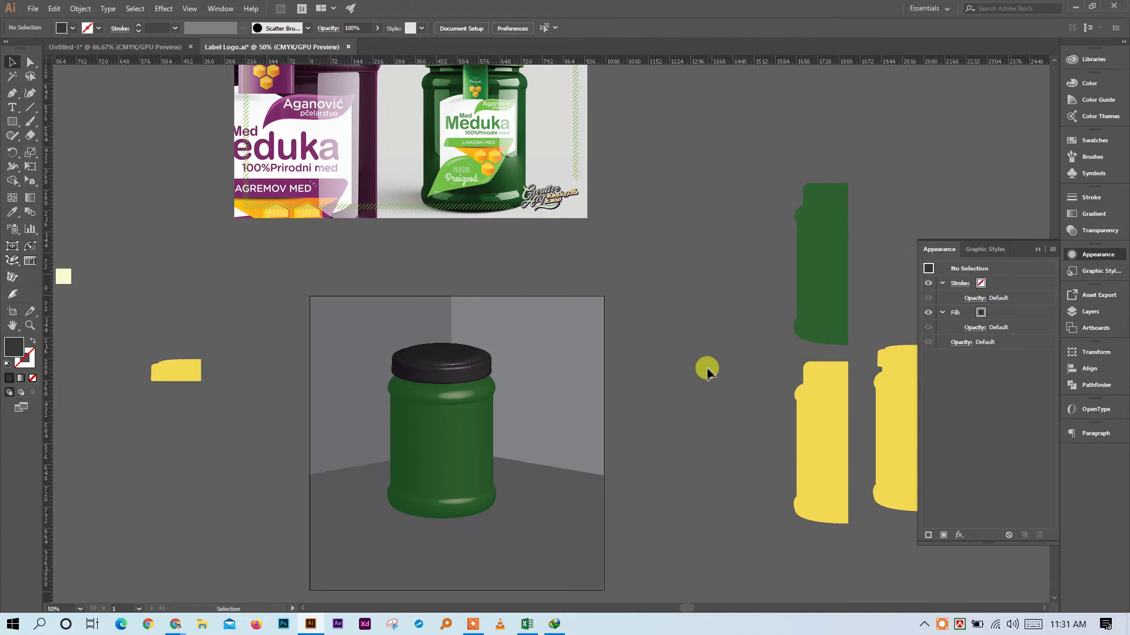
# Fill only the jar's body path with the lightest grey swatch, leaving the lid out of the selection
pyautogui.hscroll(-3, 732, 434)
pyautogui.scroll(-2, 760, 439)
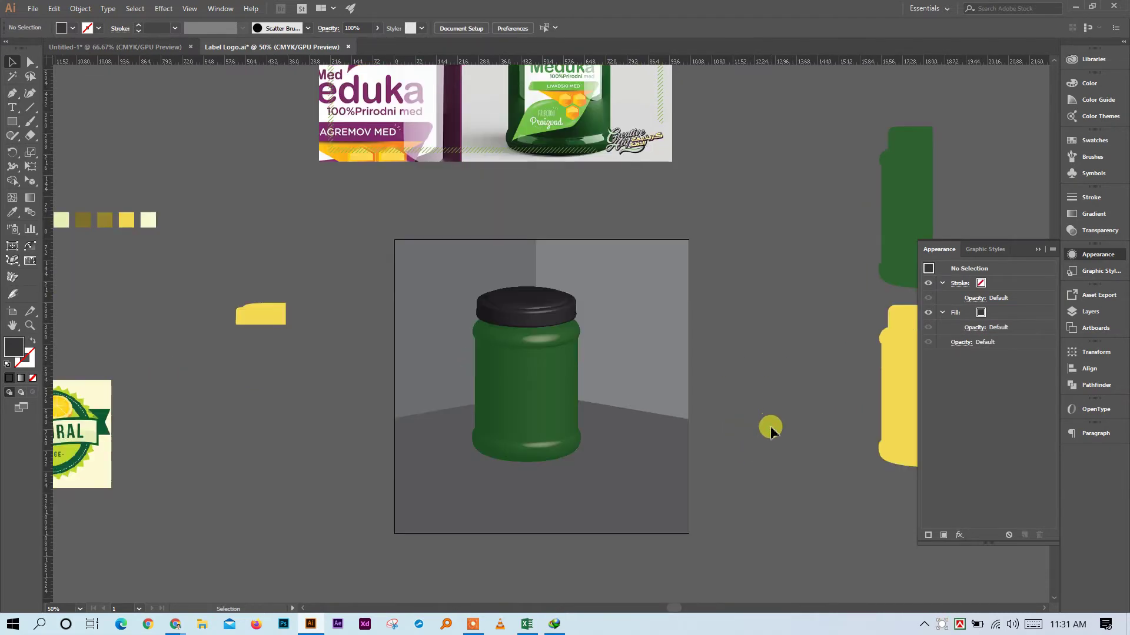
pyautogui.scroll(2, 771, 431)
pyautogui.click(30, 61)
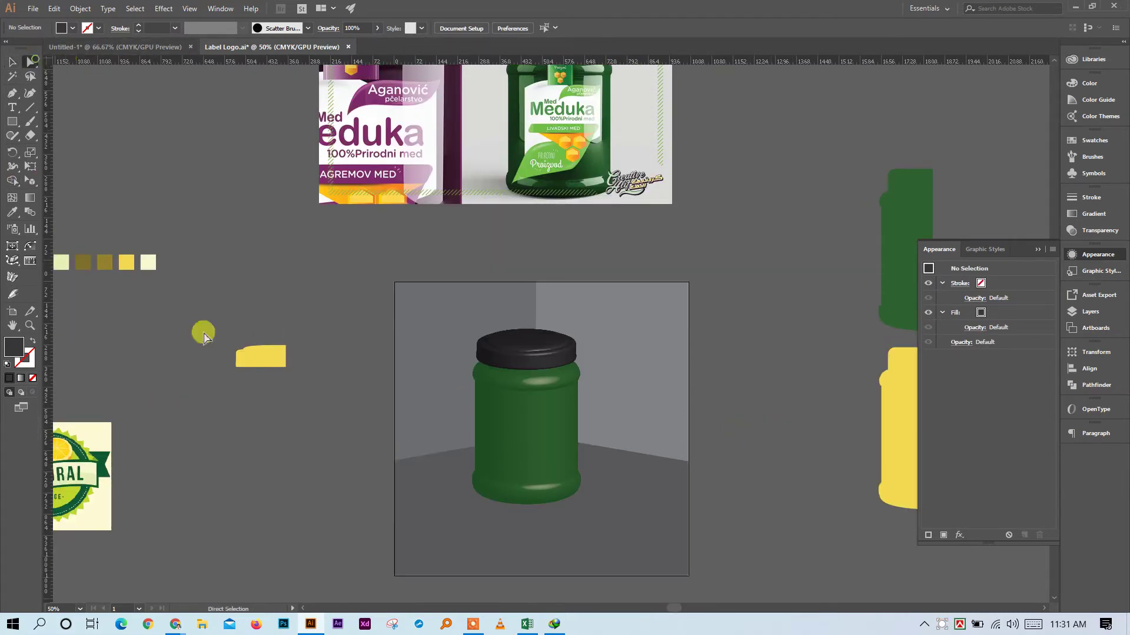
pyautogui.click(567, 457)
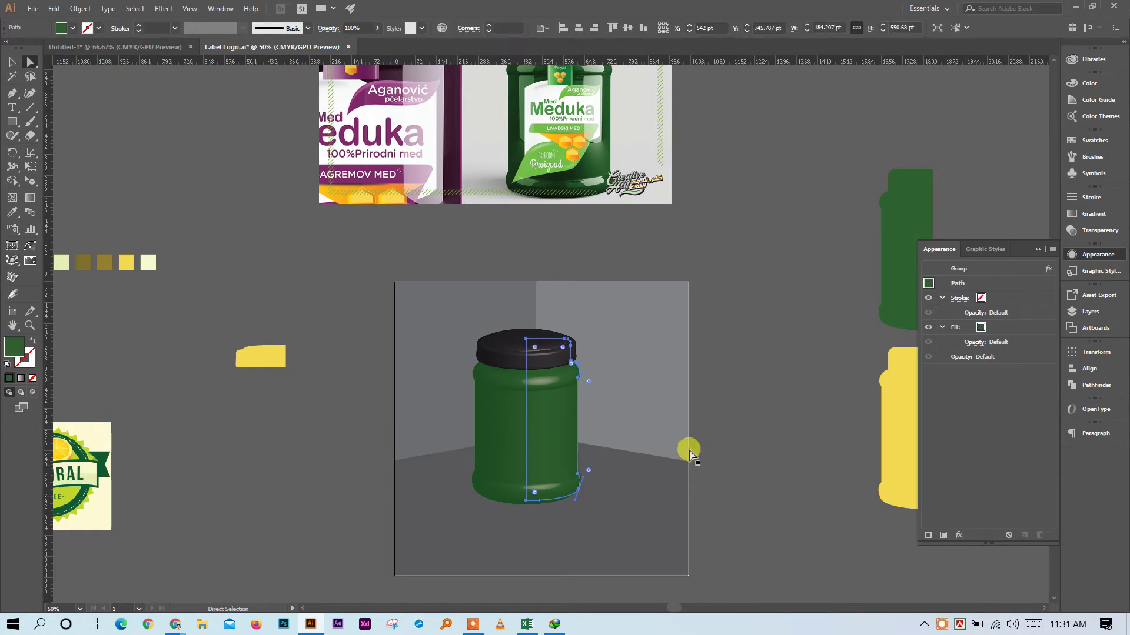
pyautogui.scroll(2, 688, 449)
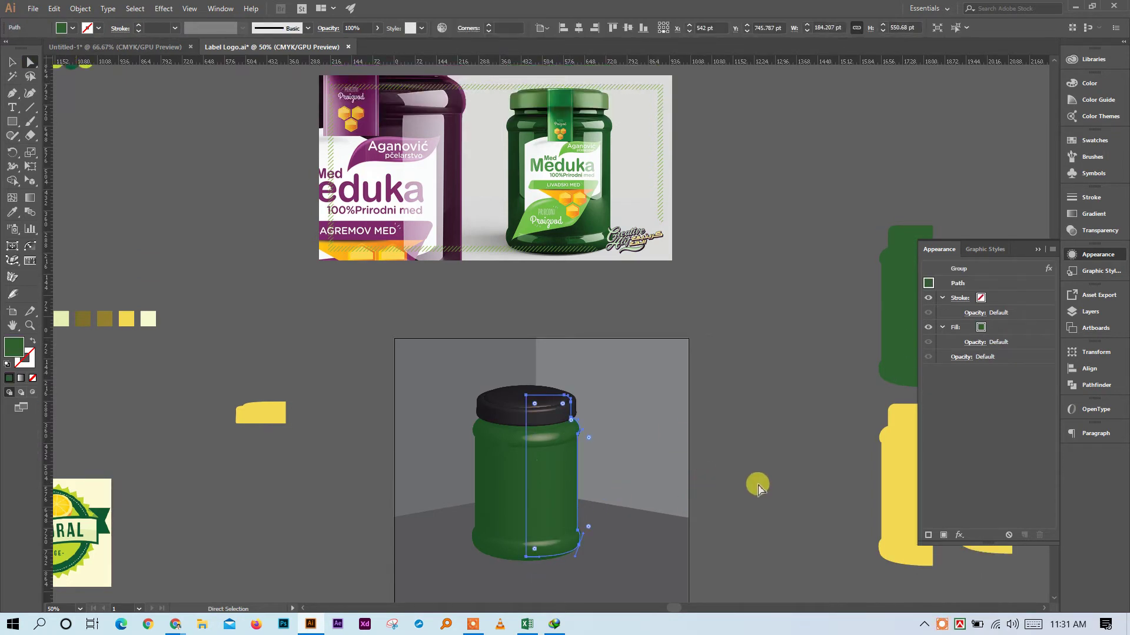
pyautogui.click(1082, 142)
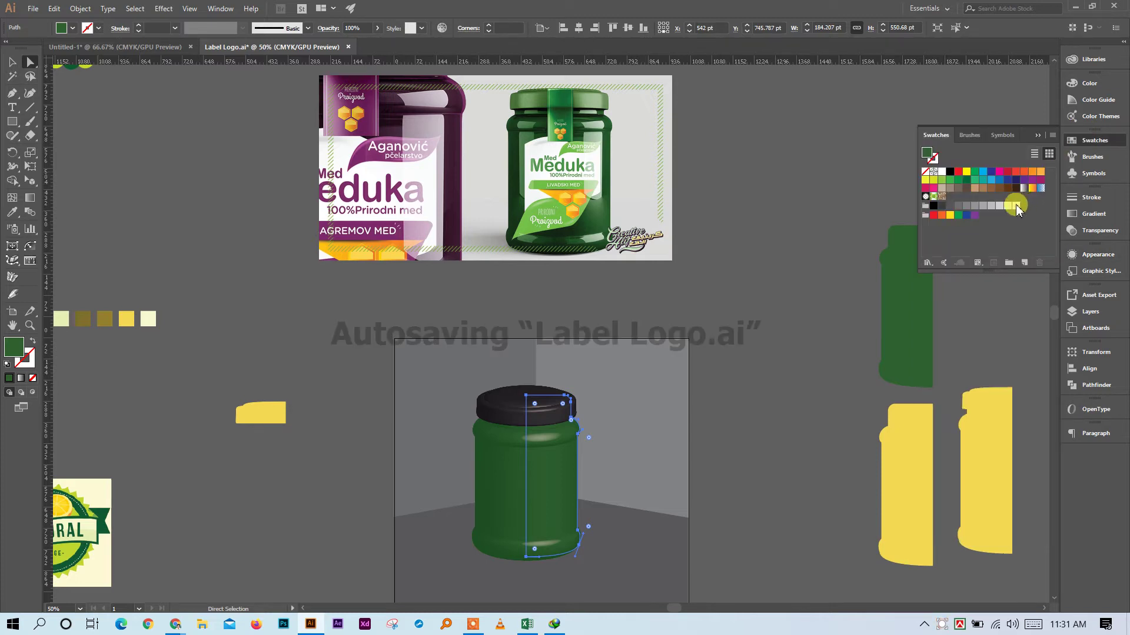
pyautogui.click(1015, 207)
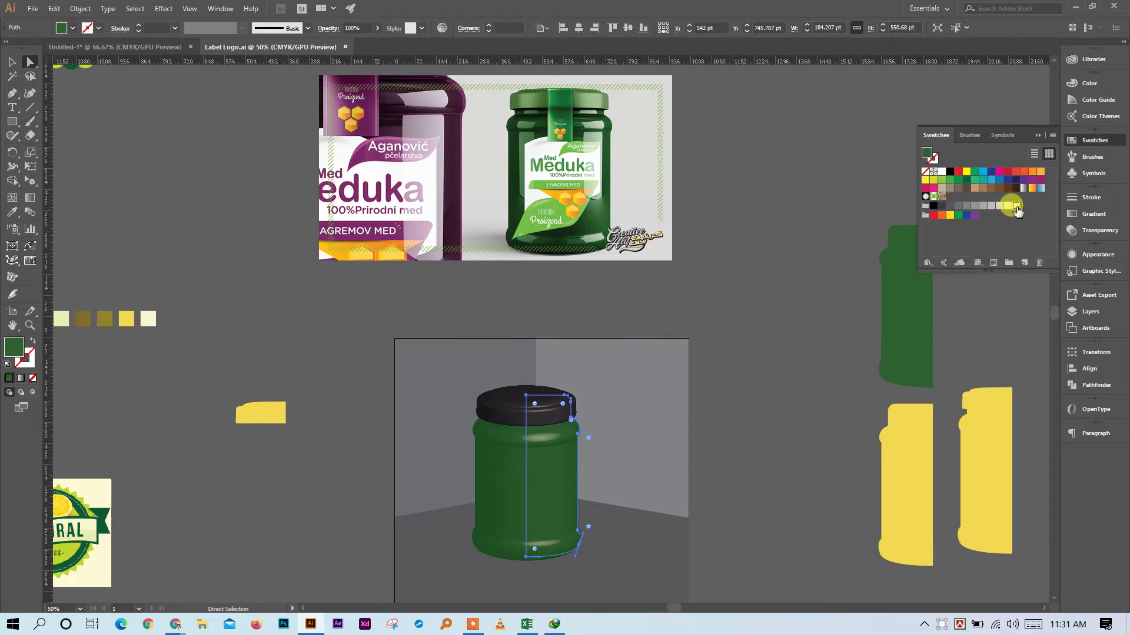
pyautogui.click(1017, 207)
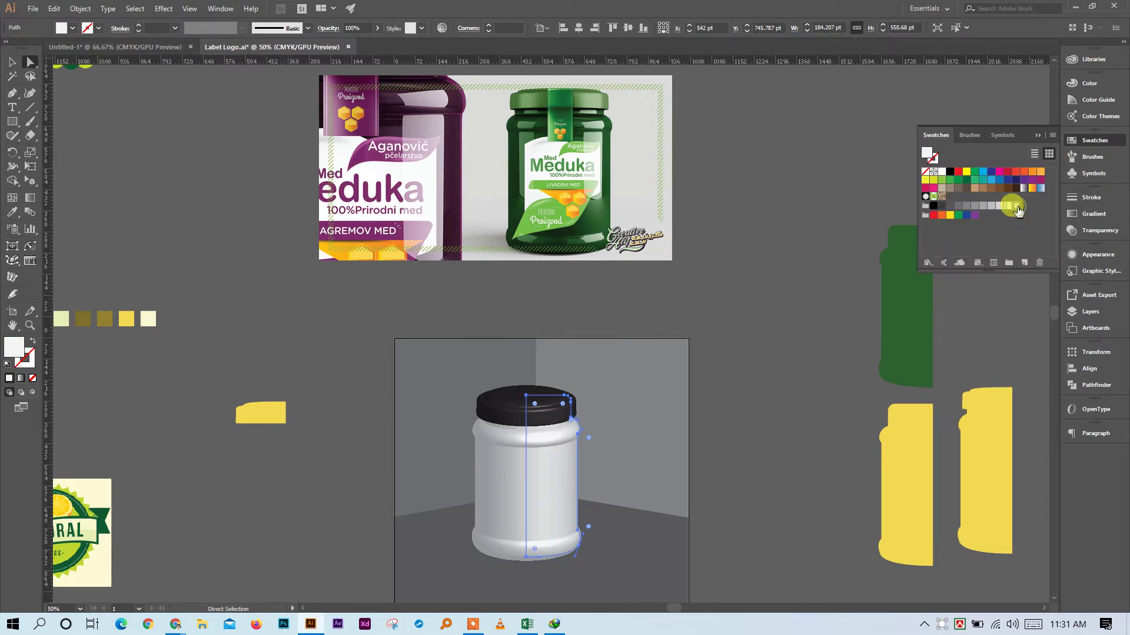
# Fill the jar body and lid together, trying mid blue and settling on the lightest grey swatch
pyautogui.keyDown('shift'); pyautogui.click(511, 403); pyautogui.keyUp('shift')
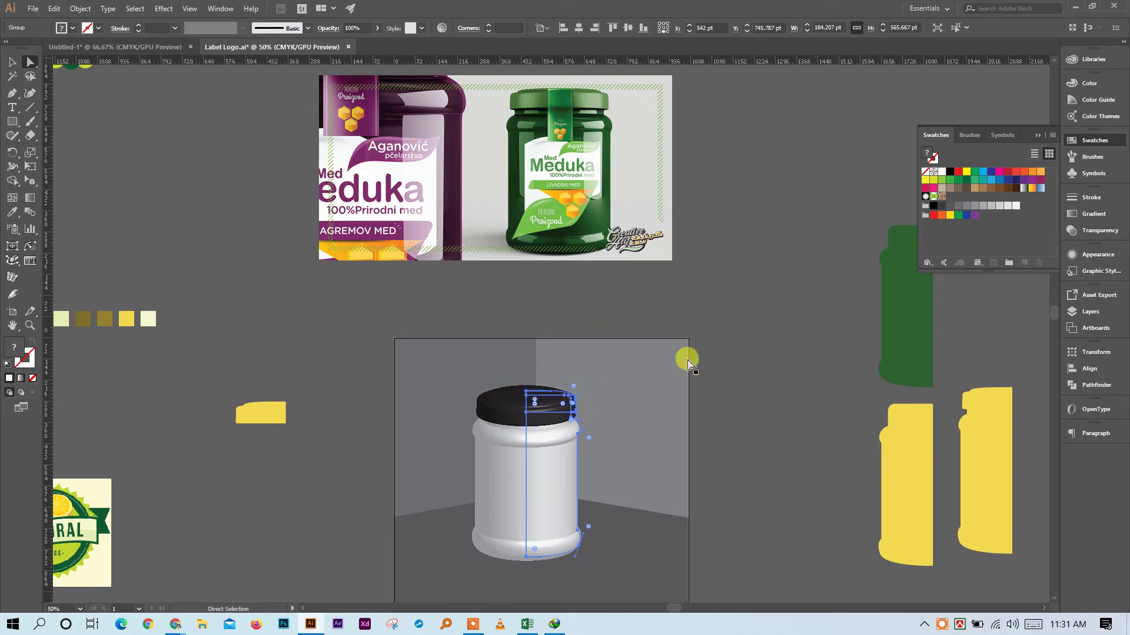
pyautogui.click(1000, 184)
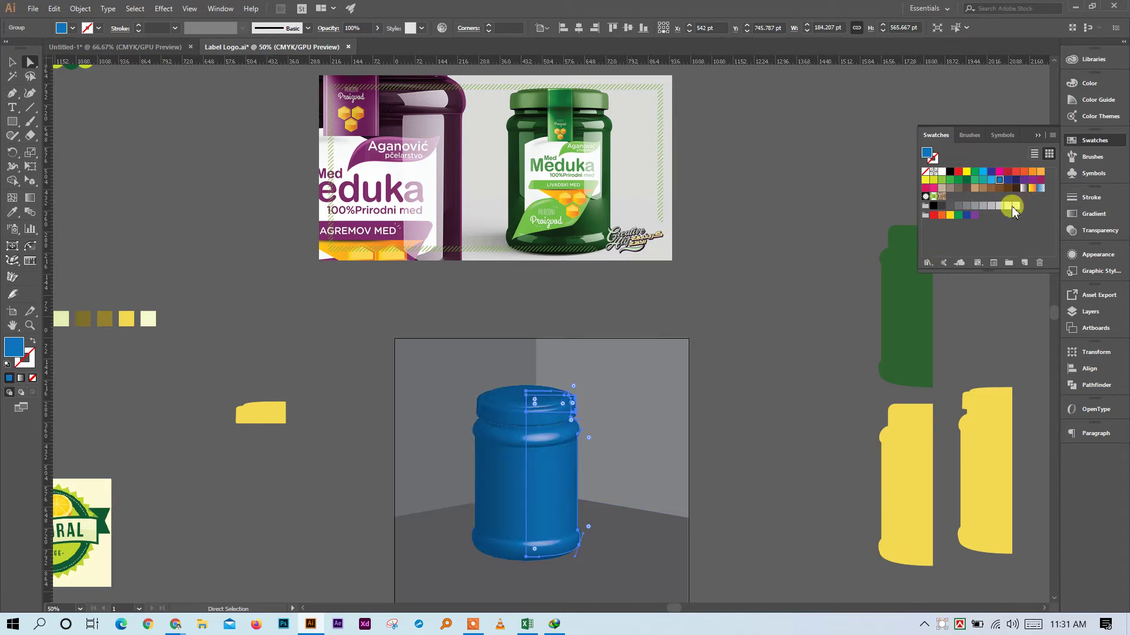
pyautogui.click(1014, 207)
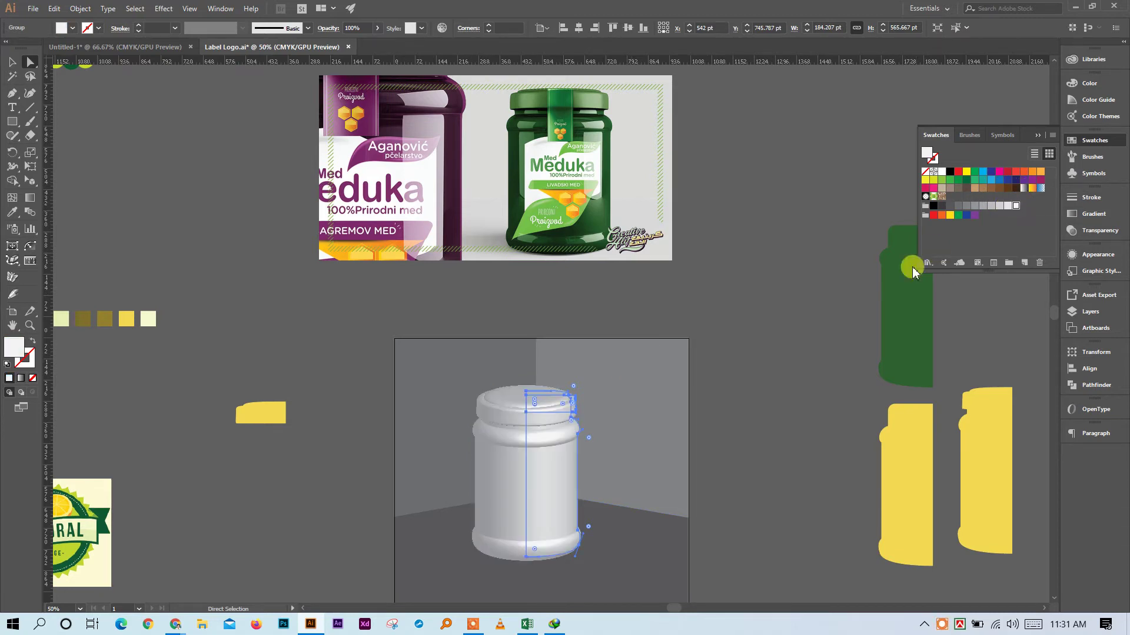
pyautogui.click(759, 429)
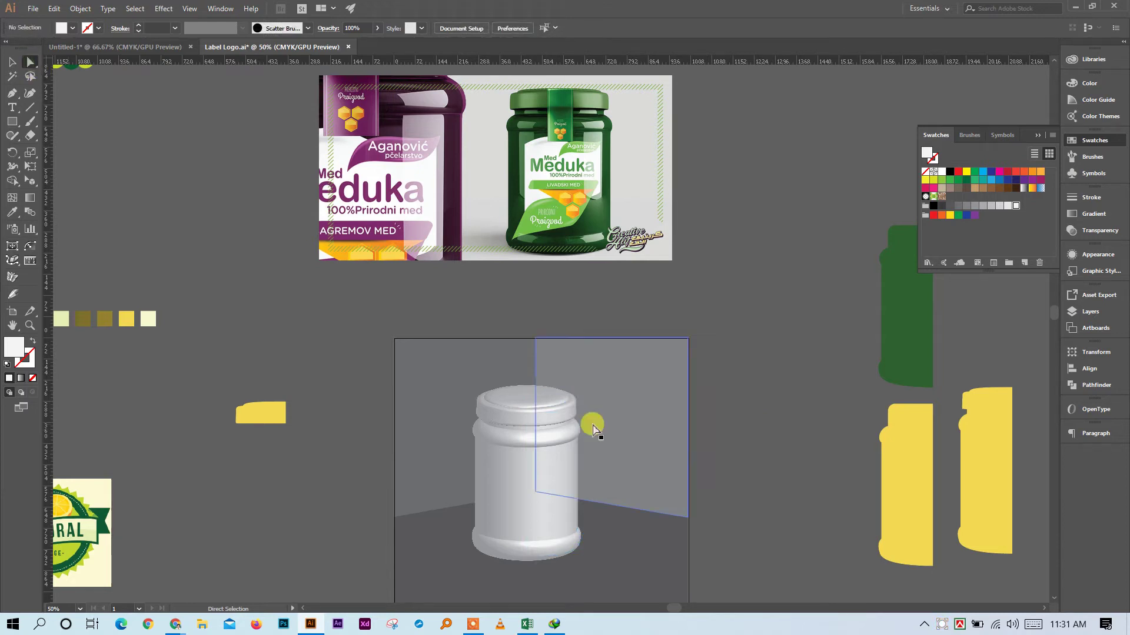
# Fill only the lid path, trying the dark C=100 M=100 Y=25 K=25 swatch and settling on mid blue
pyautogui.click(547, 407)
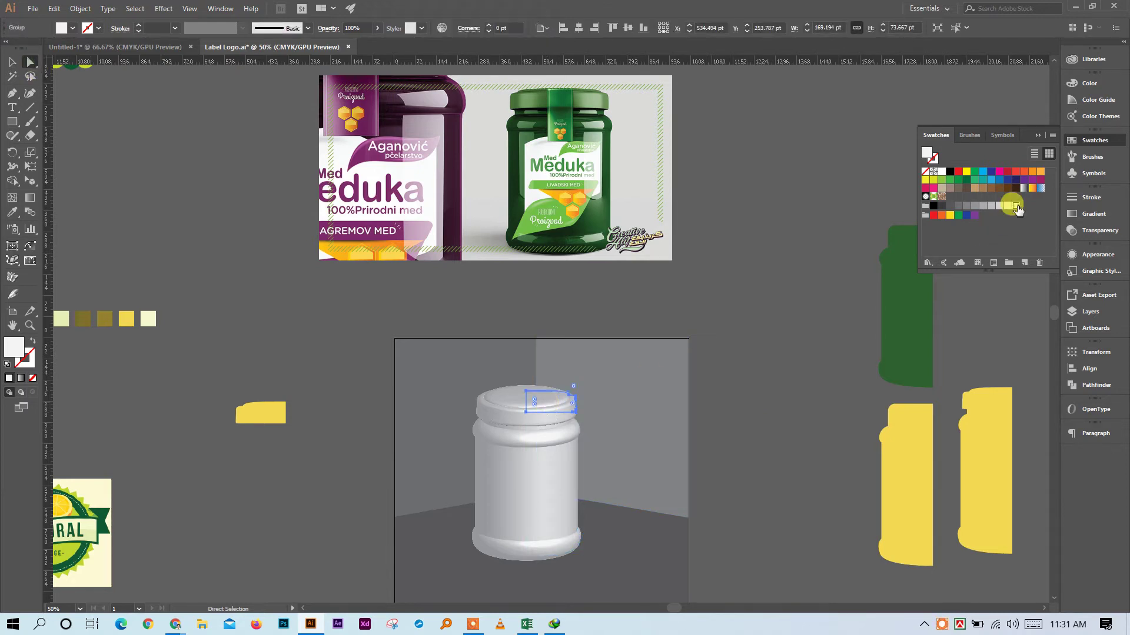
pyautogui.click(1016, 180)
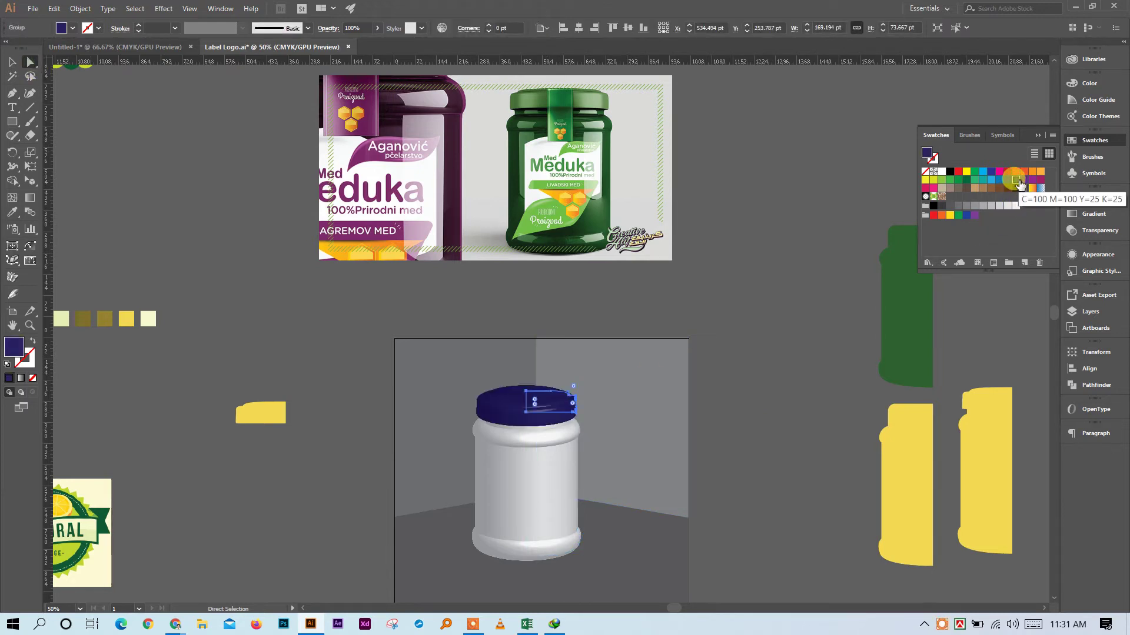
pyautogui.click(998, 182)
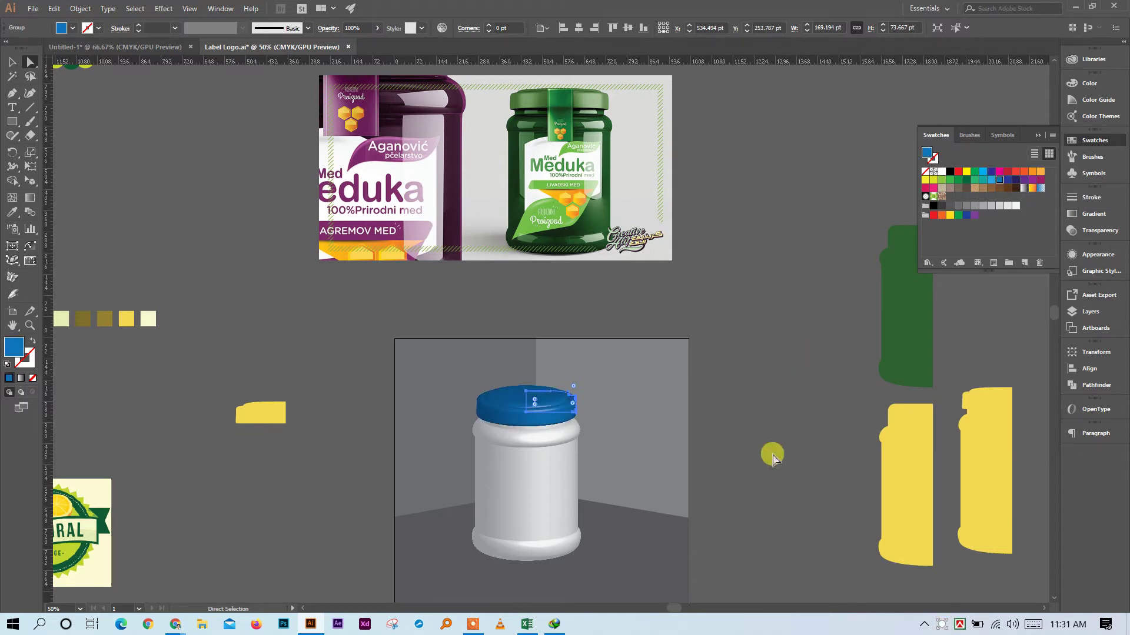
pyautogui.click(772, 454)
# Reduce the opacity of the jar's body path to 42% for a translucent look
pyautogui.scroll(-1, 773, 457)
pyautogui.scroll(-1, 772, 458)
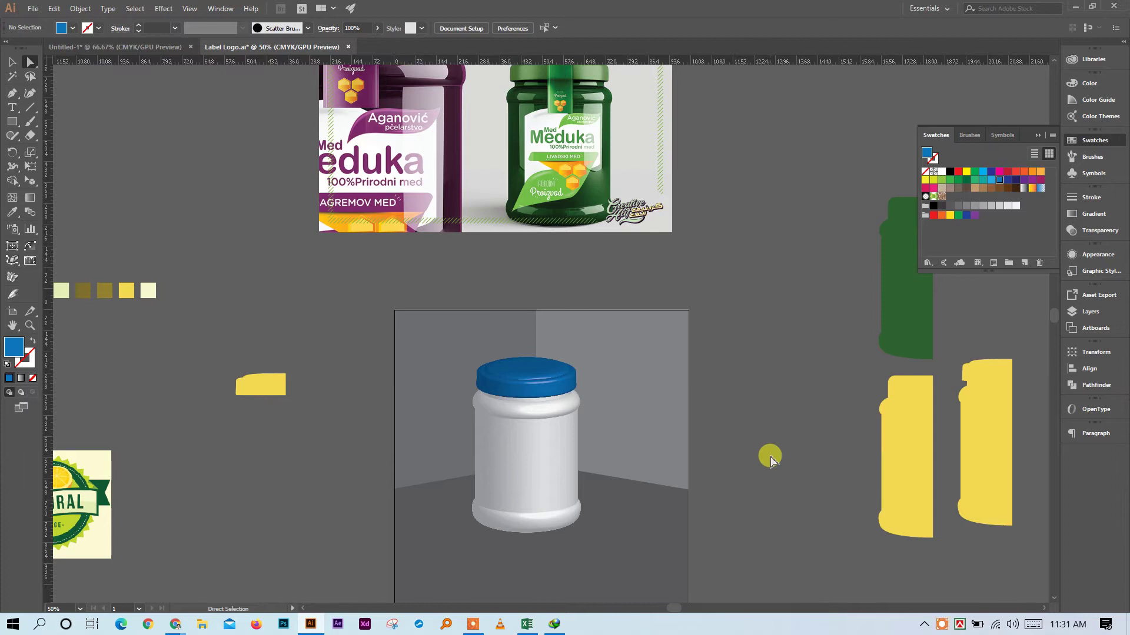
pyautogui.scroll(-3, 771, 458)
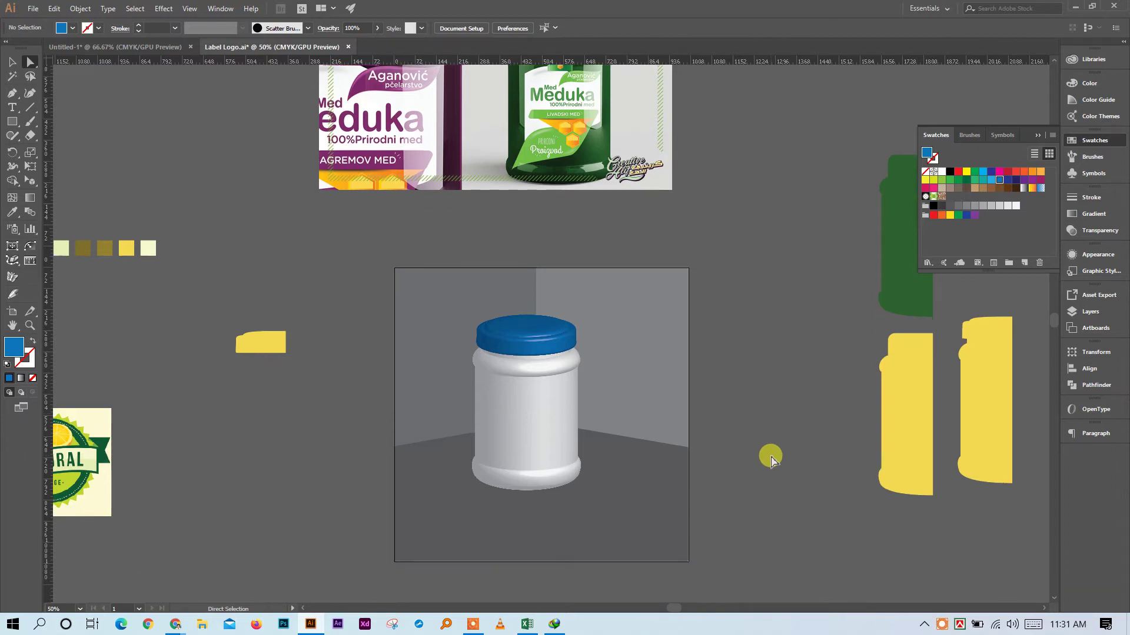
pyautogui.click(556, 422)
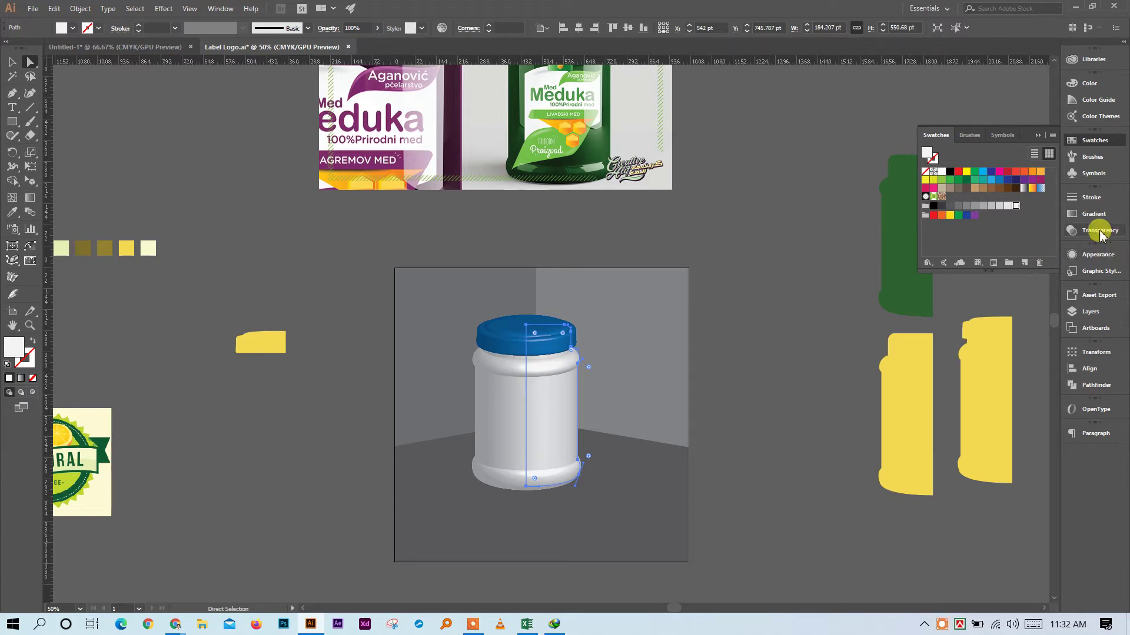
pyautogui.click(1093, 213)
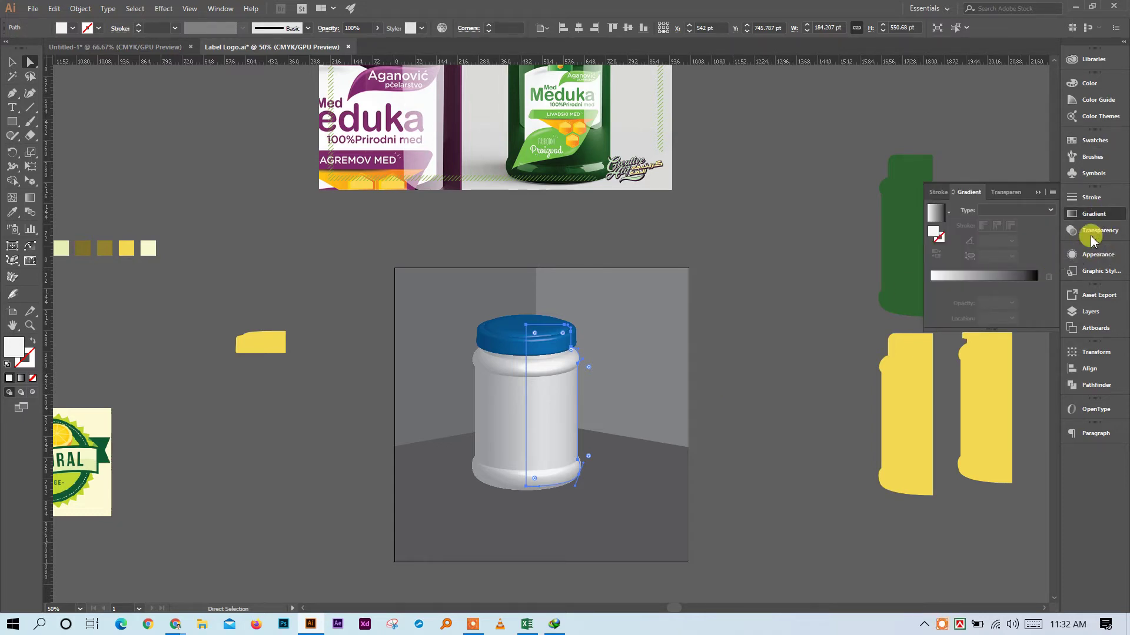
pyautogui.click(1091, 237)
pyautogui.moveTo(1042, 225); pyautogui.dragTo(1031, 225)
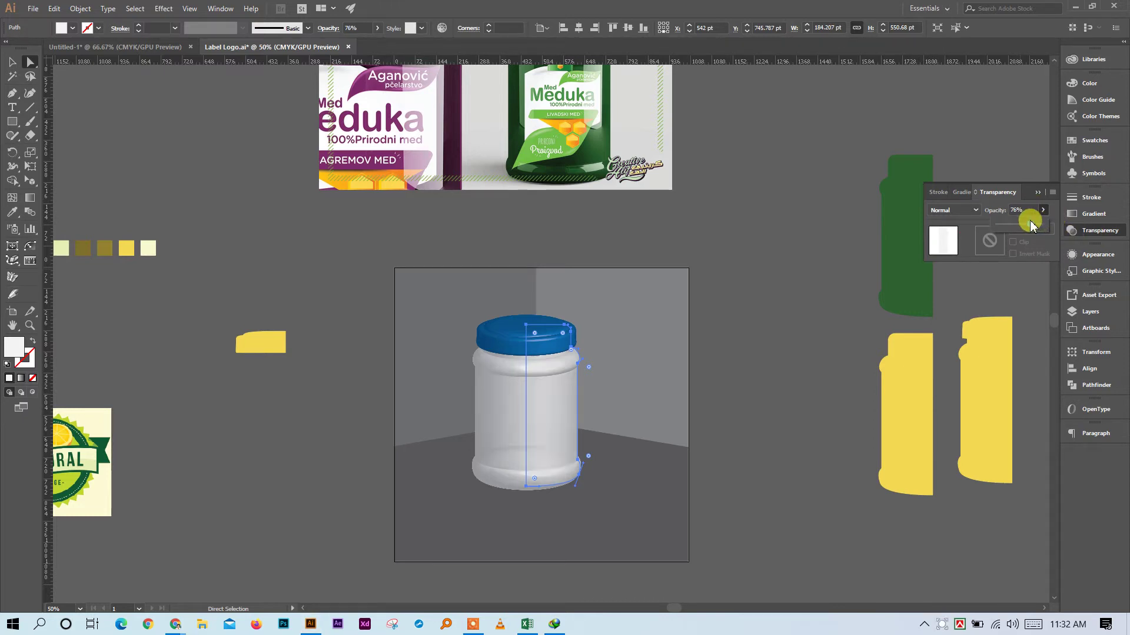
pyautogui.moveTo(1031, 225); pyautogui.dragTo(1017, 229)
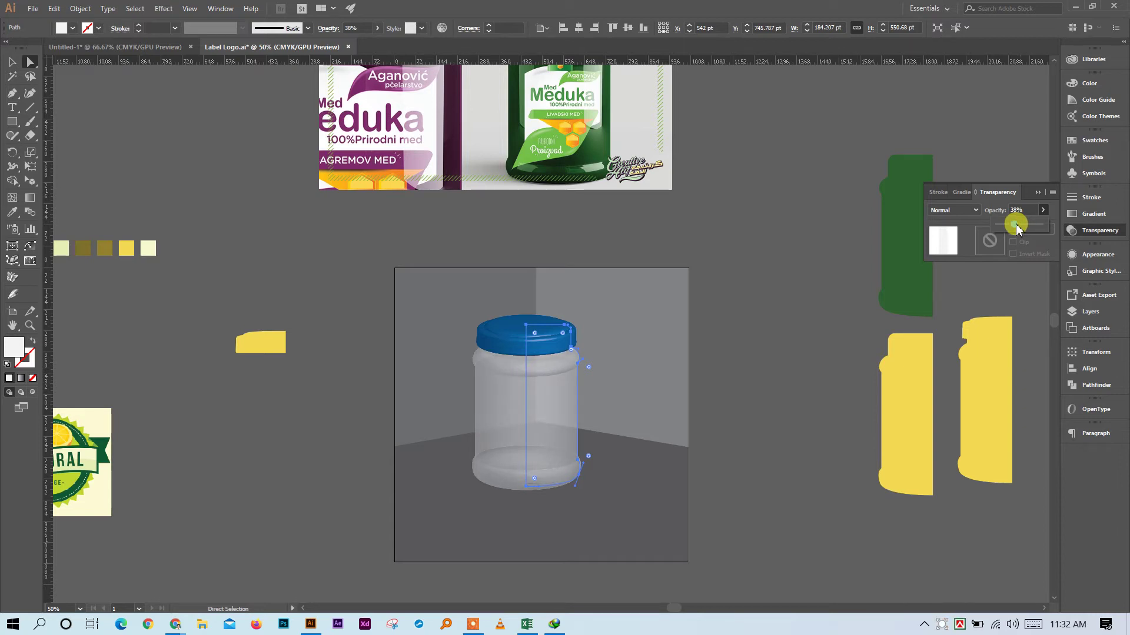
pyautogui.moveTo(1017, 229); pyautogui.dragTo(1021, 229)
pyautogui.click(1037, 192)
pyautogui.click(771, 382)
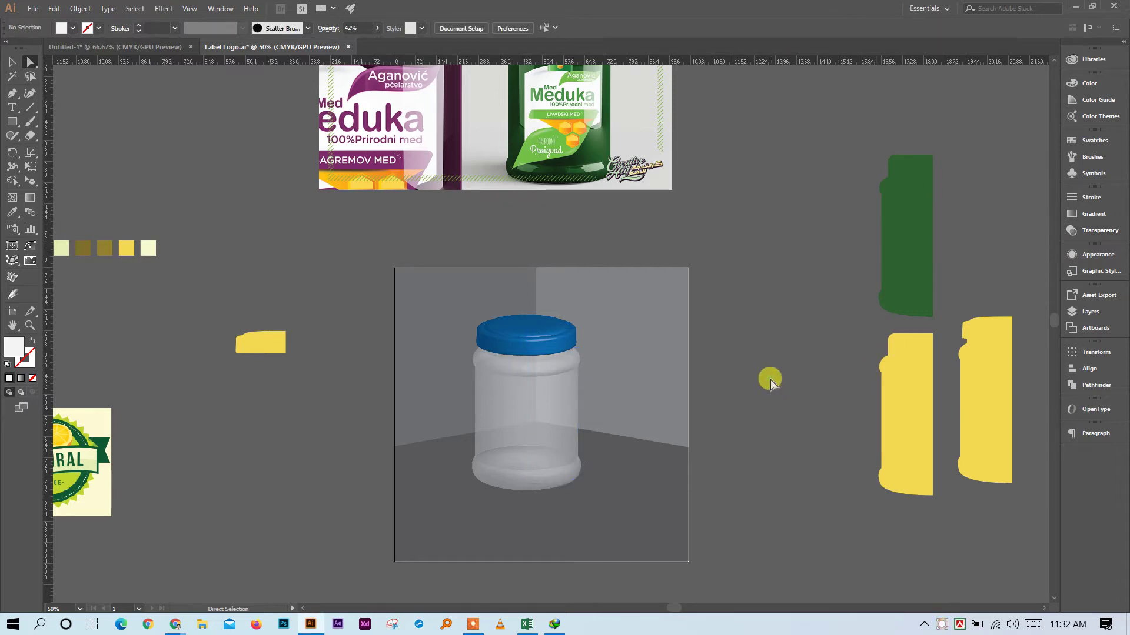
# Scale the whole jar group proportionally to about 111 pt wide and move it slightly up, over the room's corner
pyautogui.hotkey('ctrl', 'space')
pyautogui.click(517, 394)
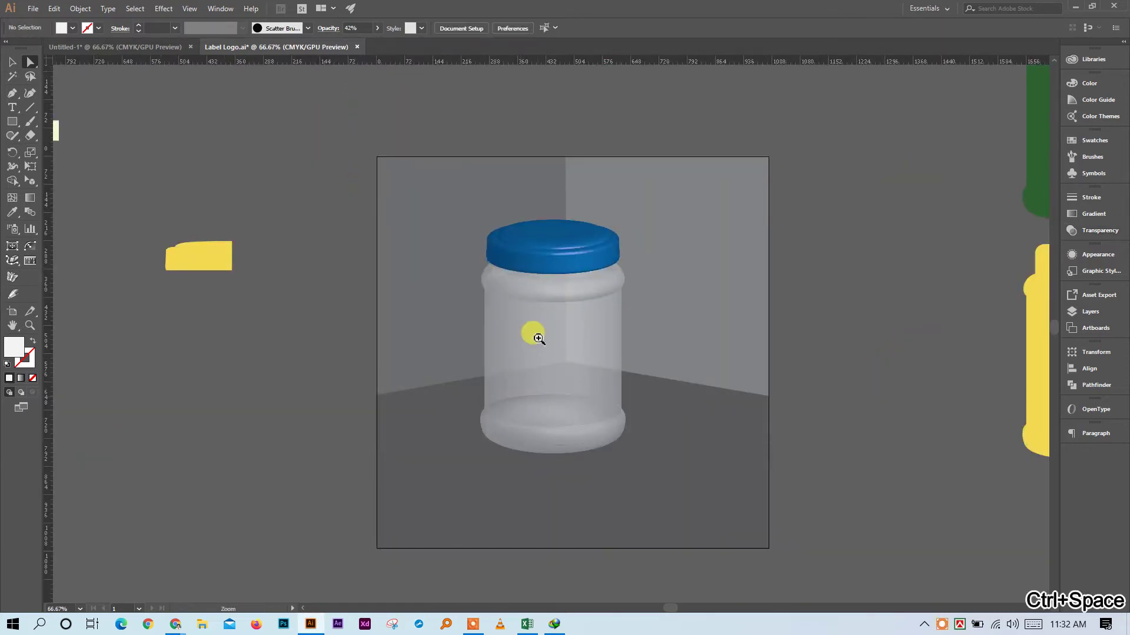
pyautogui.click(11, 62)
pyautogui.click(588, 254)
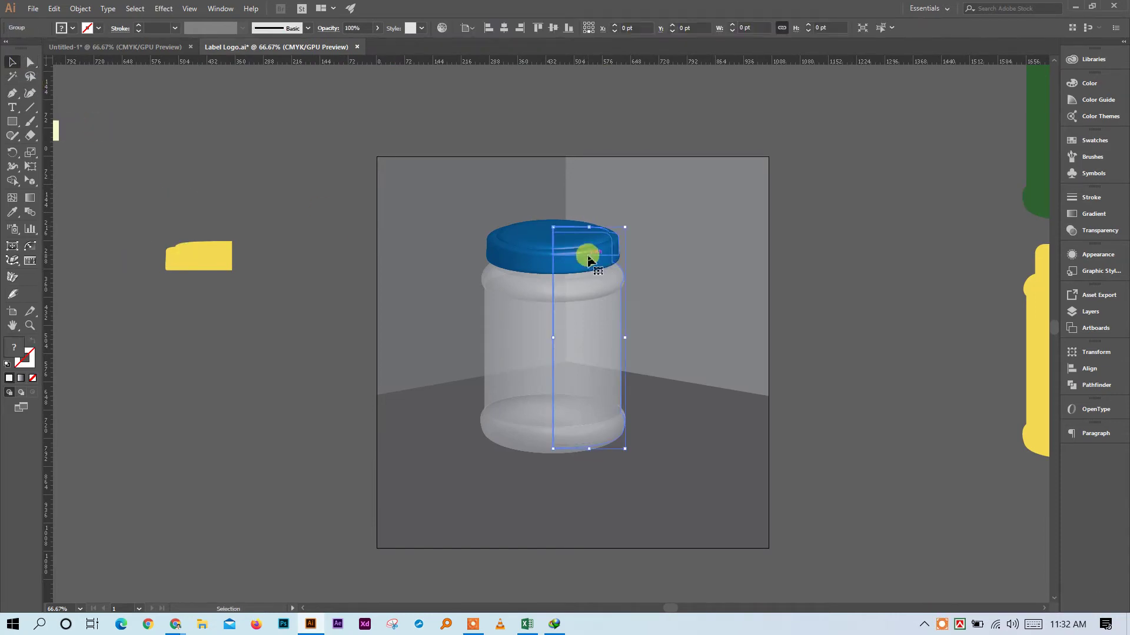
pyautogui.moveTo(587, 226); pyautogui.dragTo(571, 303)
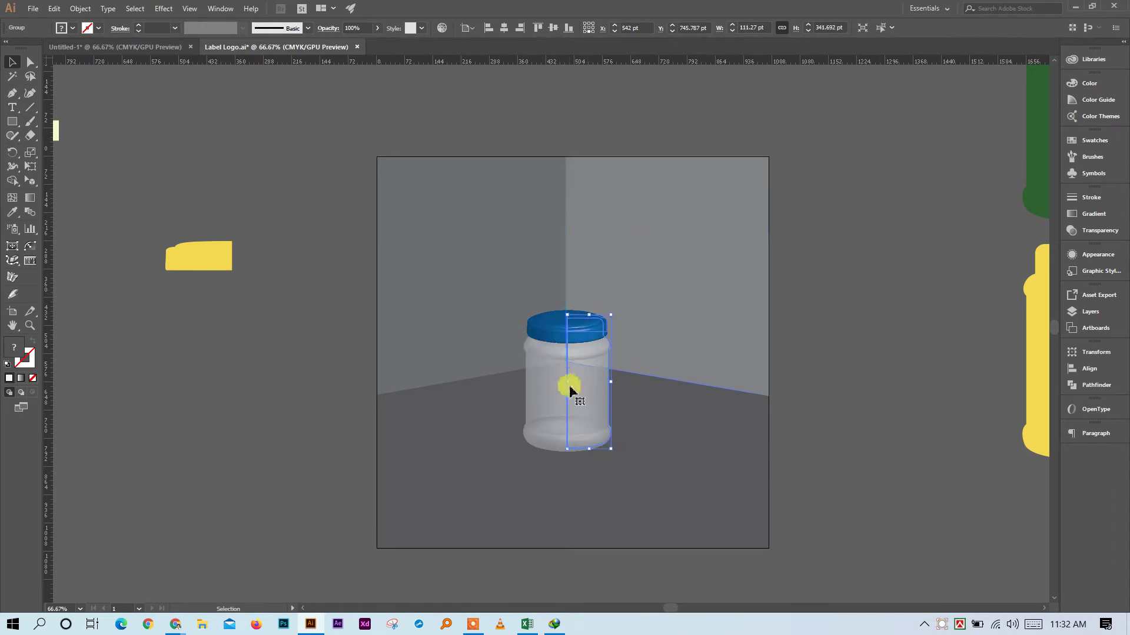
pyautogui.moveTo(578, 390); pyautogui.dragTo(573, 366)
pyautogui.click(829, 374)
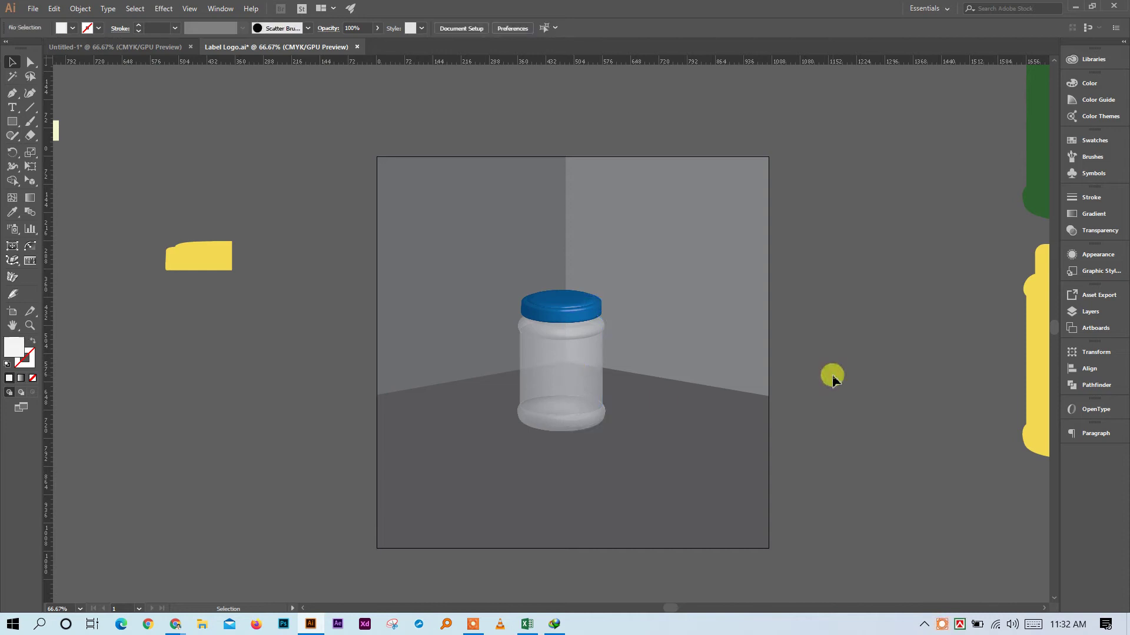
# Fill both wall shapes and the floor shape of the room with the teal C=80 M=10 Y=45 K=0 swatch
pyautogui.hotkey('ctrl', 'space')
pyautogui.click(553, 363)
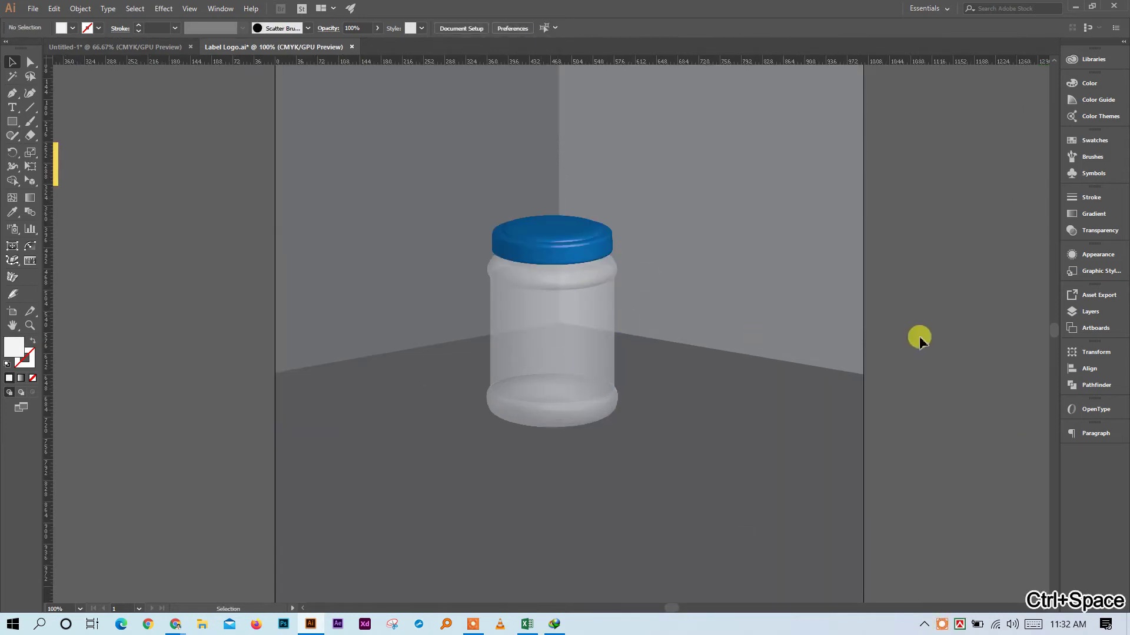
pyautogui.click(30, 61)
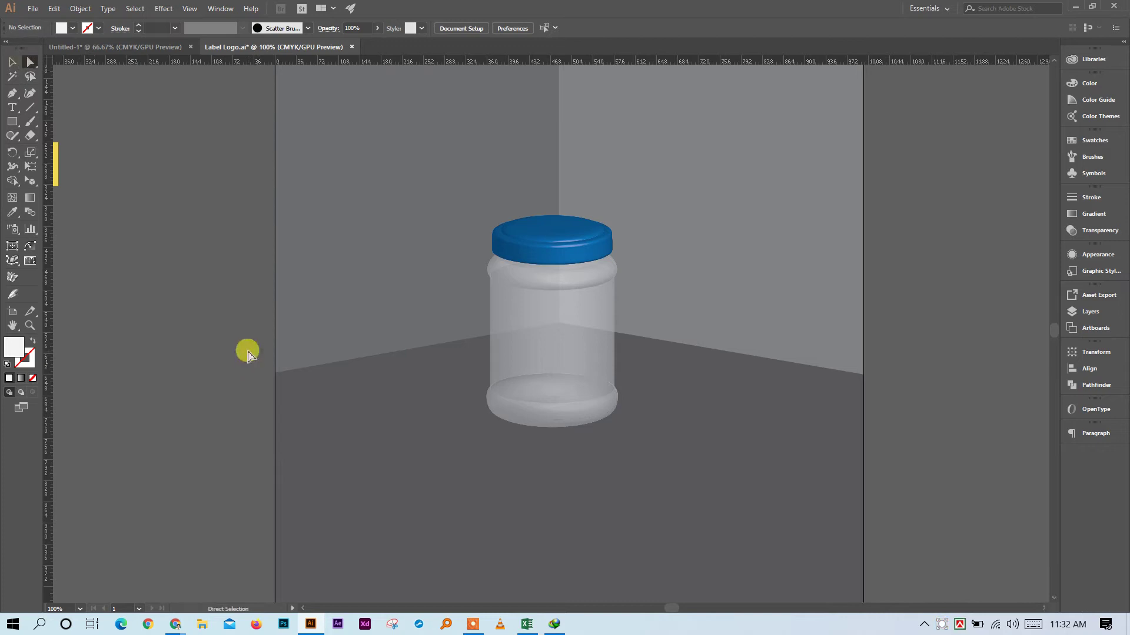
pyautogui.click(327, 386)
pyautogui.keyDown('shift'); pyautogui.click(698, 297); pyautogui.keyUp('shift')
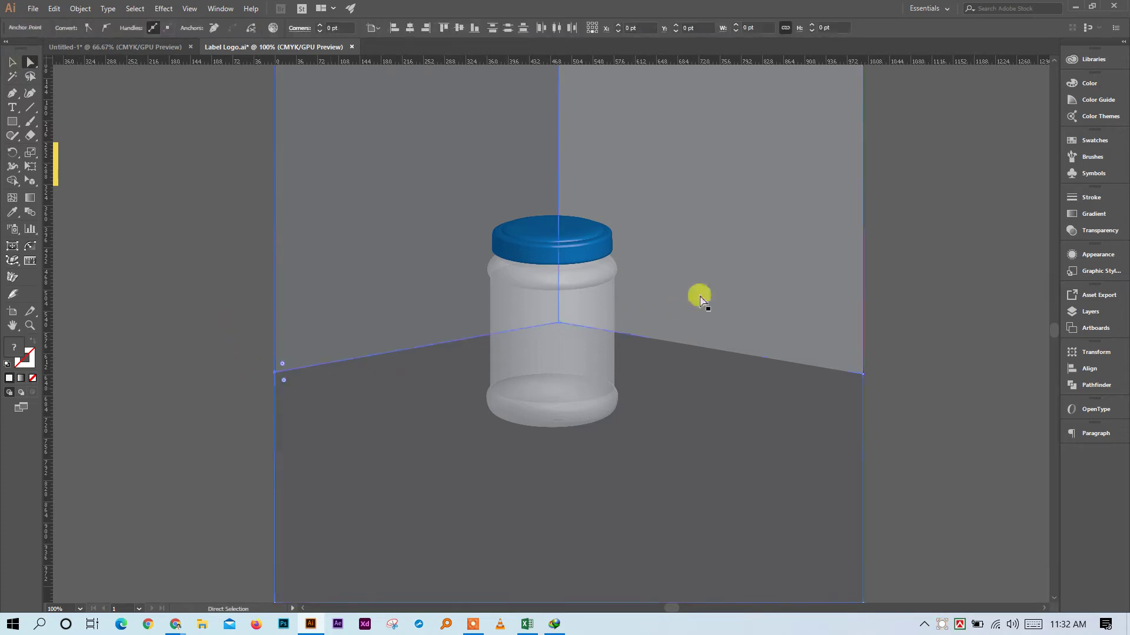
pyautogui.click(1092, 142)
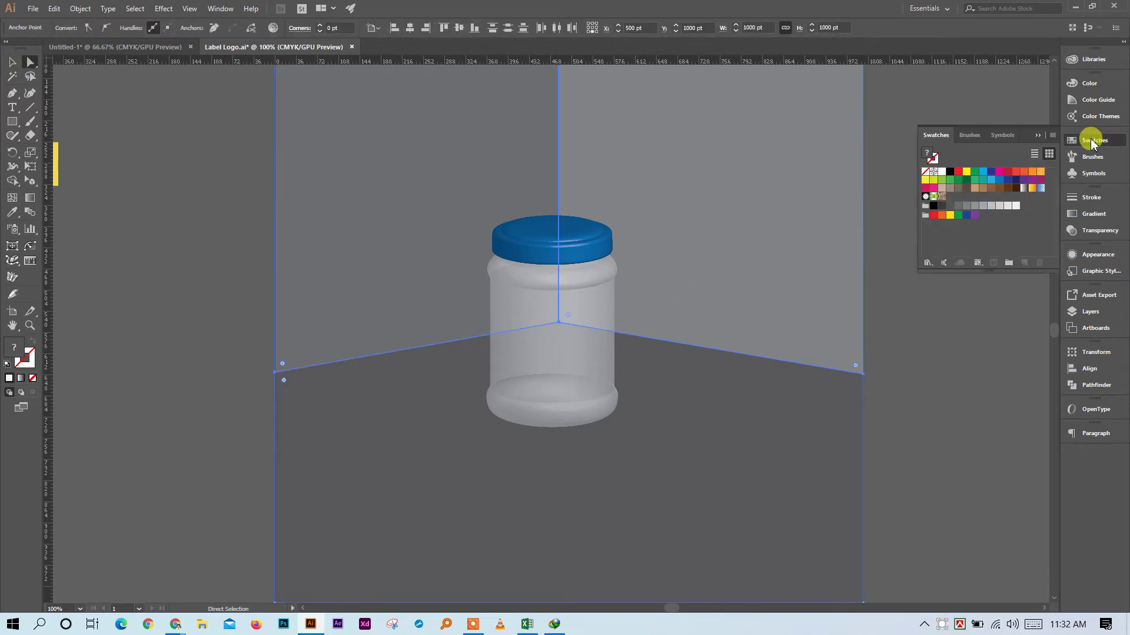
pyautogui.click(983, 181)
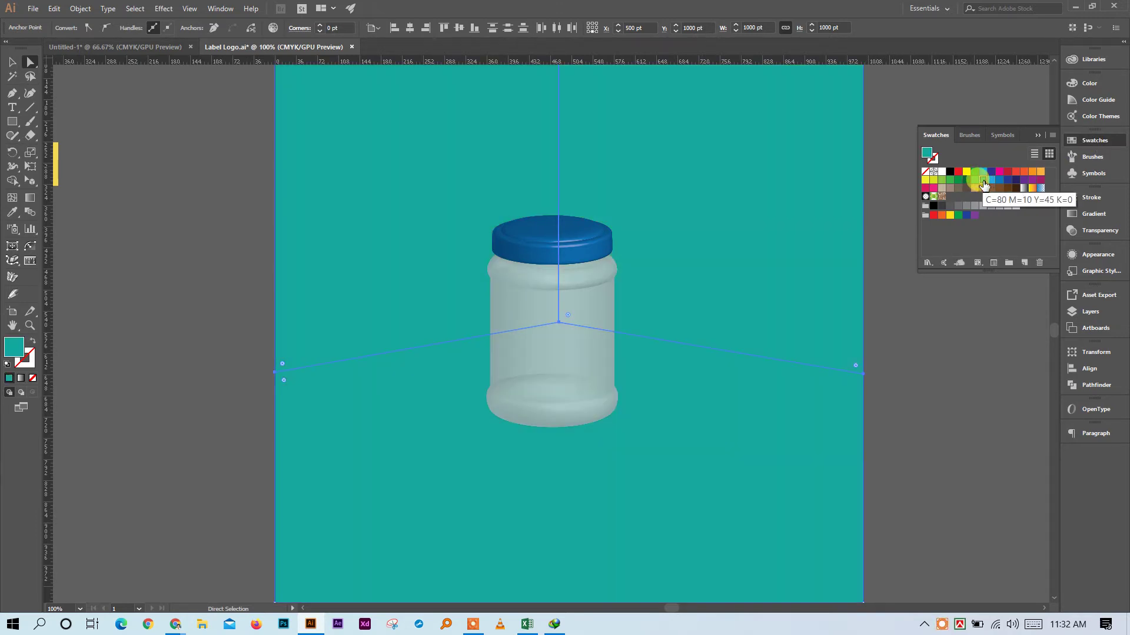
# Give the walls and floor a linear gradient with teal C=80 M=10 Y=45 K=0 for both stops, trying blue for the end stop
pyautogui.click(1072, 213)
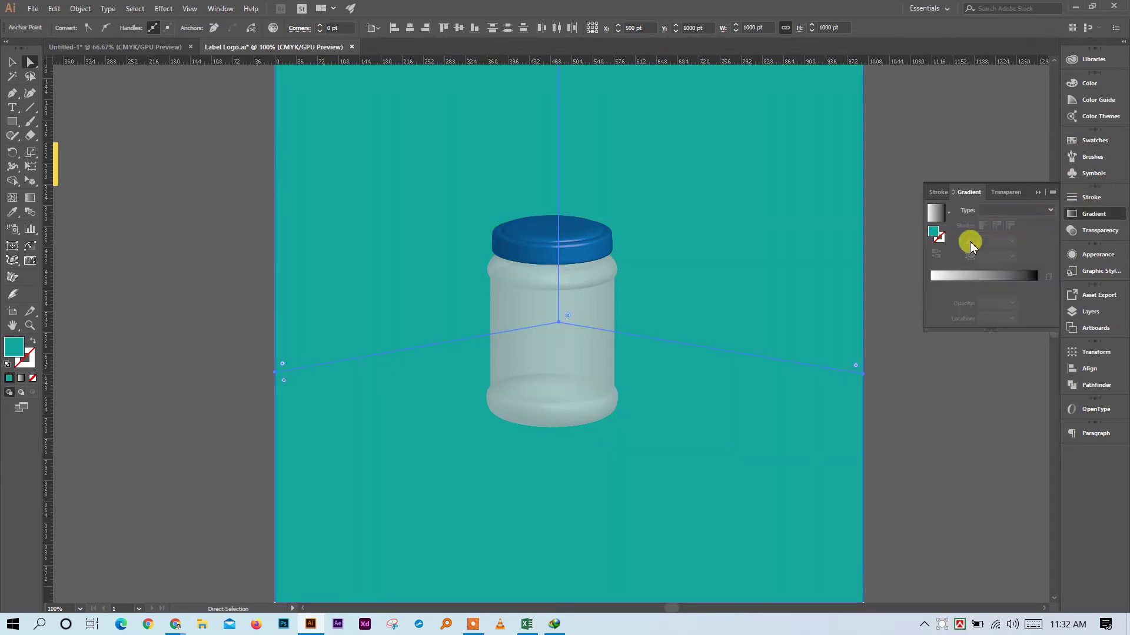
pyautogui.moveTo(931, 233); pyautogui.dragTo(930, 285)
pyautogui.click(1035, 286)
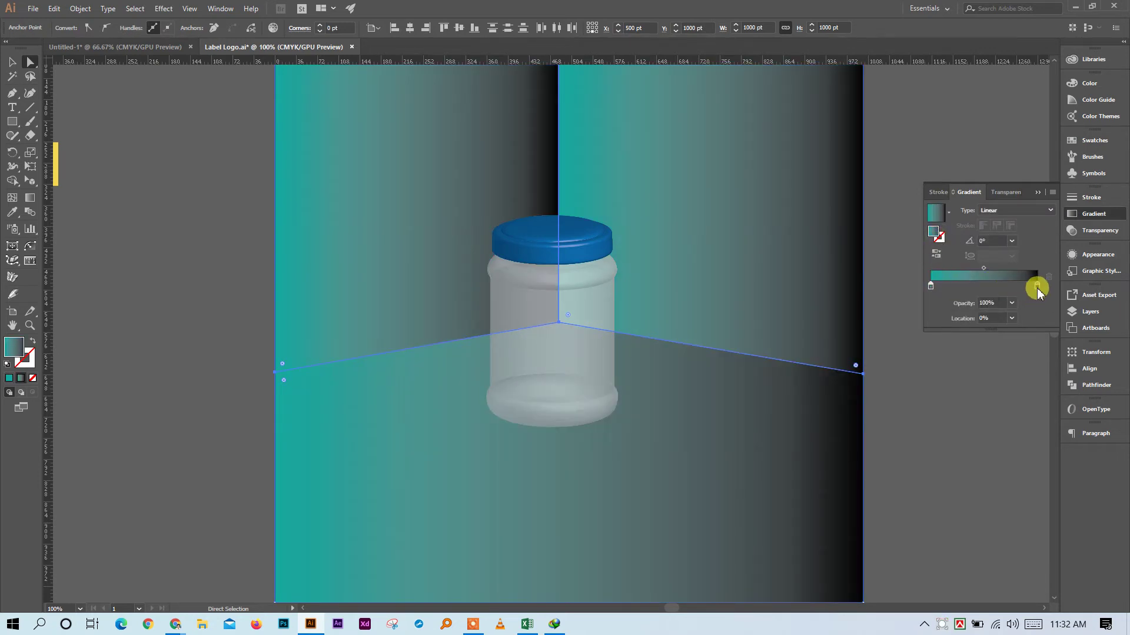
pyautogui.doubleClick(1037, 287)
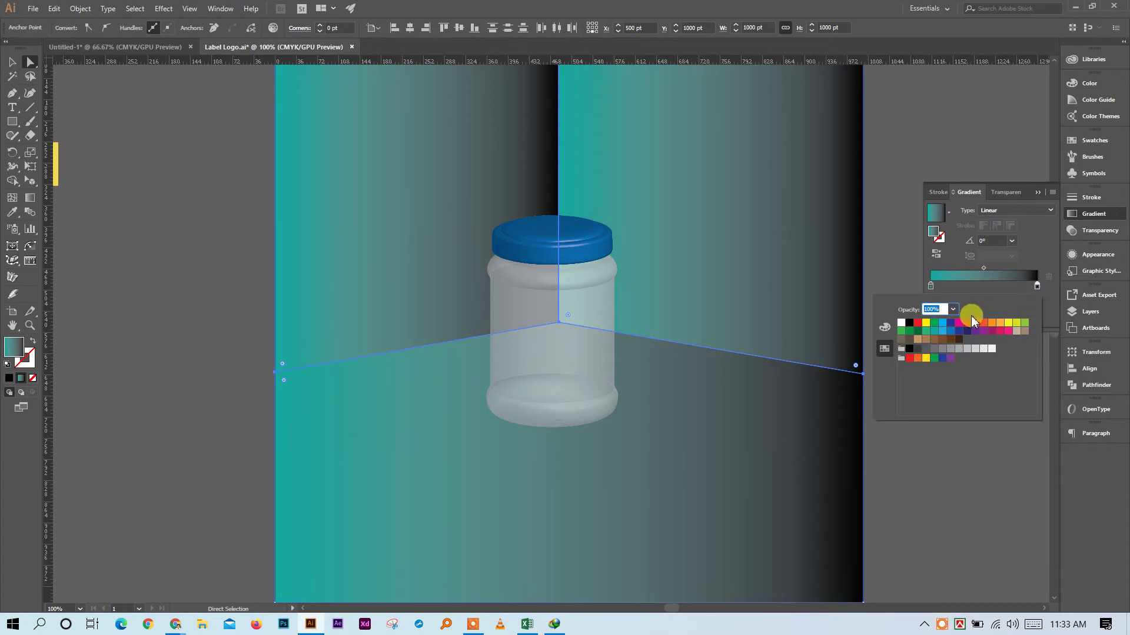
pyautogui.click(936, 331)
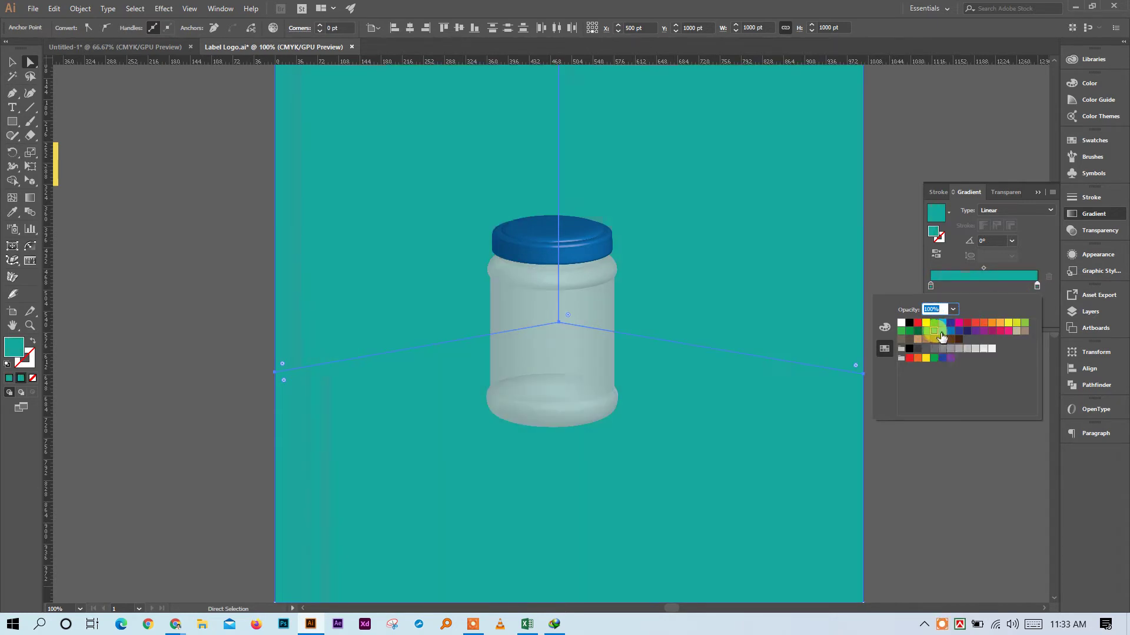
pyautogui.click(943, 331)
pyautogui.click(950, 330)
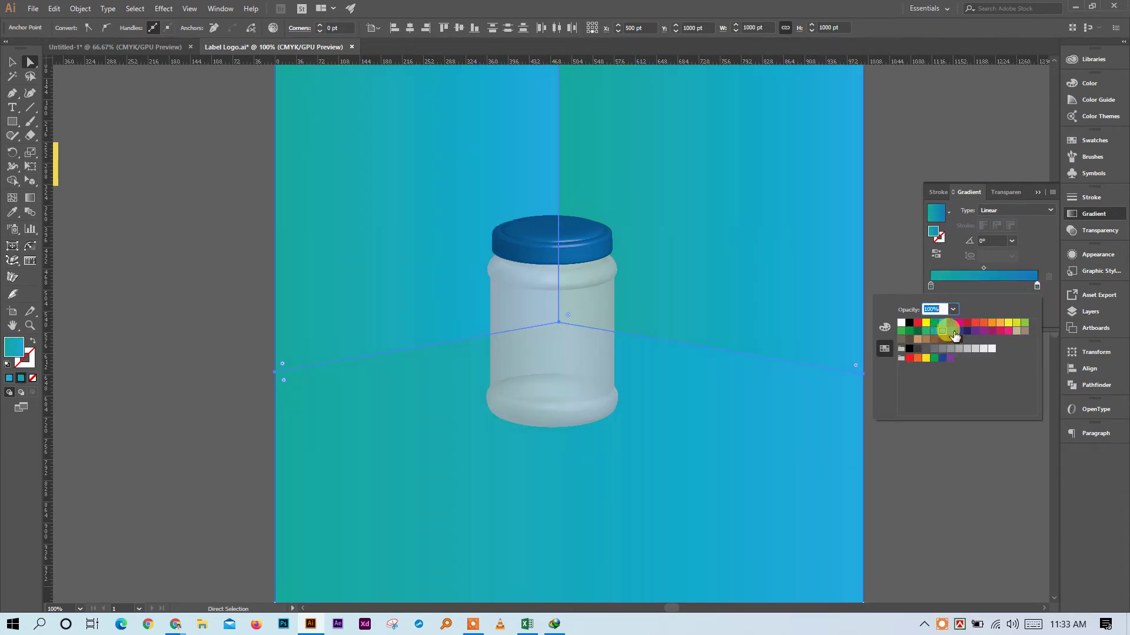
pyautogui.click(934, 331)
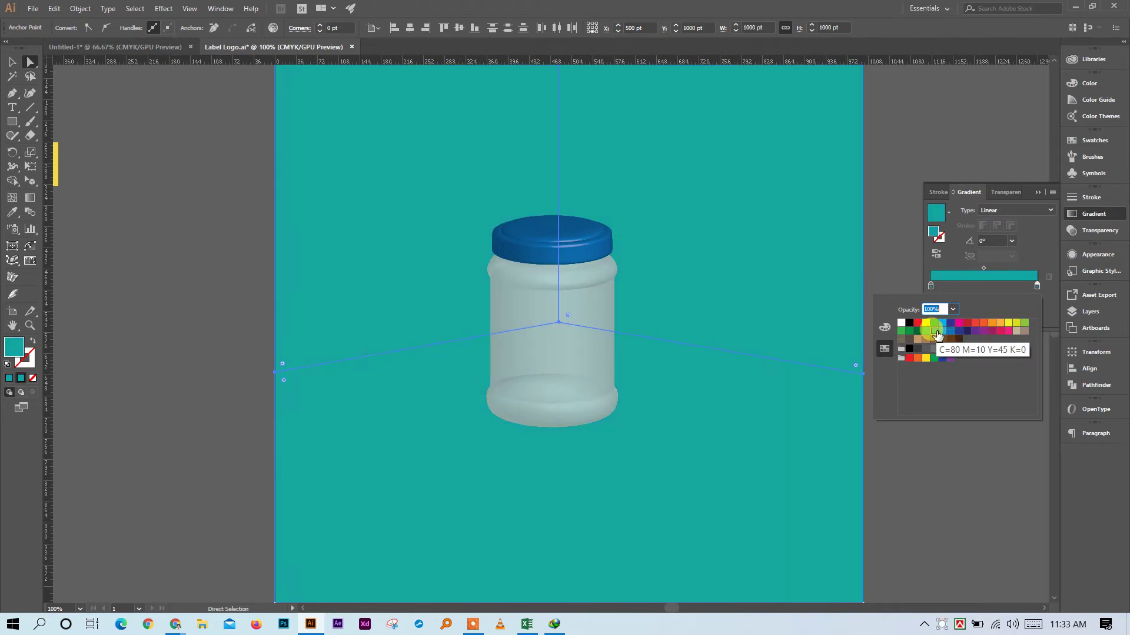
# Darken the gradient's end stop on the walls and floor to C=80 M=10 Y=41 K=27 and deselect the shapes
pyautogui.click(887, 337)
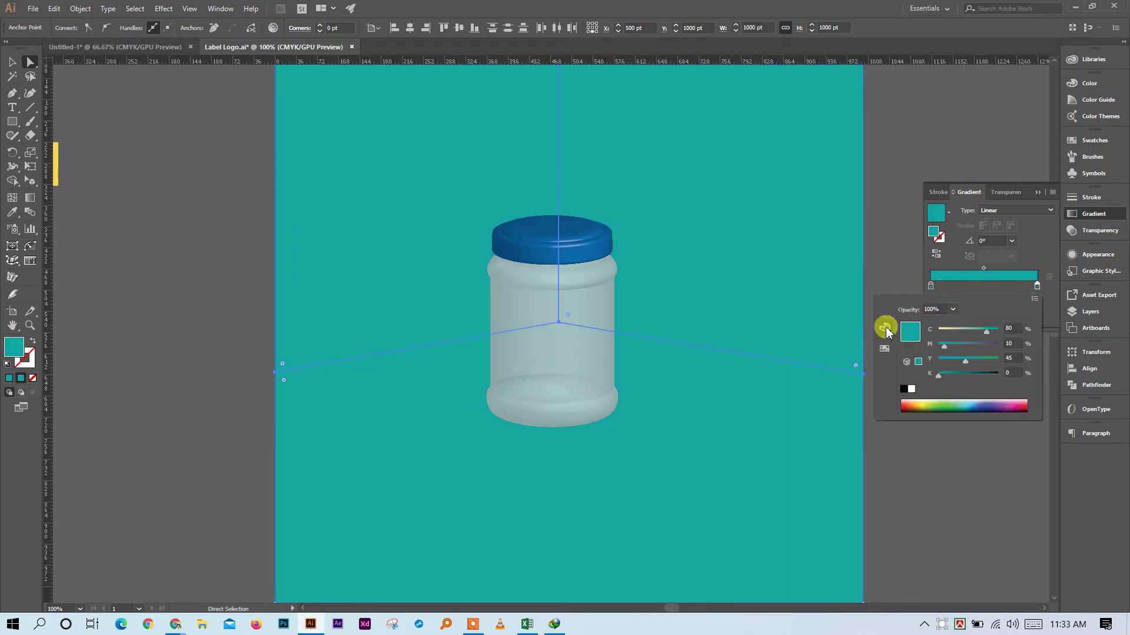
pyautogui.moveTo(954, 360); pyautogui.dragTo(951, 361)
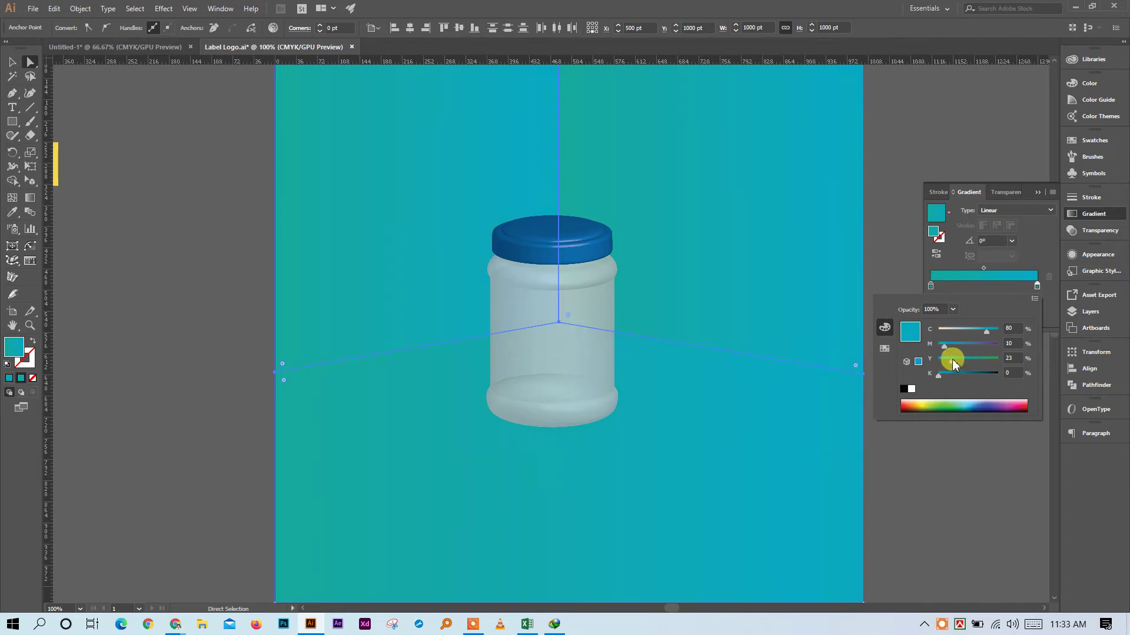
pyautogui.moveTo(956, 365)
pyautogui.mouseDown()
pyautogui.moveTo(933, 378)
pyautogui.moveTo(963, 367)
pyautogui.moveTo(956, 381)
pyautogui.mouseUp()
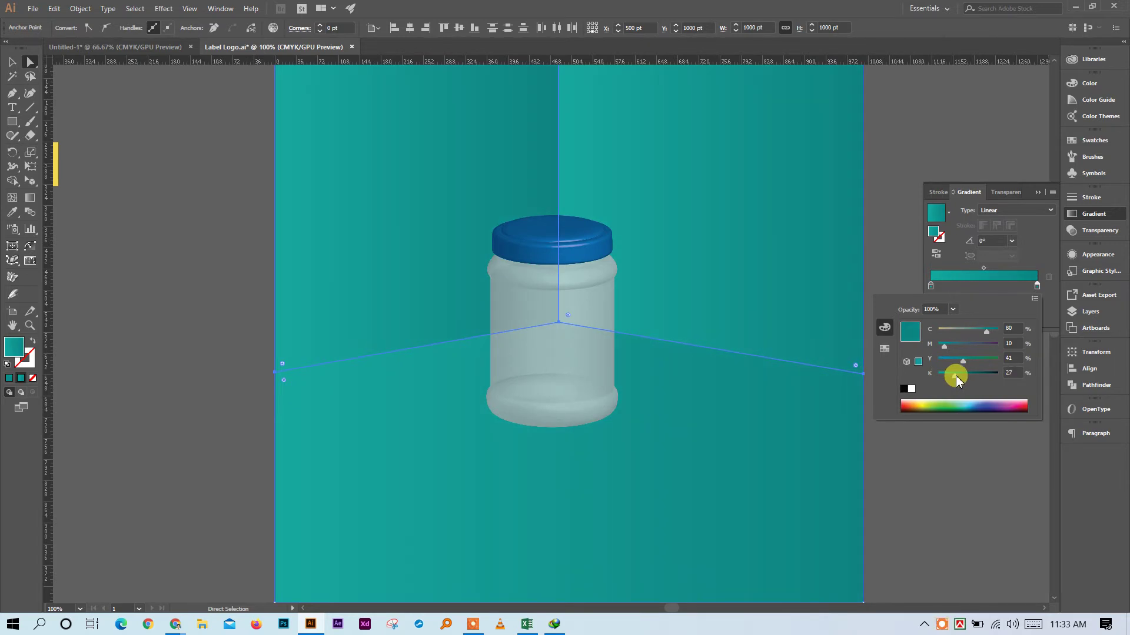
pyautogui.click(1042, 254)
pyautogui.click(1039, 189)
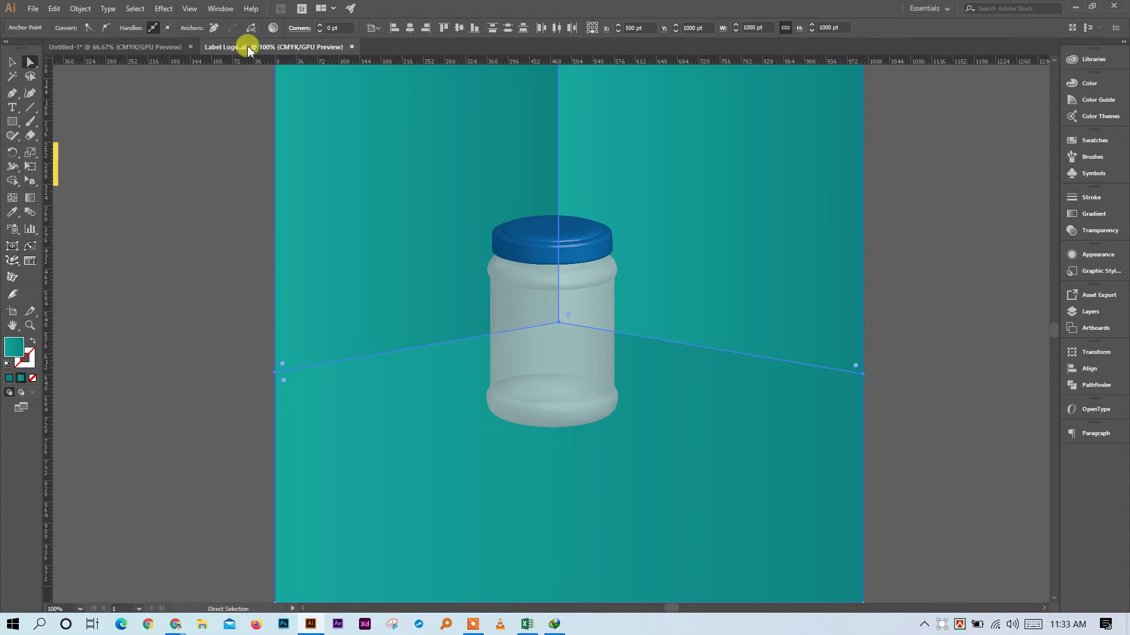
pyautogui.click(140, 213)
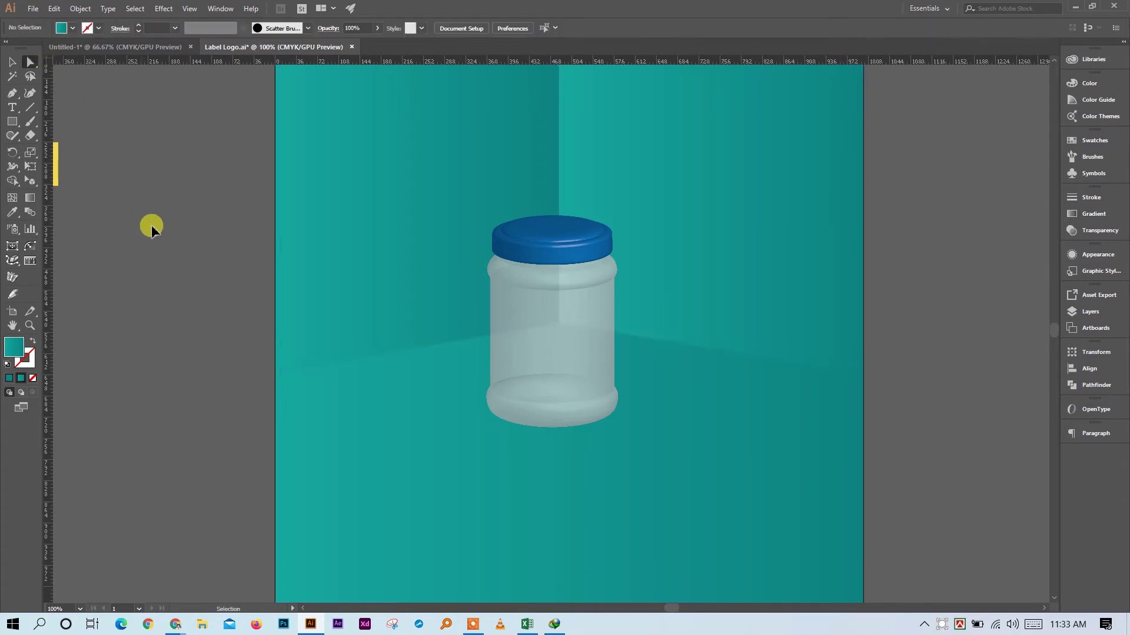
pyautogui.hotkey('ctrl', '-')
pyautogui.hotkey('ctrl', '-')
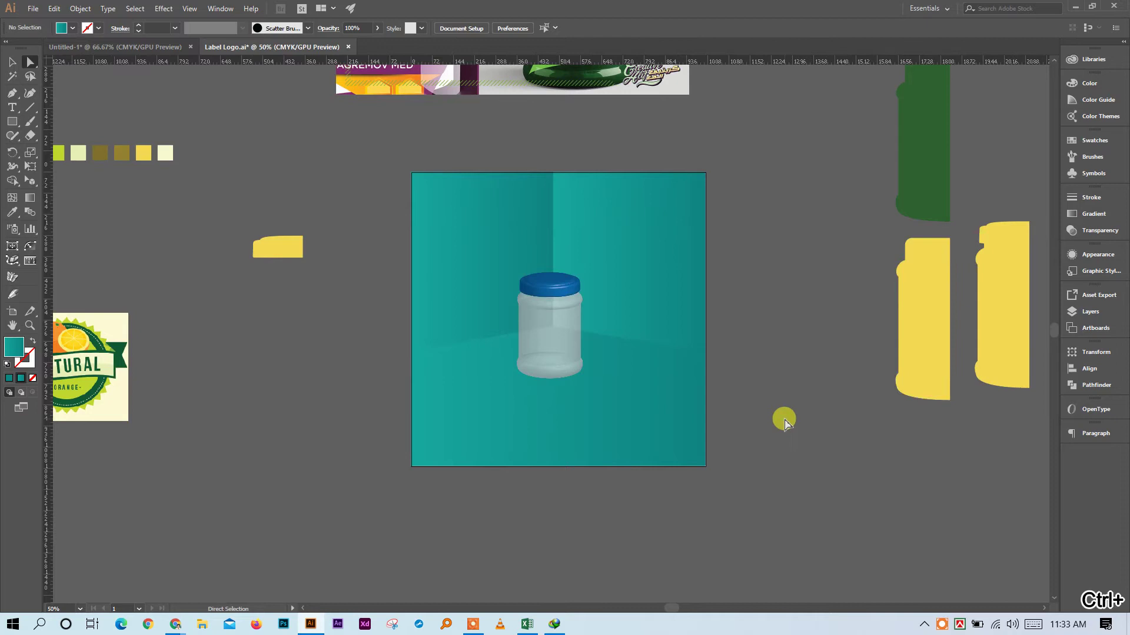
# Recolor only the floor shape to a lighter teal by raising its brightness to 76%, and deselect it
pyautogui.click(611, 405)
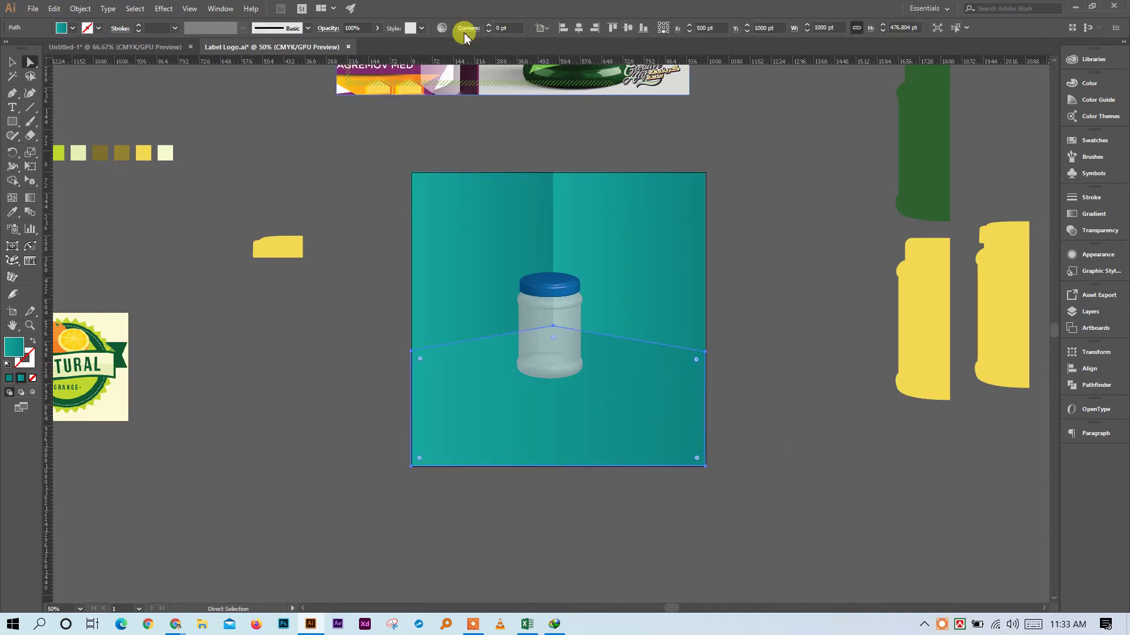
pyautogui.click(442, 29)
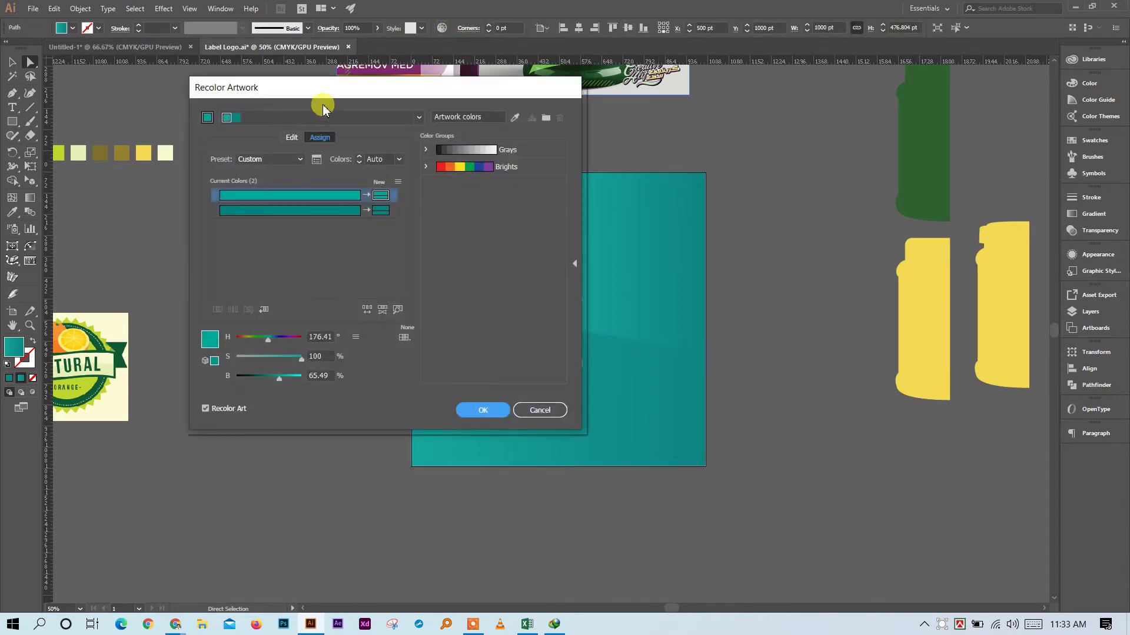
pyautogui.moveTo(346, 94); pyautogui.dragTo(864, 84)
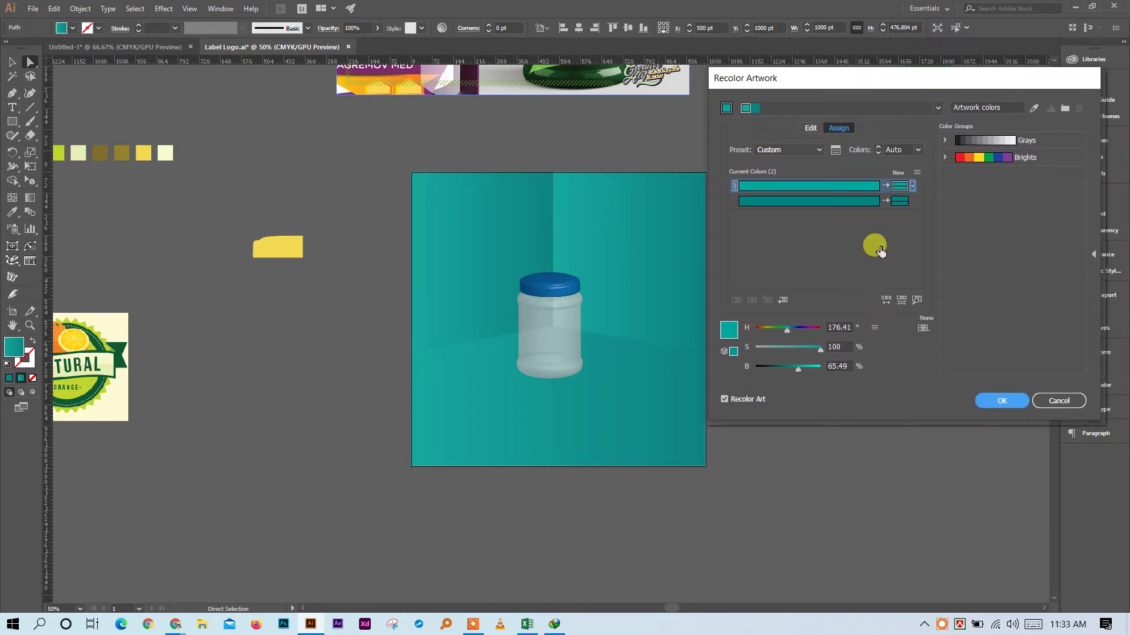
pyautogui.click(887, 187)
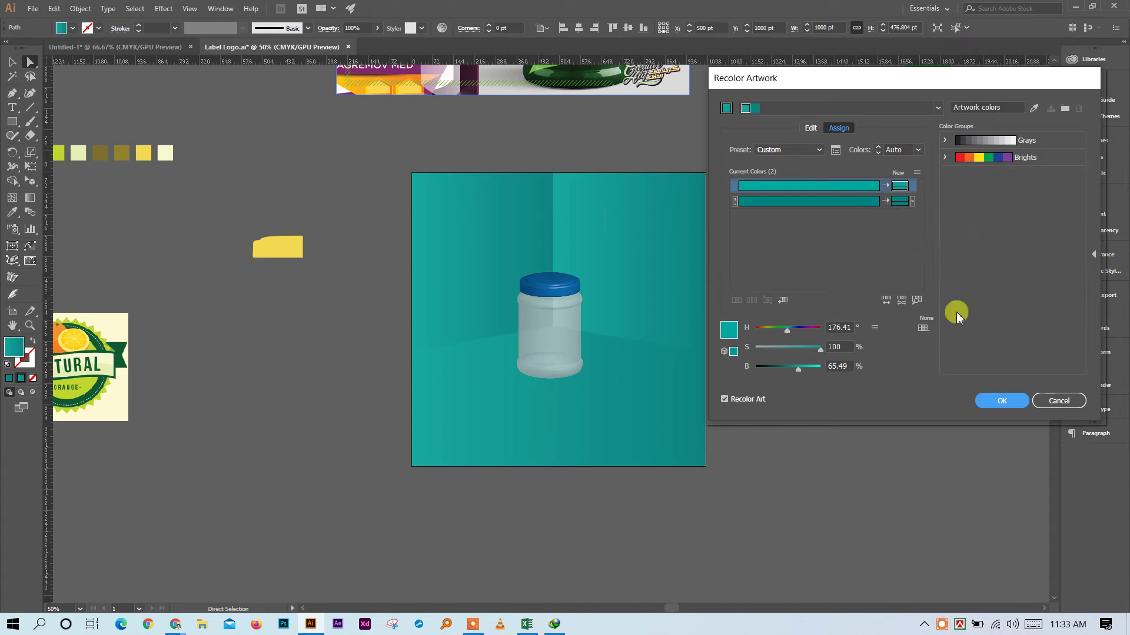
pyautogui.click(811, 130)
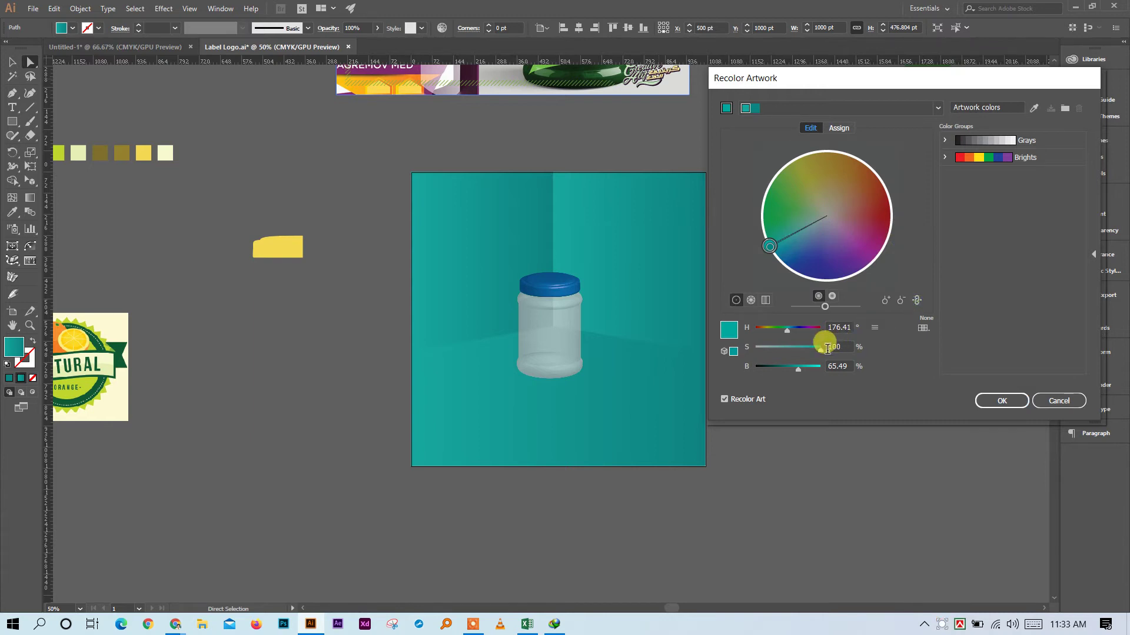
pyautogui.moveTo(800, 373); pyautogui.dragTo(806, 376)
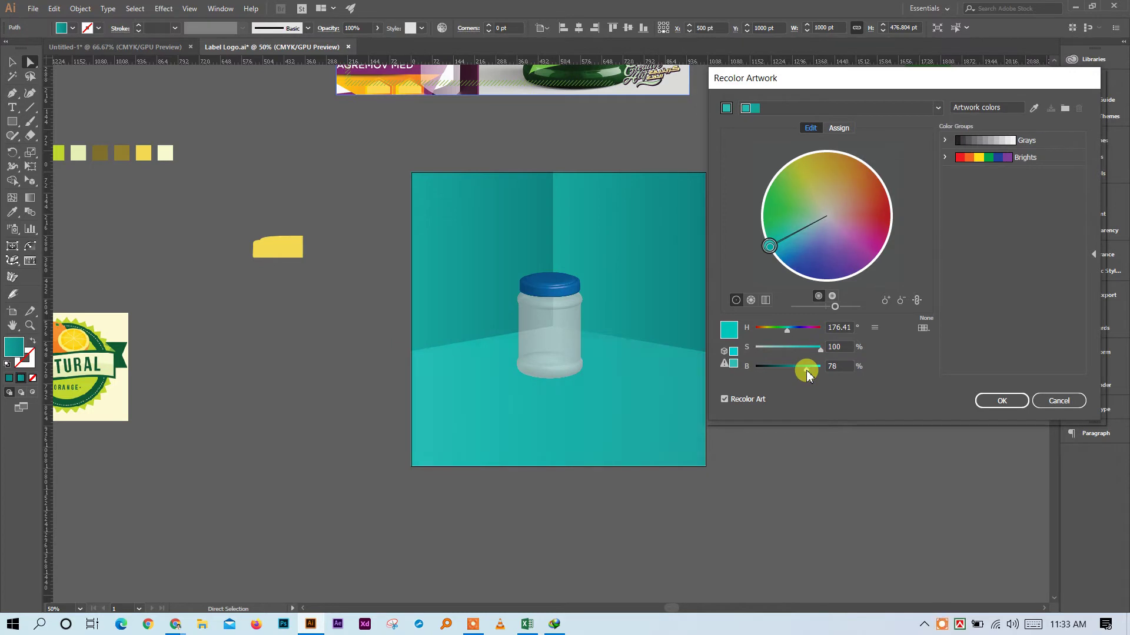
pyautogui.click(988, 399)
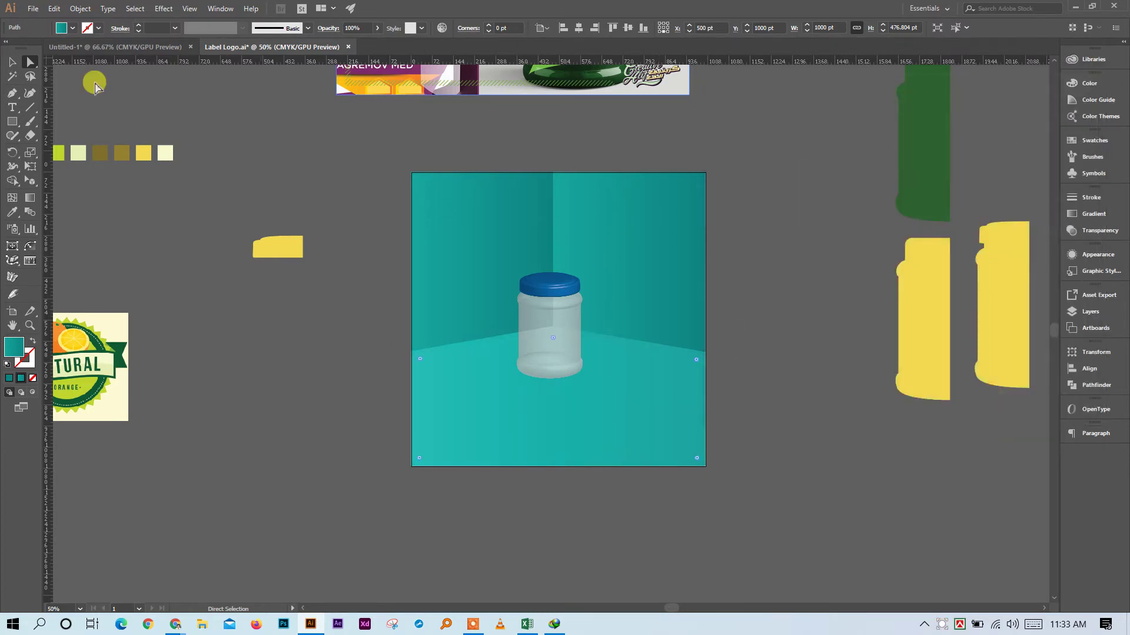
pyautogui.click(12, 62)
pyautogui.click(778, 405)
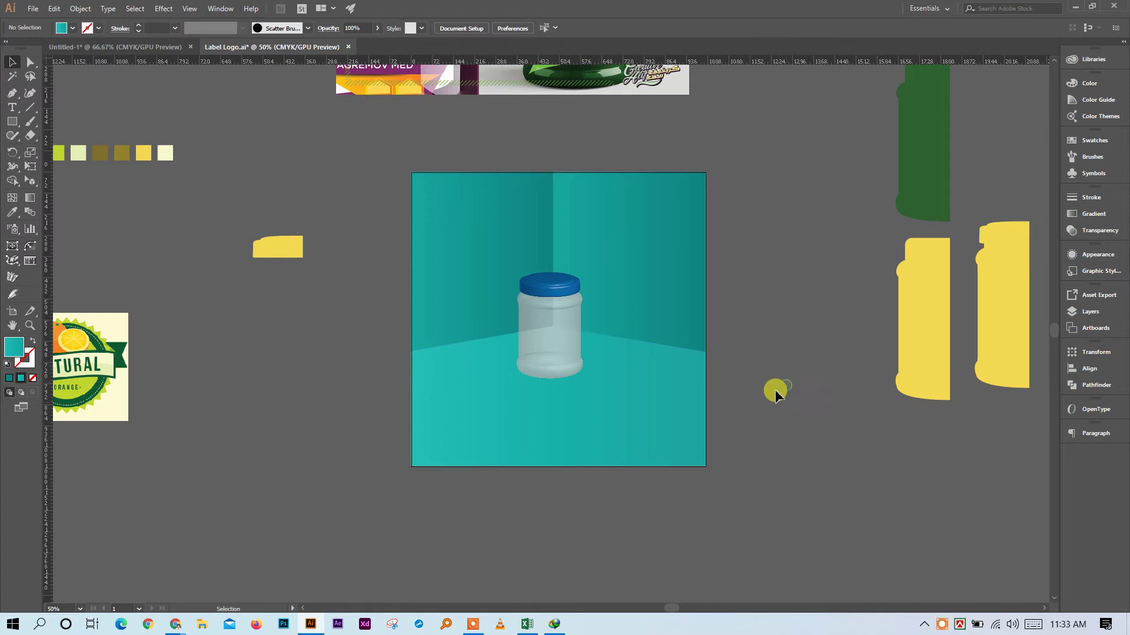
# Switch to the Google Meet window to check the meeting, and return to Illustrator
pyautogui.hscroll(-3, 793, 369)
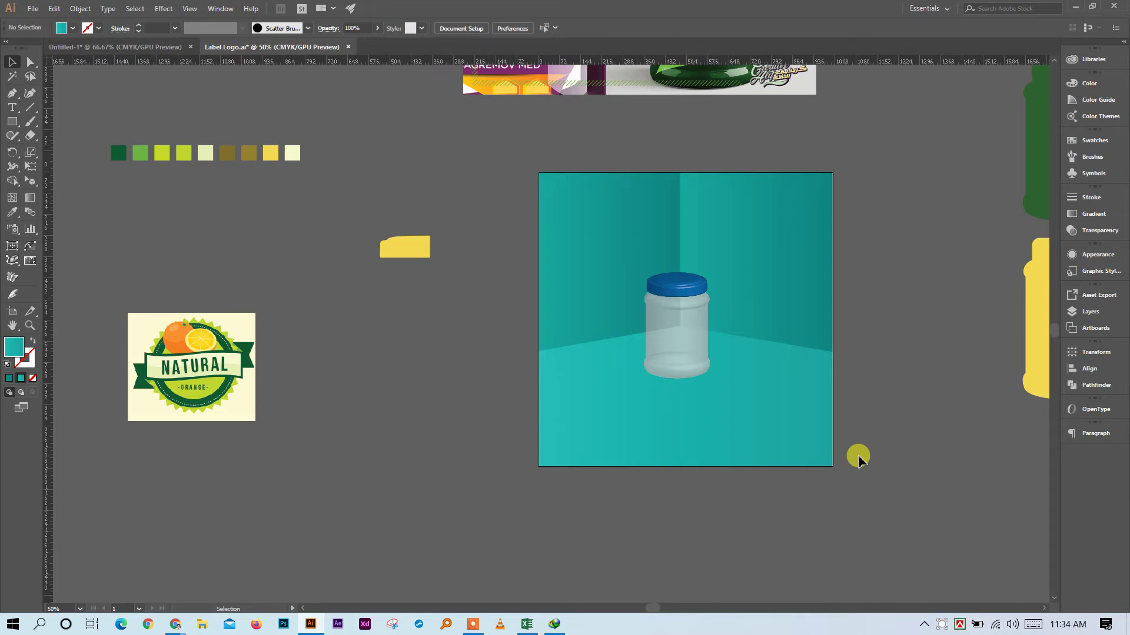
pyautogui.moveTo(177, 627)
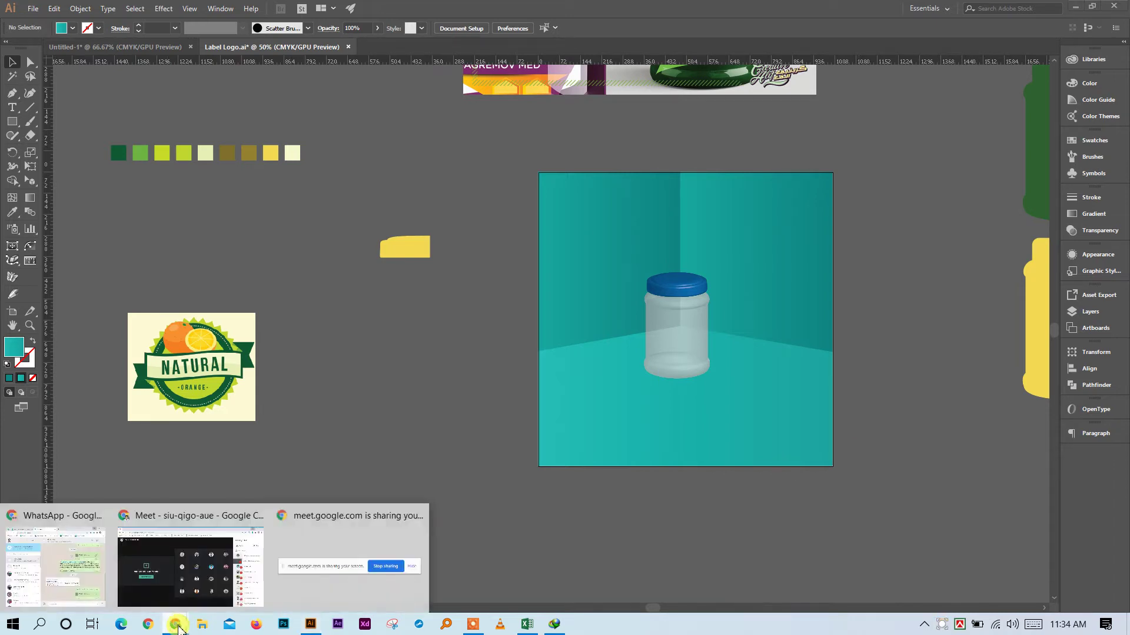
pyautogui.click(189, 549)
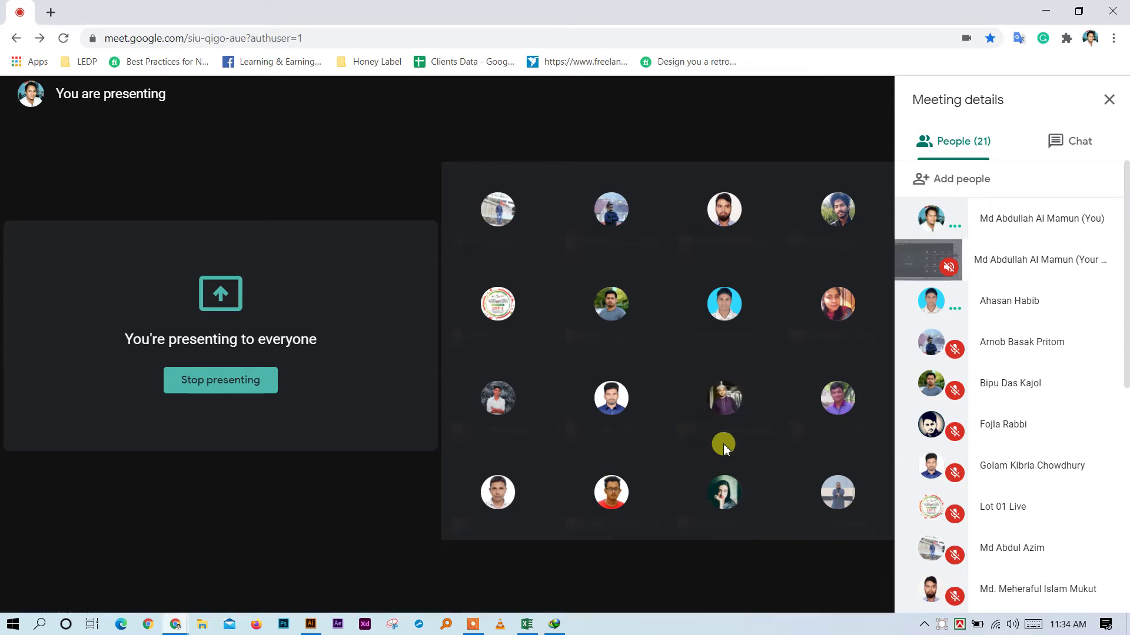
pyautogui.click(1046, 11)
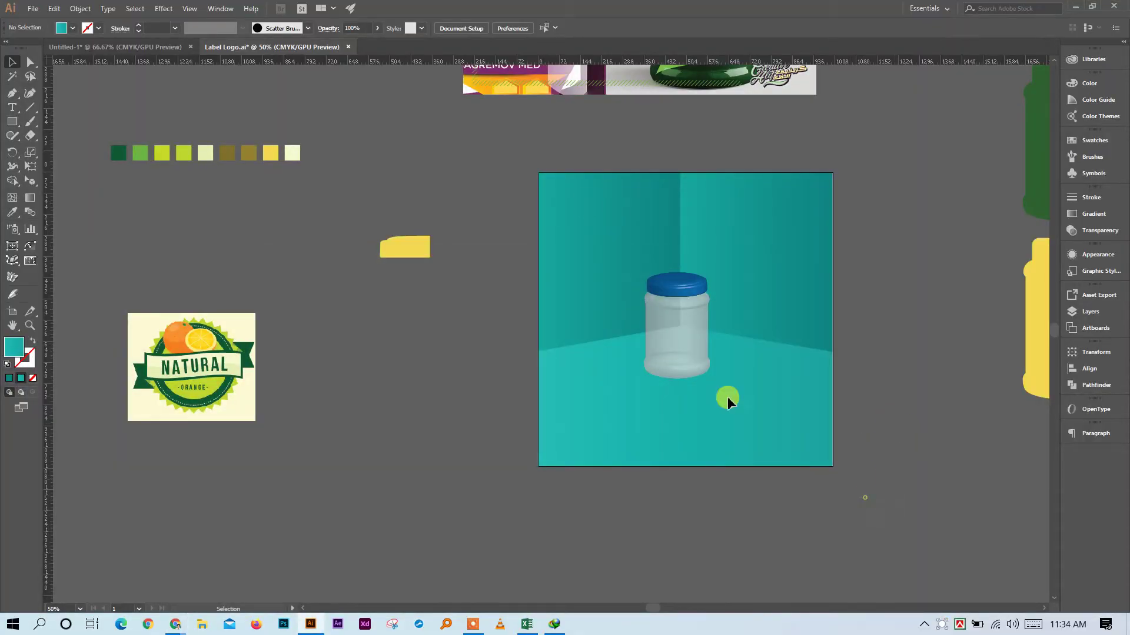
# Move the whole room scene with the jar off the artboard and scale it down to a small thumbnail beside it
pyautogui.hotkey('ctrl', 'a')
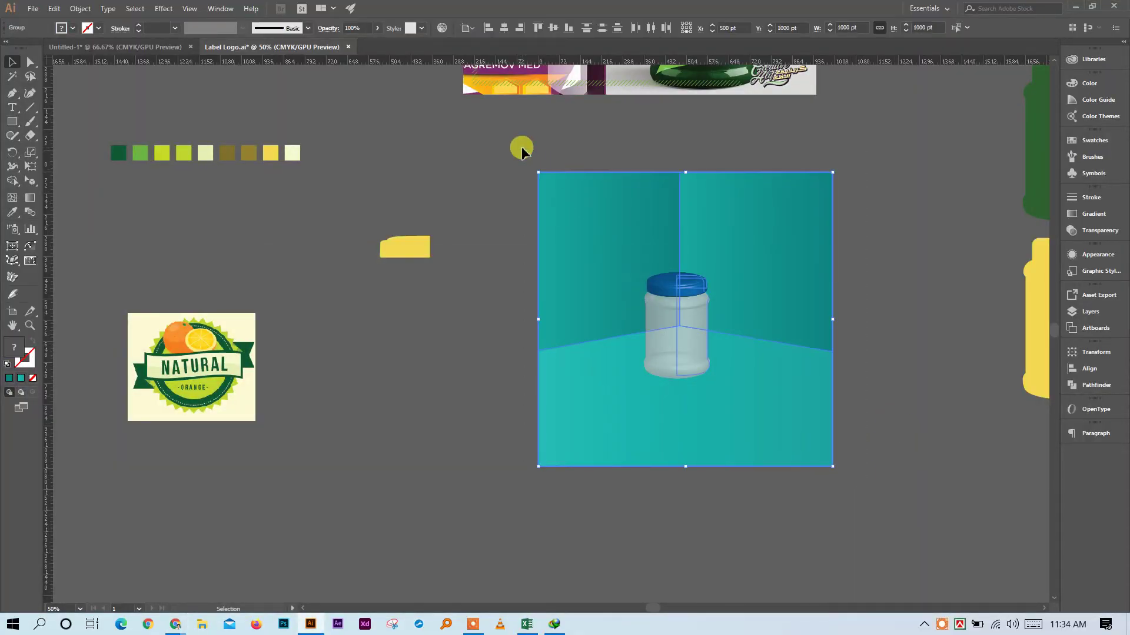
pyautogui.moveTo(663, 219); pyautogui.dragTo(919, 222)
pyautogui.moveTo(857, 259); pyautogui.dragTo(893, 256)
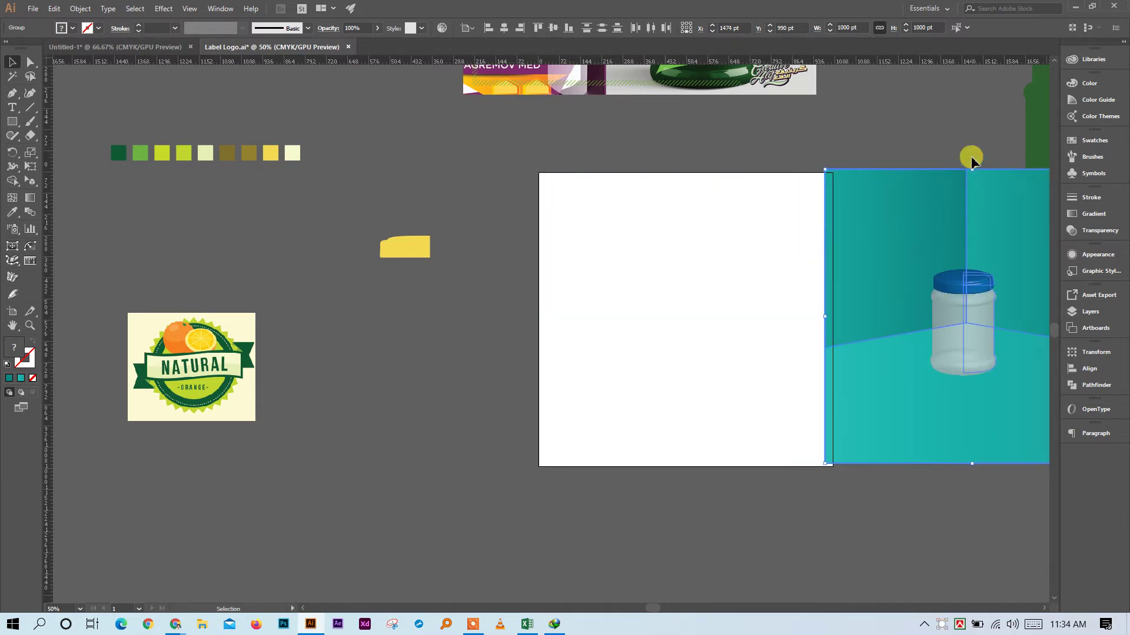
pyautogui.moveTo(971, 170); pyautogui.dragTo(928, 307)
pyautogui.click(796, 370)
# Examine the honey jar reference image above the empty artboard
pyautogui.hscroll(3, 663, 253)
pyautogui.scroll(2, 465, 423)
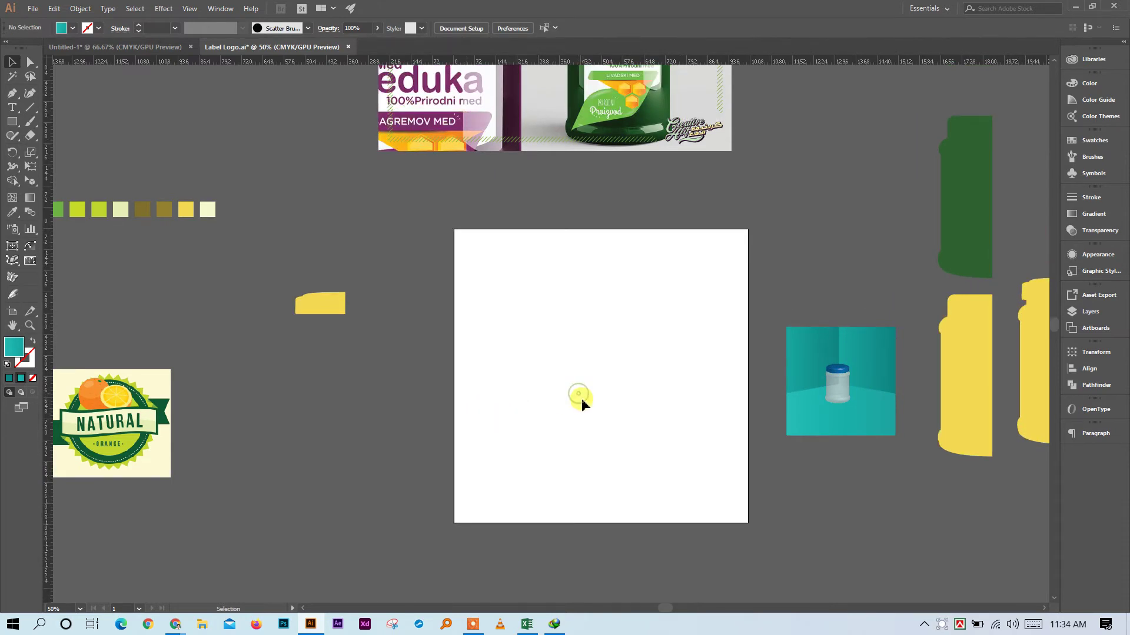
pyautogui.scroll(2, 581, 403)
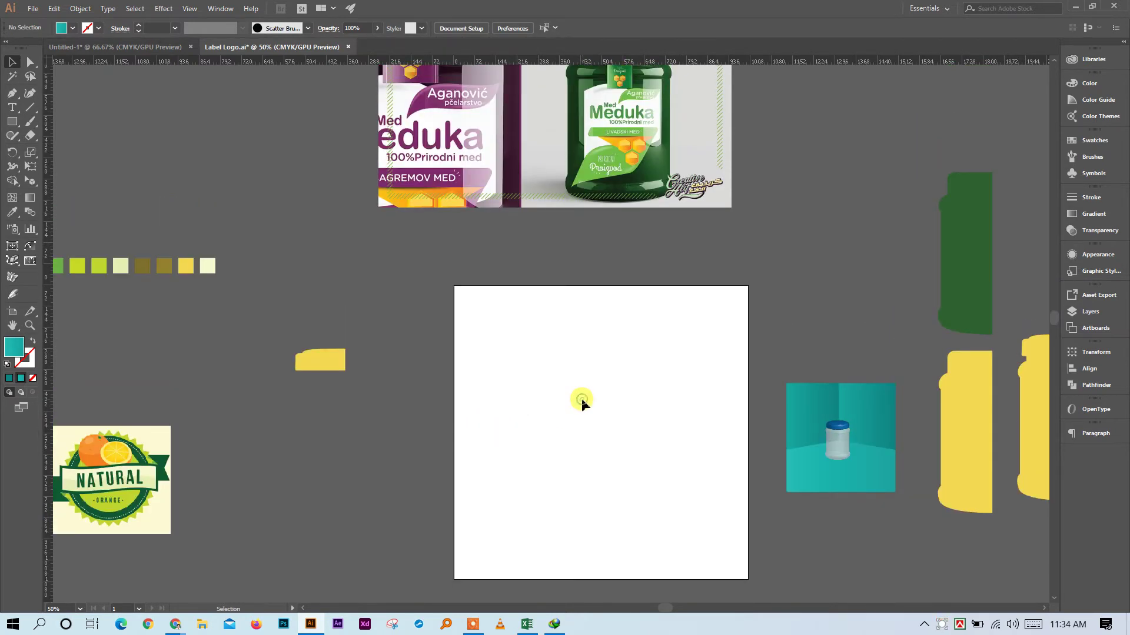
pyautogui.scroll(1, 581, 401)
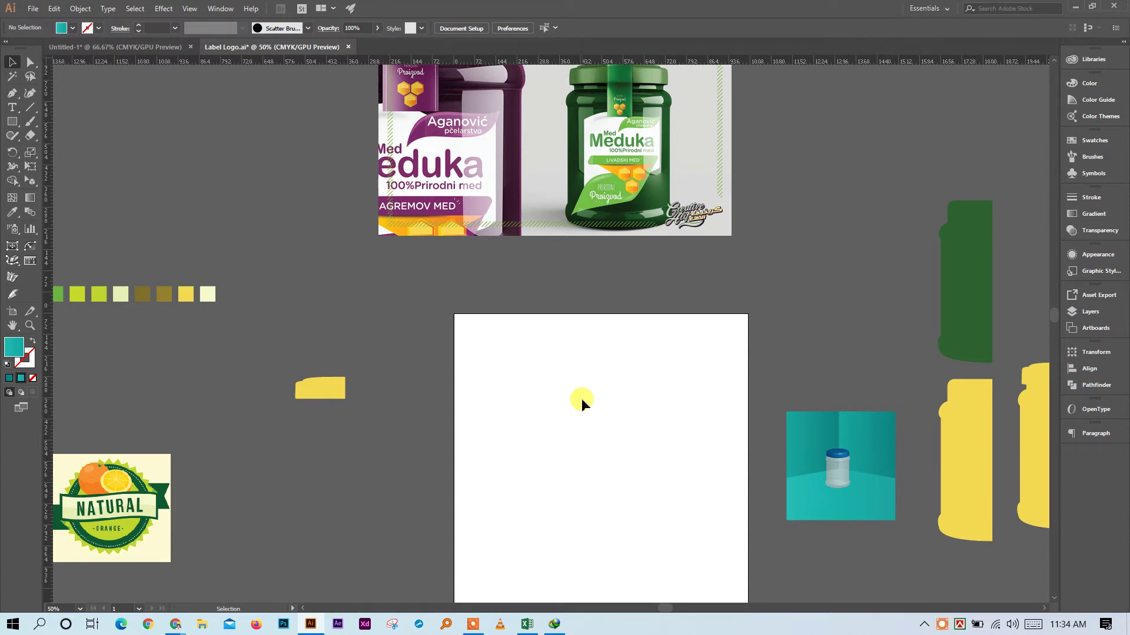
pyautogui.scroll(2, 631, 396)
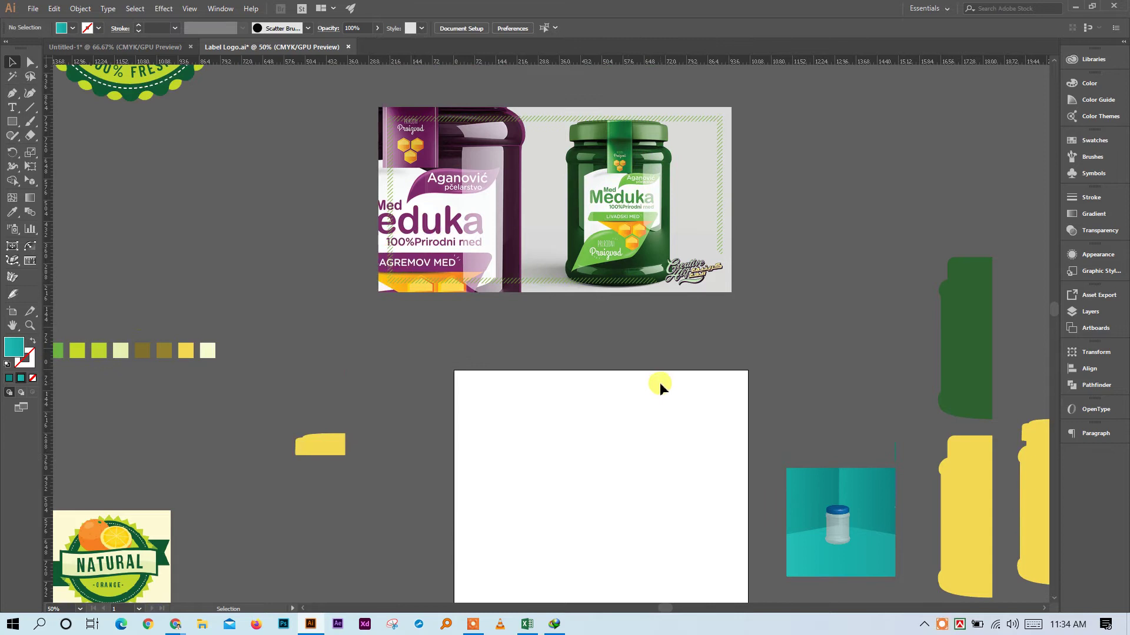
# Examine the green Meduka honey jar reference closely, from lid and glass highlights down to the label and base
pyautogui.hotkey('ctrl', 'space')
pyautogui.click(618, 213)
pyautogui.click(570, 247)
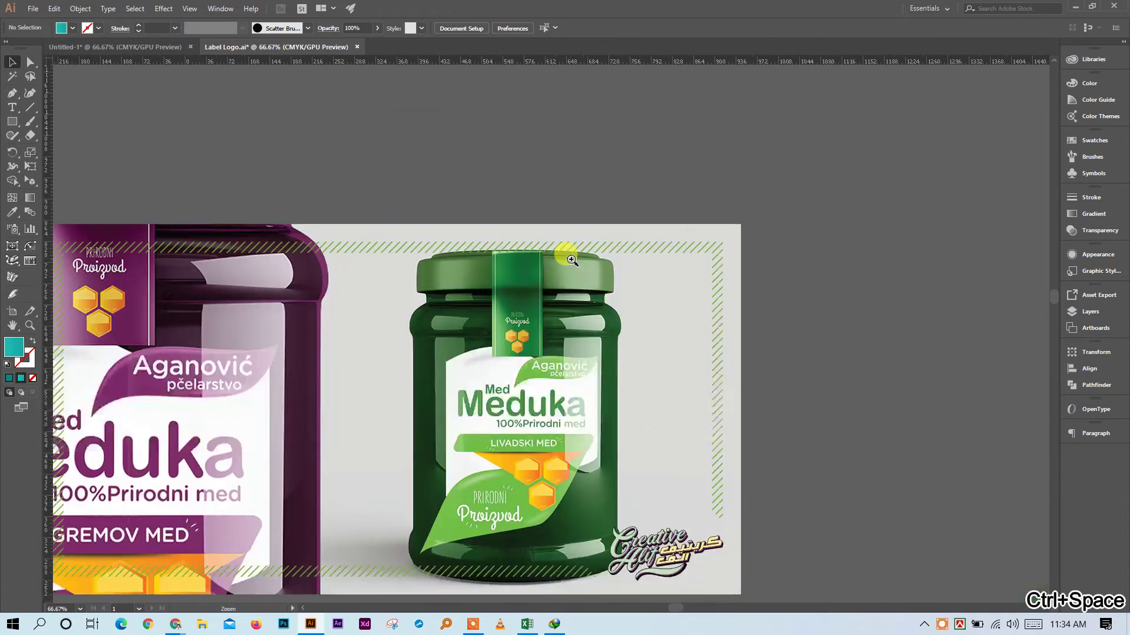
pyautogui.click(547, 342)
pyautogui.click(547, 342)
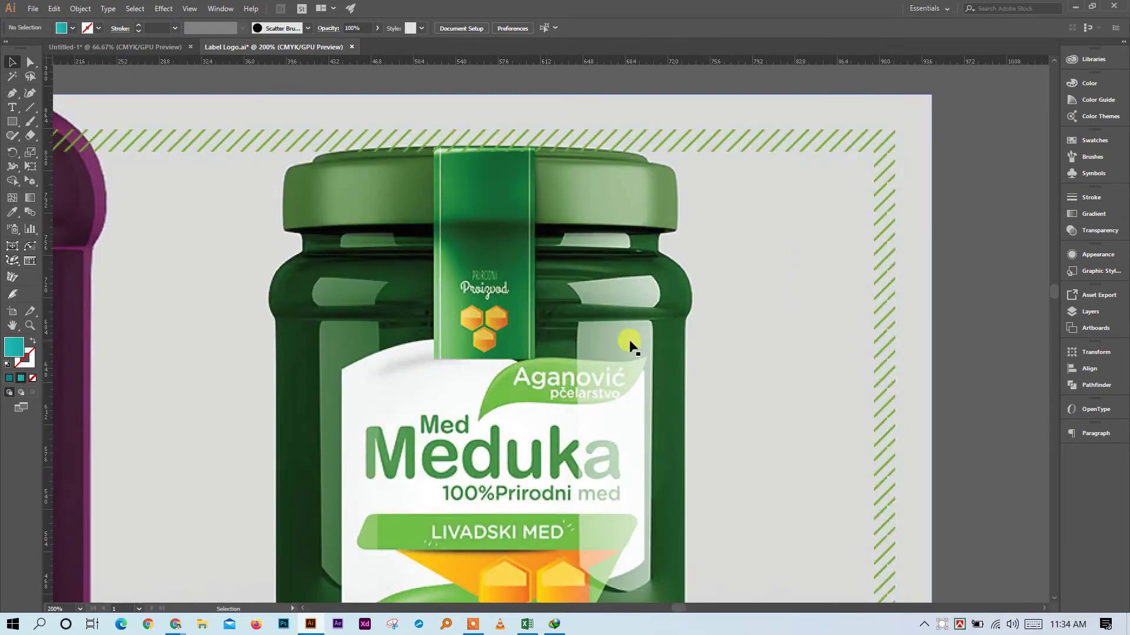
pyautogui.scroll(-2, 627, 347)
pyautogui.scroll(-2, 630, 355)
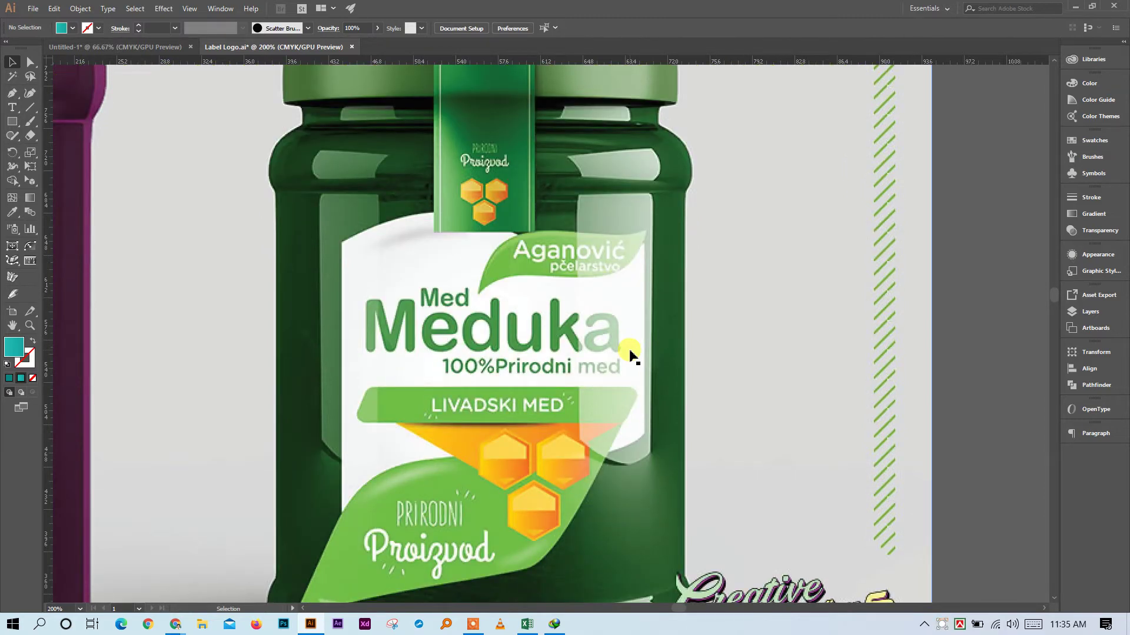
pyautogui.scroll(-3, 631, 355)
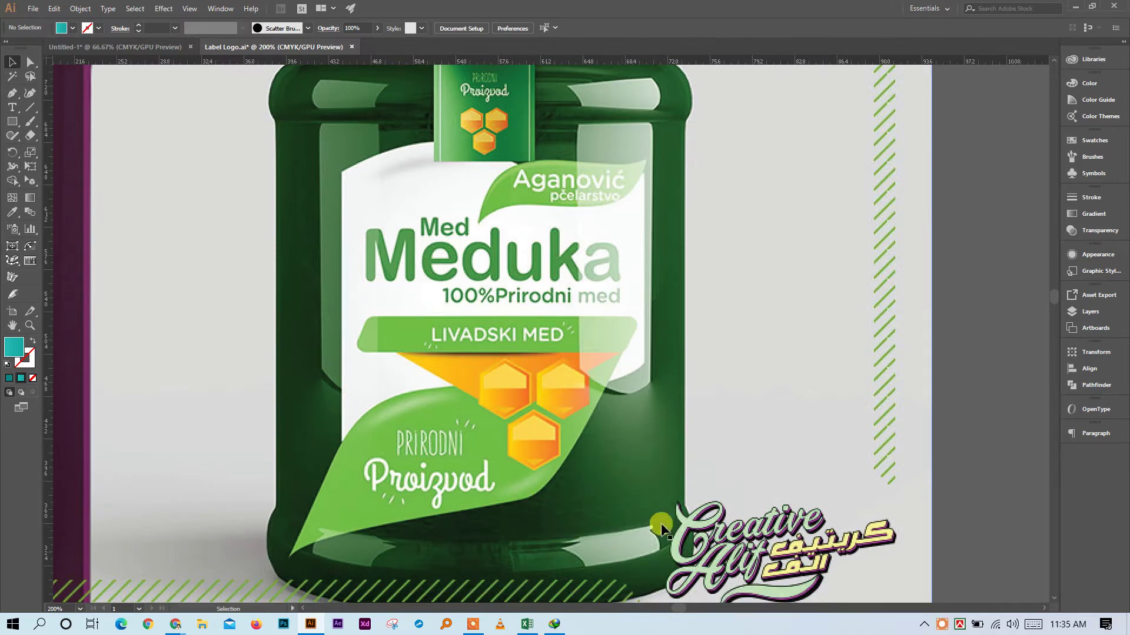
pyautogui.scroll(8, 654, 461)
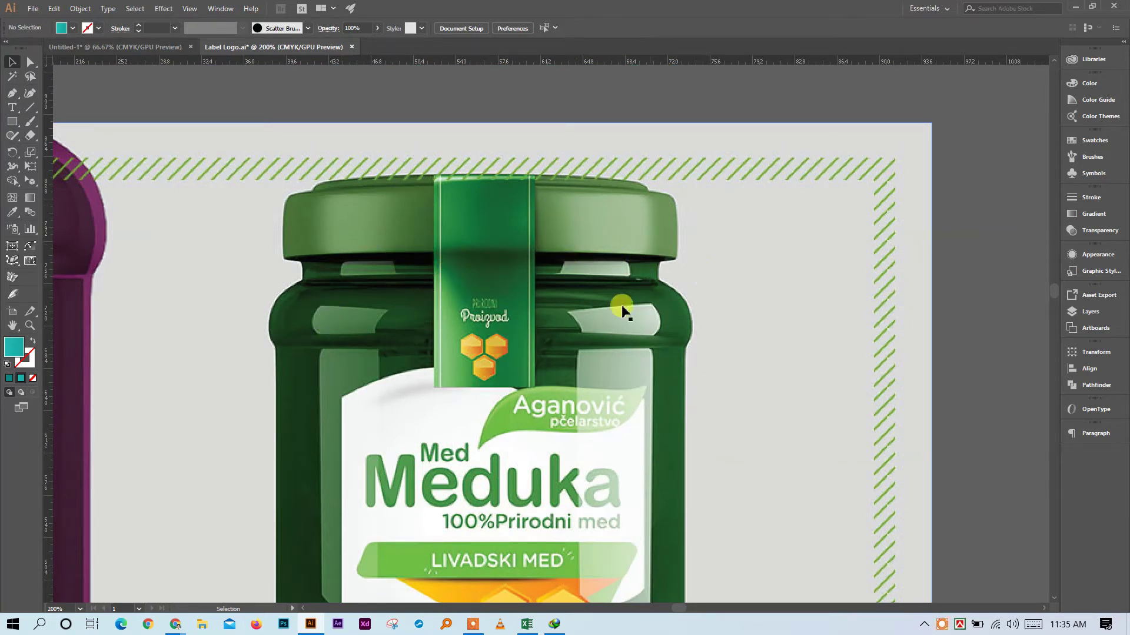
pyautogui.scroll(-3, 621, 339)
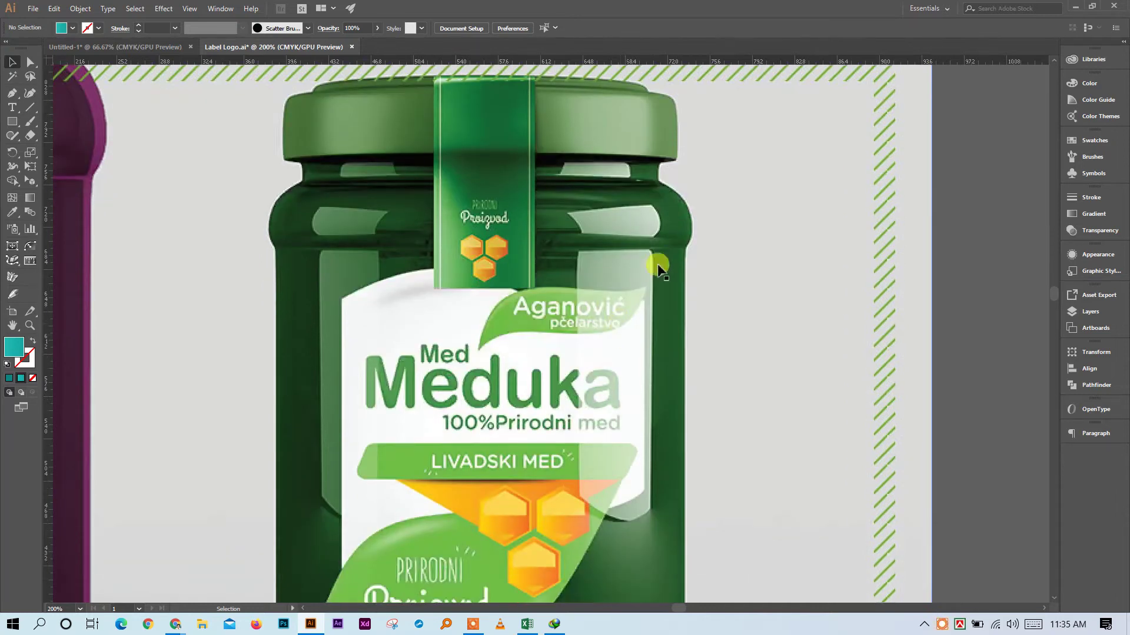
pyautogui.scroll(-2, 323, 446)
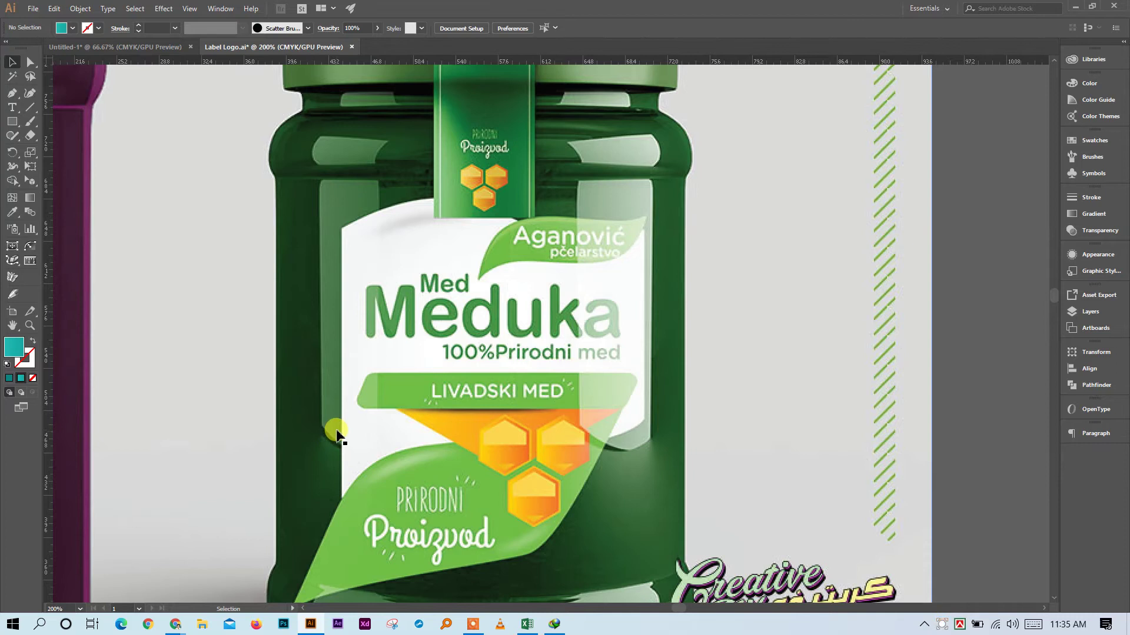
pyautogui.scroll(-2, 353, 426)
pyautogui.scroll(2, 580, 353)
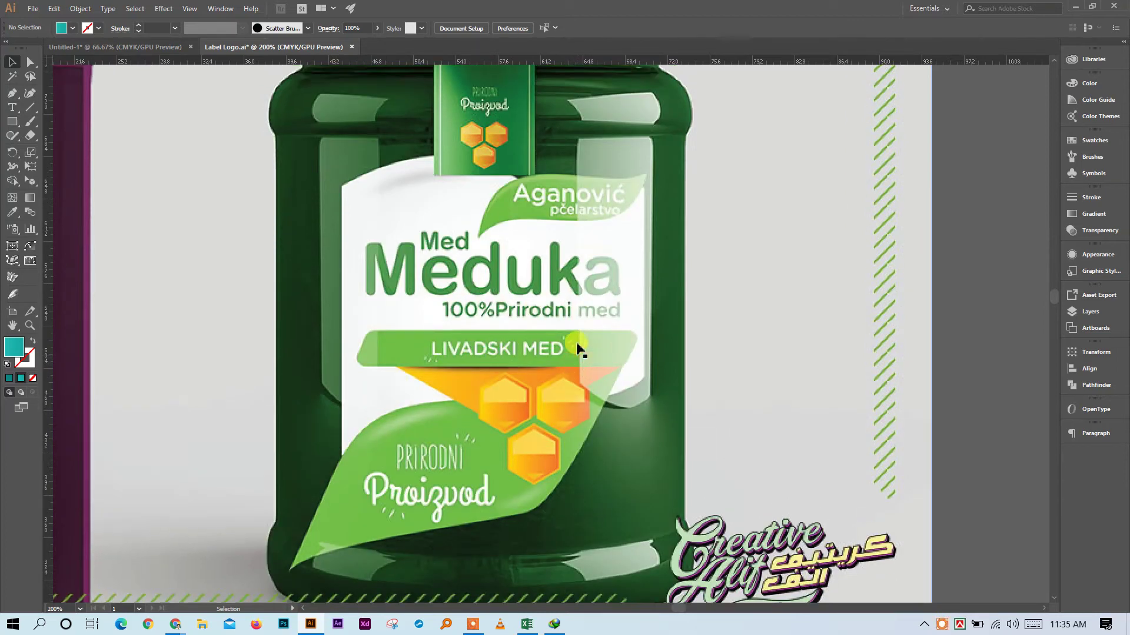
pyautogui.scroll(2, 580, 347)
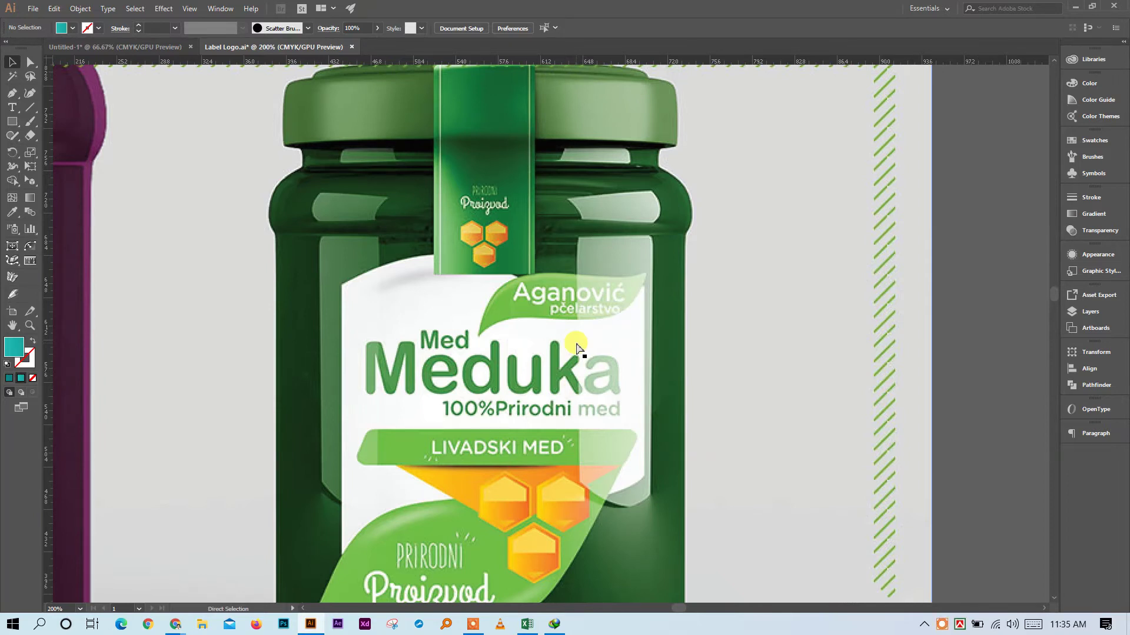
# Delete the honey jar reference image above the artboard
pyautogui.hotkey('ctrl', '-')
pyautogui.hotkey('ctrl', '-')
pyautogui.hotkey('ctrl', '-')
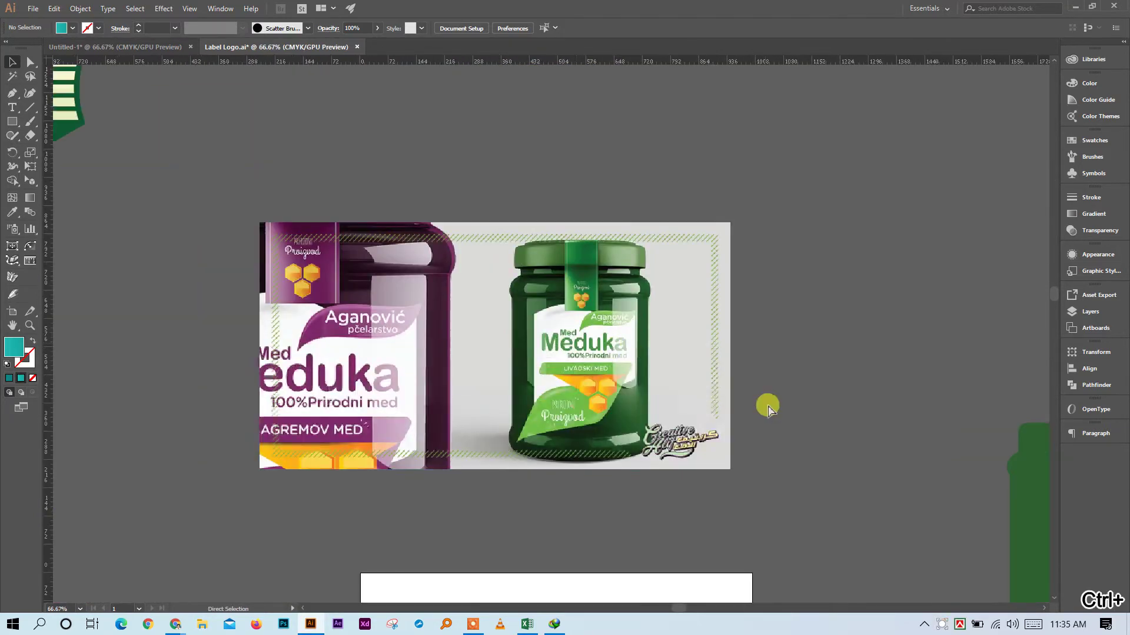
pyautogui.hscroll(-1, 768, 410)
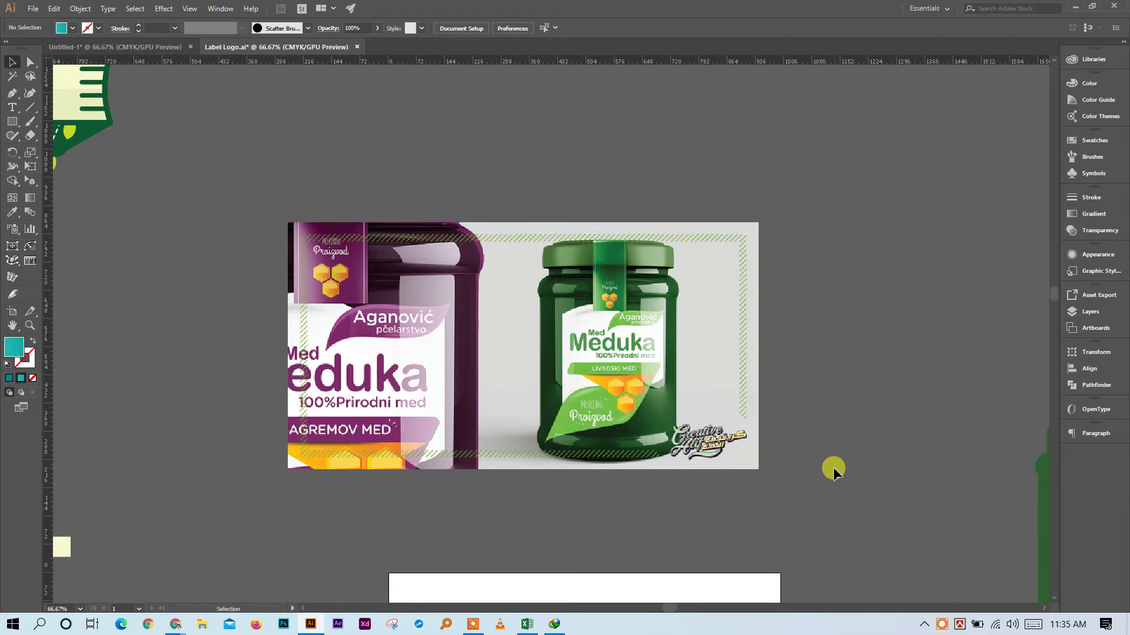
pyautogui.hotkey('ctrl', '-')
pyautogui.hotkey('ctrl', '-')
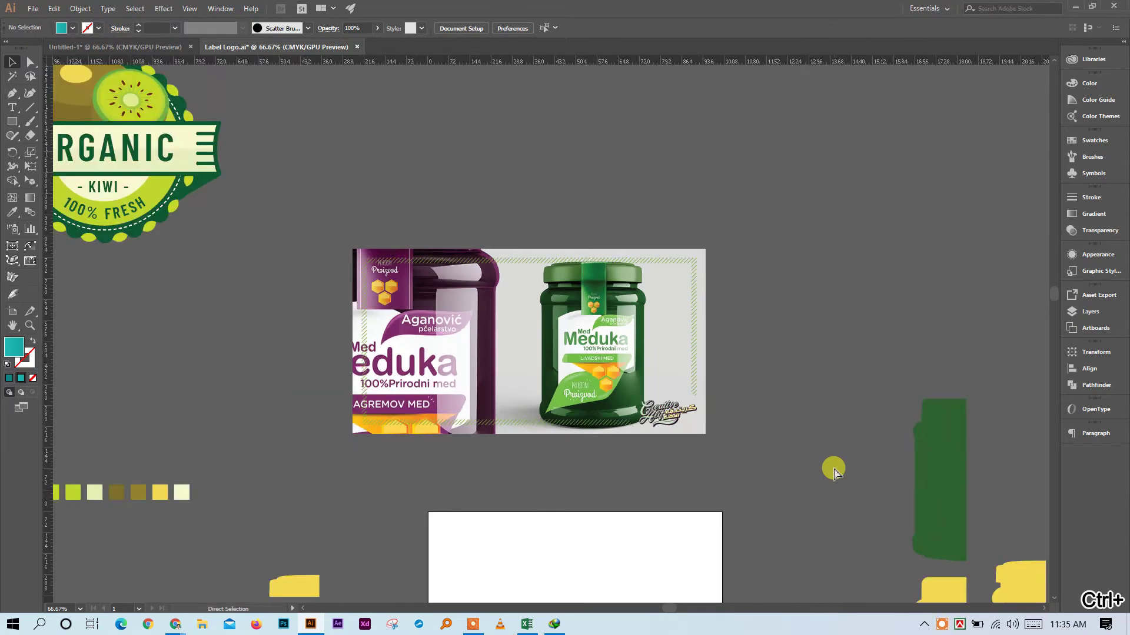
pyautogui.click(517, 337)
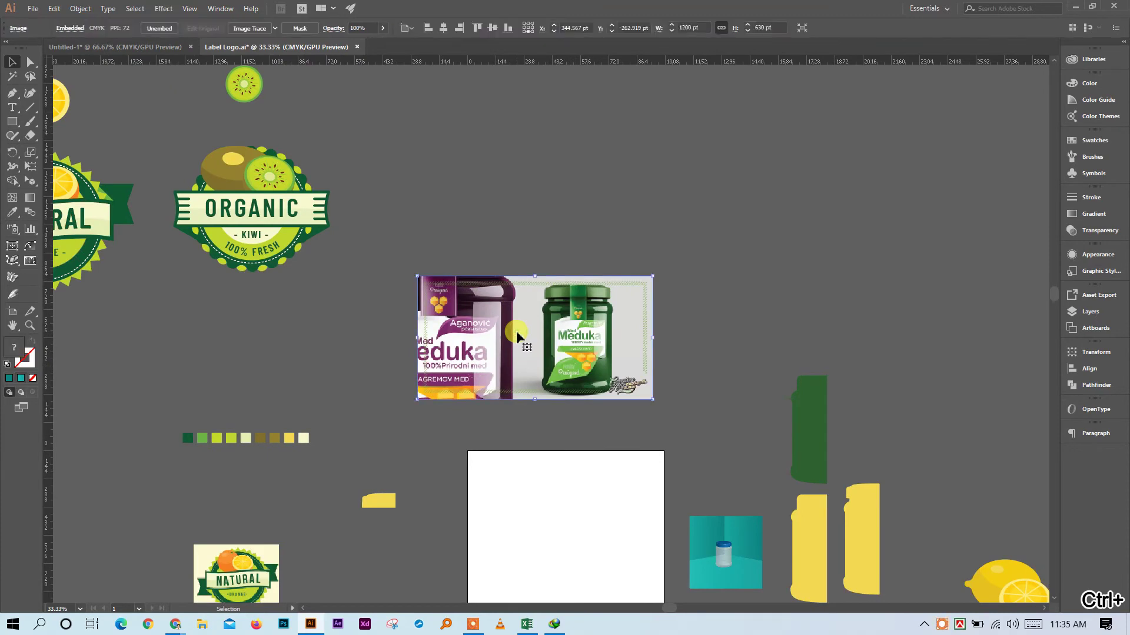
pyautogui.press('Delete')
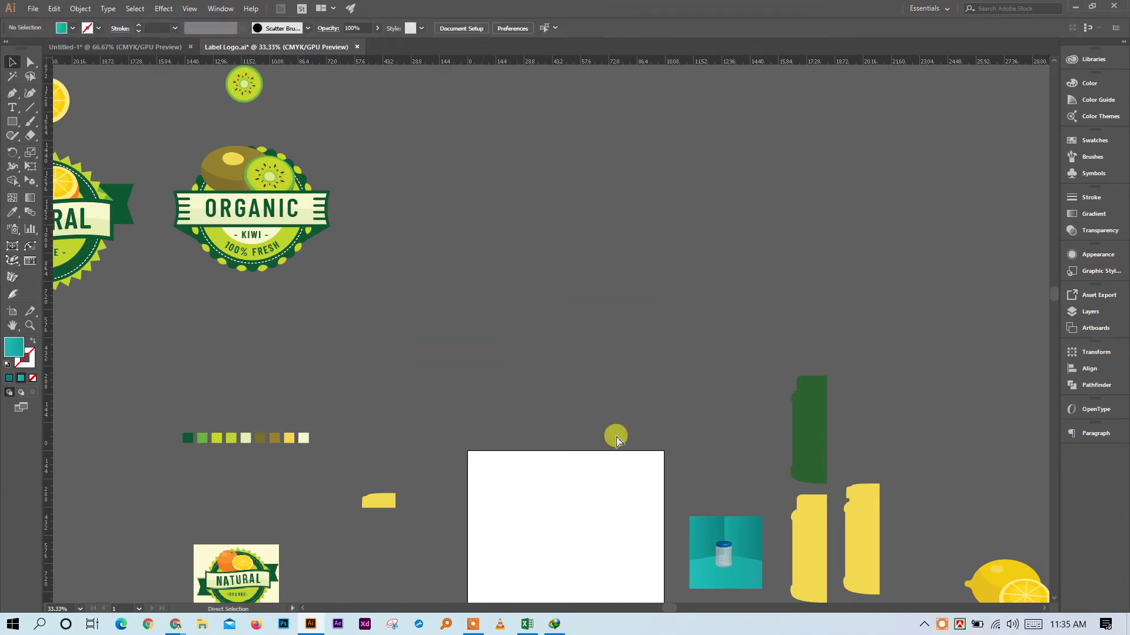
# Switch to the Excel workbook to check the list of class topics, and return to Illustrator
pyautogui.hscroll(-3, 624, 537)
pyautogui.hscroll(-2, 623, 536)
pyautogui.scroll(-3, 694, 453)
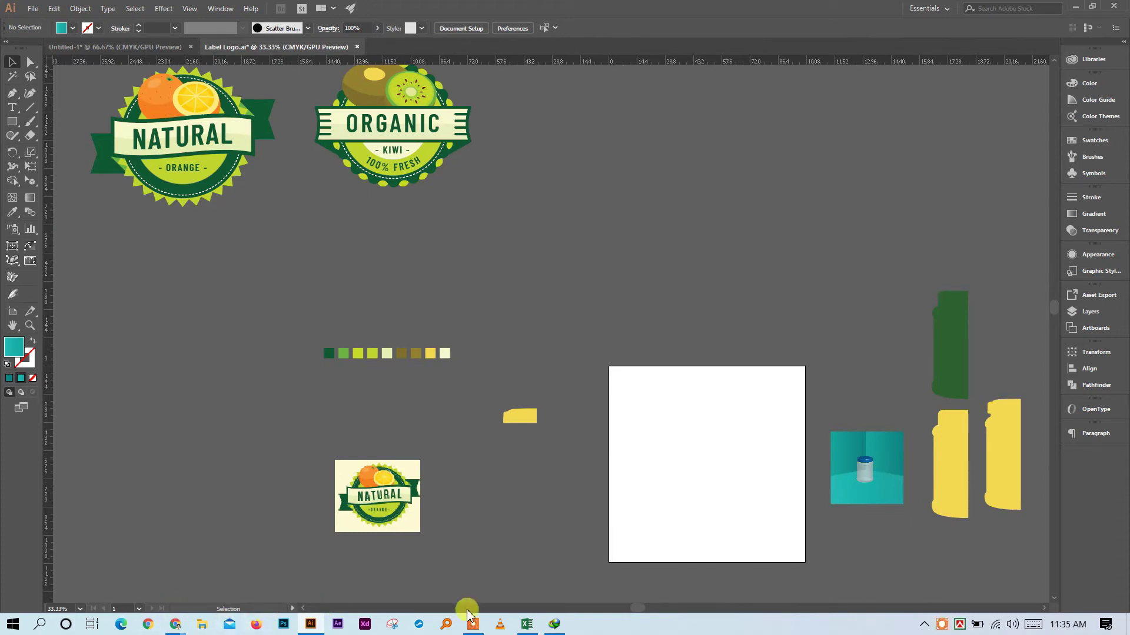
pyautogui.click(524, 629)
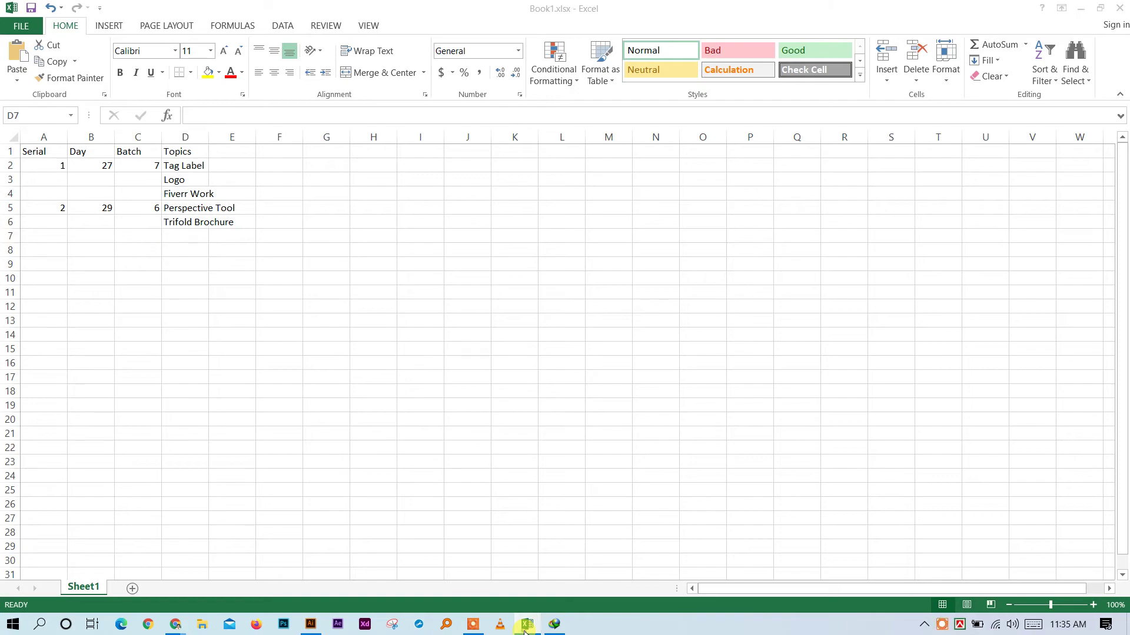
pyautogui.click(524, 629)
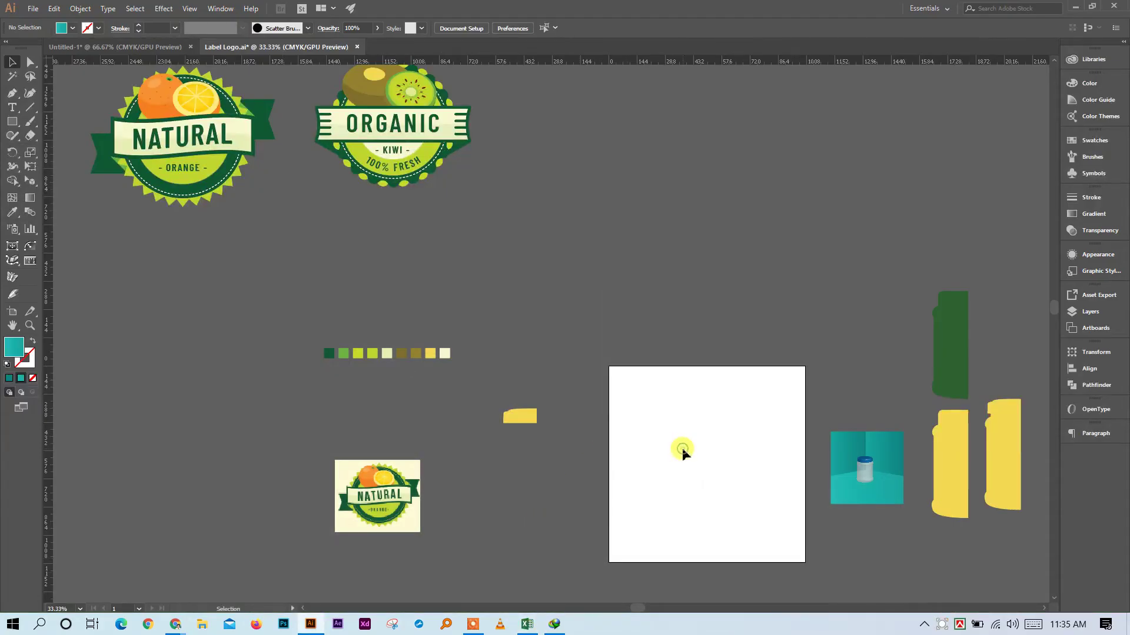
# Save the Label Logo.ai document and close it
pyautogui.hscroll(2, 628, 472)
pyautogui.scroll(-2, 595, 465)
pyautogui.hscroll(1, 609, 395)
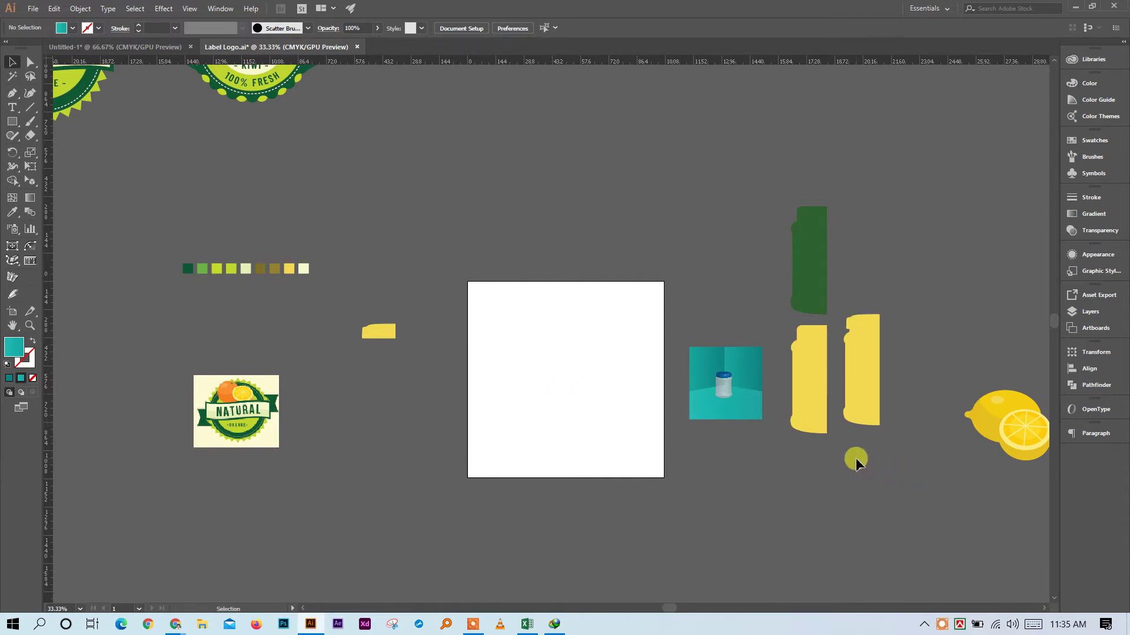
pyautogui.hotkey('ctrl', 's')
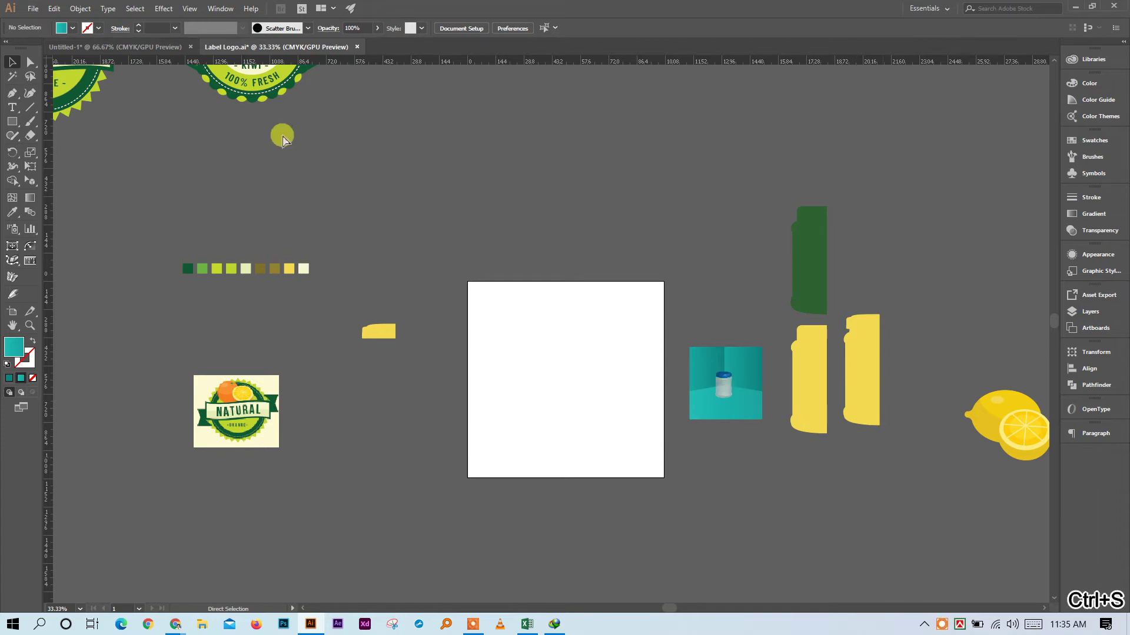
pyautogui.click(354, 48)
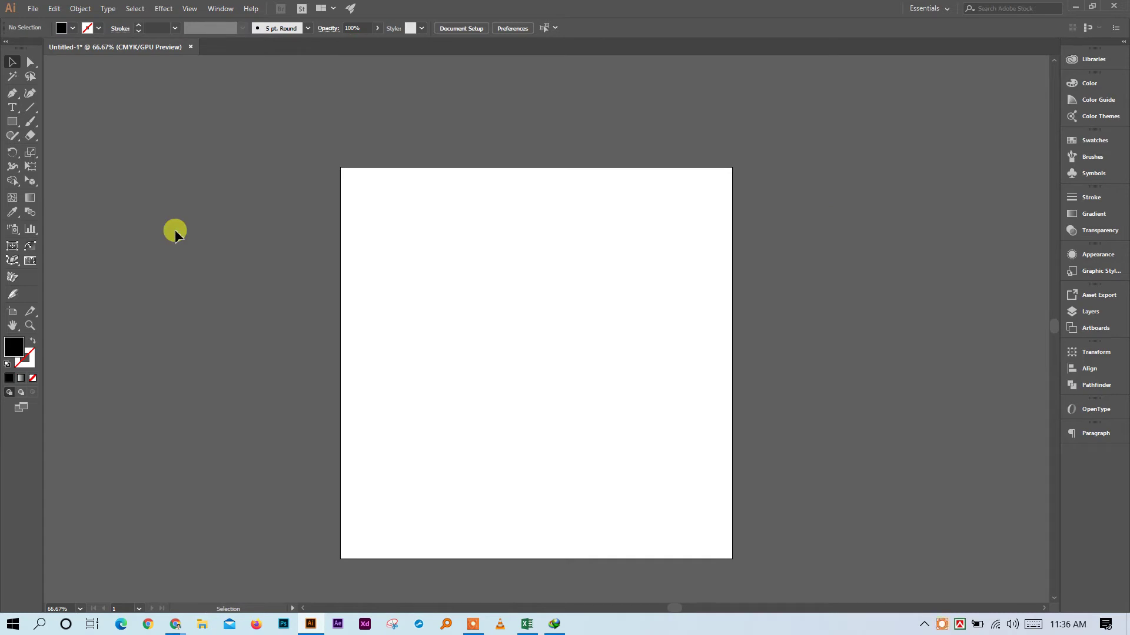
pyautogui.hotkey('ctrl', '0')
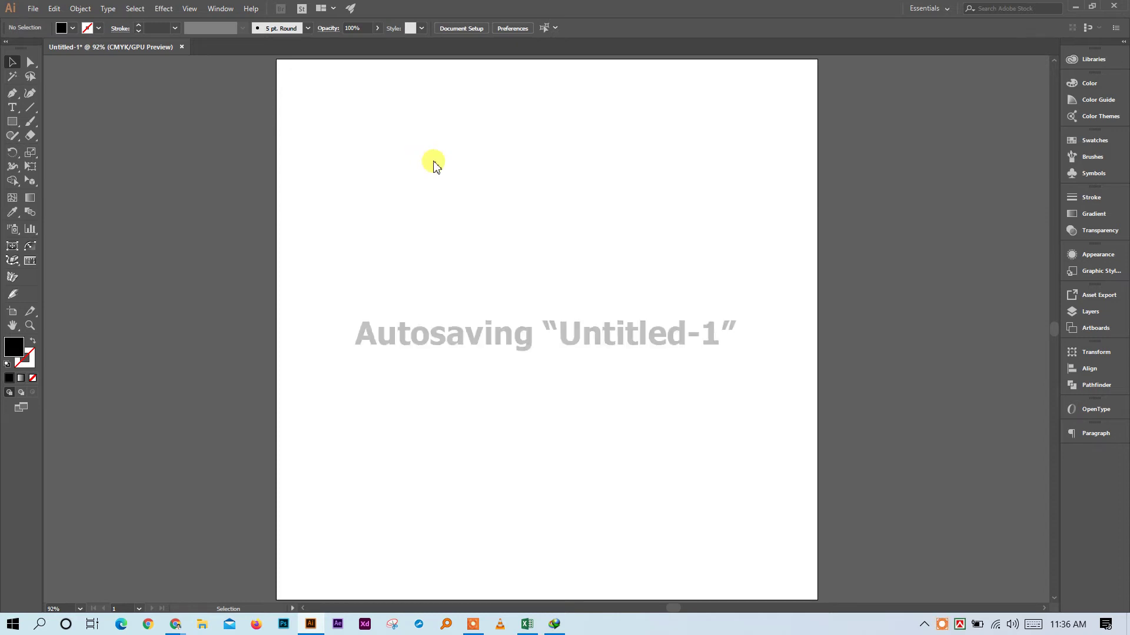
pyautogui.hotkey('ctrl', 's')
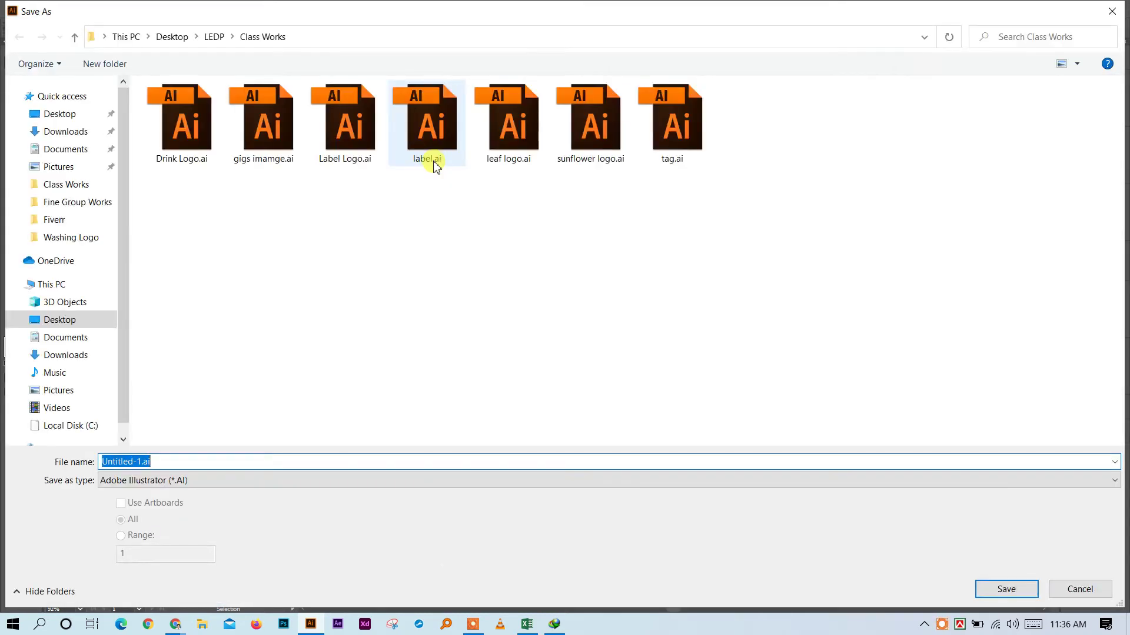
pyautogui.click(1100, 590)
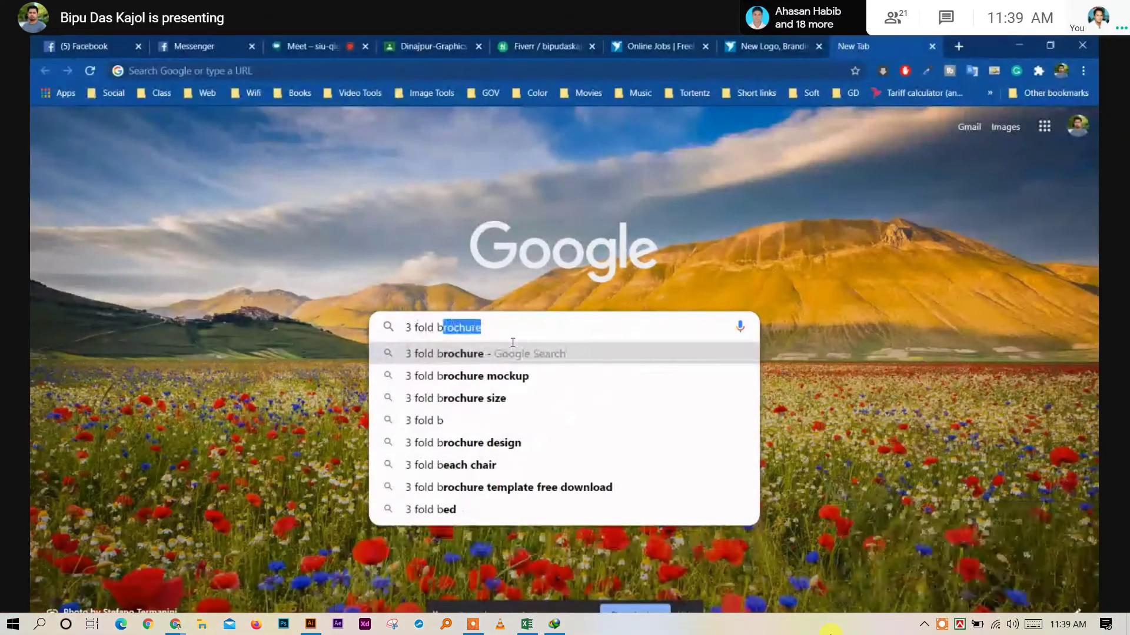
# In the Chrome browser, search Google Images for "3 fold brochure" and preview two of the VectorStock A4 flyer designs
pyautogui.click(522, 355)
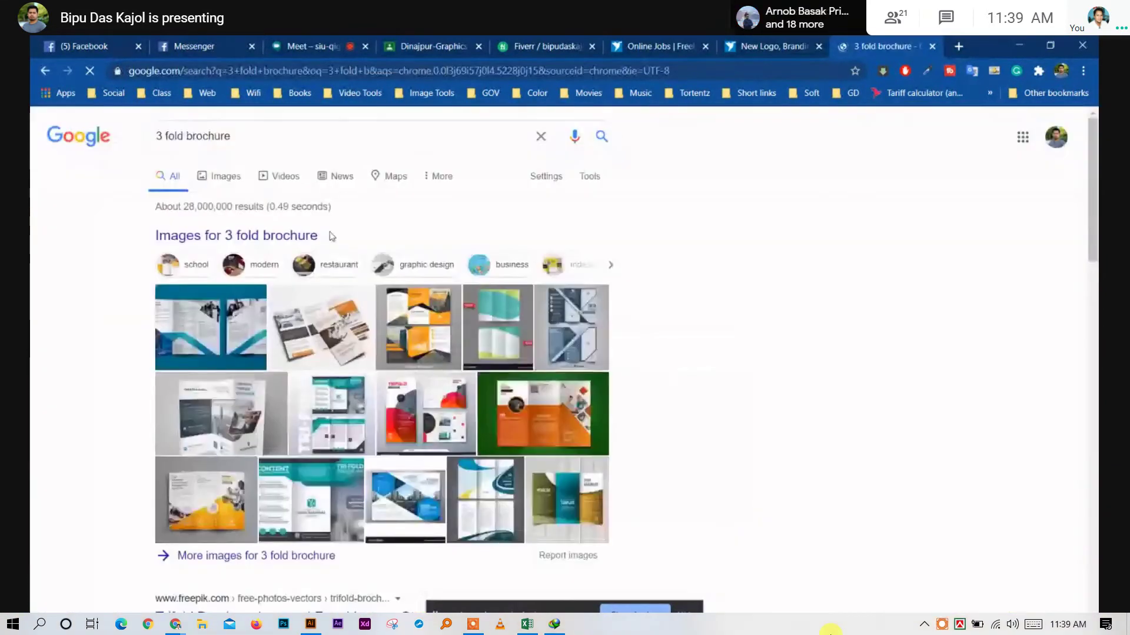
pyautogui.click(238, 179)
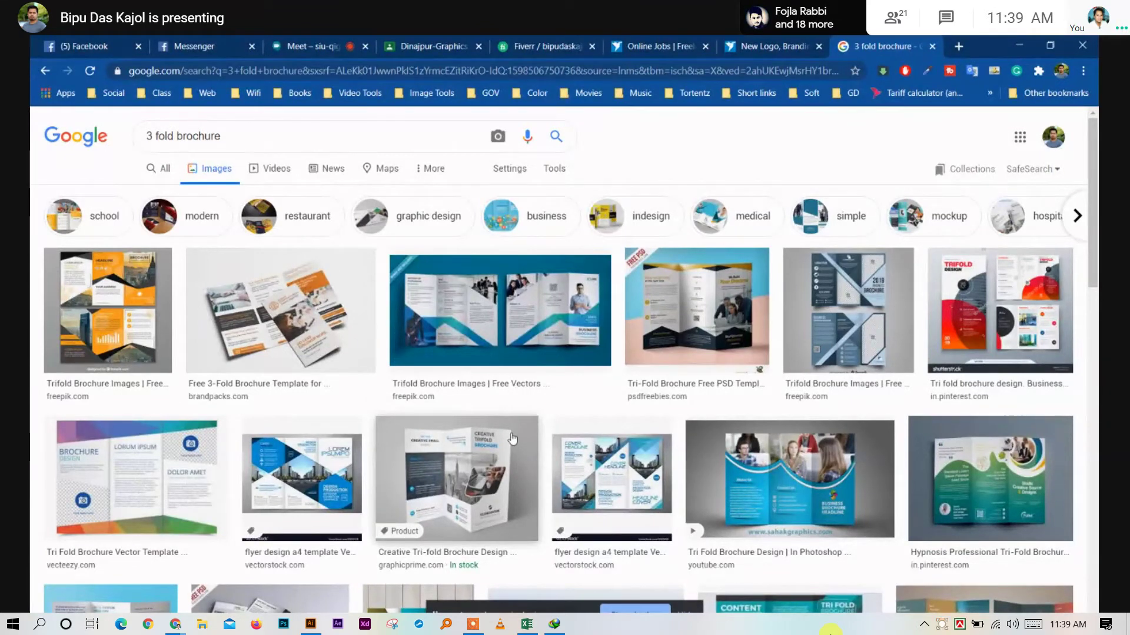
pyautogui.click(608, 486)
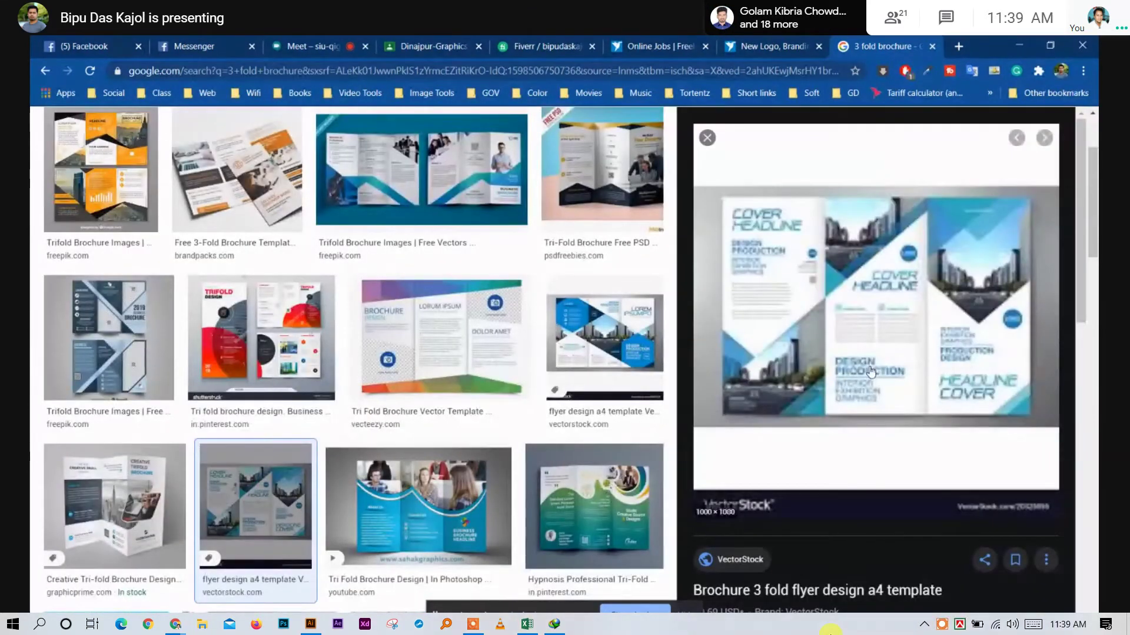
pyautogui.scroll(-1, 871, 372)
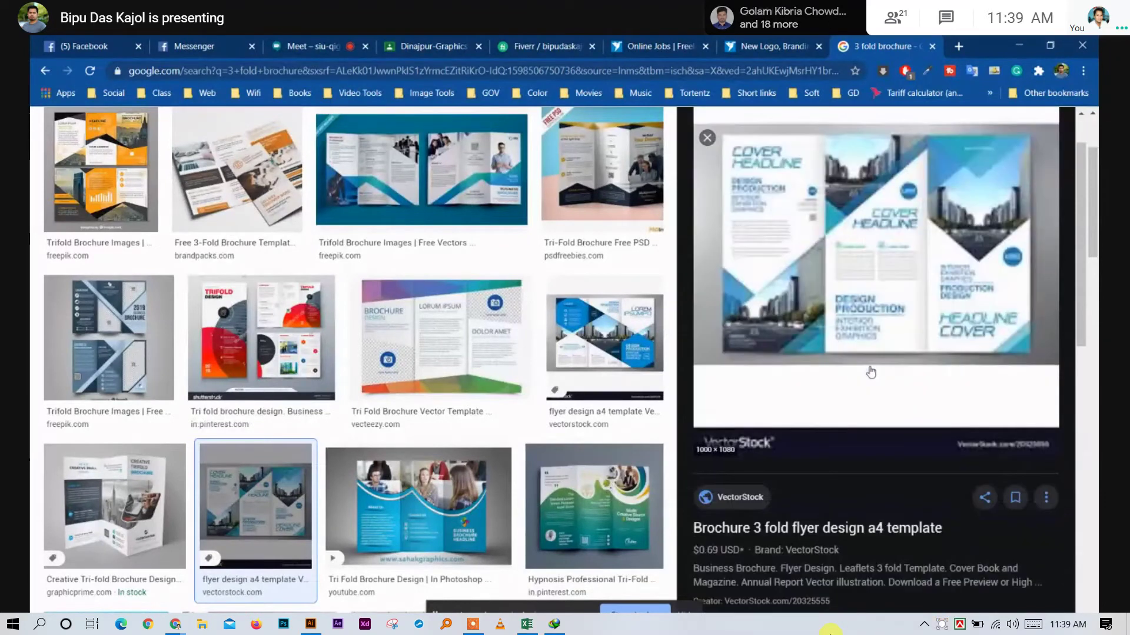
pyautogui.scroll(-6, 870, 372)
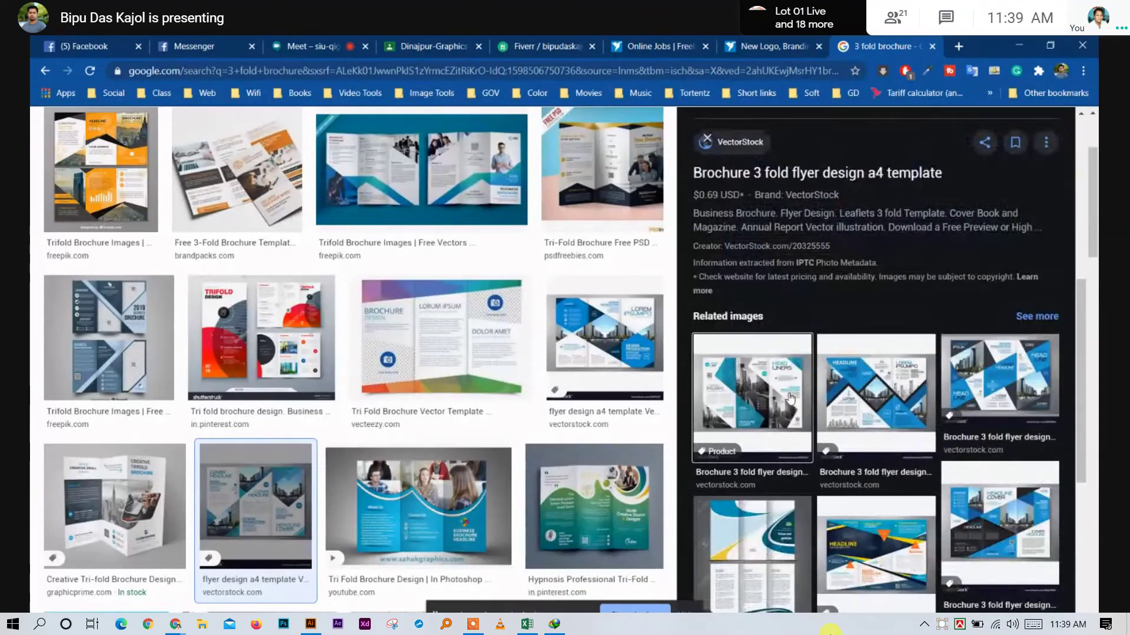
pyautogui.click(790, 399)
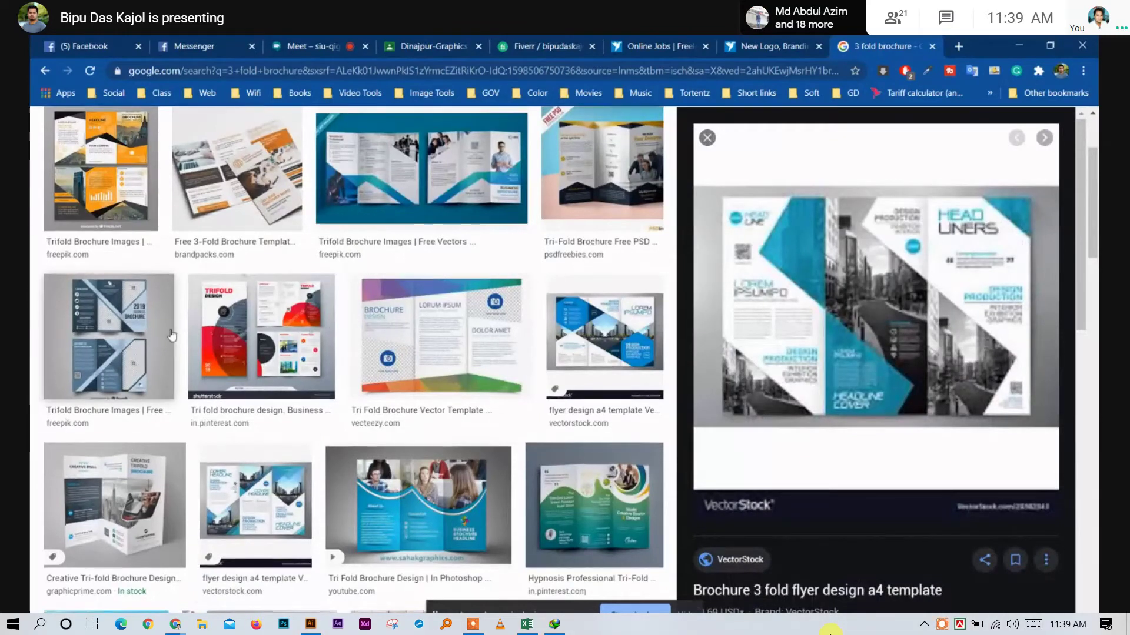
# Preview the orange and blue tri-fold brochure and the red Trifold Design template, and open the red template's Pinterest page
pyautogui.scroll(-7, 171, 336)
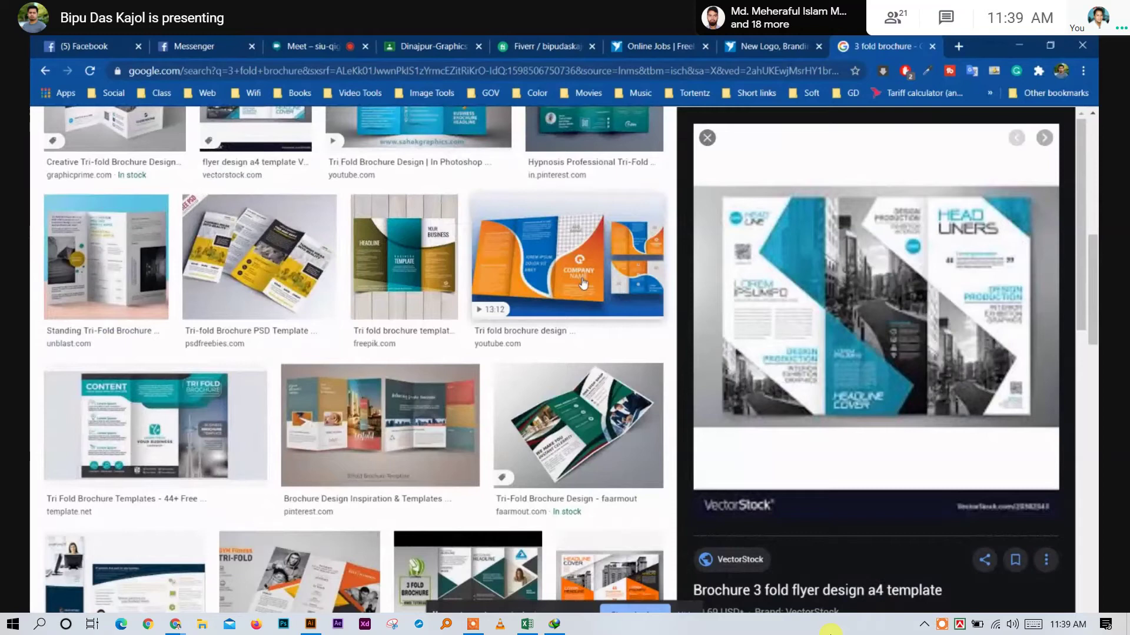
pyautogui.scroll(1, 583, 283)
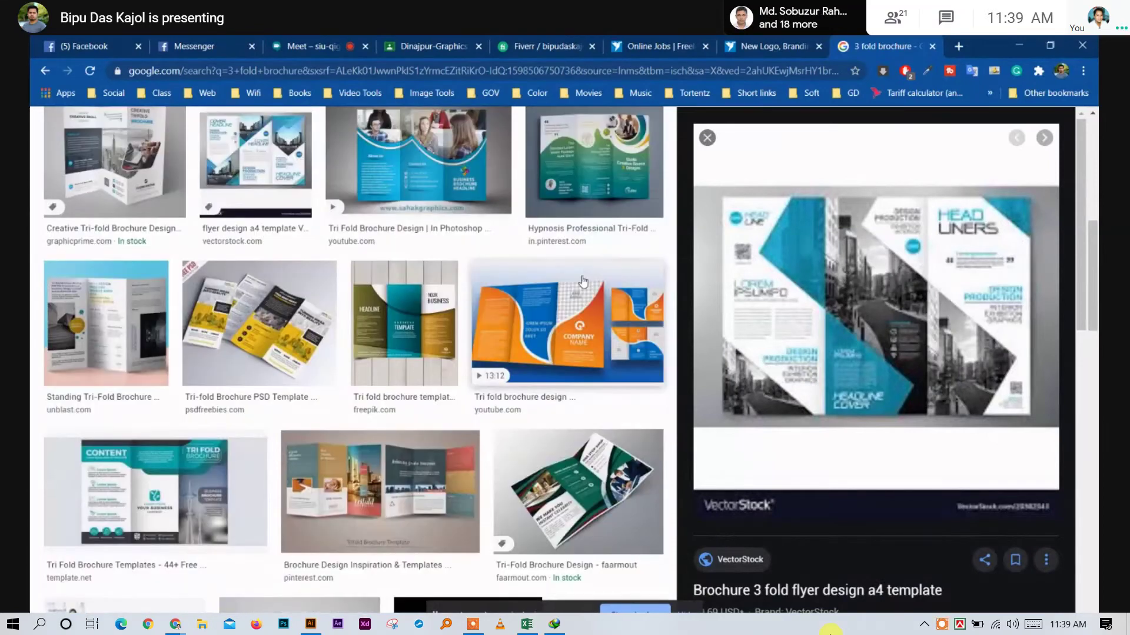
pyautogui.click(583, 283)
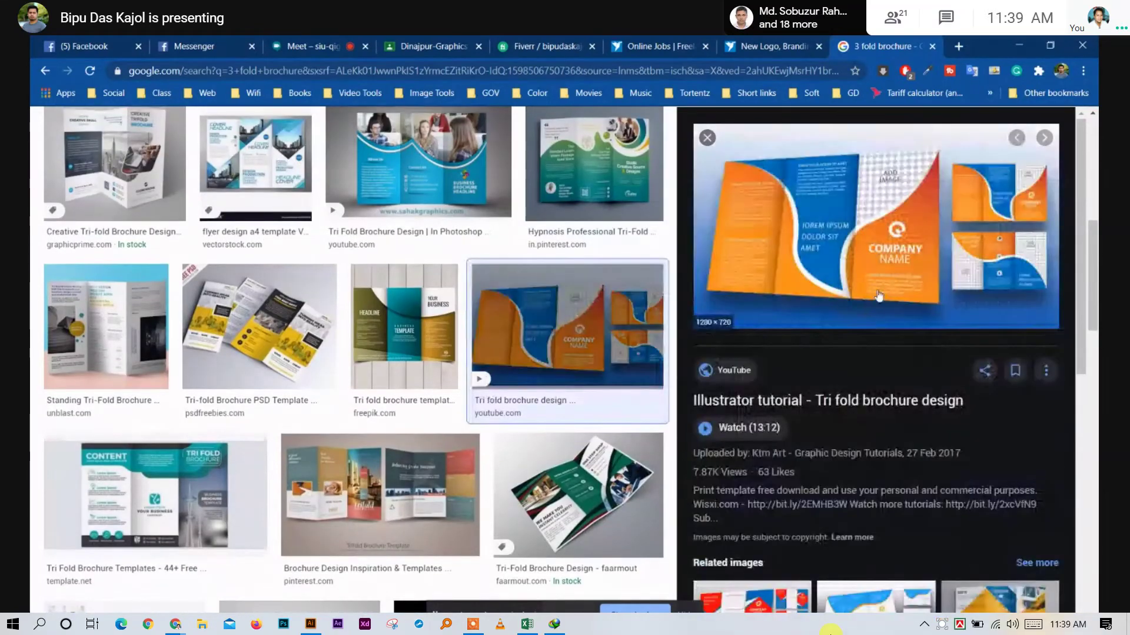
pyautogui.scroll(4, 499, 293)
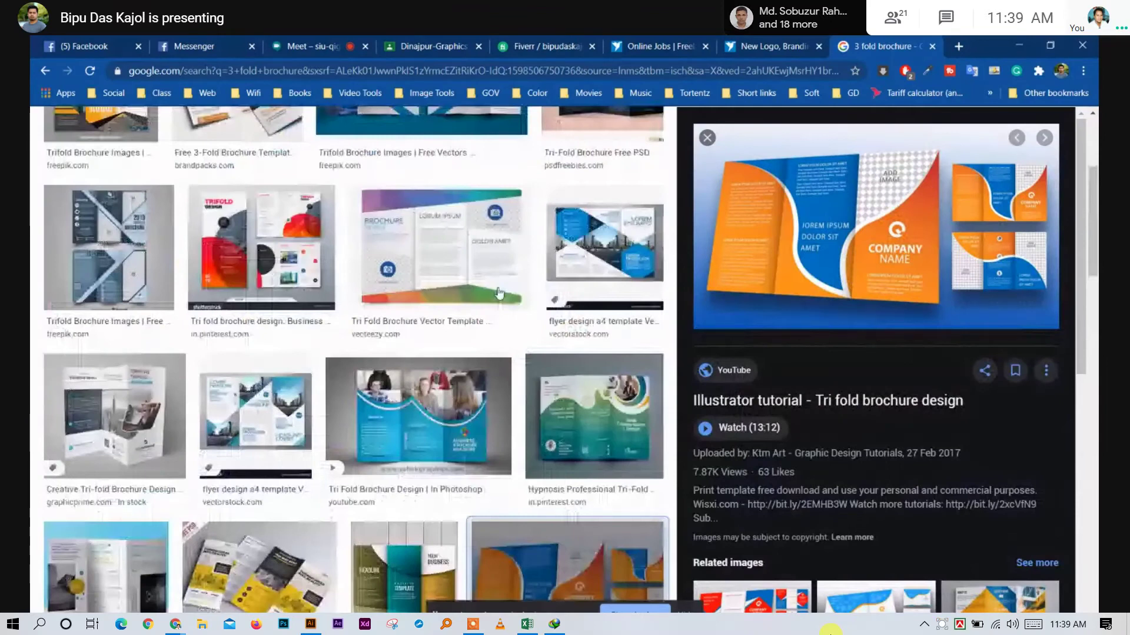
pyautogui.click(261, 247)
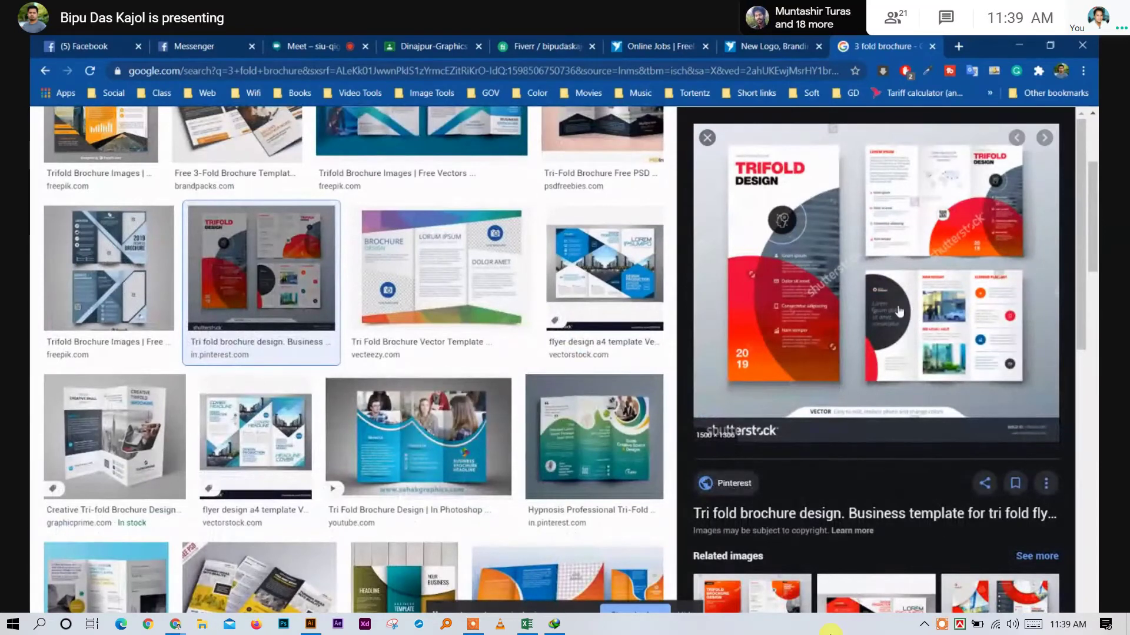
pyautogui.click(830, 518)
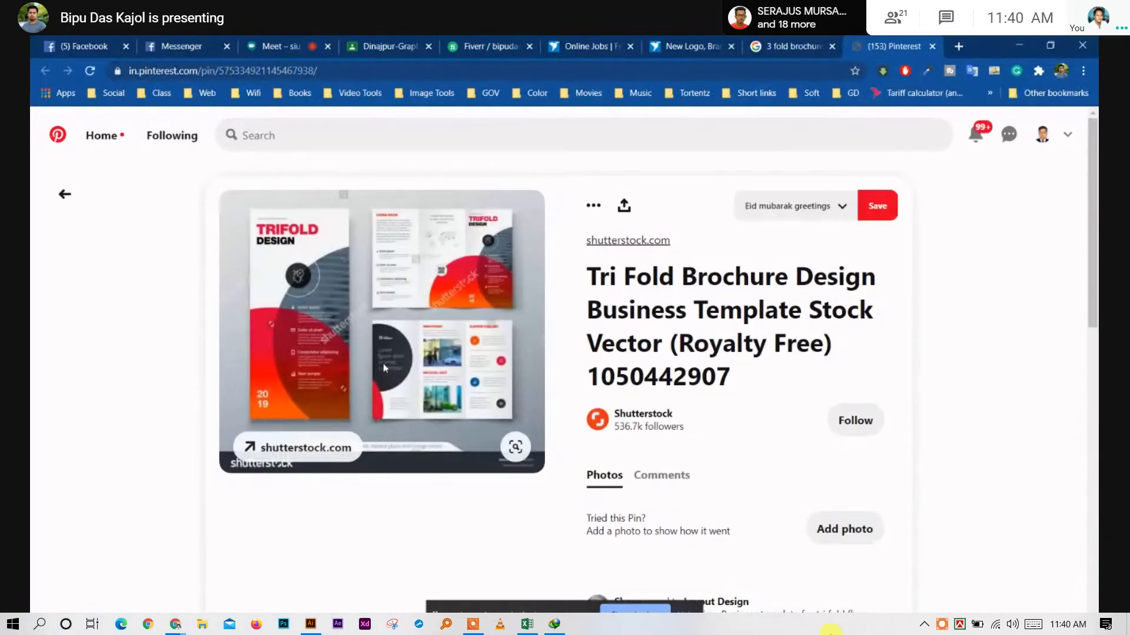
# Open the visual search for similar ideas on the red Trifold Design pin, and return to the Google Images results
pyautogui.click(516, 449)
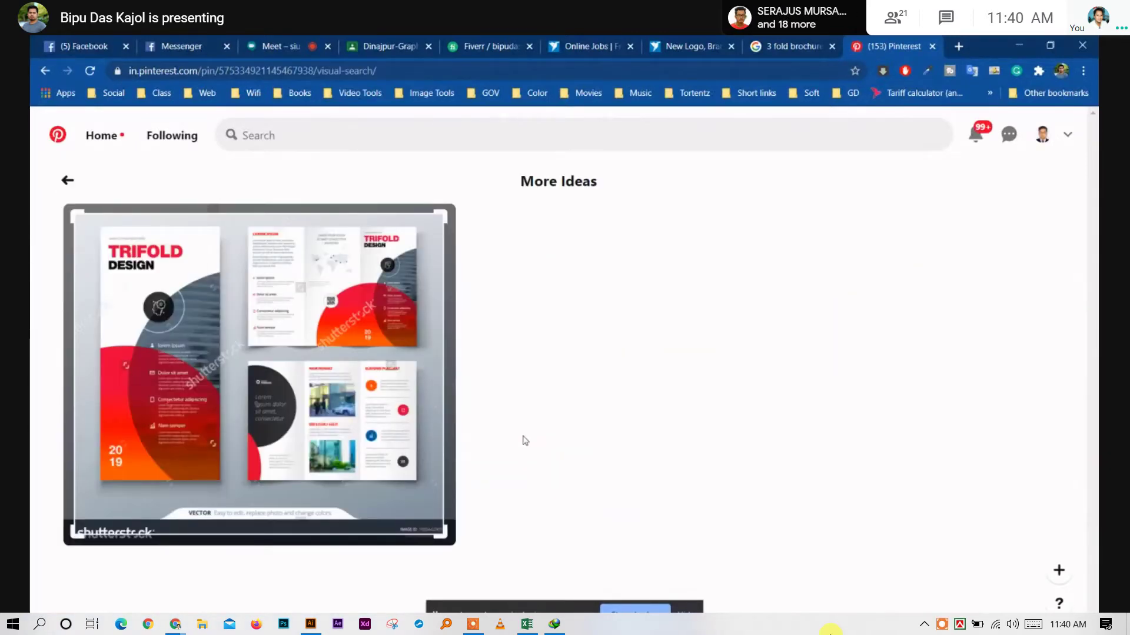
pyautogui.rightClick(304, 383)
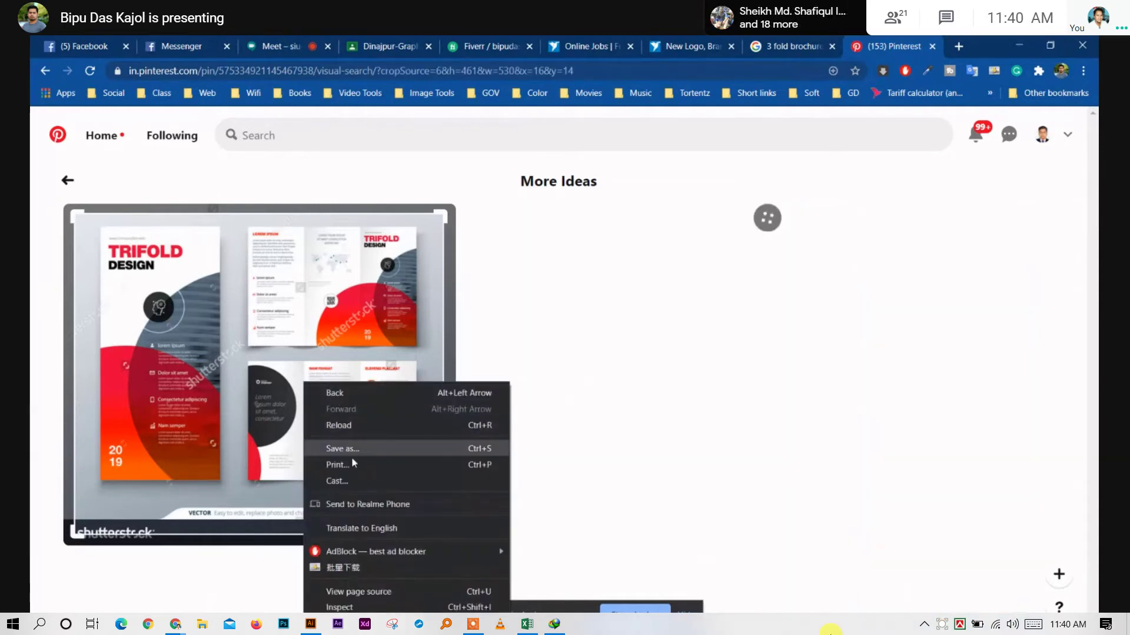
pyautogui.rightClick(279, 306)
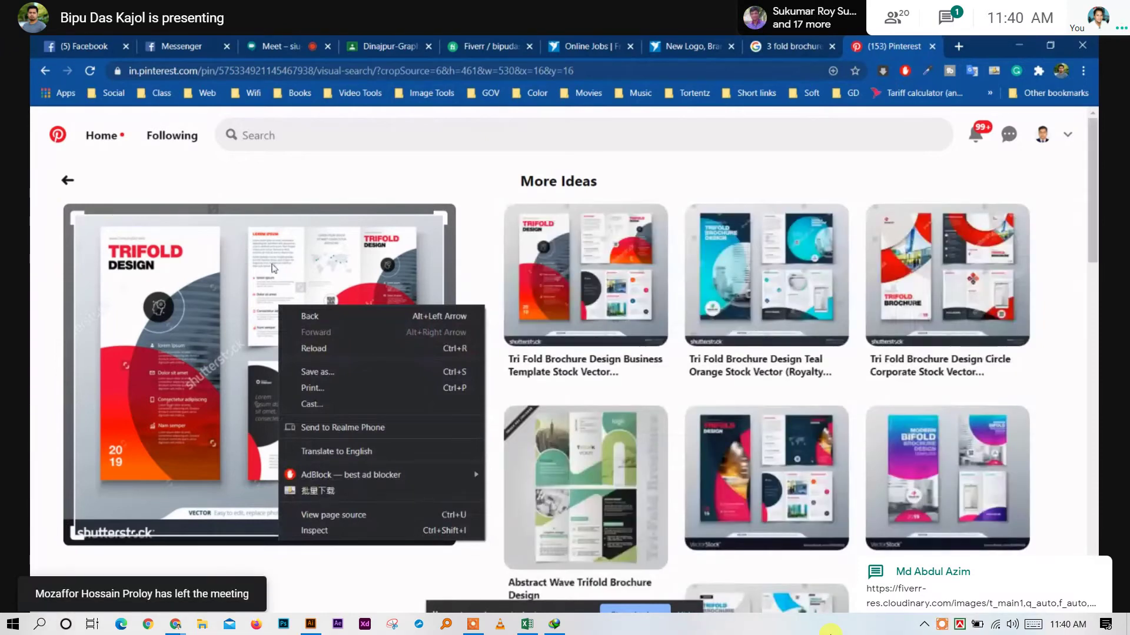
pyautogui.hotkey('ctrl', 'shift', 'Tab')
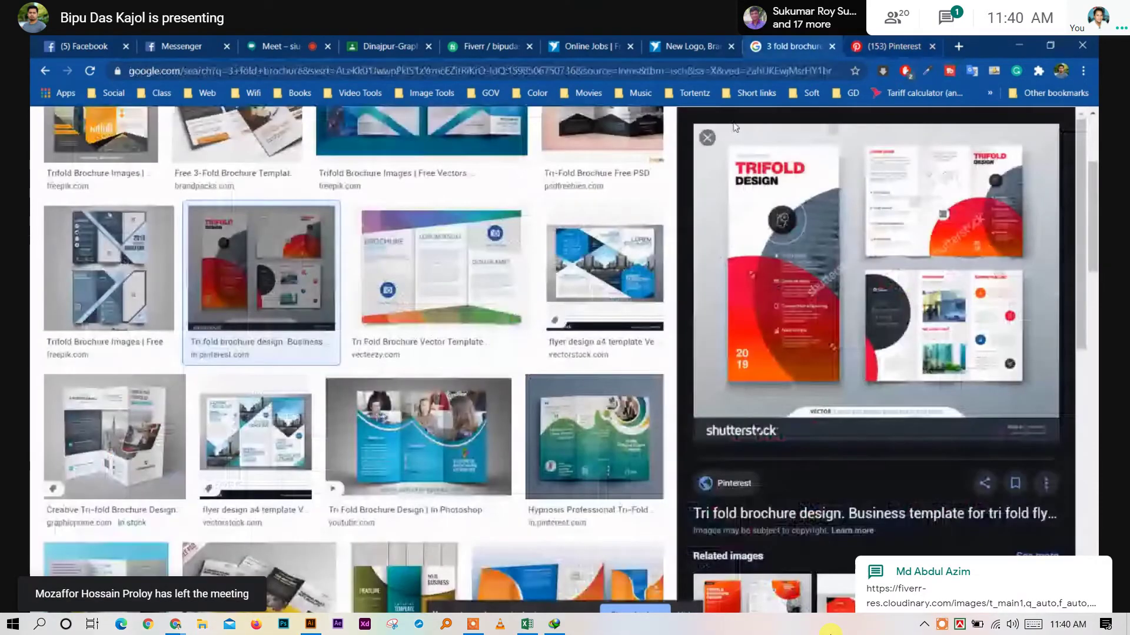
# Check the meeting chat for the shared brochure image link and close the chat
pyautogui.click(451, 345)
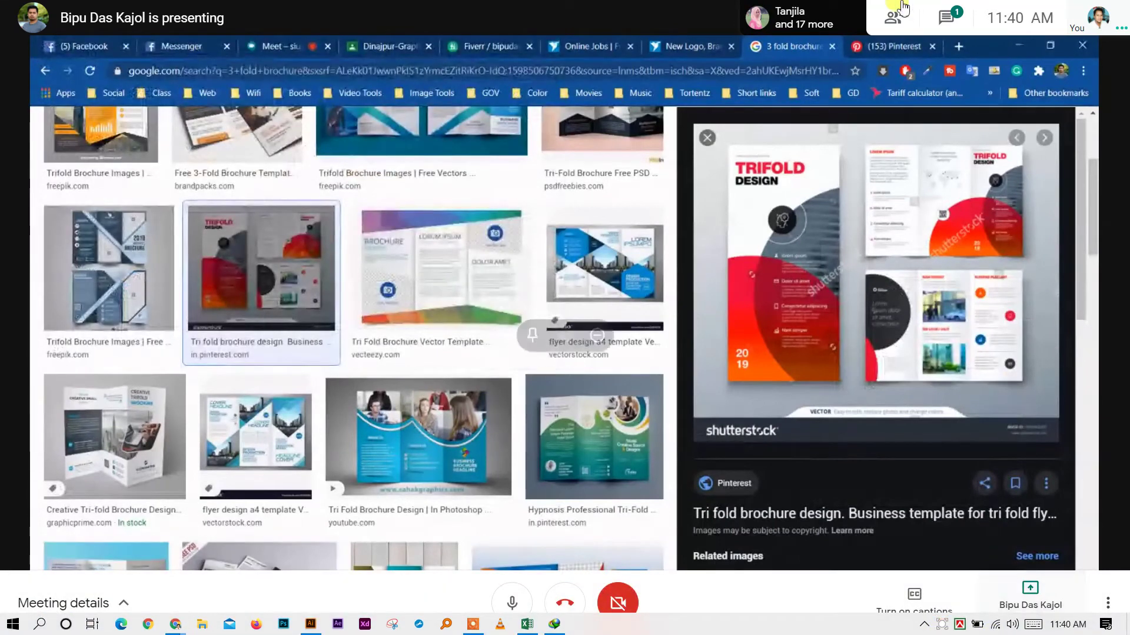
pyautogui.click(947, 17)
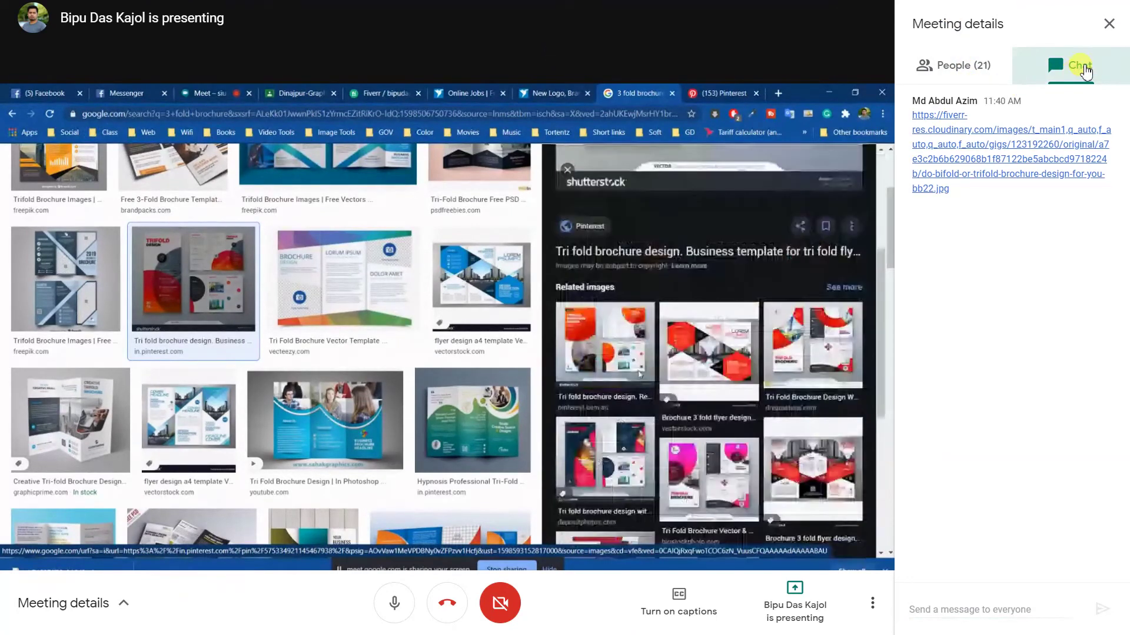
pyautogui.click(1108, 23)
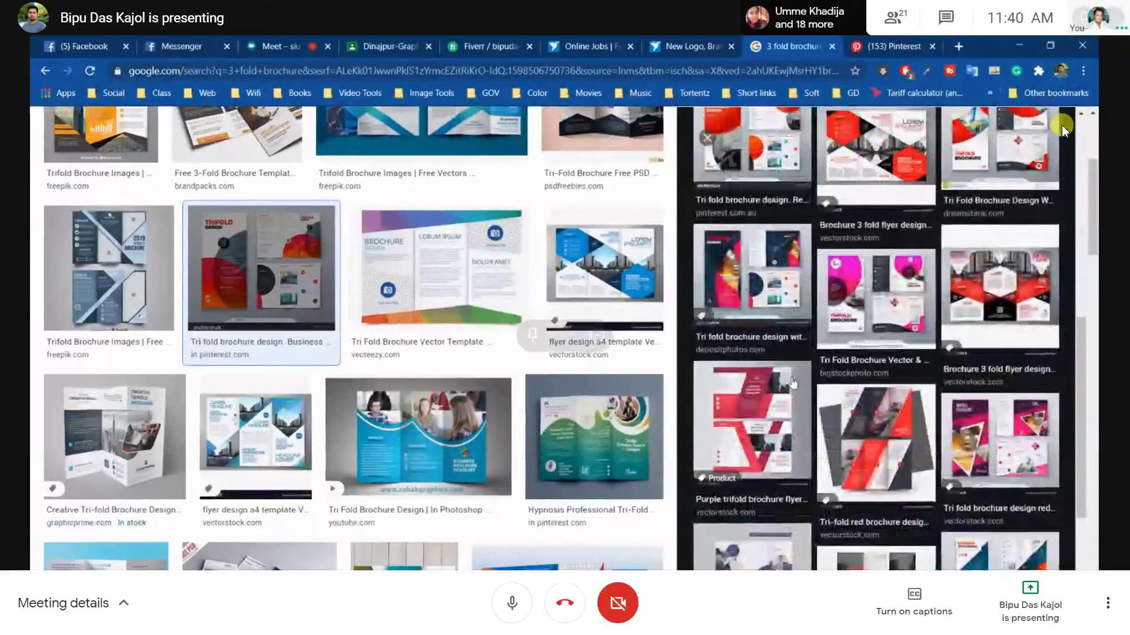
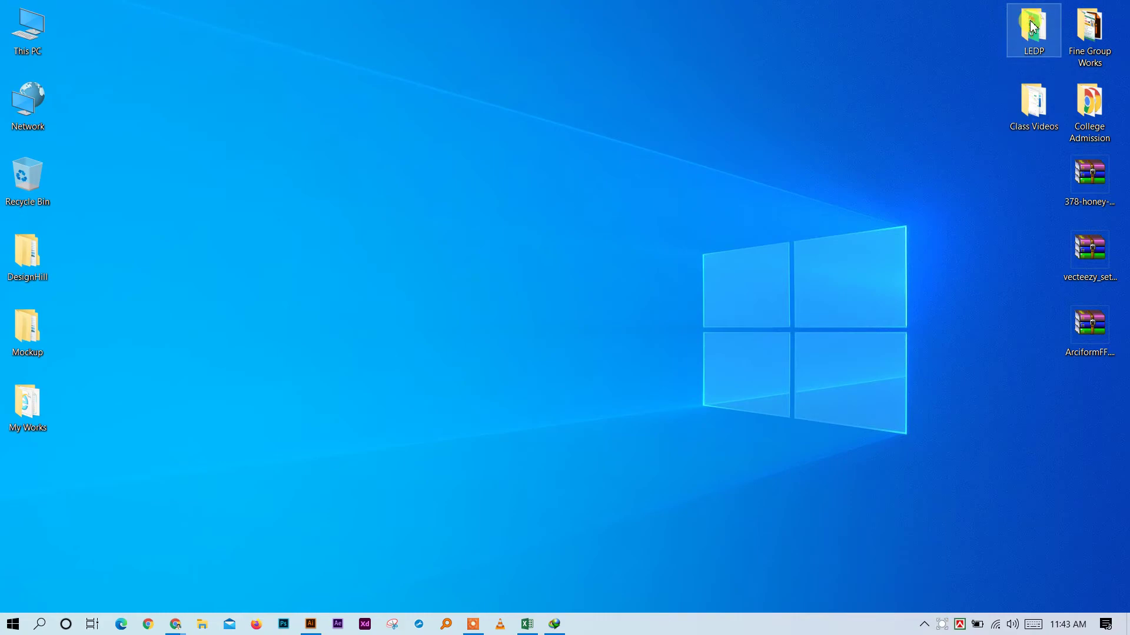
# Check the Class Works folder and the blank Illustrator document, and switch to the Google Meet presentation in Chrome
pyautogui.doubleClick(171, 189)
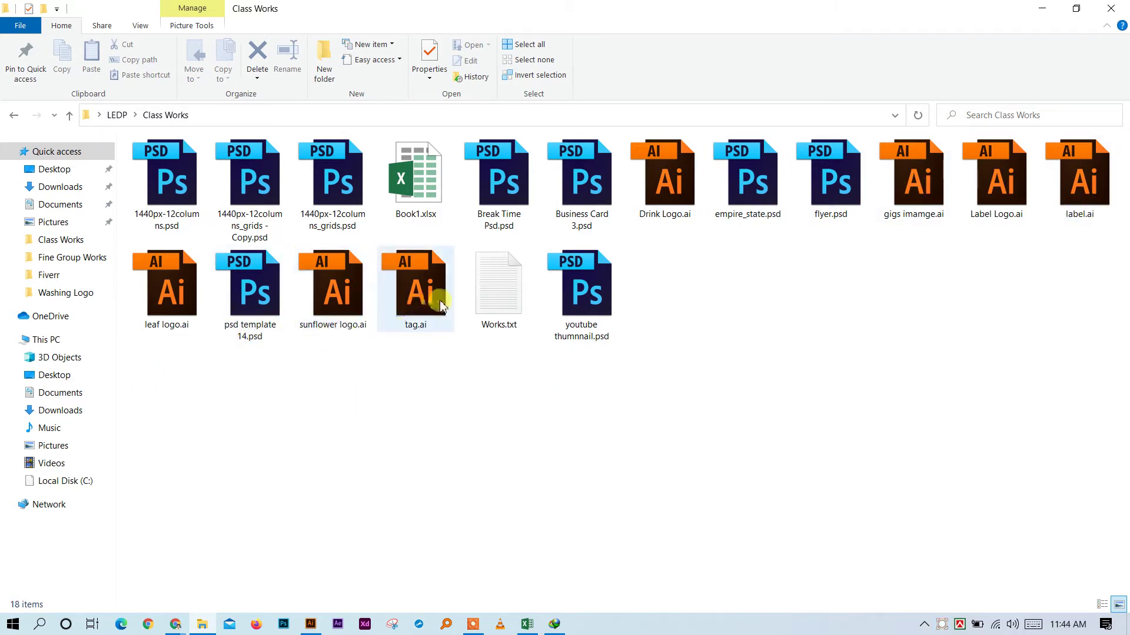
pyautogui.click(1111, 7)
pyautogui.click(310, 624)
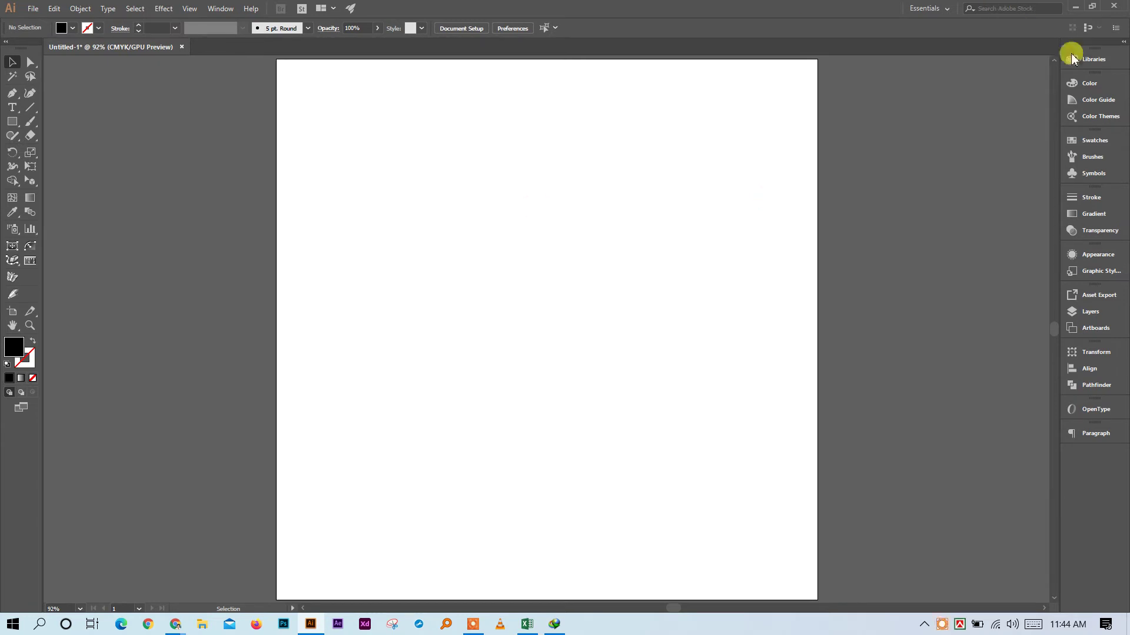
pyautogui.click(1072, 11)
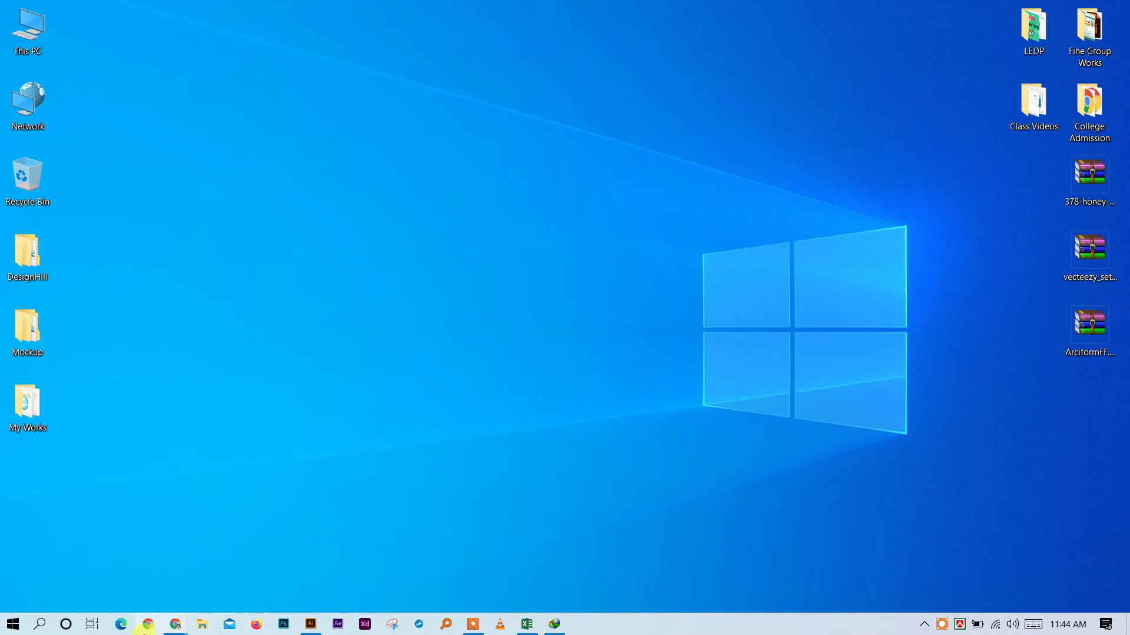
pyautogui.moveTo(175, 626)
pyautogui.click(234, 570)
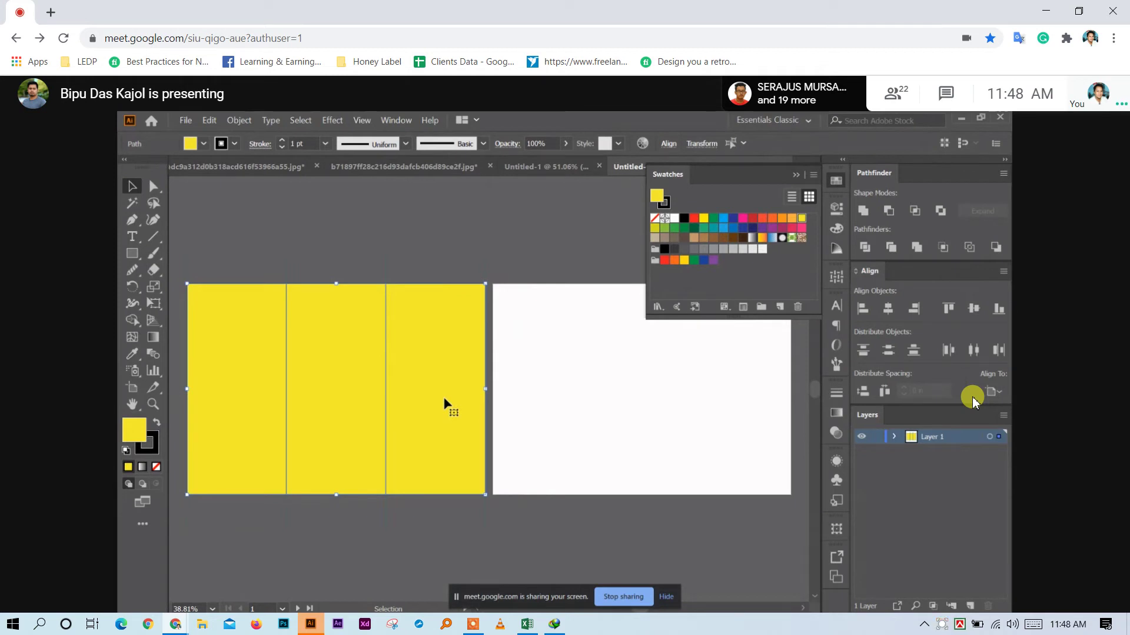
# Offset the three yellow brochure panels by -0.3 in with Miter joins, and mute the meeting microphone
pyautogui.click(240, 121)
pyautogui.moveTo(285, 362)
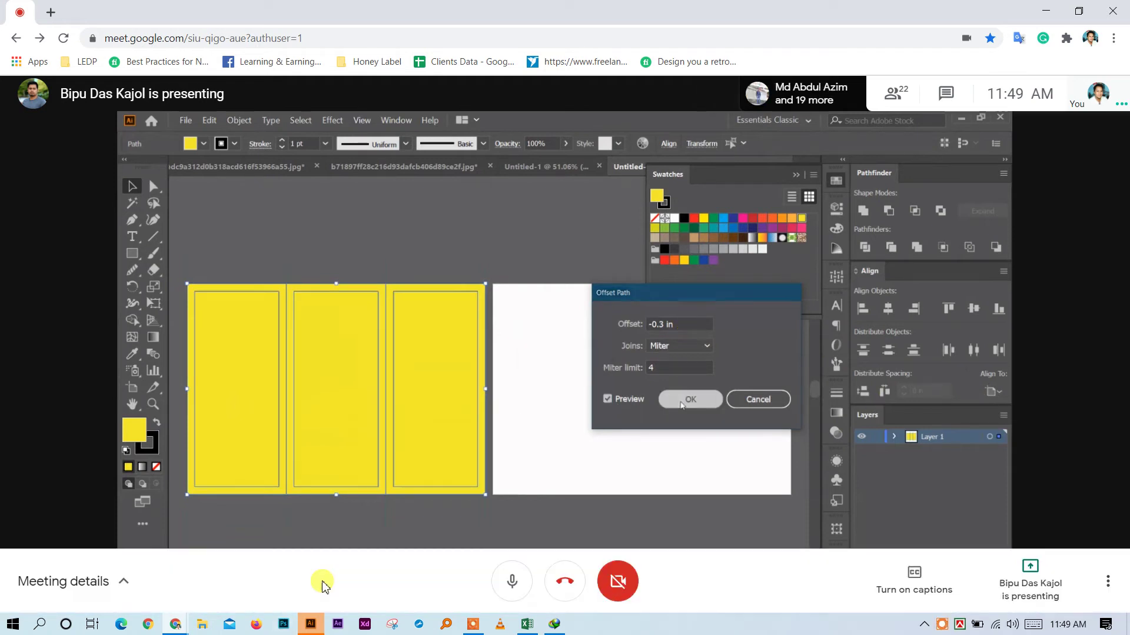
pyautogui.click(512, 582)
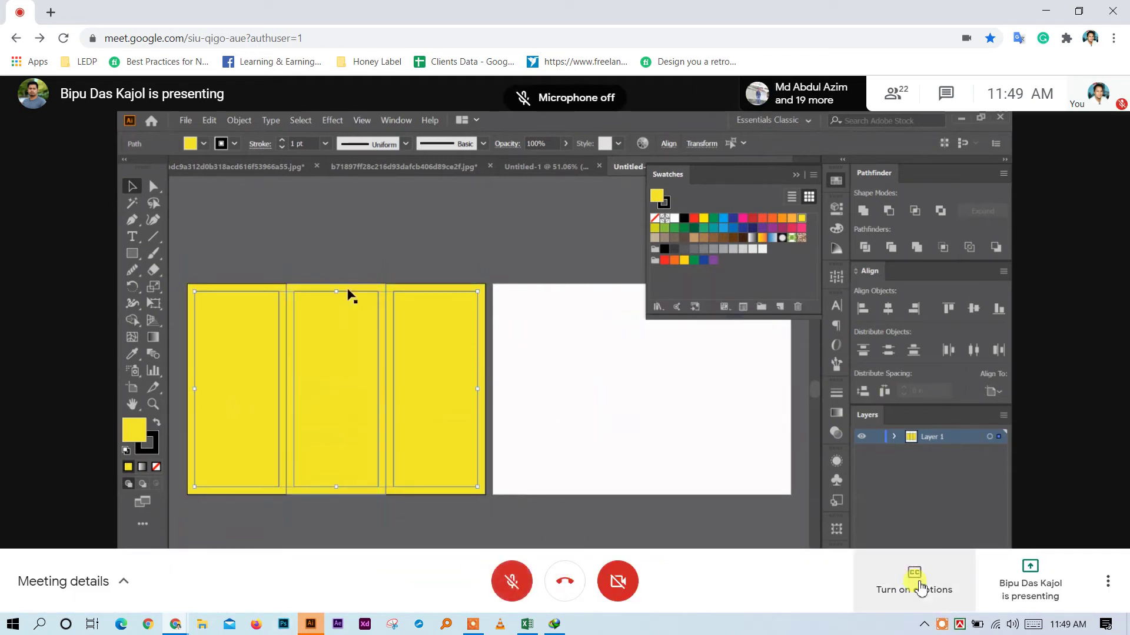
# Try pasting a copy of the fold-line group in place on the second artboard, and delete that copy
pyautogui.hotkey('ctrl', 'd')
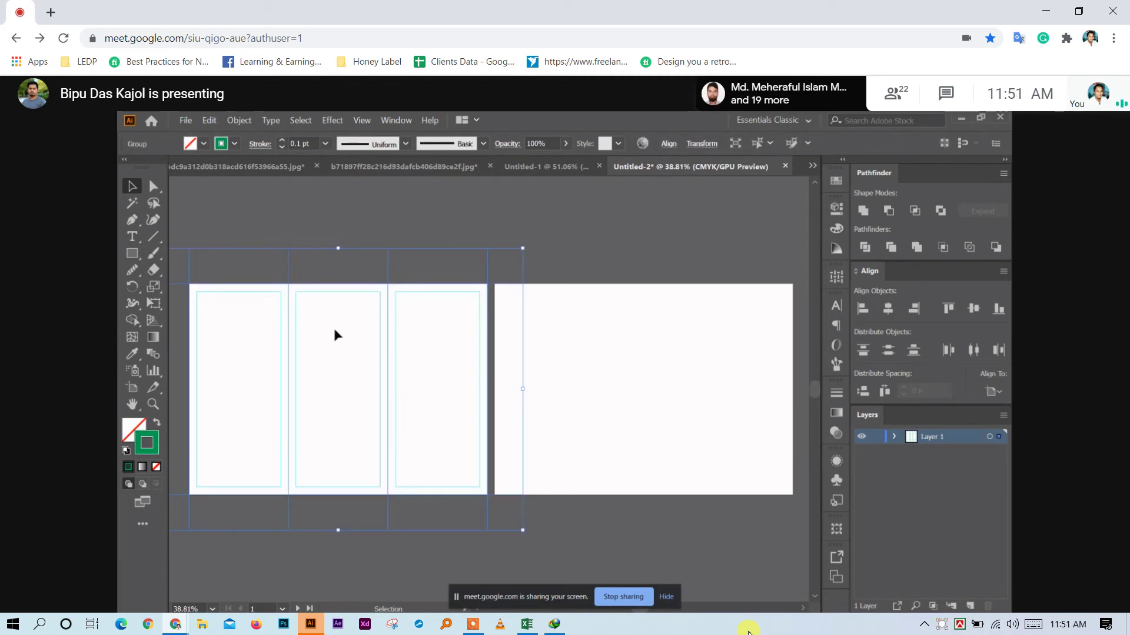
pyautogui.click(208, 214)
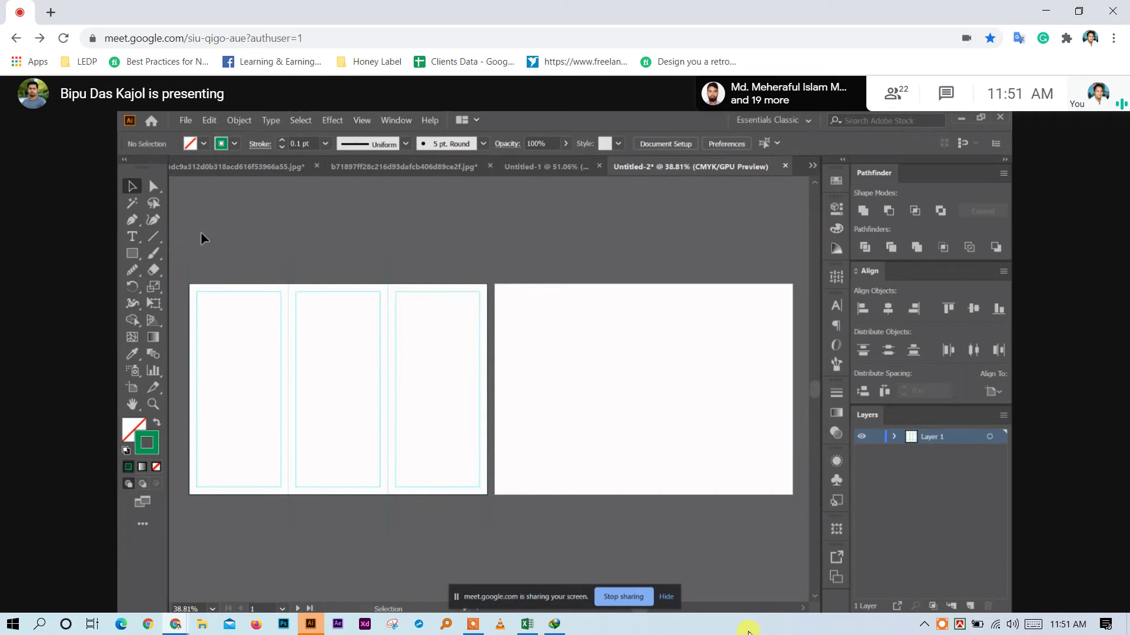
pyautogui.click(474, 372)
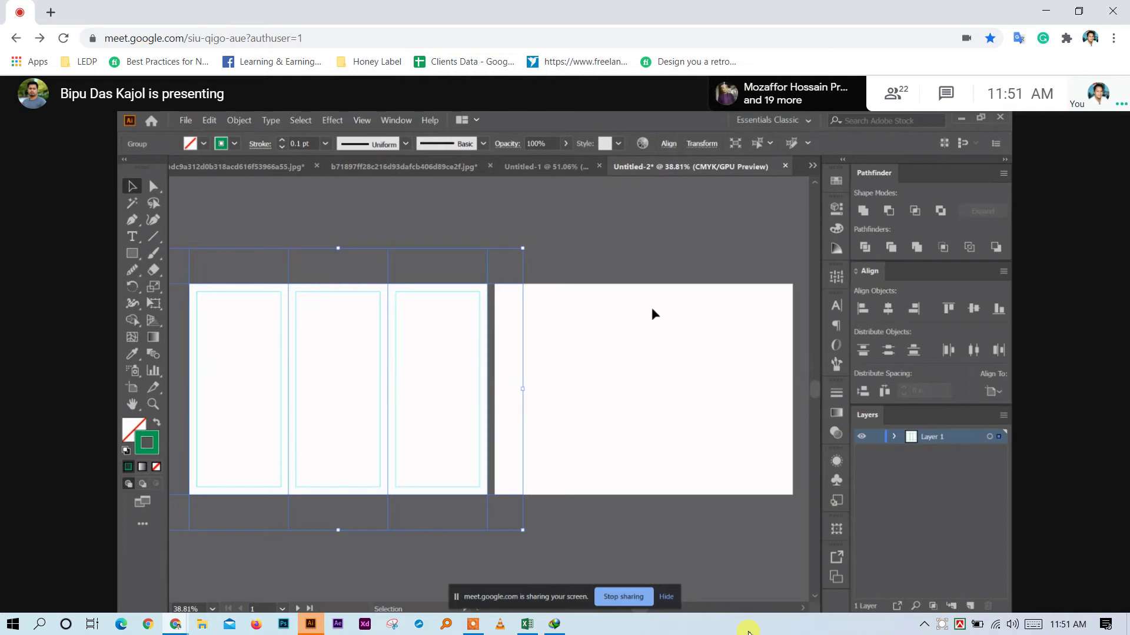
pyautogui.press('a')
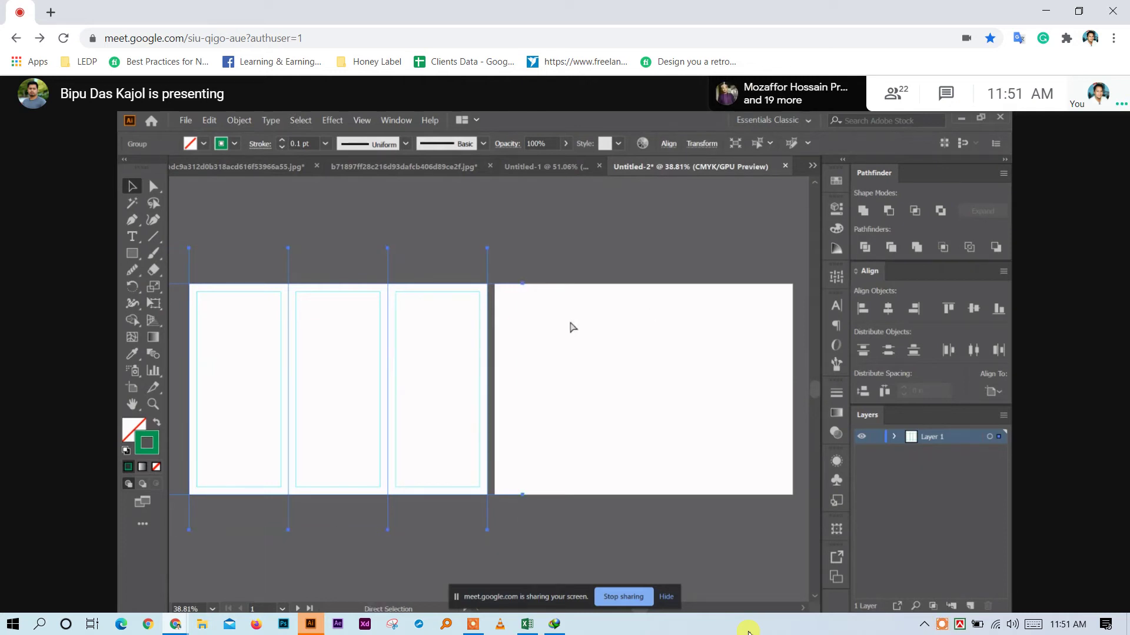
pyautogui.press('v')
pyautogui.click(591, 343)
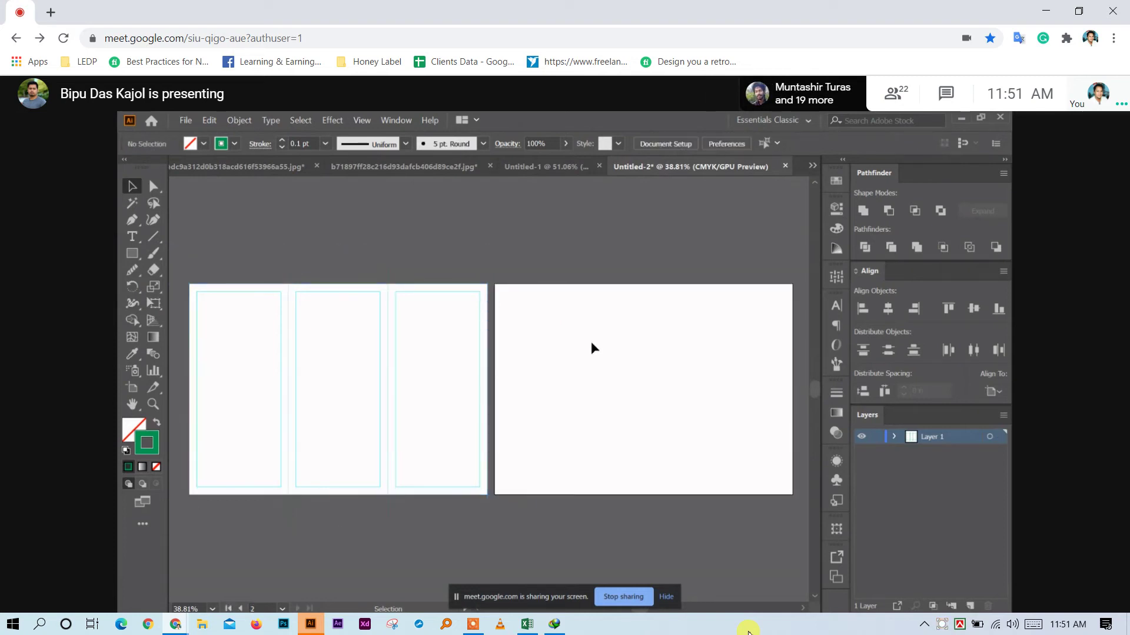
pyautogui.click(593, 348)
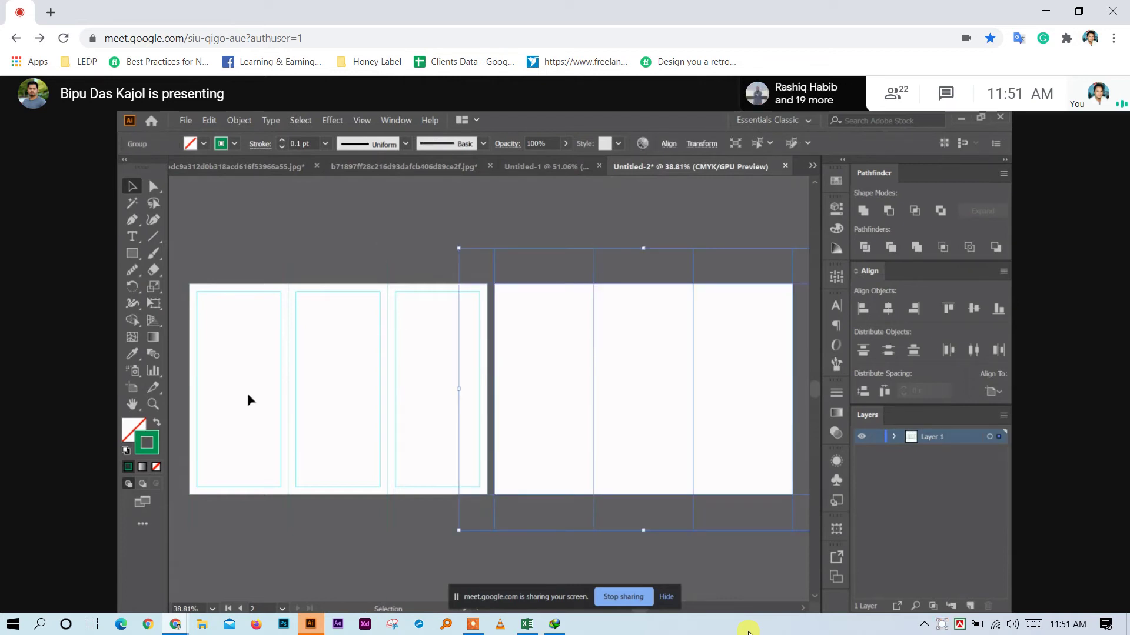
pyautogui.press('Delete')
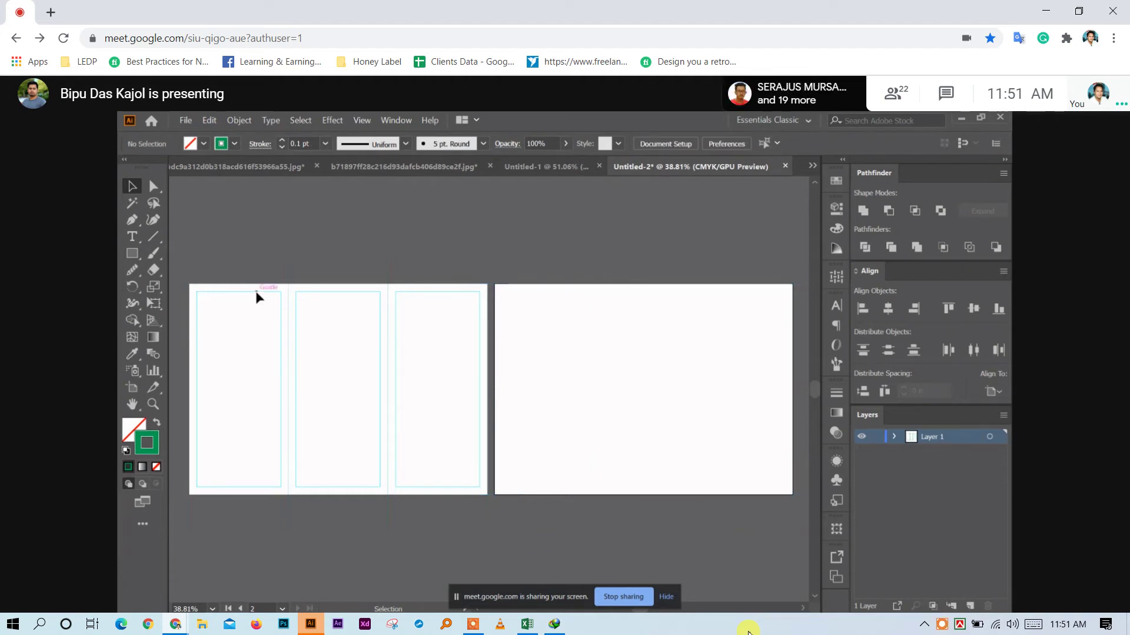
# Remove the stroke from the fold-line group on the first artboard and convert the group to guides
pyautogui.moveTo(232, 222); pyautogui.dragTo(358, 371)
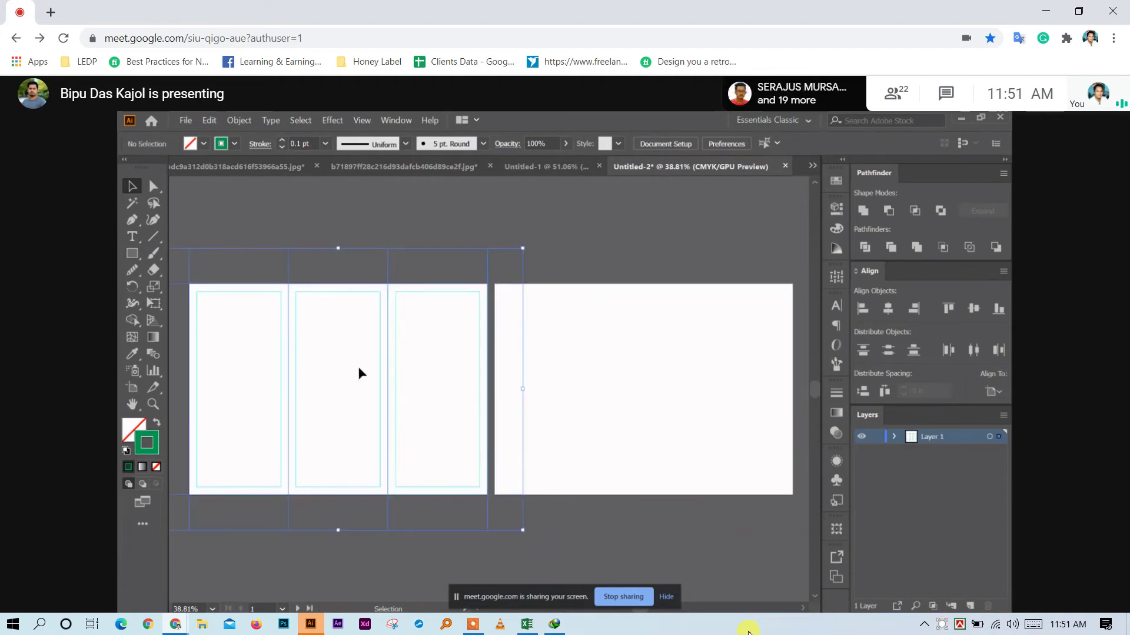
pyautogui.click(156, 467)
pyautogui.press('Delete')
pyautogui.hotkey('ctrl', 'z')
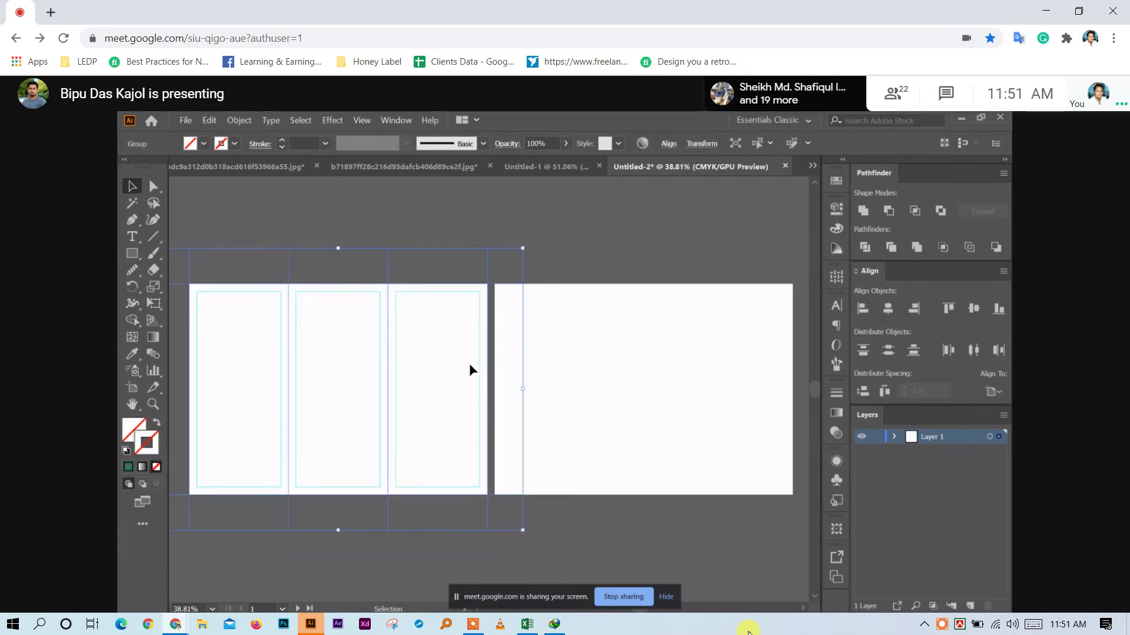
pyautogui.click(469, 370)
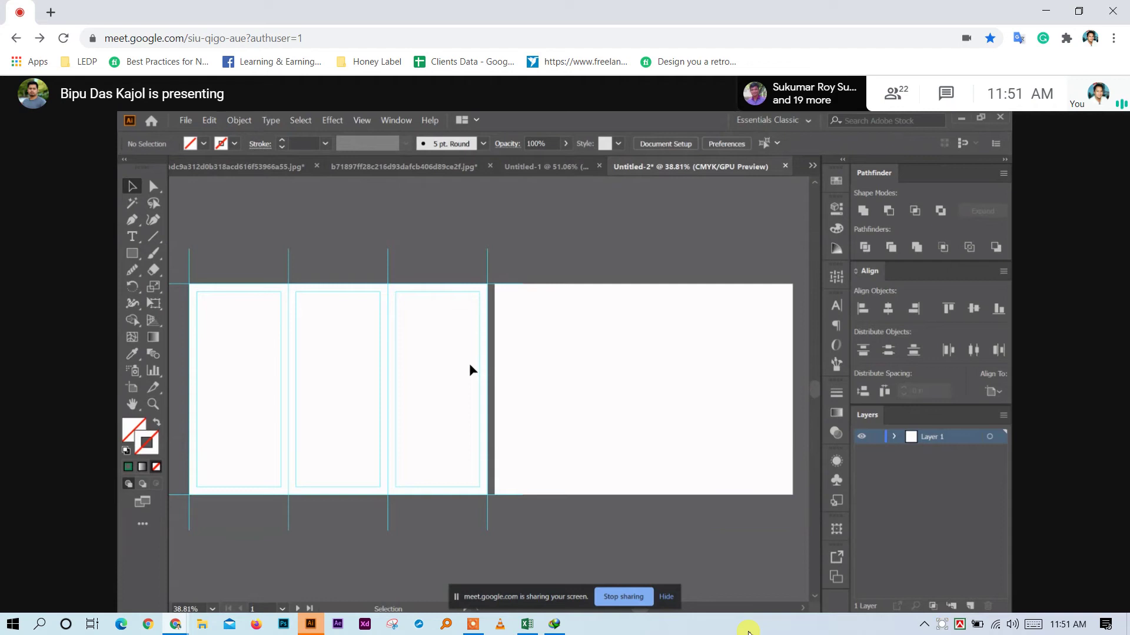
pyautogui.rightClick(388, 346)
pyautogui.click(432, 426)
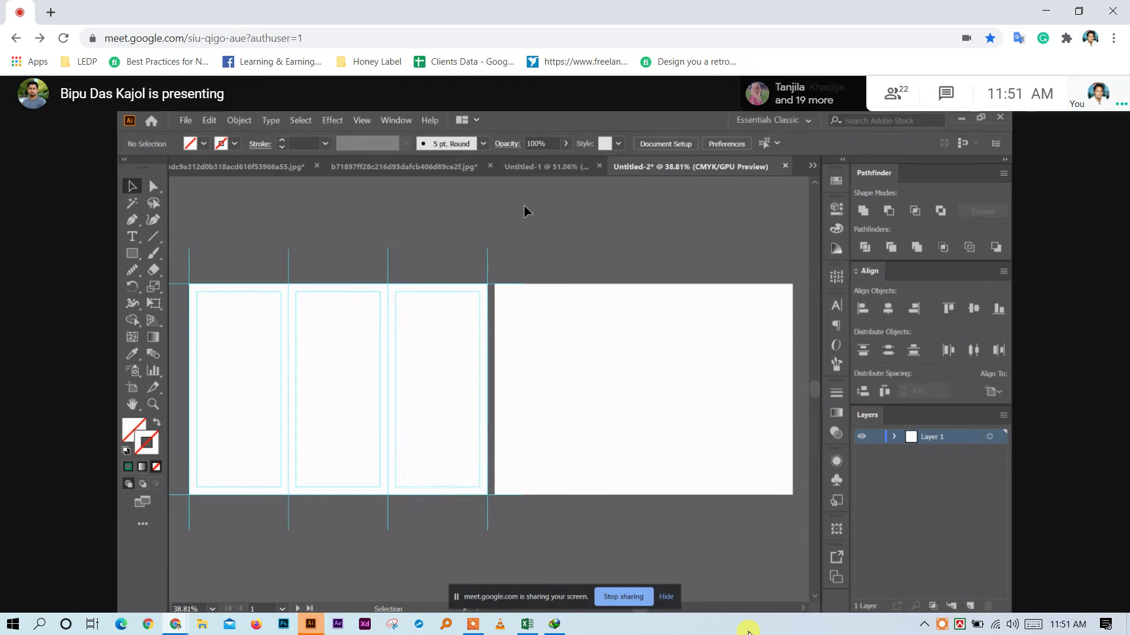
# Copy all guides of the first artboard and paste them in place on the second artboard
pyautogui.moveTo(220, 259); pyautogui.dragTo(479, 398)
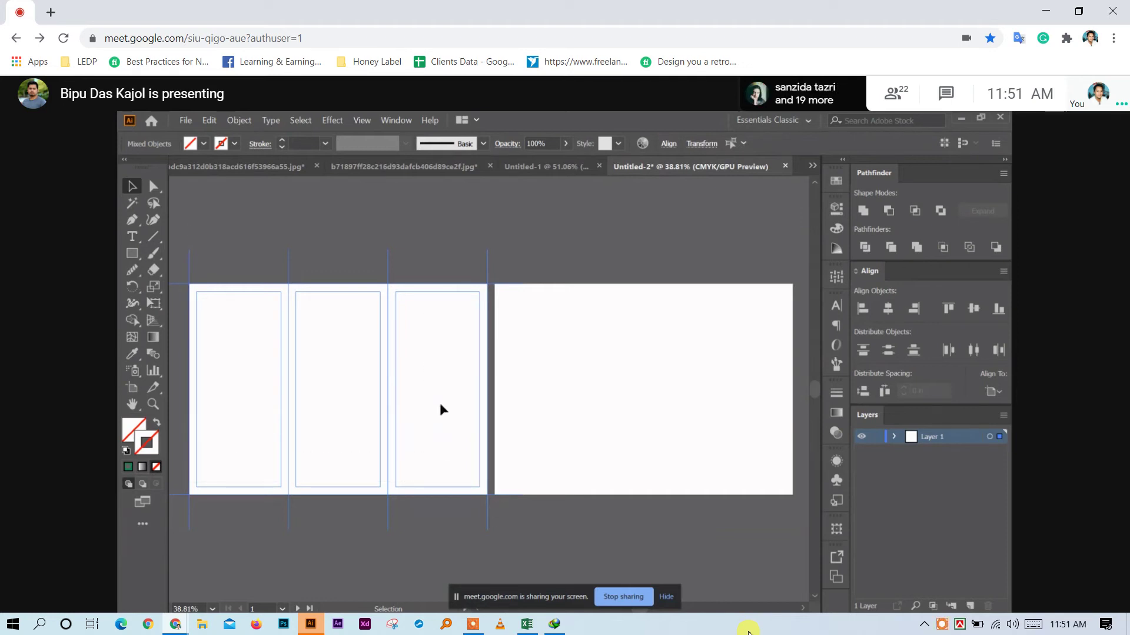
pyautogui.click(626, 383)
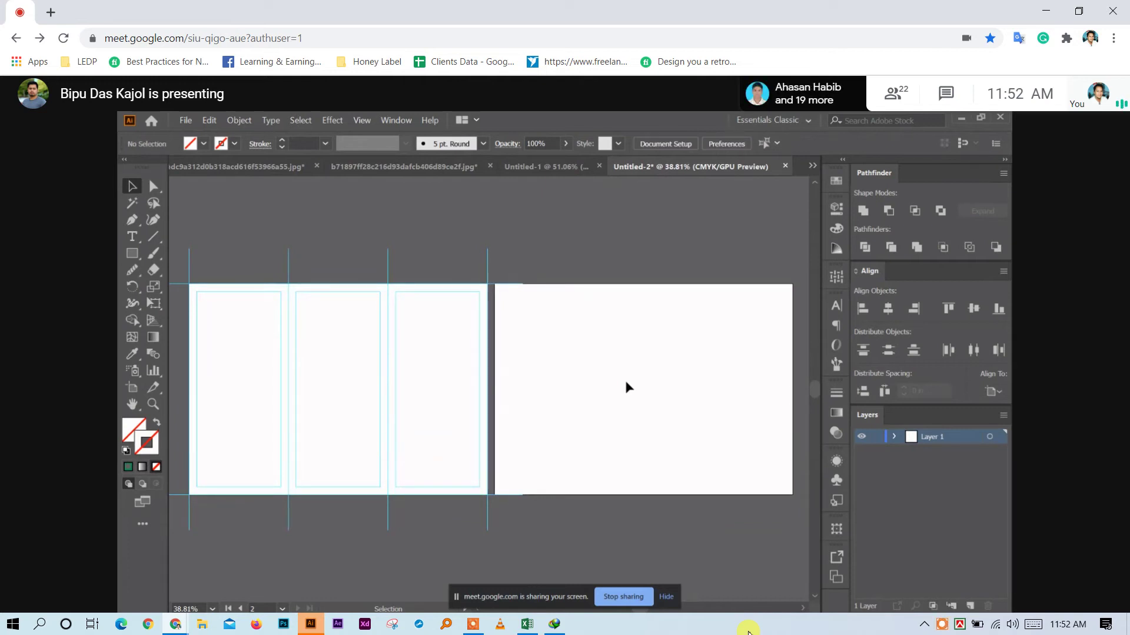
pyautogui.click(209, 123)
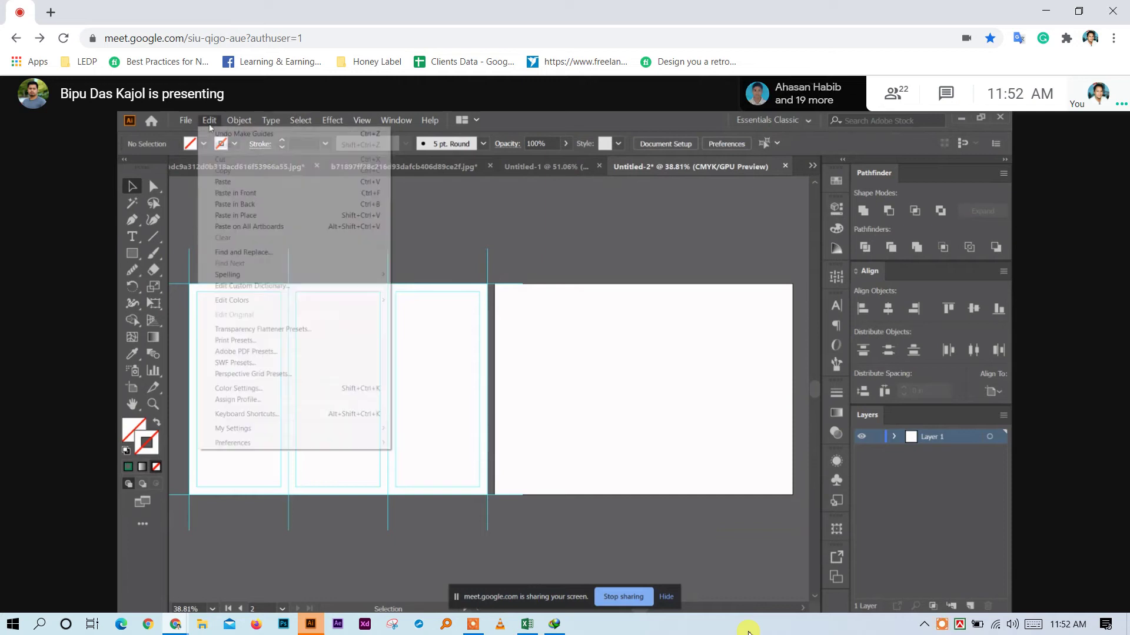
pyautogui.click(240, 217)
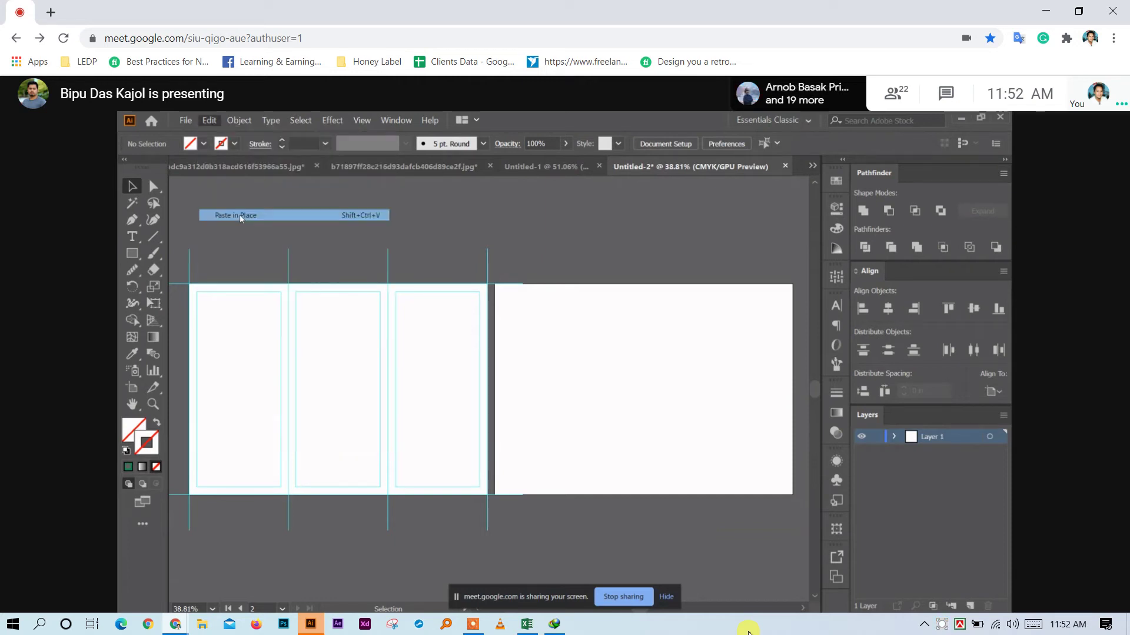
pyautogui.click(551, 247)
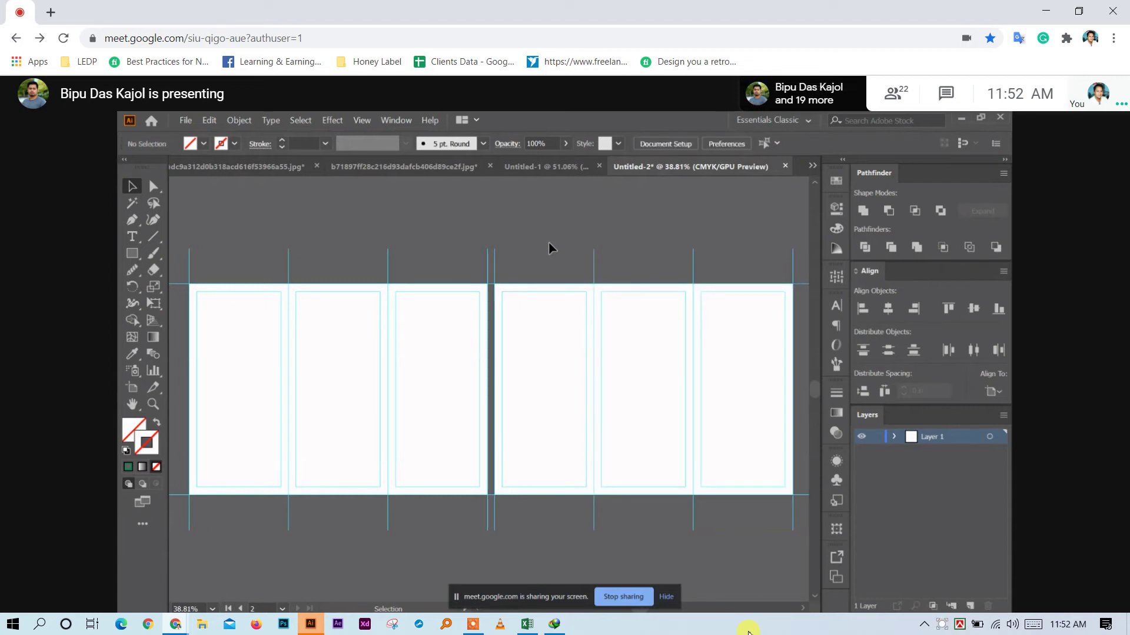
# Toggle the guides' visibility off and on, and undo pasting the guides on the second artboard
pyautogui.press('a')
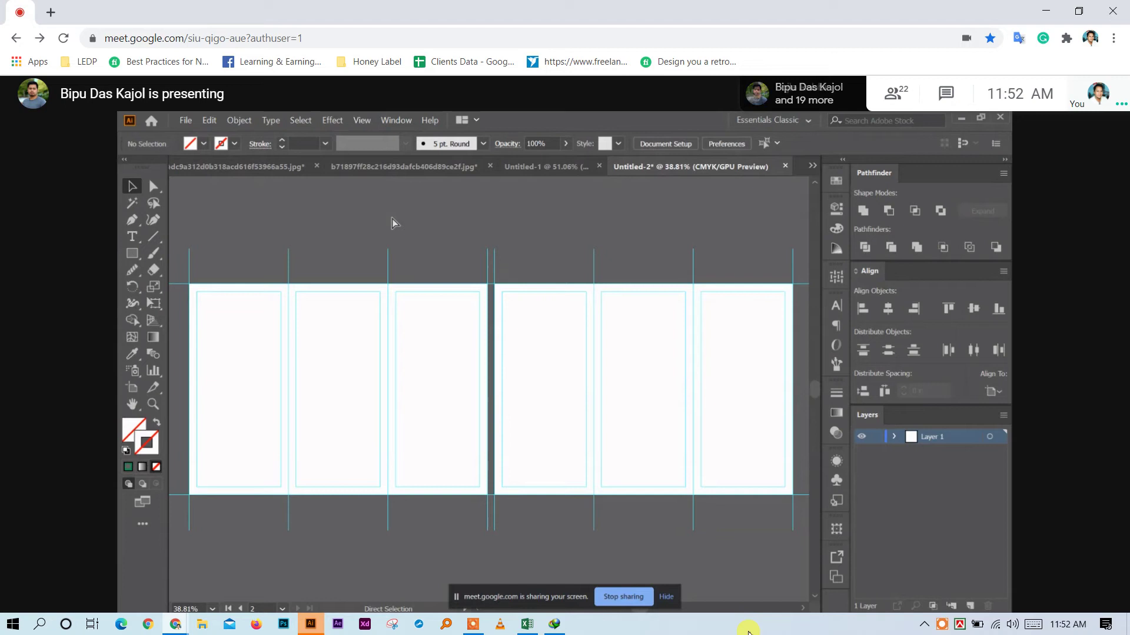
pyautogui.hotkey('ctrl', ';')
pyautogui.press('v')
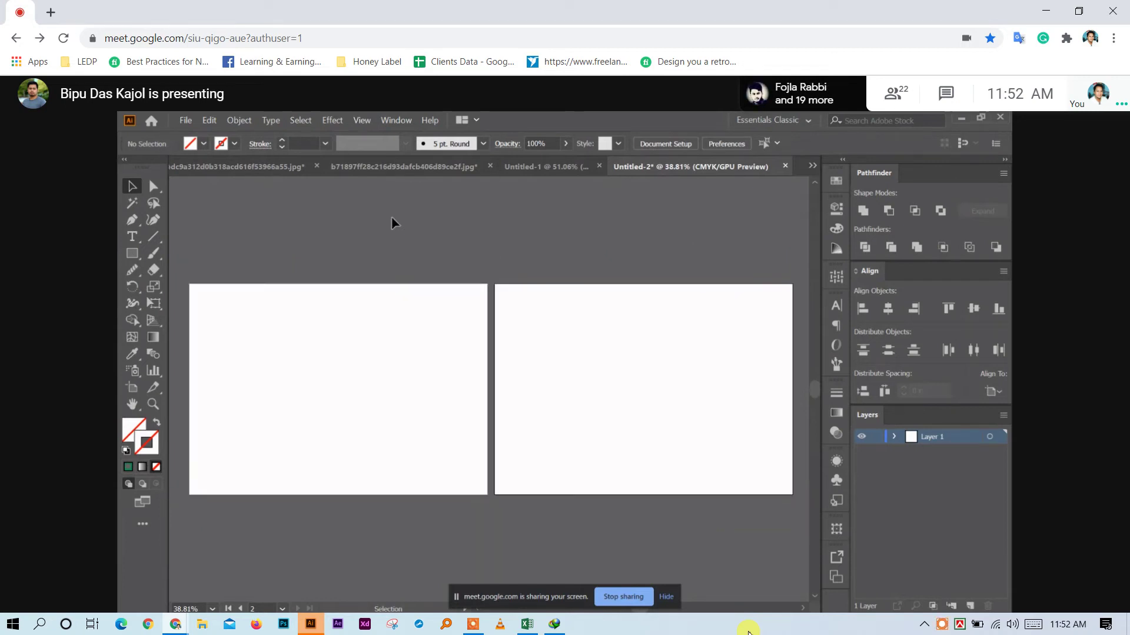
pyautogui.hotkey('ctrl', ';')
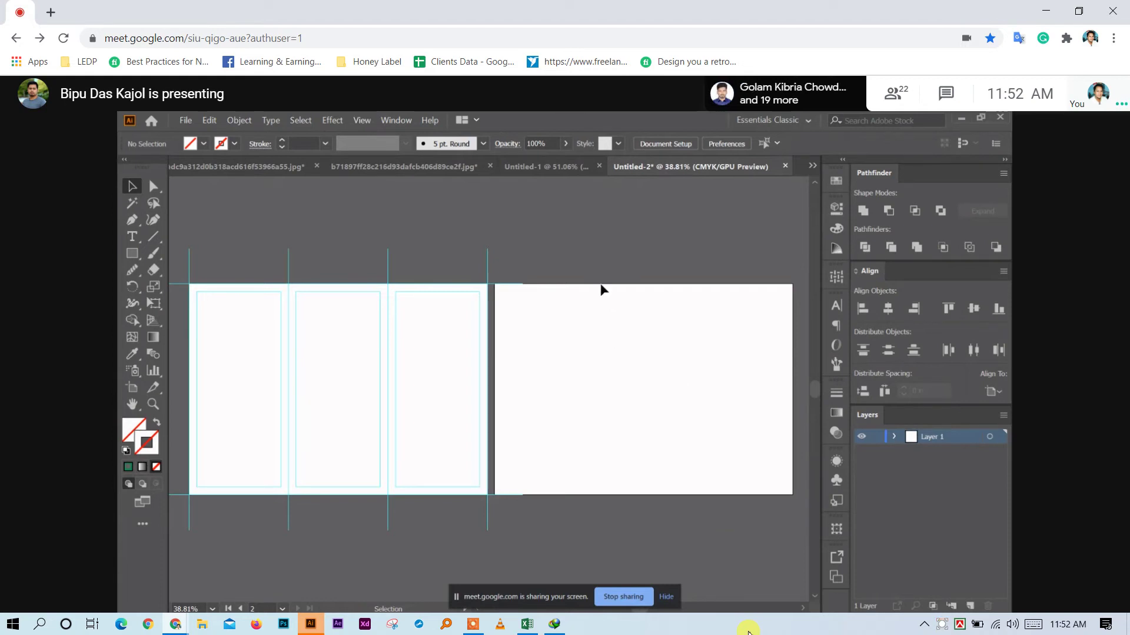
# Use Paste in Place once more to put the copied fold and margin guides on the second artboard
pyautogui.press('a')
pyautogui.hotkey('ctrl', 'shift', 'v')
pyautogui.press('v')
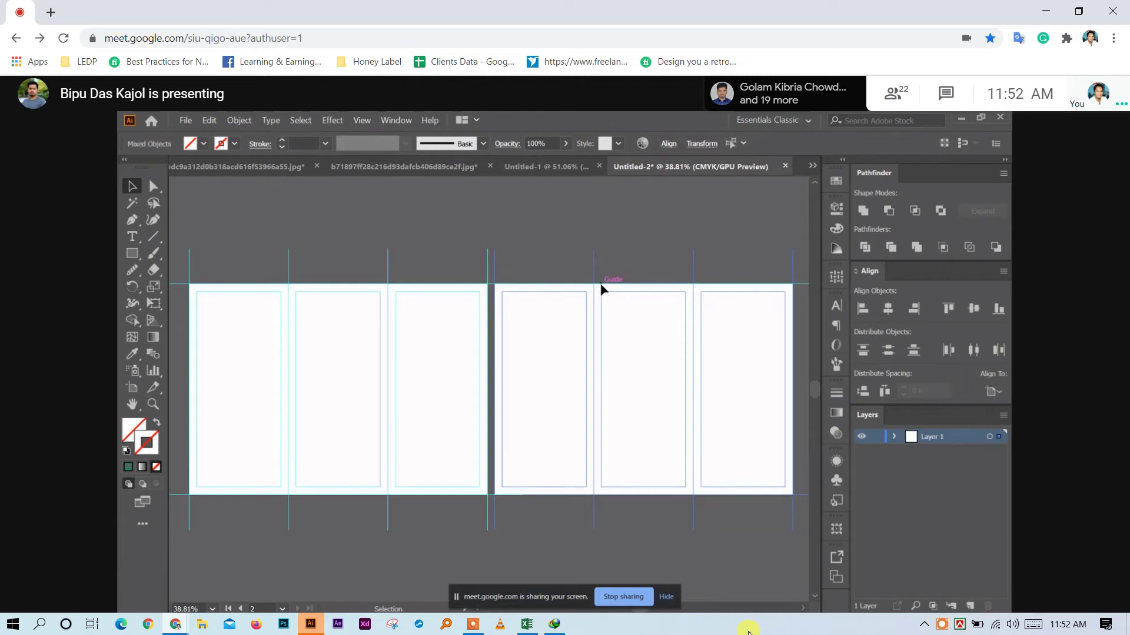
pyautogui.click(557, 233)
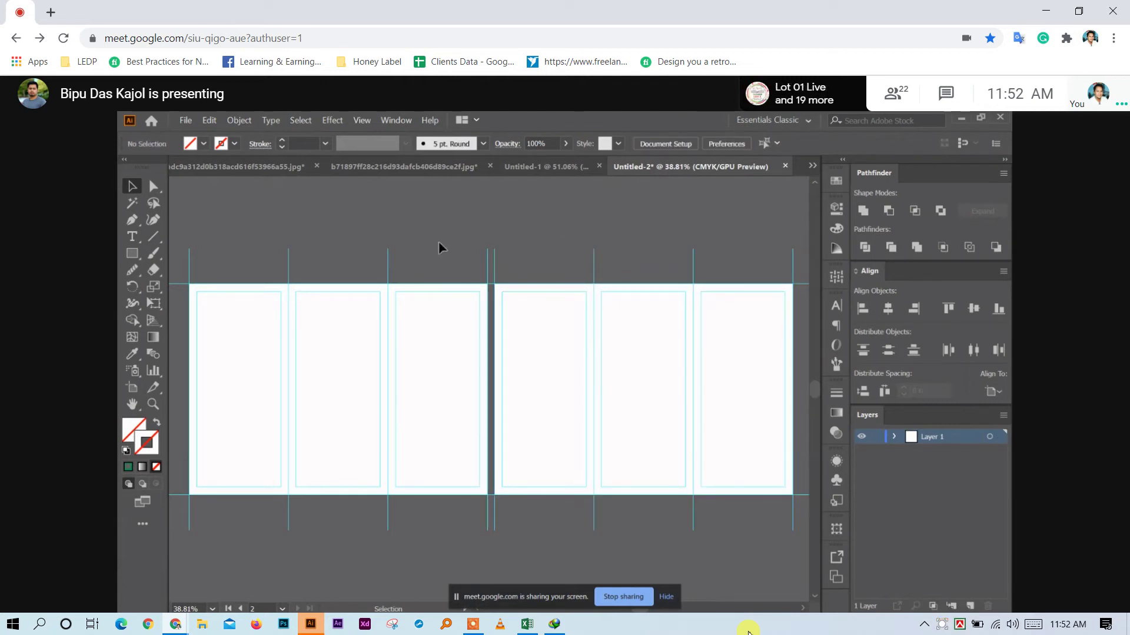
pyautogui.rightClick(593, 347)
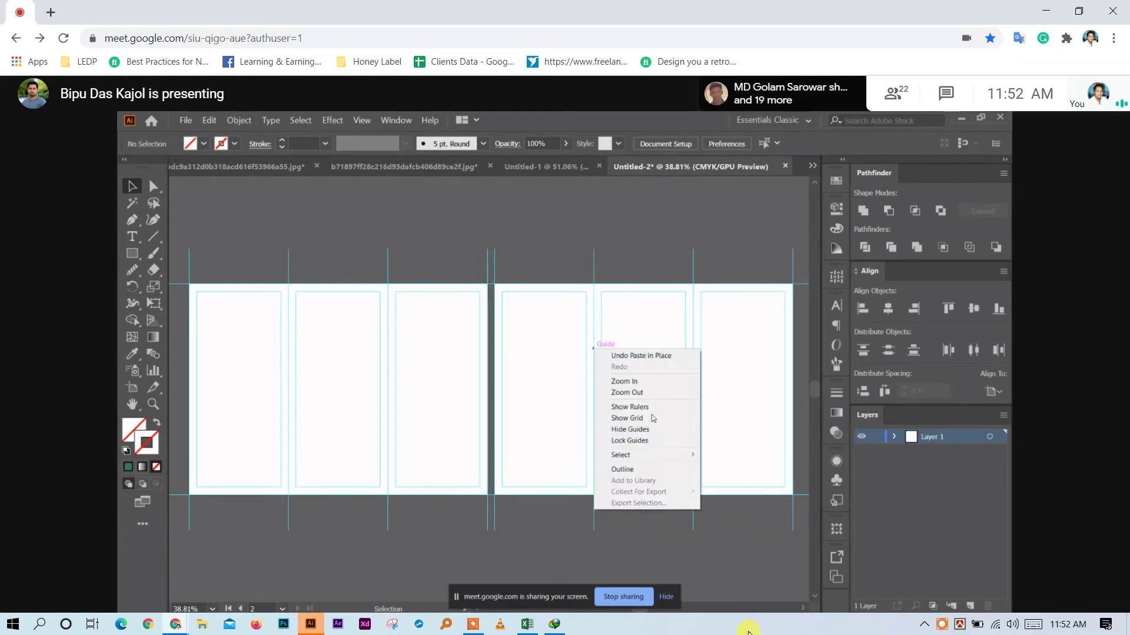
pyautogui.click(659, 255)
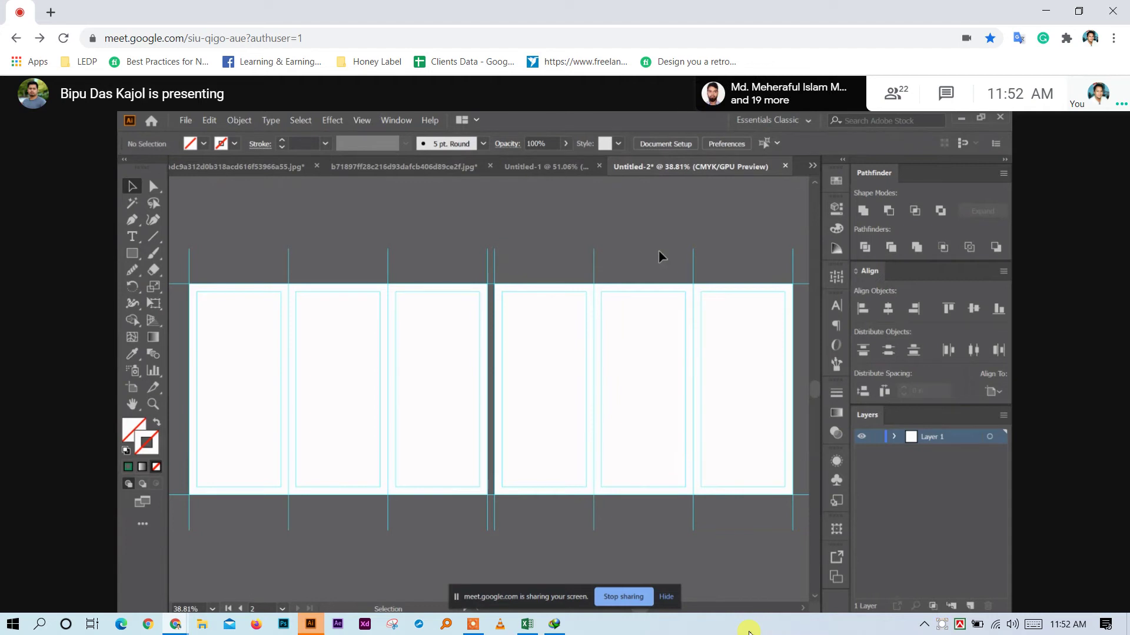
# Mute the microphone in the meeting and turn it back on
pyautogui.moveTo(330, 494)
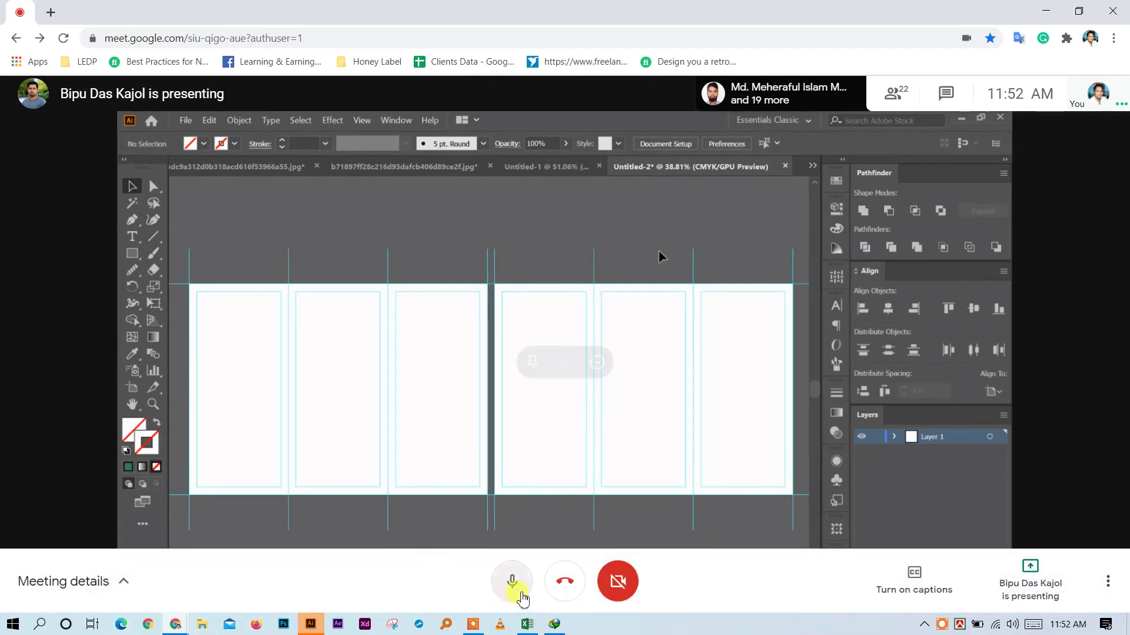
pyautogui.click(520, 597)
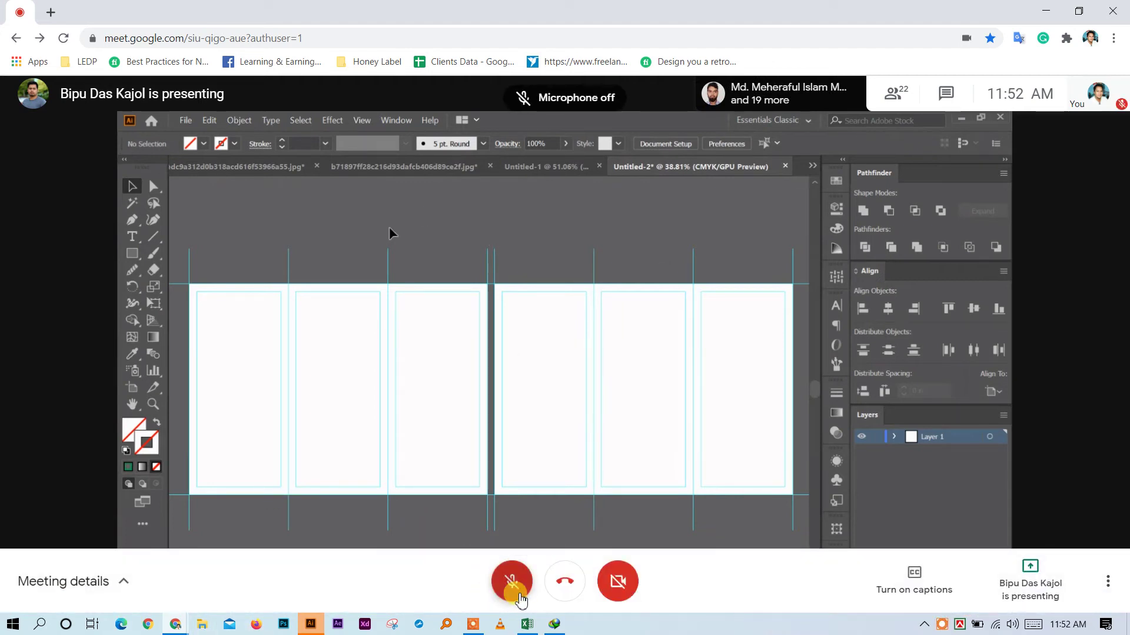
pyautogui.click(515, 590)
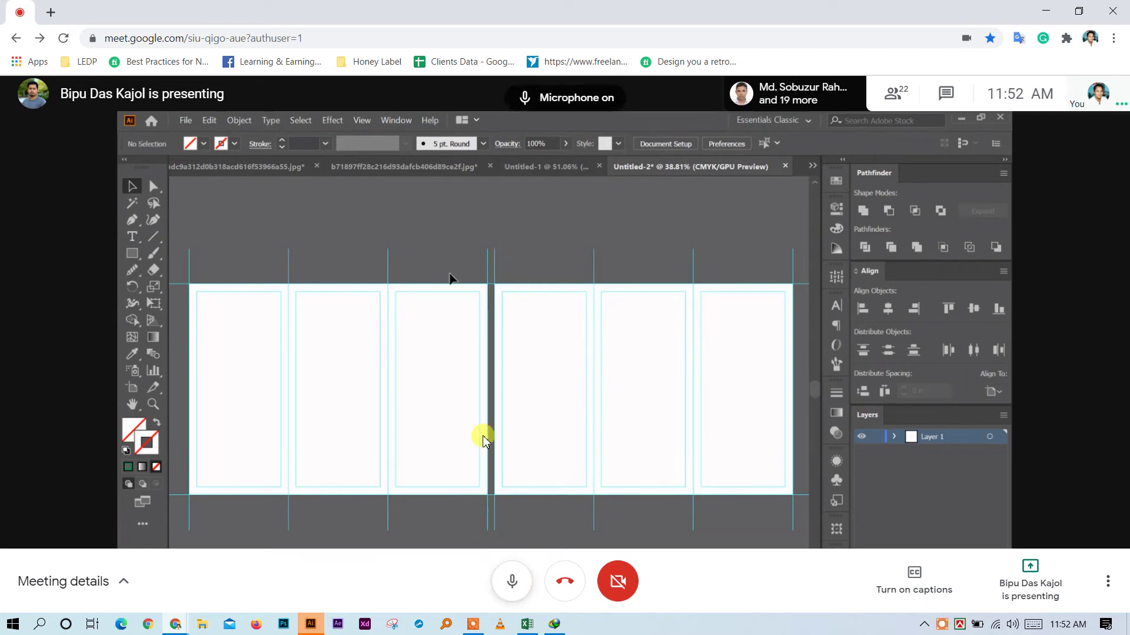
# Open a new browser tab alongside the meeting
pyautogui.moveTo(496, 393)
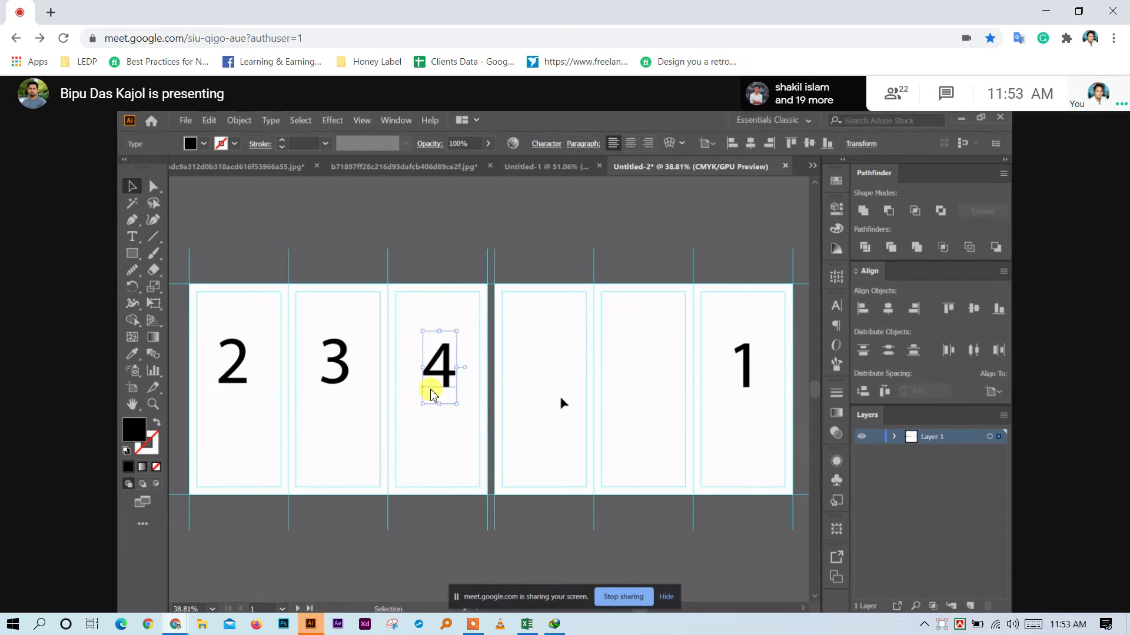
pyautogui.moveTo(699, 363)
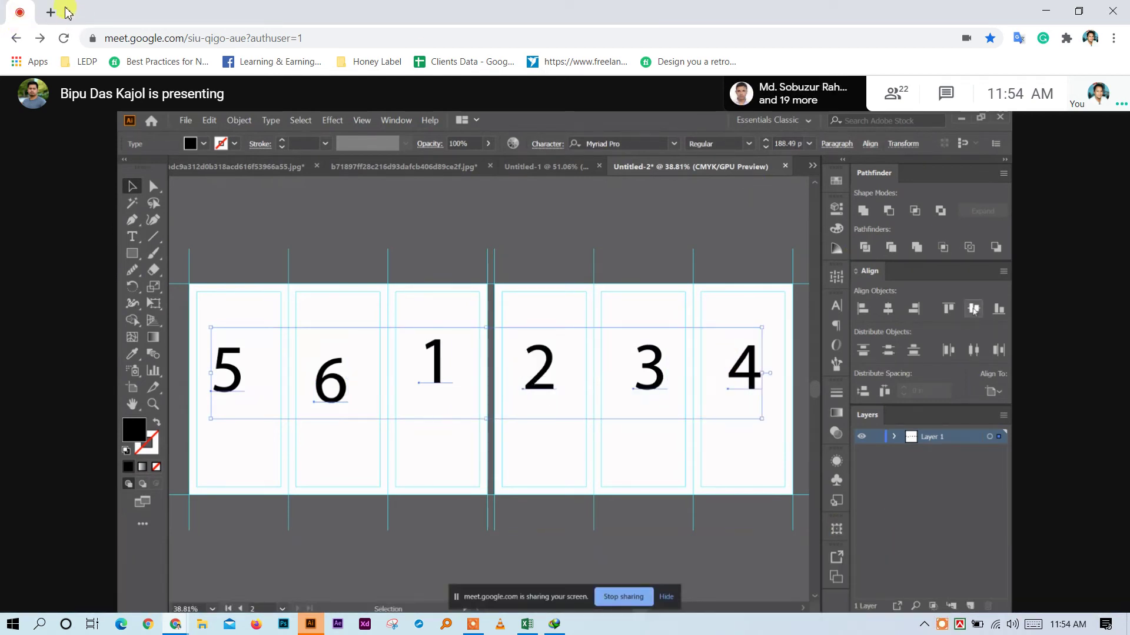
pyautogui.click(51, 12)
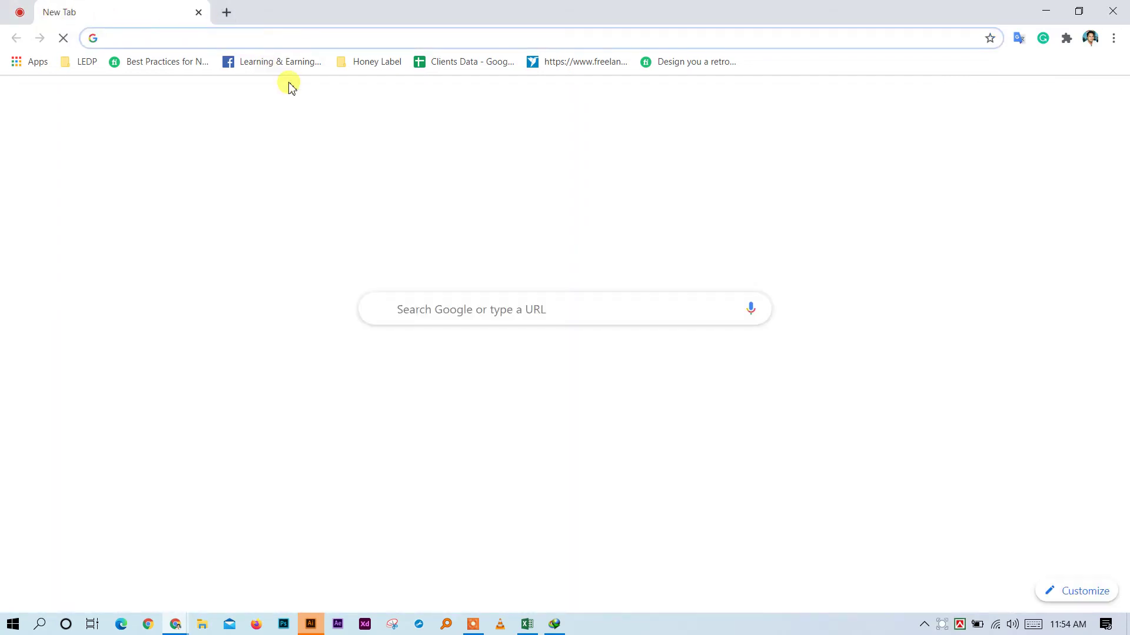
pyautogui.click(232, 183)
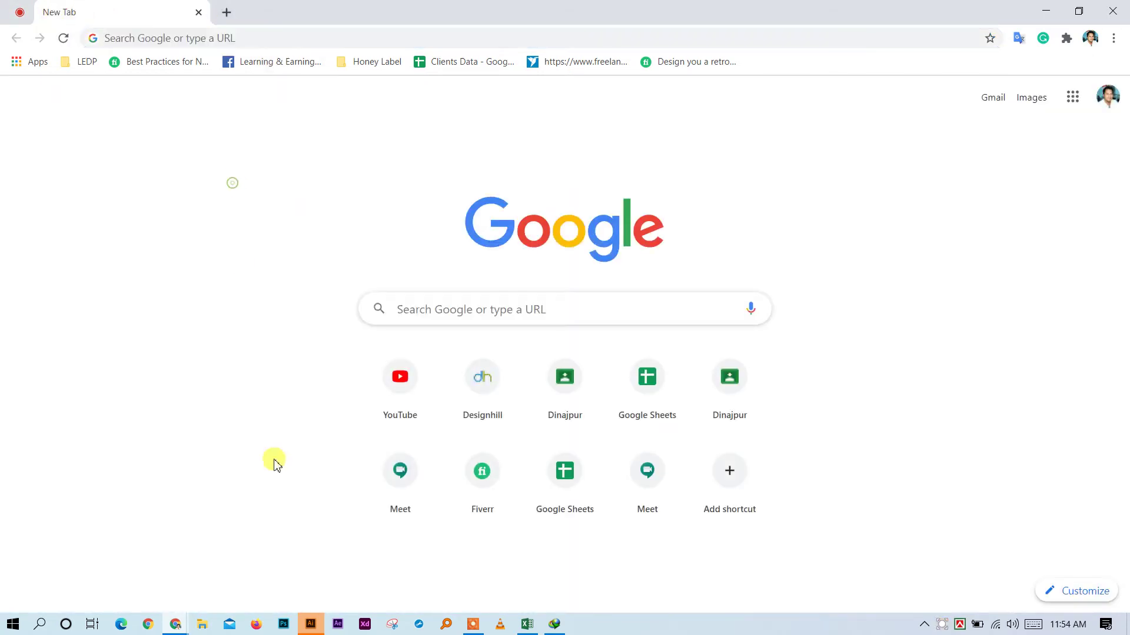
# Switch to Illustrator and dismiss the Save As dialog without saving Untitled-1.ai
pyautogui.click(311, 625)
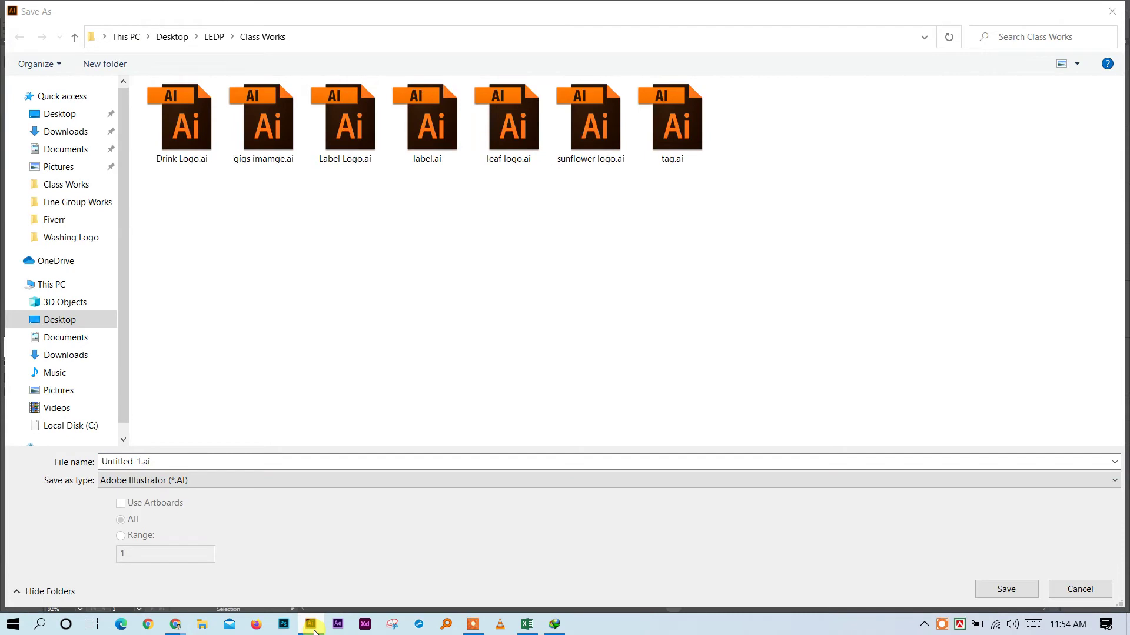
pyautogui.click(1121, 8)
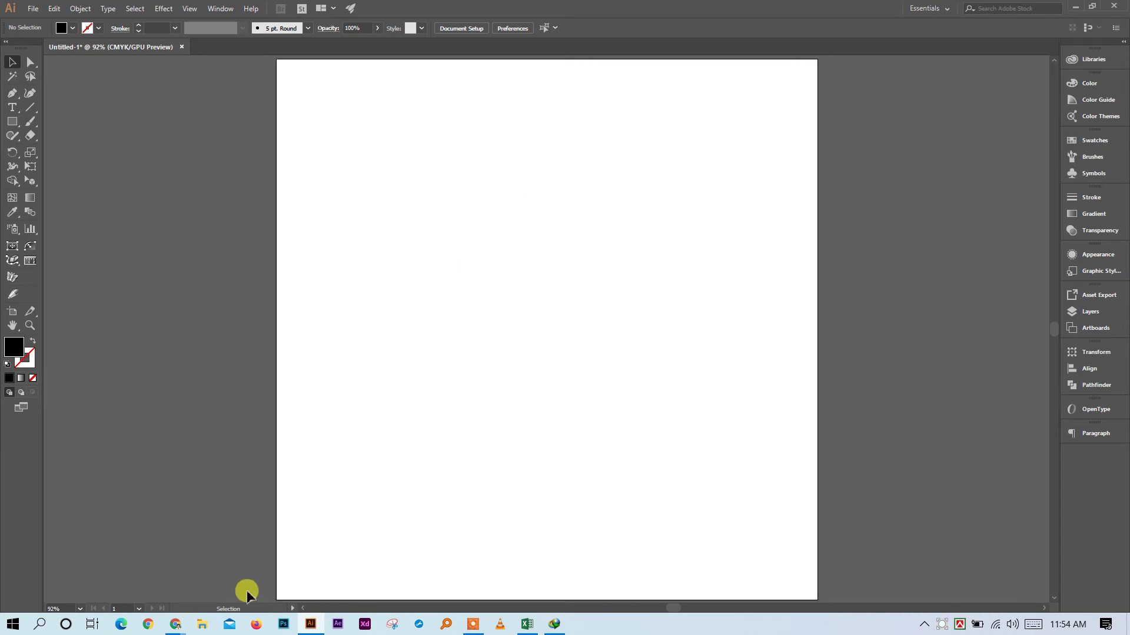
# Switch back to Chrome and open fb.com in the new tab
pyautogui.moveTo(175, 625)
pyautogui.click(202, 599)
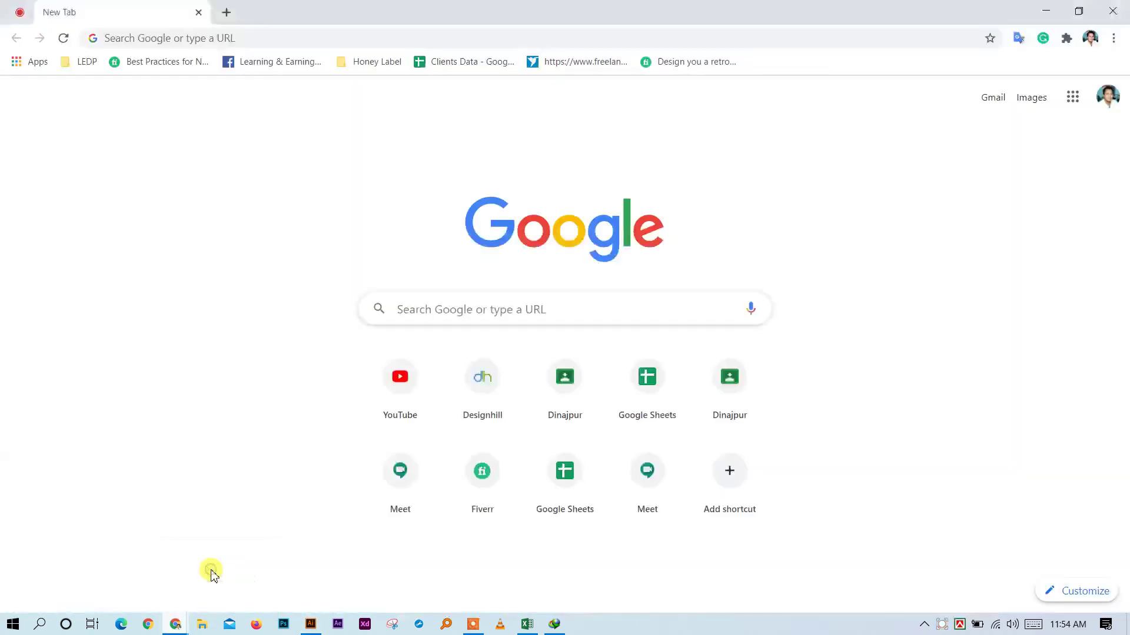
pyautogui.click(282, 37)
pyautogui.write('f')
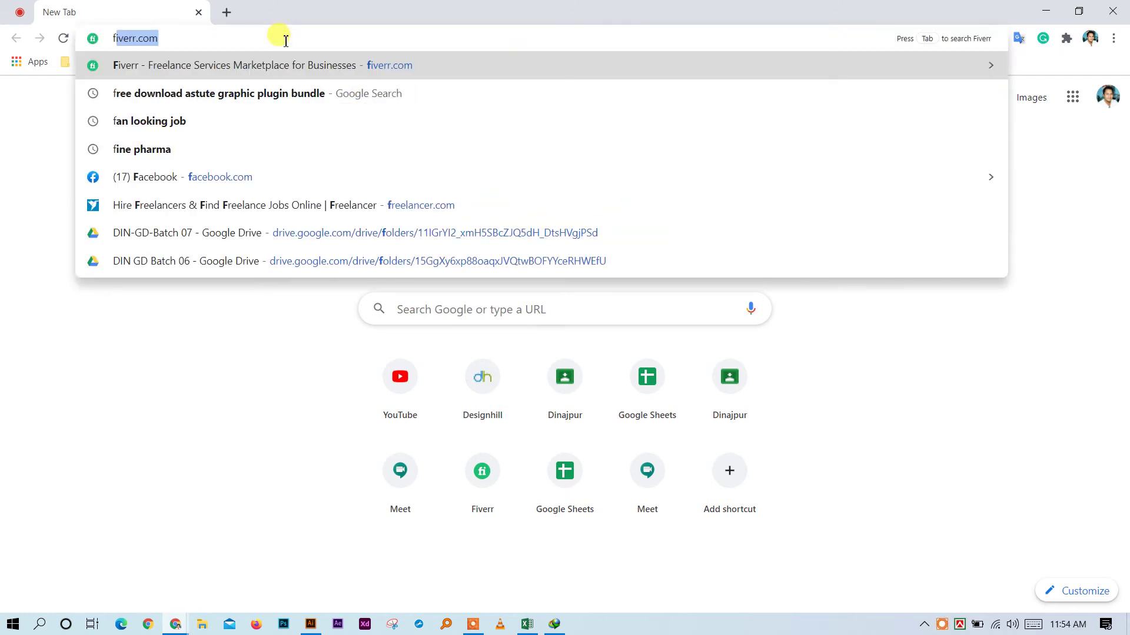
pyautogui.write('b')
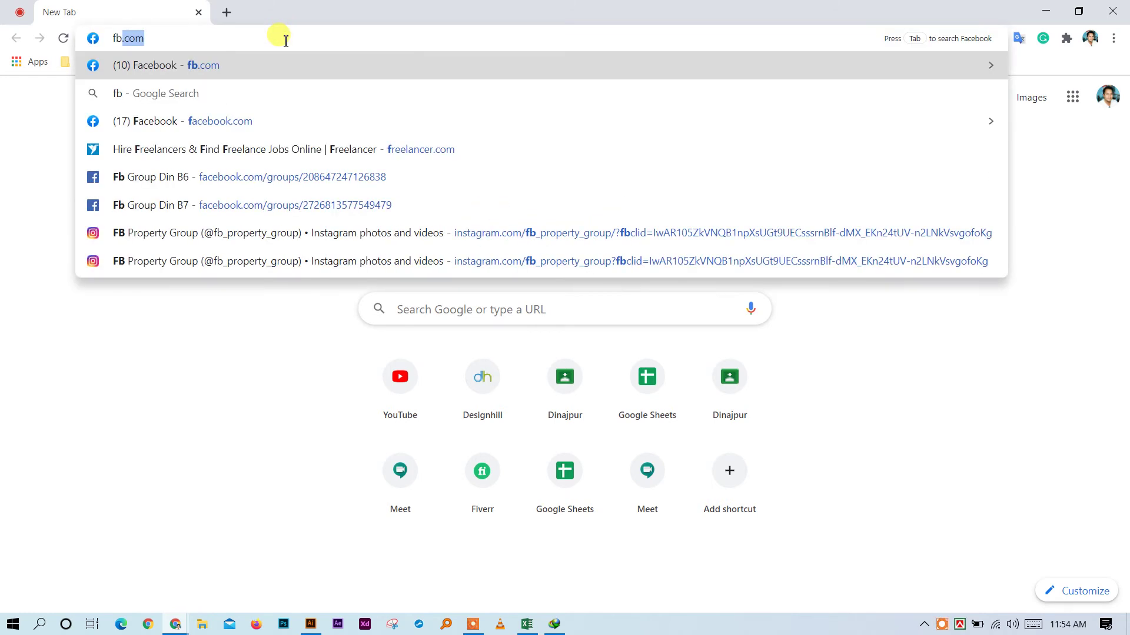
pyautogui.press('Return')
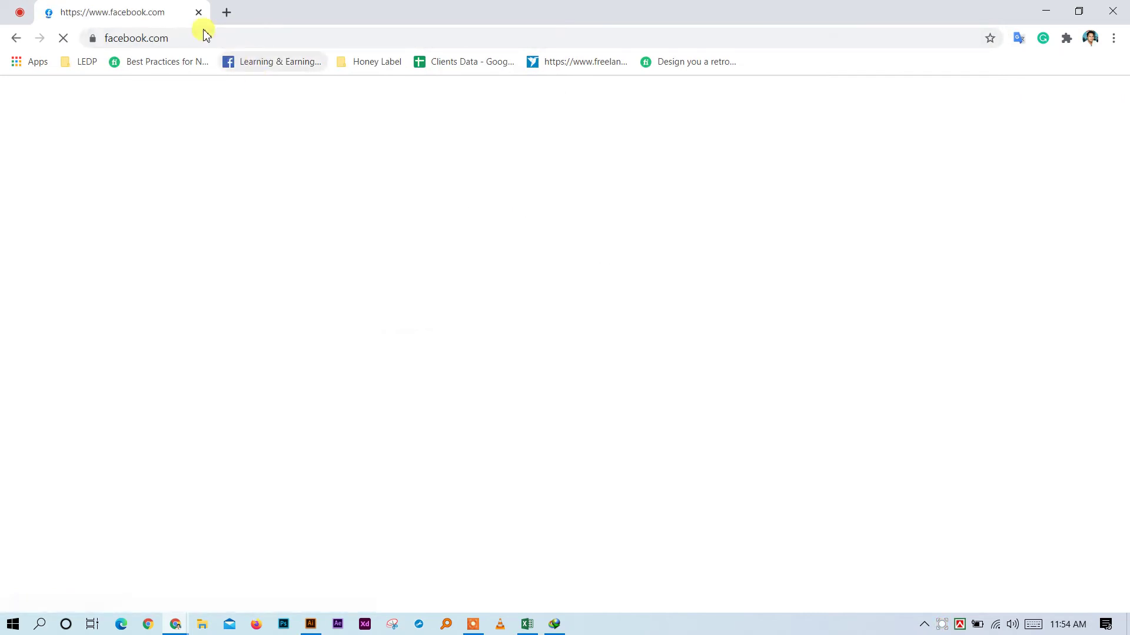
# Check the presented six-panel brochure layout in the meeting twice, going back to the Facebook page each time
pyautogui.click(19, 12)
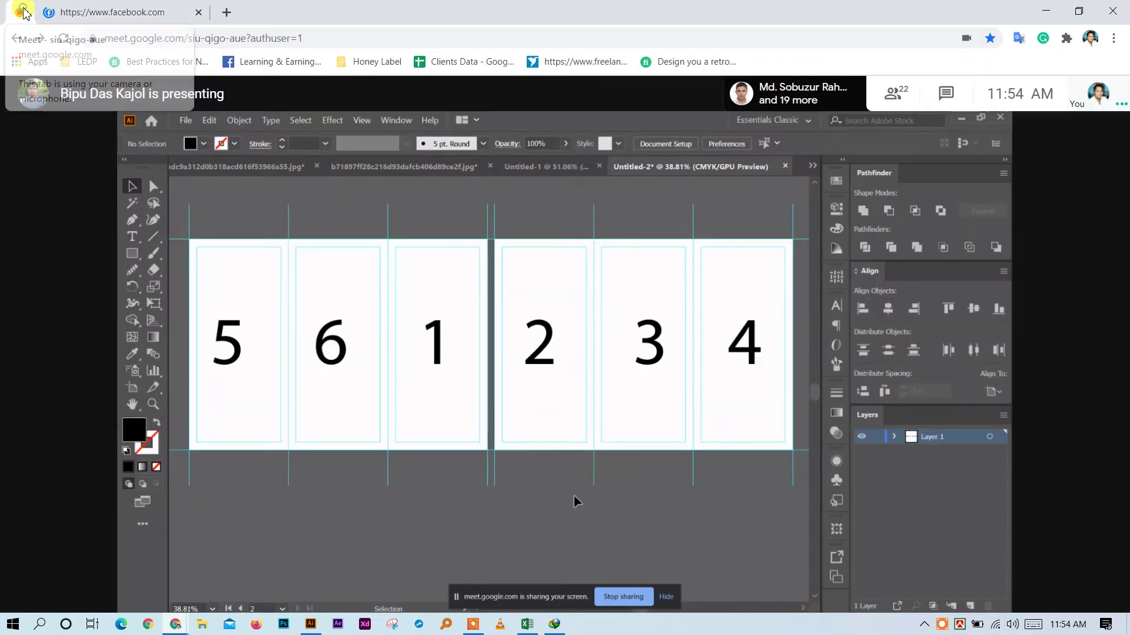
pyautogui.click(161, 7)
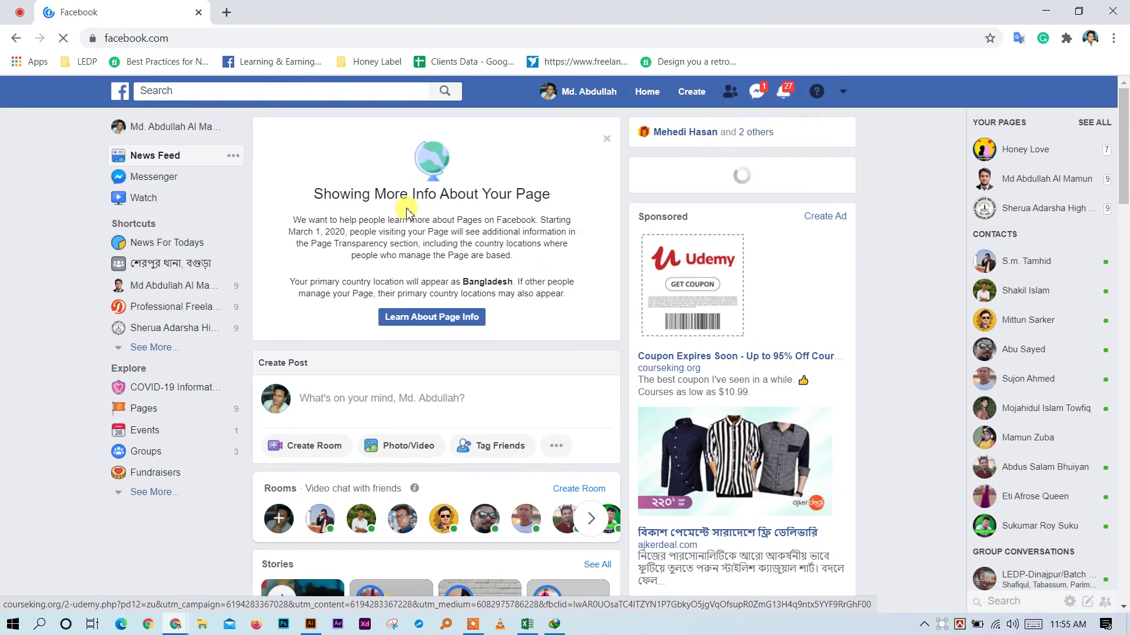
pyautogui.click(18, 10)
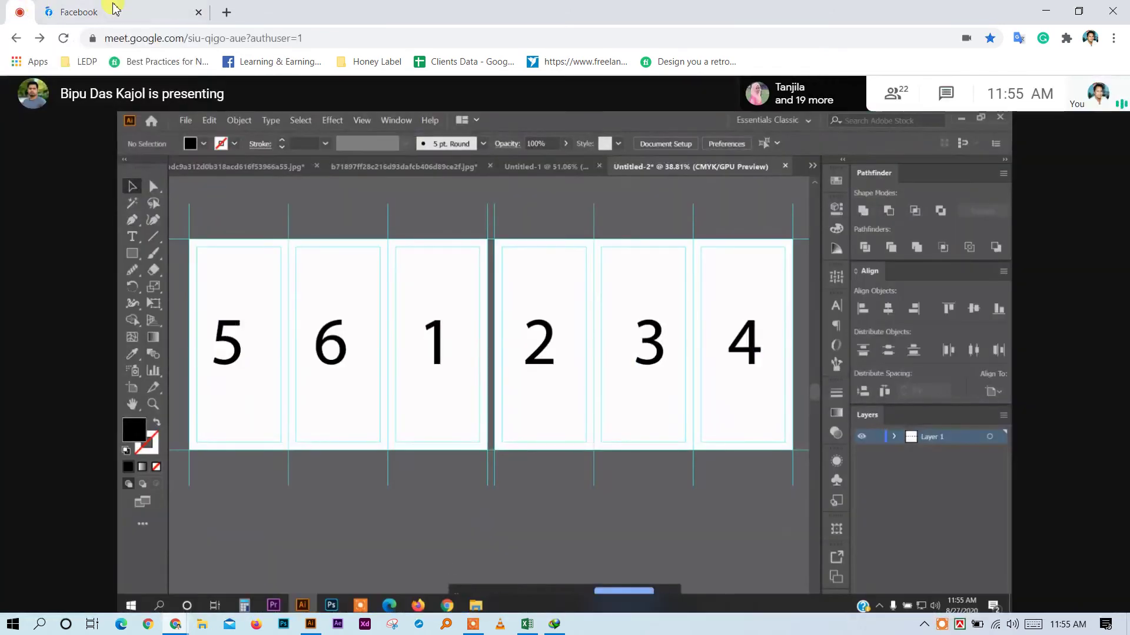
pyautogui.click(127, 13)
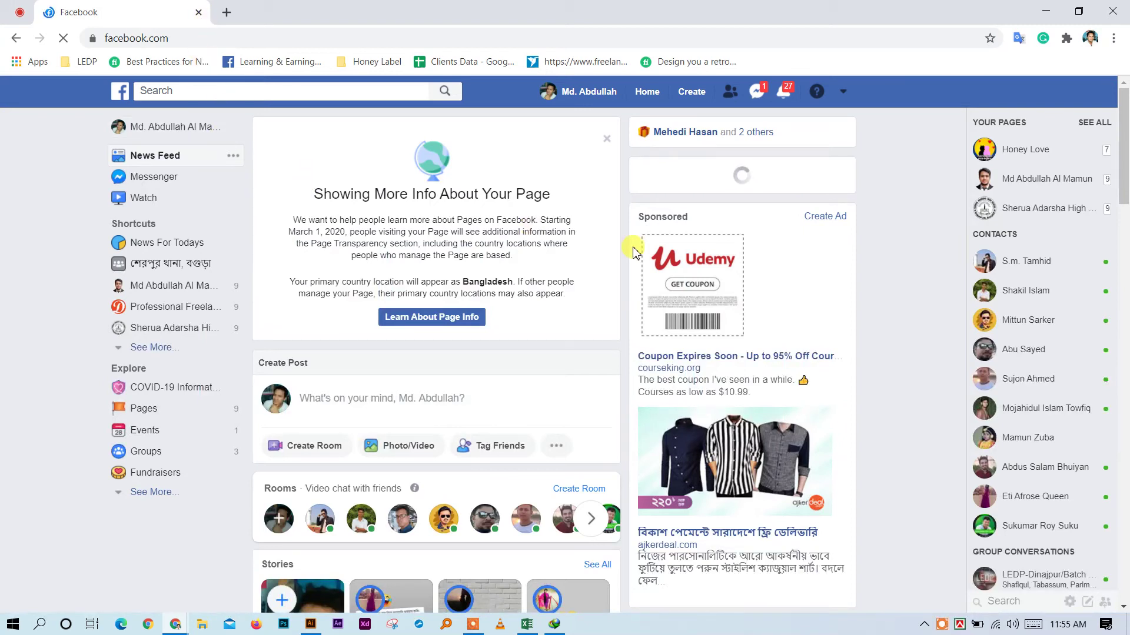
# Find the newborn baby photo post in the Facebook news feed and like it
pyautogui.scroll(-3, 634, 252)
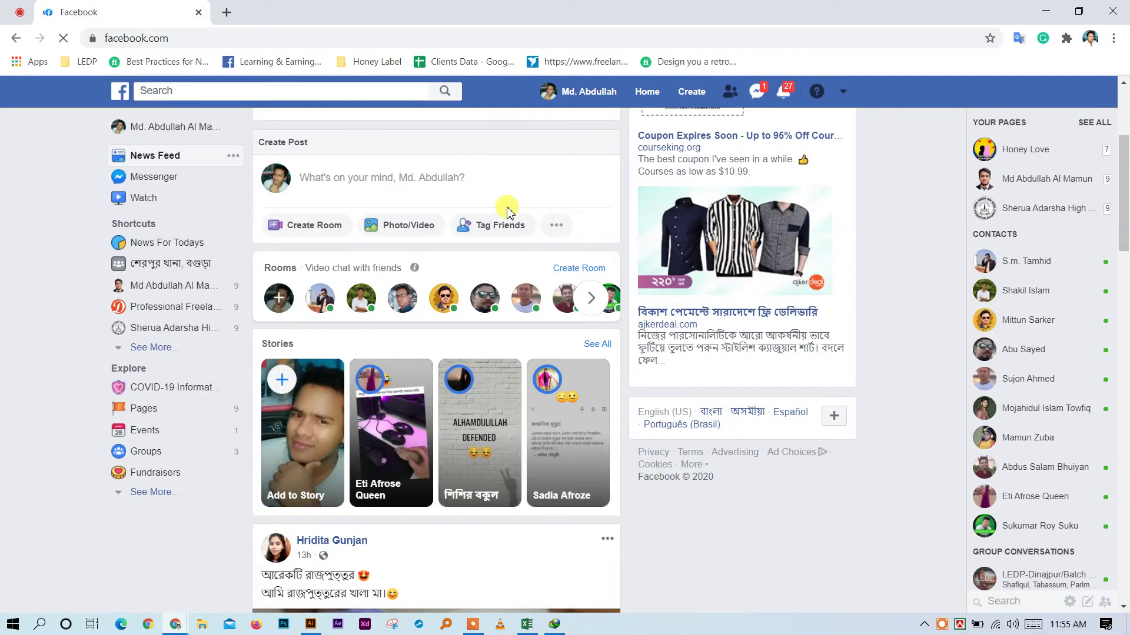
pyautogui.scroll(-8, 507, 210)
pyautogui.scroll(5, 507, 210)
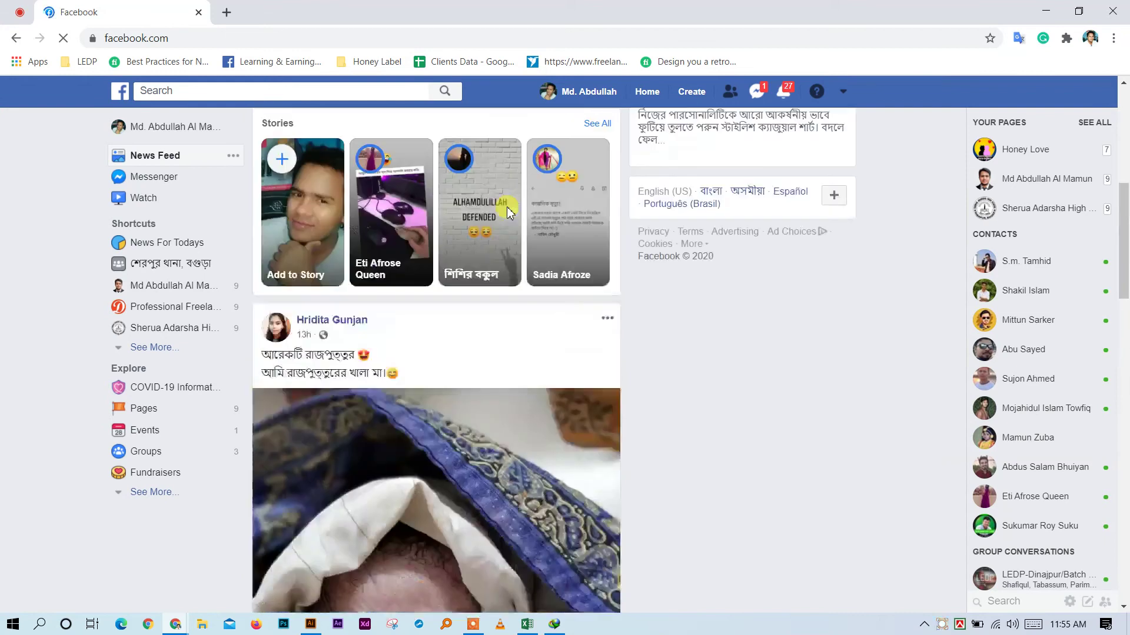
pyautogui.scroll(1, 507, 206)
pyautogui.scroll(-2, 497, 422)
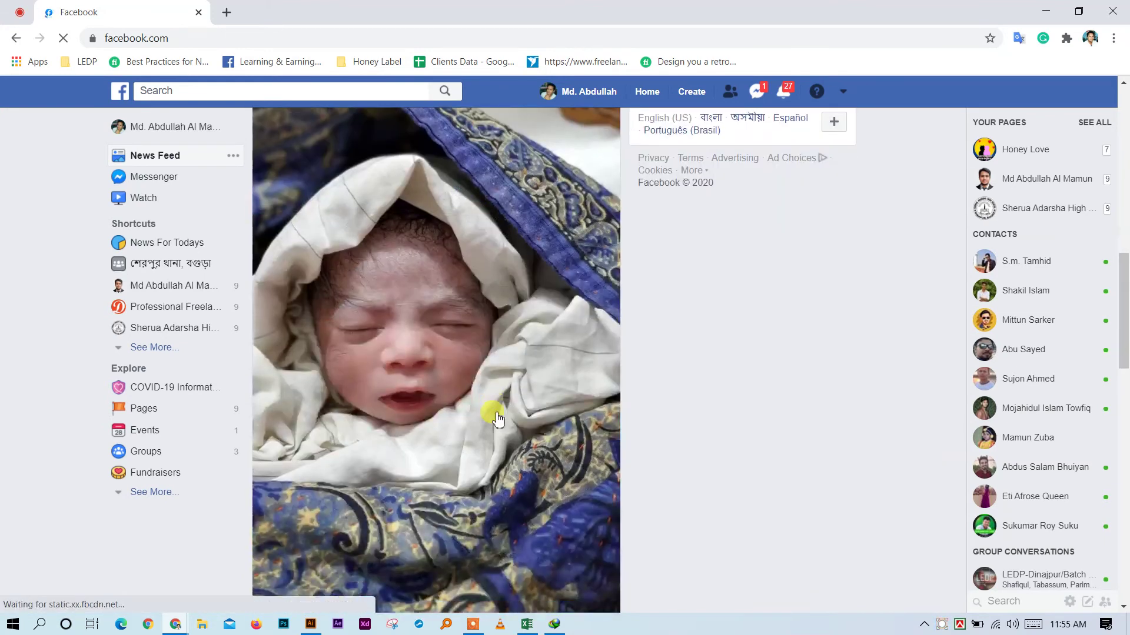
pyautogui.scroll(2, 497, 419)
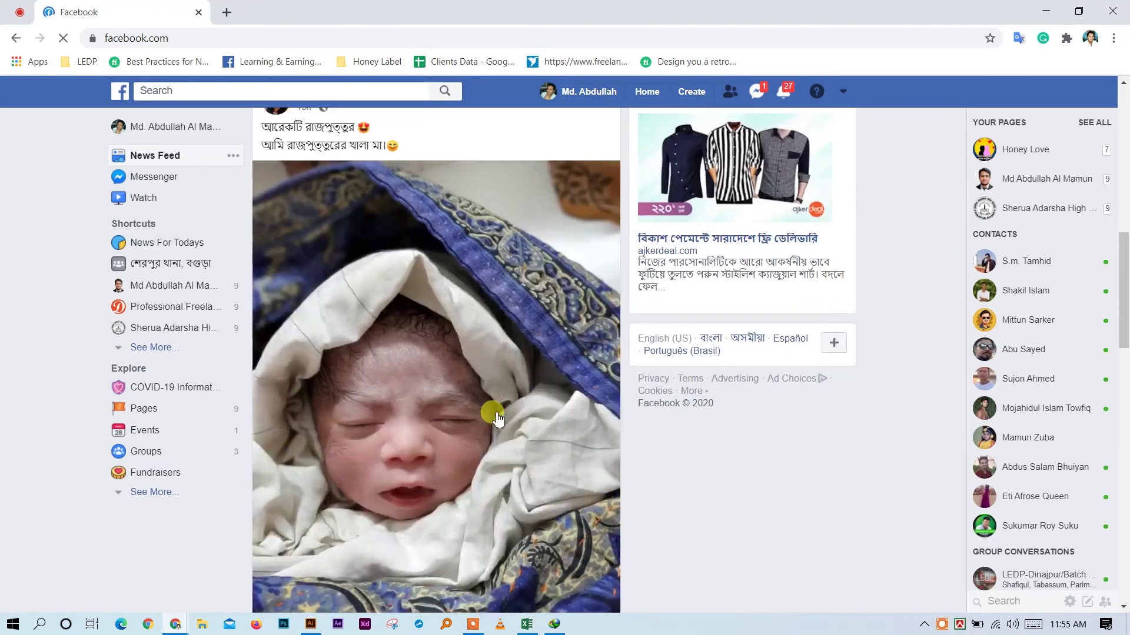
pyautogui.scroll(2, 497, 419)
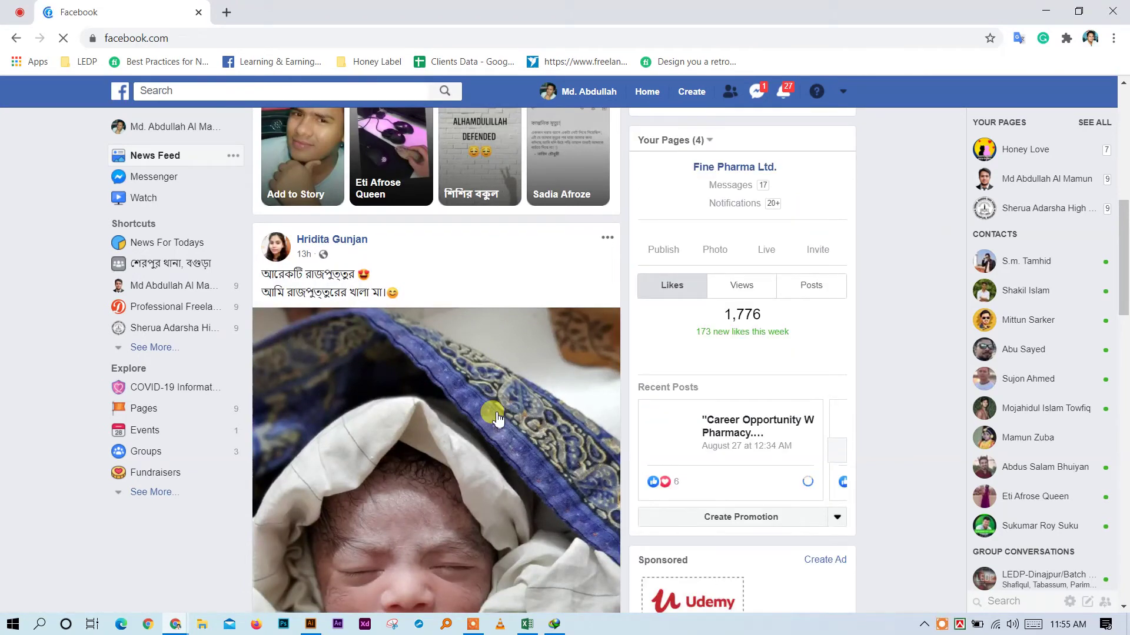
pyautogui.scroll(-5, 497, 419)
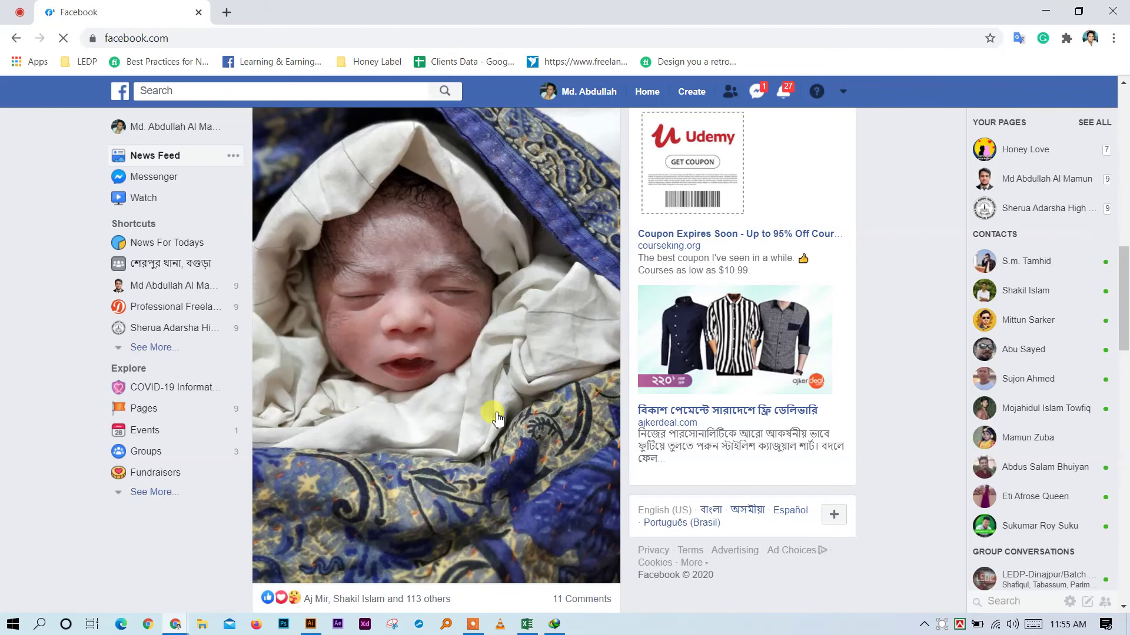
pyautogui.scroll(-3, 497, 418)
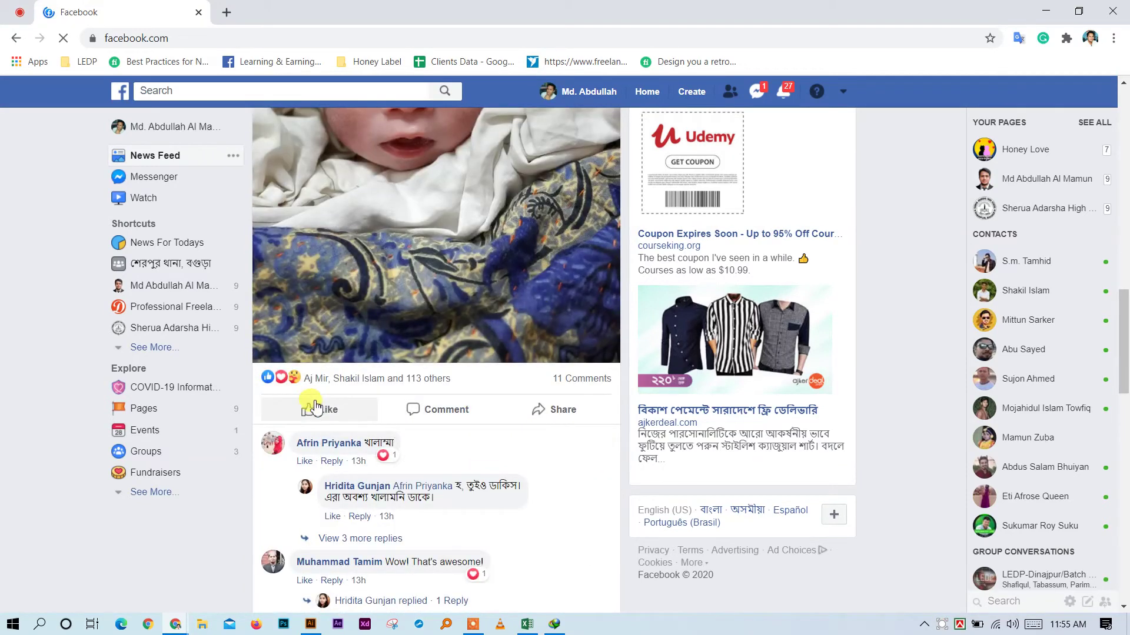
pyautogui.click(322, 412)
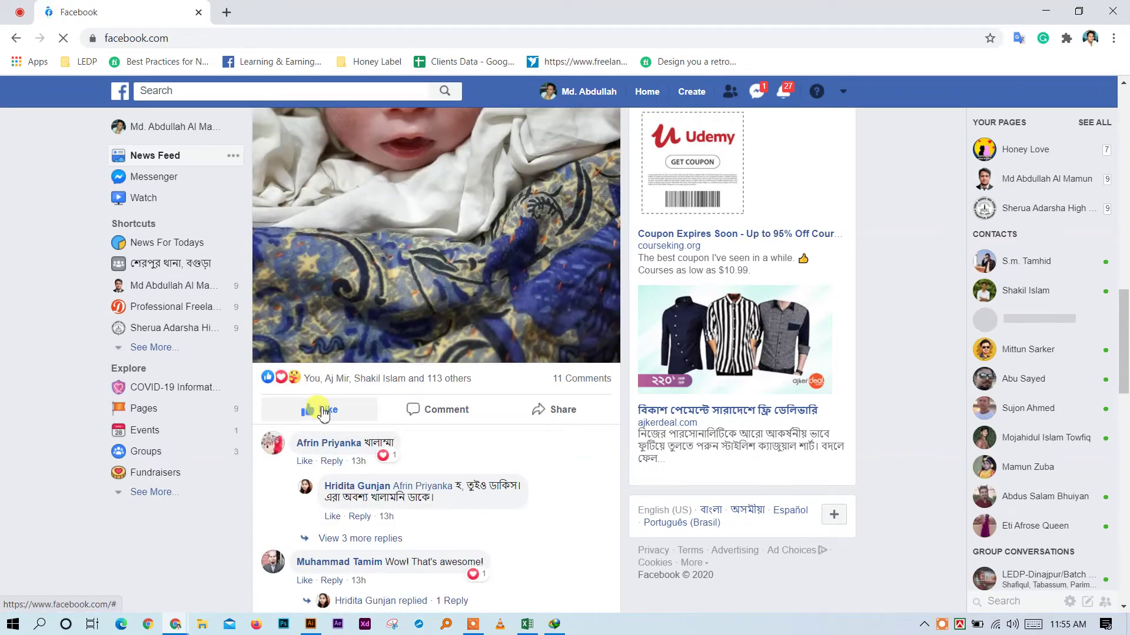
# Look through the news feed as far as the Fine Pharma Ltd. walk-in interview post and return to its top
pyautogui.scroll(3, 469, 452)
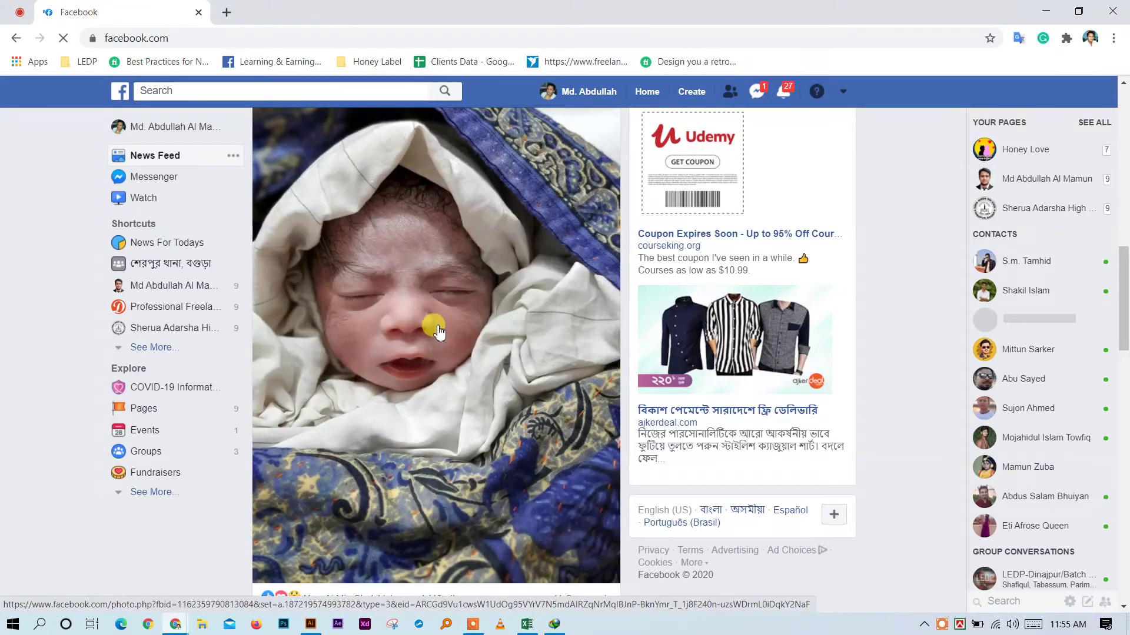
pyautogui.scroll(-12, 438, 333)
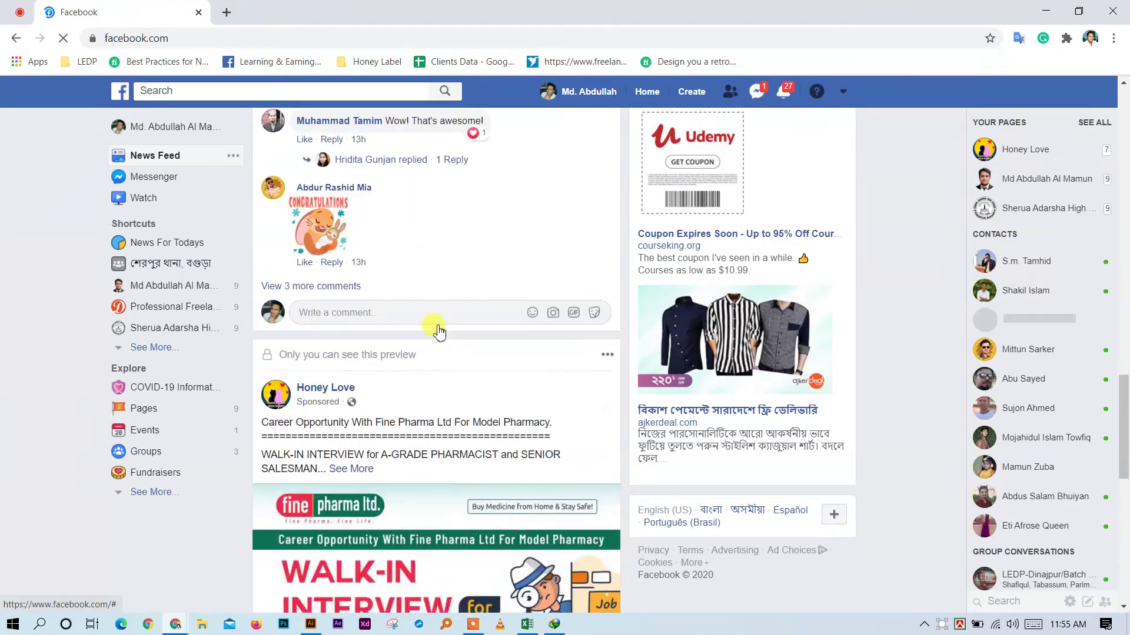
pyautogui.scroll(3, 438, 333)
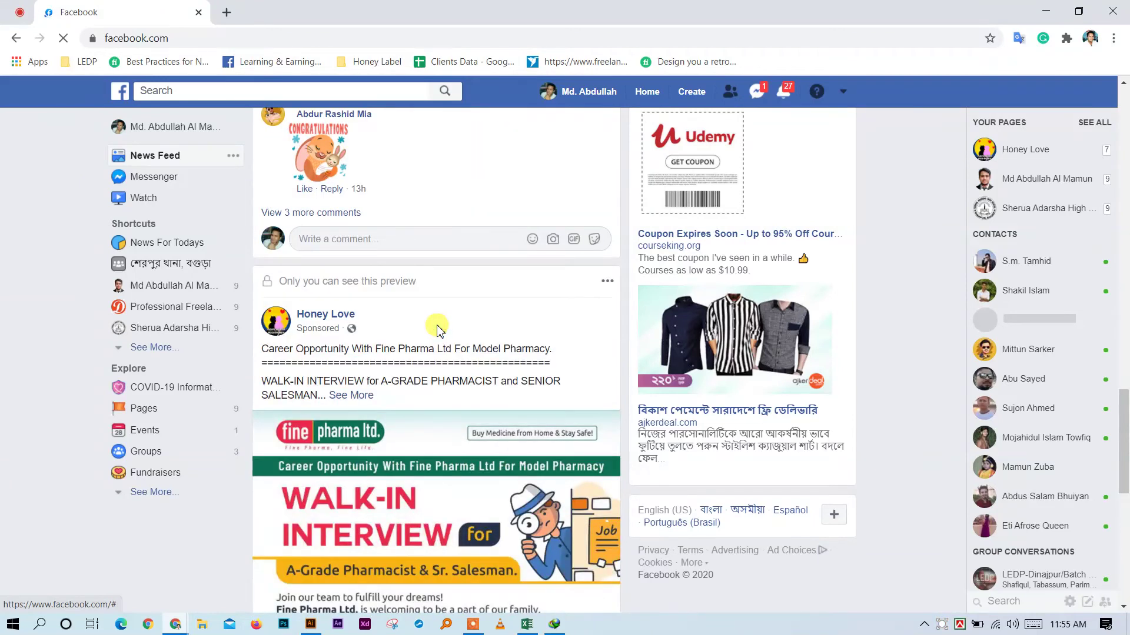
pyautogui.scroll(-4, 438, 331)
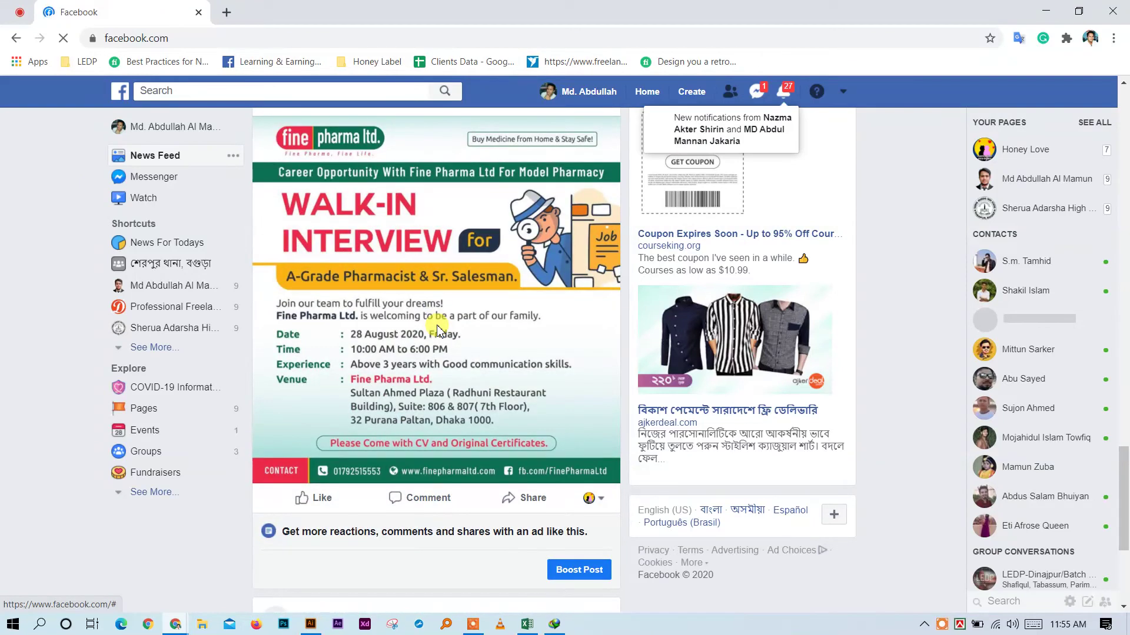
pyautogui.scroll(-2, 438, 330)
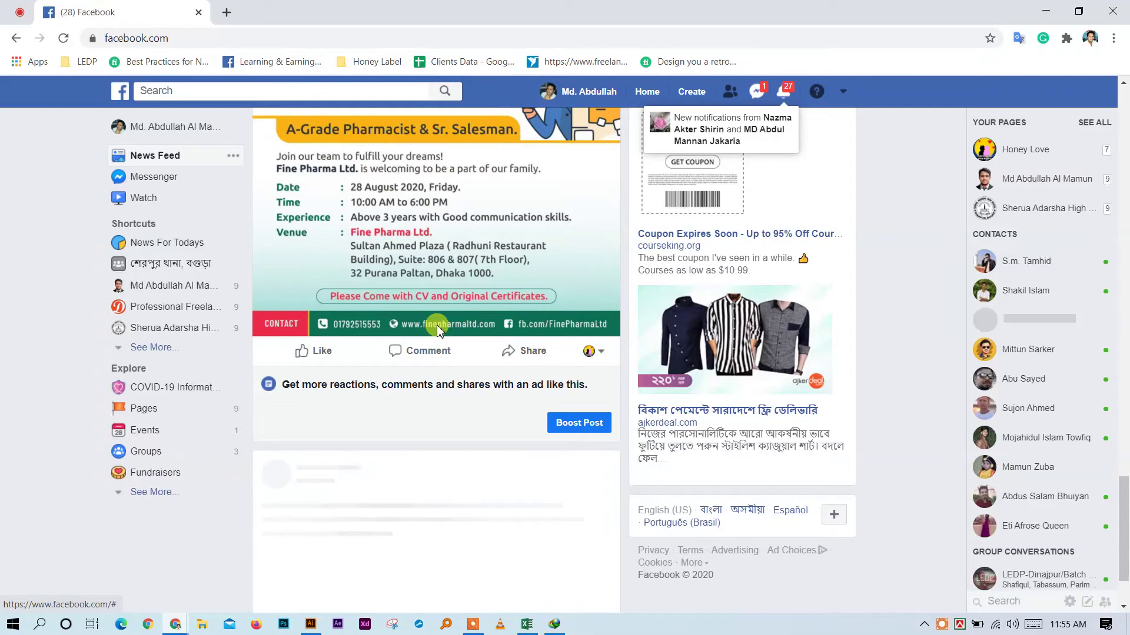
pyautogui.scroll(6, 439, 331)
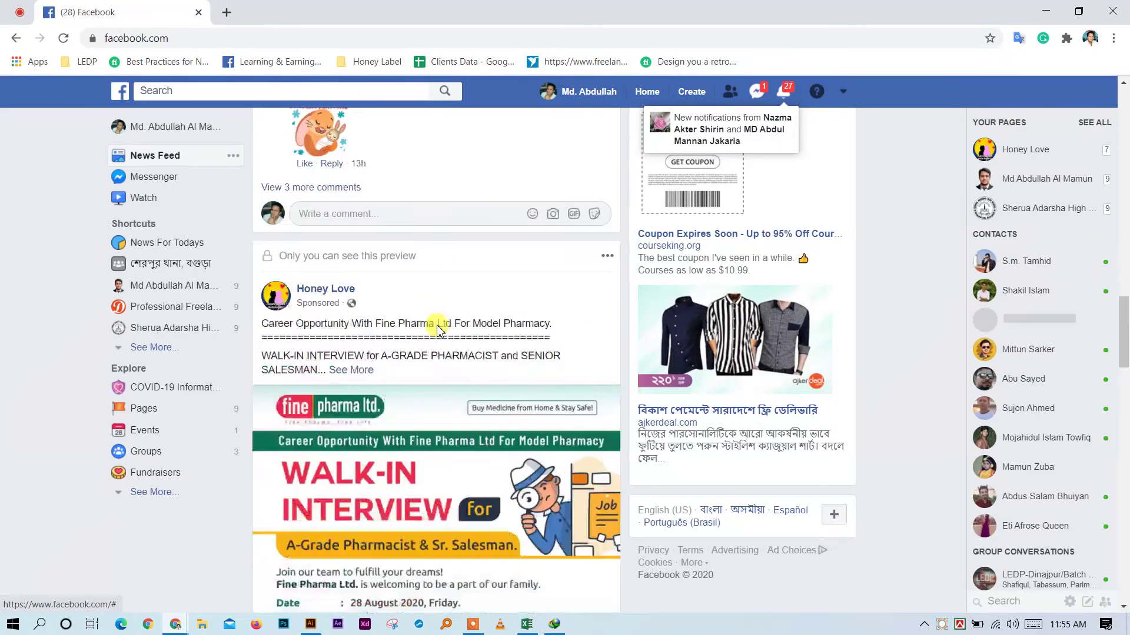
pyautogui.scroll(10, 438, 331)
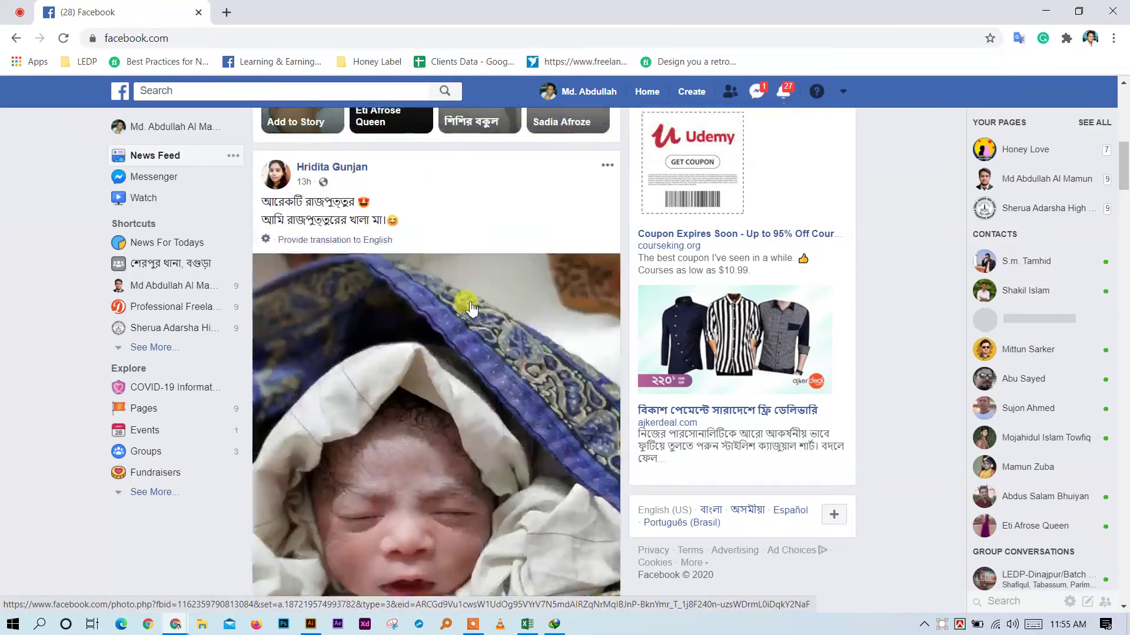
pyautogui.scroll(7, 469, 305)
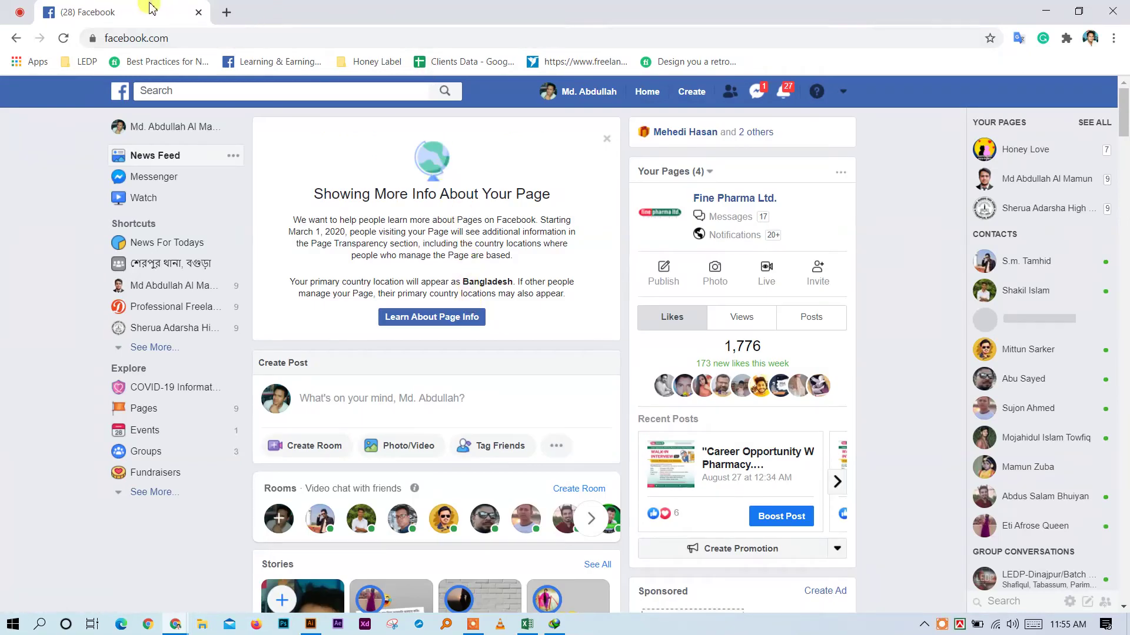
# Open the Fine Pharma Ltd. page at facebook.com/finepharmaltd in the Facebook tab
pyautogui.click(315, 31)
pyautogui.click(315, 32)
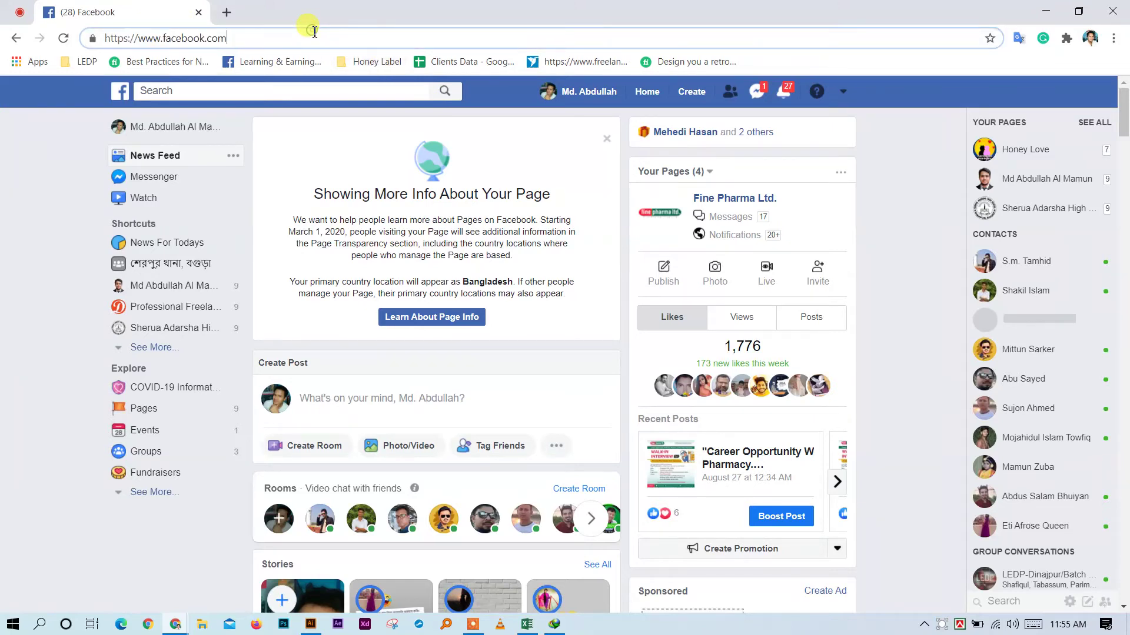
pyautogui.write('/')
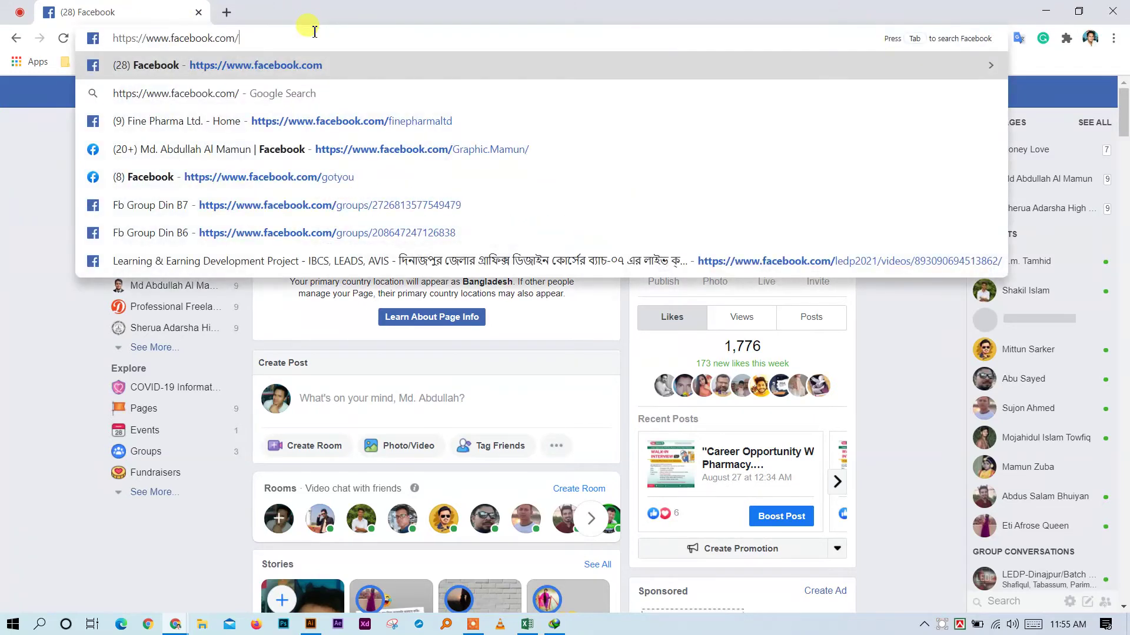
pyautogui.write('finepharmaltd')
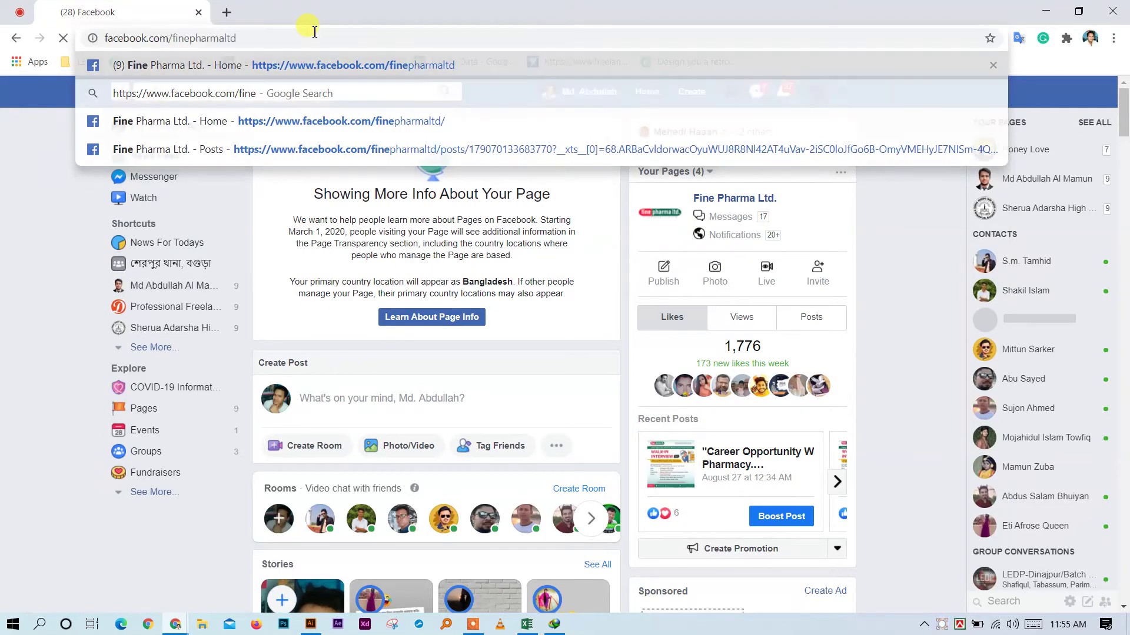
pyautogui.press('Return')
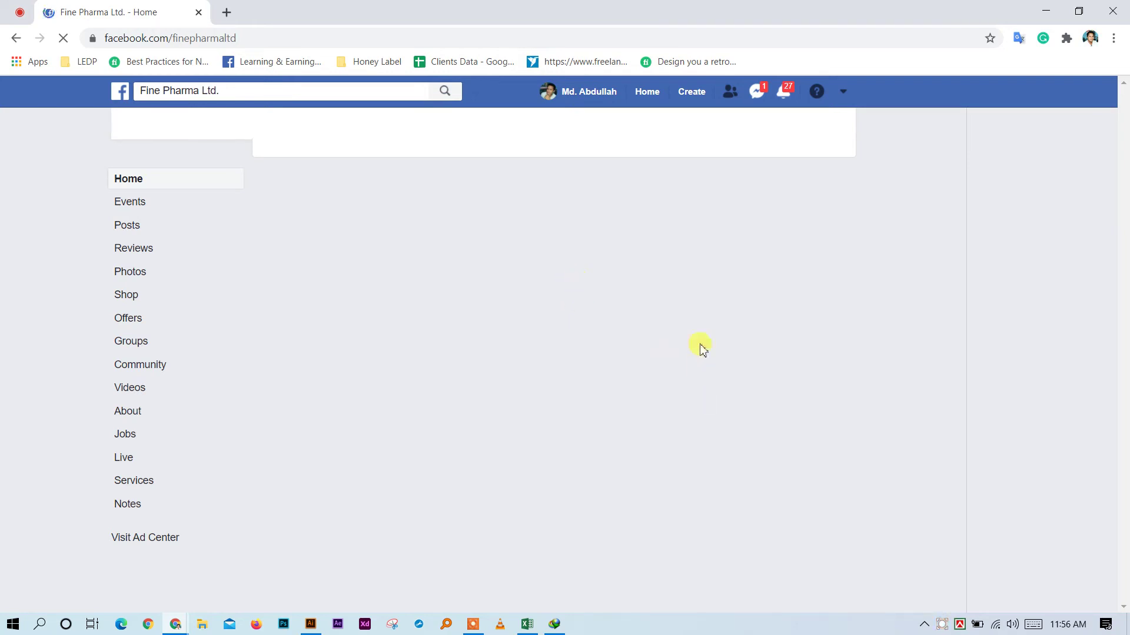
# Return to the Google Meet call and take over as main presenter, sharing the entire screen
pyautogui.click(27, 13)
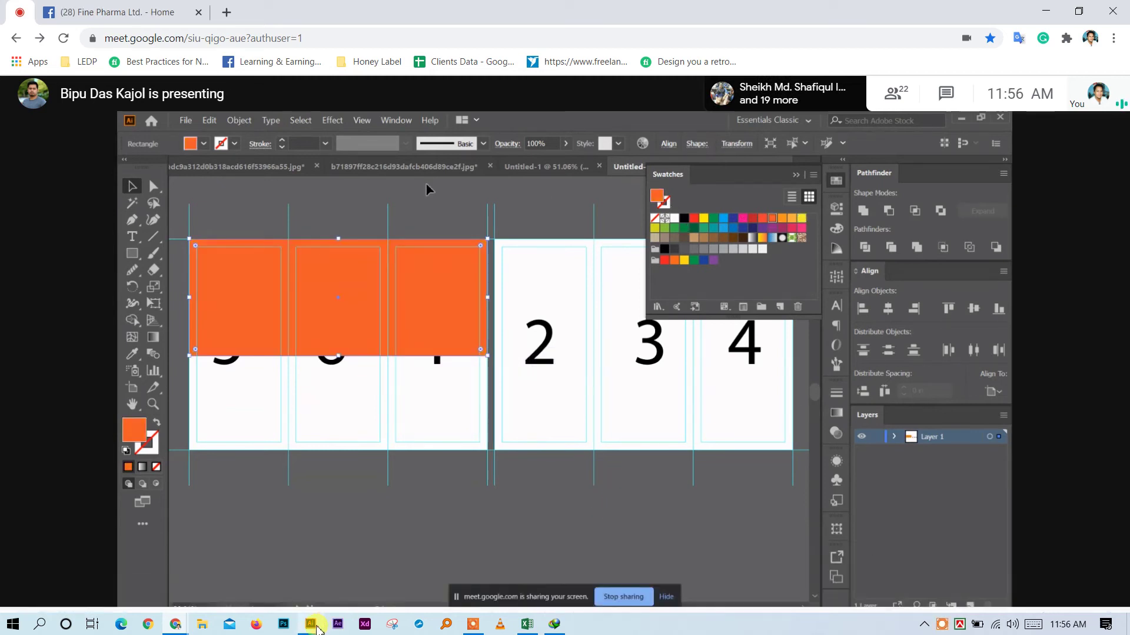
pyautogui.moveTo(312, 632)
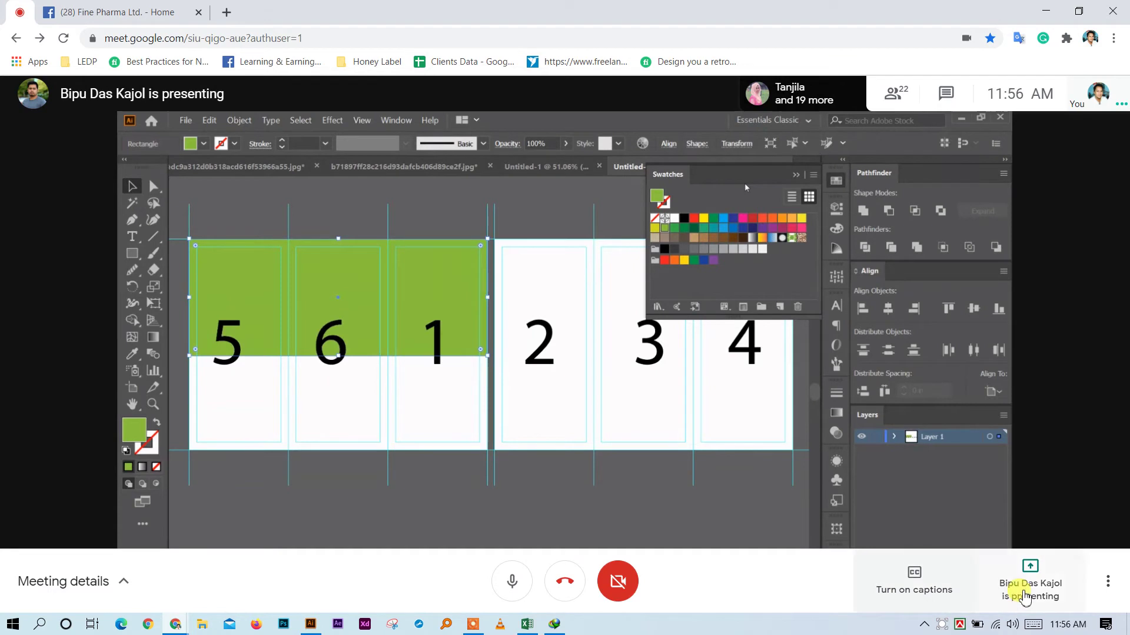
pyautogui.click(1029, 590)
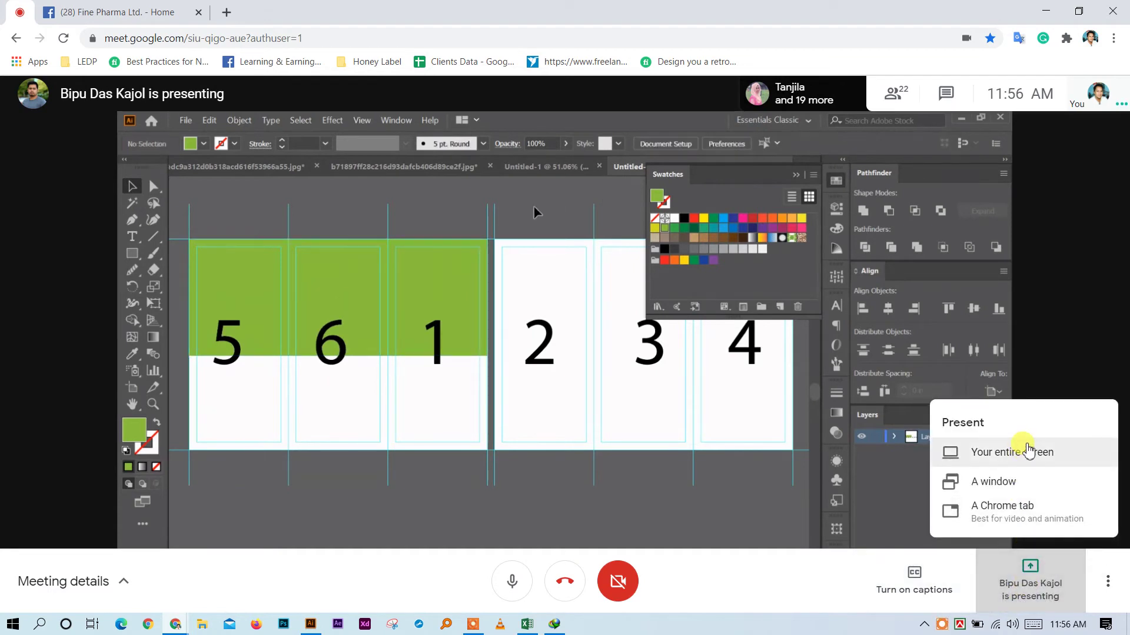
pyautogui.click(1027, 460)
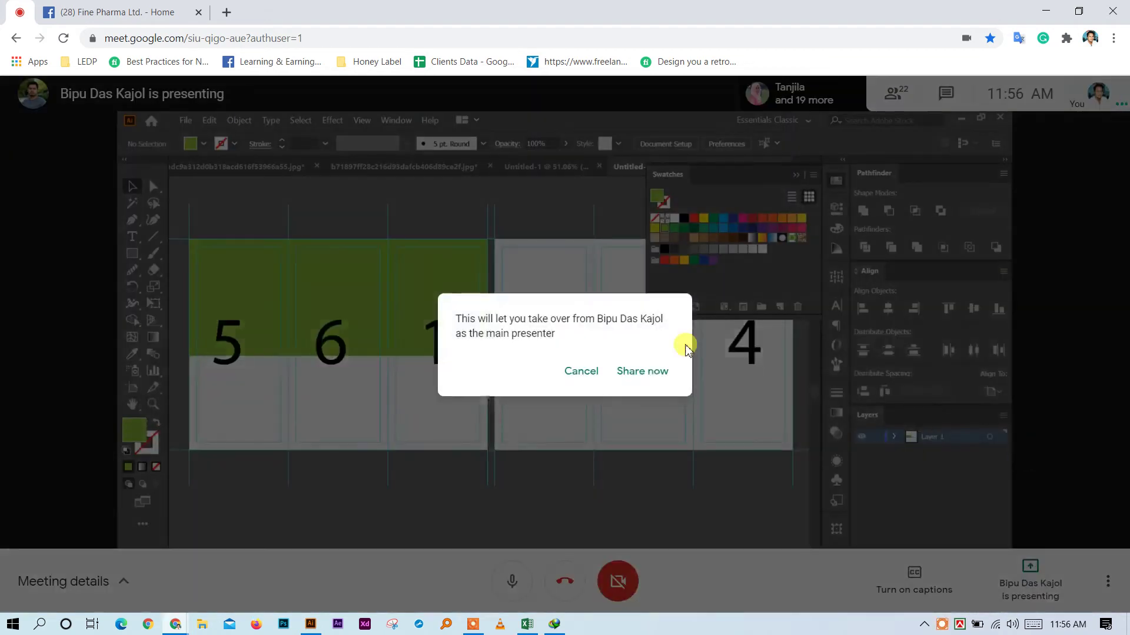
pyautogui.click(642, 372)
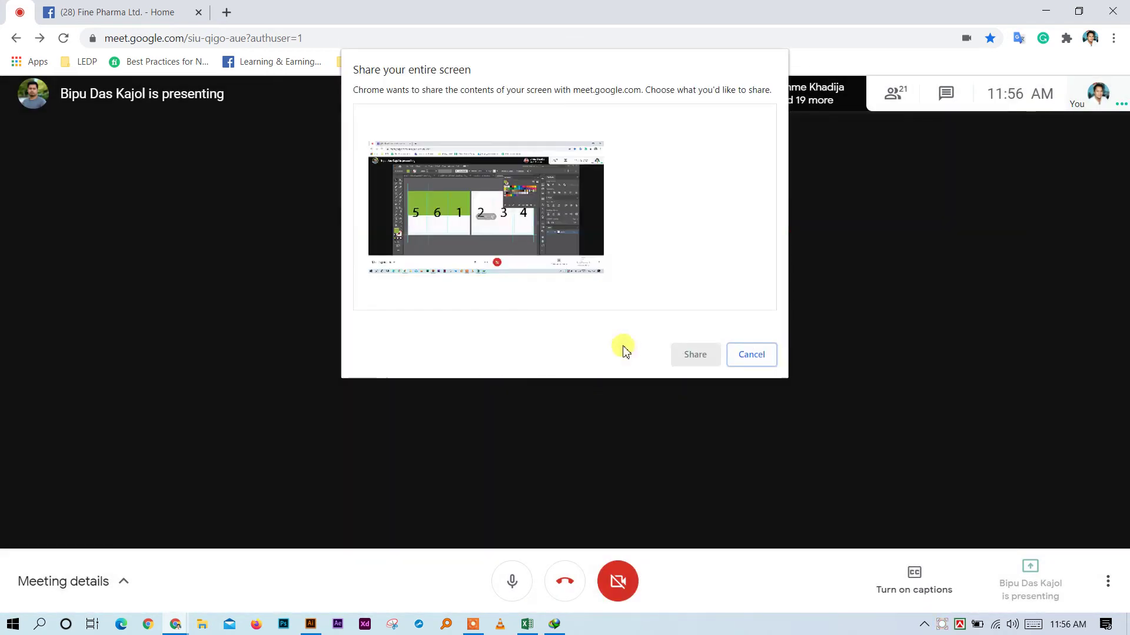
pyautogui.click(545, 240)
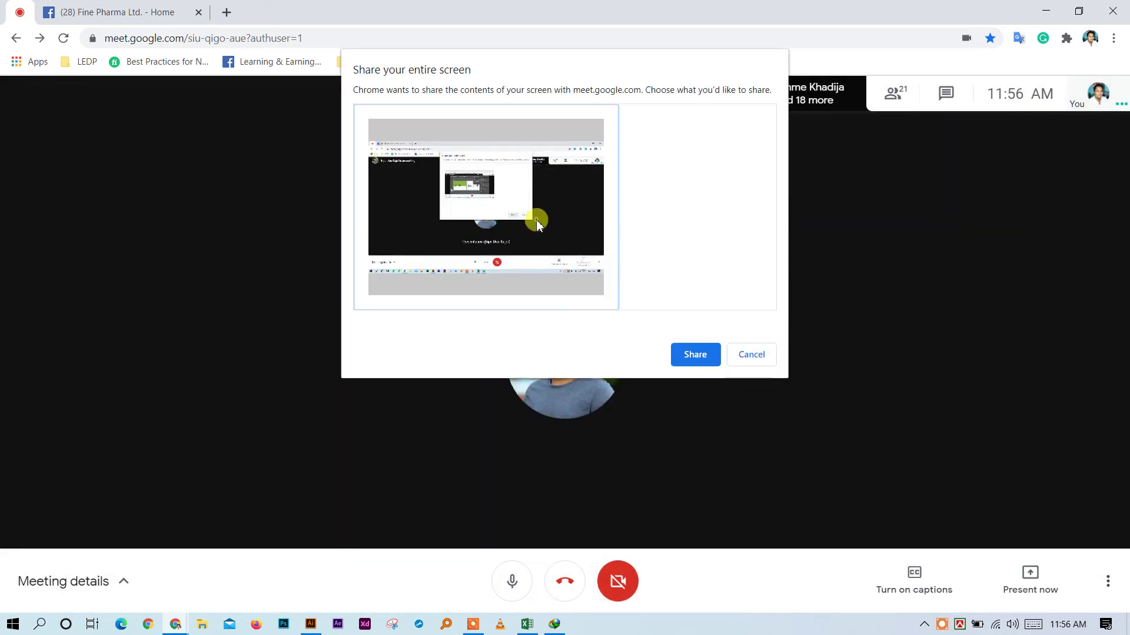
pyautogui.click(695, 355)
pyautogui.click(698, 591)
# Switch to Illustrator and close the Untitled-1 document without saving it
pyautogui.click(1046, 11)
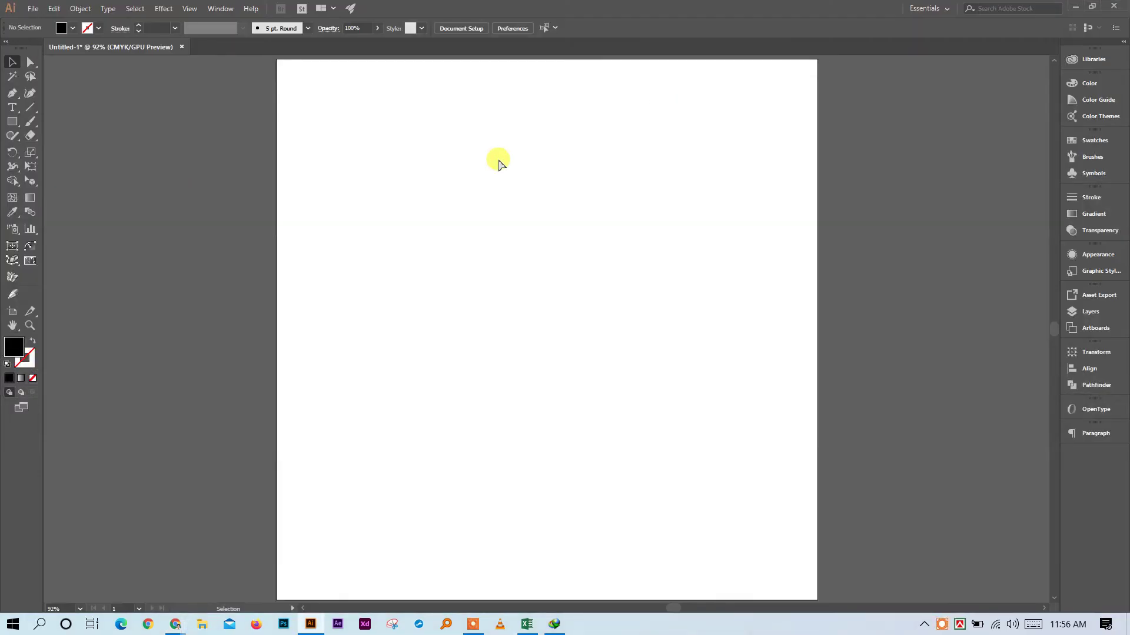
pyautogui.hotkey('ctrl', '-')
pyautogui.hotkey('ctrl', '-')
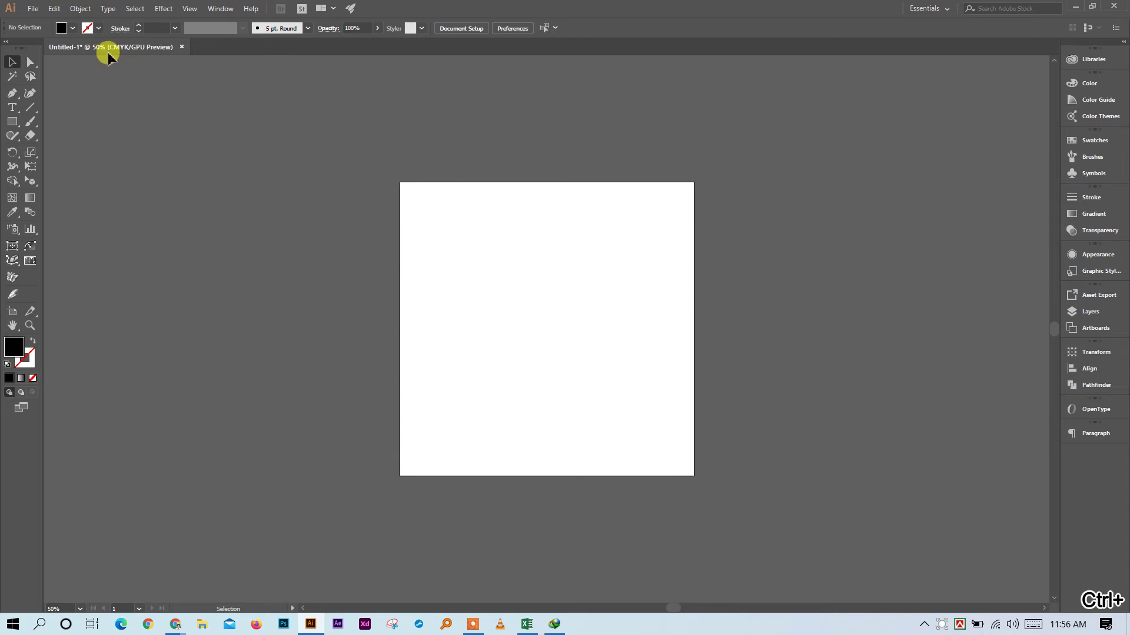
pyautogui.click(182, 46)
pyautogui.click(625, 329)
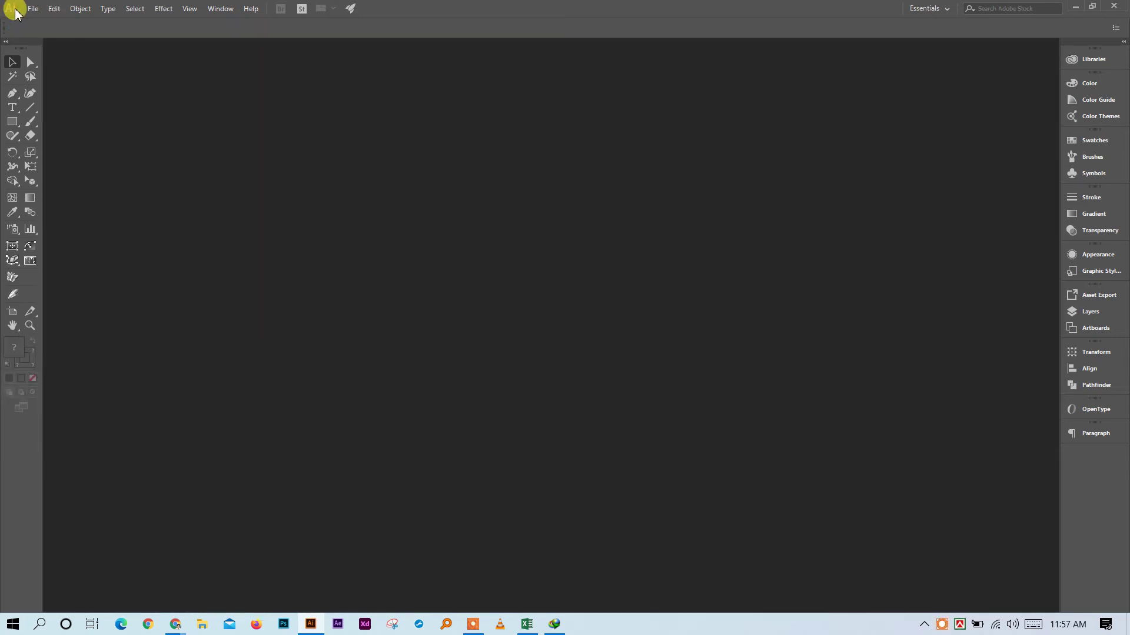
# Start a new document from the recent landscape A4 preset, 11.69 x 8.27 in, keeping inches as the unit
pyautogui.click(33, 8)
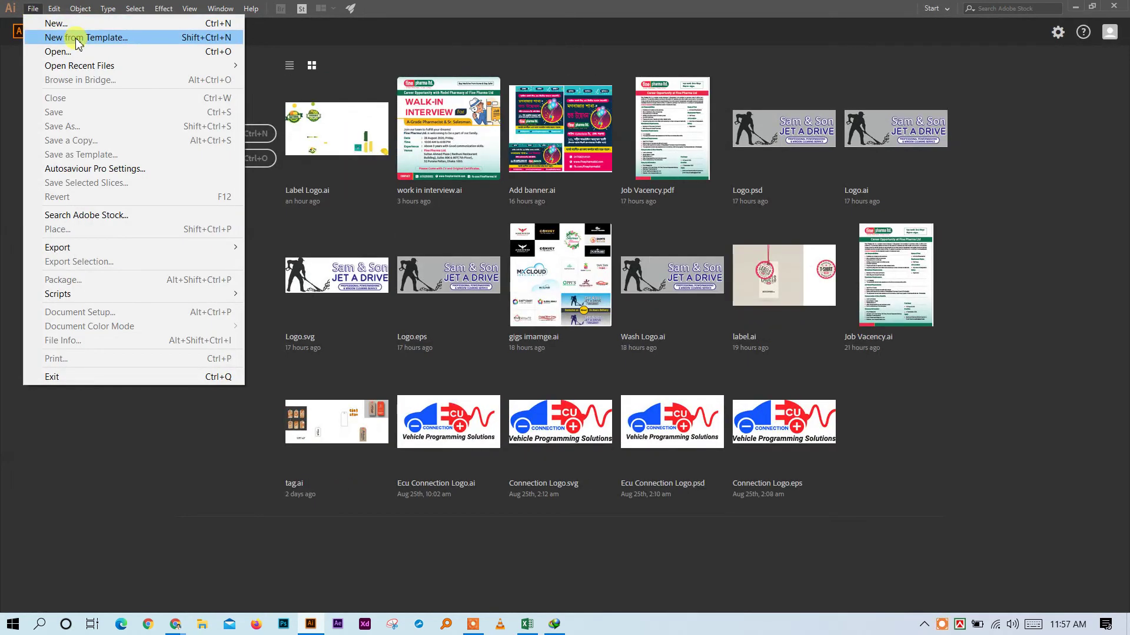
pyautogui.click(74, 23)
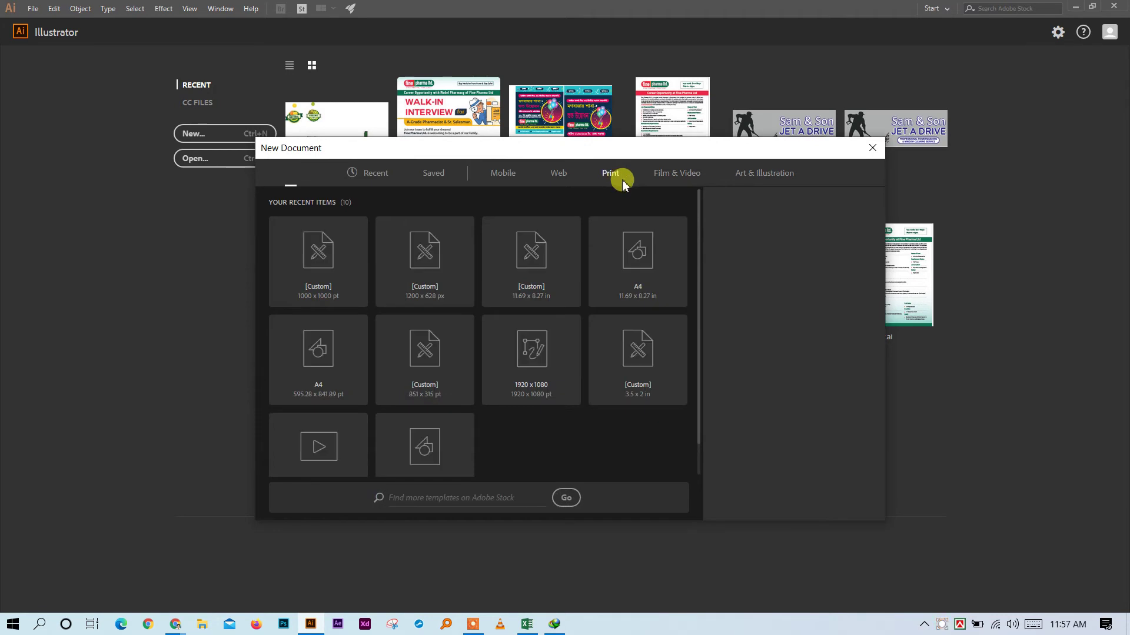
pyautogui.moveTo(597, 156); pyautogui.dragTo(724, 169)
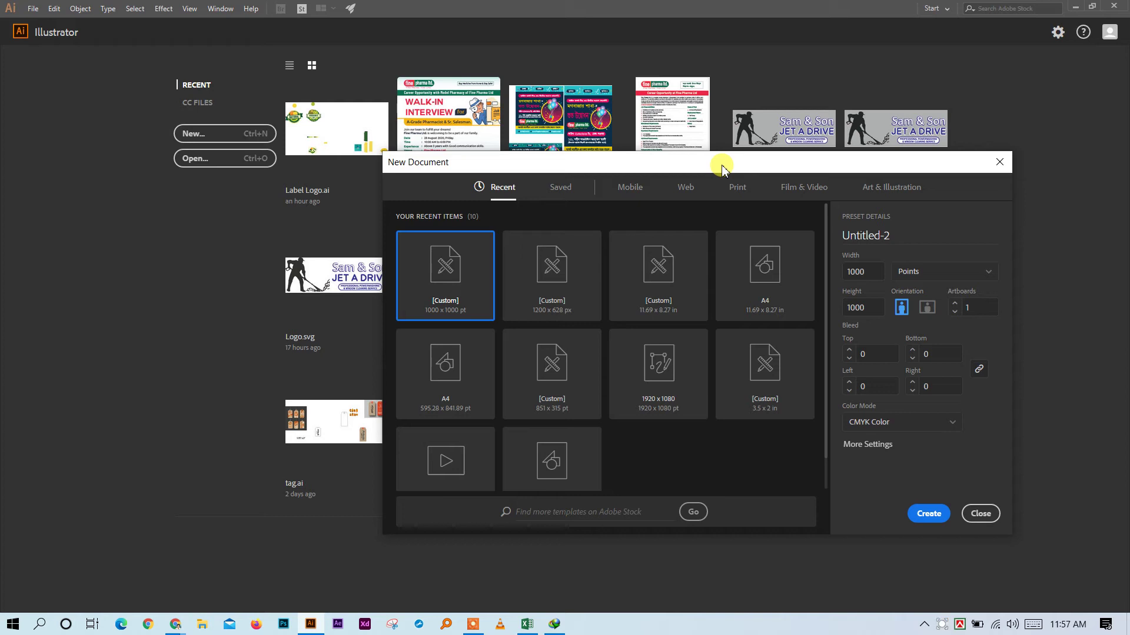
pyautogui.moveTo(713, 172); pyautogui.dragTo(479, 209)
pyautogui.click(519, 309)
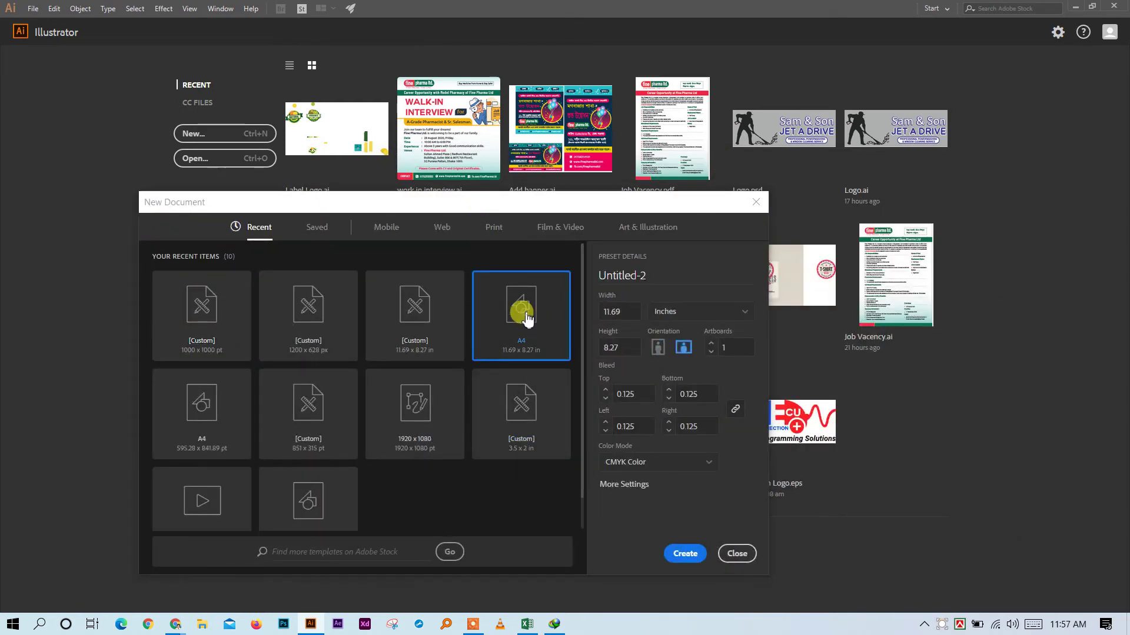
pyautogui.click(739, 316)
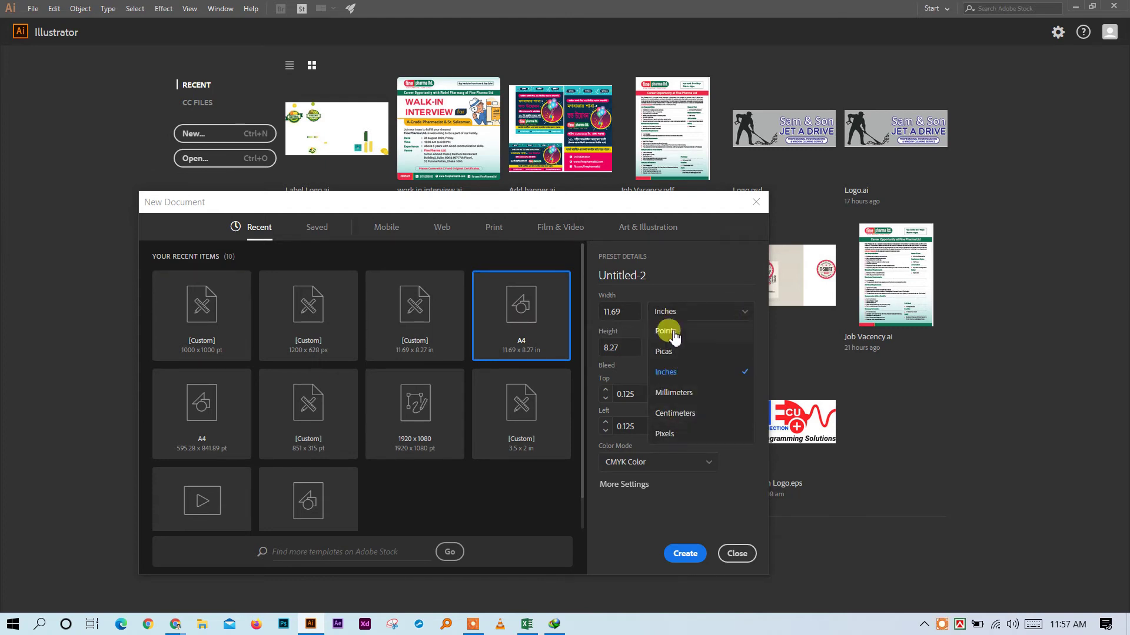
pyautogui.click(675, 377)
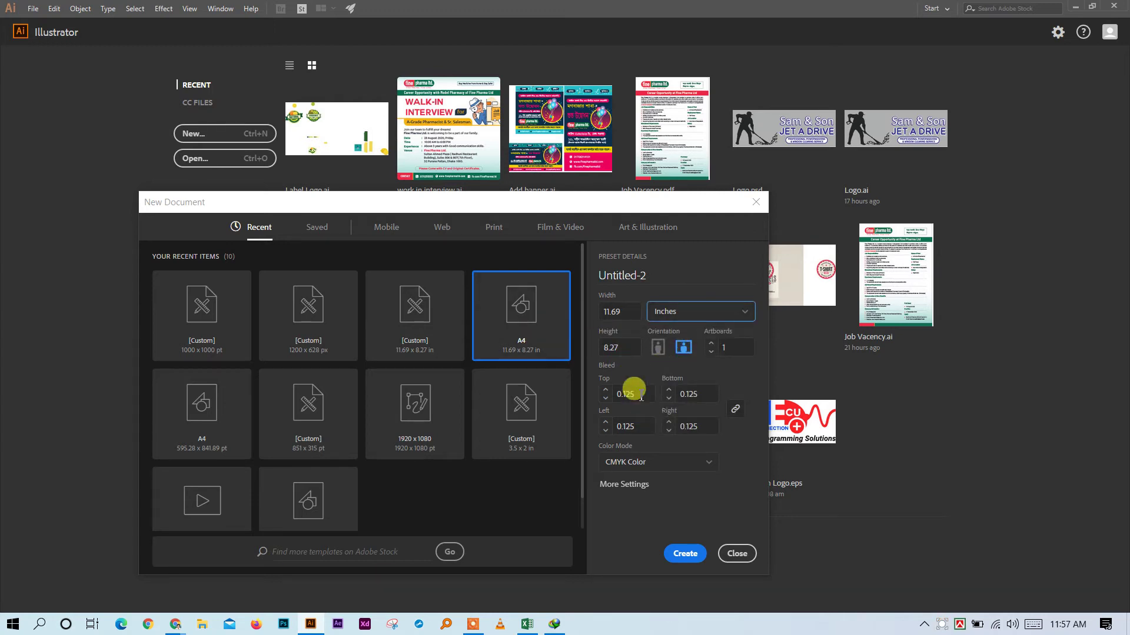
# Set the bleed to 0 on all sides, create the document and accept the Autosaviour Pro settings
pyautogui.click(606, 400)
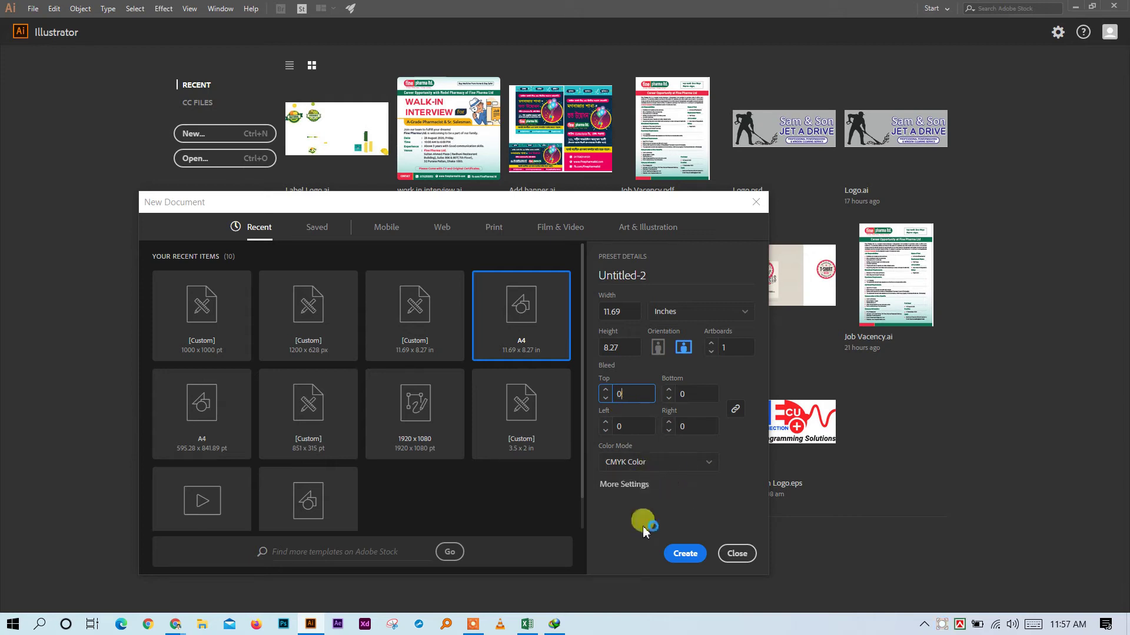
pyautogui.click(686, 554)
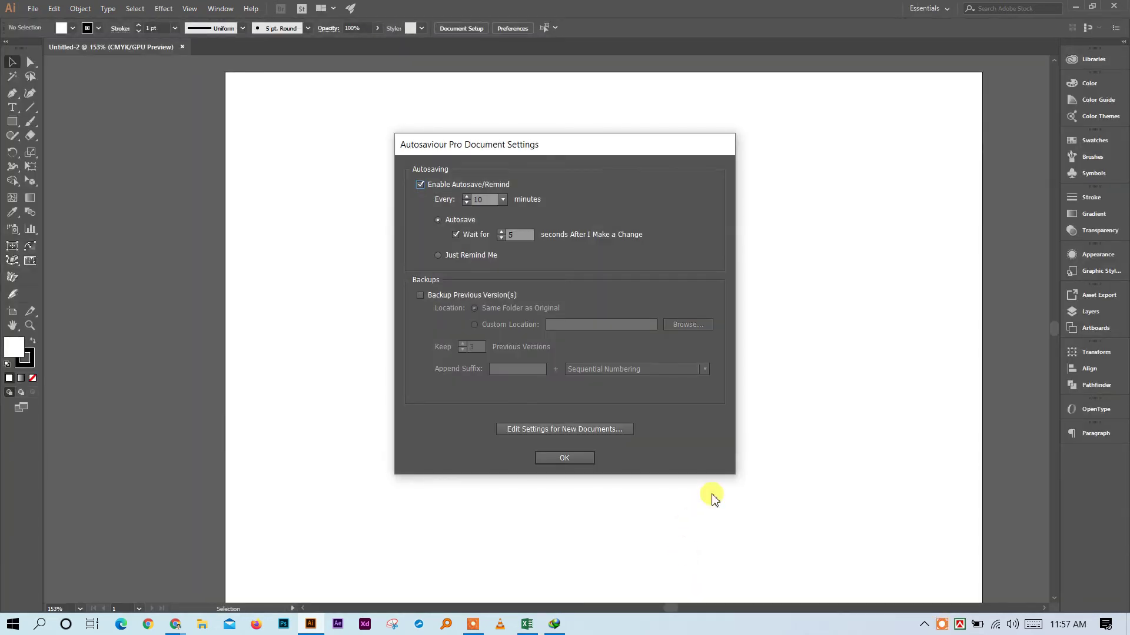
pyautogui.click(574, 460)
# Add a second artboard of the same size beside the first one
pyautogui.hotkey('ctrl', '1')
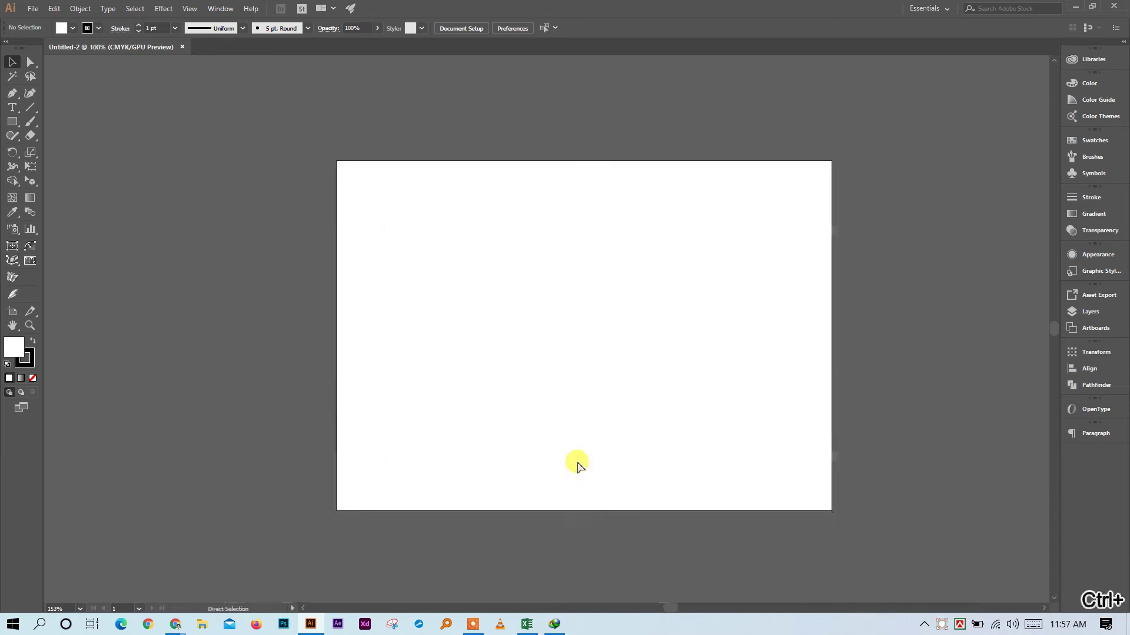
pyautogui.hotkey('ctrl', '-')
pyautogui.hotkey('ctrl', '-')
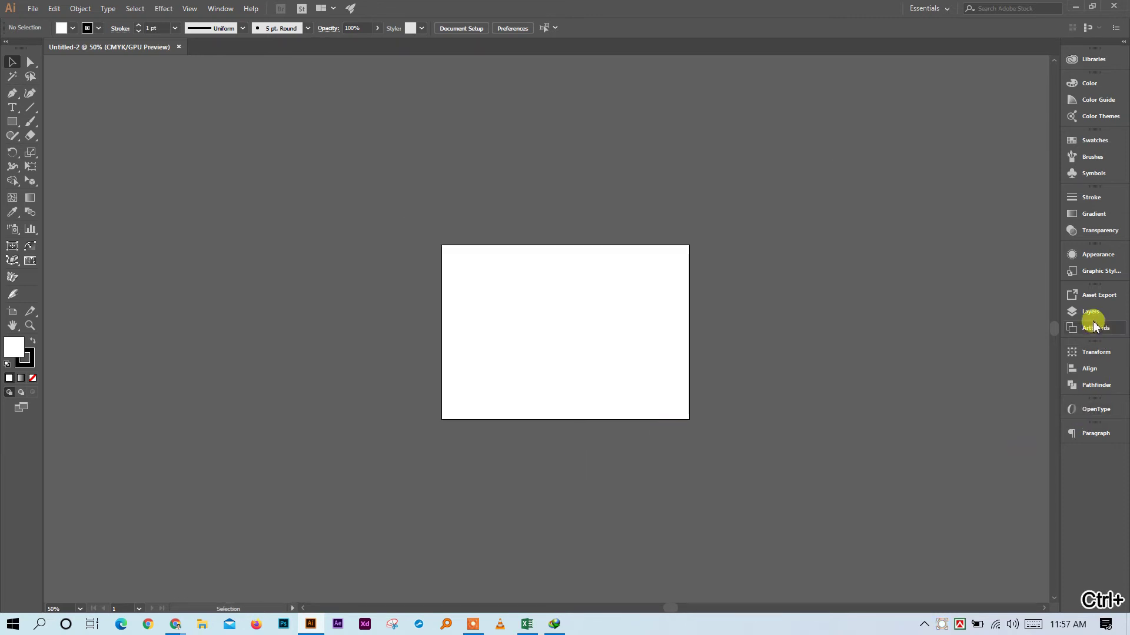
pyautogui.click(1092, 329)
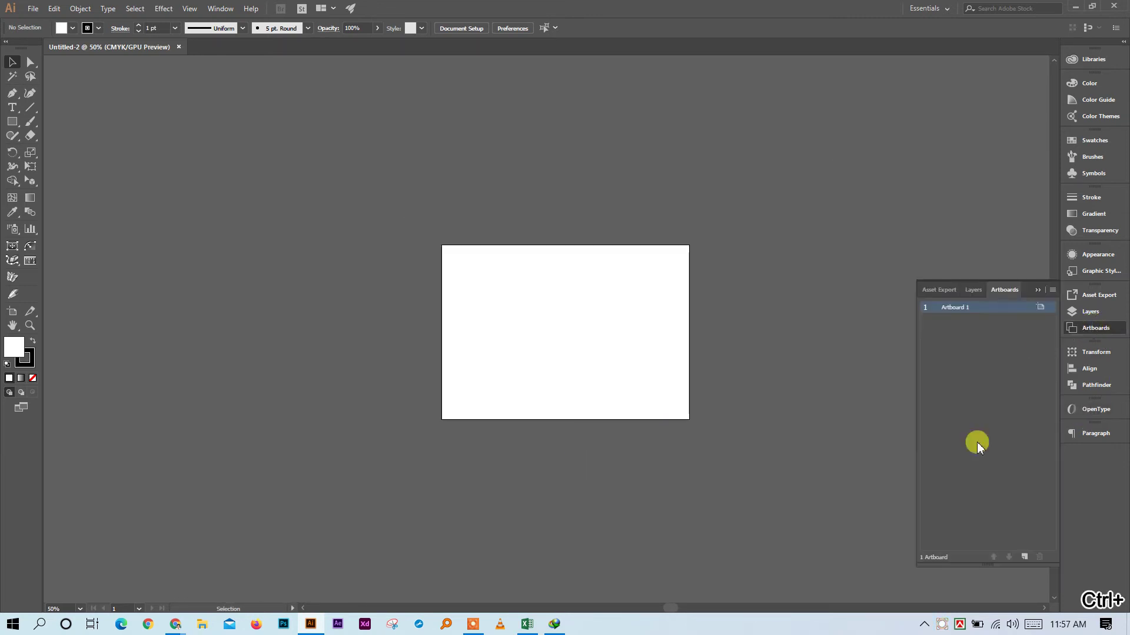
pyautogui.click(1024, 556)
pyautogui.click(1037, 289)
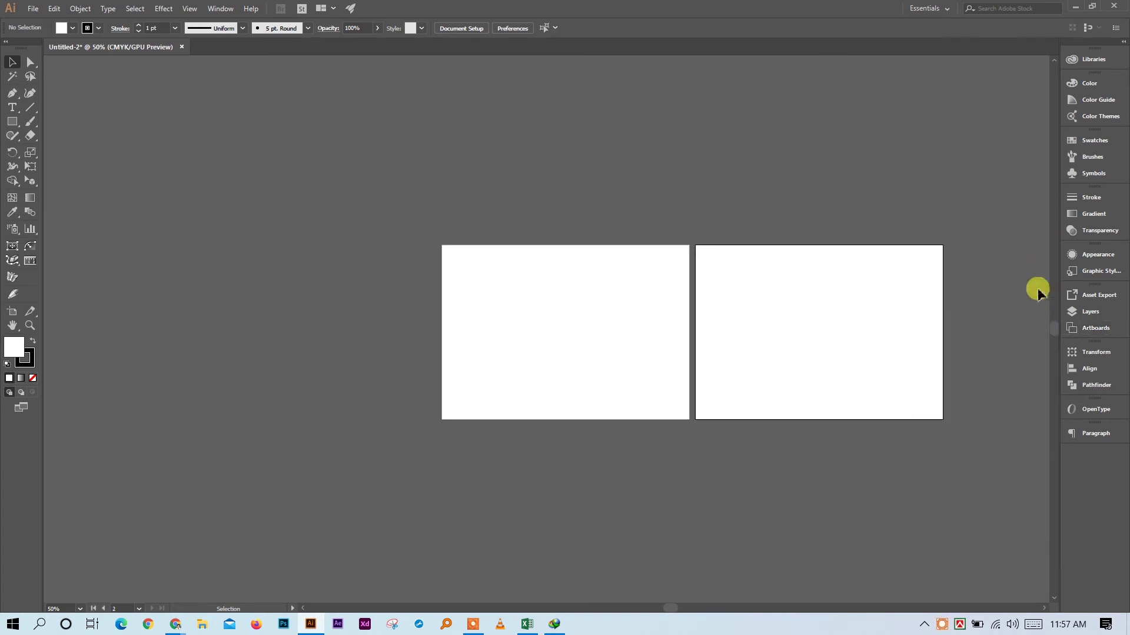
# Rearrange the two artboards in a single row with 0.28 in spacing, moving artwork with the artboards
pyautogui.hotkey('ctrl', '-')
pyautogui.hotkey('ctrl', '-')
pyautogui.hotkey('ctrl', '-')
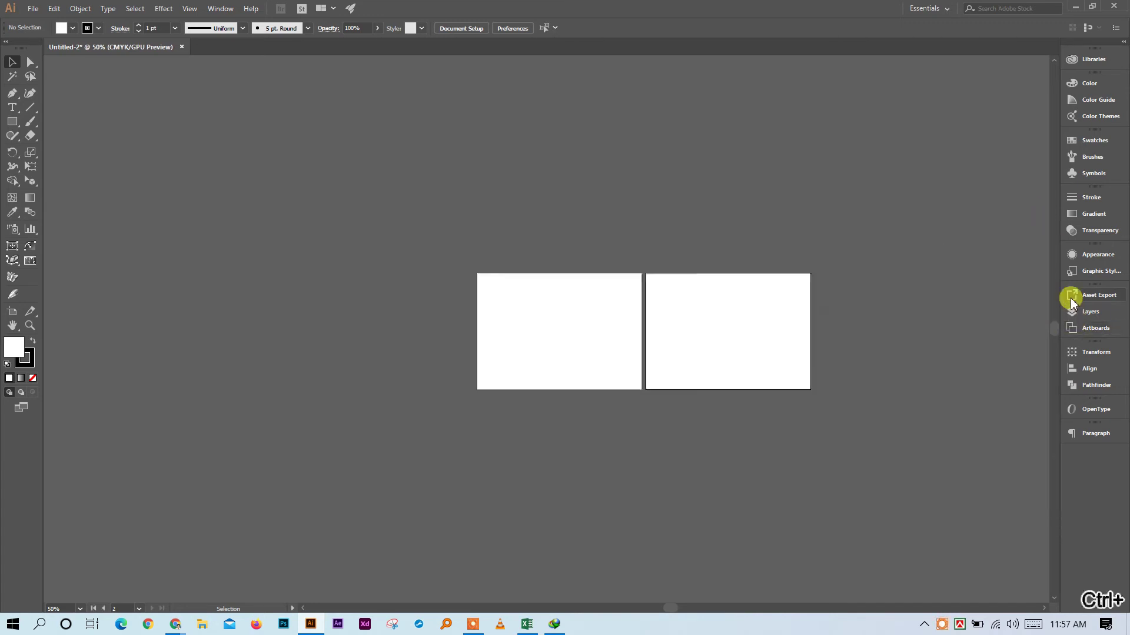
pyautogui.hotkey('ctrl', '-')
pyautogui.hotkey('ctrl', '-')
pyautogui.hotkey('ctrl', '-')
pyautogui.hotkey('ctrl', '-')
pyautogui.hotkey('ctrl', '-')
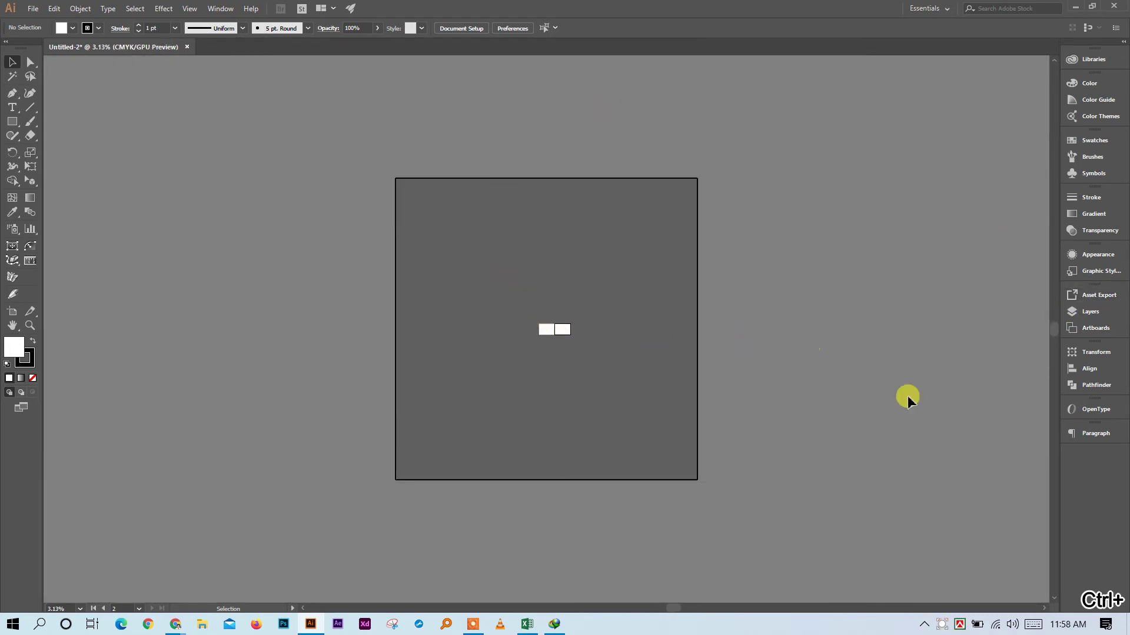
pyautogui.click(1096, 328)
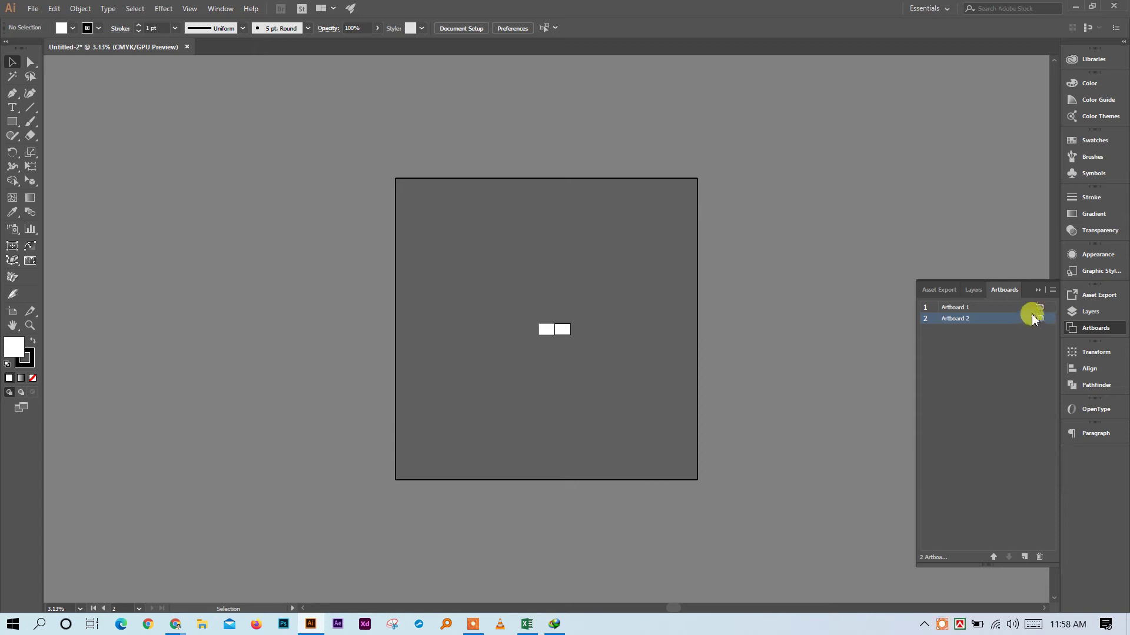
pyautogui.click(1054, 291)
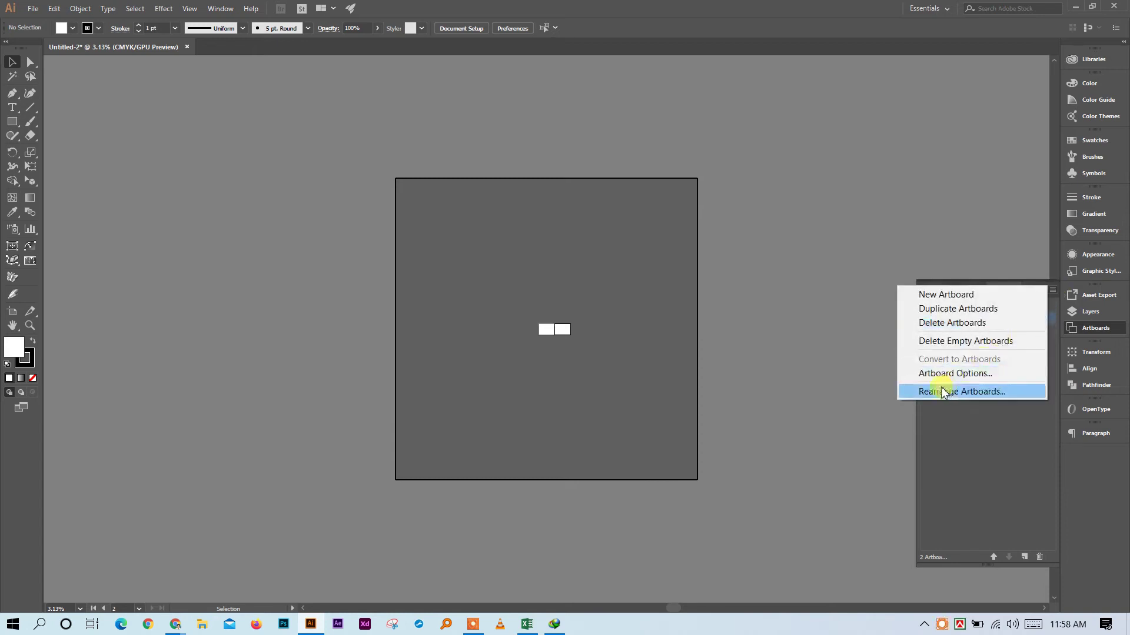
pyautogui.click(994, 392)
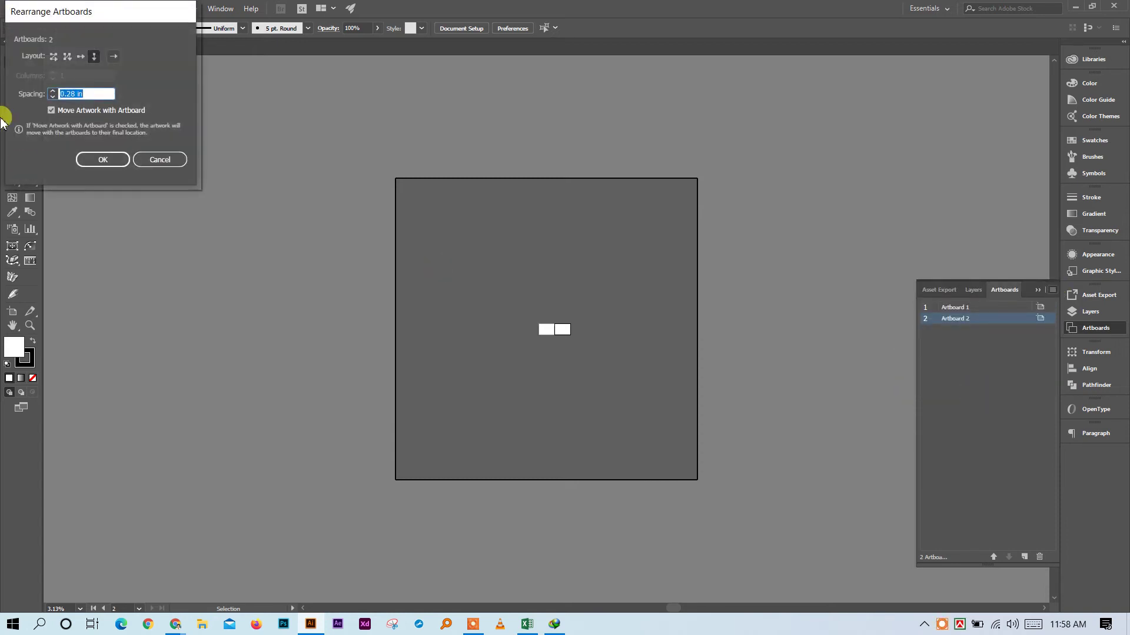
pyautogui.moveTo(117, 22); pyautogui.dragTo(821, 118)
pyautogui.click(773, 152)
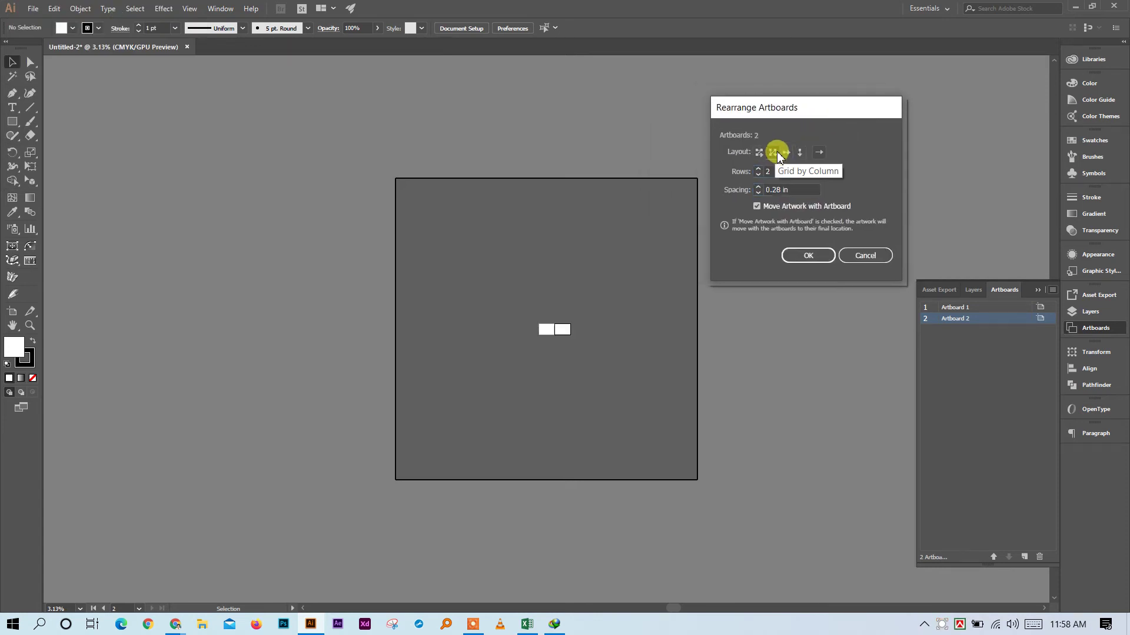
pyautogui.click(814, 257)
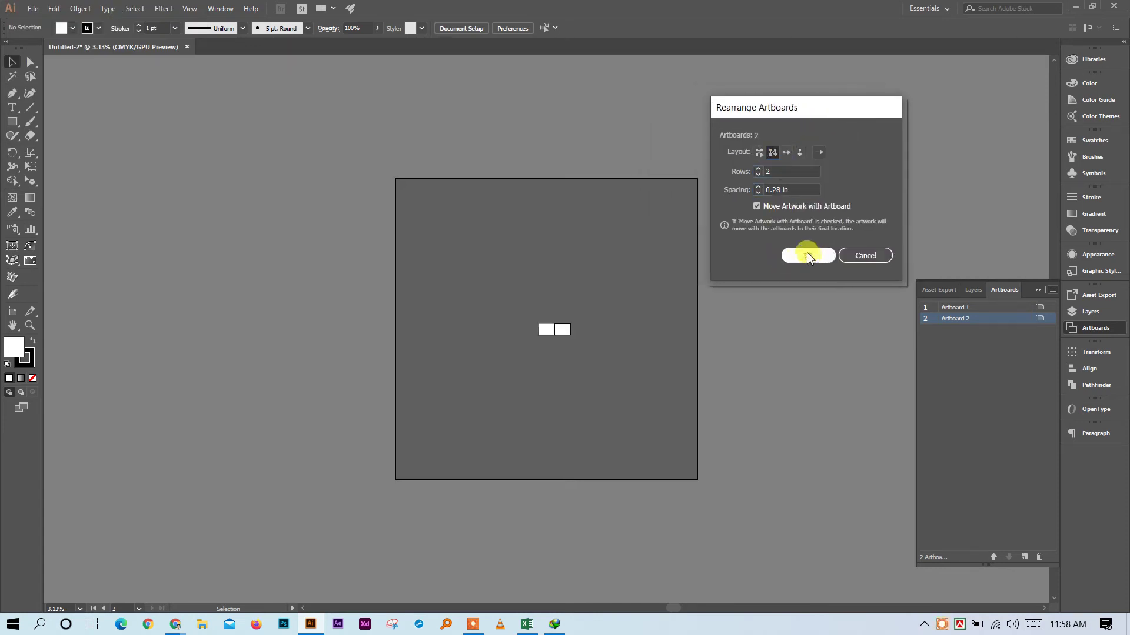
pyautogui.click(786, 152)
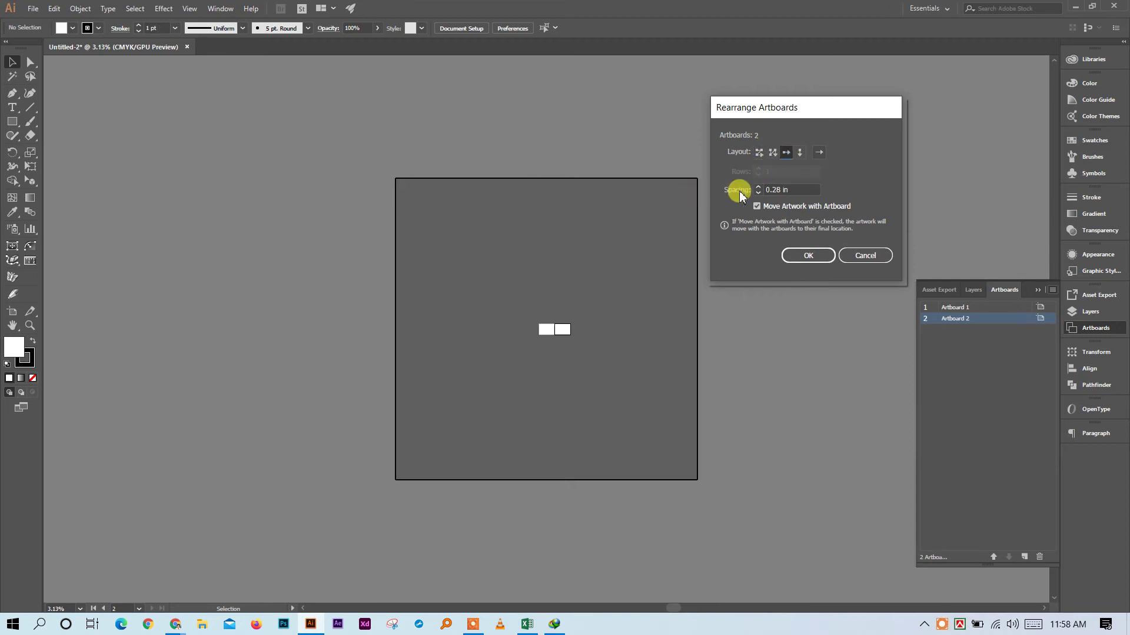
pyautogui.click(808, 256)
# Examine the two rearranged artboards at full view and against the whole canvas area
pyautogui.hotkey('ctrl', 'alt', '0')
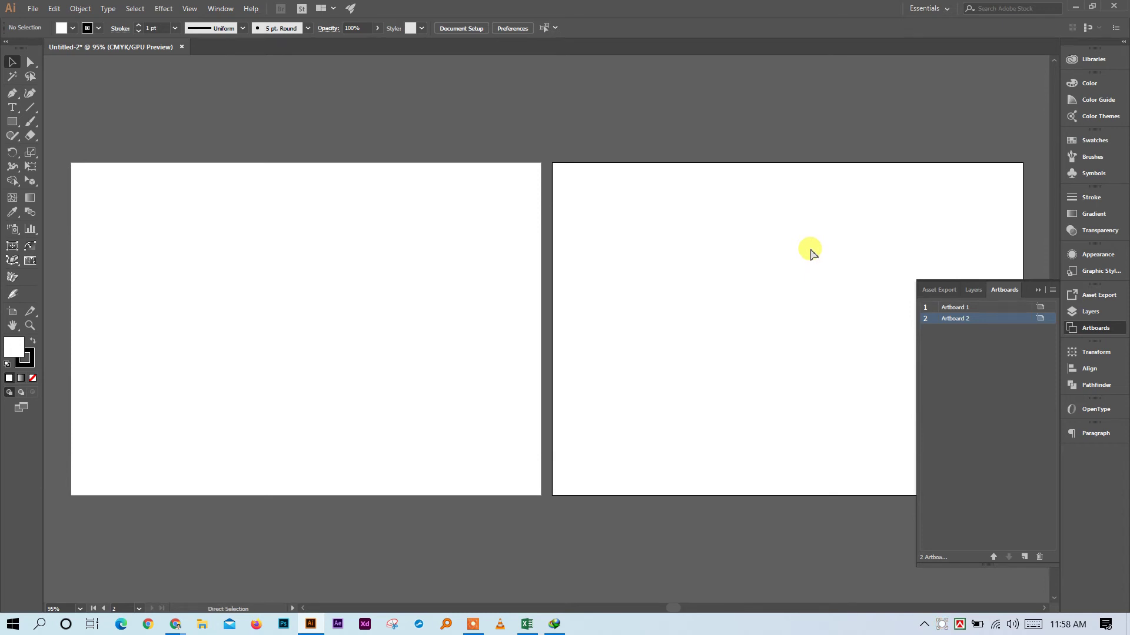
pyautogui.hotkey('ctrl', '0')
pyautogui.hotkey('ctrl', '-')
pyautogui.hotkey('ctrl', '-')
pyautogui.hotkey('ctrl', '-')
pyautogui.hotkey('ctrl', '-')
pyautogui.hotkey('ctrl', '-')
pyautogui.hotkey('ctrl', '-')
pyautogui.hotkey('ctrl', '-')
pyautogui.hotkey('ctrl', '-')
pyautogui.hotkey('ctrl', '-')
pyautogui.hotkey('ctrl', '-')
pyautogui.hotkey('ctrl', '-')
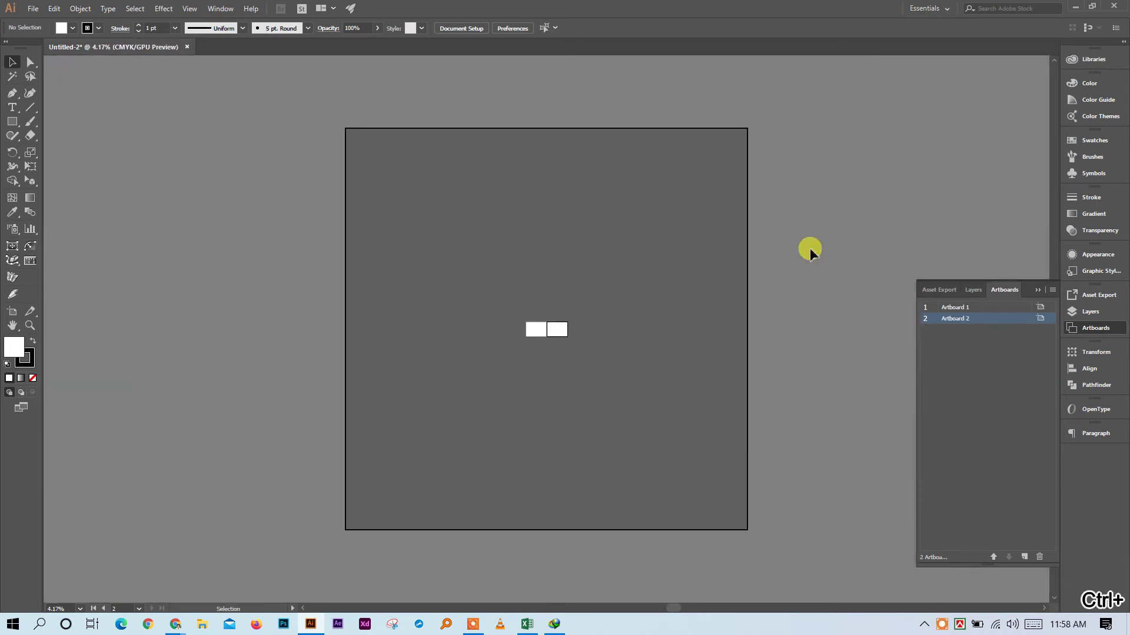
# Draw an 11.69 × 8.27 in rectangle covering the whole first artboard from corner to corner
pyautogui.click(555, 278)
pyautogui.click(539, 316)
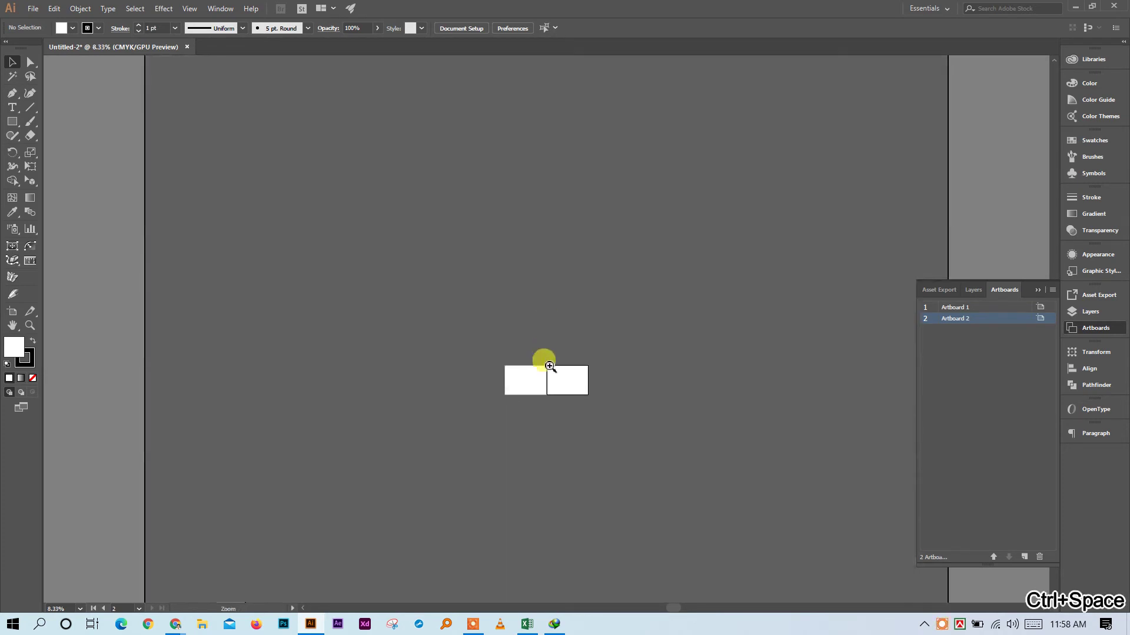
pyautogui.click(550, 366)
pyautogui.click(550, 366)
pyautogui.click(542, 360)
pyautogui.click(487, 245)
pyautogui.click(532, 347)
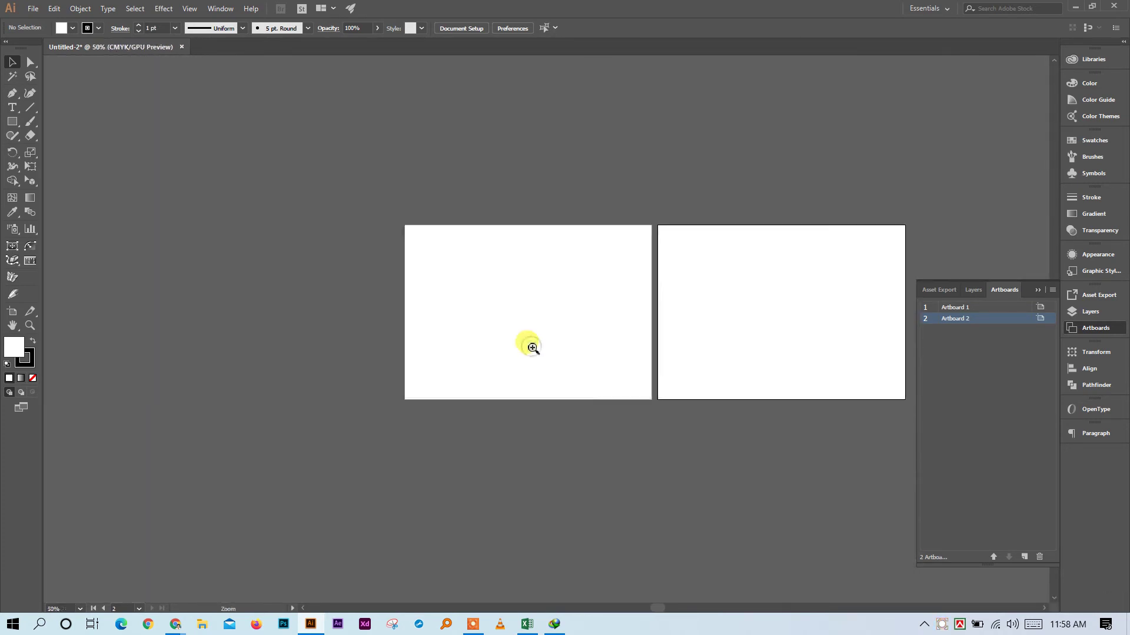
pyautogui.click(538, 323)
pyautogui.hotkey('ctrl', '0')
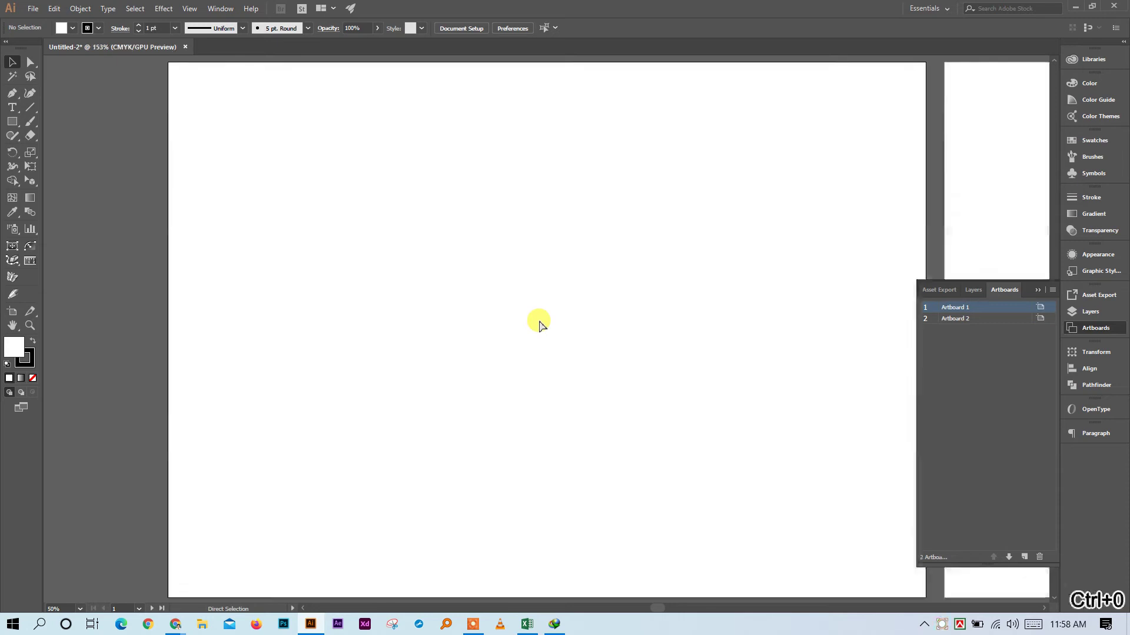
pyautogui.click(1030, 288)
pyautogui.hotkey('ctrl', '1')
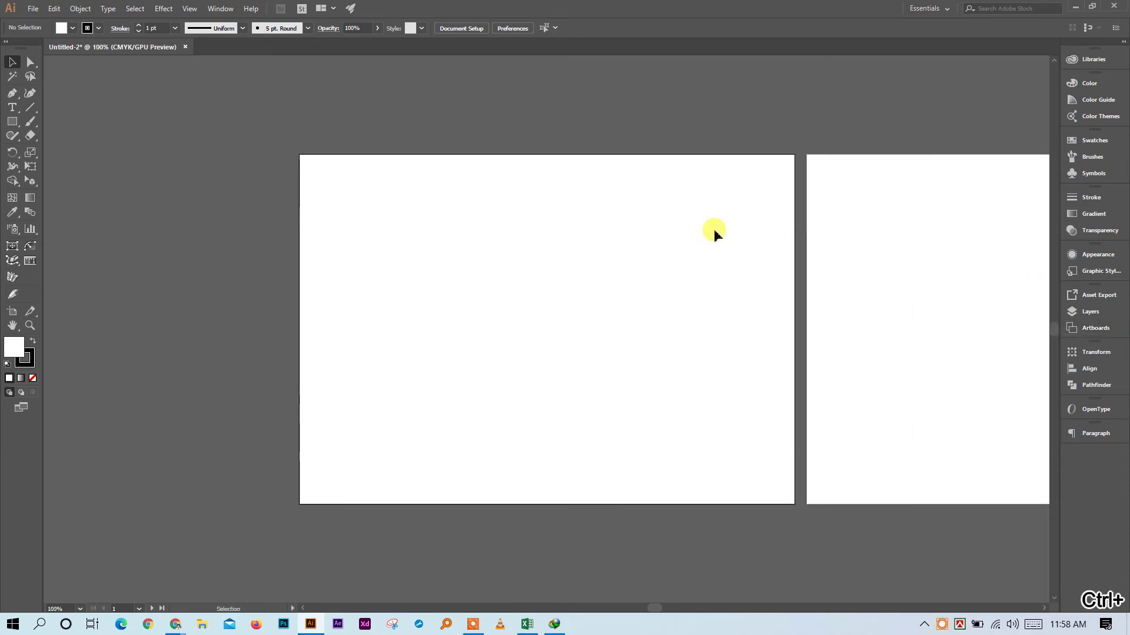
pyautogui.click(11, 123)
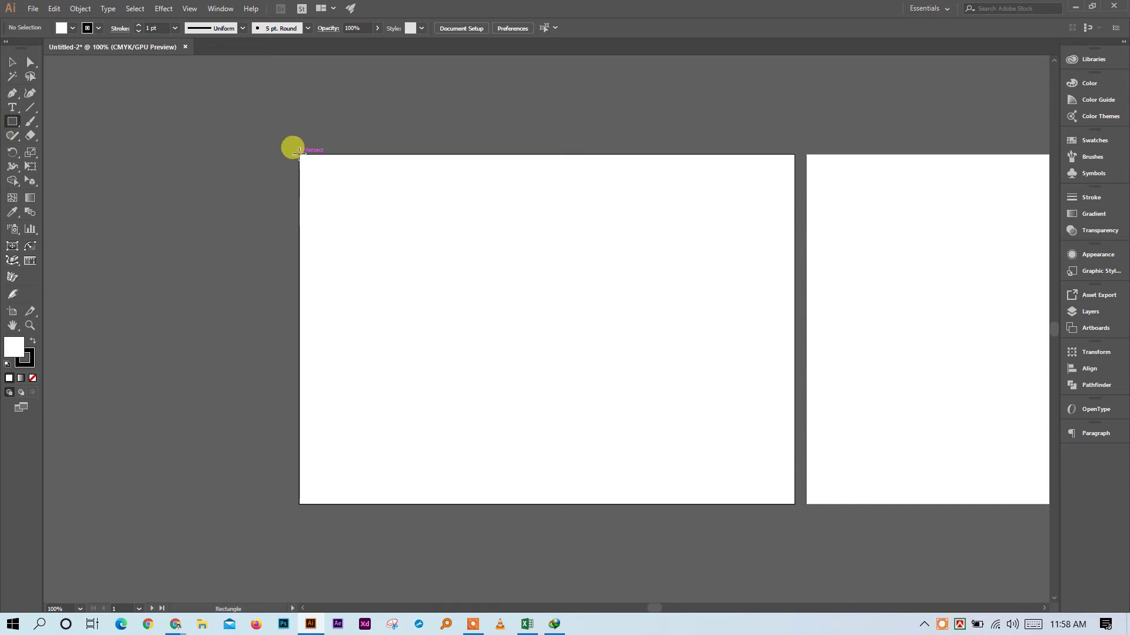
pyautogui.moveTo(299, 154); pyautogui.dragTo(795, 505)
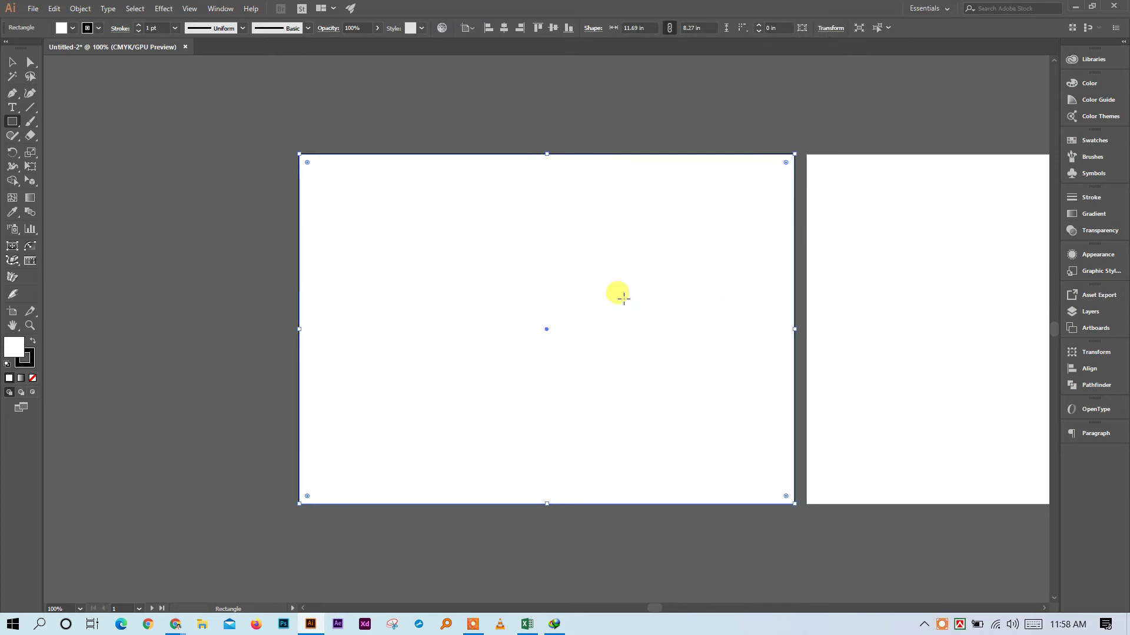
# Fill the artboard-sized rectangle with a pale tint of the cyan swatch chosen in the Color Picker
pyautogui.click(1092, 140)
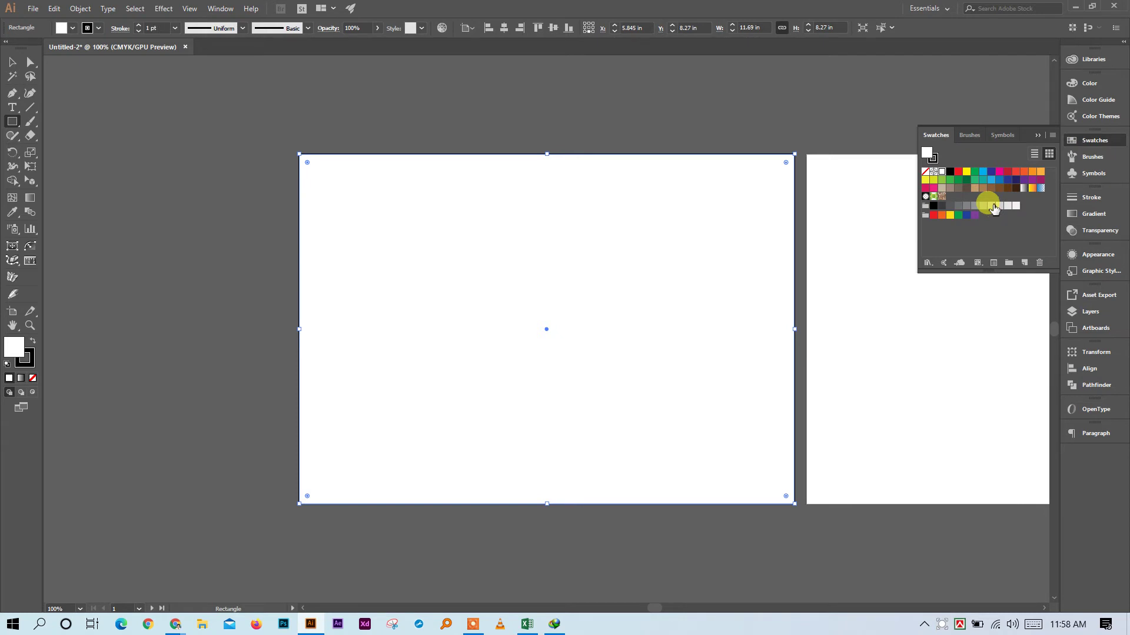
pyautogui.click(990, 206)
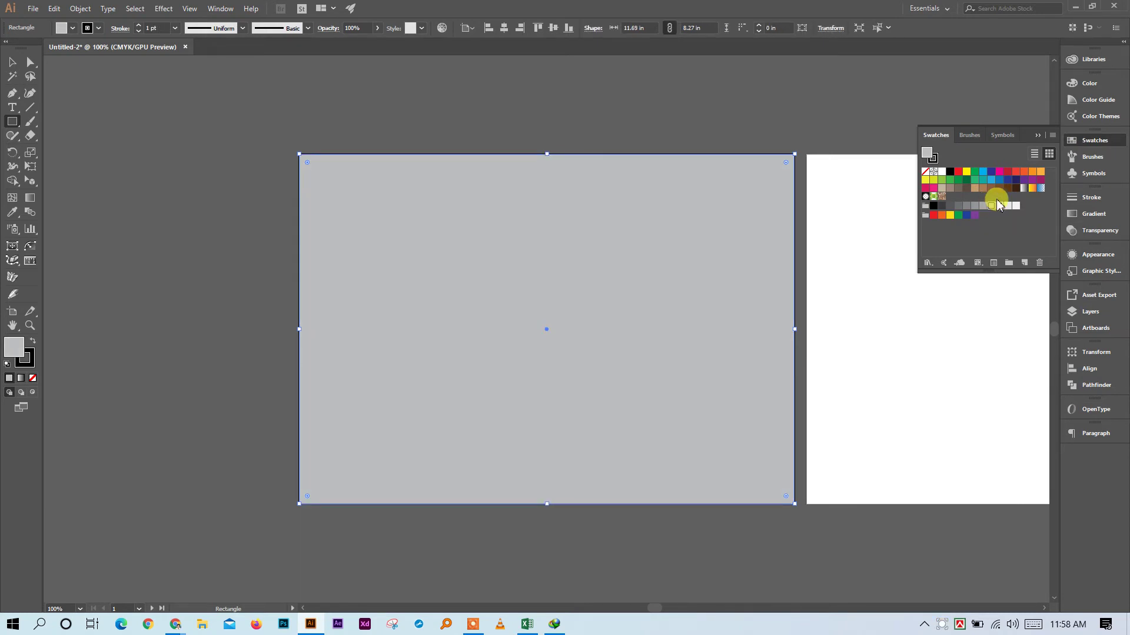
pyautogui.click(983, 171)
pyautogui.doubleClick(14, 347)
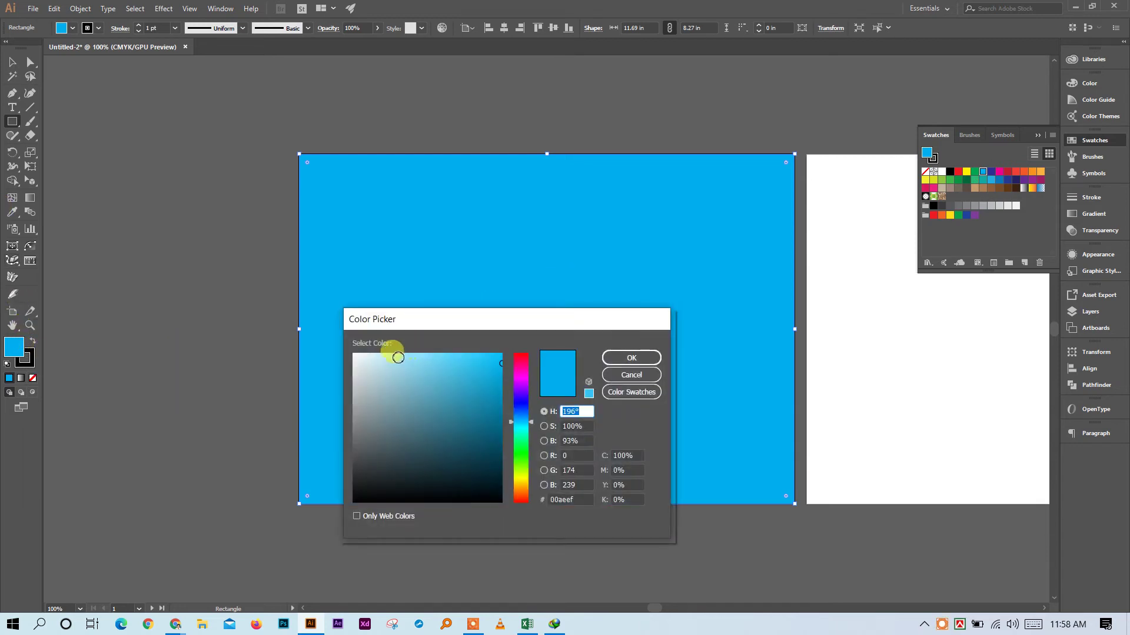
pyautogui.click(397, 355)
pyautogui.click(631, 358)
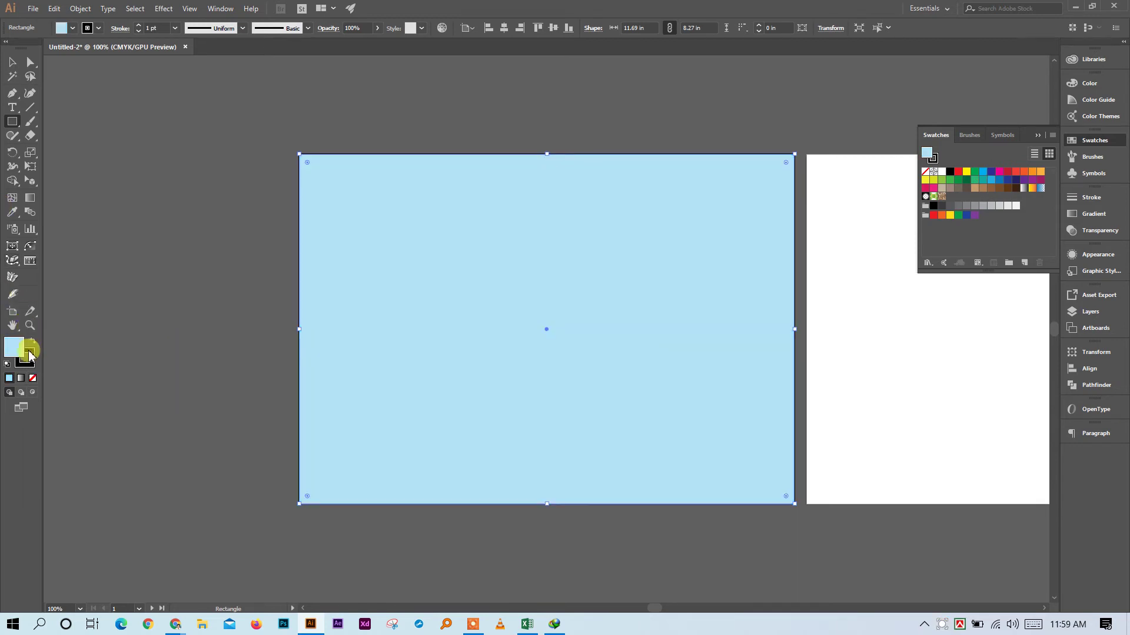
# Remove the stroke from the light blue rectangle and deselect it
pyautogui.click(34, 363)
pyautogui.click(32, 378)
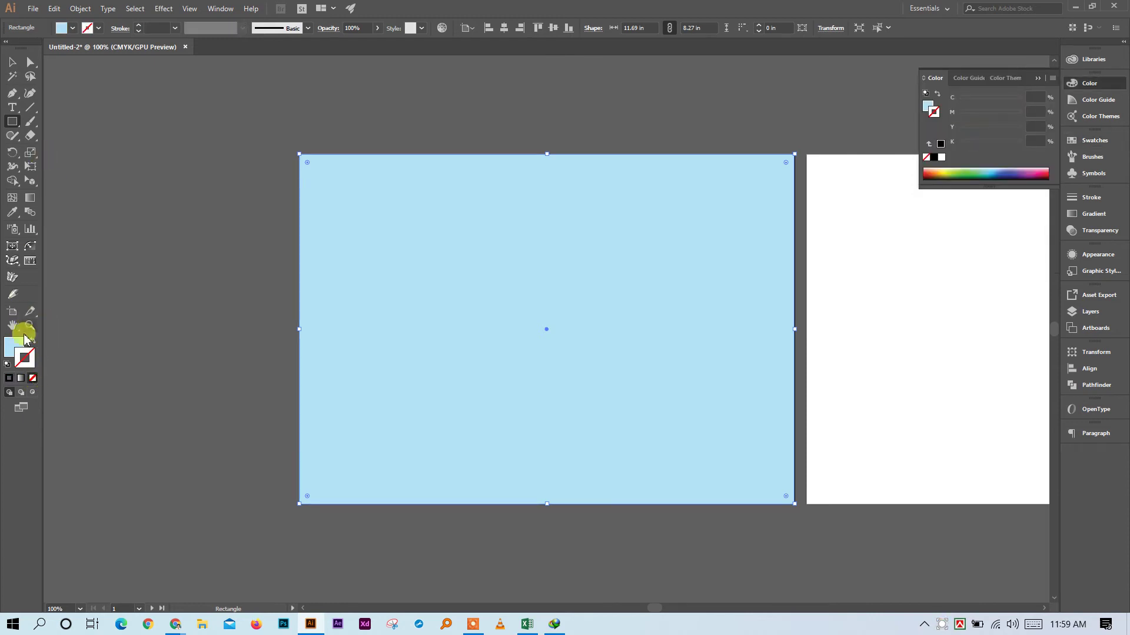
pyautogui.click(13, 63)
pyautogui.click(420, 85)
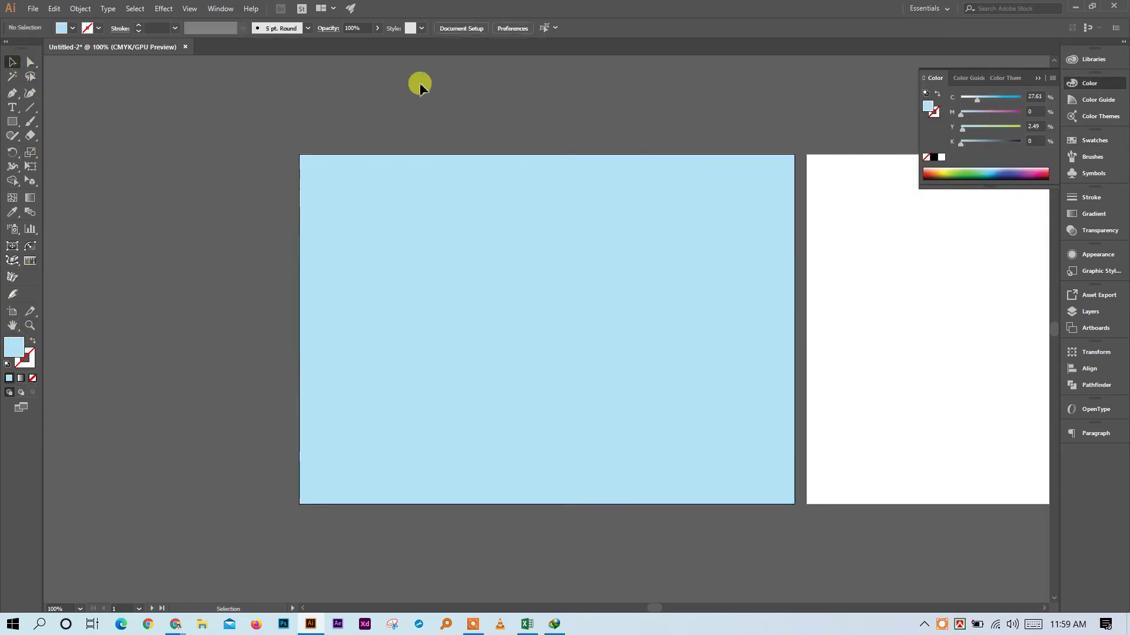
pyautogui.click(528, 263)
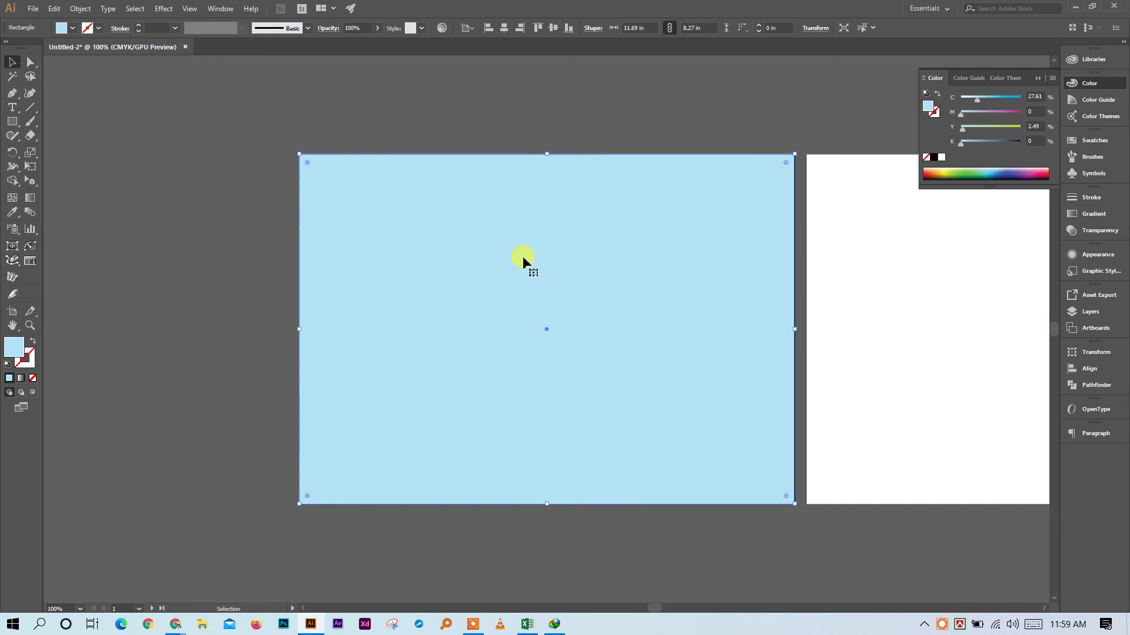
pyautogui.click(77, 9)
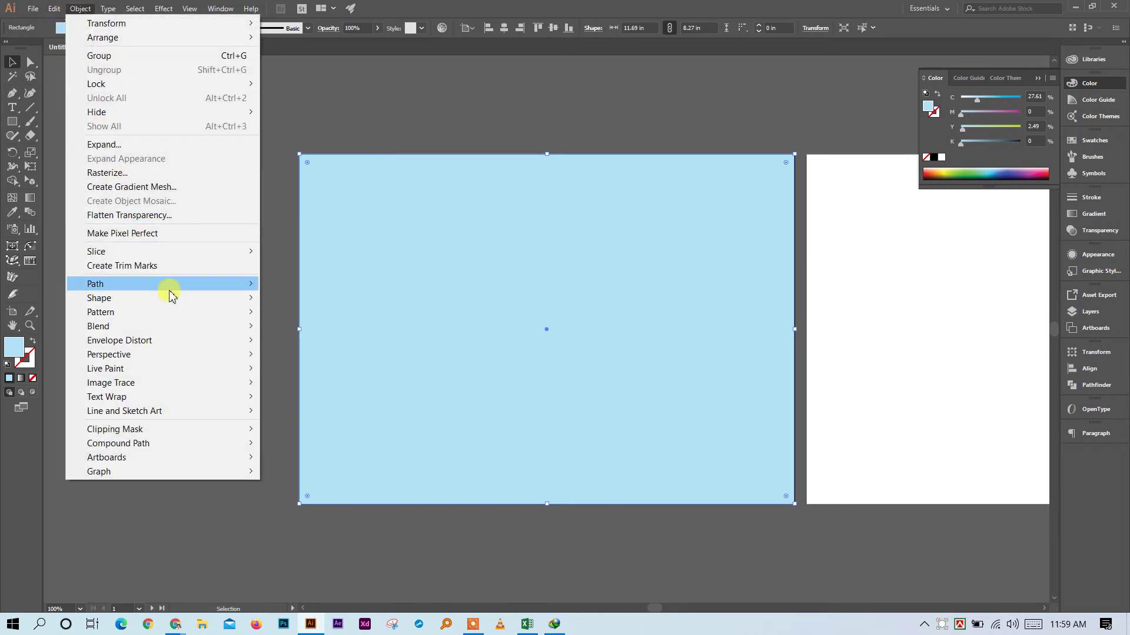
pyautogui.moveTo(169, 290)
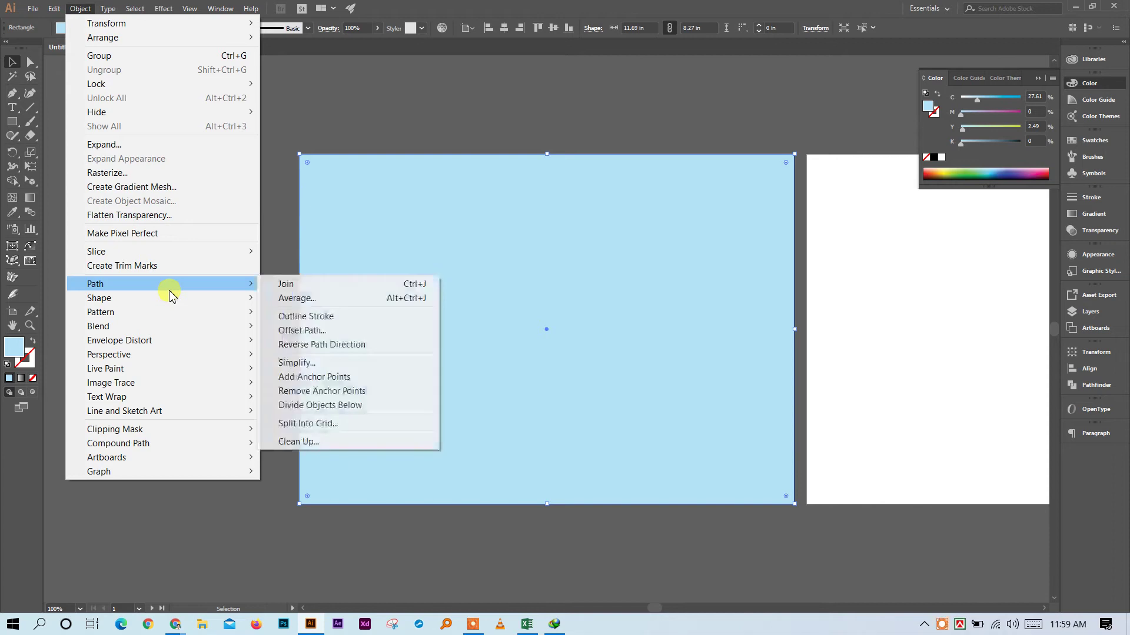
pyautogui.click(335, 333)
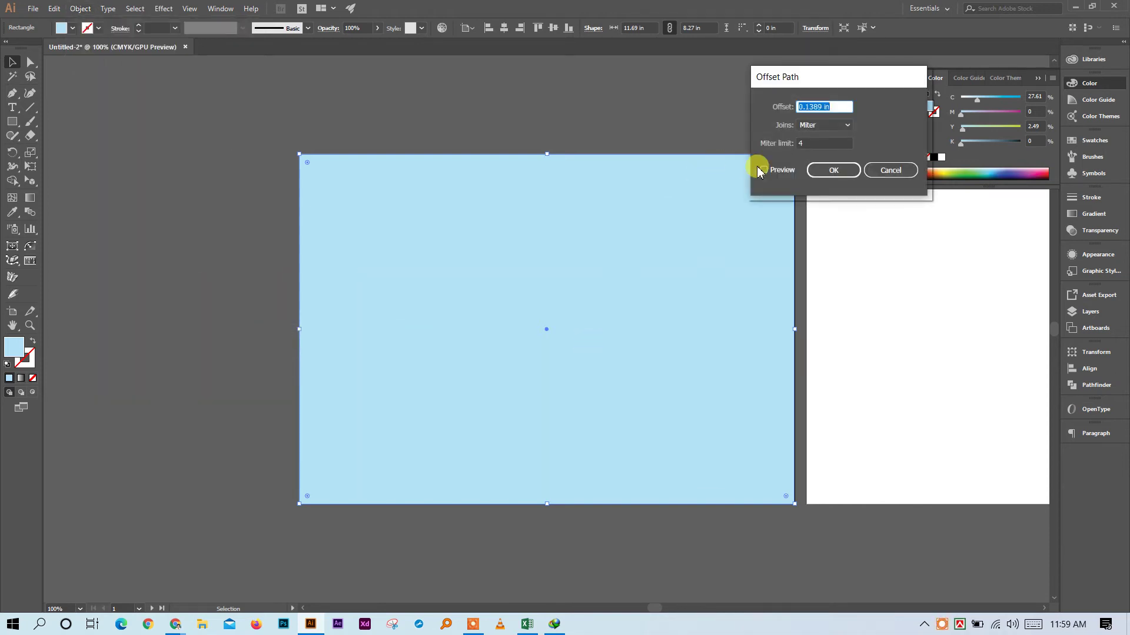
pyautogui.click(764, 170)
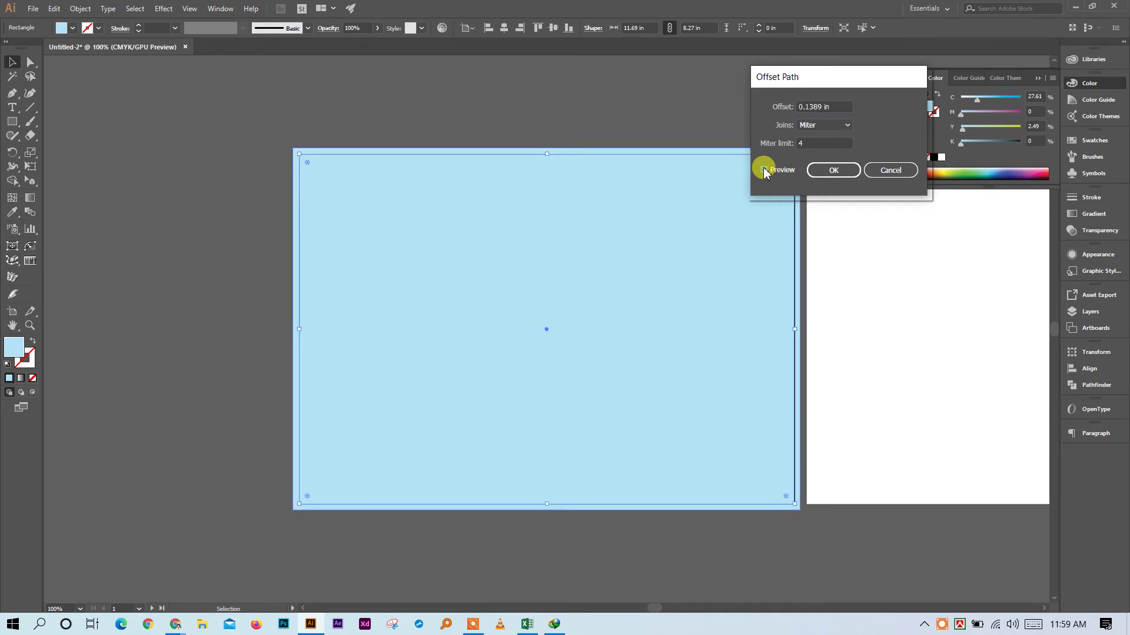
pyautogui.moveTo(833, 82); pyautogui.dragTo(132, 191)
pyautogui.click(189, 278)
pyautogui.click(409, 119)
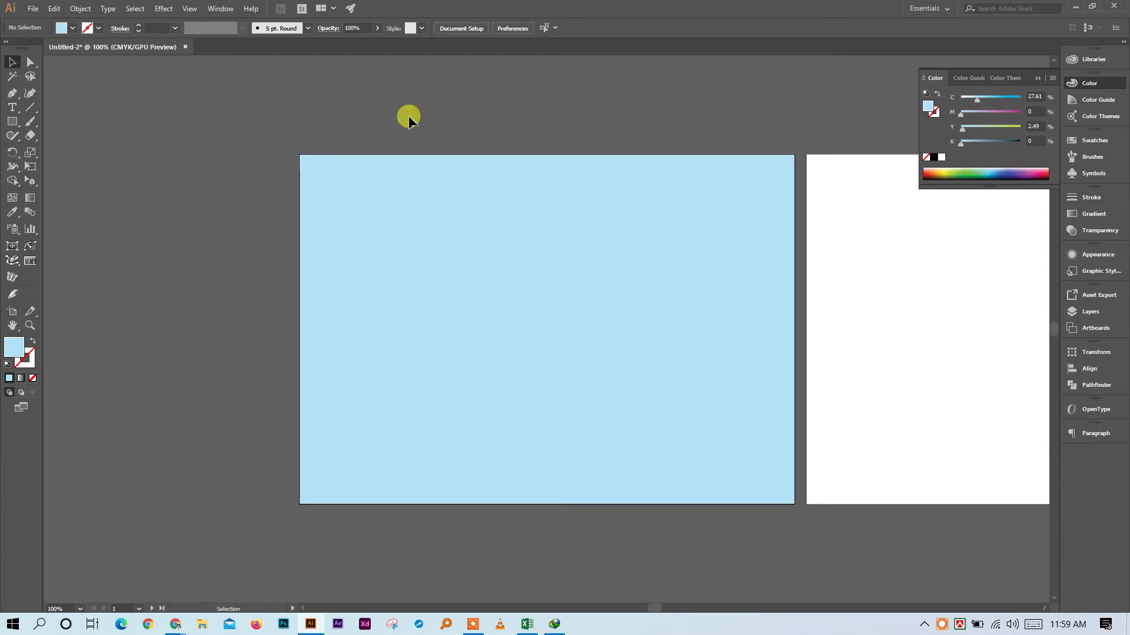
pyautogui.click(493, 339)
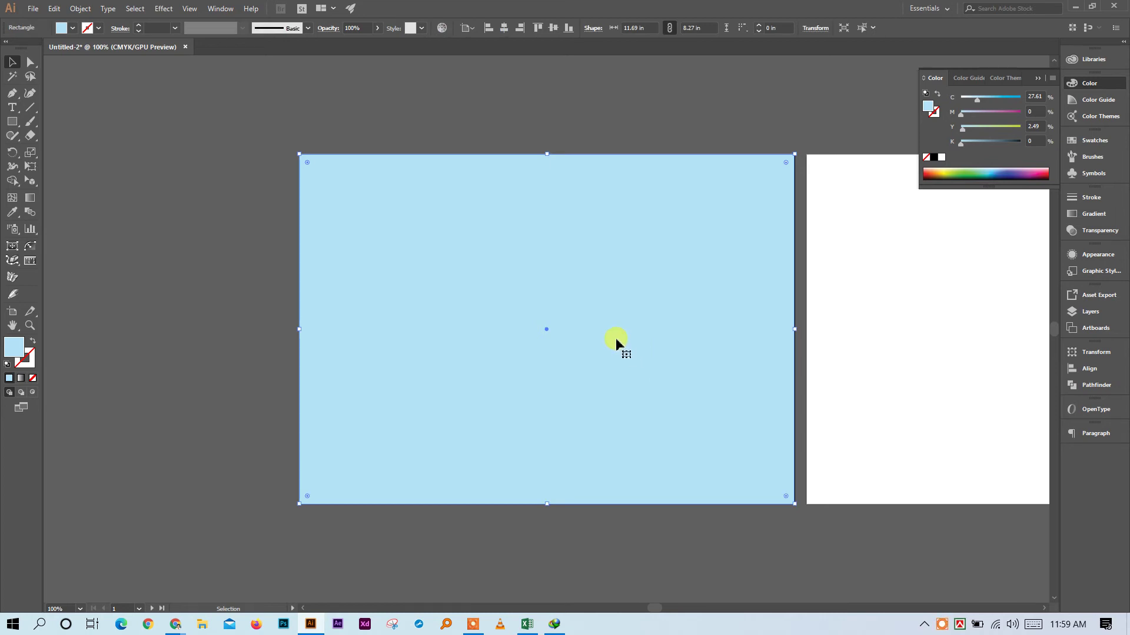
pyautogui.click(237, 272)
pyautogui.moveTo(233, 240); pyautogui.dragTo(792, 383)
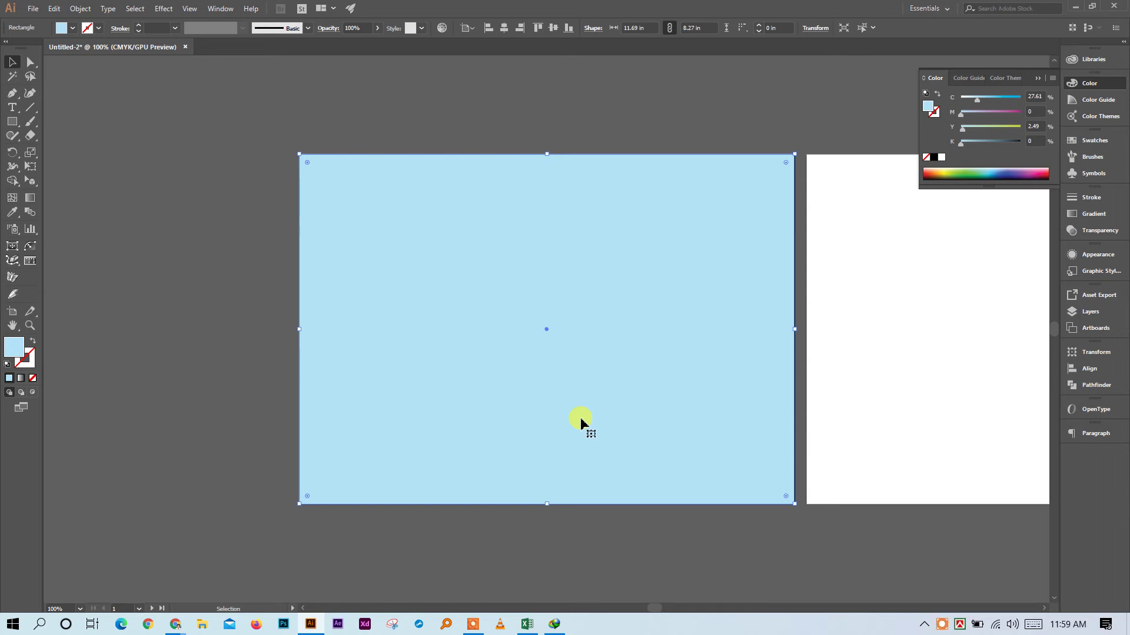
# Switch to the Book1 workbook in Excel, enter Pattern in cell D7 under Topics, and return to Illustrator
pyautogui.click(528, 625)
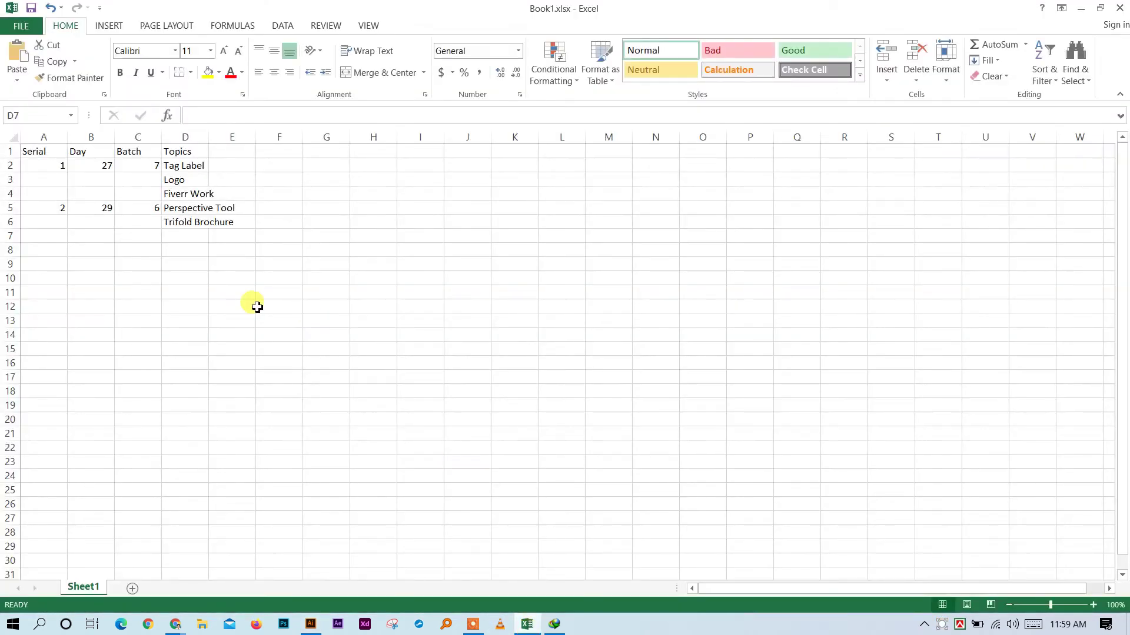
pyautogui.click(185, 234)
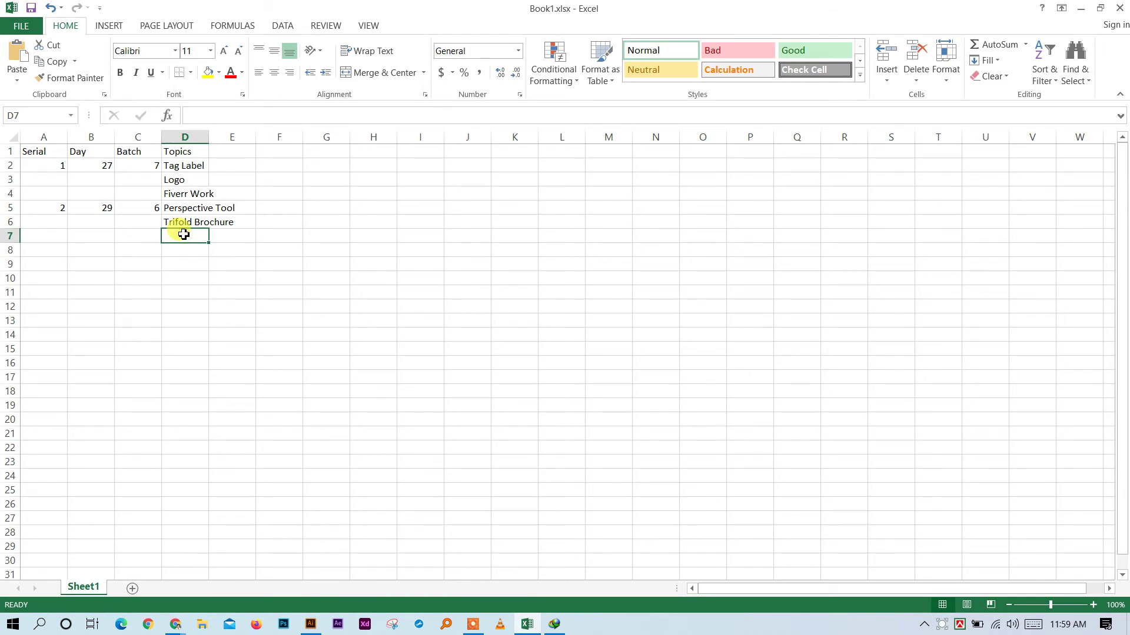
pyautogui.write('Pa')
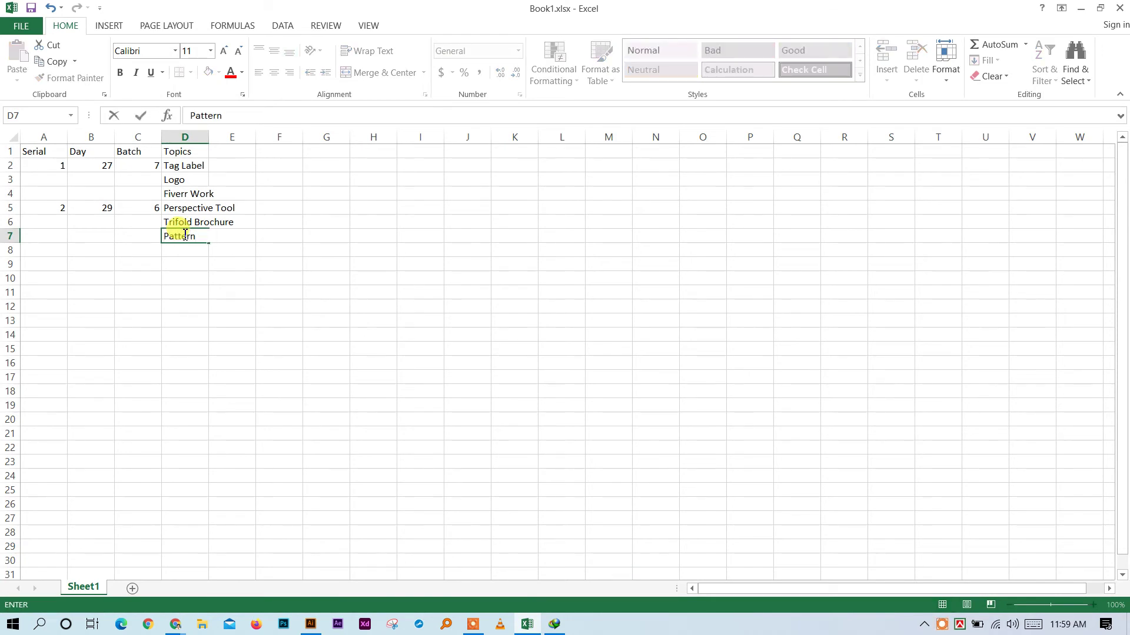
pyautogui.write('ttern')
pyautogui.press('Return')
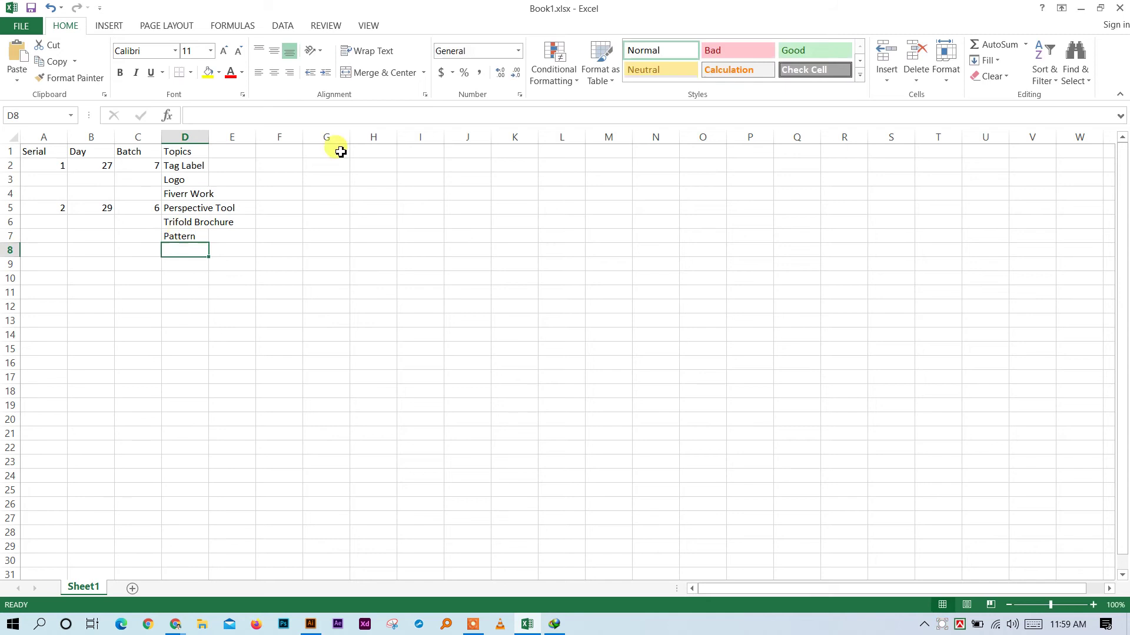
pyautogui.click(1083, 9)
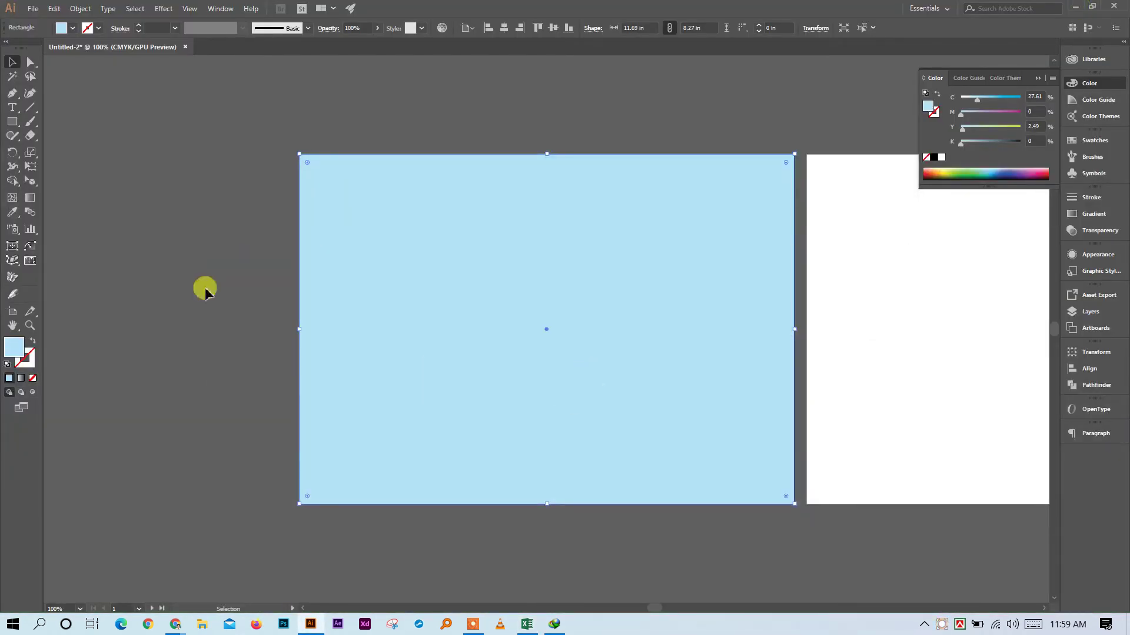
pyautogui.click(350, 310)
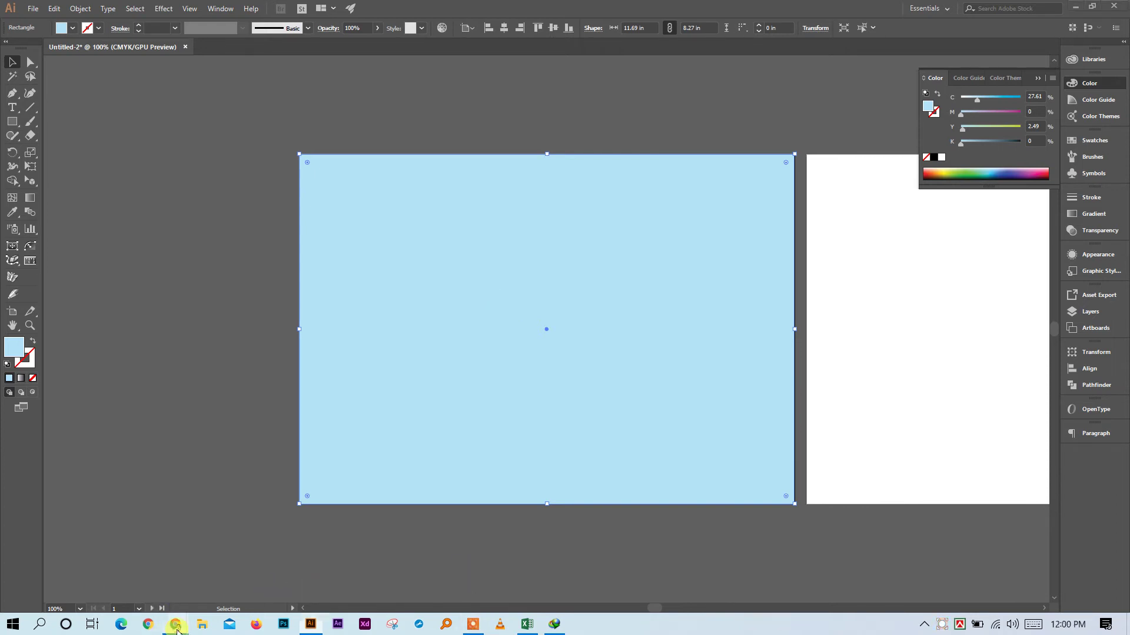
# Switch to the Google Meet call in Chrome and turn the microphone off and back on
pyautogui.click(175, 577)
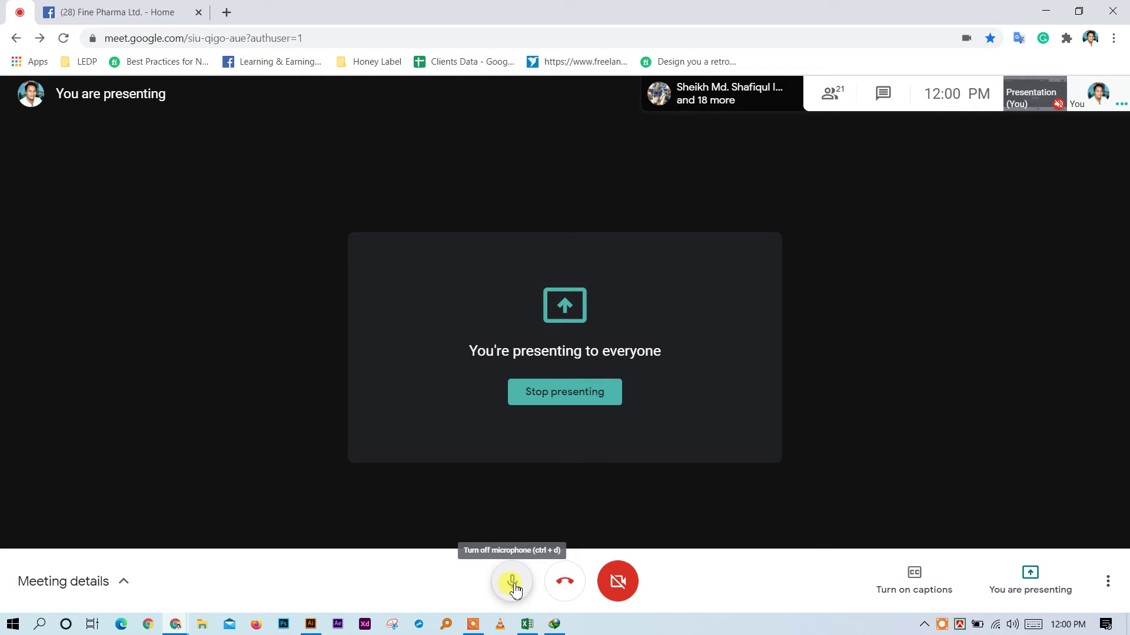
pyautogui.click(512, 583)
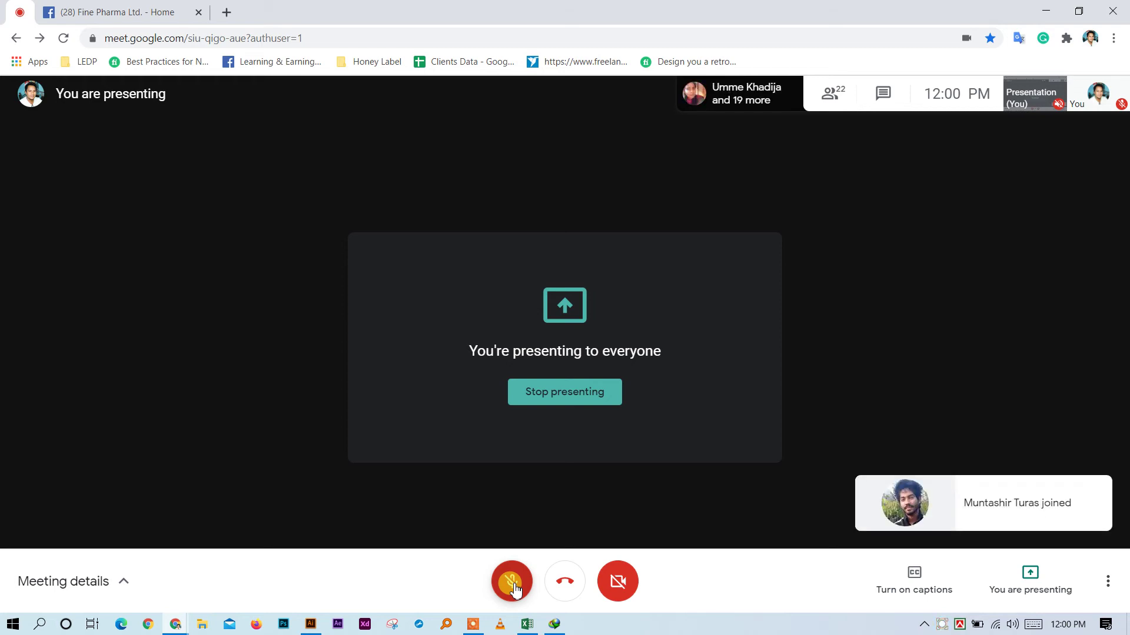
pyautogui.click(511, 583)
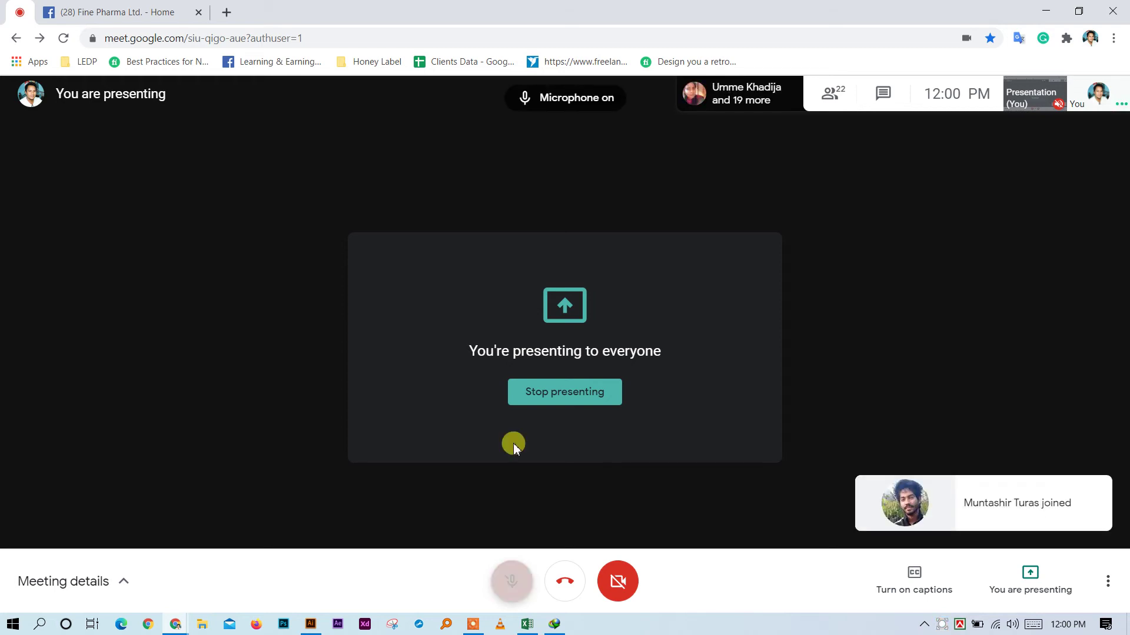
# Search Google for "trifold brochure" from the tab showing the Fine Pharma Ltd. Facebook page
pyautogui.click(166, 12)
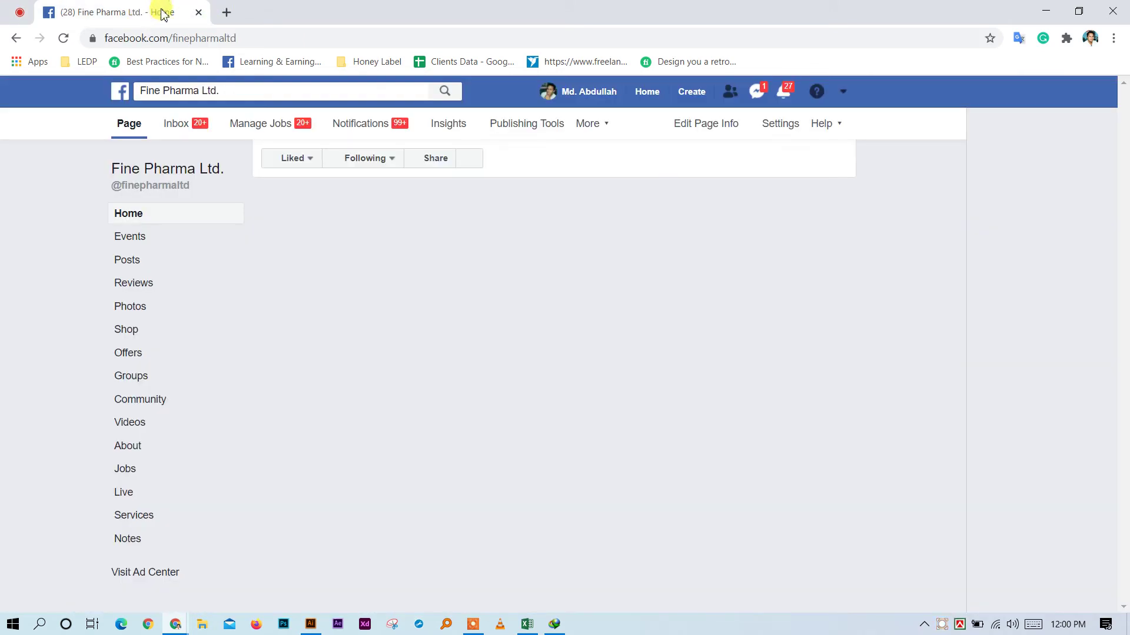
pyautogui.click(310, 39)
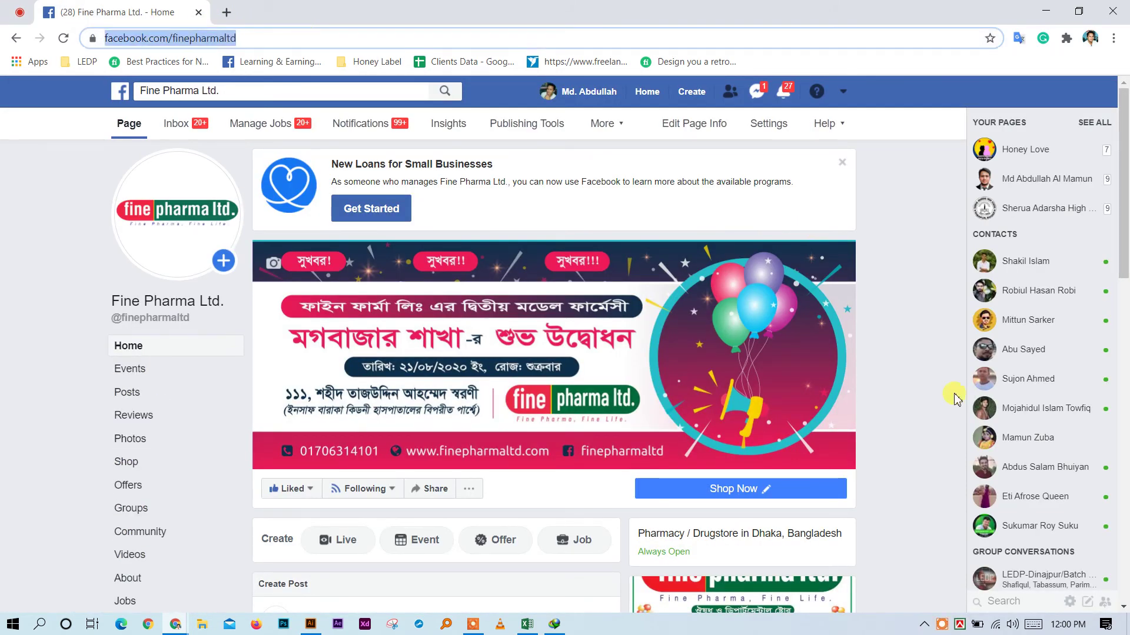
pyautogui.scroll(-8, 935, 398)
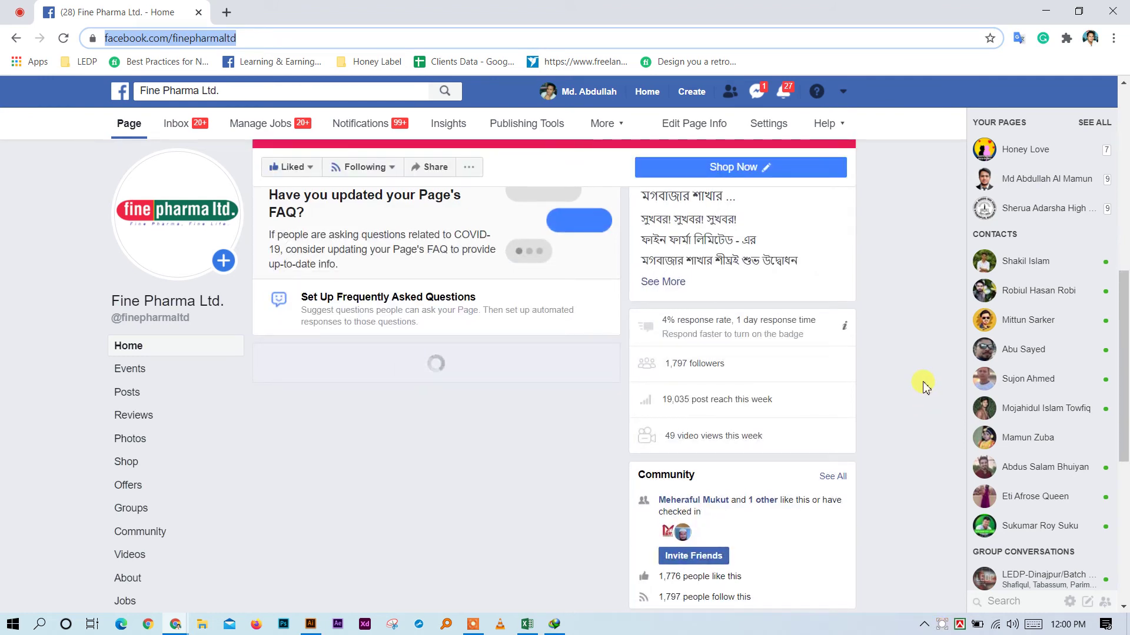
pyautogui.scroll(-7, 922, 384)
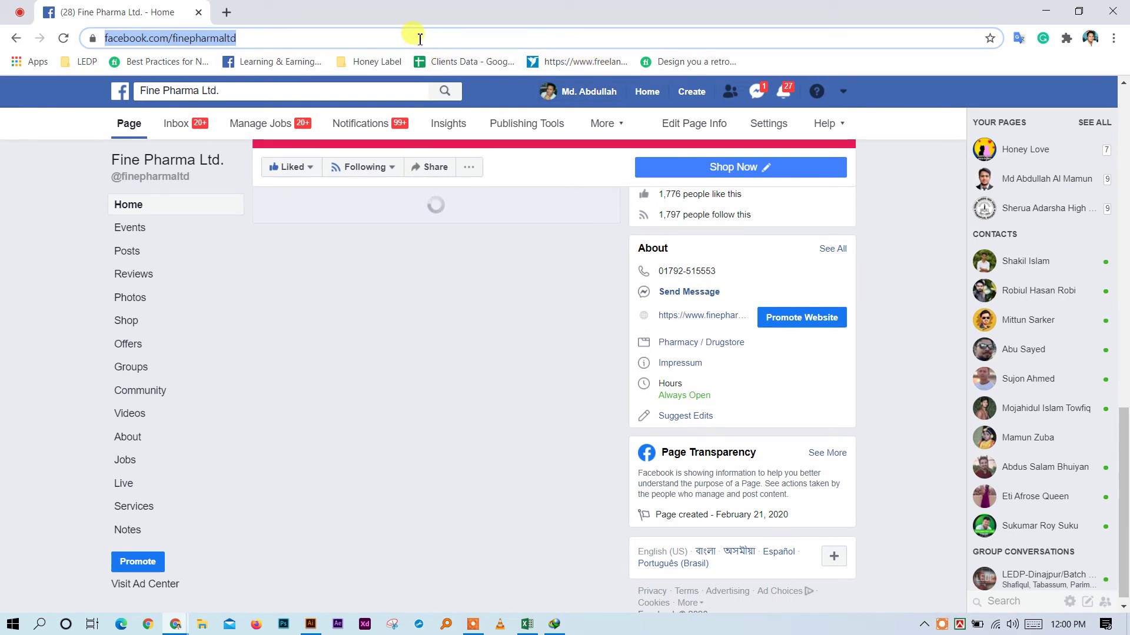
pyautogui.write('trifold')
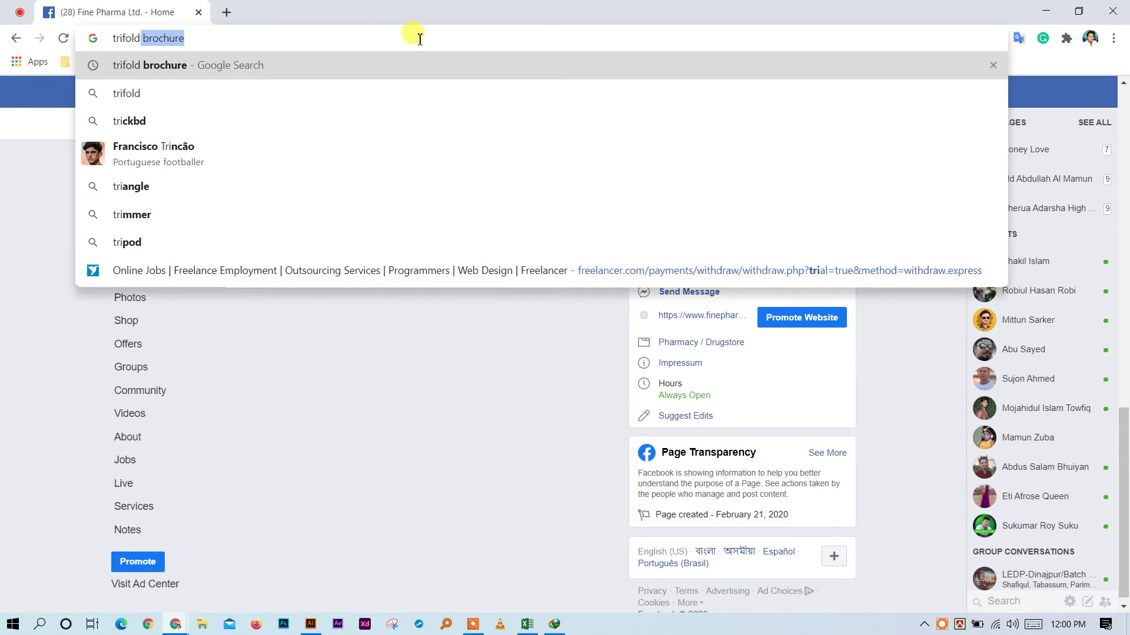
pyautogui.write(' brochure')
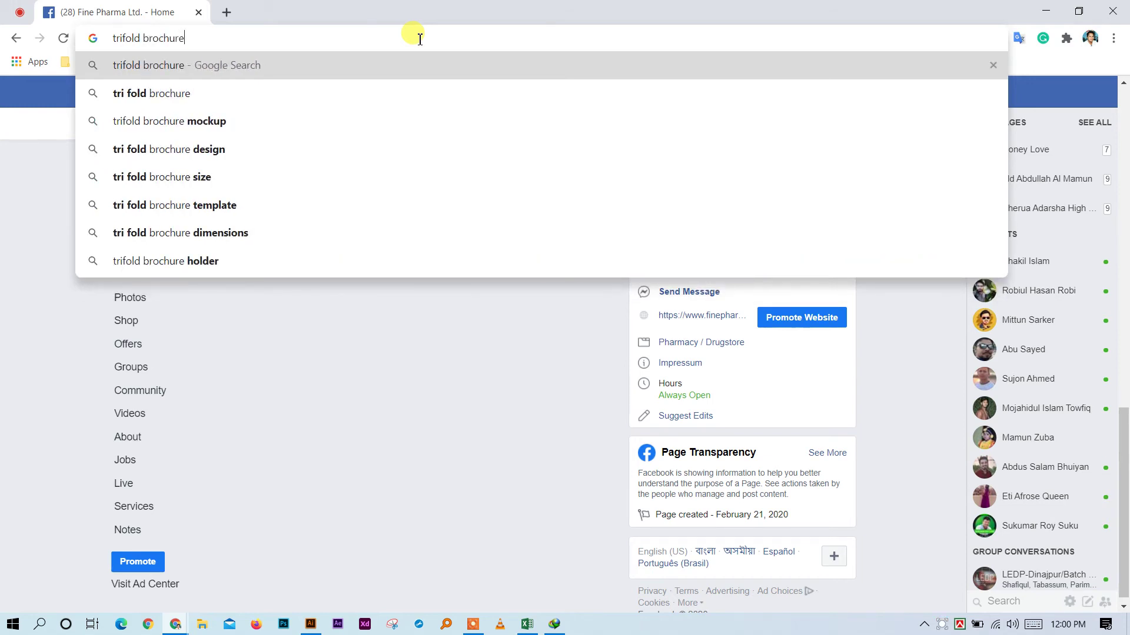
pyautogui.press('Return')
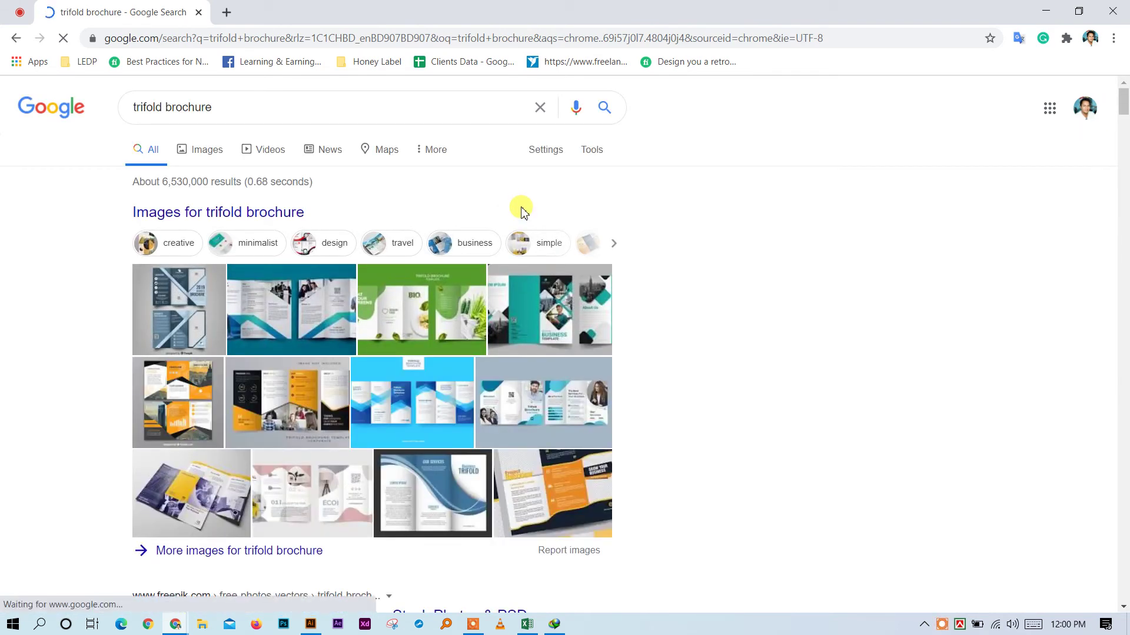
# Browse the trifold brochure image results, previewing the green organic food template and the red and black YouTube tutorial design
pyautogui.click(425, 298)
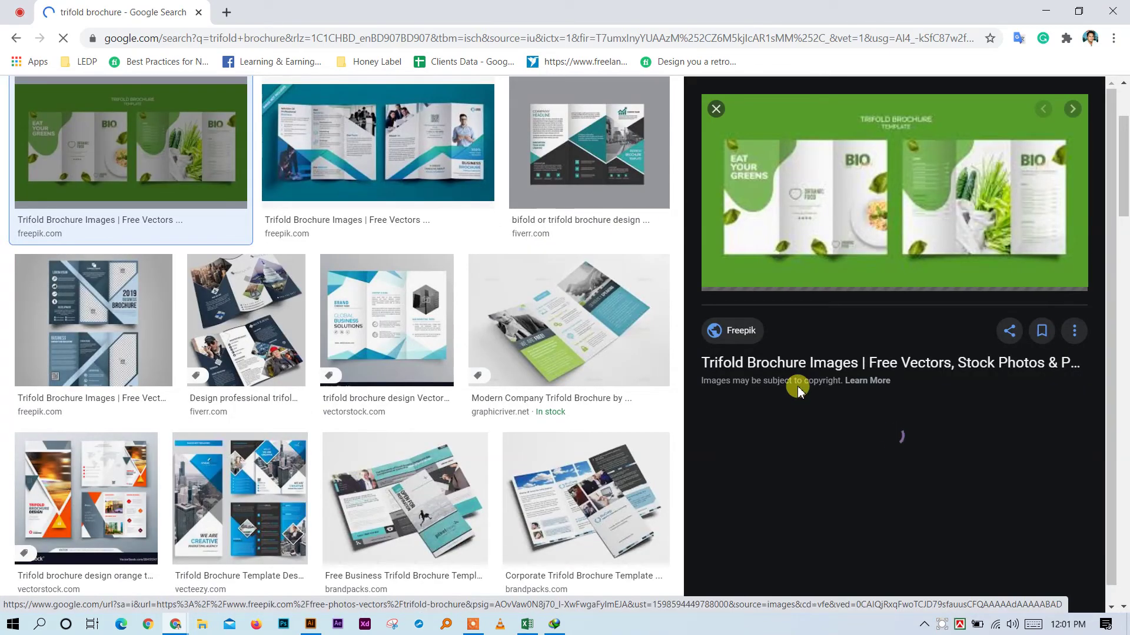
pyautogui.scroll(-1, 312, 347)
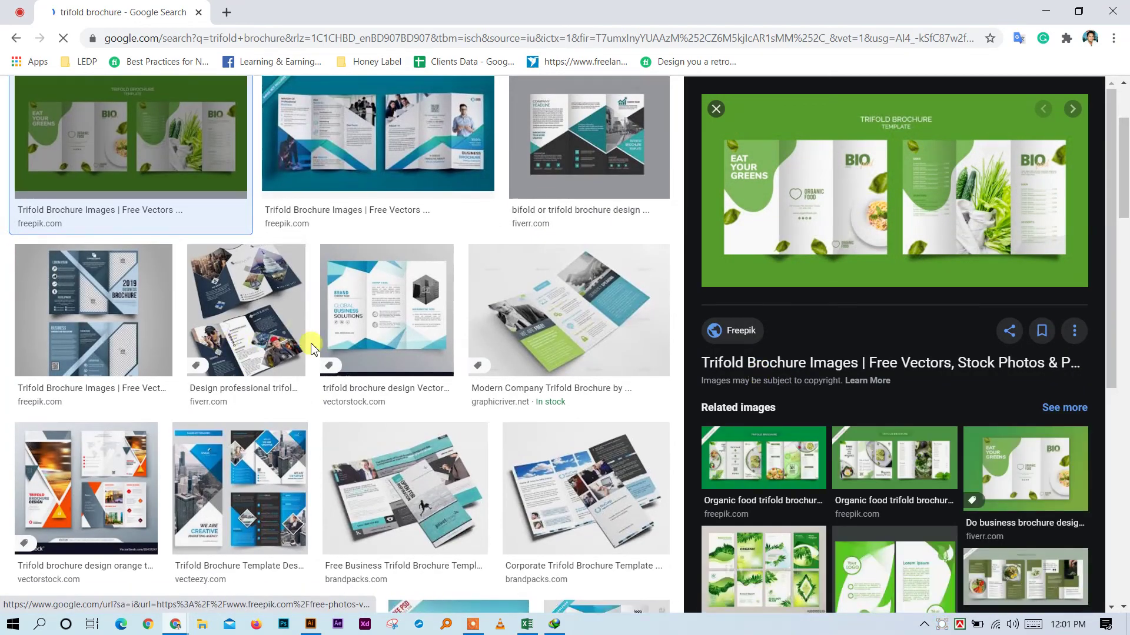
pyautogui.scroll(-12, 311, 347)
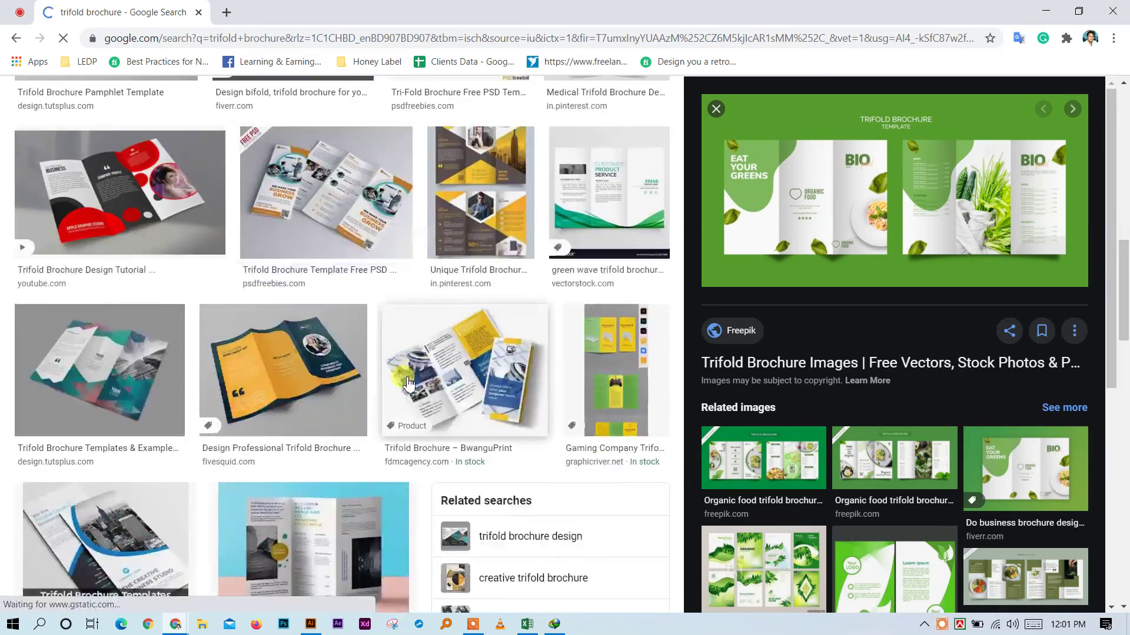
pyautogui.scroll(-1, 404, 380)
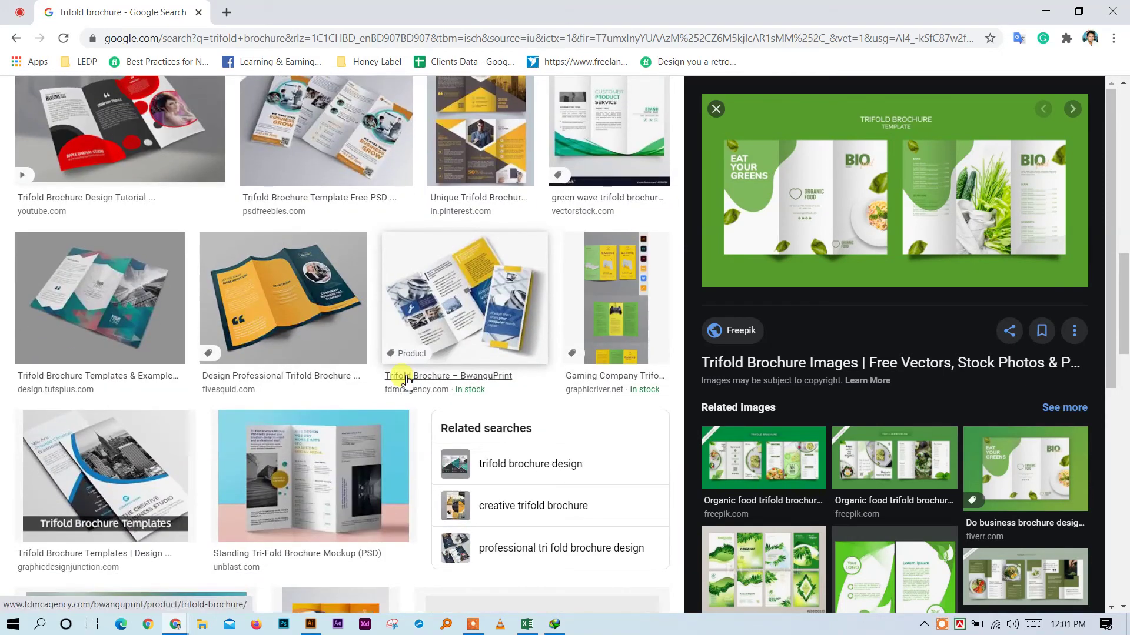
pyautogui.scroll(4, 283, 353)
pyautogui.click(157, 332)
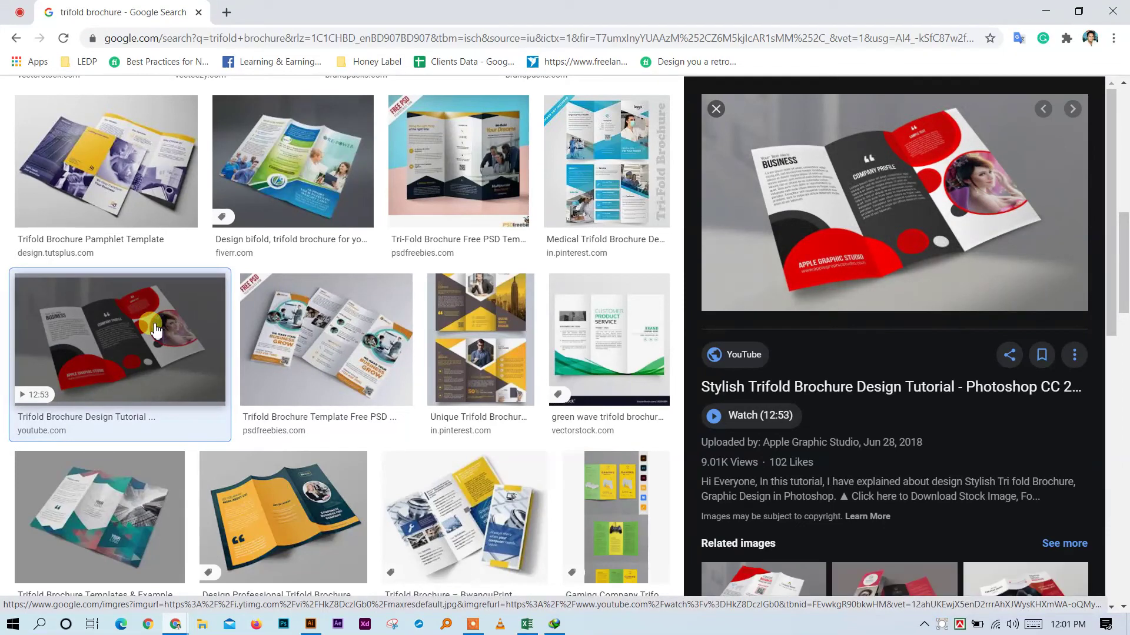
pyautogui.scroll(-6, 918, 480)
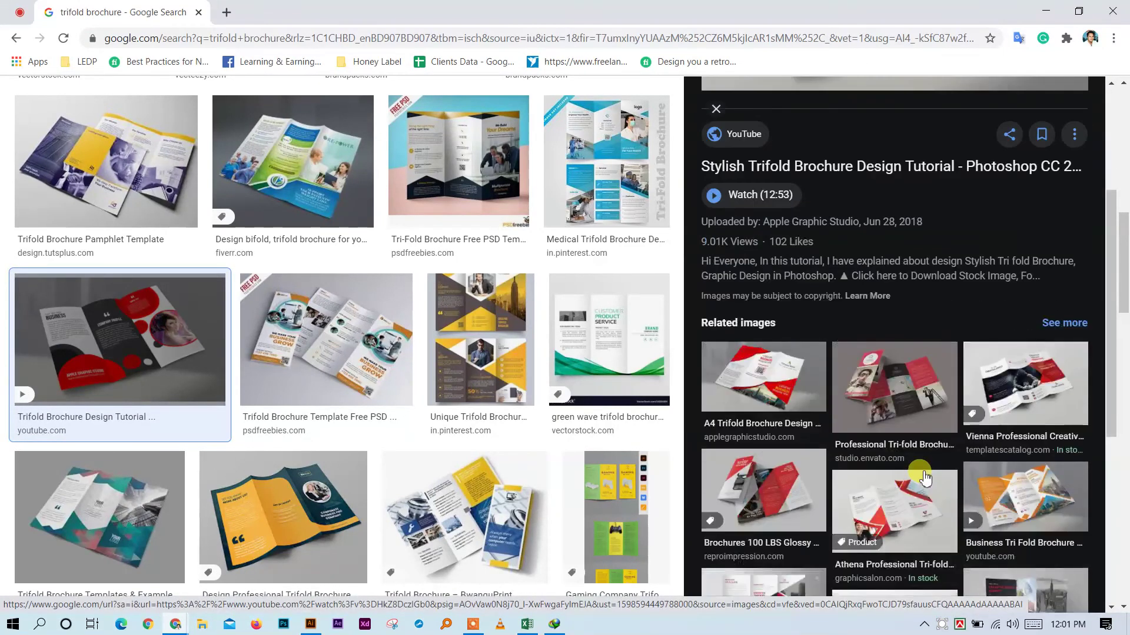
pyautogui.scroll(10, 294, 282)
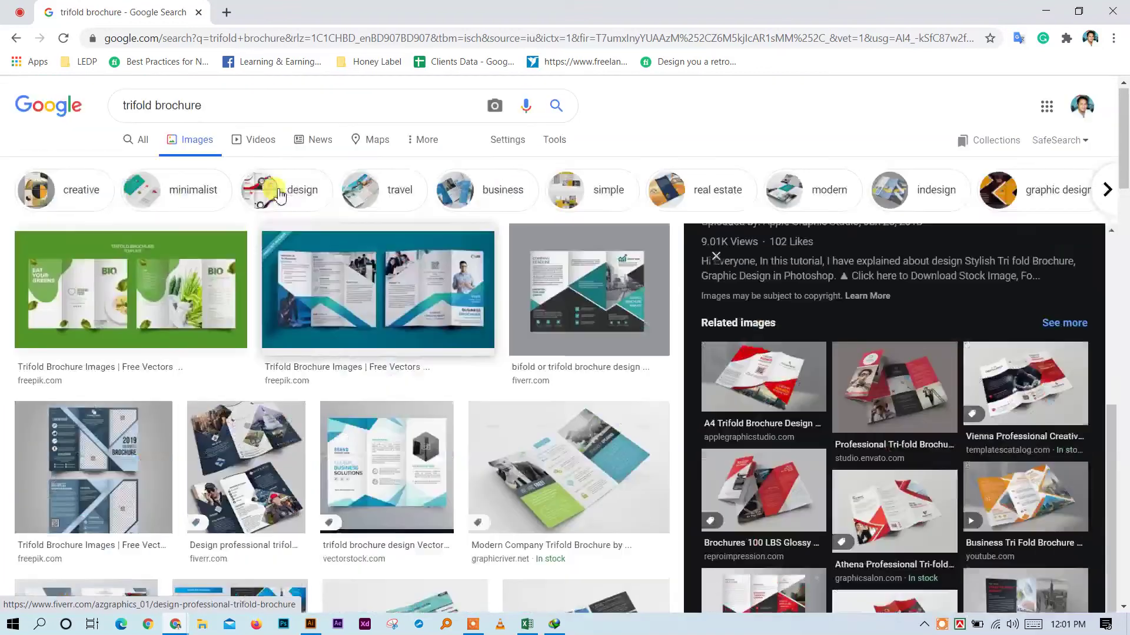
# Rerun the image search and change its query to "3 fold brochure"
pyautogui.click(230, 107)
pyautogui.press('Return')
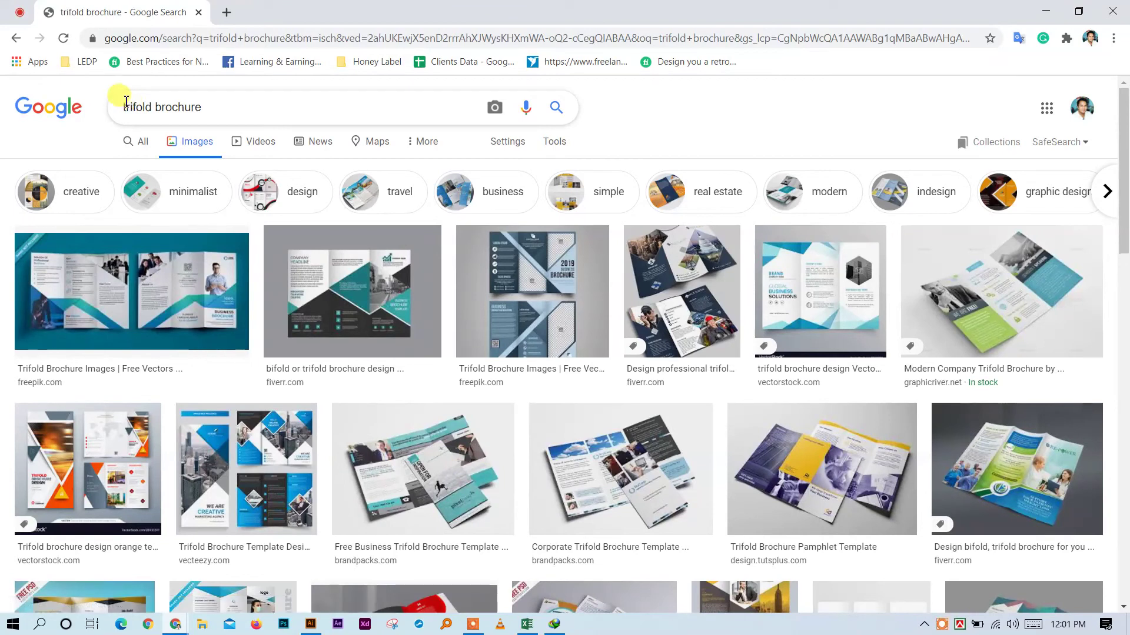
pyautogui.moveTo(135, 108); pyautogui.dragTo(120, 108)
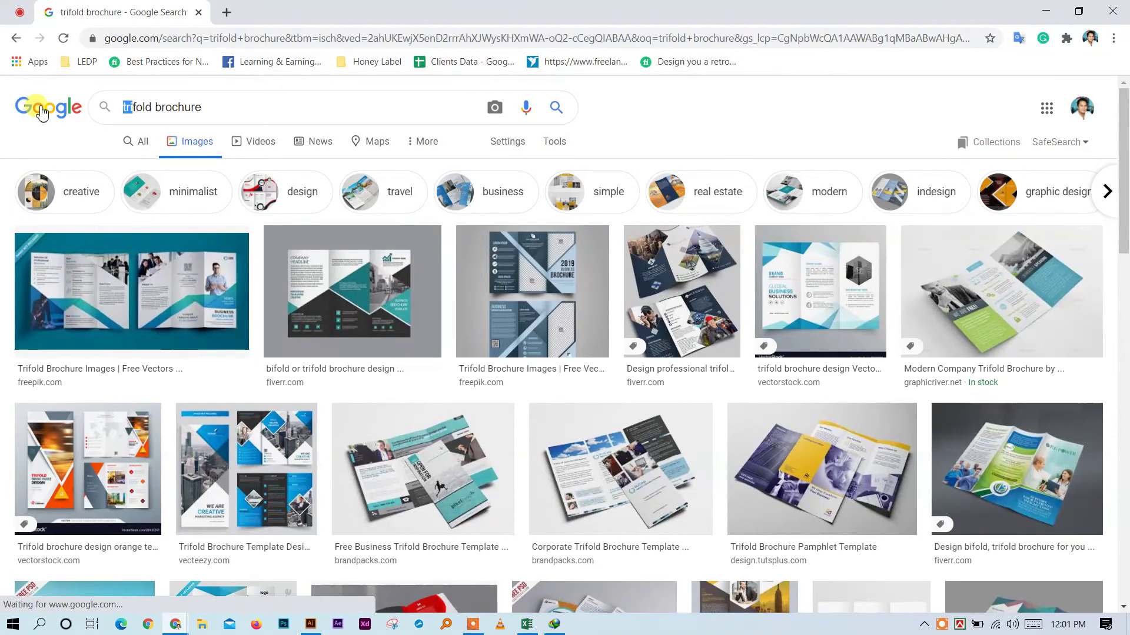
pyautogui.press('BackSpace')
pyautogui.write('3')
pyautogui.press('Return')
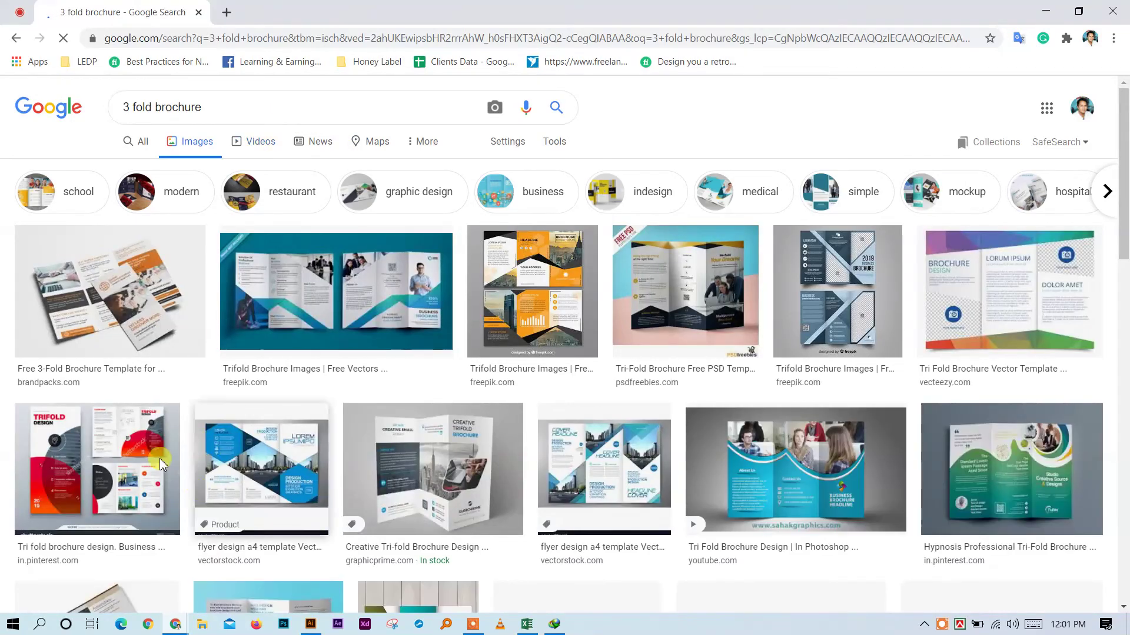
# Preview the red Trifold Design brochure result from Pinterest and look over its related images
pyautogui.click(121, 465)
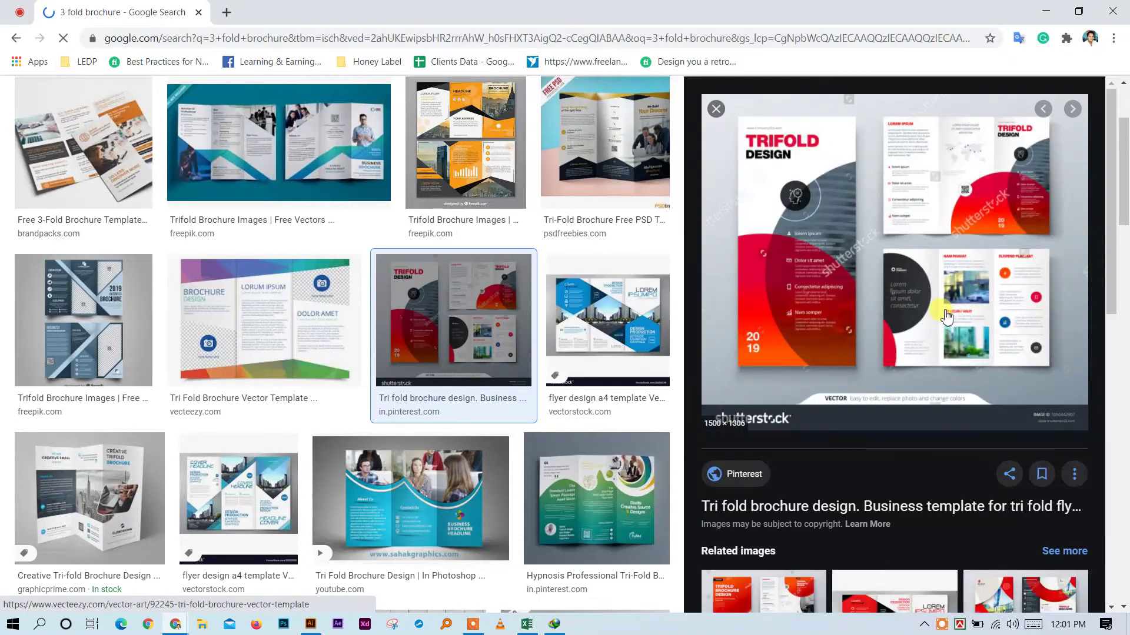
pyautogui.scroll(-3, 947, 317)
pyautogui.scroll(3, 942, 320)
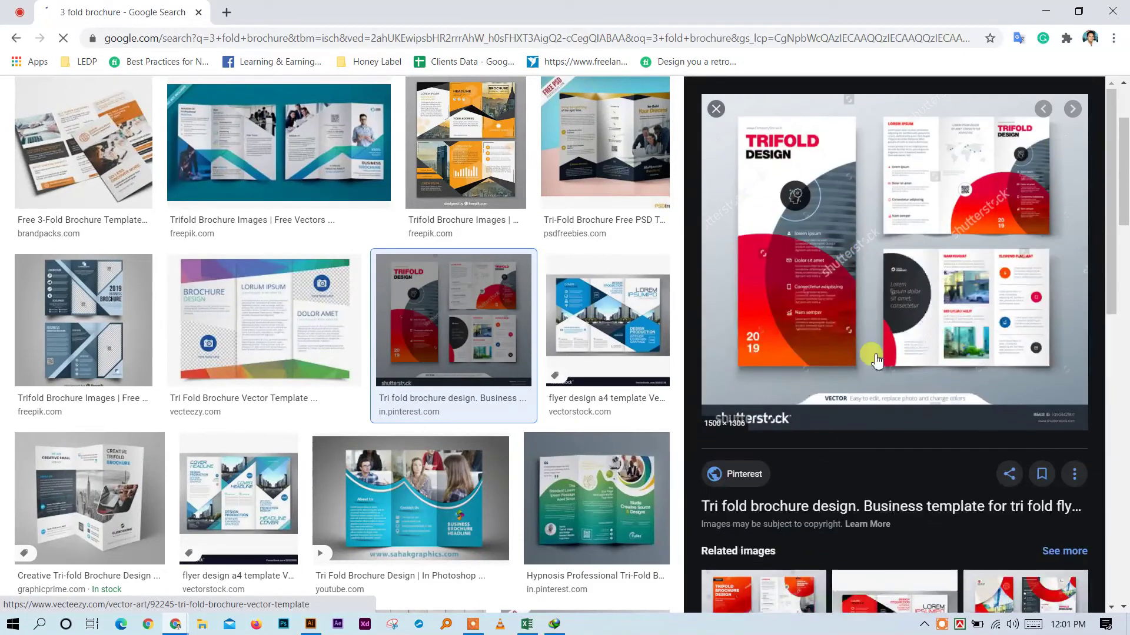
pyautogui.rightClick(810, 516)
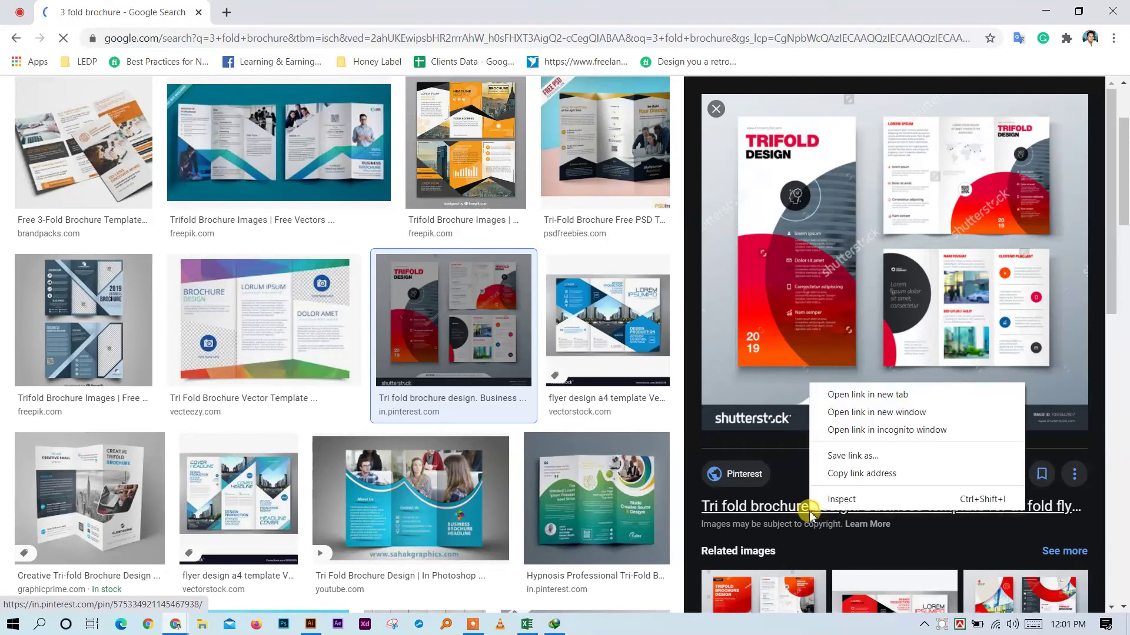
pyautogui.click(874, 392)
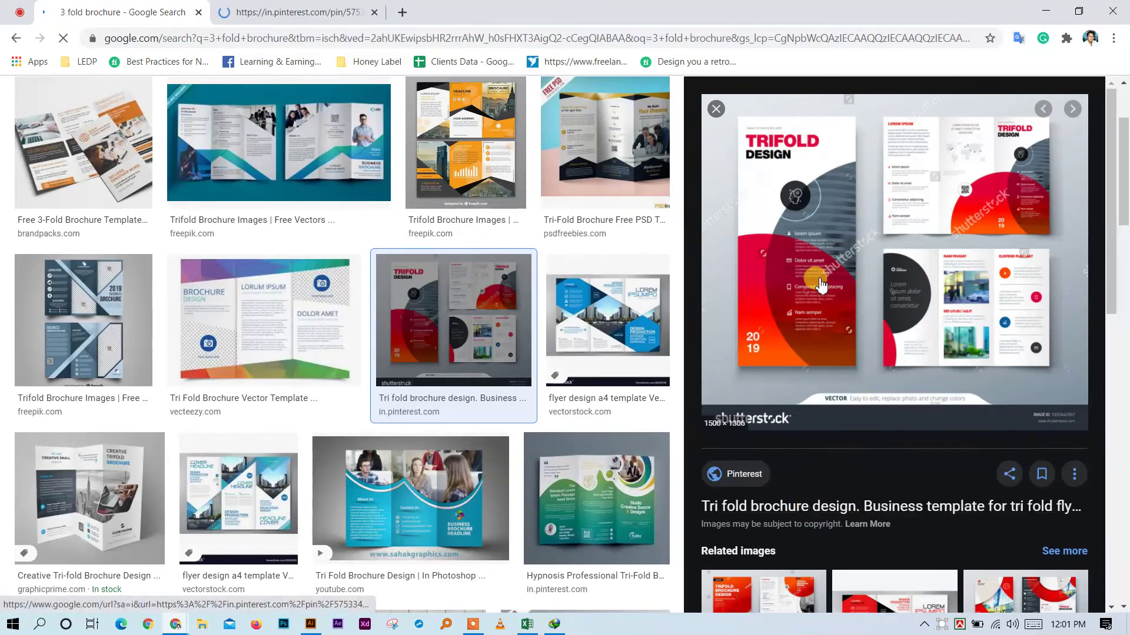
pyautogui.click(294, 12)
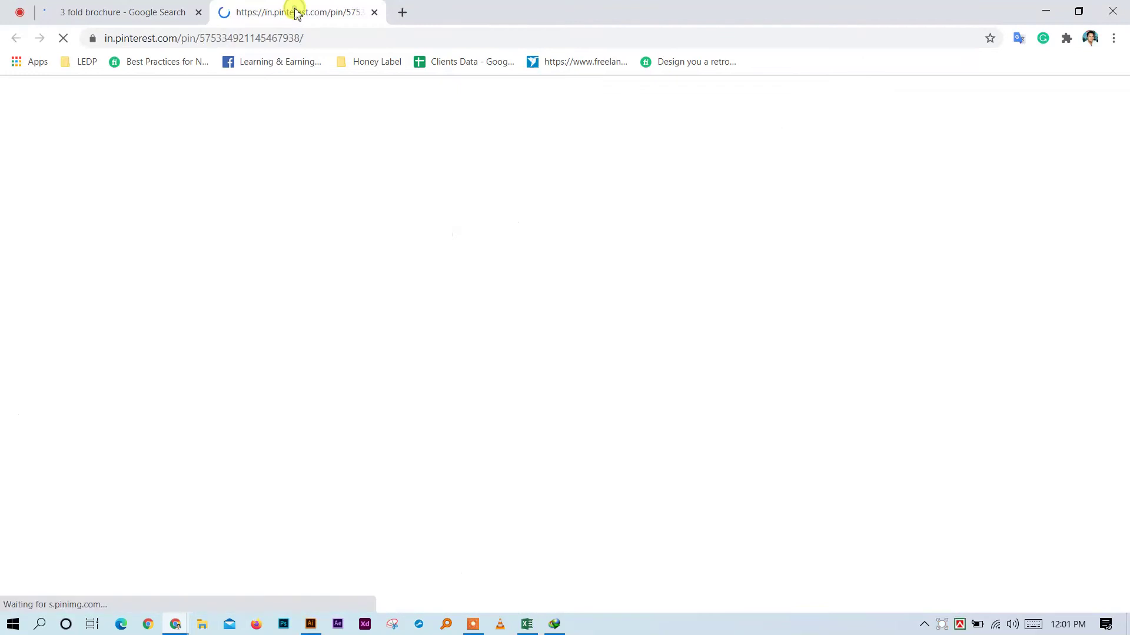
pyautogui.click(374, 12)
# Open the red Trifold Design brochure image by itself in a new tab and examine its panels up close
pyautogui.rightClick(734, 213)
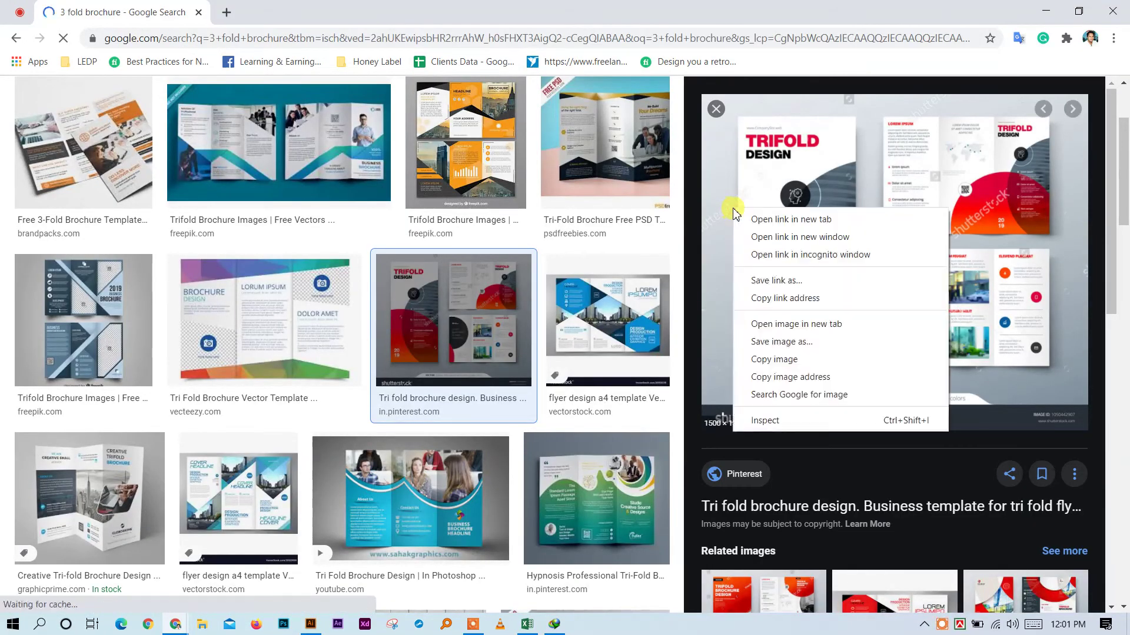
pyautogui.click(823, 327)
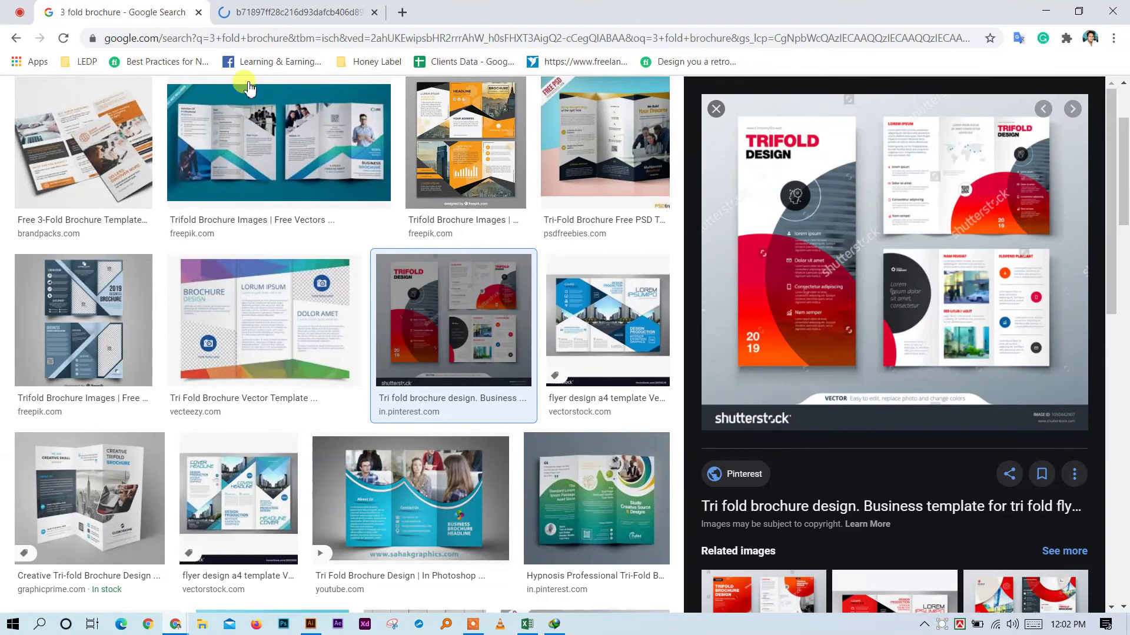
pyautogui.click(287, 14)
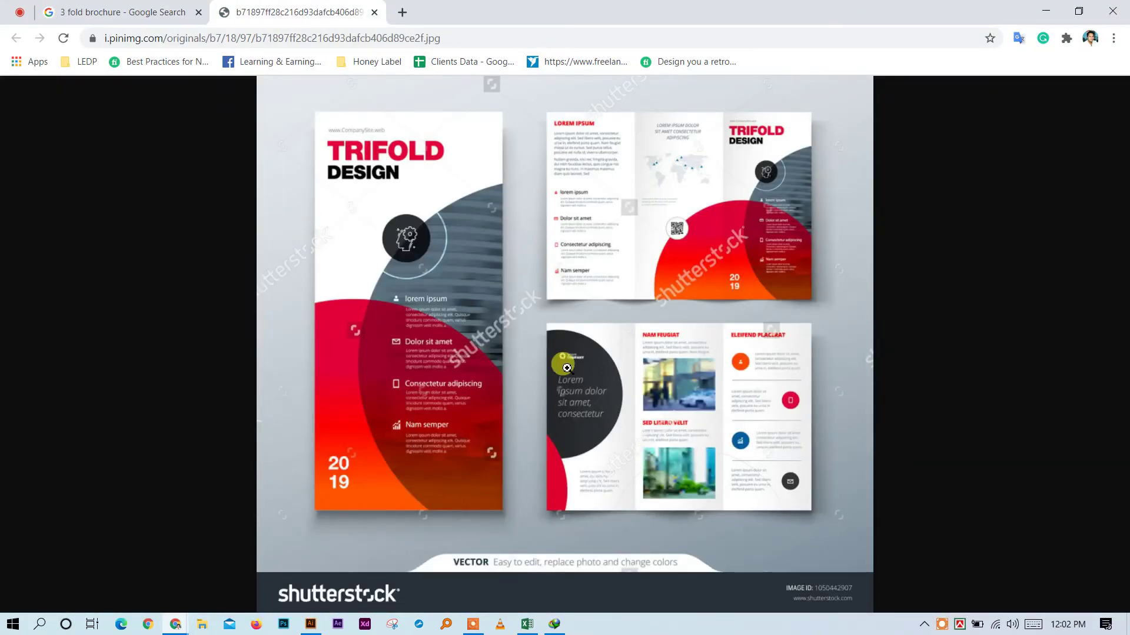
pyautogui.click(567, 367)
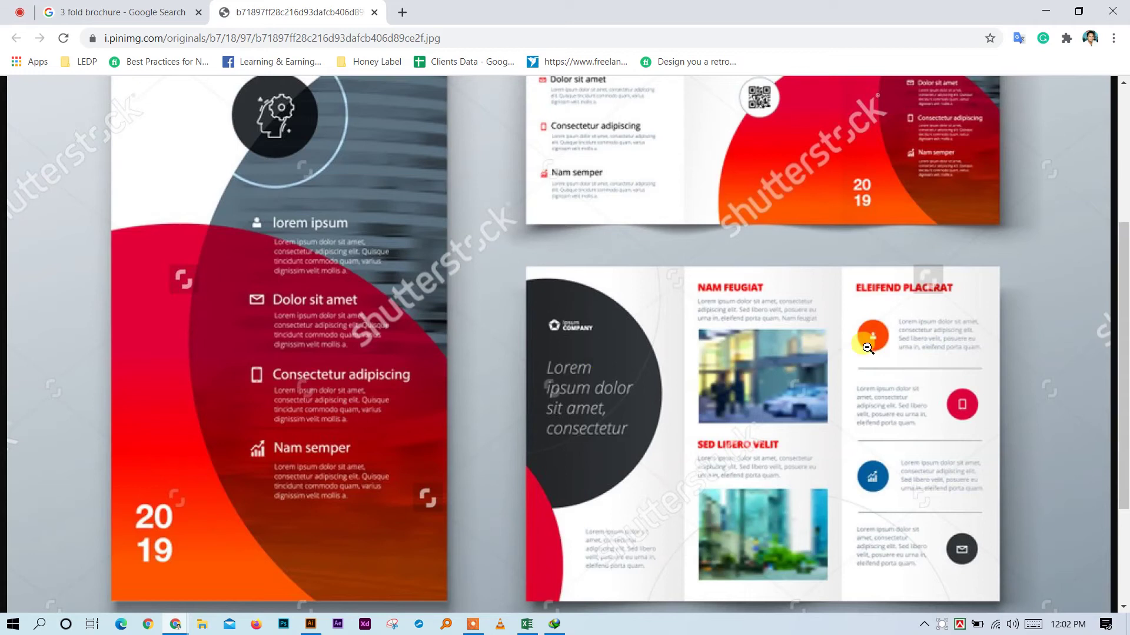
pyautogui.click(736, 366)
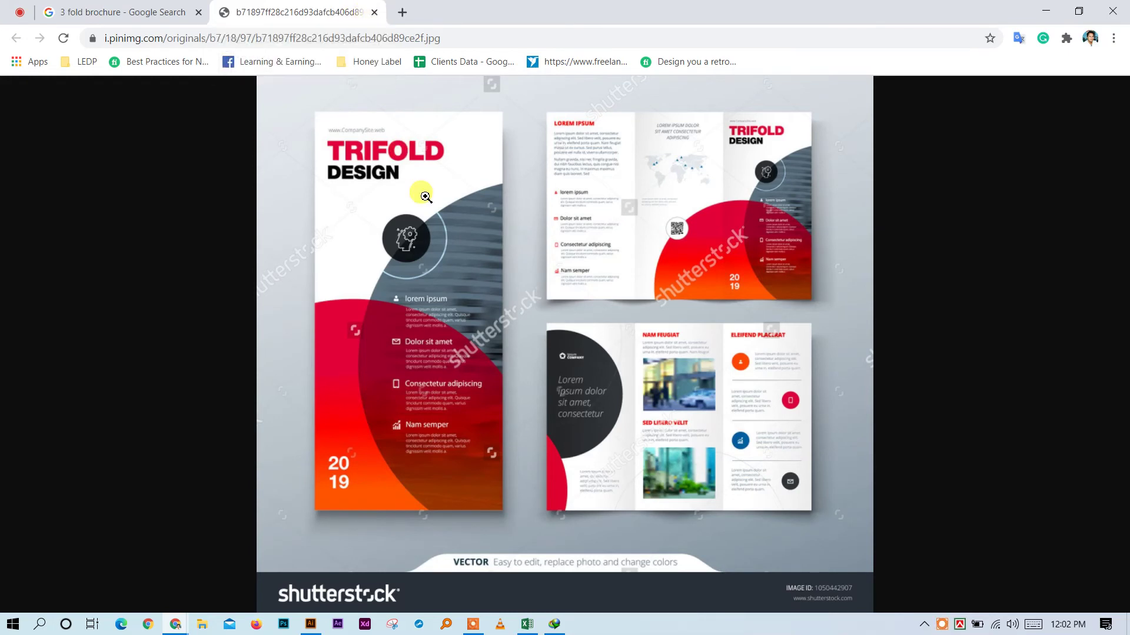
# Copy the address of the full-size Trifold Design image and close its tab
pyautogui.rightClick(424, 196)
pyautogui.click(501, 260)
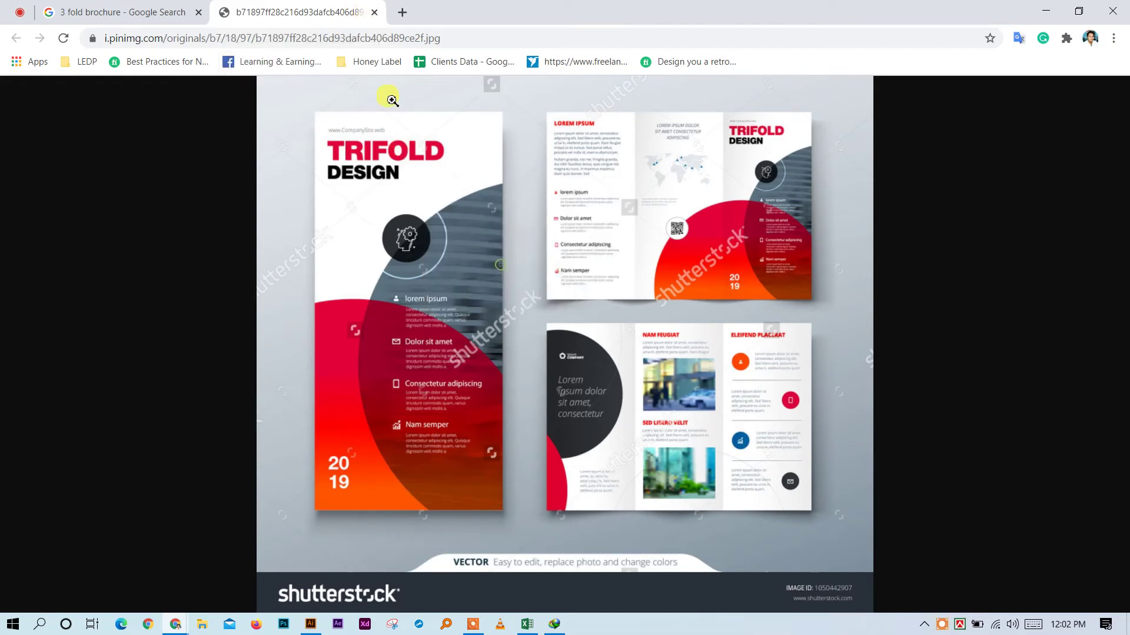
pyautogui.click(376, 12)
# Try to run a Google search by image with the copied brochure image URL
pyautogui.scroll(3, 469, 152)
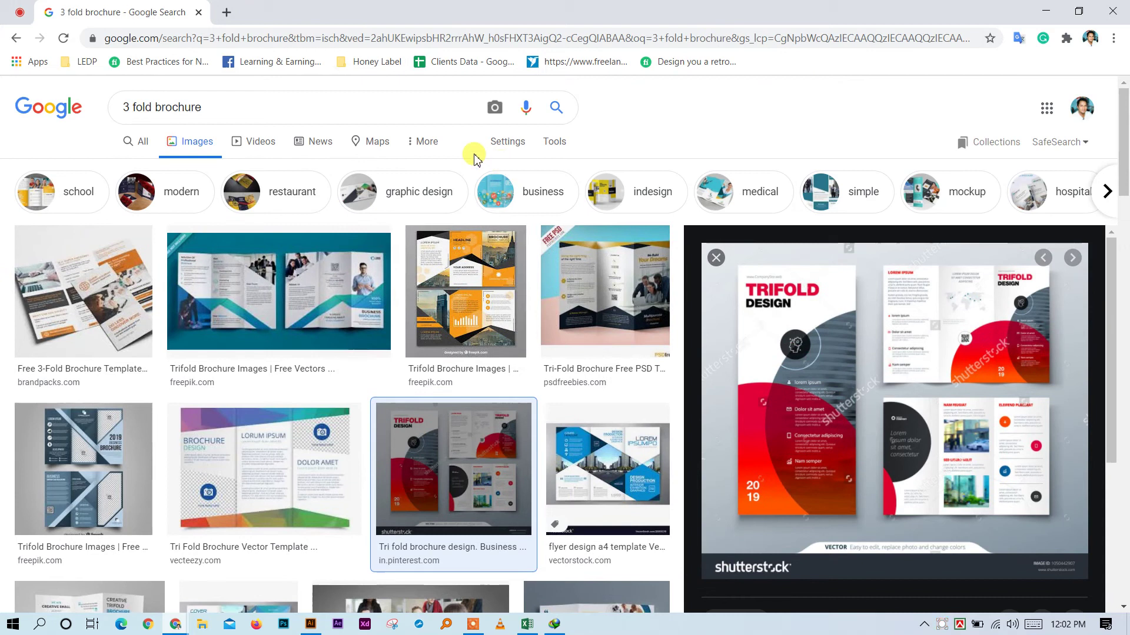
pyautogui.click(495, 108)
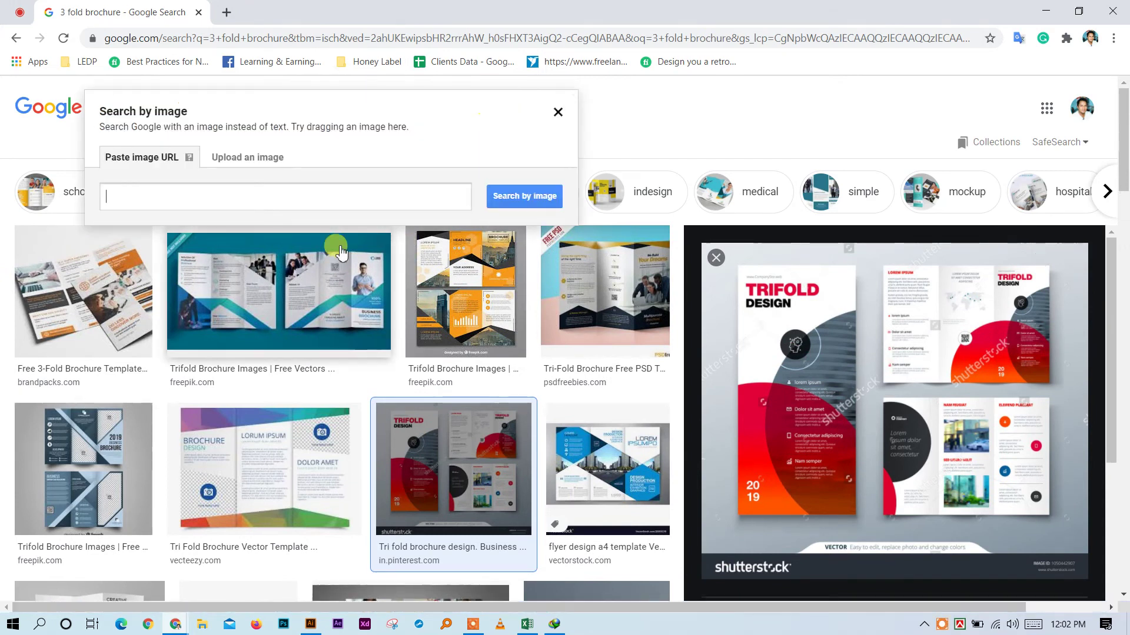
pyautogui.rightClick(328, 200)
pyautogui.click(373, 297)
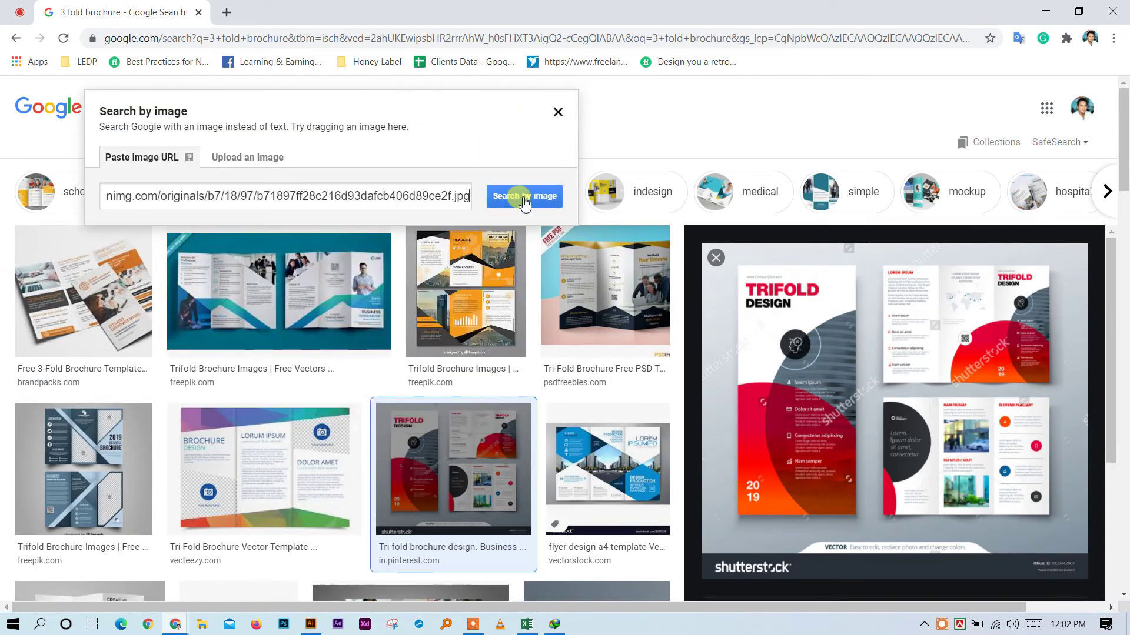
pyautogui.click(524, 196)
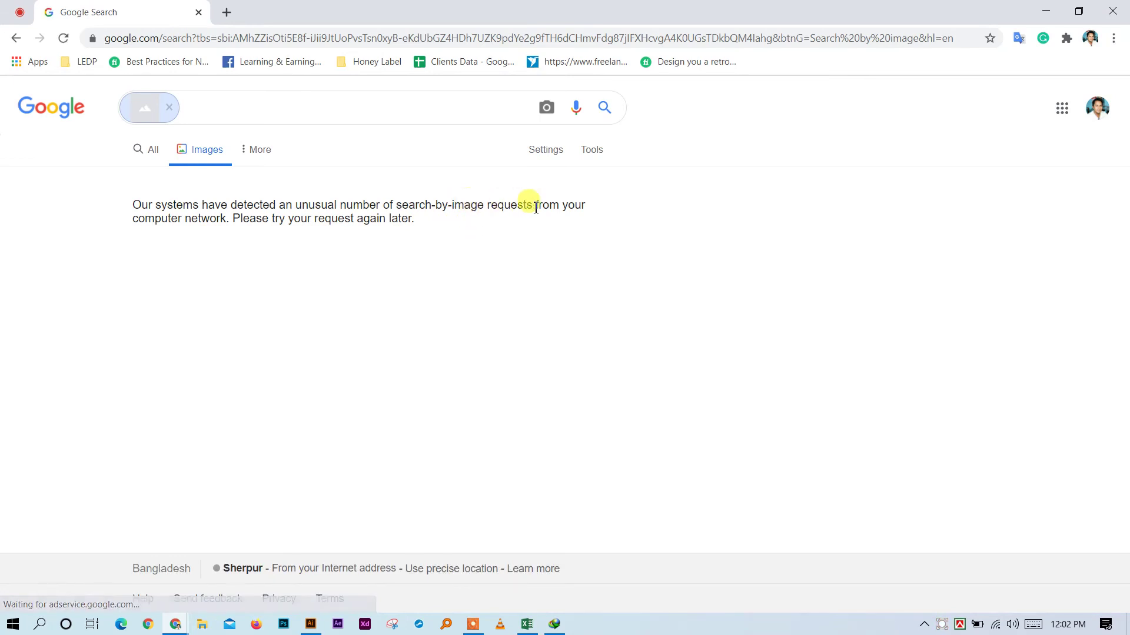
# Repeat the search by image using the same pasted brochure image URL
pyautogui.click(546, 107)
pyautogui.rightClick(353, 195)
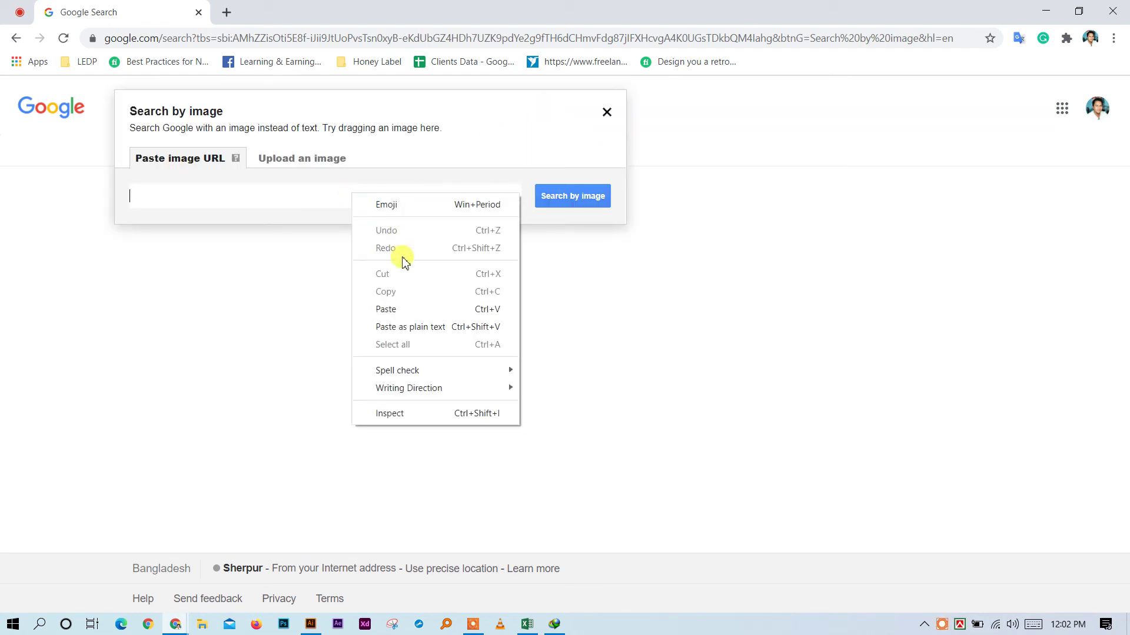
pyautogui.click(415, 310)
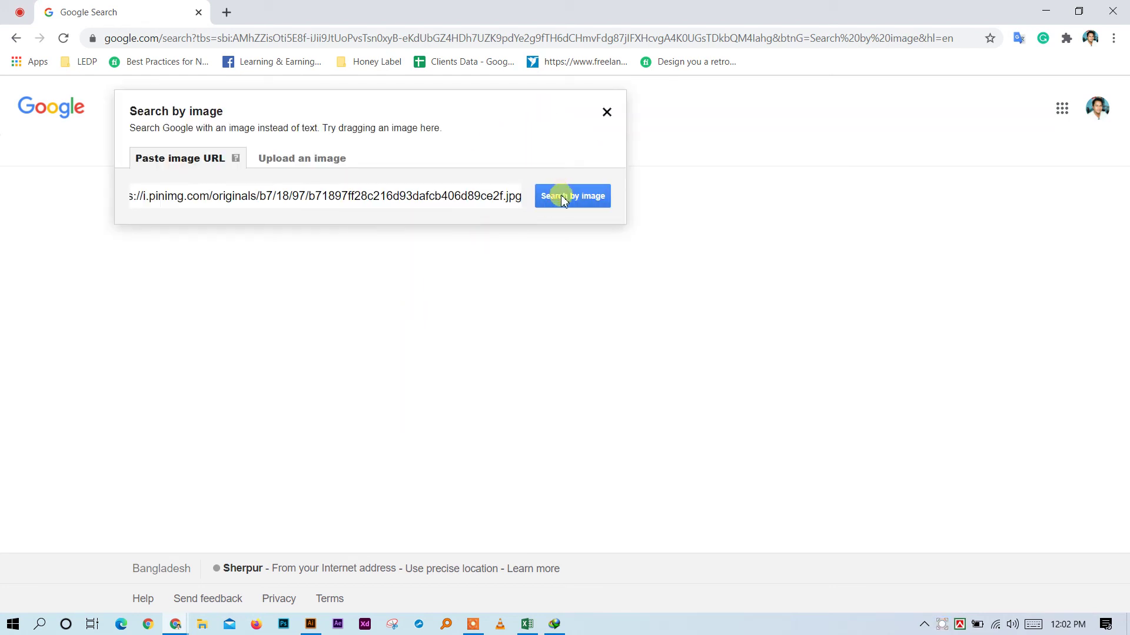
pyautogui.click(562, 199)
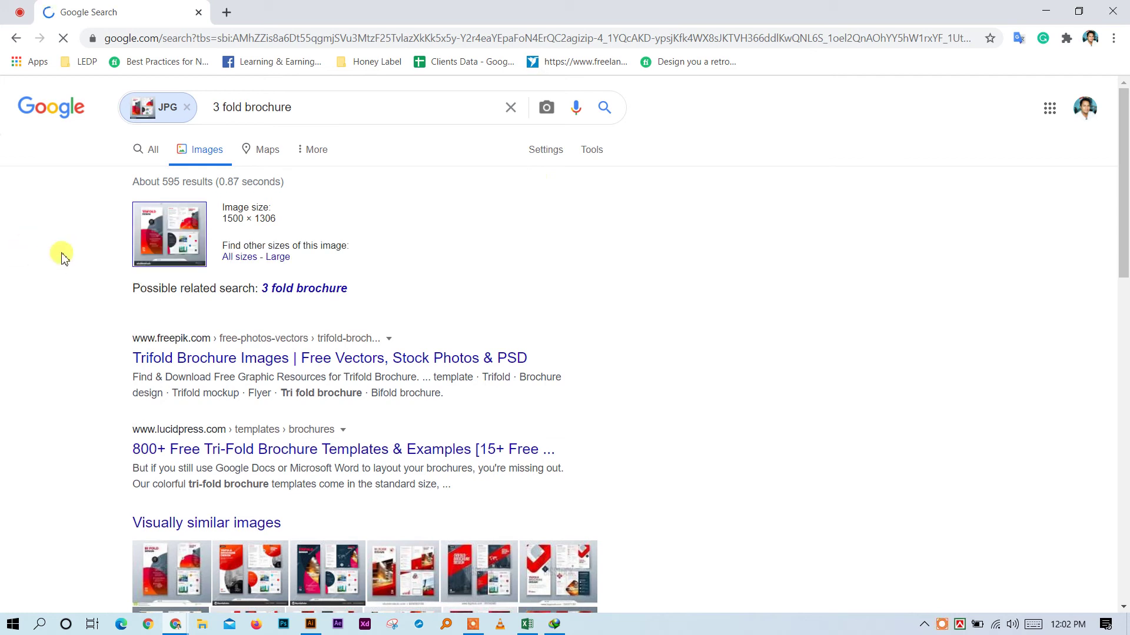
# Look over the search-by-image results and open all available sizes of the red brochure image
pyautogui.scroll(-1, 68, 268)
pyautogui.scroll(-4, 67, 268)
pyautogui.scroll(5, 68, 268)
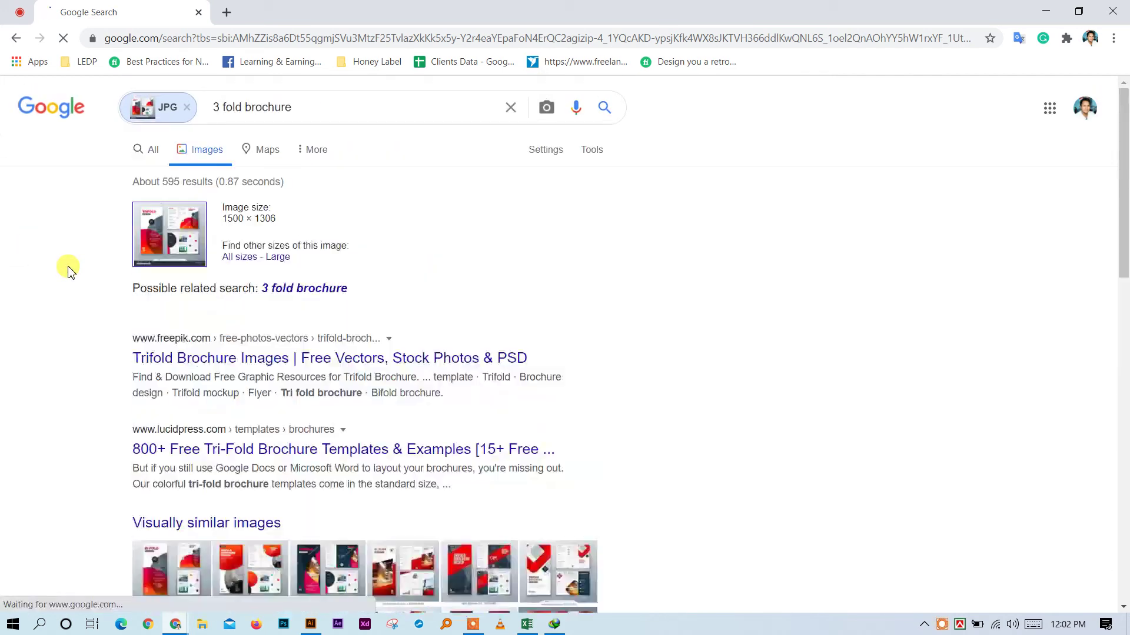
pyautogui.click(239, 258)
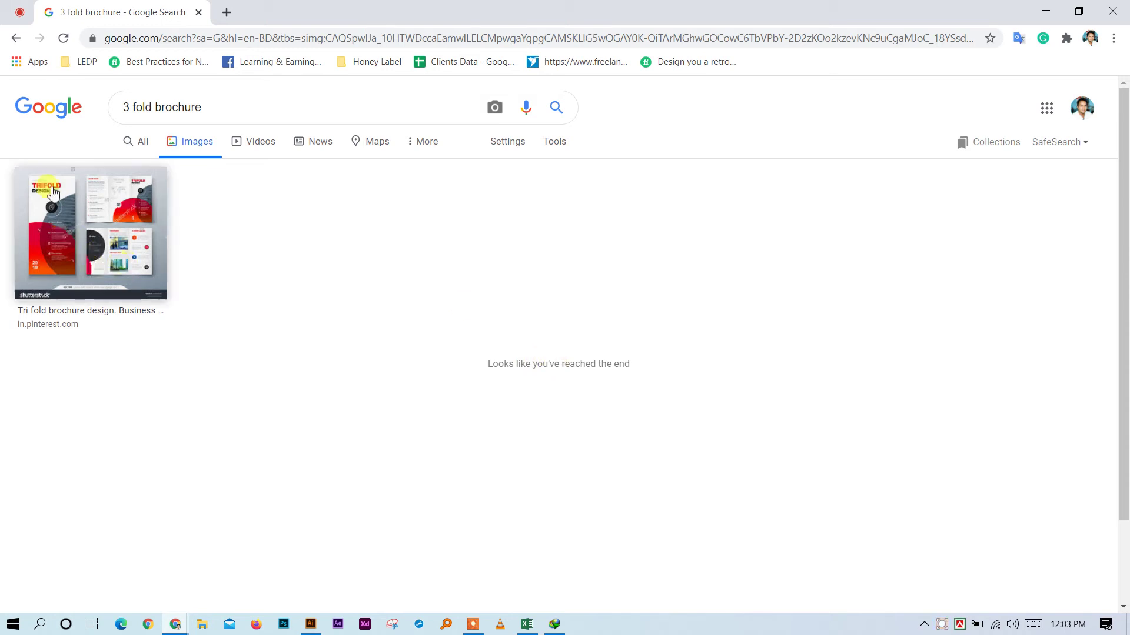
# Return to the search-by-image results and open the full set of visually similar images
pyautogui.click(9, 37)
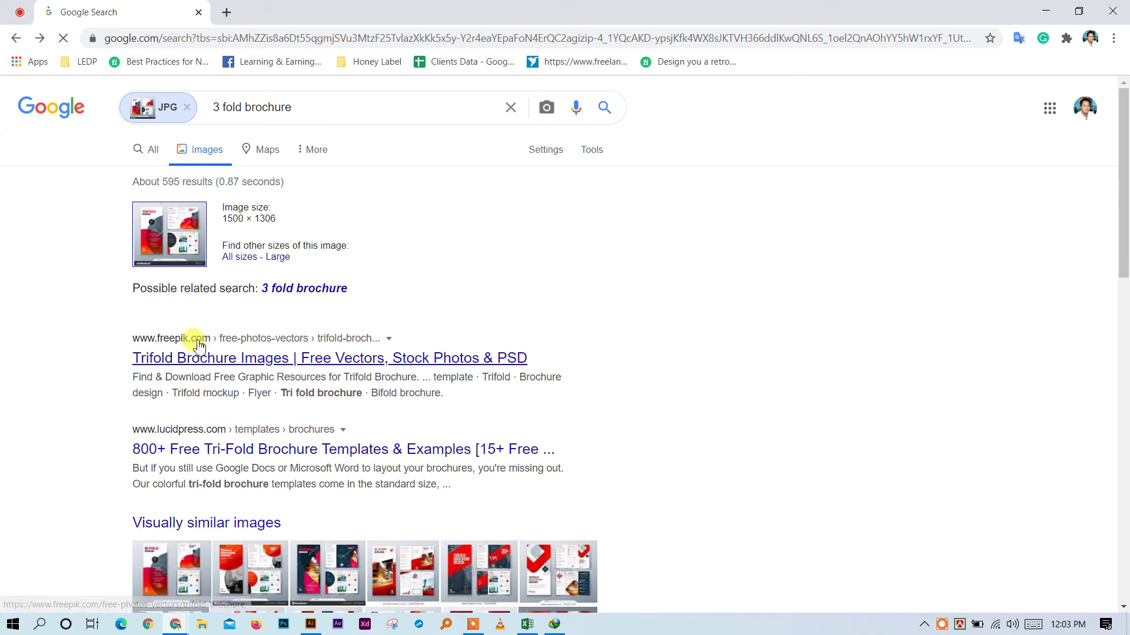
pyautogui.scroll(-5, 276, 308)
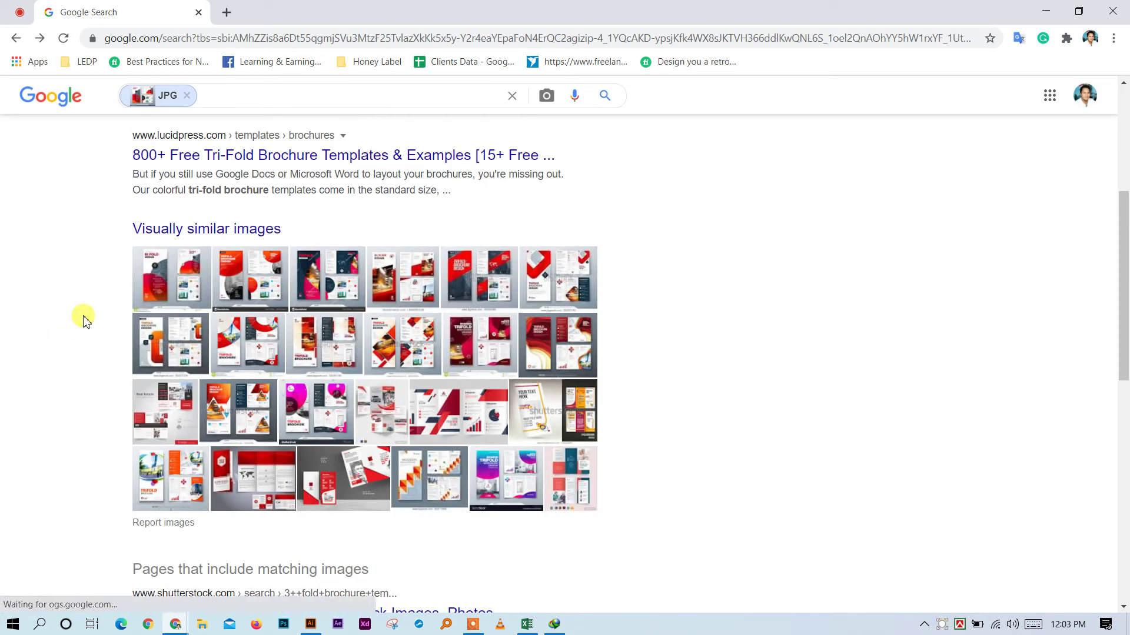
pyautogui.click(259, 238)
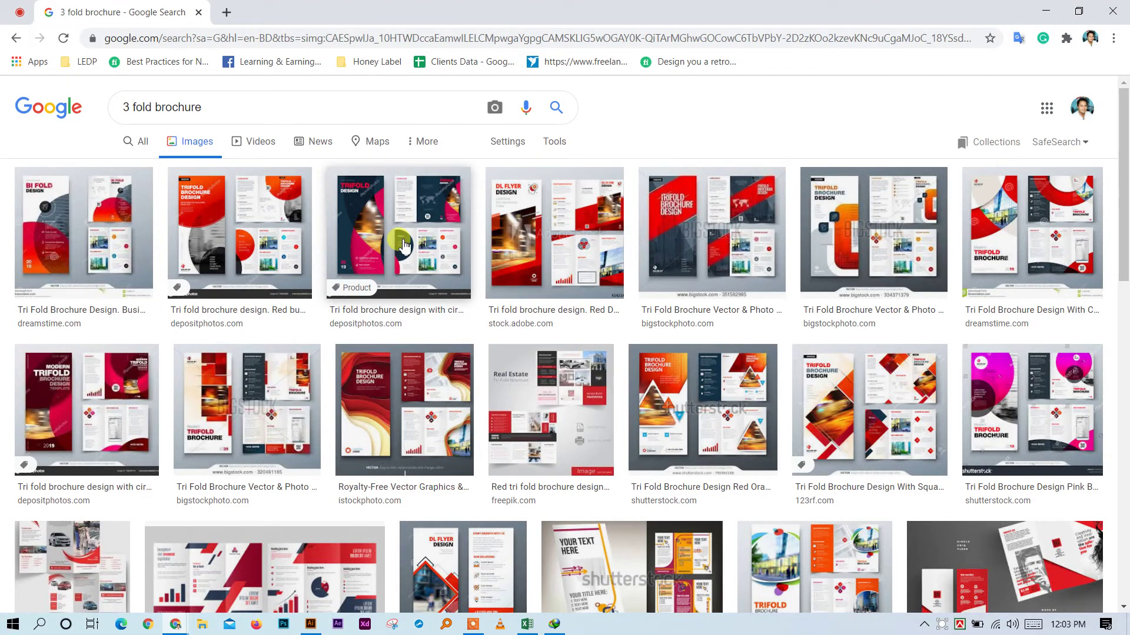
# Preview the navy and pink Trifold Design brochure and open its Depositphotos page in a new tab
pyautogui.click(404, 245)
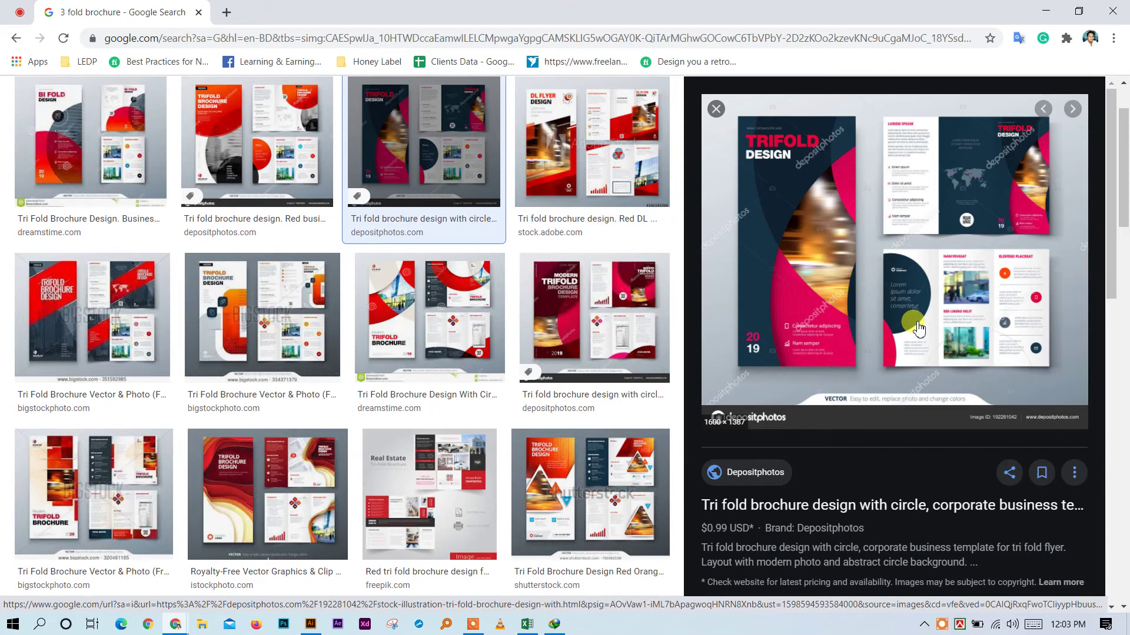
pyautogui.rightClick(775, 504)
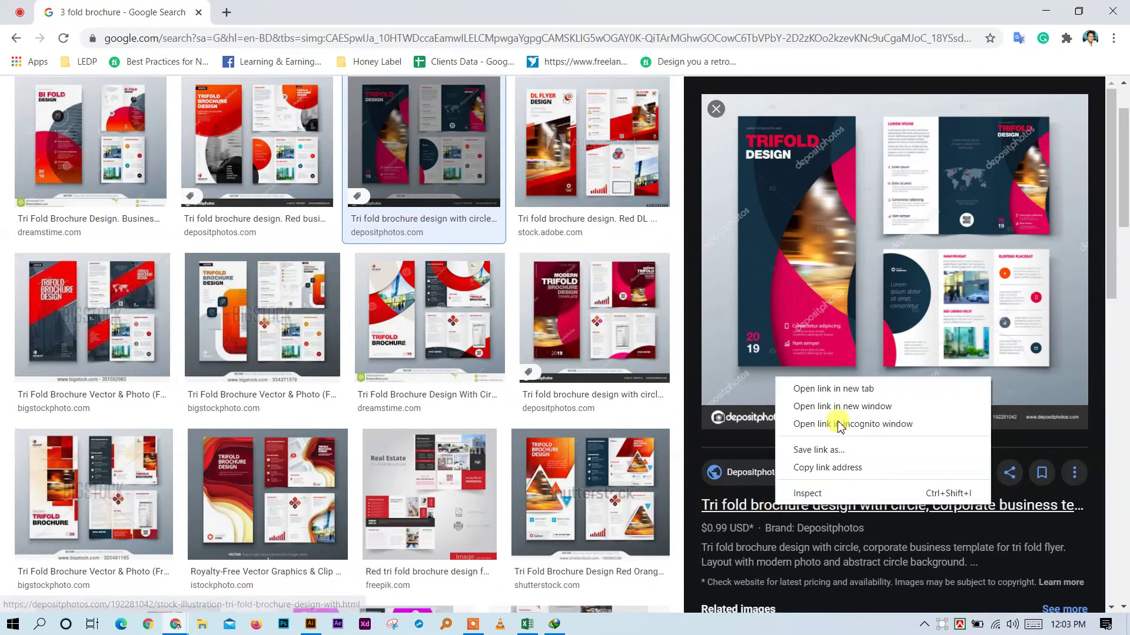
pyautogui.click(833, 389)
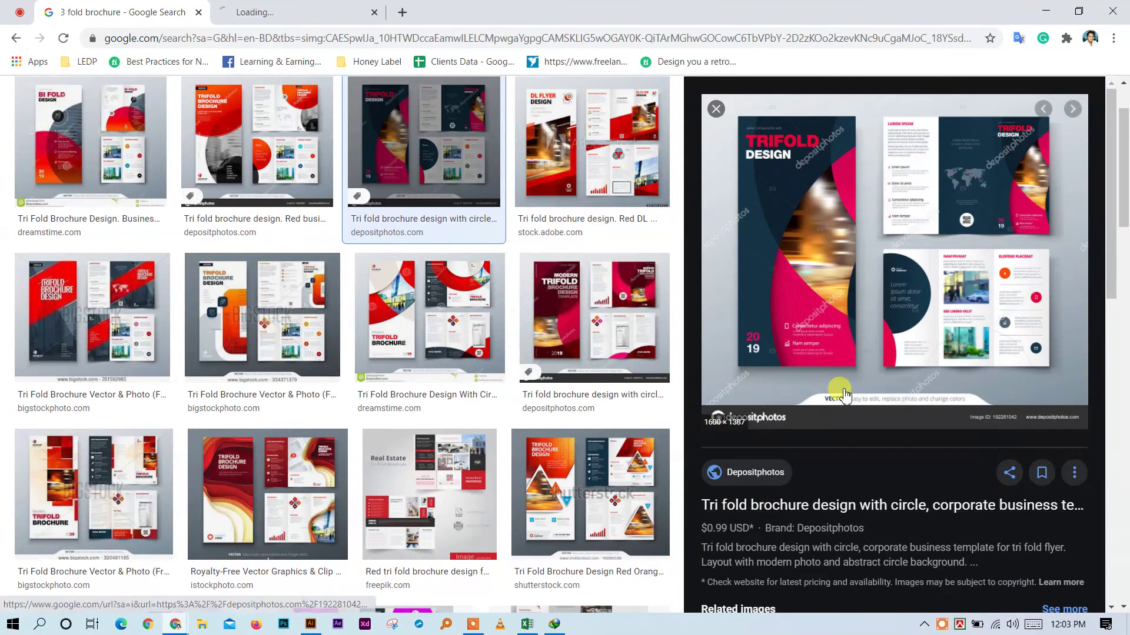
pyautogui.click(251, 13)
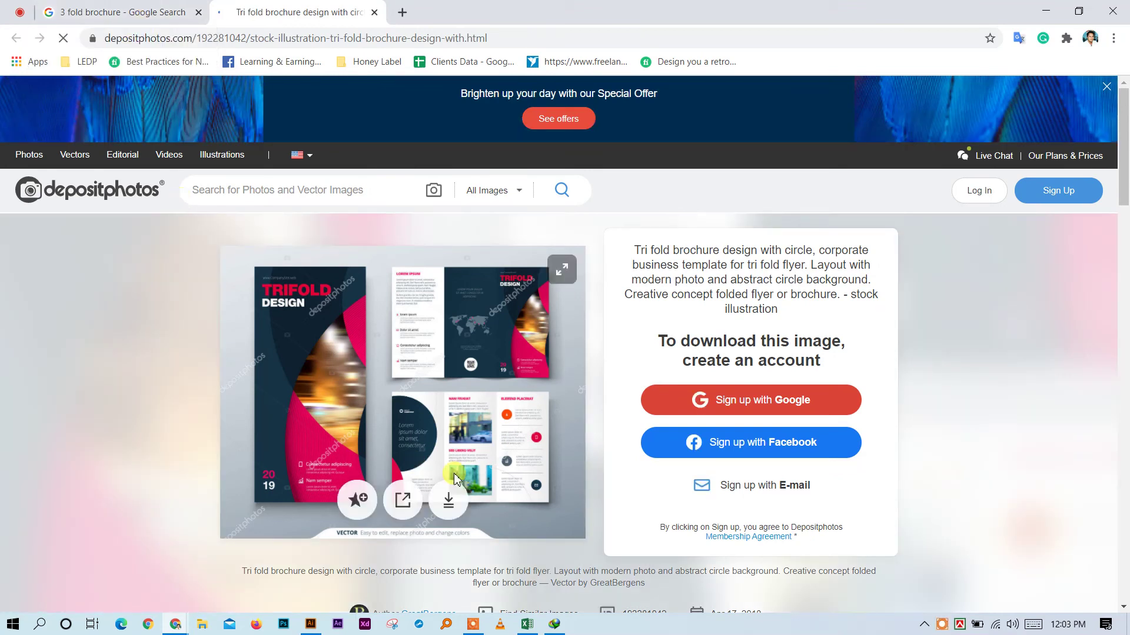
# Try to enlarge the brochure image on the Depositphotos page, dismissing the sharing options and account sign-up prompts
pyautogui.click(406, 504)
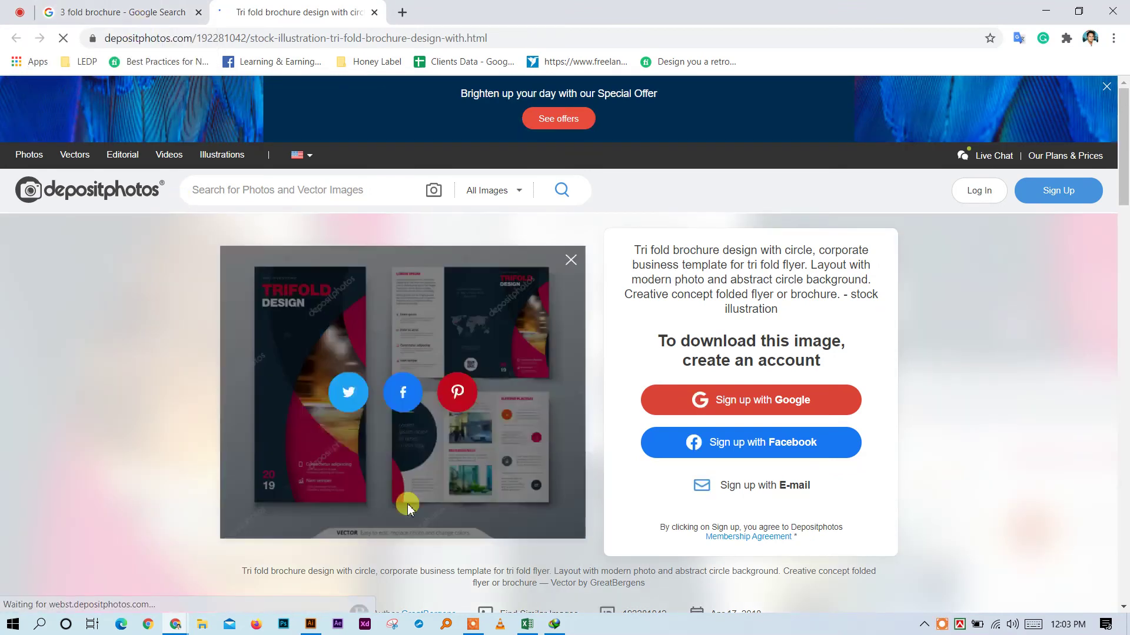
pyautogui.click(570, 260)
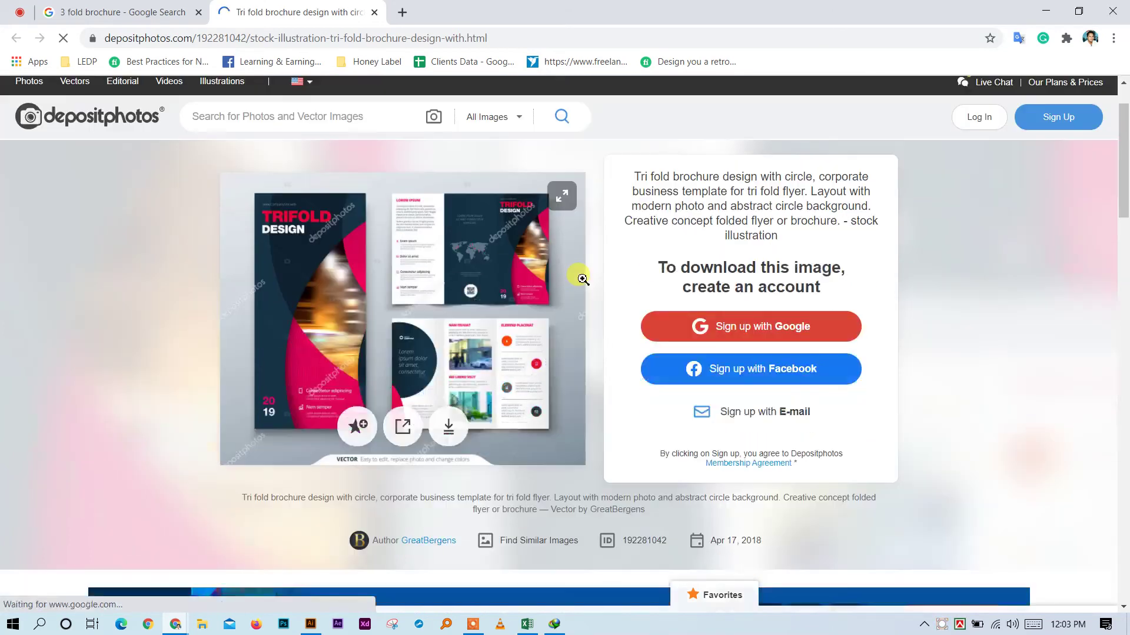
pyautogui.click(581, 282)
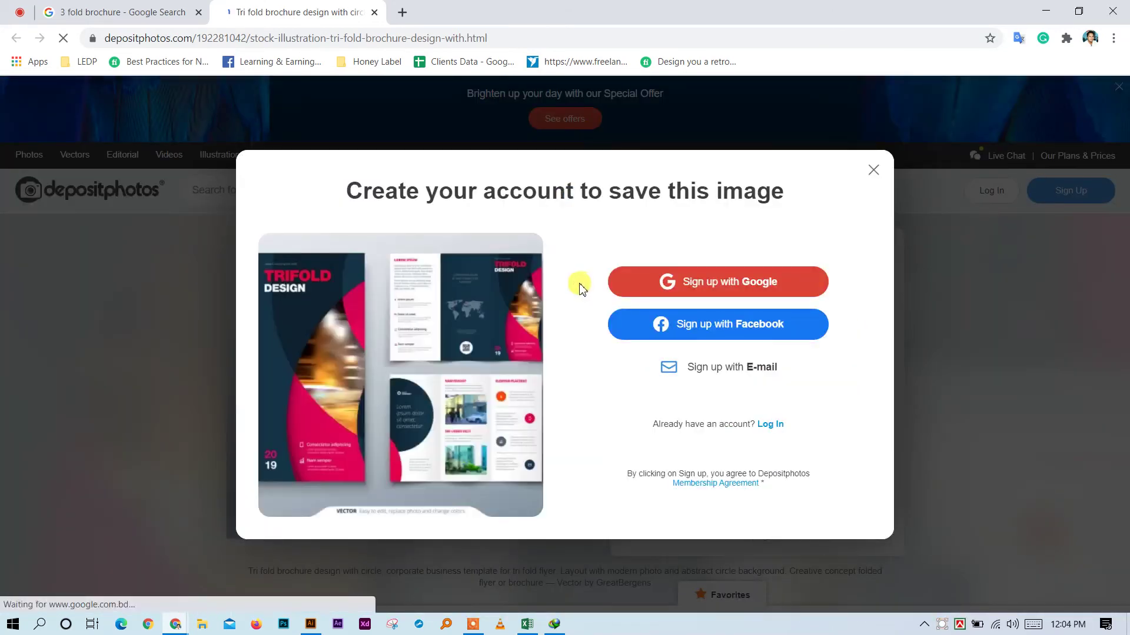
pyautogui.click(873, 171)
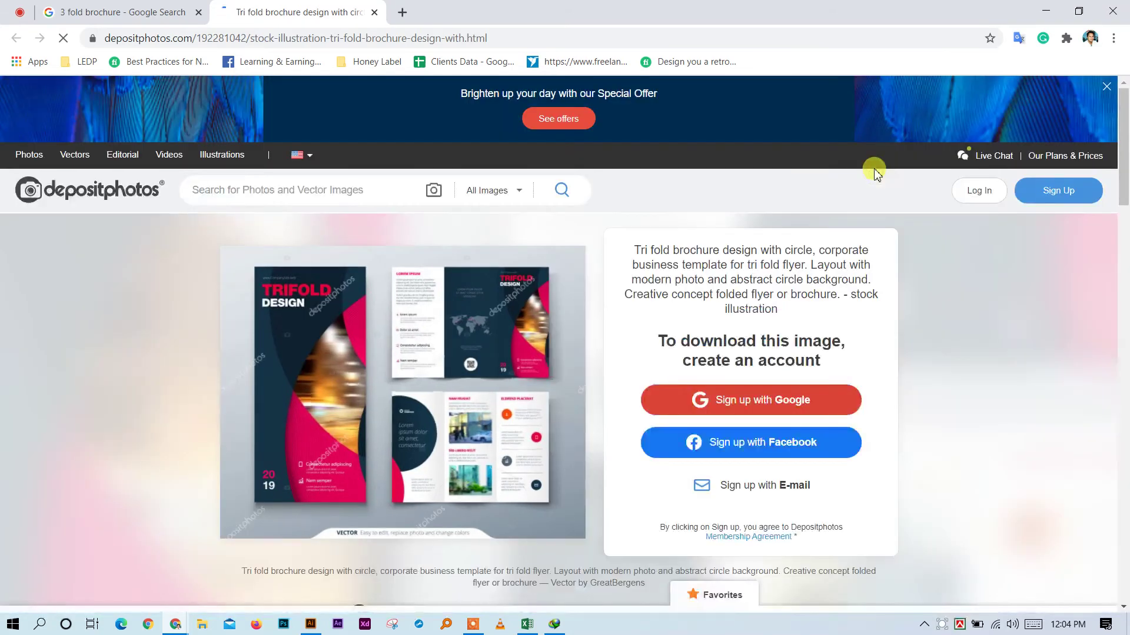
pyautogui.click(350, 395)
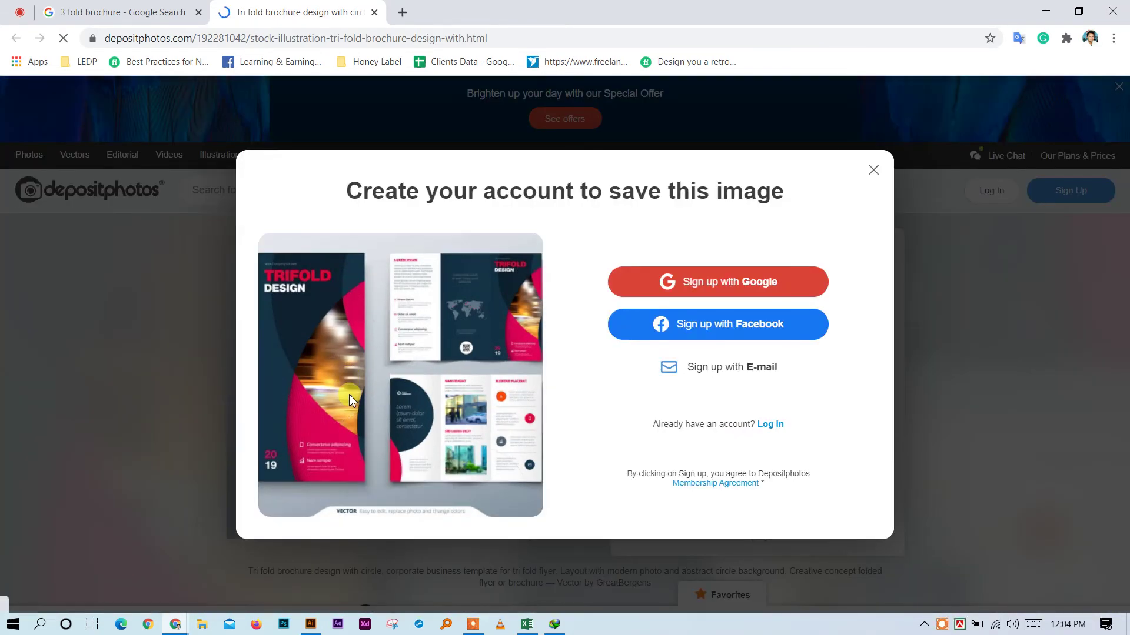
pyautogui.click(874, 171)
# Look through the similar royalty-free vectors on the Depositphotos page and close its tab
pyautogui.scroll(-5, 320, 333)
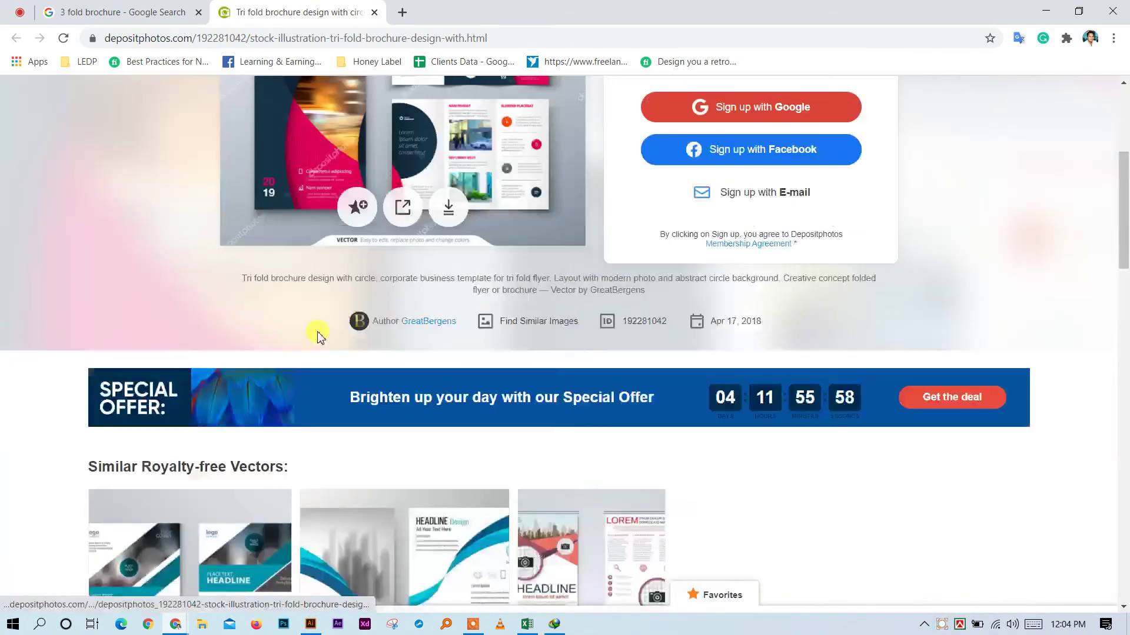
pyautogui.scroll(-2, 318, 335)
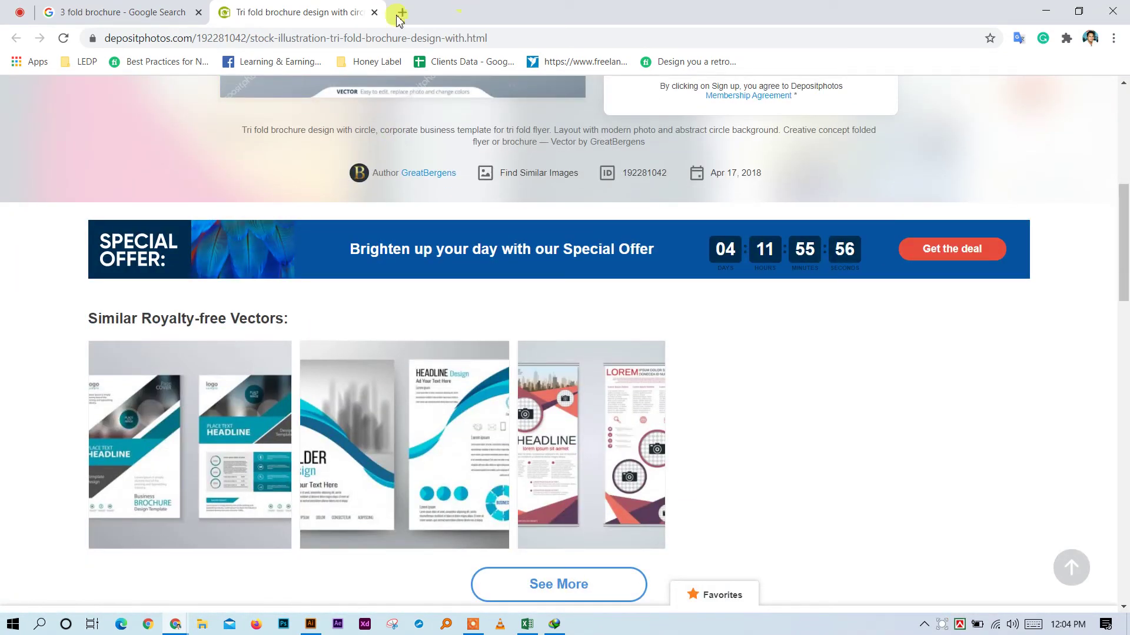
pyautogui.click(374, 12)
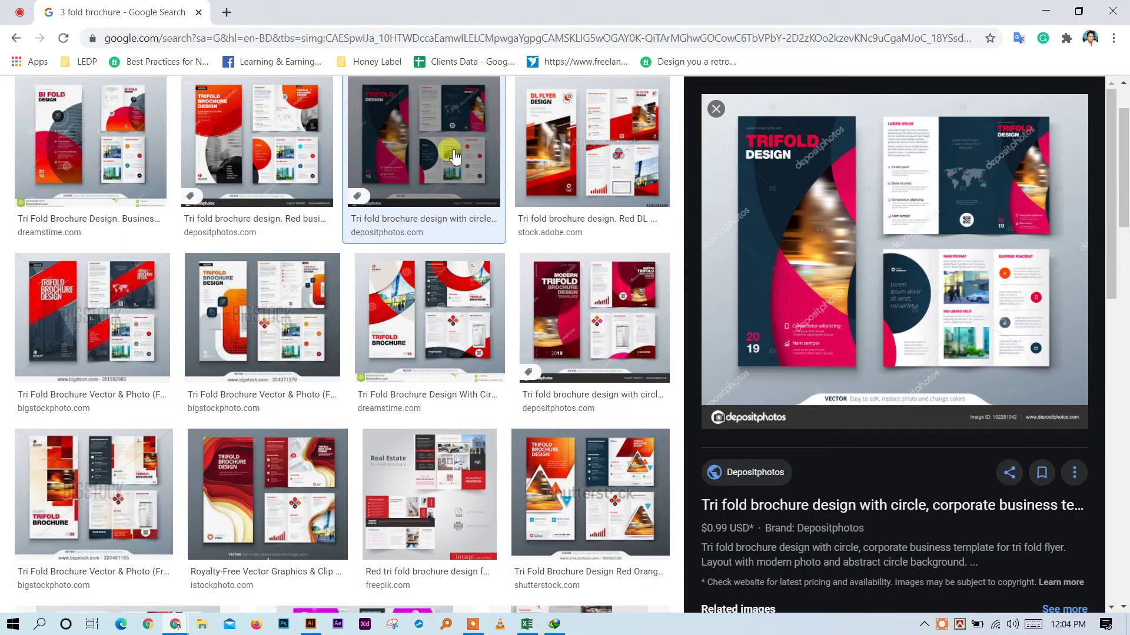
# Open the orange Trifold Brochure Design image by itself in a new tab and preview the Bi Fold Design result
pyautogui.scroll(2, 517, 373)
pyautogui.click(257, 217)
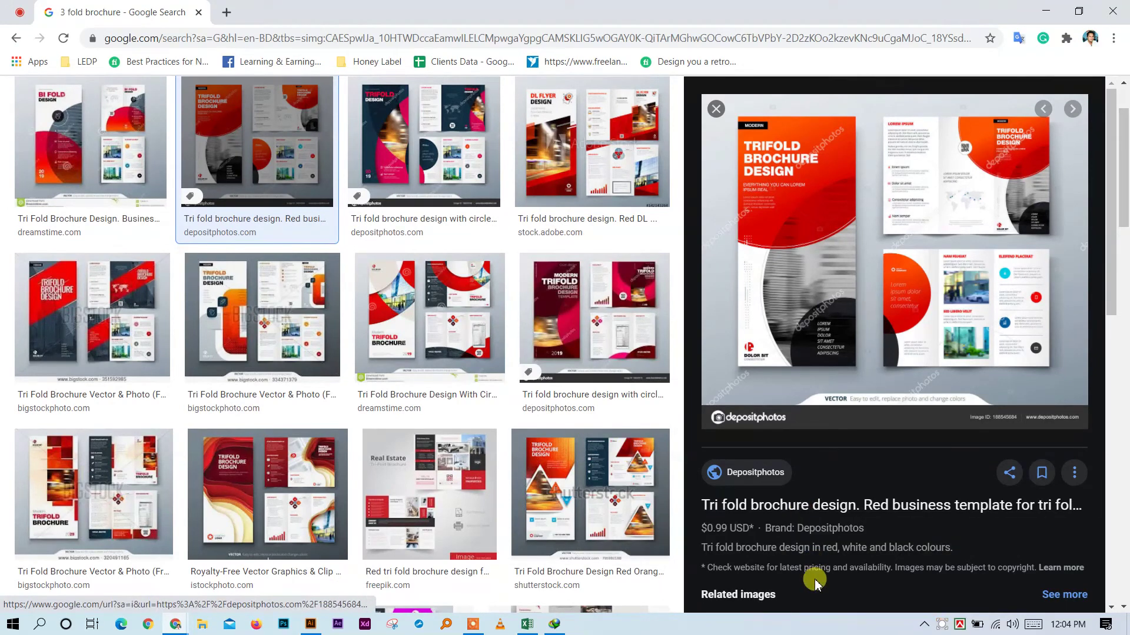
pyautogui.rightClick(785, 275)
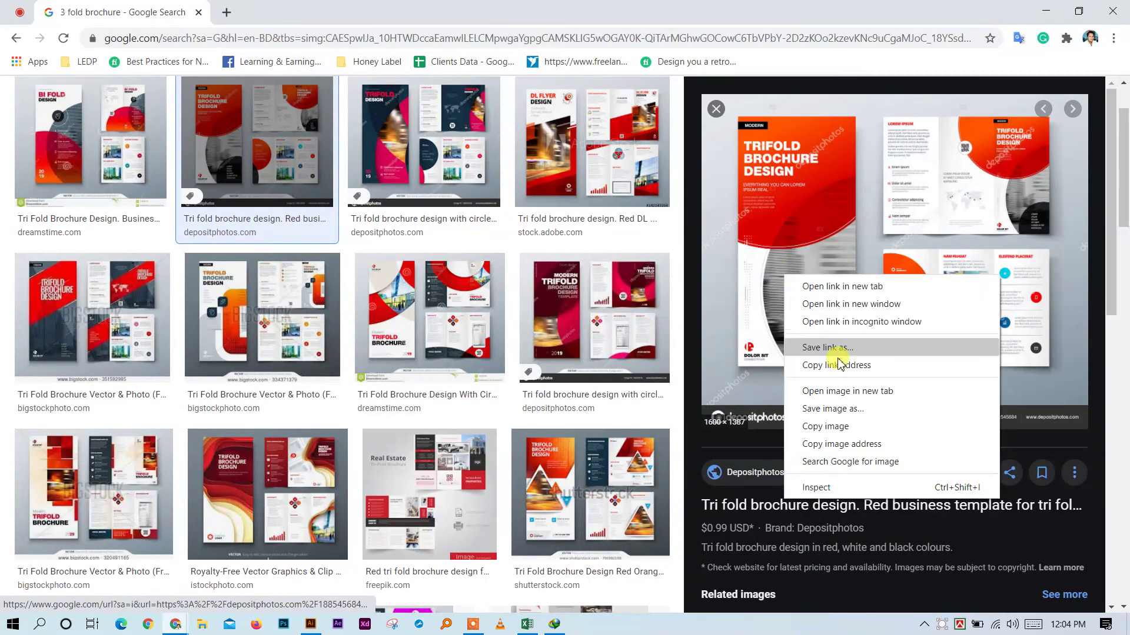
pyautogui.click(852, 397)
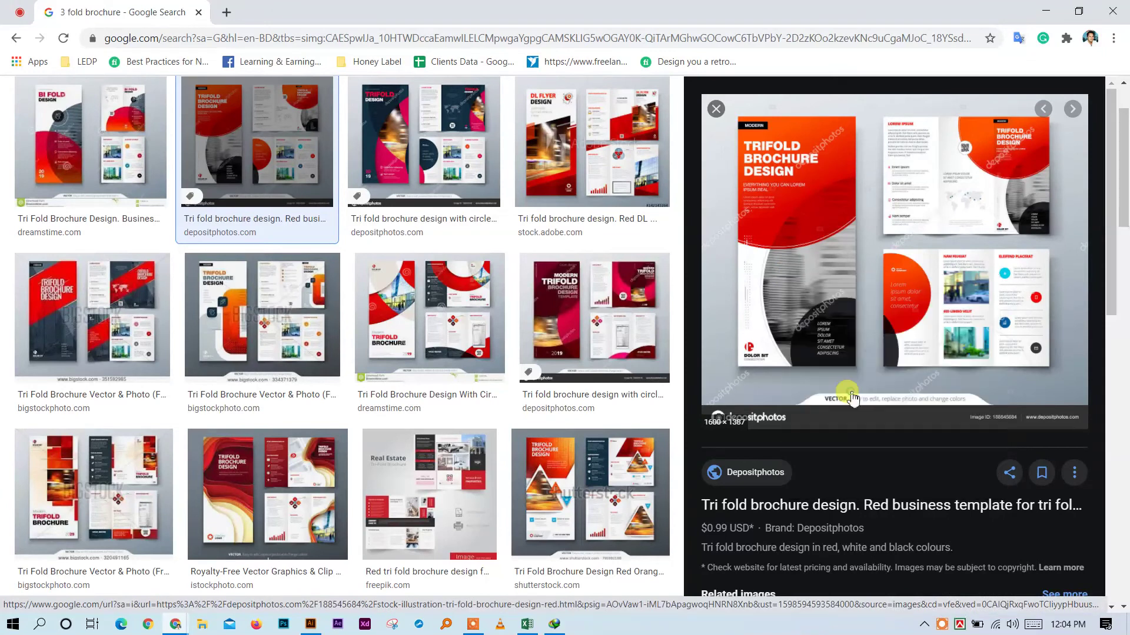
pyautogui.scroll(2, 412, 294)
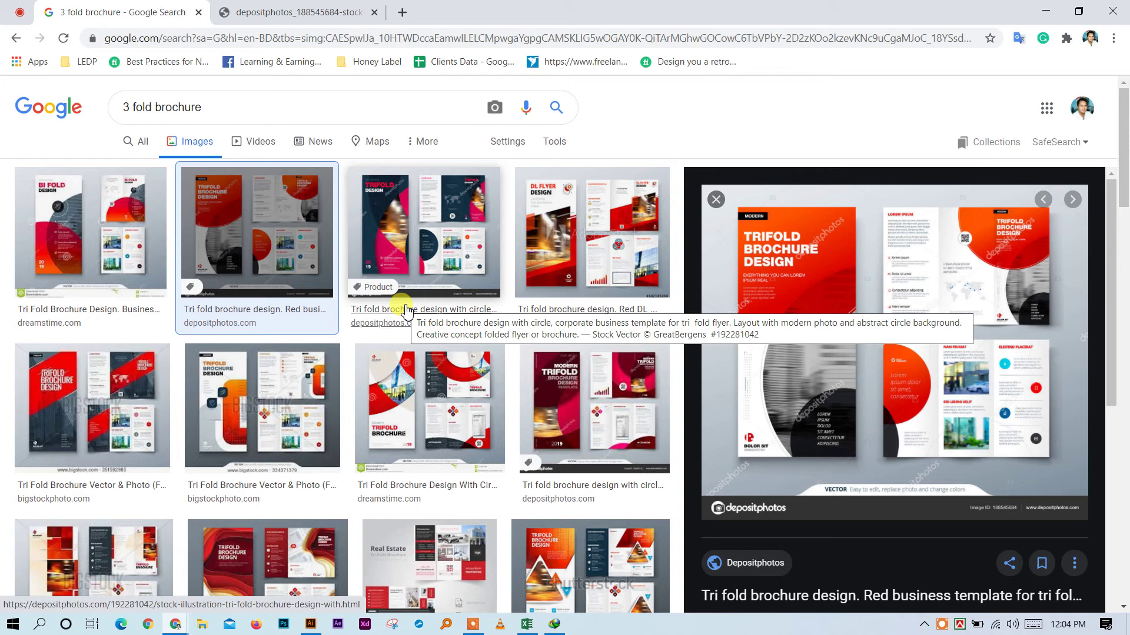
pyautogui.click(136, 232)
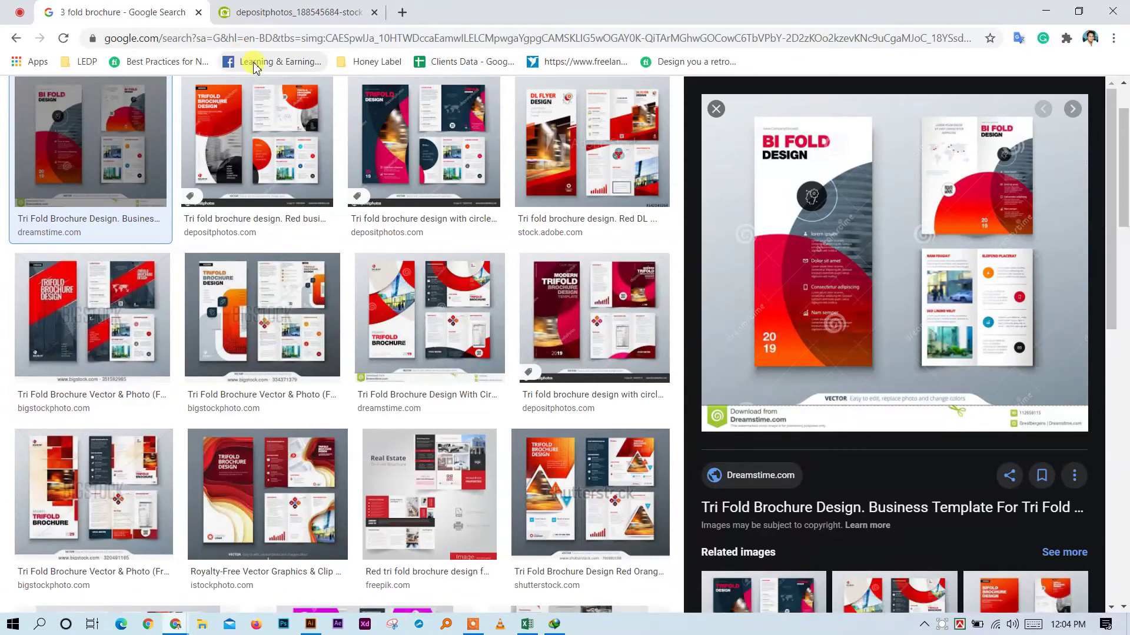
# Examine the panels of the full-size orange Trifold Brochure Design image up close in its own tab
pyautogui.click(265, 22)
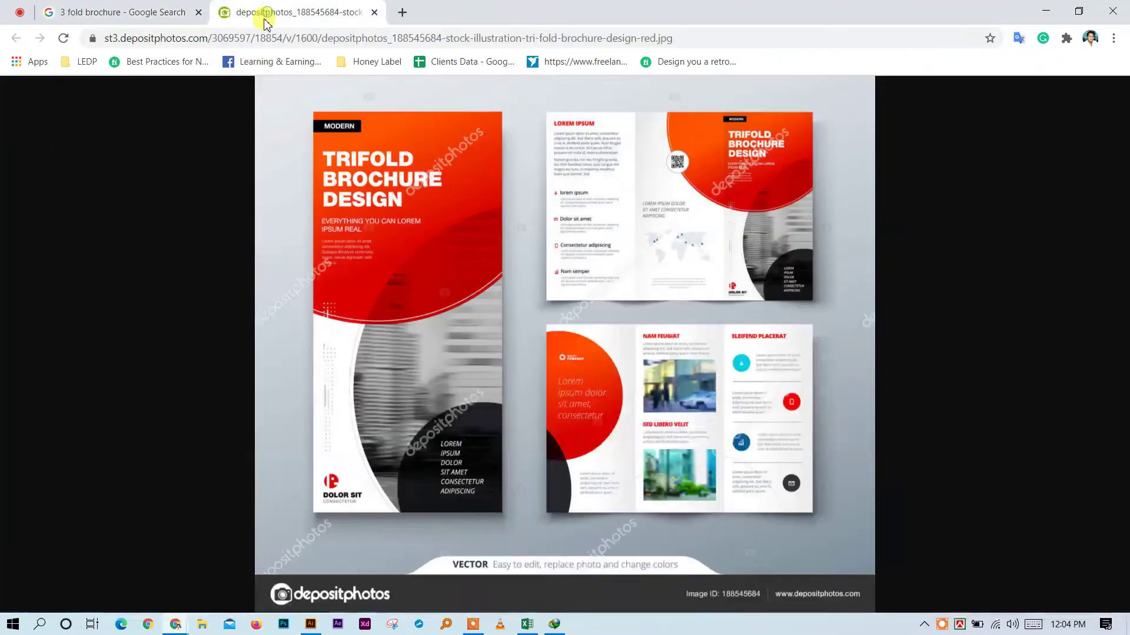
pyautogui.click(589, 361)
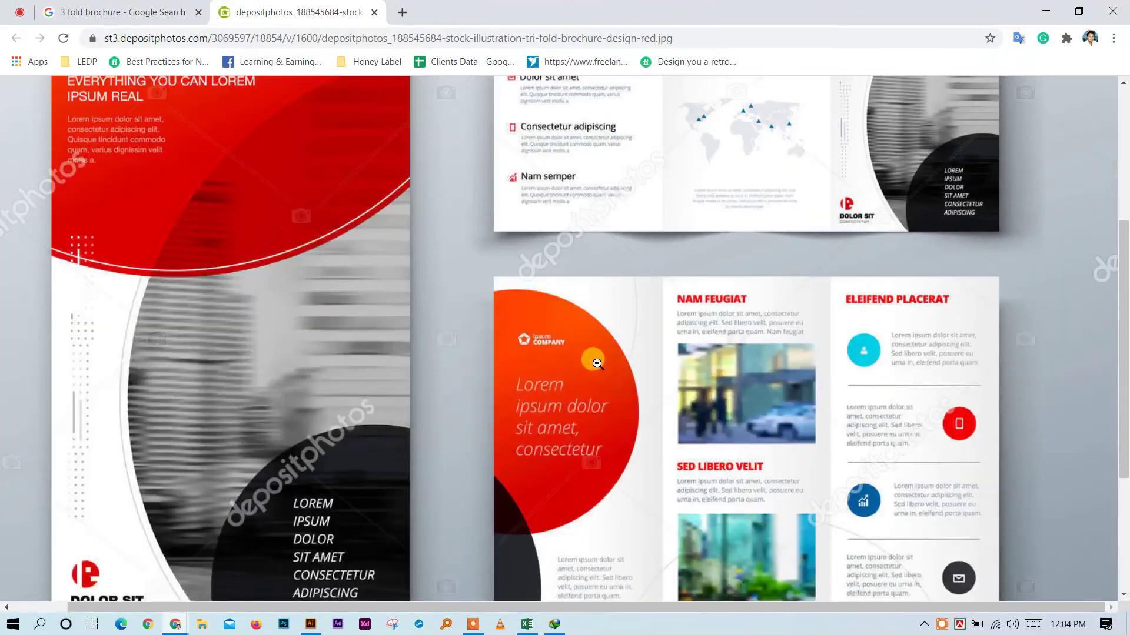
pyautogui.click(636, 370)
pyautogui.click(639, 359)
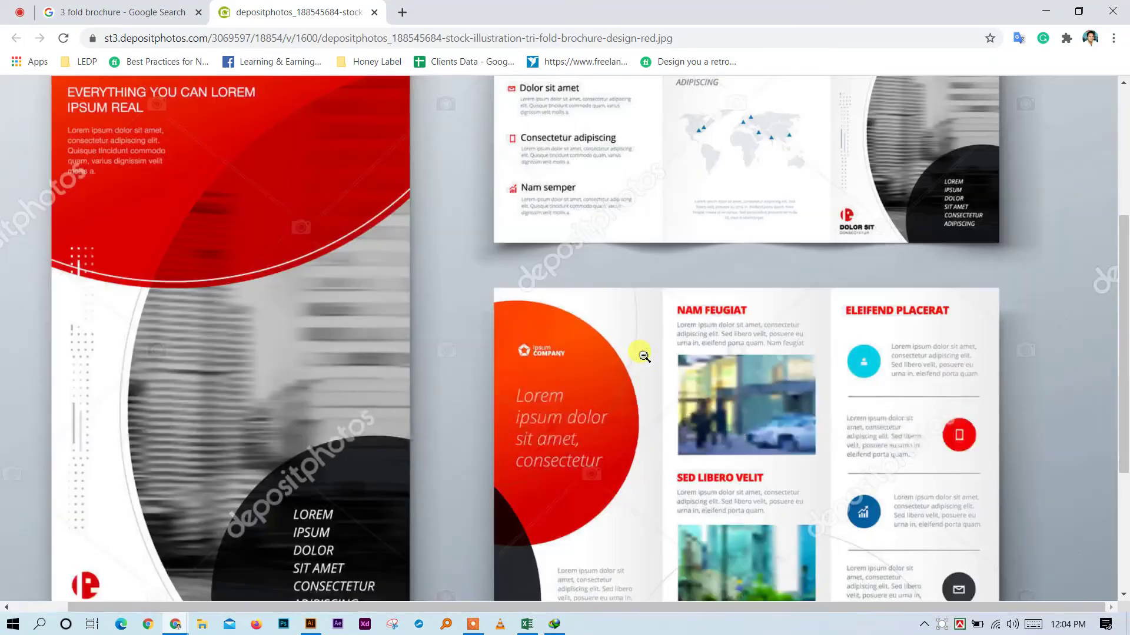
pyautogui.click(643, 357)
pyautogui.click(629, 359)
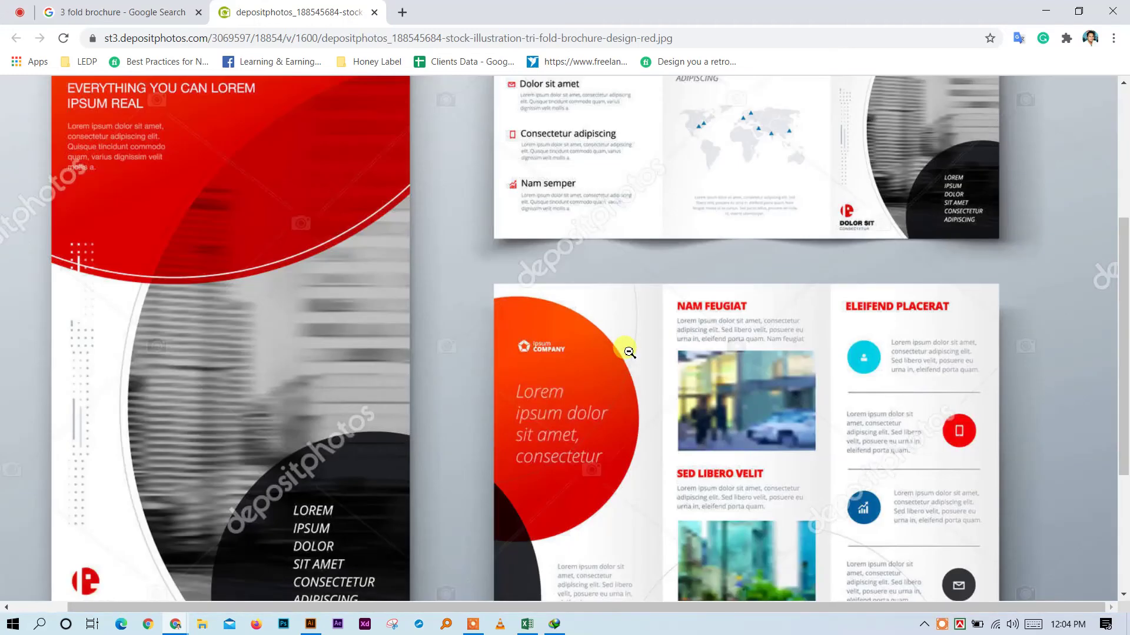
# Copy the address of the full-size orange brochure image and close its tab
pyautogui.rightClick(625, 349)
pyautogui.click(653, 395)
pyautogui.click(375, 12)
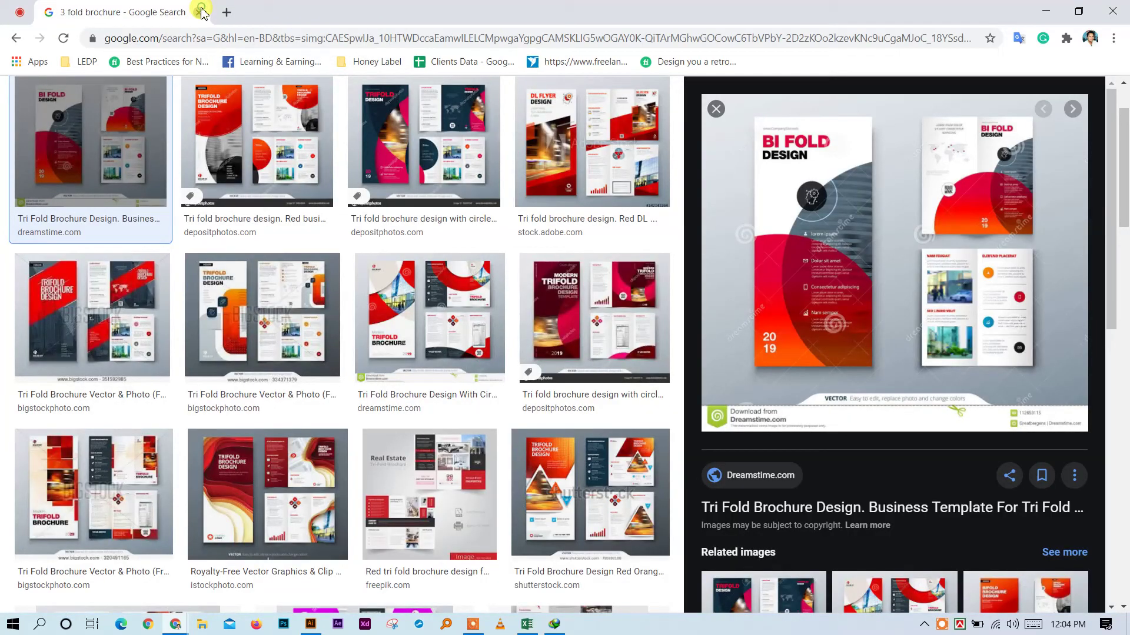
# Close the 3 fold brochure search tab and show the list of people in the meeting
pyautogui.click(201, 12)
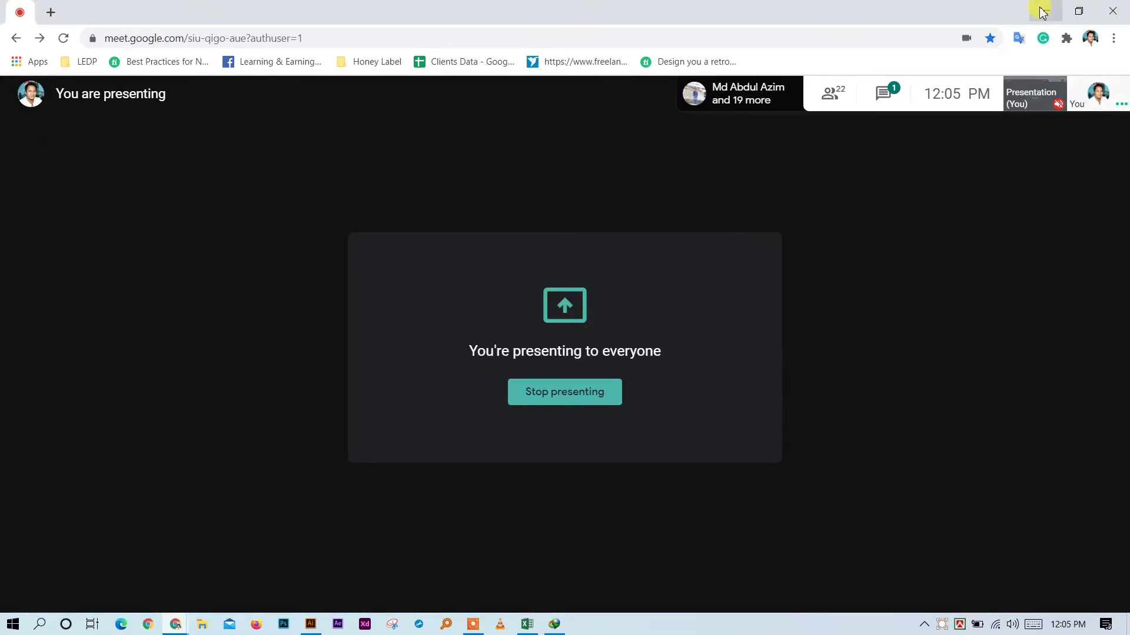
pyautogui.click(826, 93)
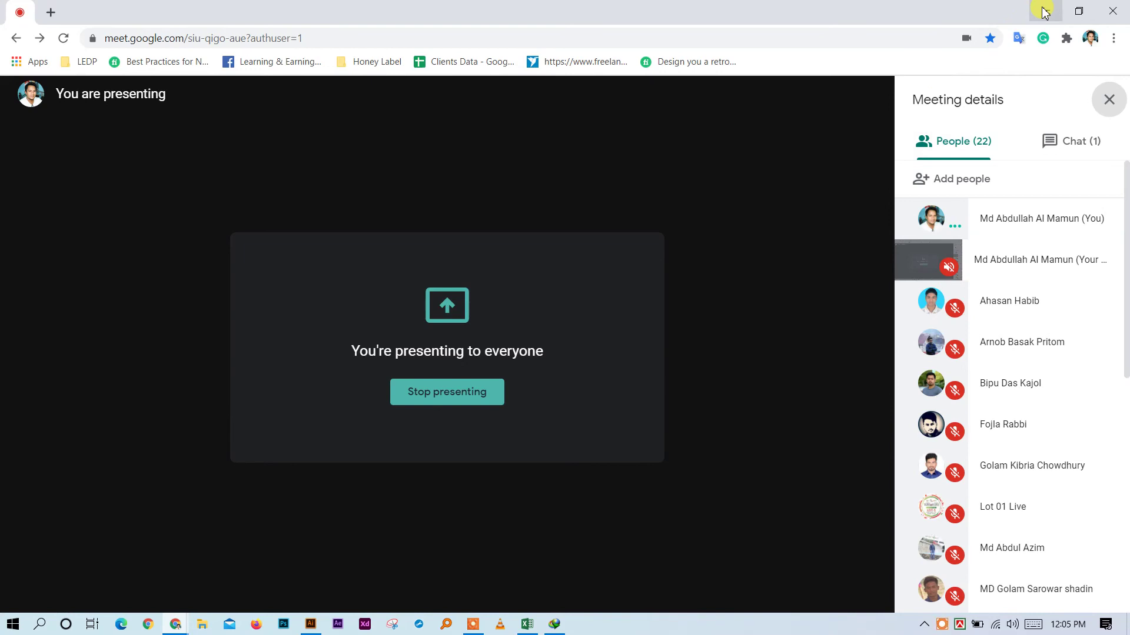
# Change the meeting layout to a tiled view that shows the participants in a grid beside the presentation
pyautogui.click(872, 583)
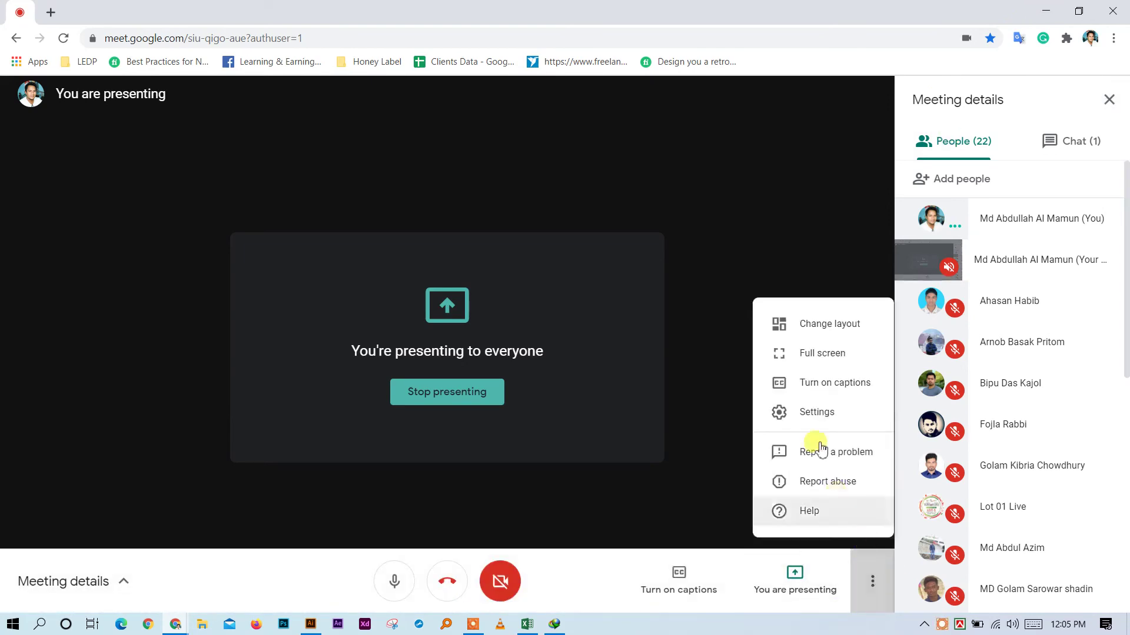
pyautogui.click(828, 331)
pyautogui.click(474, 461)
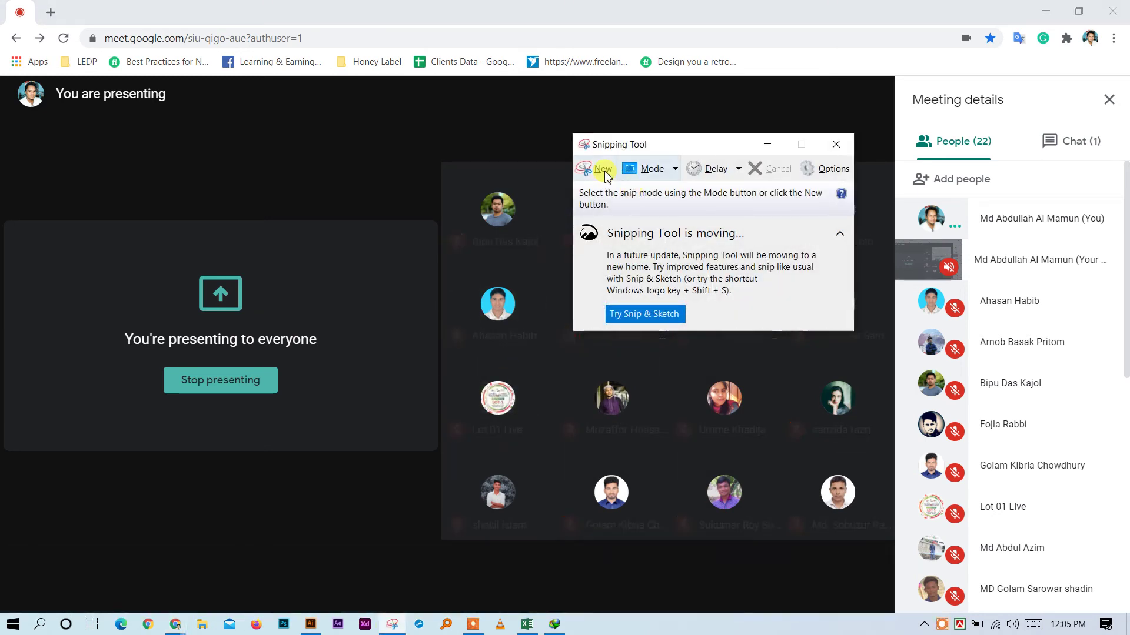
pyautogui.click(607, 171)
pyautogui.click(610, 169)
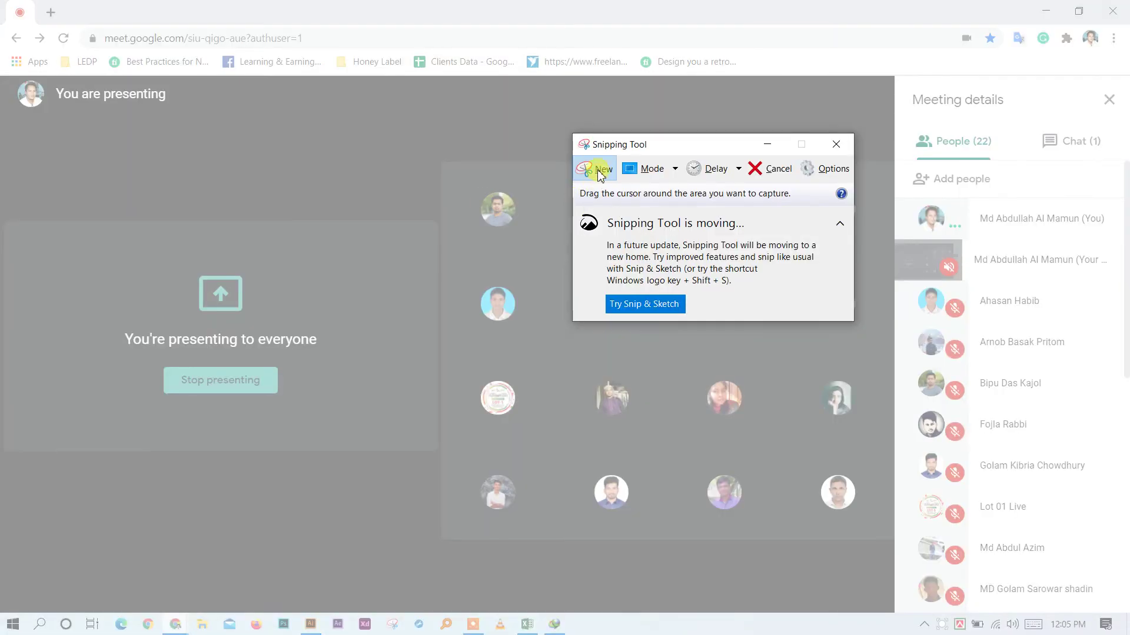
pyautogui.click(600, 172)
pyautogui.click(602, 170)
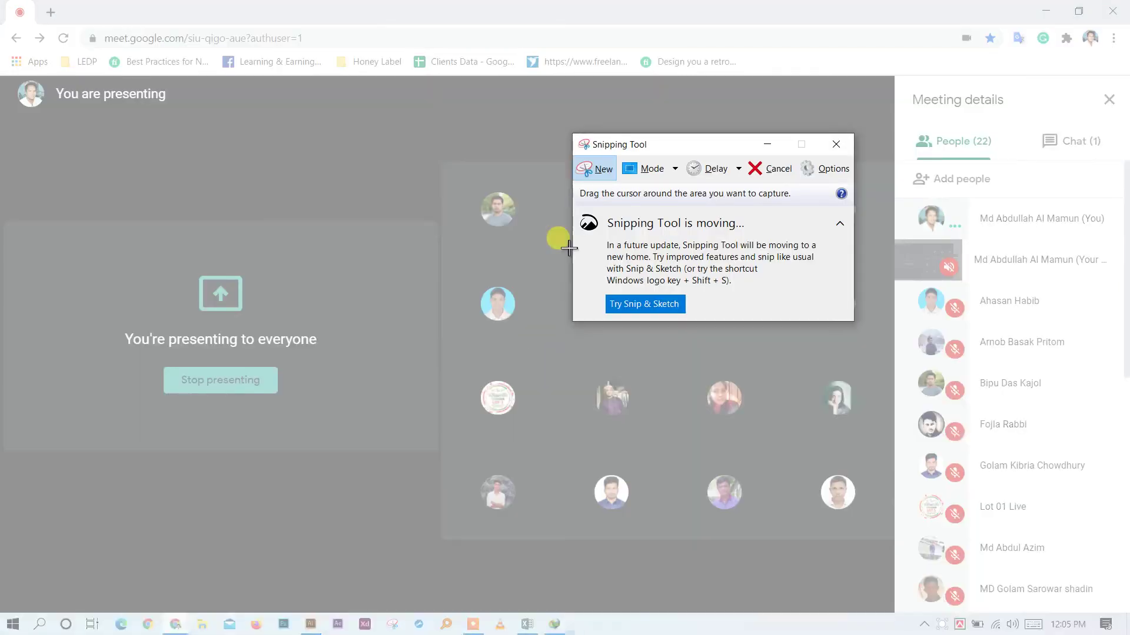
pyautogui.click(600, 171)
pyautogui.click(601, 171)
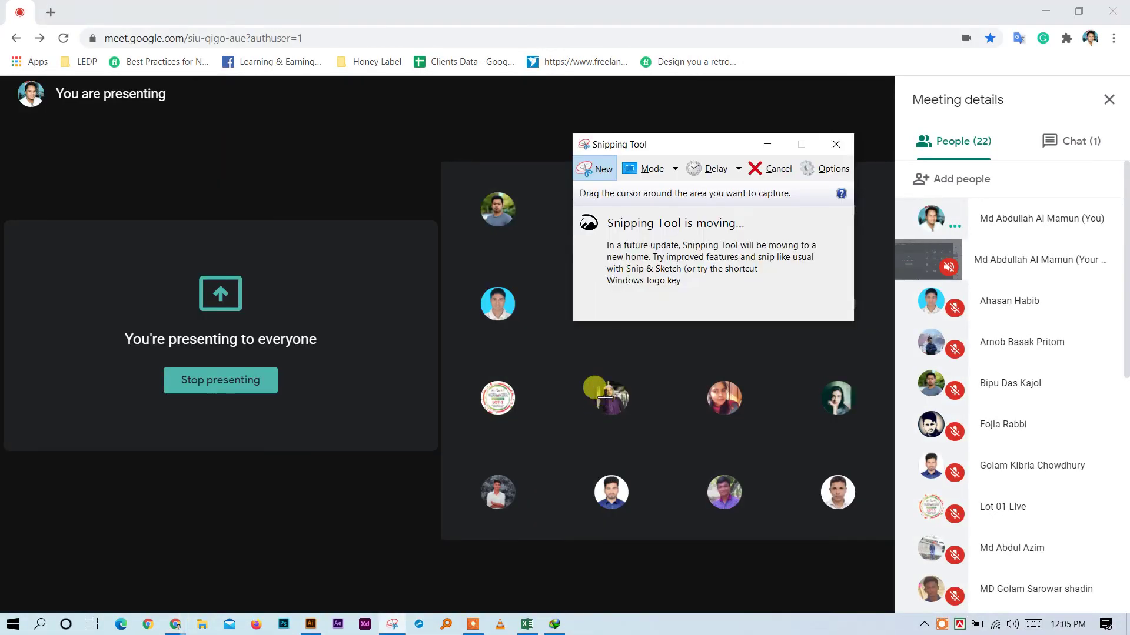
pyautogui.click(602, 171)
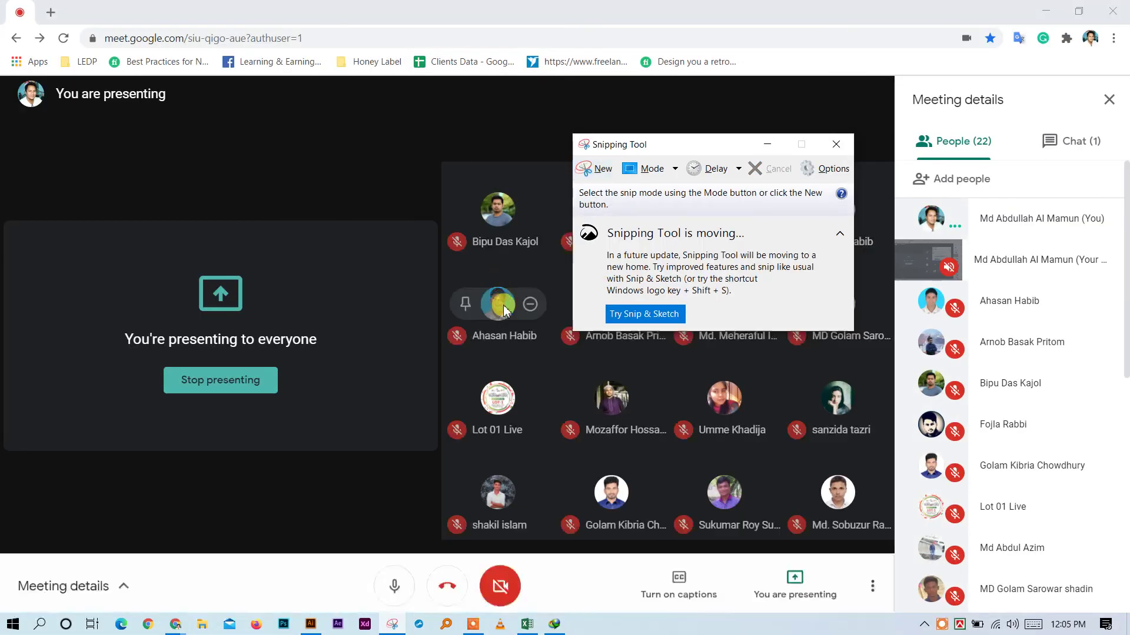
pyautogui.click(594, 171)
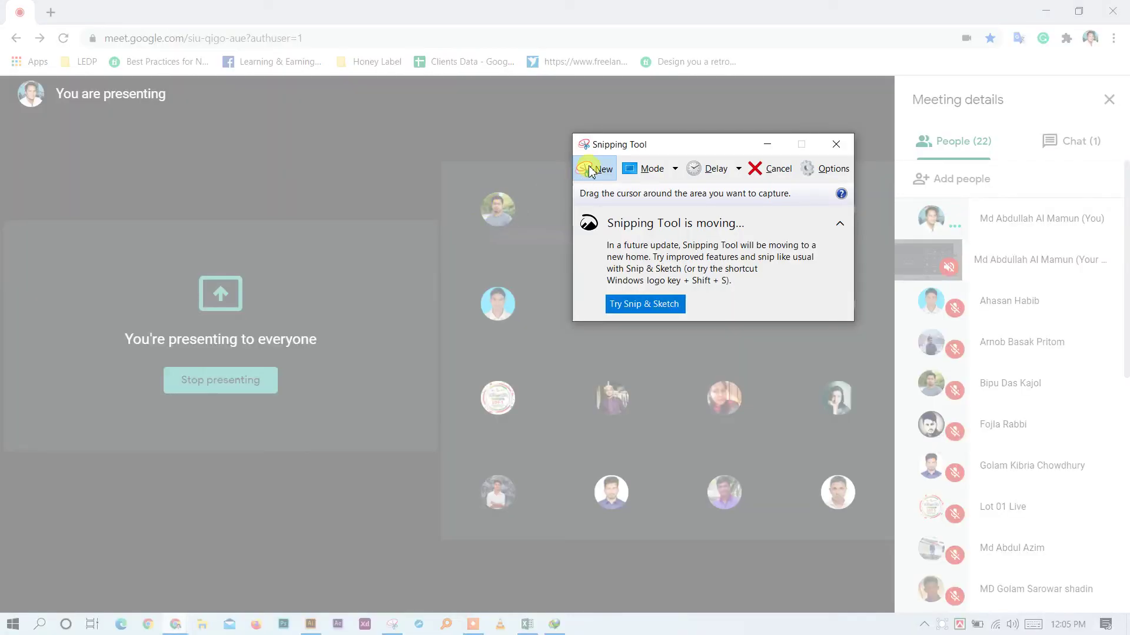
# Capture a rectangular snip of the meeting page with the Snipping Tool, covering the participant grid and the people list
pyautogui.moveTo(640, 139); pyautogui.dragTo(588, 183)
pyautogui.click(540, 219)
pyautogui.click(532, 213)
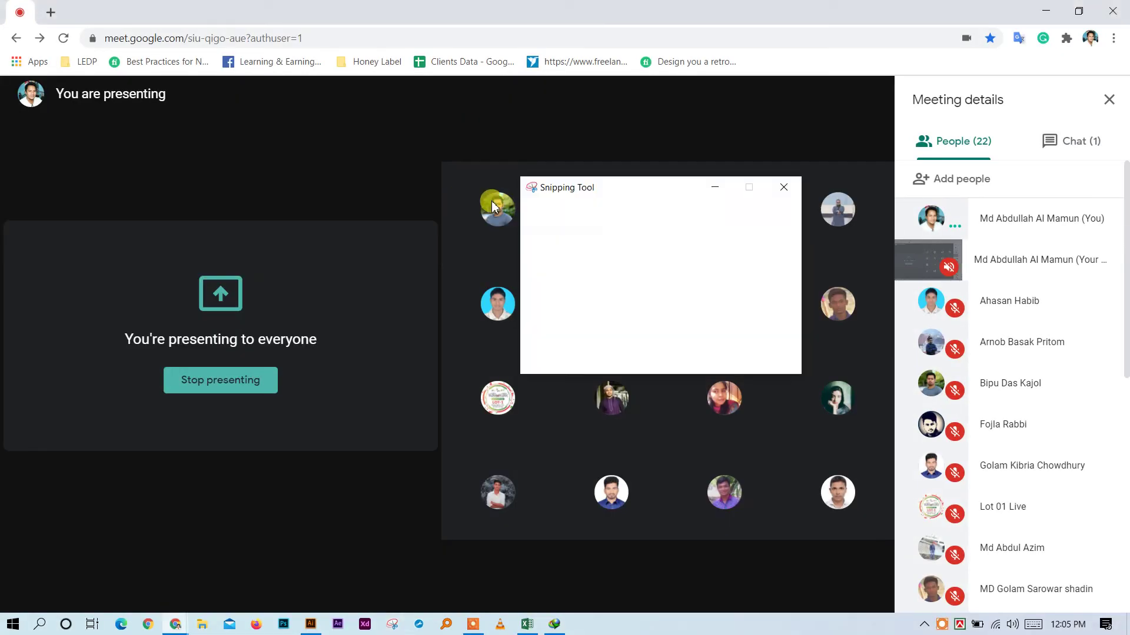
pyautogui.click(553, 218)
pyautogui.click(544, 213)
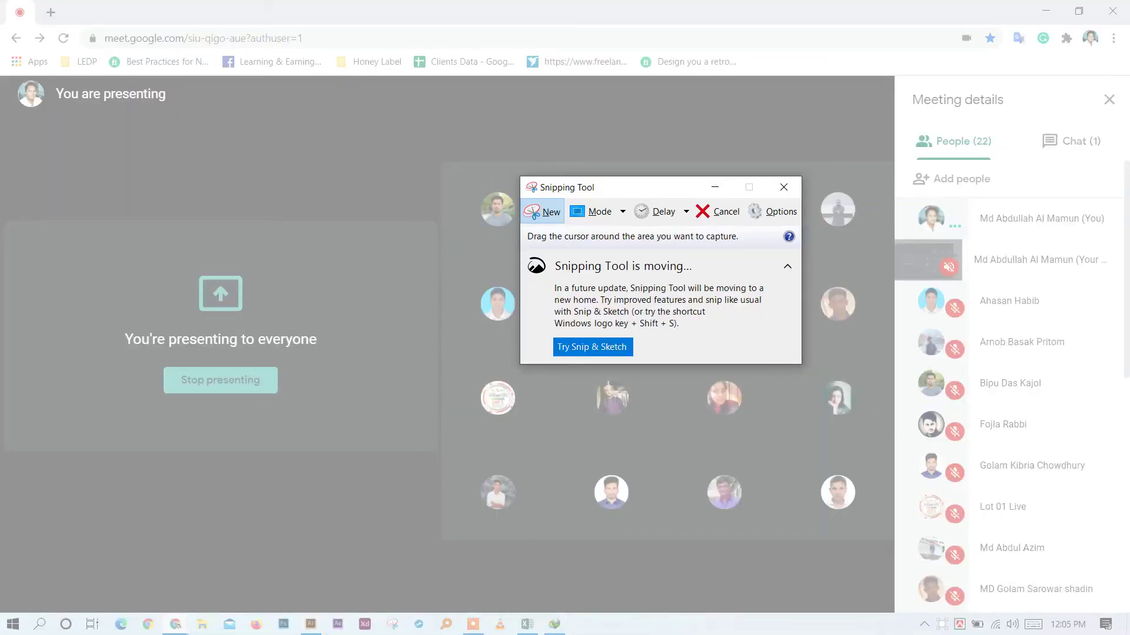
pyautogui.moveTo(0, 76); pyautogui.dragTo(1127, 612)
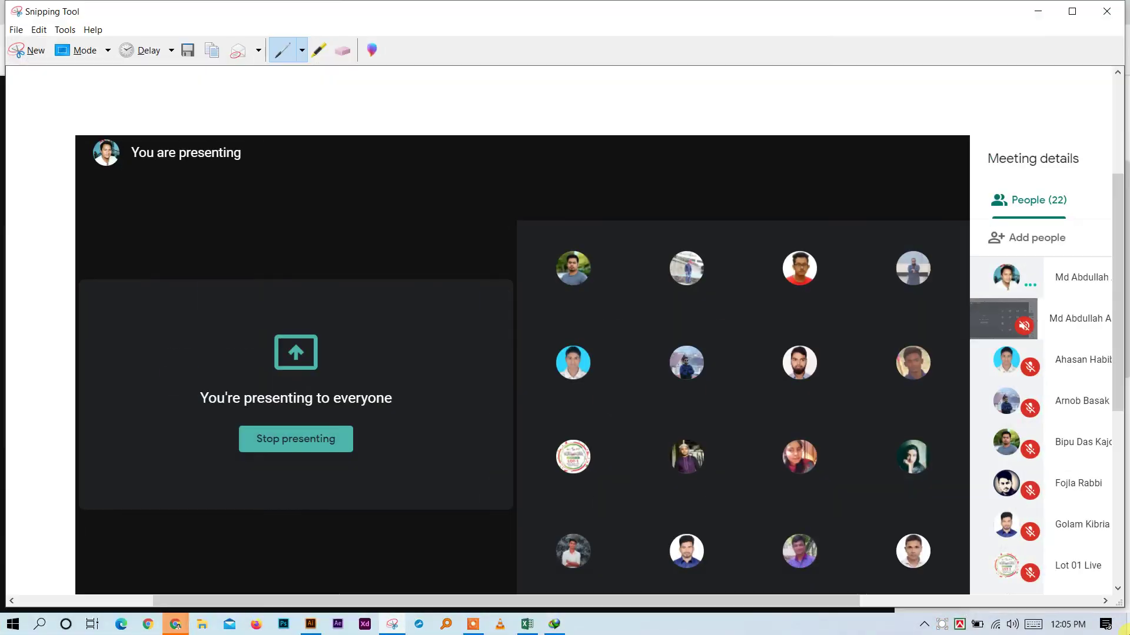
# Save the snip as a PNG named 3 in the Day 29 folder and close the Snipping Tool
pyautogui.hotkey('ctrl', 's')
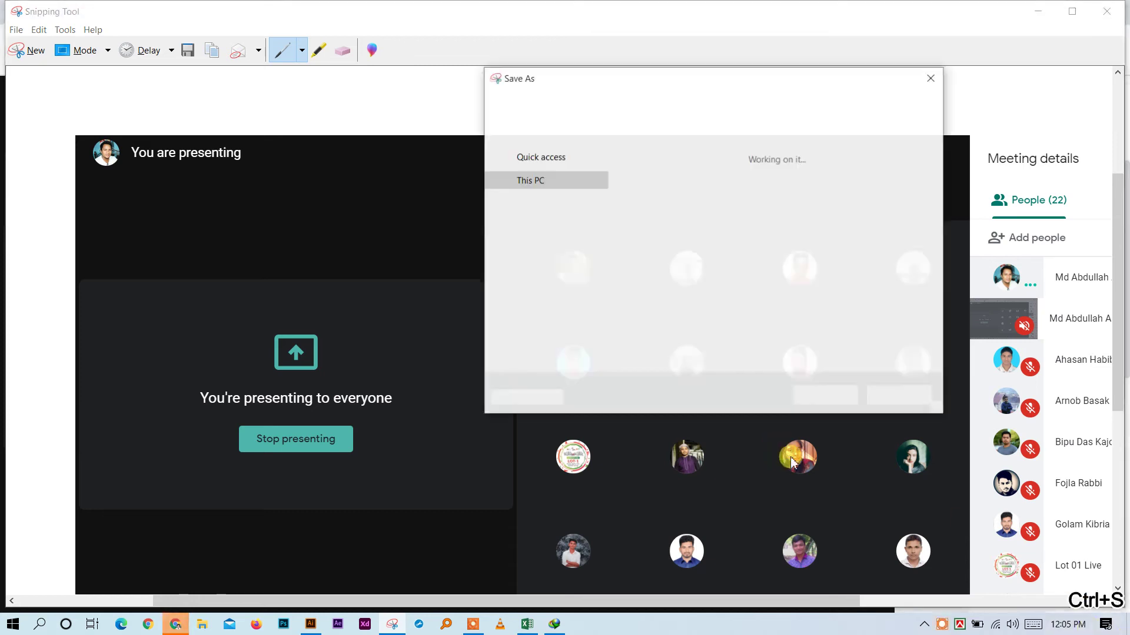
pyautogui.write('3')
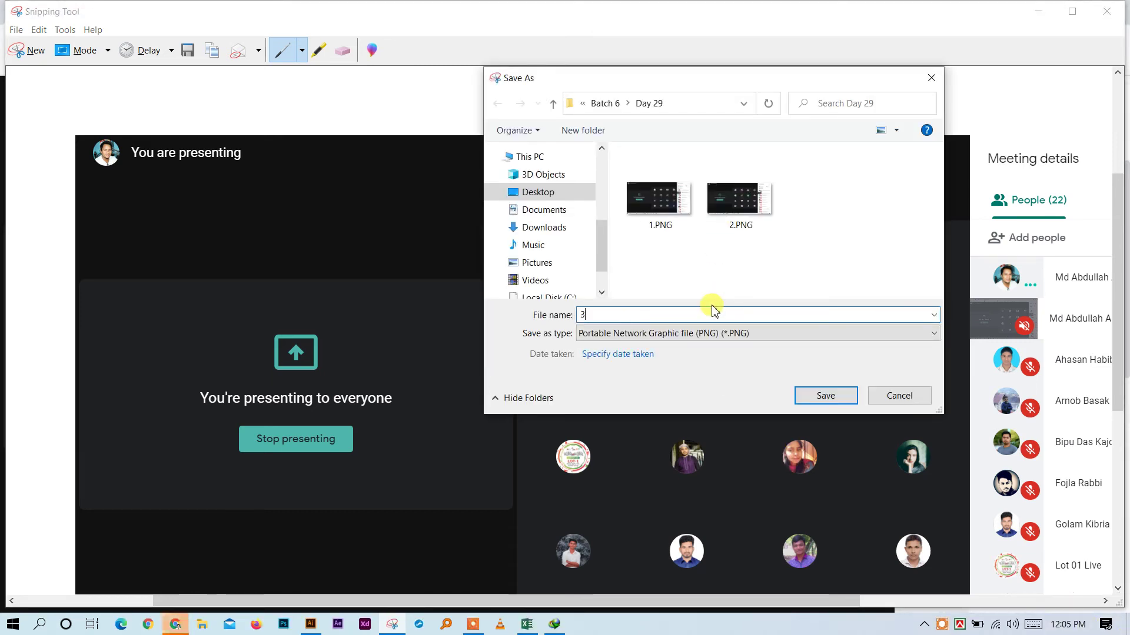
pyautogui.press('Return')
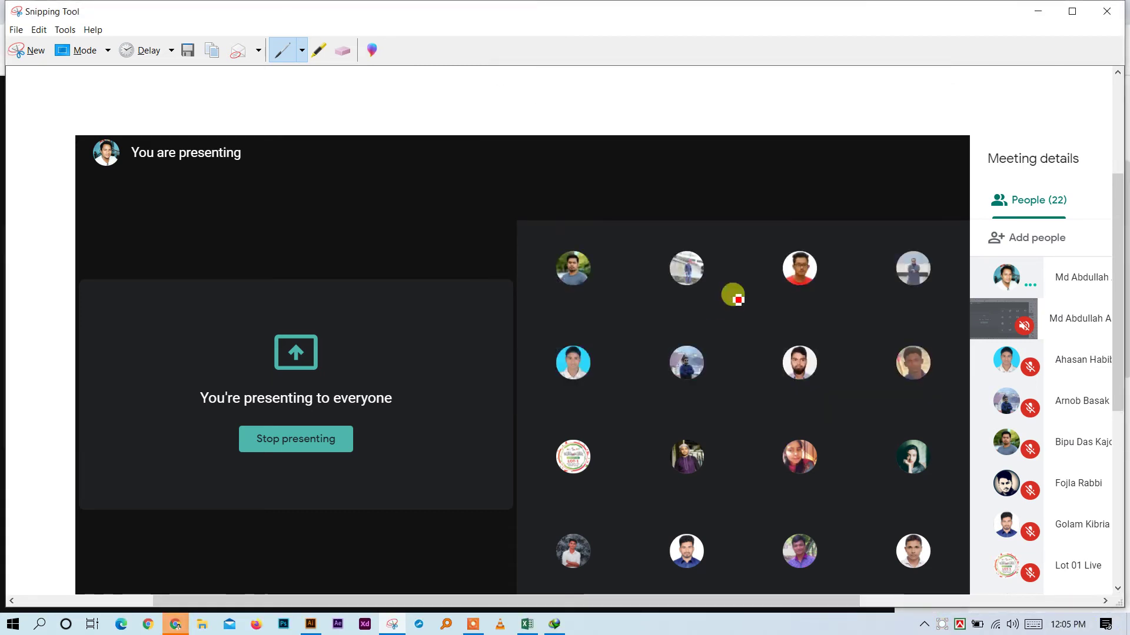
pyautogui.click(1107, 11)
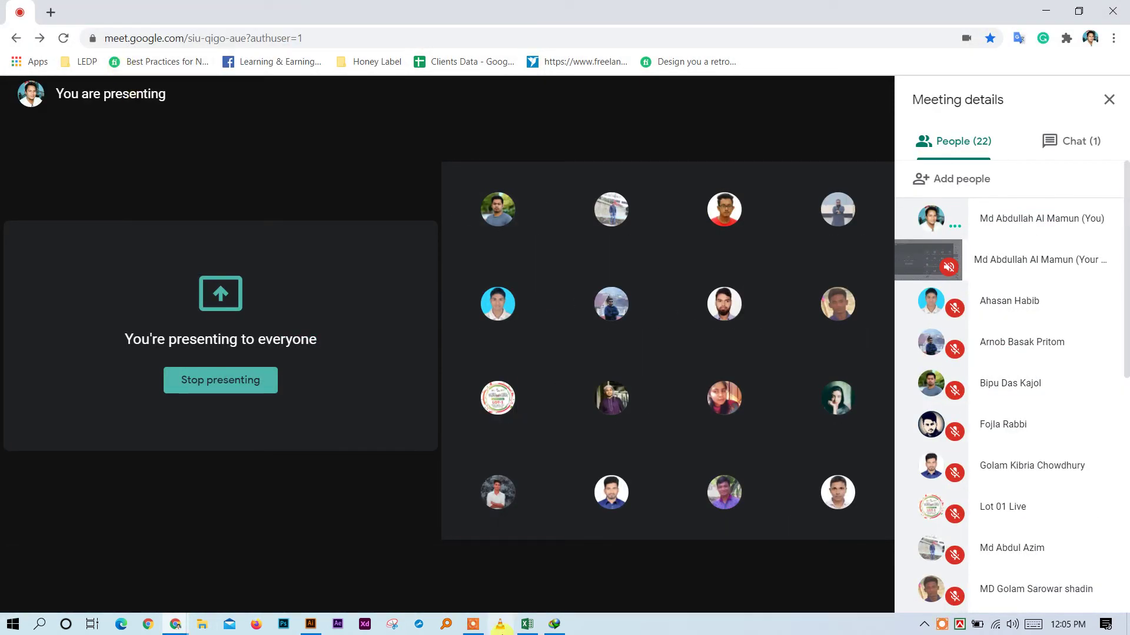
# Switch to Illustrator, try pasting the clipboard screenshot over the artboards, and undo the paste
pyautogui.click(528, 625)
pyautogui.click(527, 625)
pyautogui.click(314, 627)
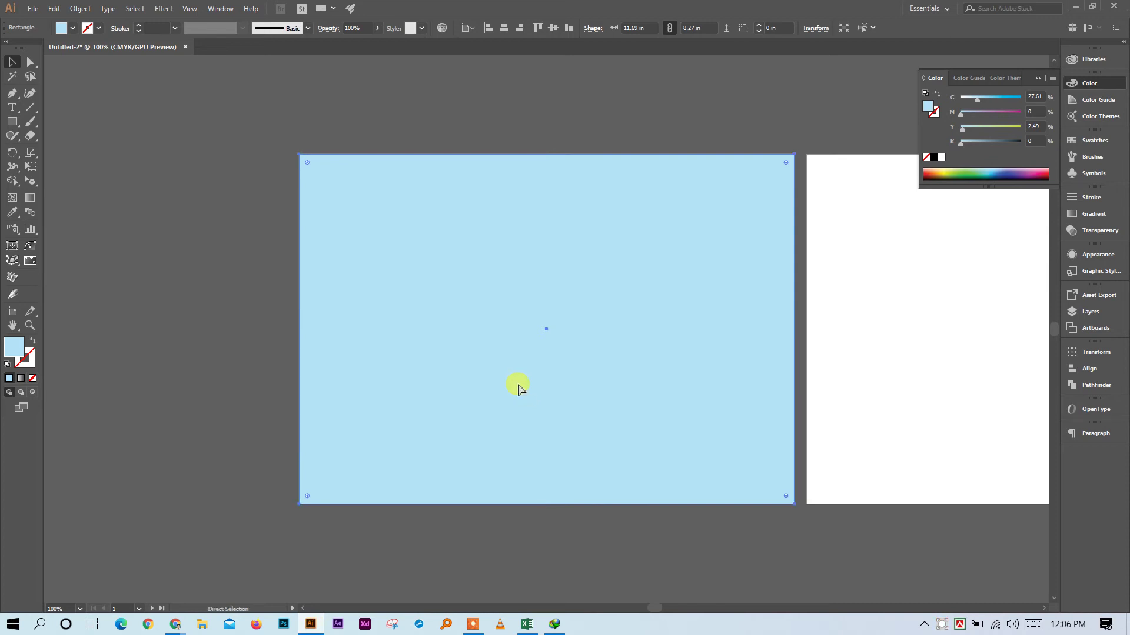
pyautogui.hotkey('ctrl', '-')
pyautogui.hotkey('ctrl', '-')
pyautogui.hotkey('ctrl', '-')
pyautogui.hotkey('ctrl', '-')
pyautogui.hotkey('ctrl', 'v')
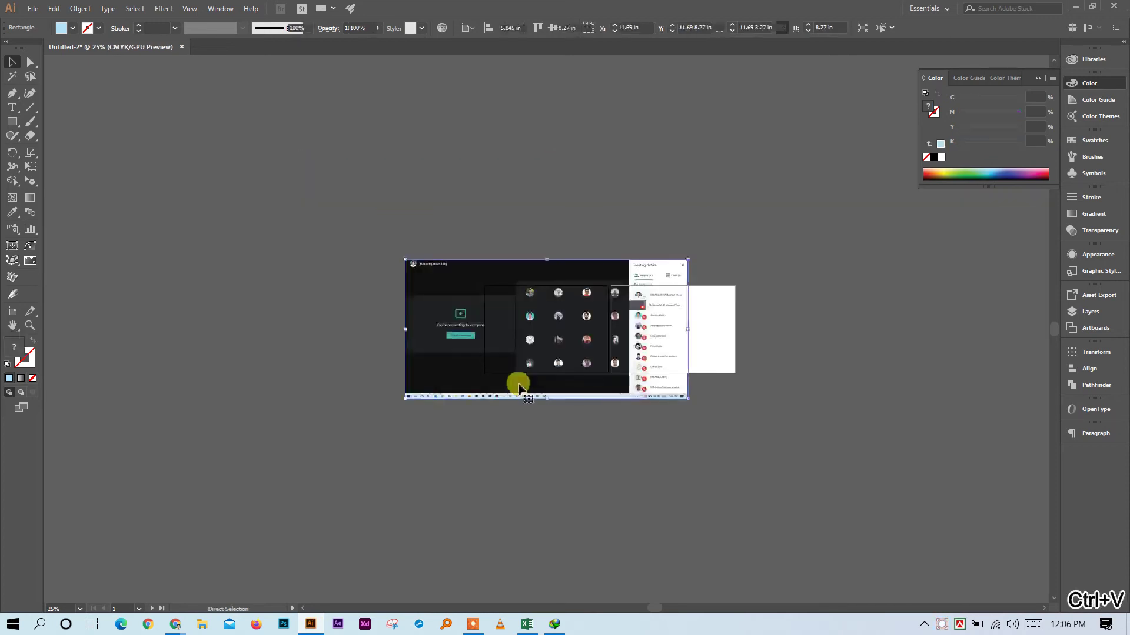
pyautogui.hotkey('ctrl', 'z')
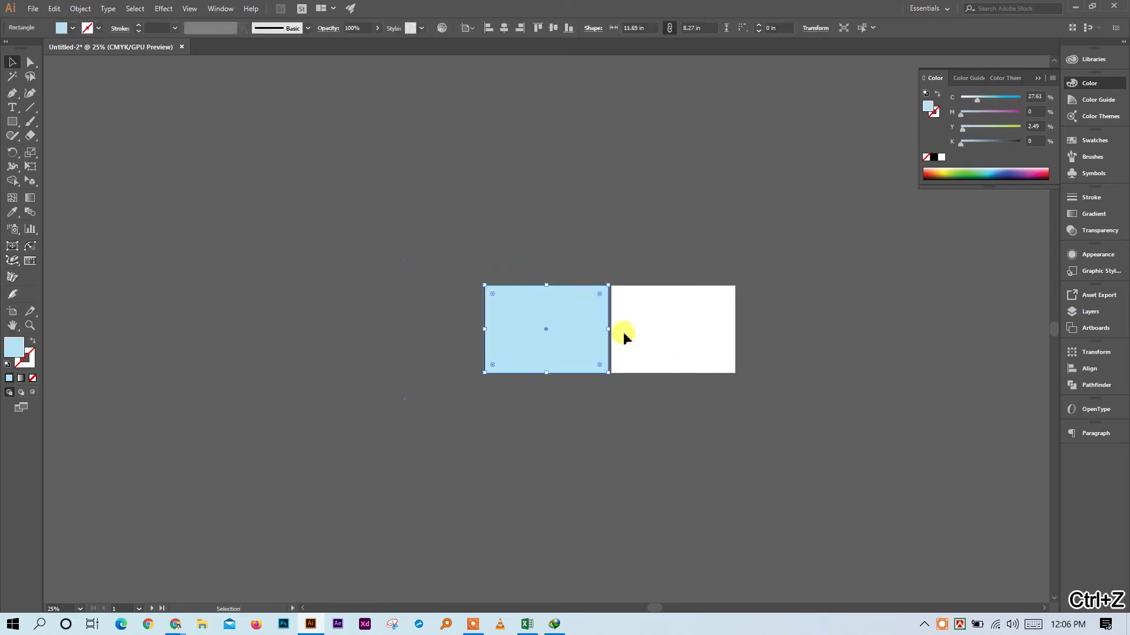
# Switch to Chrome, reopen the closed brochure search and depositphotos trifold image tabs, and close the search tab
pyautogui.hotkey('alt', 'Tab')
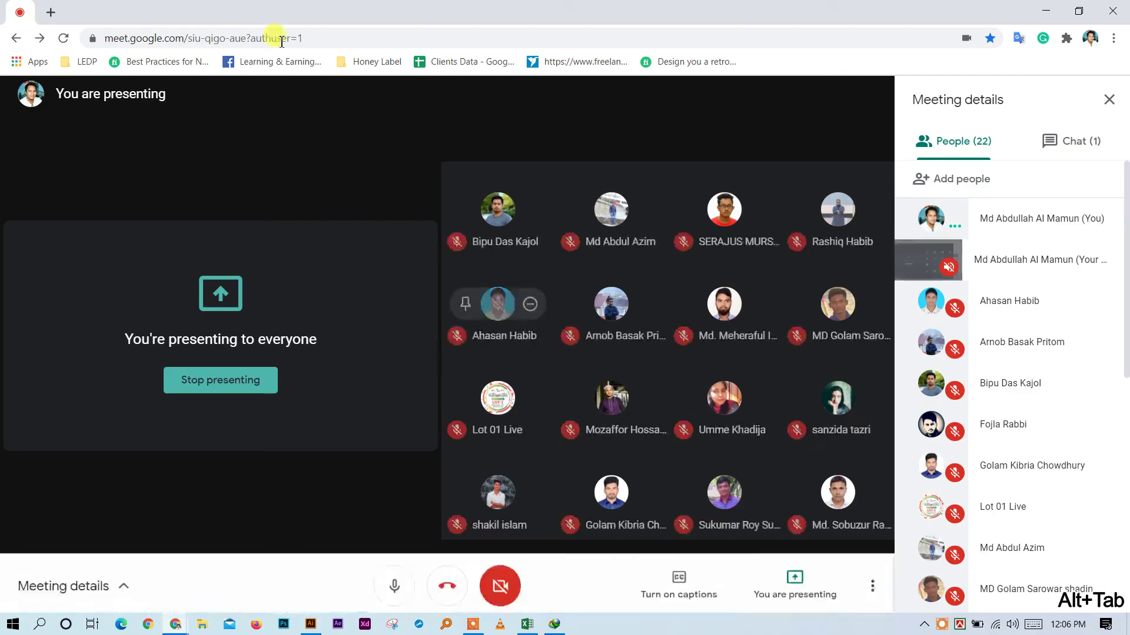
pyautogui.rightClick(144, 12)
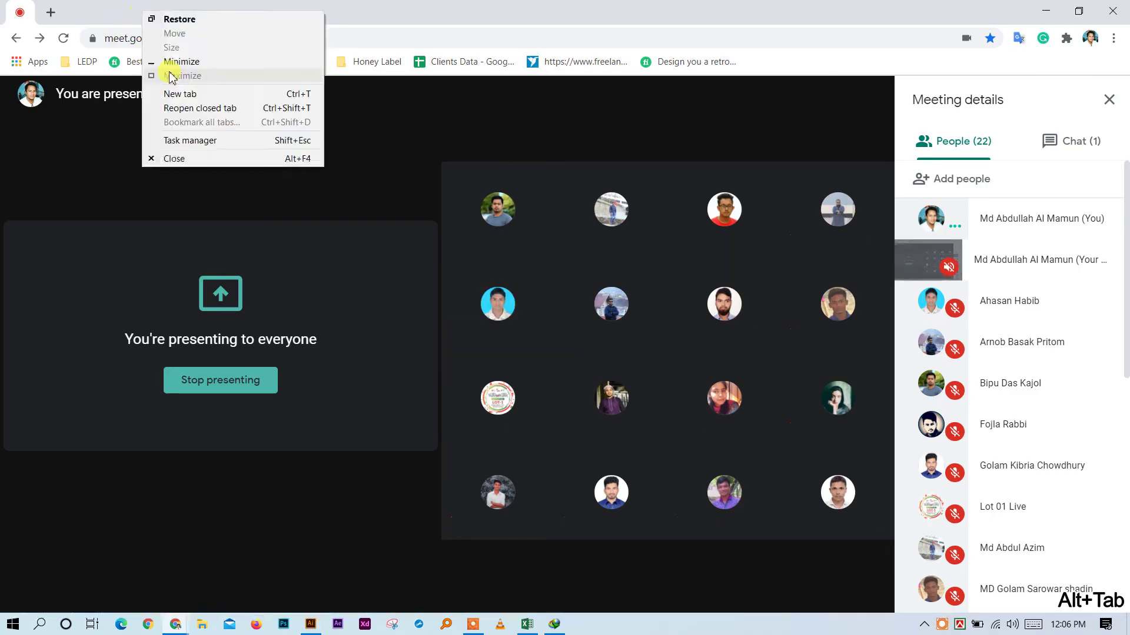
pyautogui.click(233, 112)
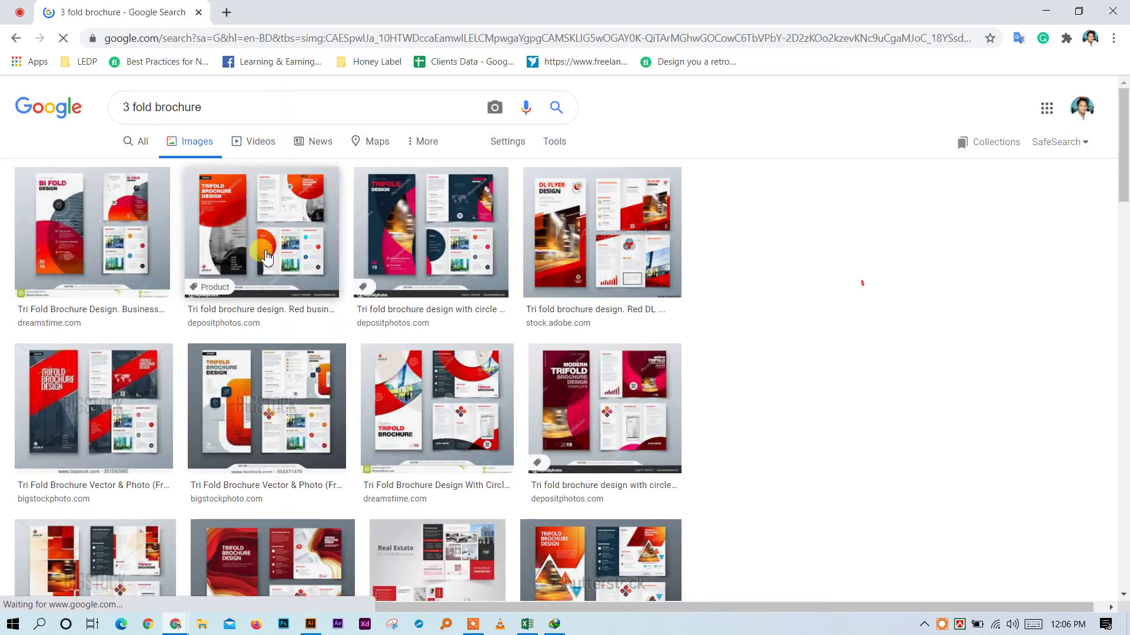
pyautogui.rightClick(324, 19)
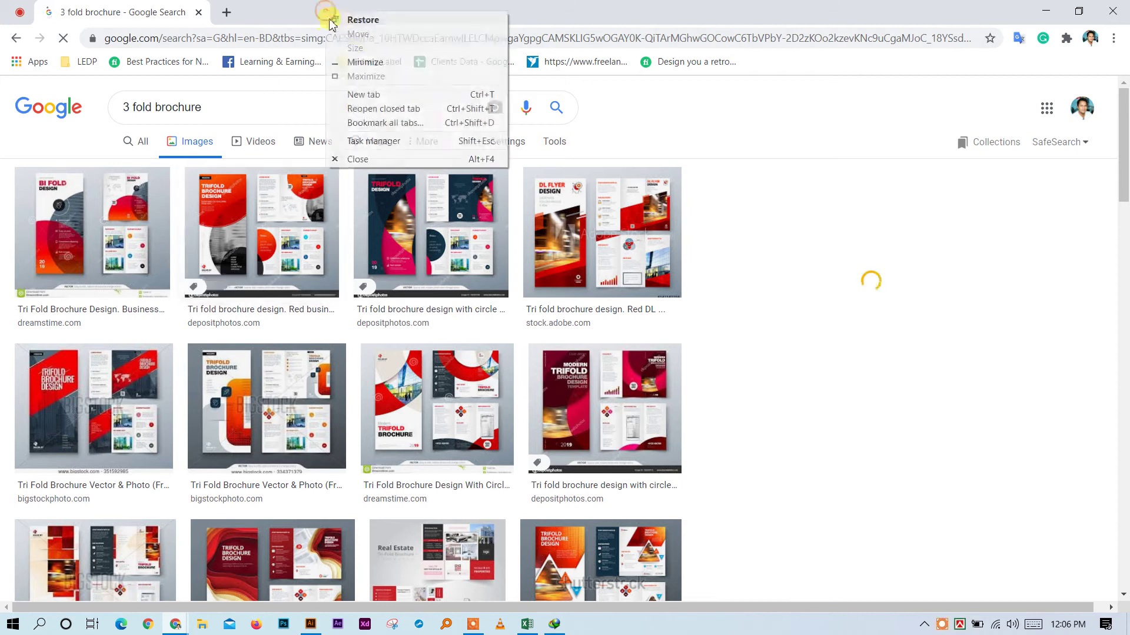
pyautogui.click(371, 107)
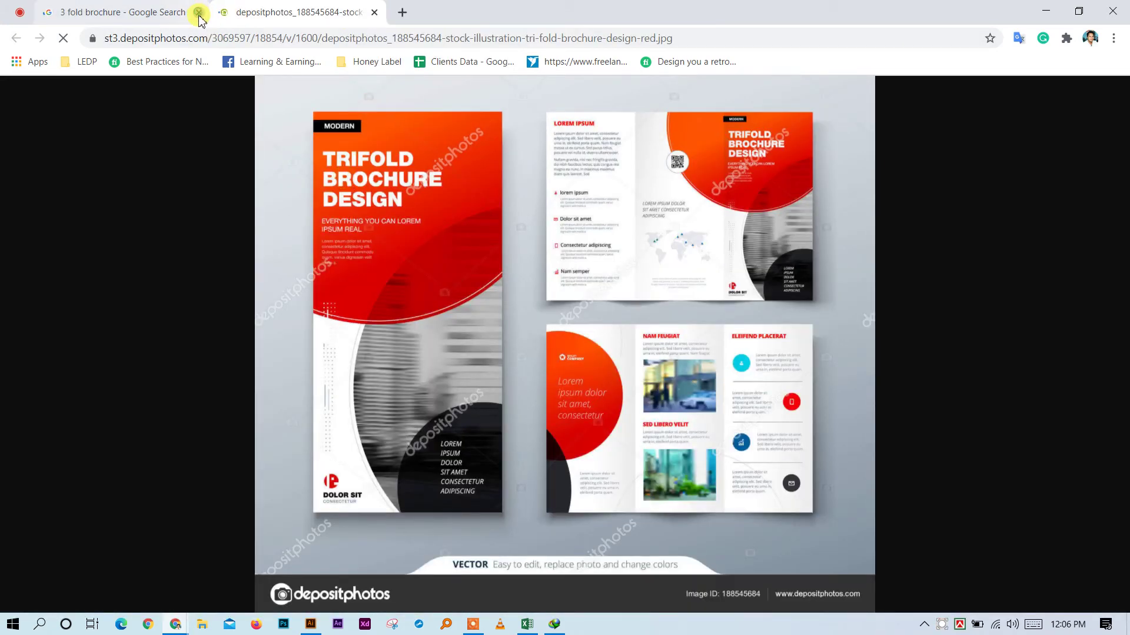
pyautogui.click(198, 12)
# Copy the red depositphotos trifold brochure image and close its tab
pyautogui.click(451, 297)
pyautogui.rightClick(451, 298)
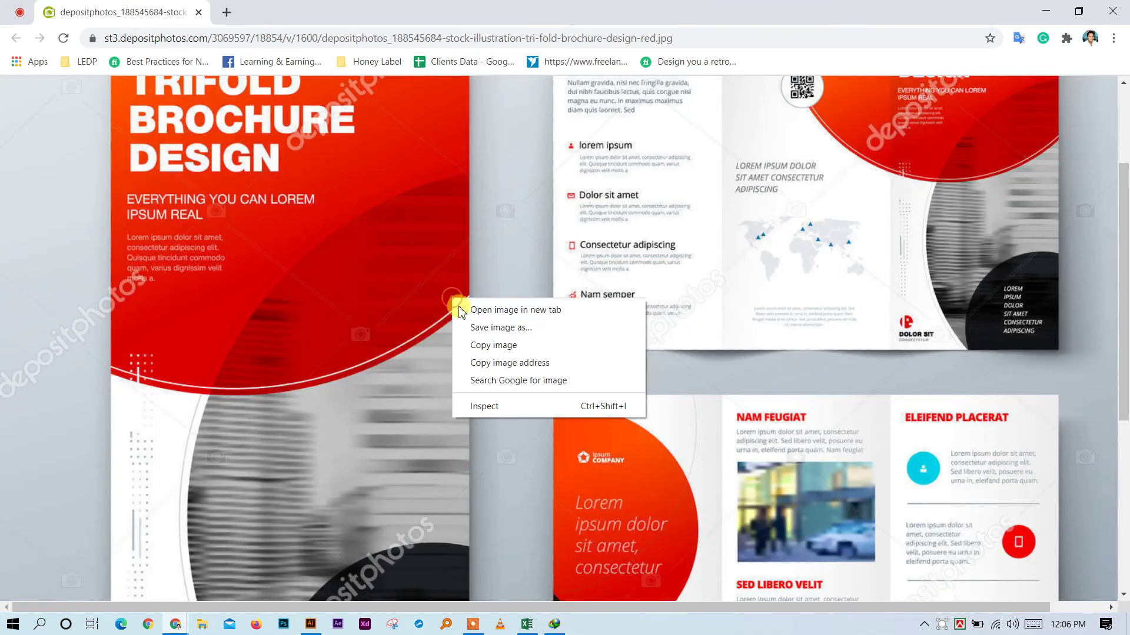
pyautogui.click(488, 342)
pyautogui.click(199, 12)
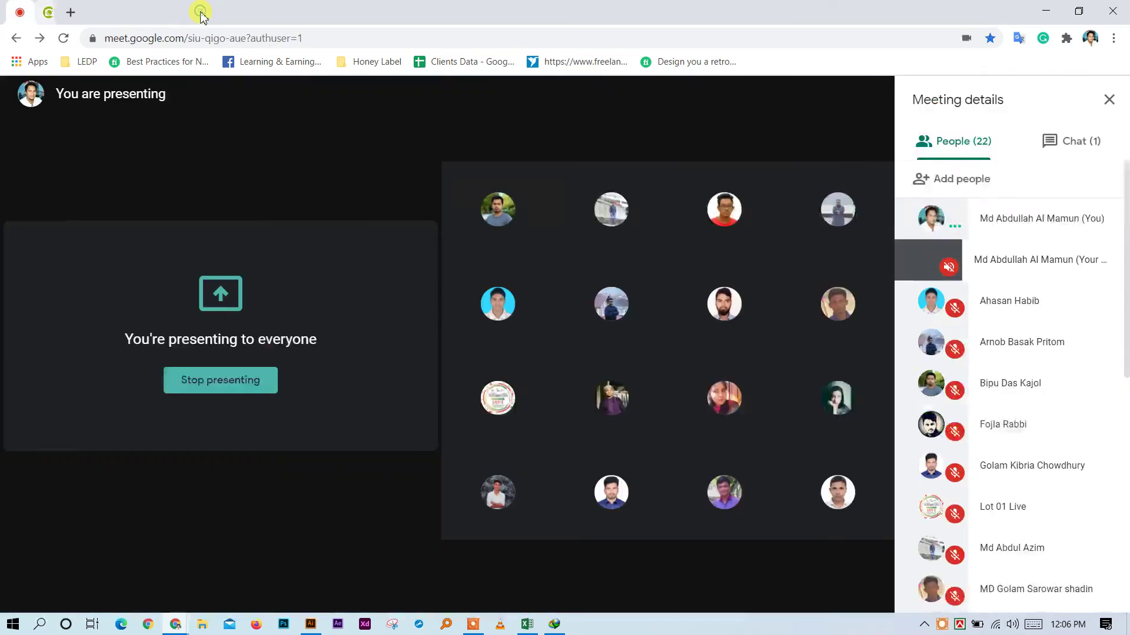
# Return to Illustrator, paste the brochure image, and place it on the canvas to the left of the two artboards
pyautogui.click(1046, 11)
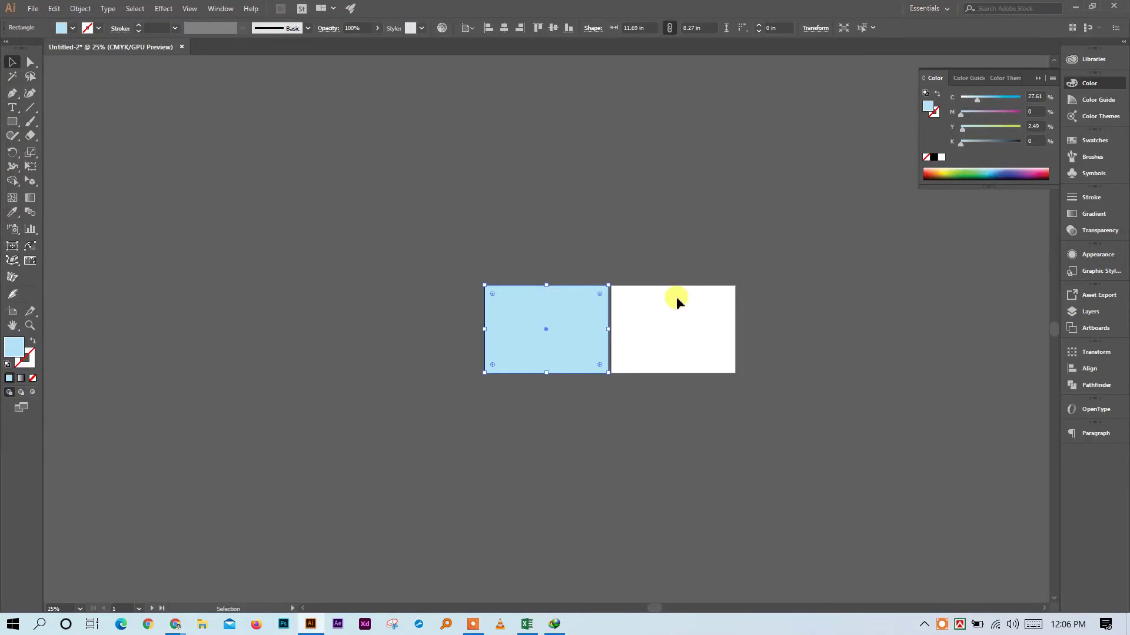
pyautogui.hotkey('ctrl', 'v')
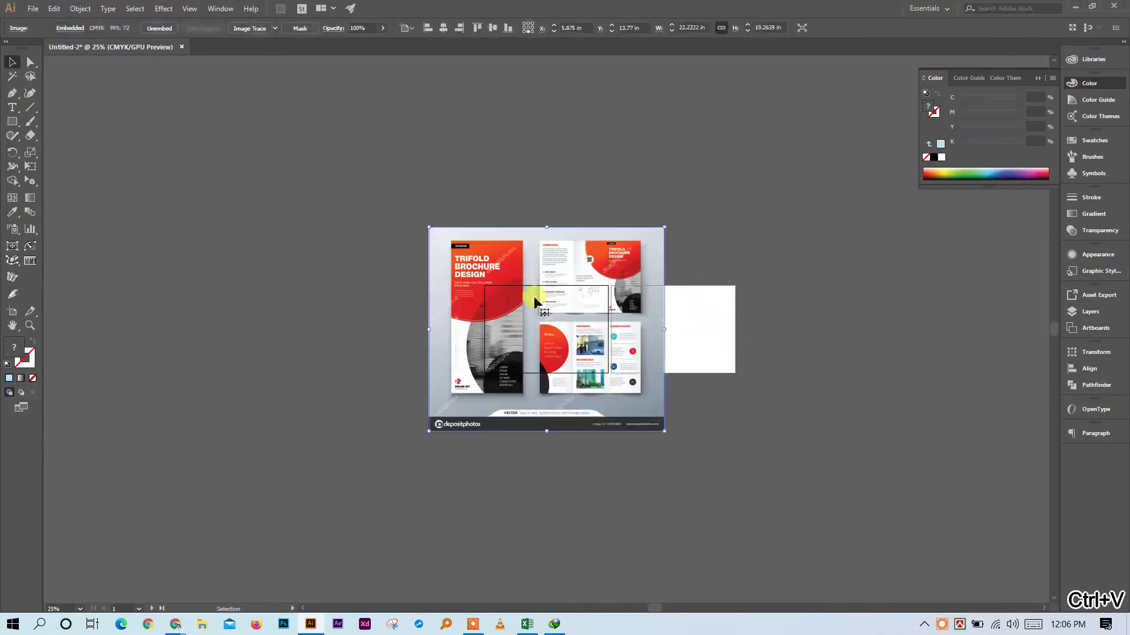
pyautogui.moveTo(501, 279); pyautogui.dragTo(293, 291)
pyautogui.click(461, 298)
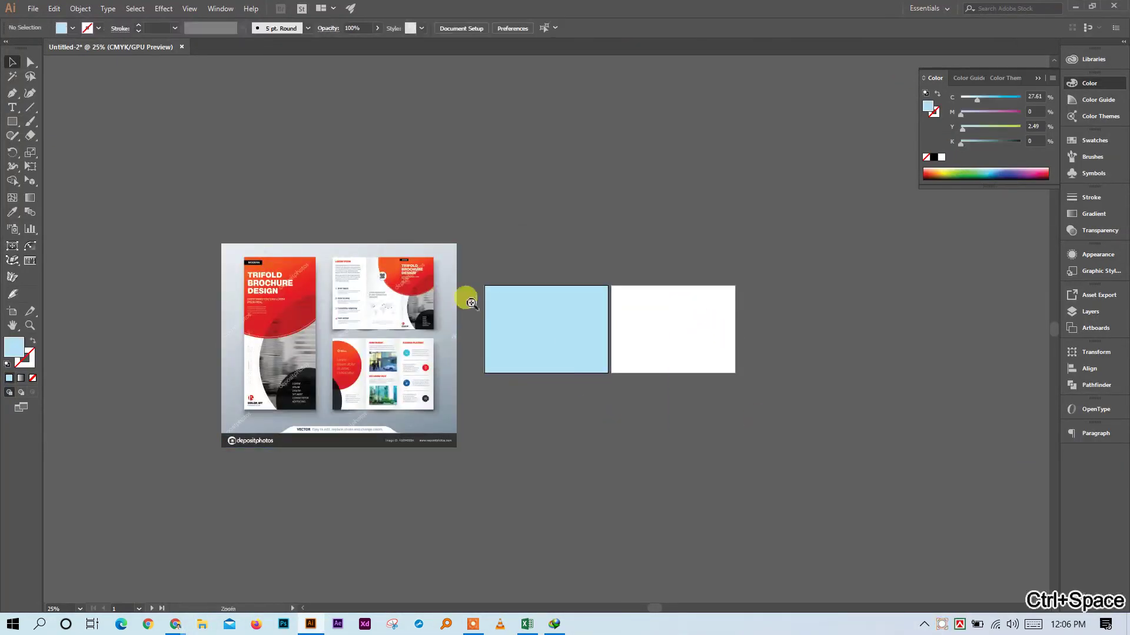
# Draw a rectangle about 9.54 by 6.81 in over the upper three-panel spread in the pasted brochure image
pyautogui.keyDown('ctrl'); pyautogui.click(462, 305); pyautogui.keyUp('ctrl')
pyautogui.keyDown('ctrl'); pyautogui.click(535, 339); pyautogui.keyUp('ctrl')
pyautogui.keyDown('ctrl'); pyautogui.click(547, 332); pyautogui.keyUp('ctrl')
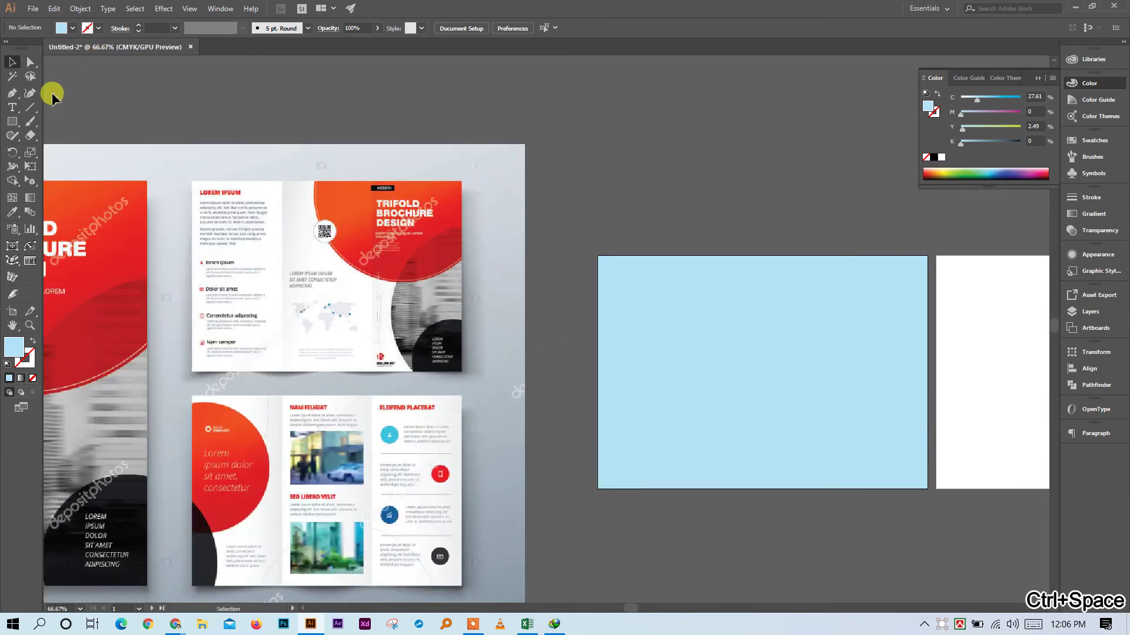
pyautogui.click(13, 121)
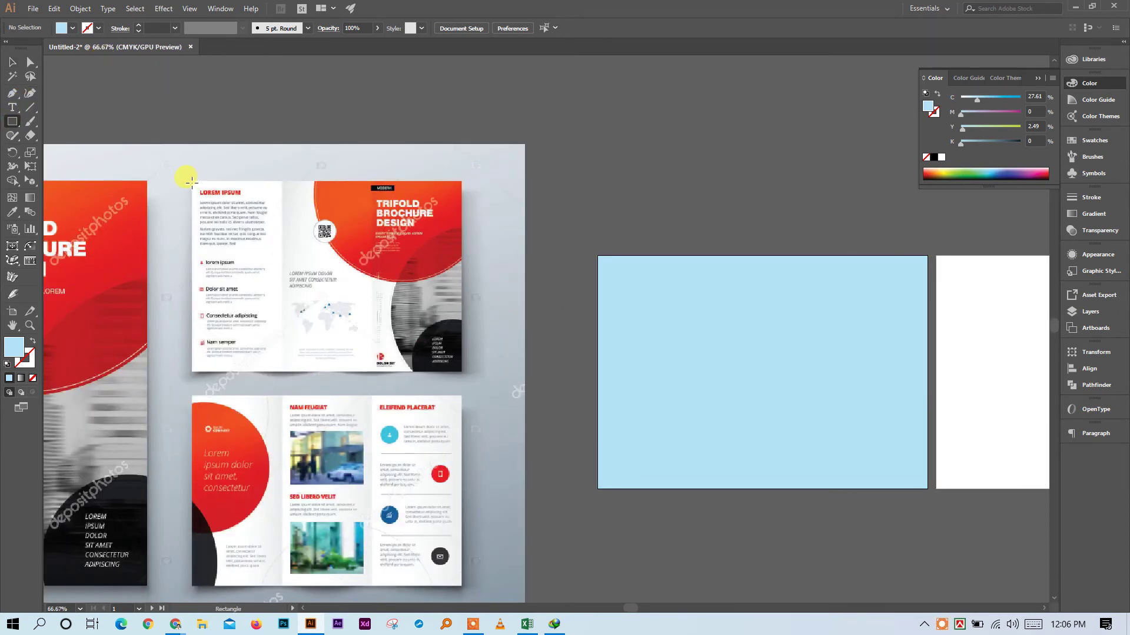
pyautogui.moveTo(192, 179); pyautogui.dragTo(463, 371)
pyautogui.click(12, 61)
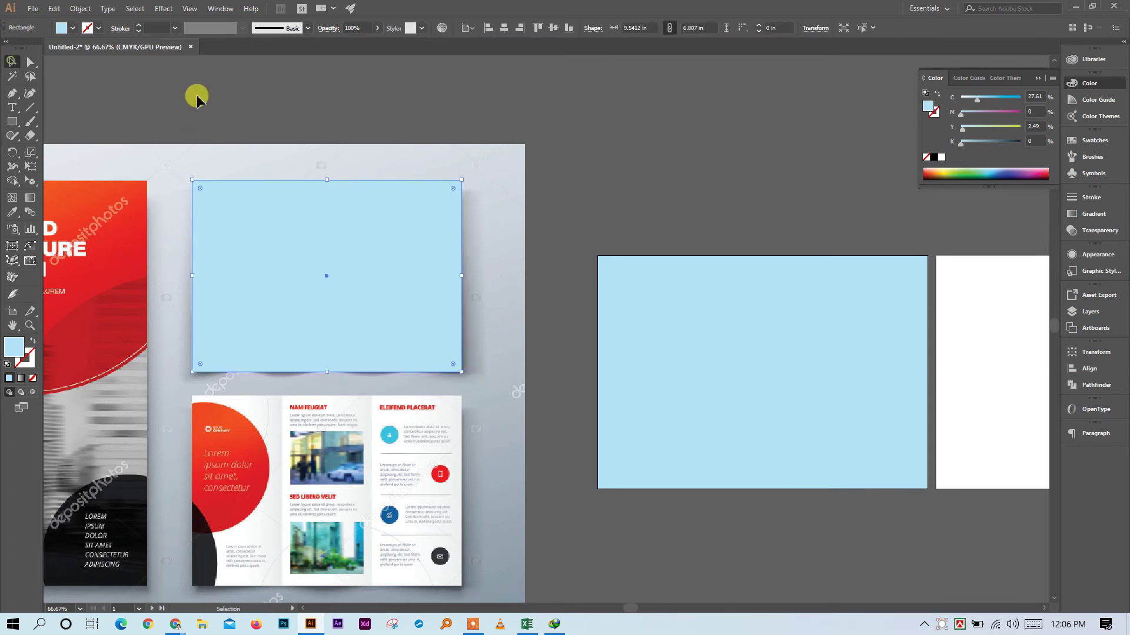
# Make a clipping mask that crops the pasted brochure image to the drawn rectangle
pyautogui.hotkey('ctrl', 'a')
pyautogui.rightClick(374, 232)
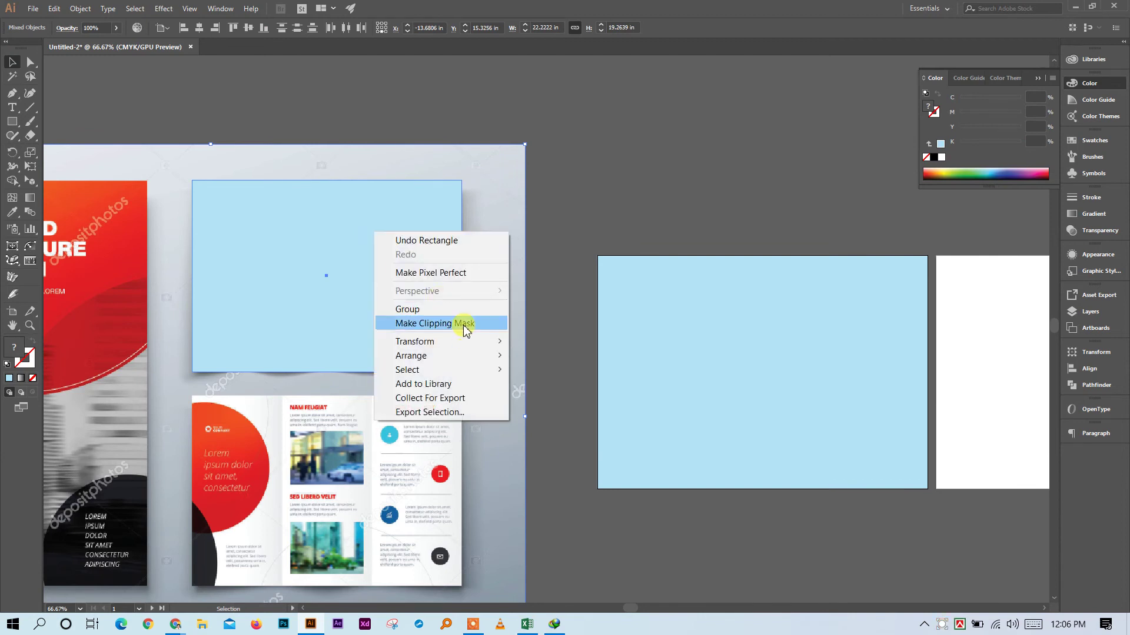
pyautogui.click(461, 323)
# Move the clipped brochure spread onto the second, white artboard and scale it up to fill the artboard
pyautogui.hscroll(2, 379, 278)
pyautogui.moveTo(167, 234); pyautogui.dragTo(911, 310)
pyautogui.hscroll(5, 948, 396)
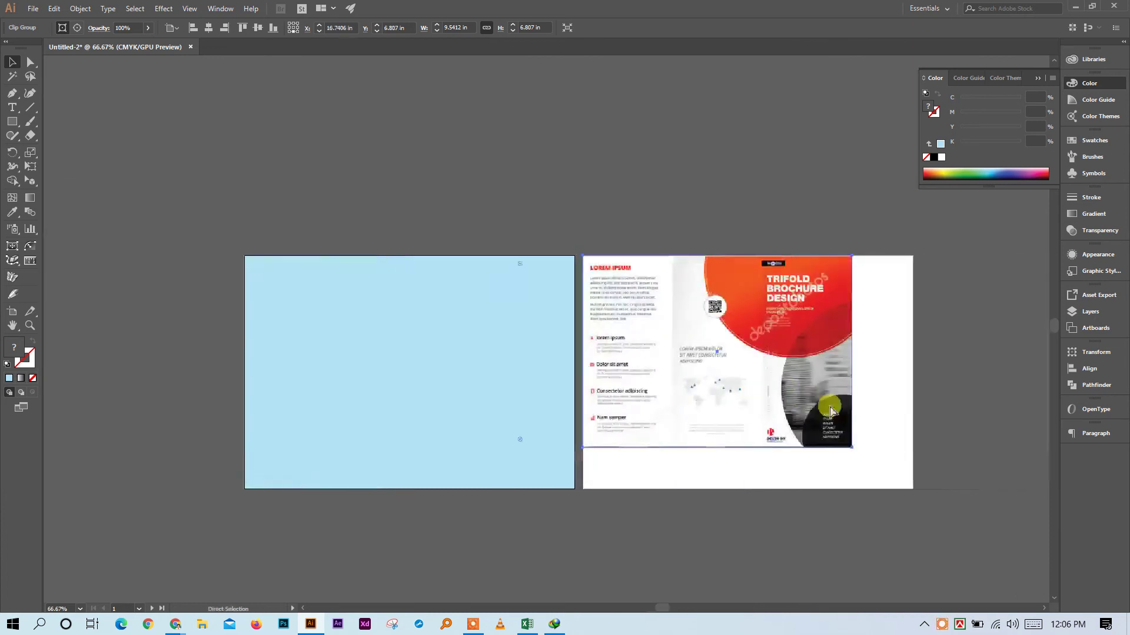
pyautogui.moveTo(740, 448); pyautogui.dragTo(799, 489)
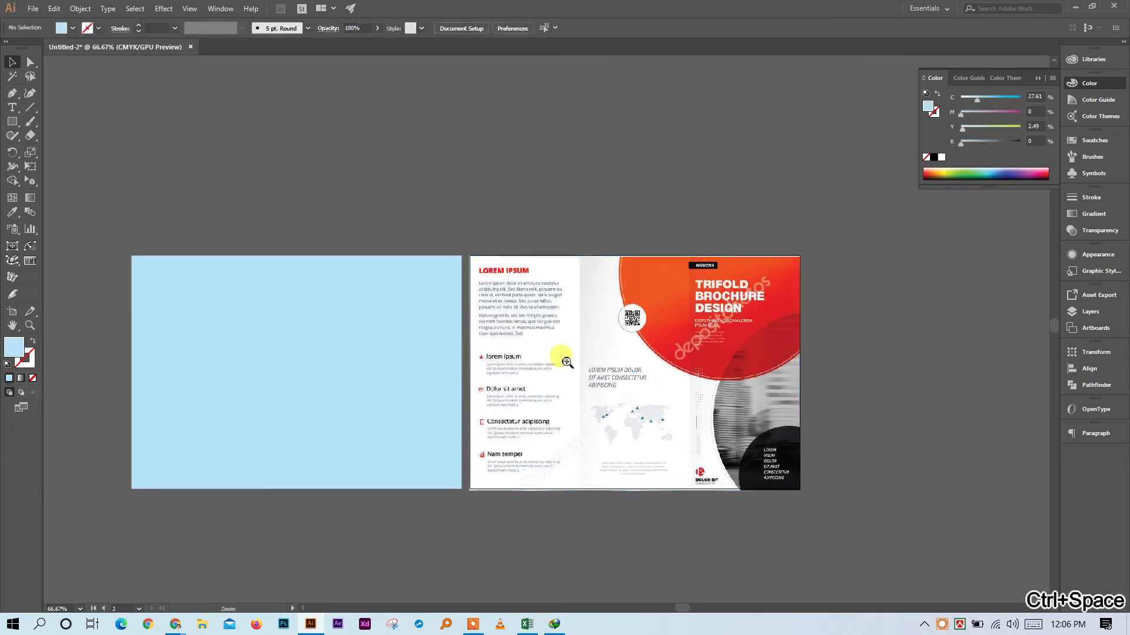
# Nudge the clipped brochure spread up slightly to align it with the second artboard
pyautogui.hotkey('ctrl', 'space')
pyautogui.click(565, 356)
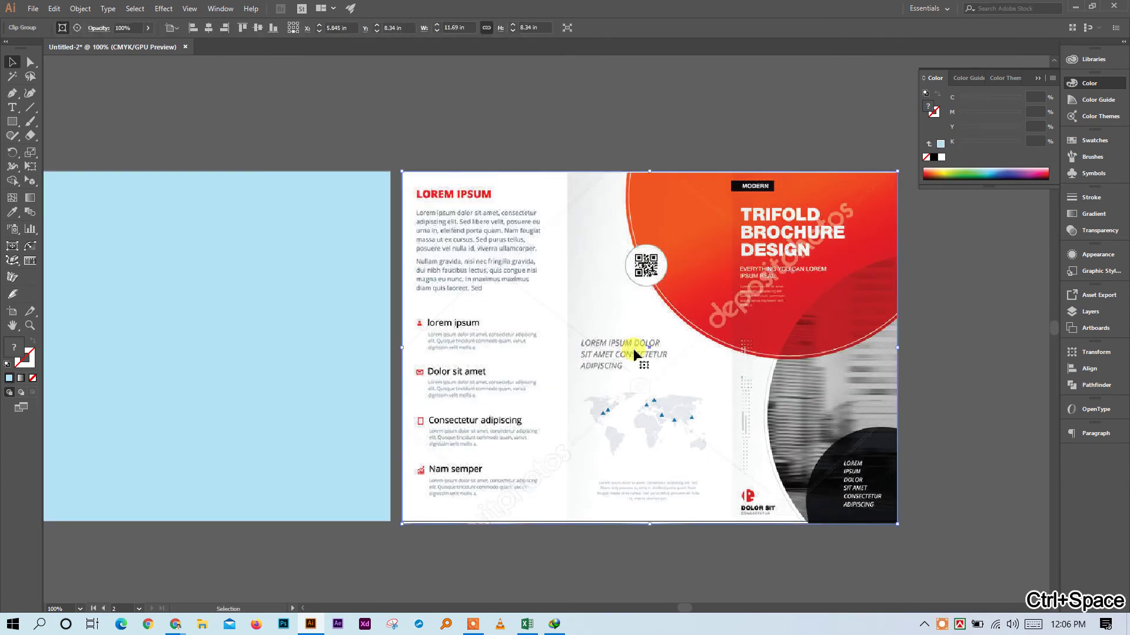
pyautogui.moveTo(634, 353); pyautogui.dragTo(633, 352)
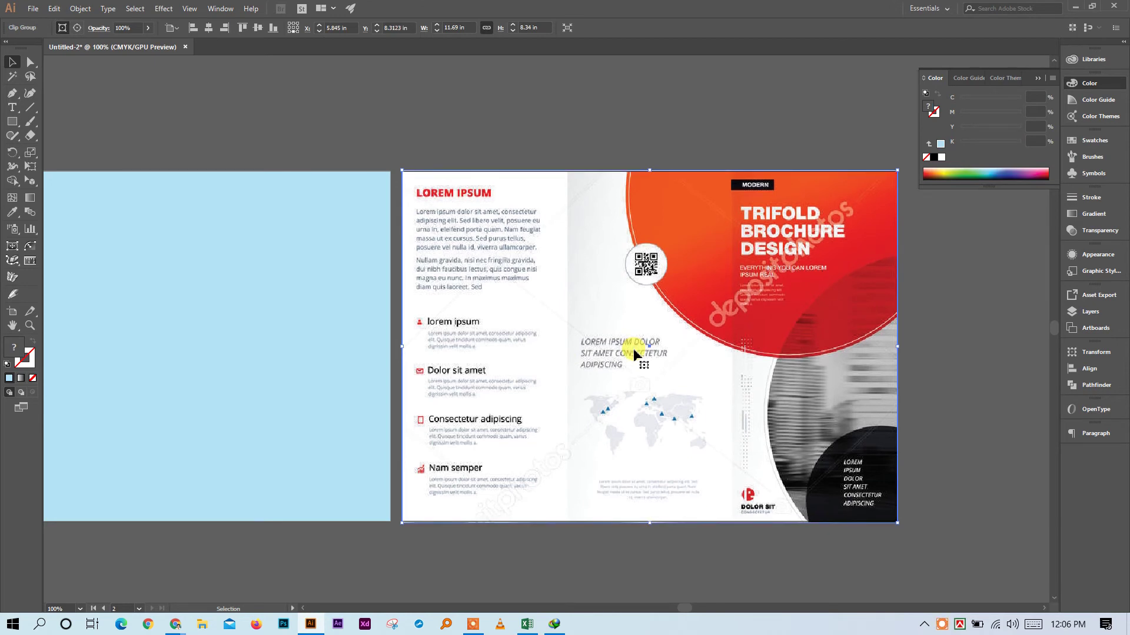
pyautogui.click(636, 559)
# Try marking the first panel's outer margin with a rectangle about 0.32 by 1.56 in, and undo it
pyautogui.hotkey('ctrl', 'space')
pyautogui.click(594, 438)
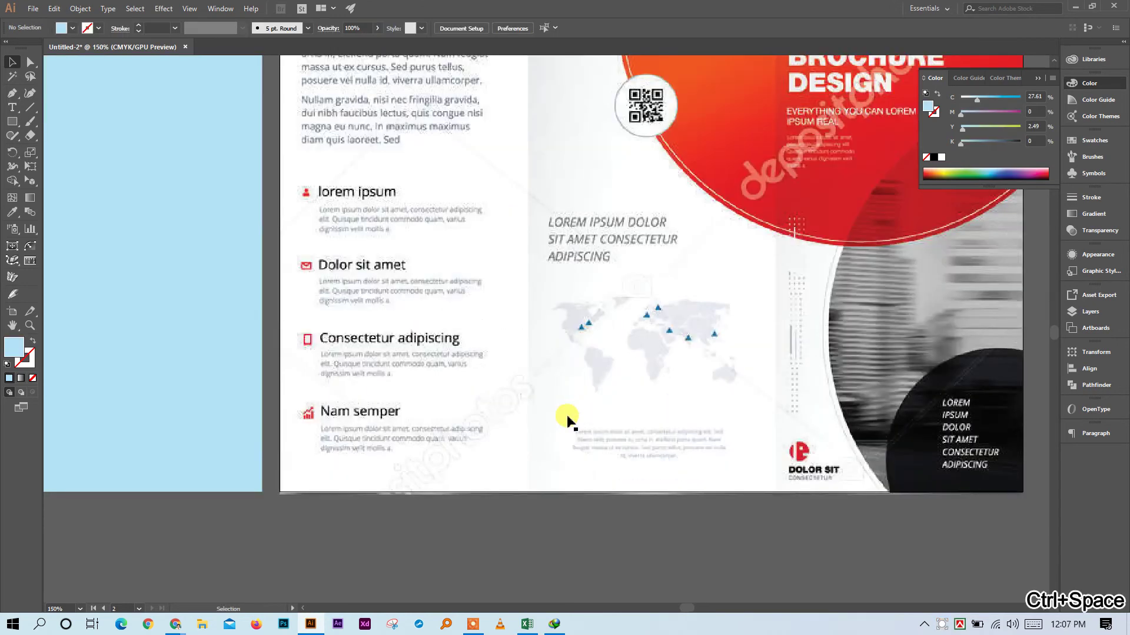
pyautogui.scroll(5, 524, 503)
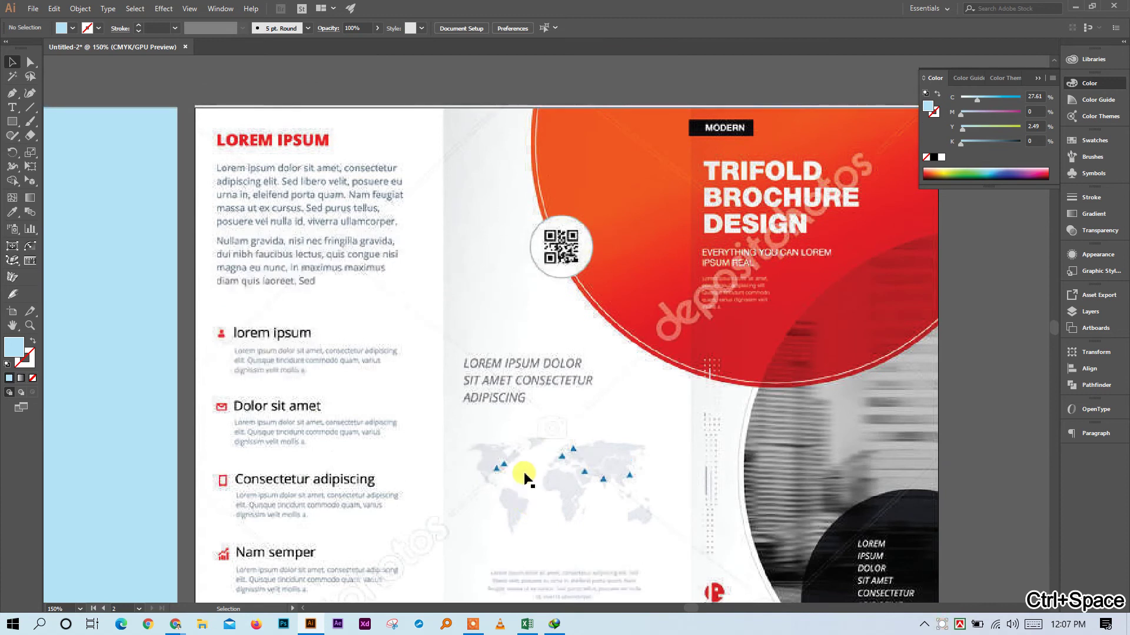
pyautogui.click(11, 121)
pyautogui.hscroll(-3, 234, 396)
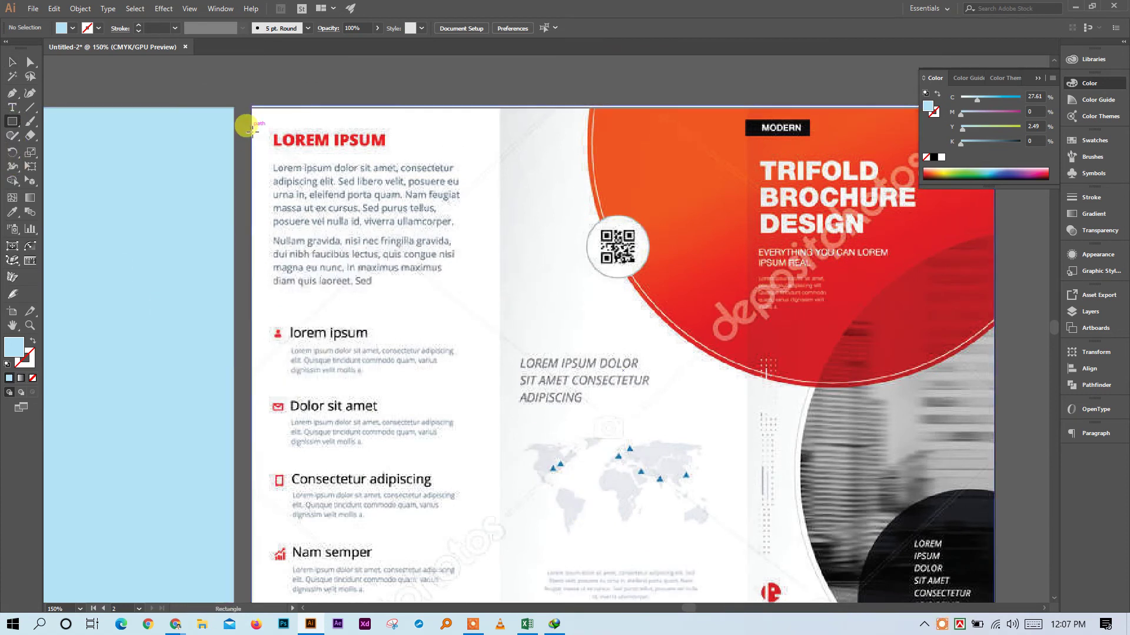
pyautogui.moveTo(251, 143); pyautogui.dragTo(272, 243)
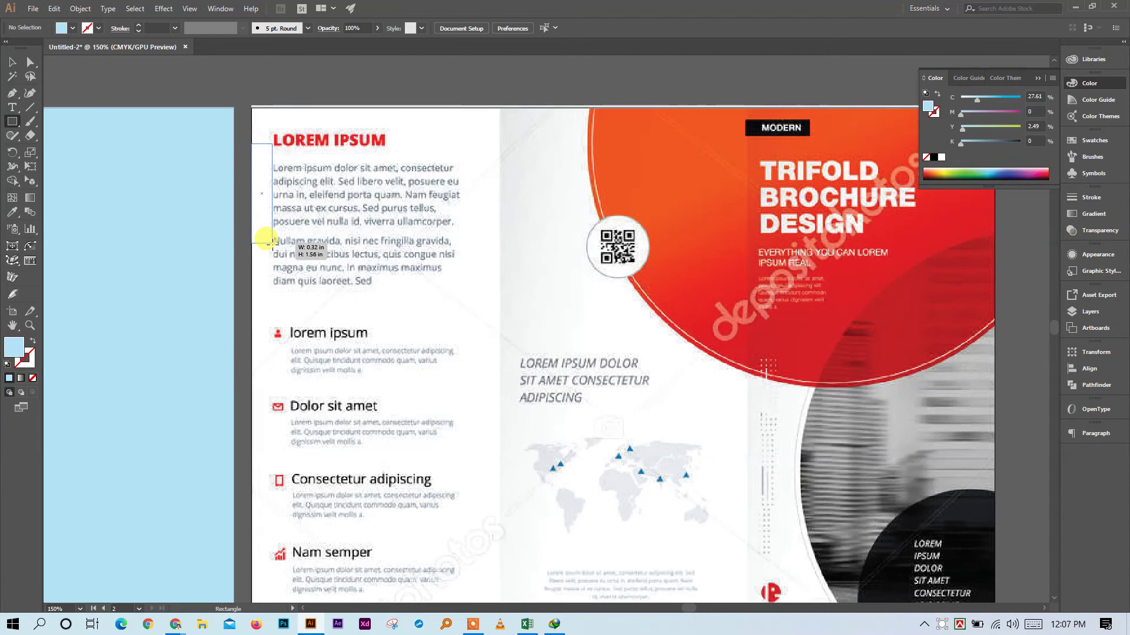
pyautogui.moveTo(272, 244); pyautogui.dragTo(273, 243)
pyautogui.hotkey('ctrl', 'z')
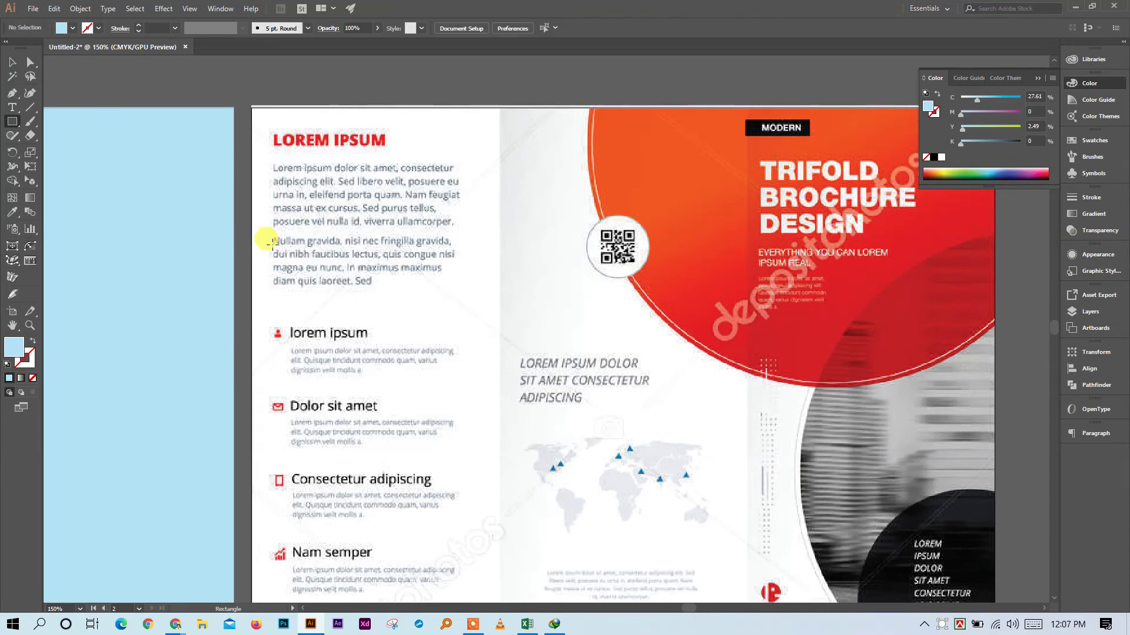
# Try marking the middle panel's inner margin beside the italic heading with a small rectangle, and delete it
pyautogui.hscroll(6, 518, 277)
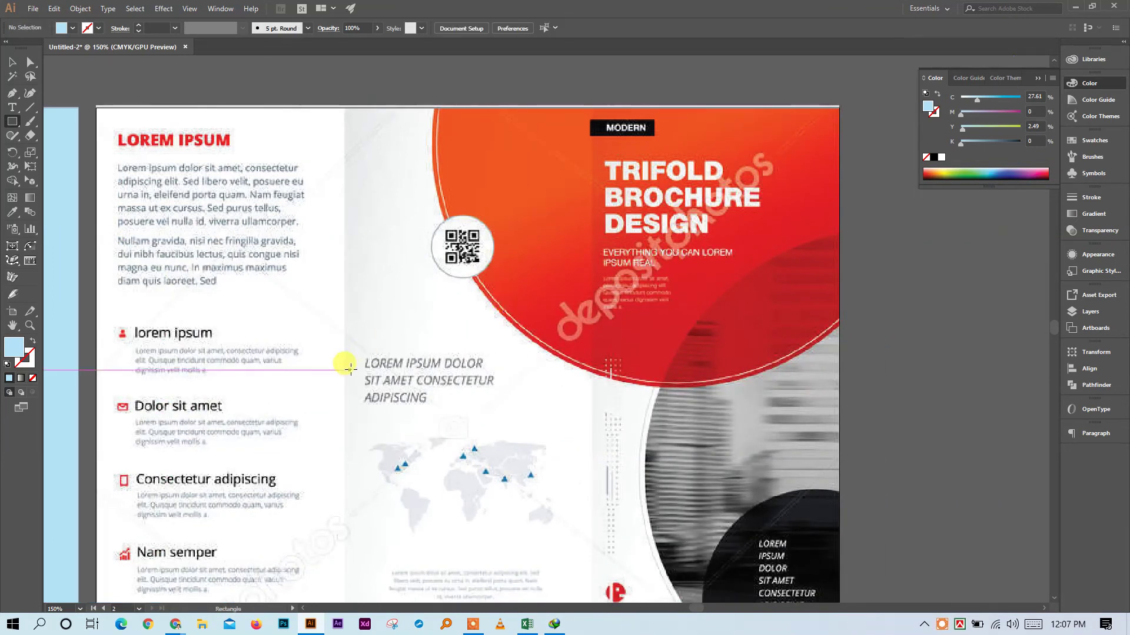
pyautogui.click(343, 366)
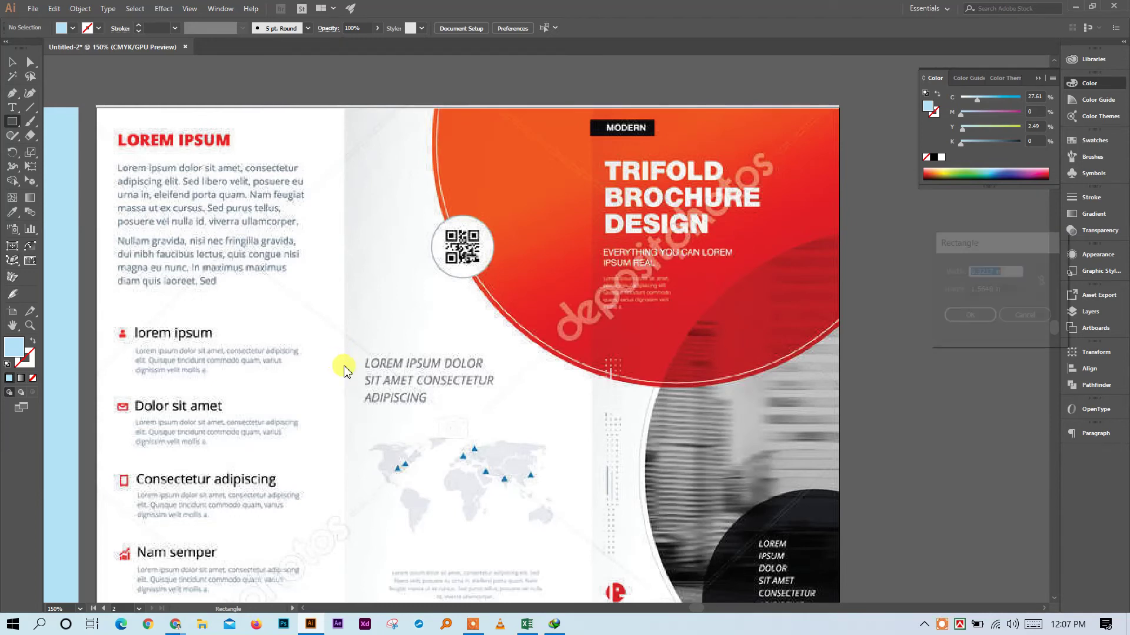
pyautogui.click(1035, 318)
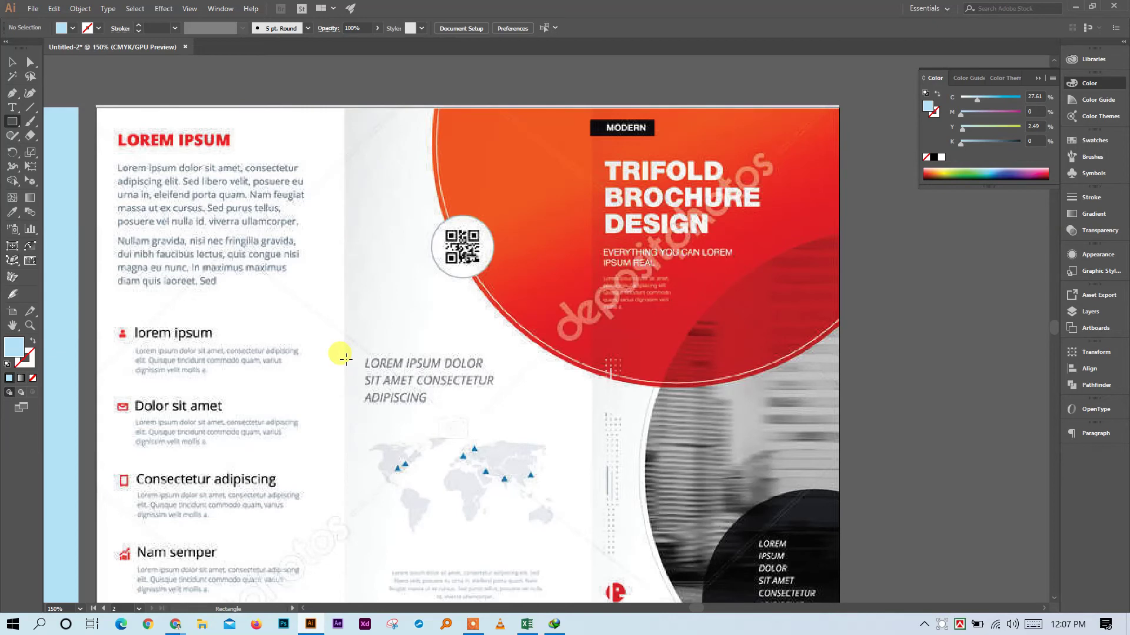
pyautogui.moveTo(346, 359); pyautogui.dragTo(365, 399)
pyautogui.press('Delete')
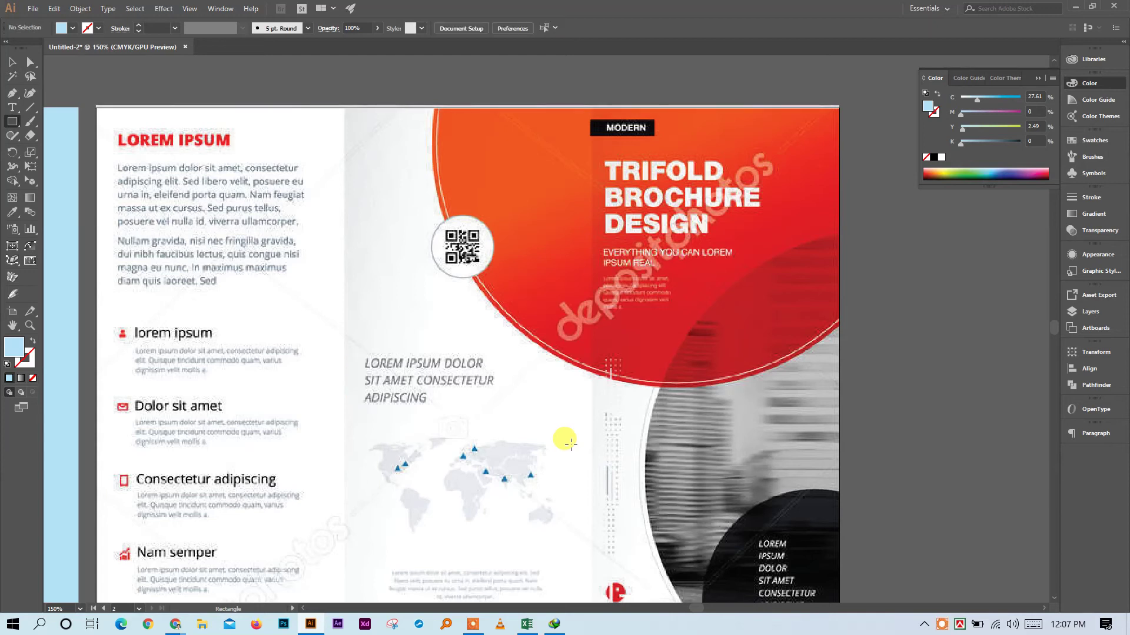
# Move the clipped brochure spread off the second artboard onto the empty canvas above the two artboards
pyautogui.scroll(-3, 601, 447)
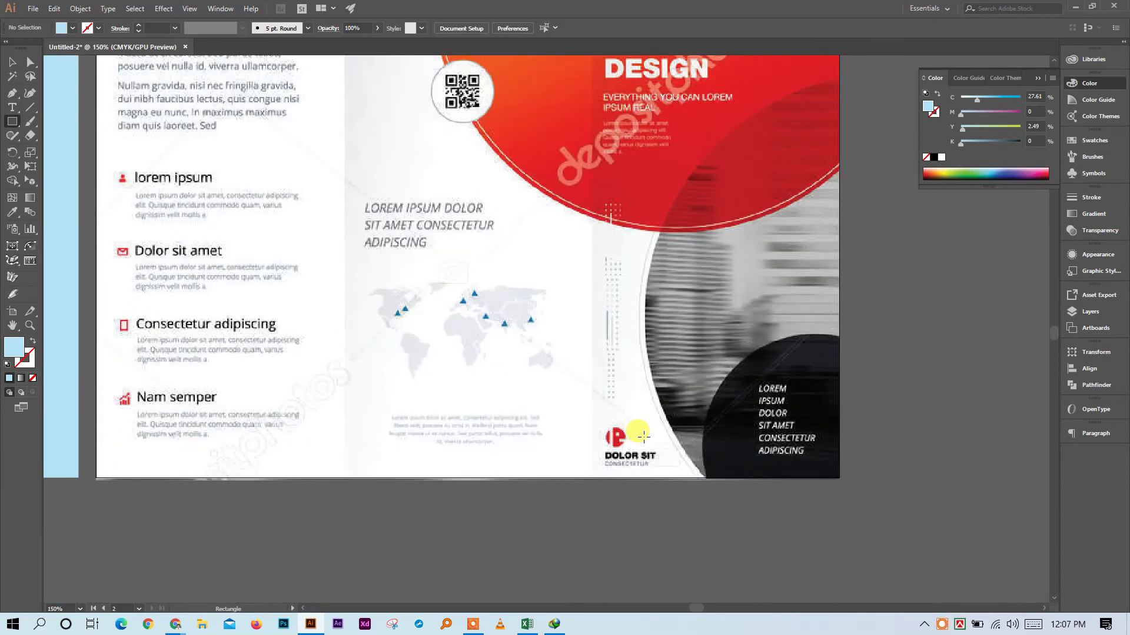
pyautogui.hotkey('ctrl', '-')
pyautogui.hotkey('ctrl', '-')
pyautogui.hotkey('ctrl', '-')
pyautogui.hotkey('ctrl', '-')
pyautogui.hotkey('ctrl', '-')
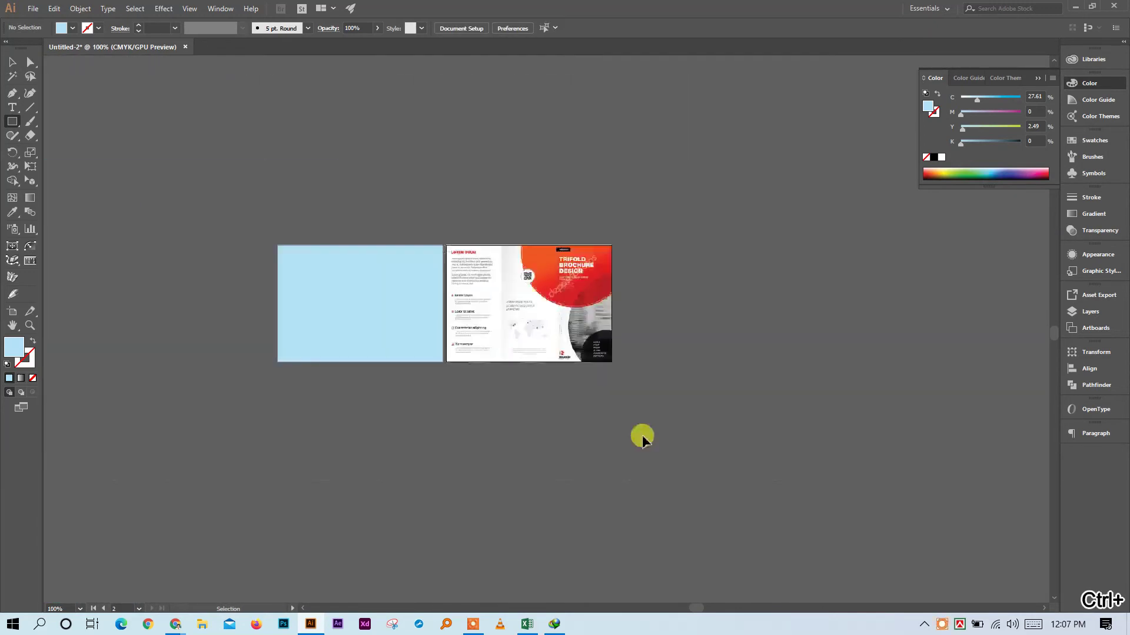
pyautogui.keyDown('ctrl'); pyautogui.click(383, 232); pyautogui.keyUp('ctrl')
pyautogui.scroll(-5, 792, 378)
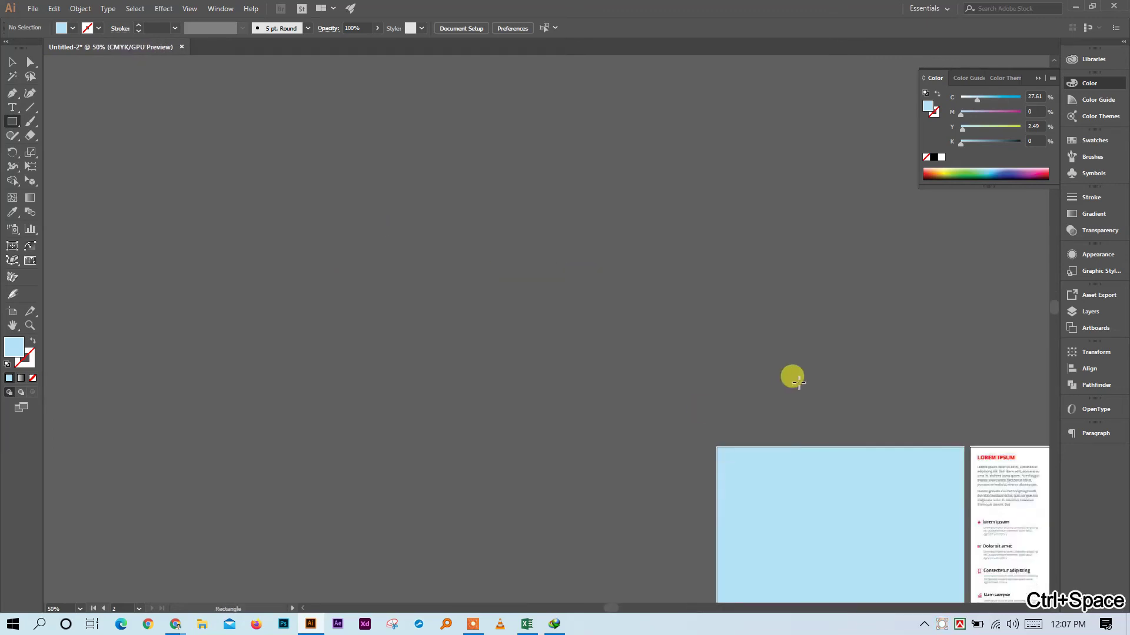
pyautogui.hscroll(5, 798, 386)
pyautogui.hscroll(3, 800, 391)
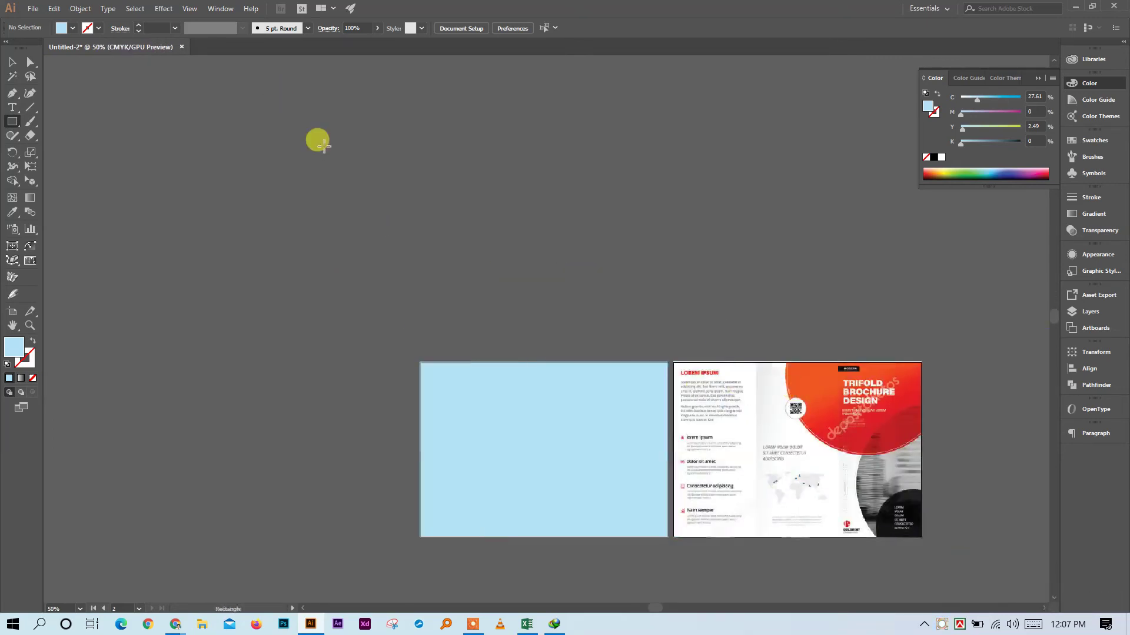
pyautogui.click(12, 62)
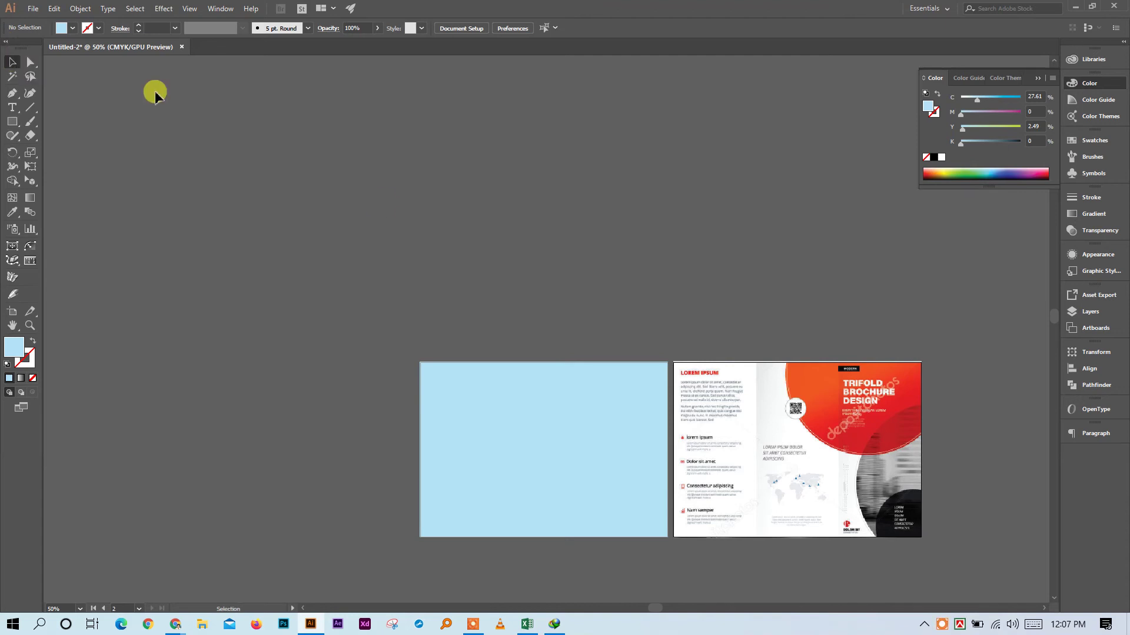
pyautogui.moveTo(710, 169); pyautogui.dragTo(701, 125)
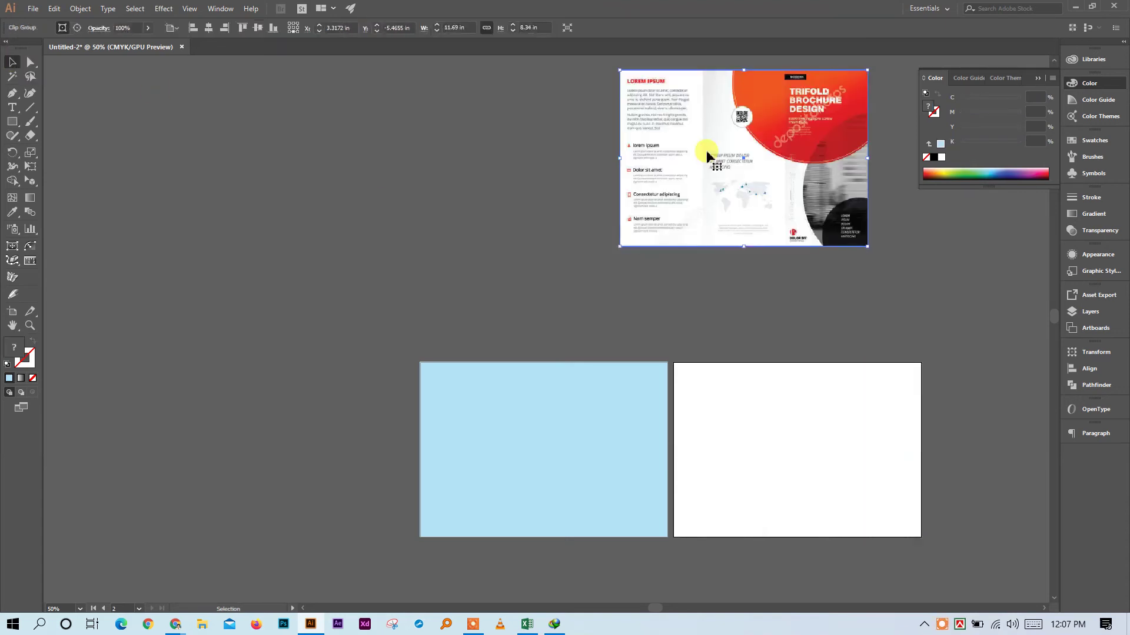
pyautogui.click(860, 309)
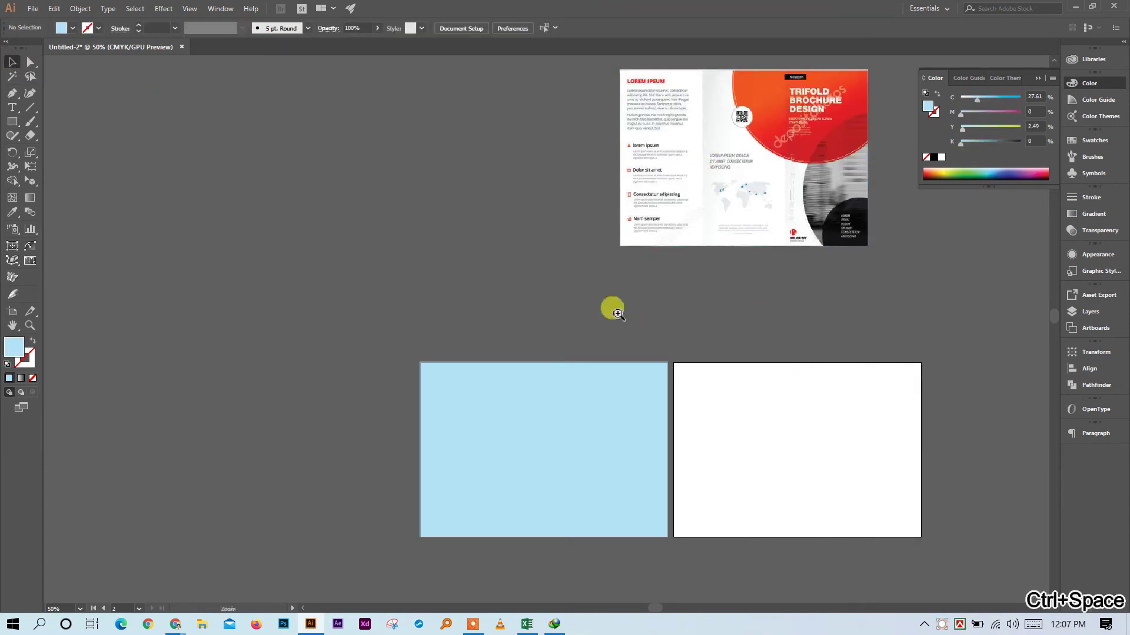
# Try Split Into Grid on the light blue rectangle with 1 row and 3 columns, leaving without applying or saving
pyautogui.keyDown('ctrl'); pyautogui.click(613, 308); pyautogui.keyUp('ctrl')
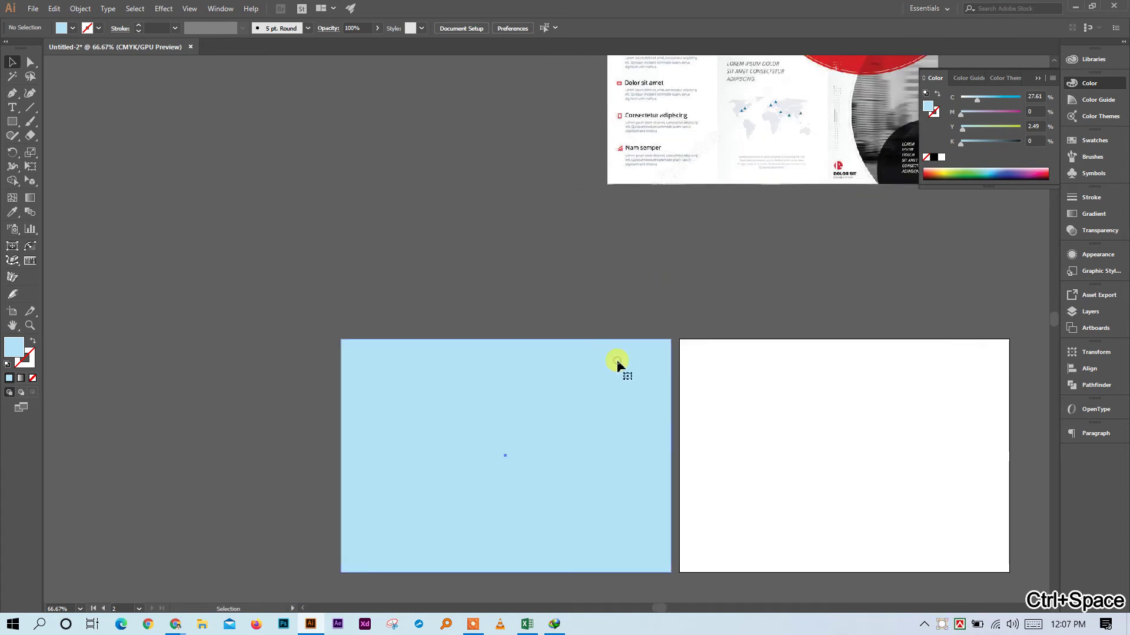
pyautogui.click(618, 368)
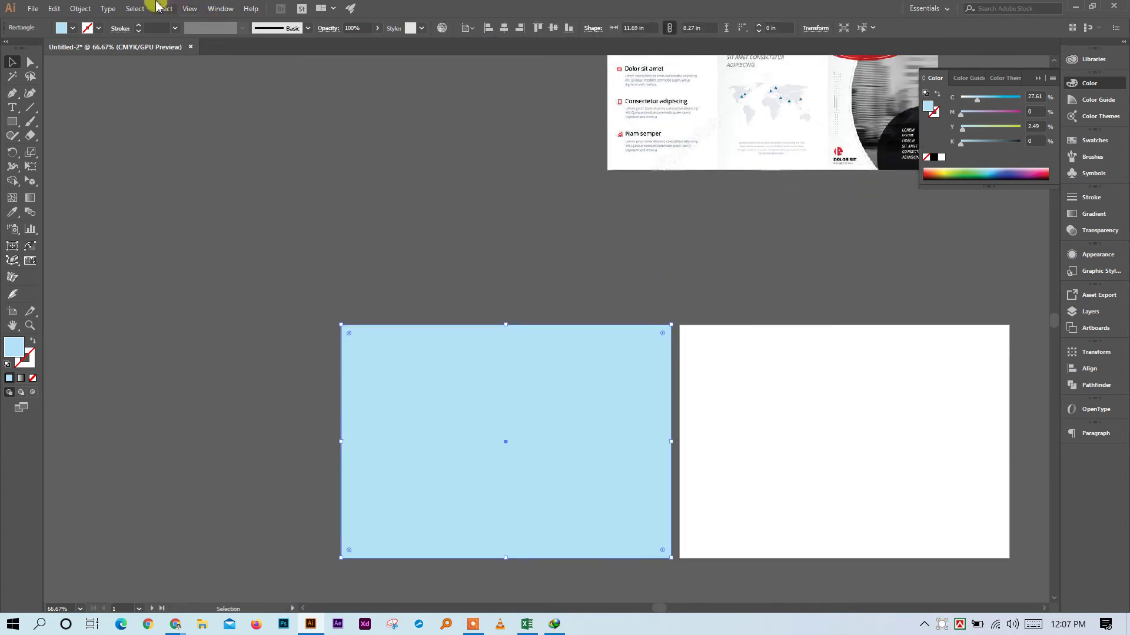
pyautogui.click(80, 8)
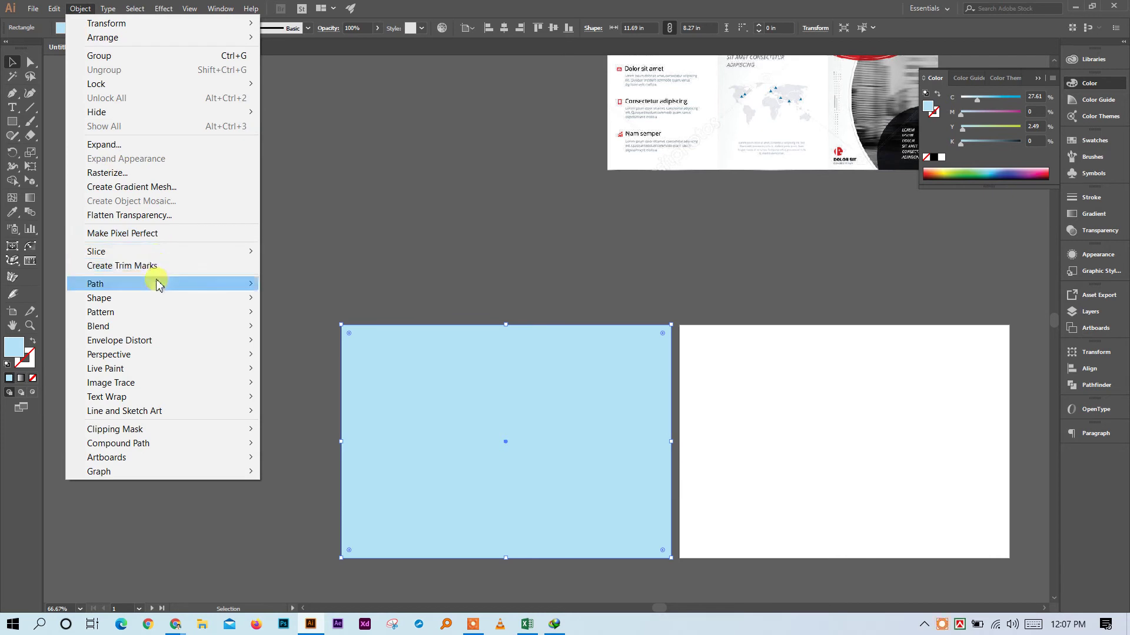
pyautogui.moveTo(161, 283)
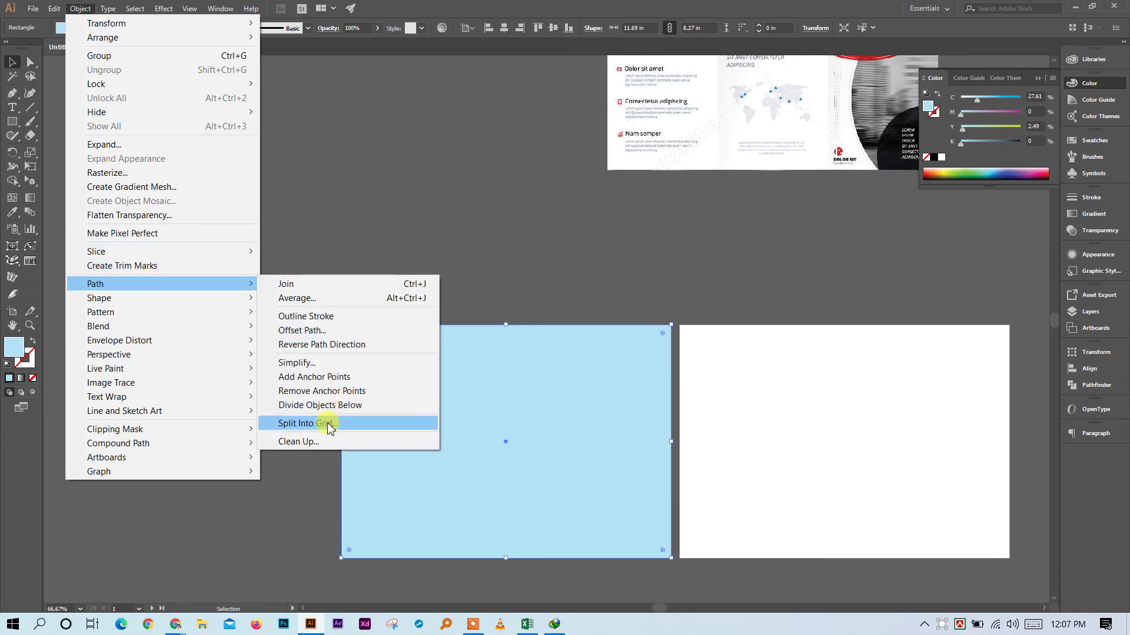
pyautogui.click(359, 423)
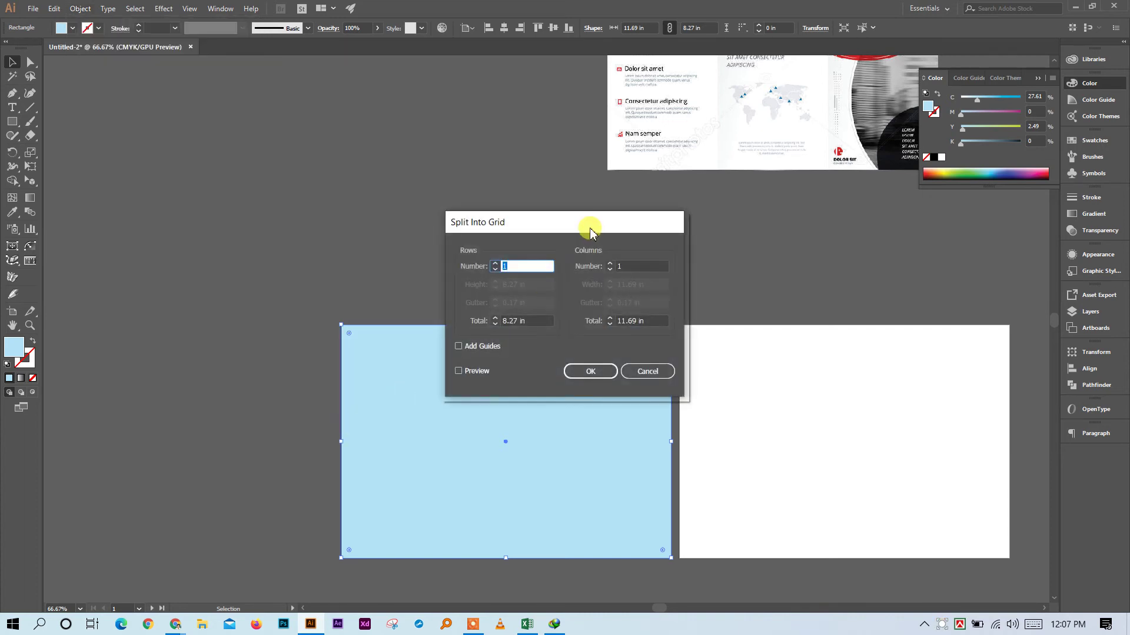
pyautogui.moveTo(359, 171); pyautogui.dragTo(353, 168)
pyautogui.click(399, 205)
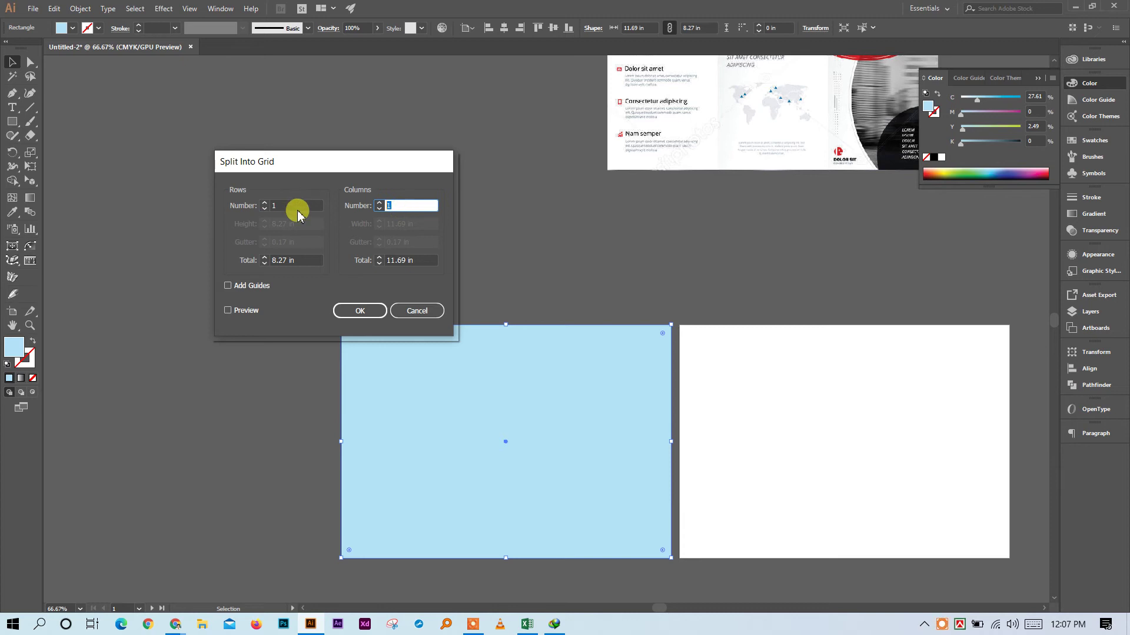
pyautogui.write('3')
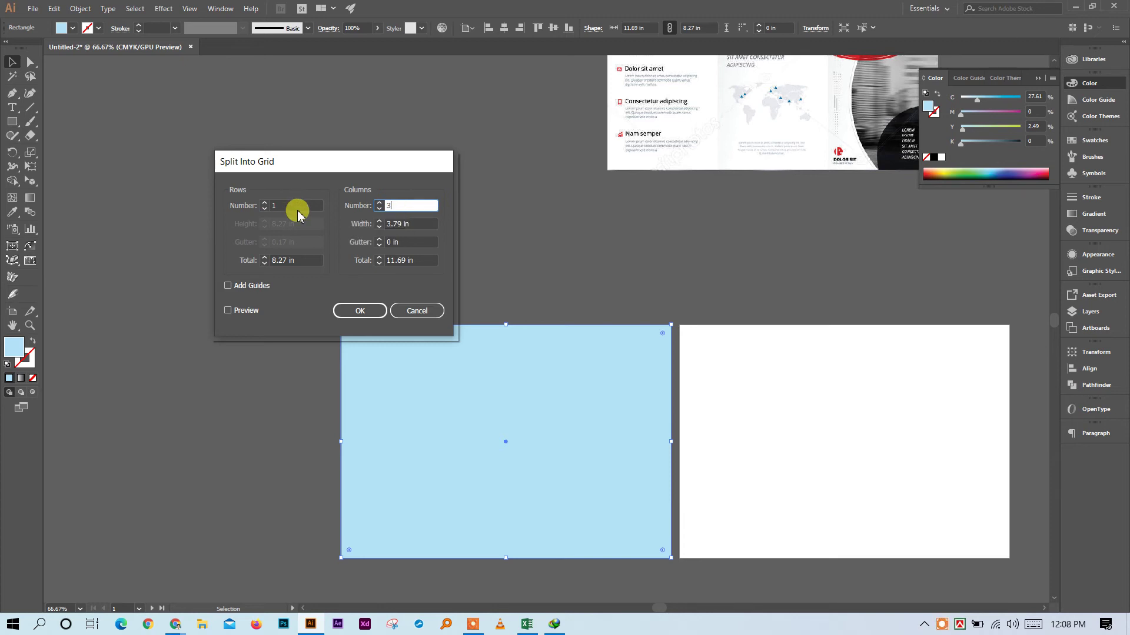
pyautogui.click(296, 206)
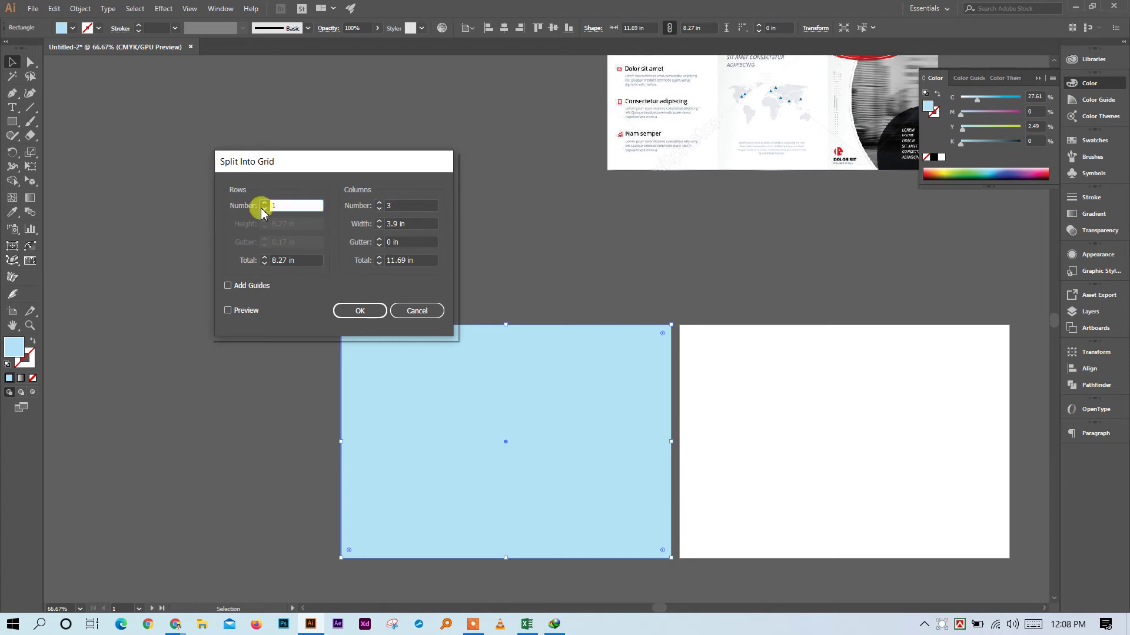
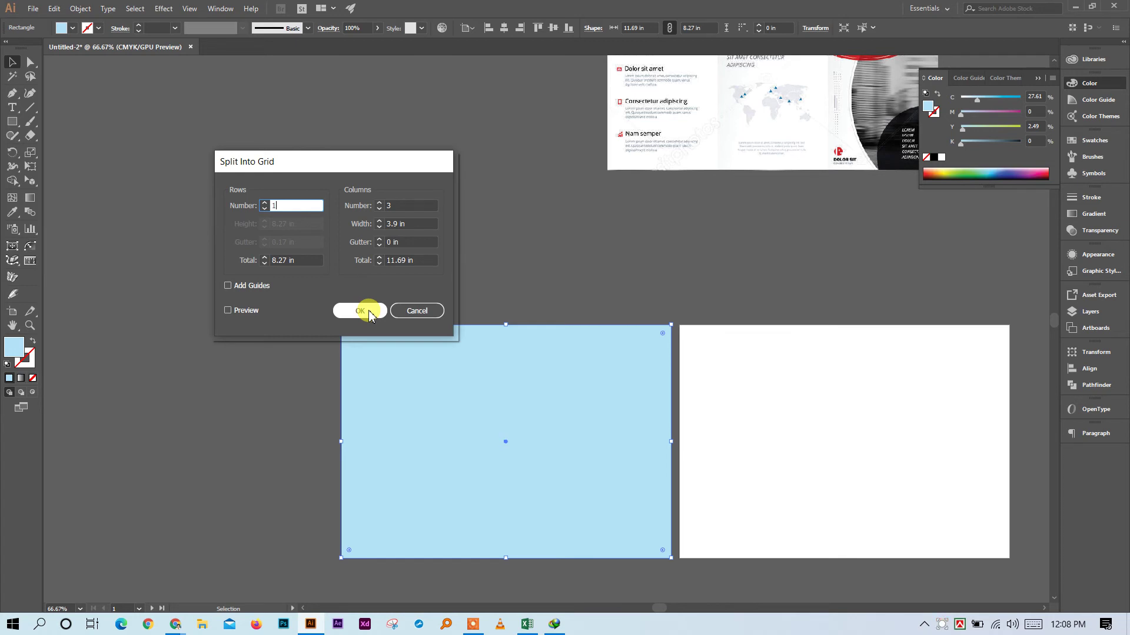
pyautogui.click(412, 311)
pyautogui.hotkey('ctrl', 's')
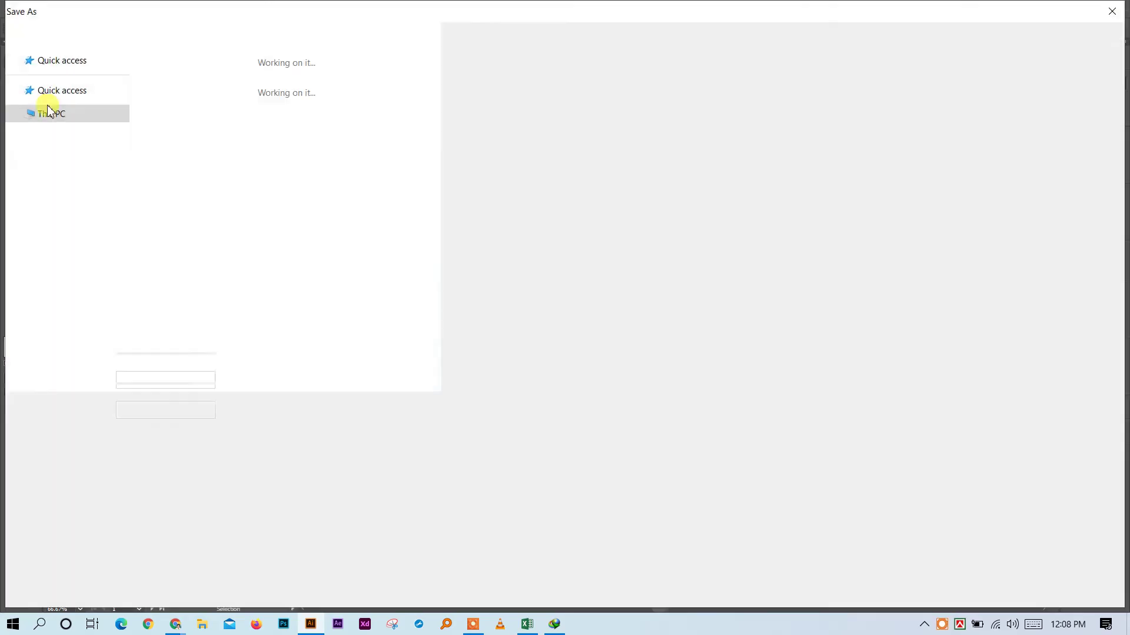
pyautogui.click(1111, 13)
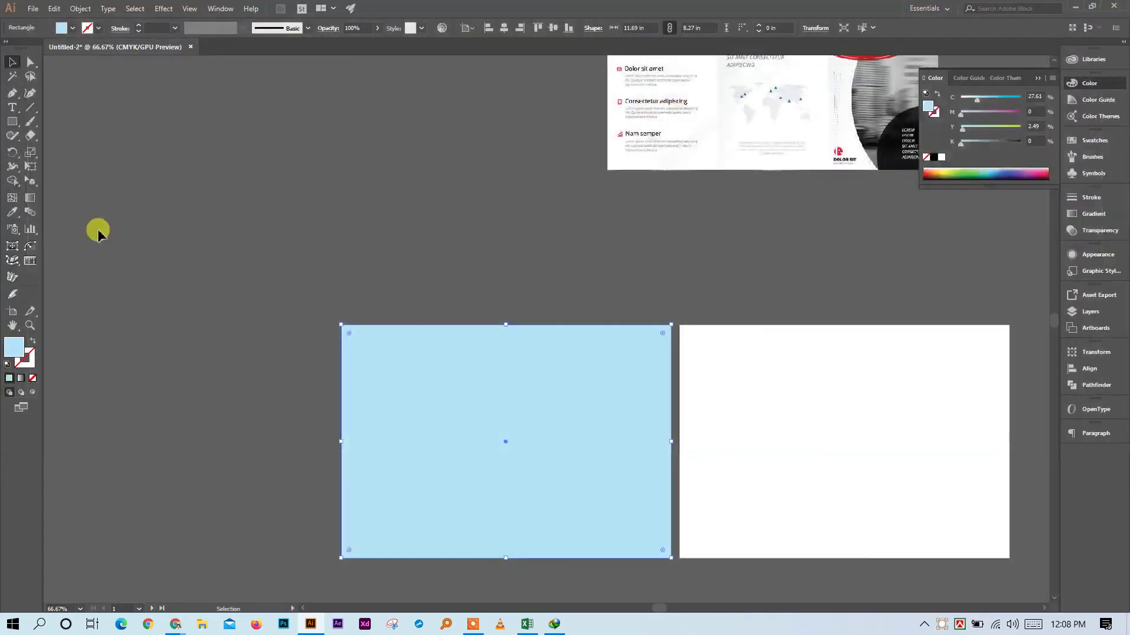
# Narrow the light blue rectangle to about 2.06 in wide and duplicate it side by side to make three adjoining strips
pyautogui.click(361, 313)
pyautogui.click(436, 436)
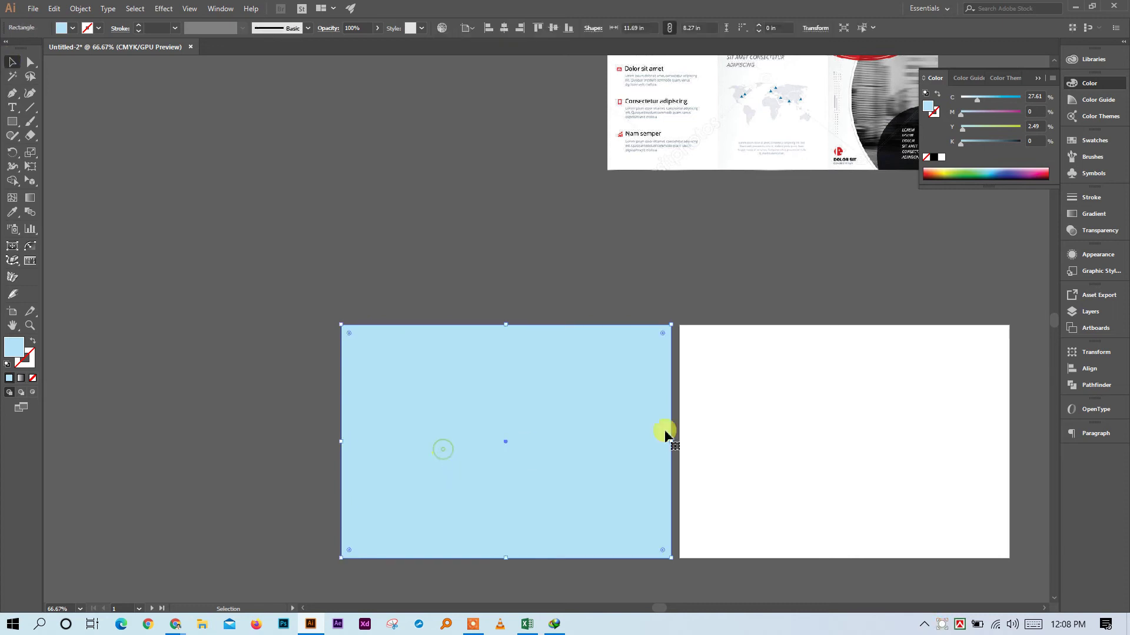
pyautogui.moveTo(670, 443); pyautogui.dragTo(398, 417)
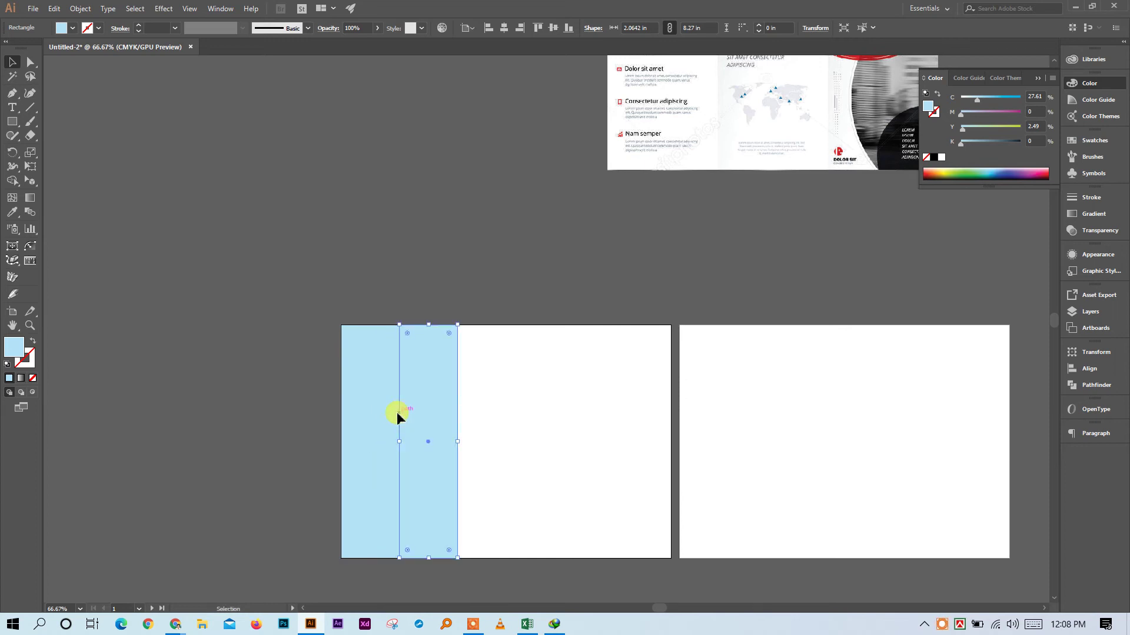
pyautogui.hotkey('ctrl', 'd')
# Stretch the three light blue strips together until they fill the full width of the first artboard
pyautogui.moveTo(250, 57); pyautogui.dragTo(671, 443)
pyautogui.click(584, 265)
# Lock the clipped brochure spread above the artboards, and select the three light blue panels to check their divisions
pyautogui.click(632, 75)
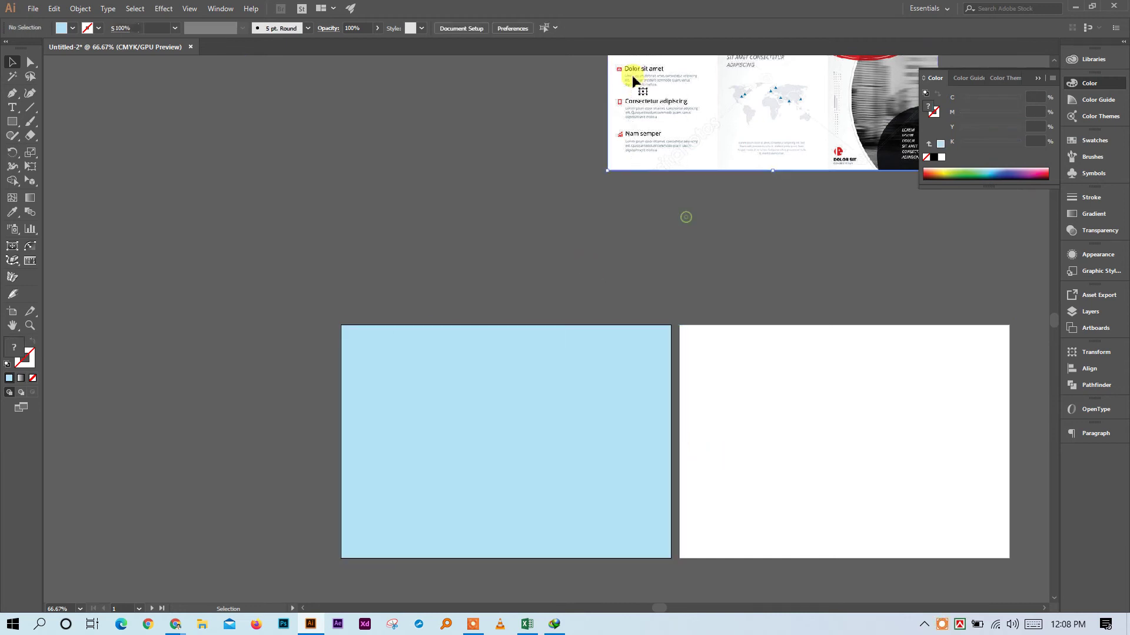
pyautogui.hotkey('ctrl', '2')
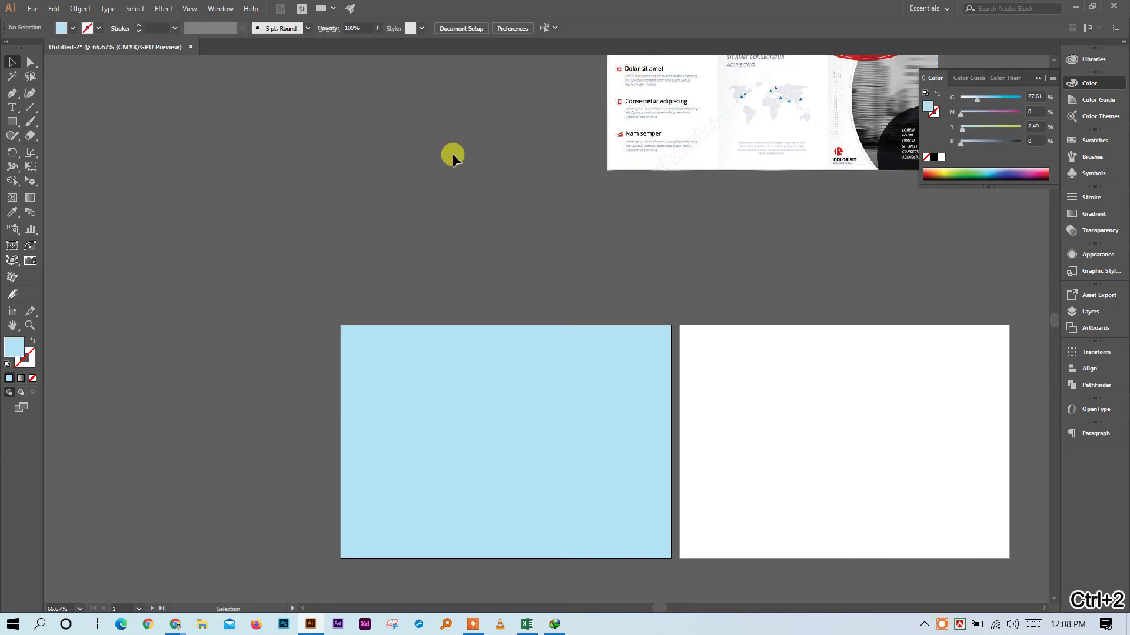
pyautogui.moveTo(690, 505); pyautogui.dragTo(691, 505)
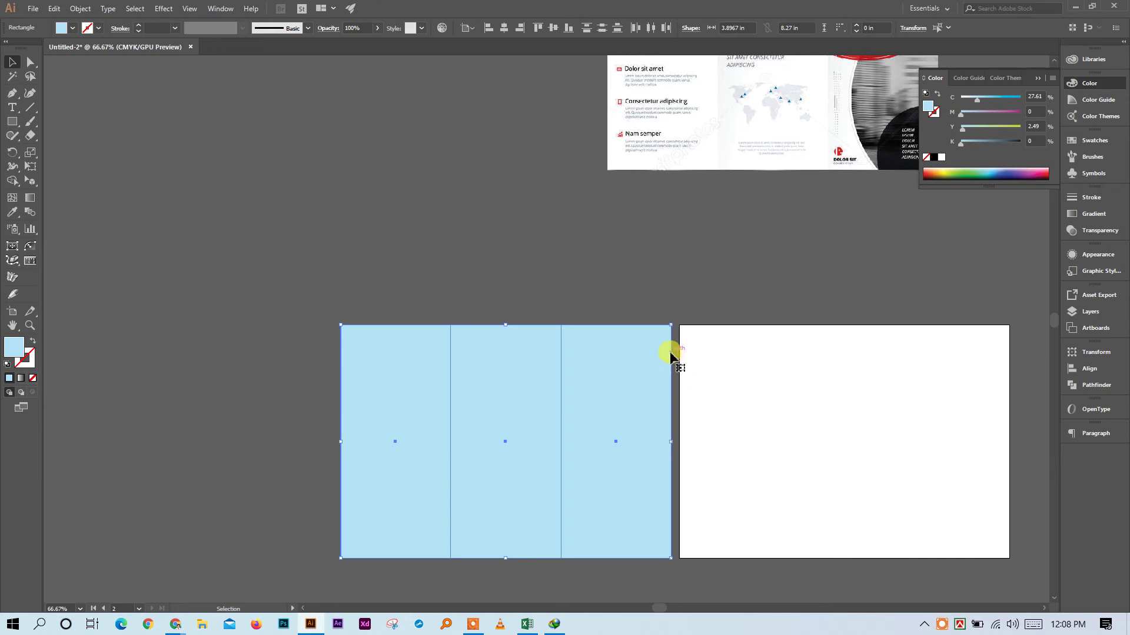
pyautogui.click(438, 299)
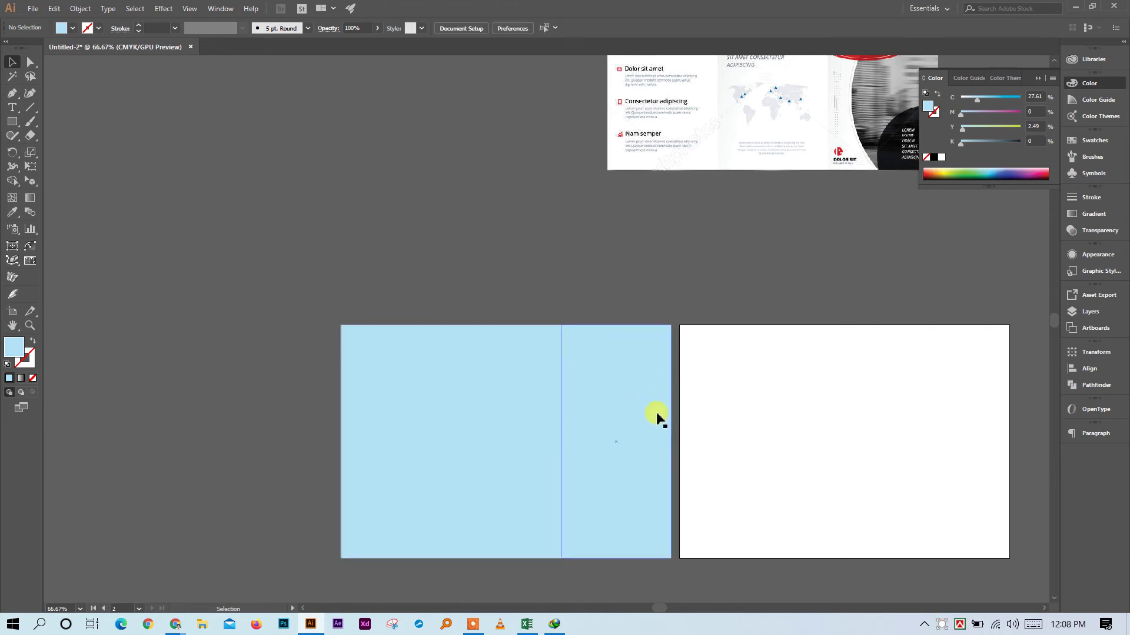
# Undo the three-strip changes until a single light blue rectangle covers the first artboard
pyautogui.hotkey('ctrl', 'space')
pyautogui.click(575, 411)
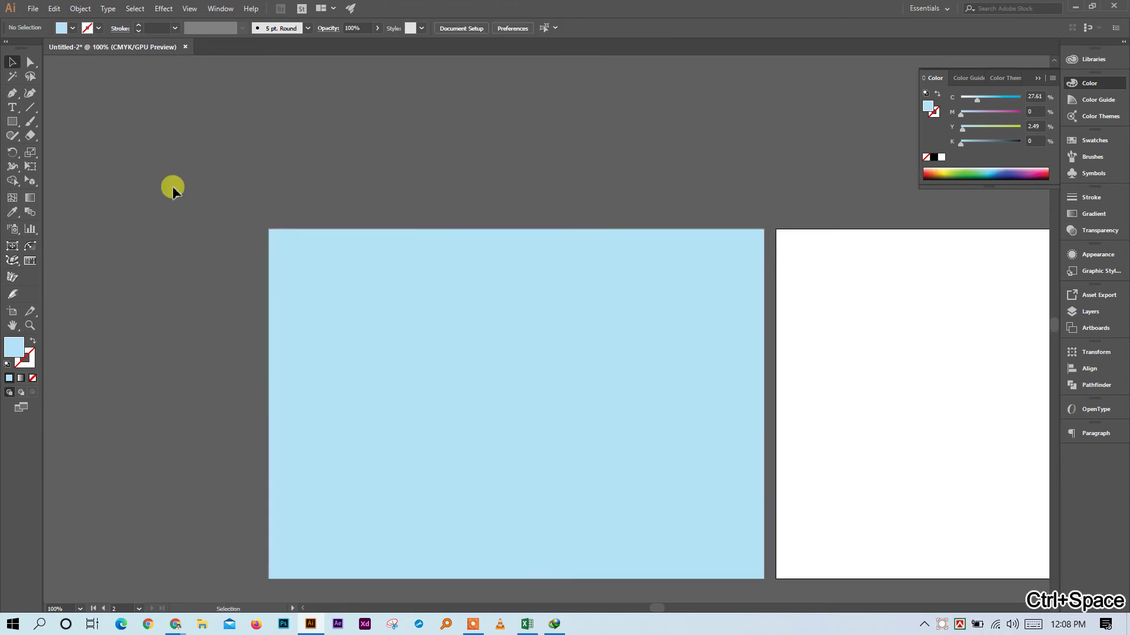
pyautogui.hotkey('ctrl', 'z')
pyautogui.hotkey('ctrl', 'z')
pyautogui.hotkey('ctrl', 'z')
pyautogui.hotkey('ctrl', 'z')
pyautogui.hotkey('ctrl', 'z')
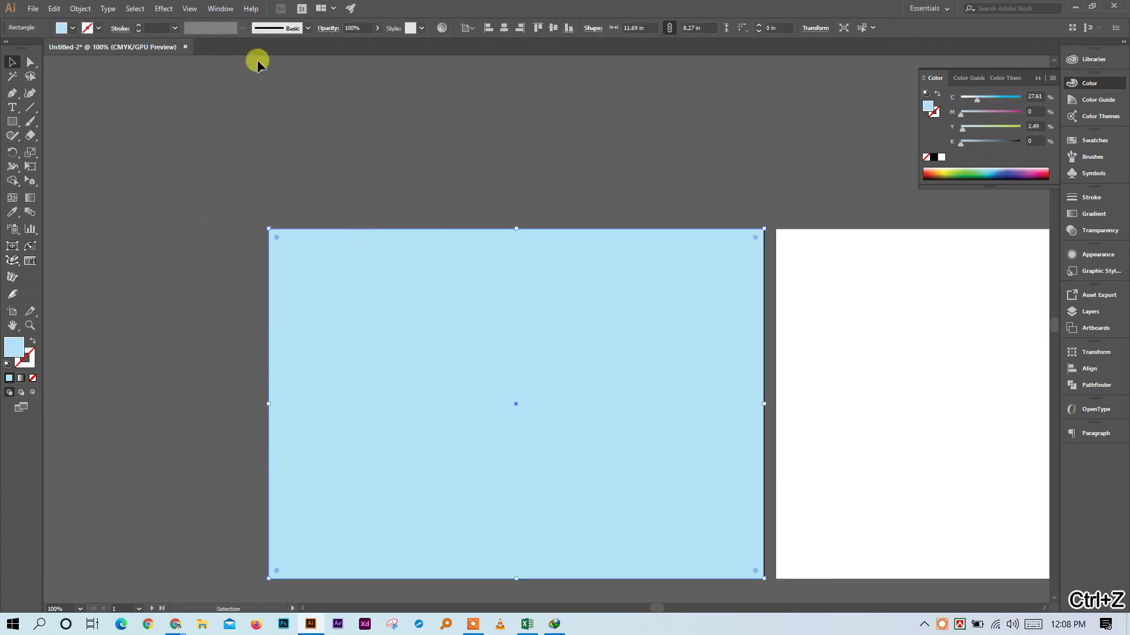
pyautogui.click(77, 10)
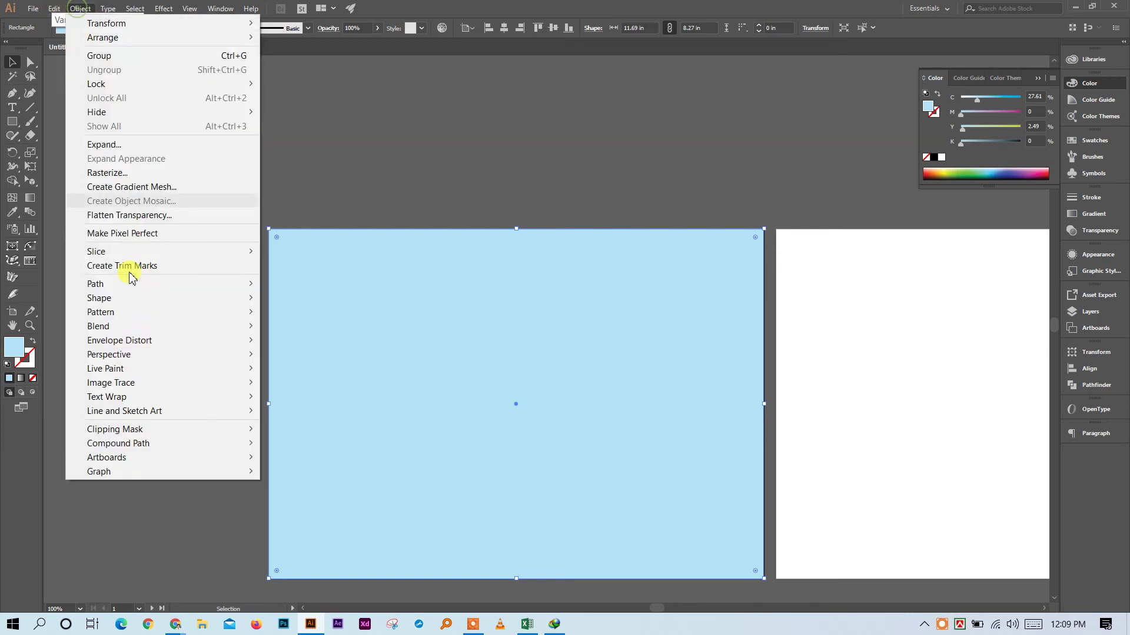
pyautogui.moveTo(236, 297)
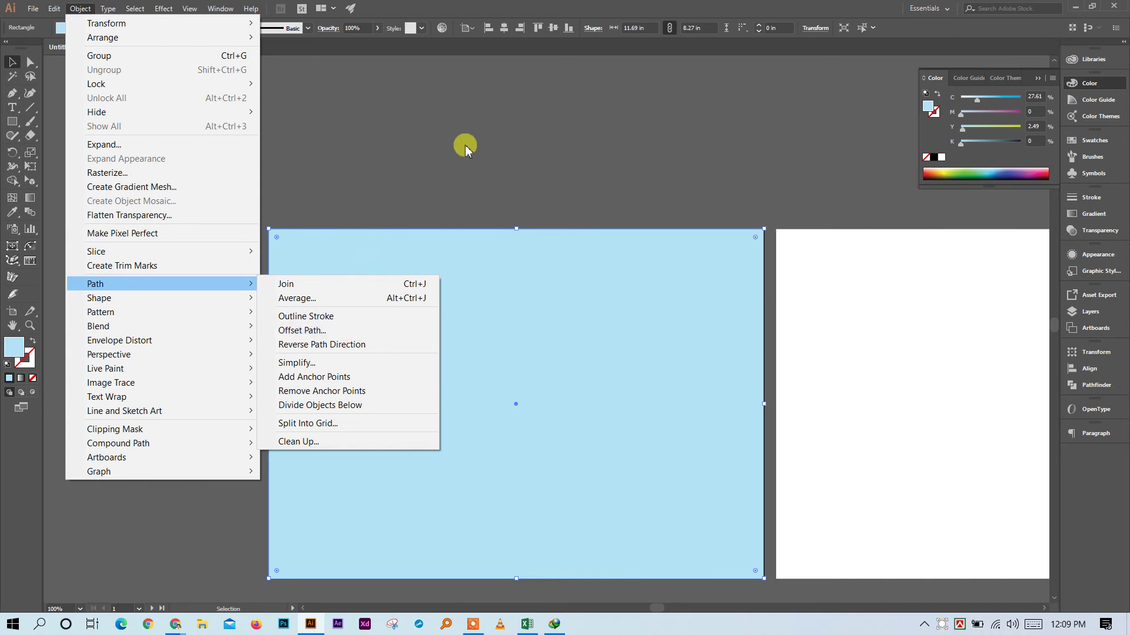
pyautogui.click(465, 145)
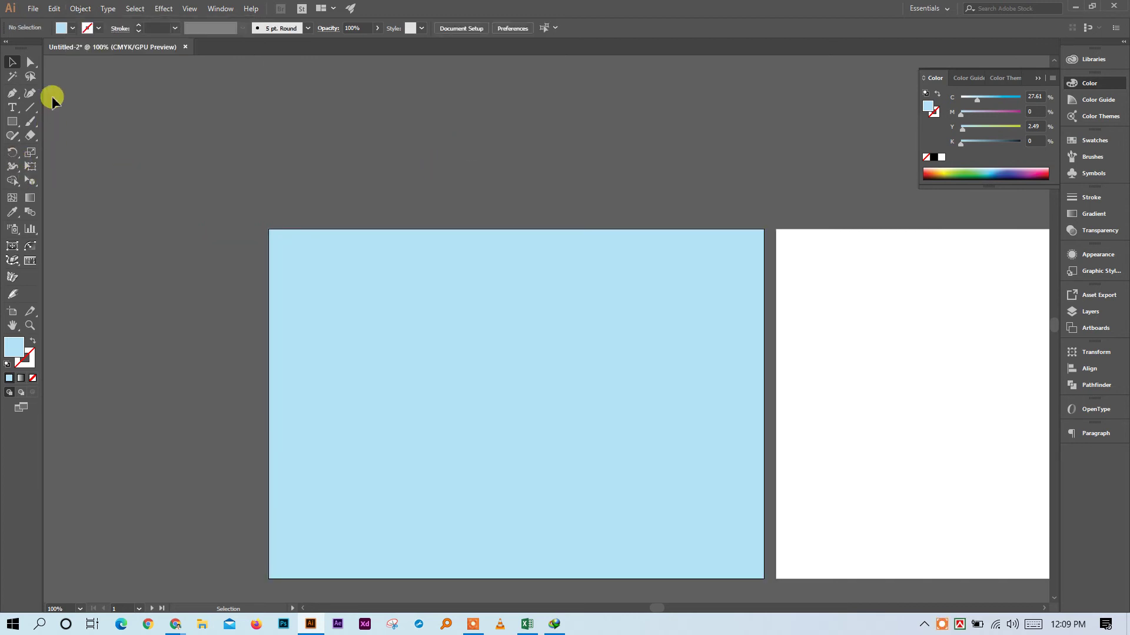
# Show the rulers and place four vertical guides, one outside and three across the first artboard, the last two at about 4.11 and 6.47 in
pyautogui.hotkey('ctrl', 'r')
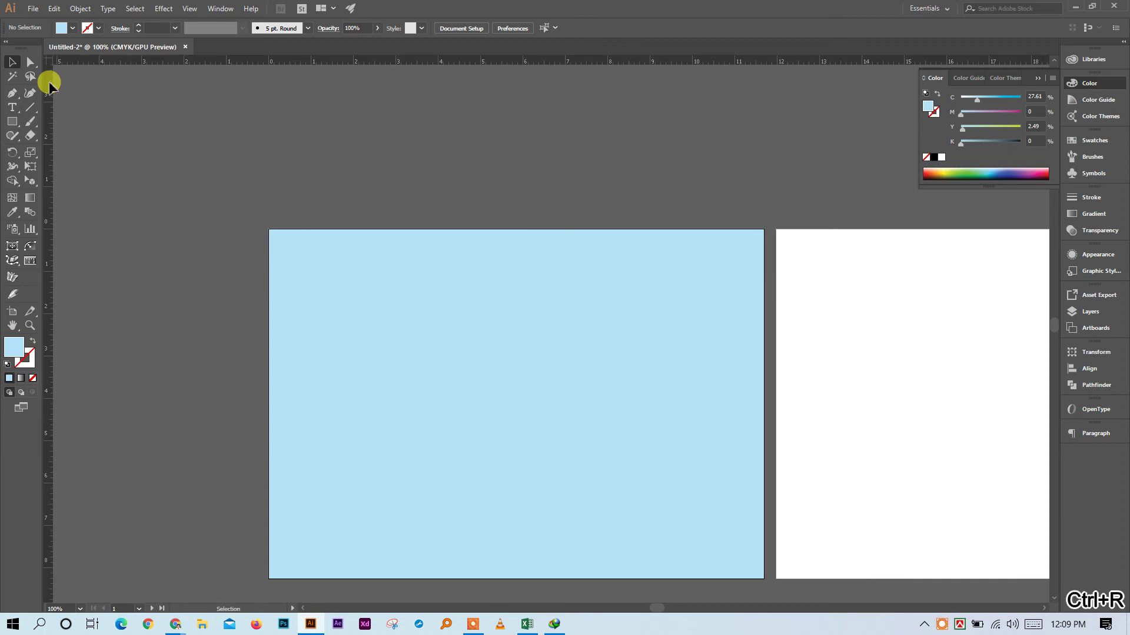
pyautogui.moveTo(49, 257); pyautogui.dragTo(214, 310)
pyautogui.moveTo(49, 306); pyautogui.dragTo(290, 349)
pyautogui.moveTo(48, 333); pyautogui.dragTo(442, 386)
pyautogui.moveTo(47, 362); pyautogui.dragTo(460, 372)
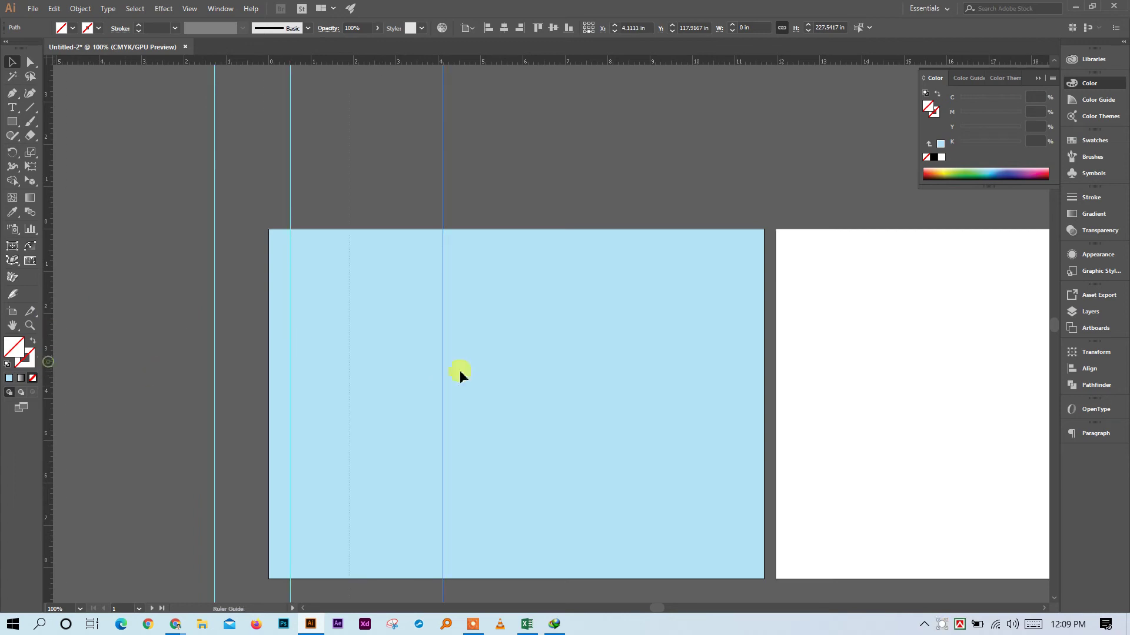
pyautogui.moveTo(542, 374); pyautogui.dragTo(542, 375)
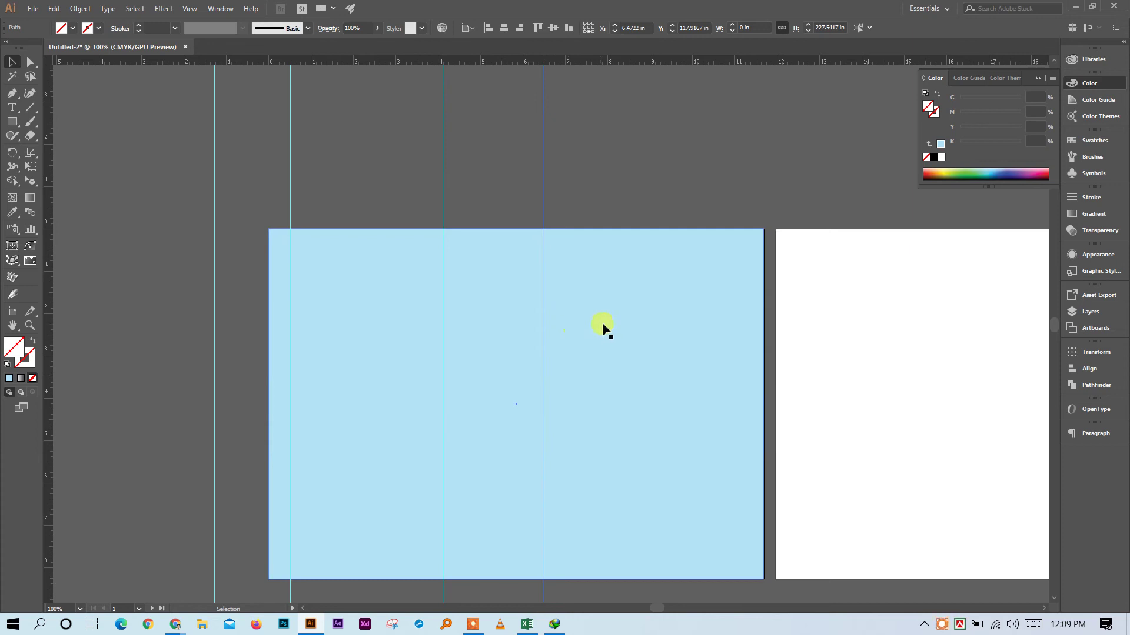
# Align the outer two guides to the first artboard's left and right edges, and distribute all four guides evenly by their horizontal centers
pyautogui.moveTo(155, 123); pyautogui.dragTo(261, 175)
pyautogui.click(489, 29)
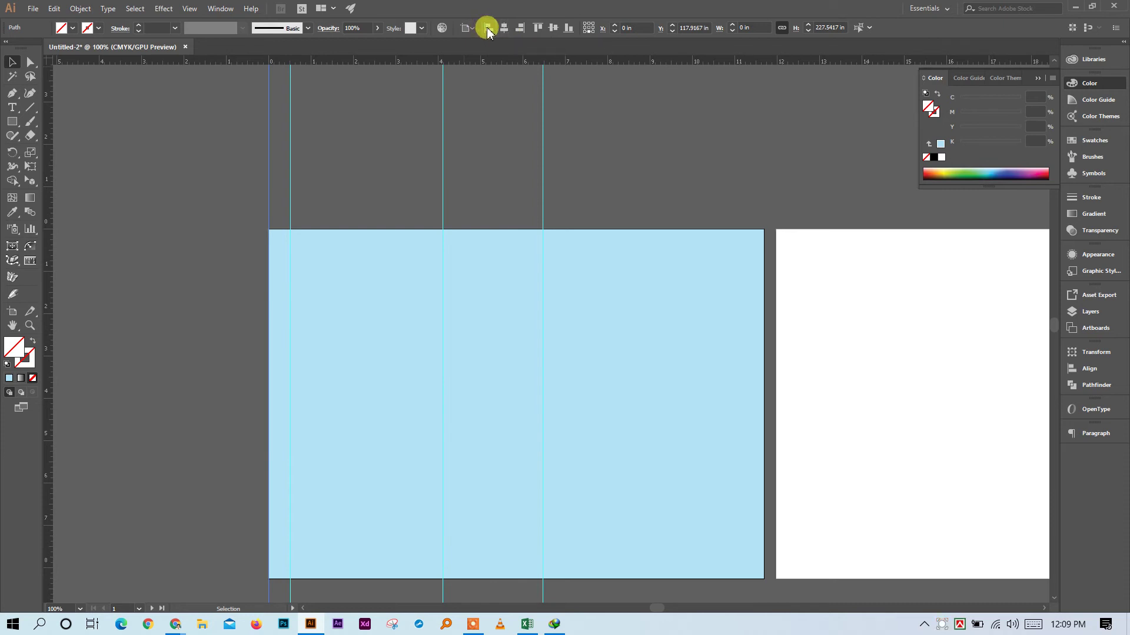
pyautogui.click(542, 112)
pyautogui.click(519, 27)
pyautogui.moveTo(197, 113); pyautogui.dragTo(795, 170)
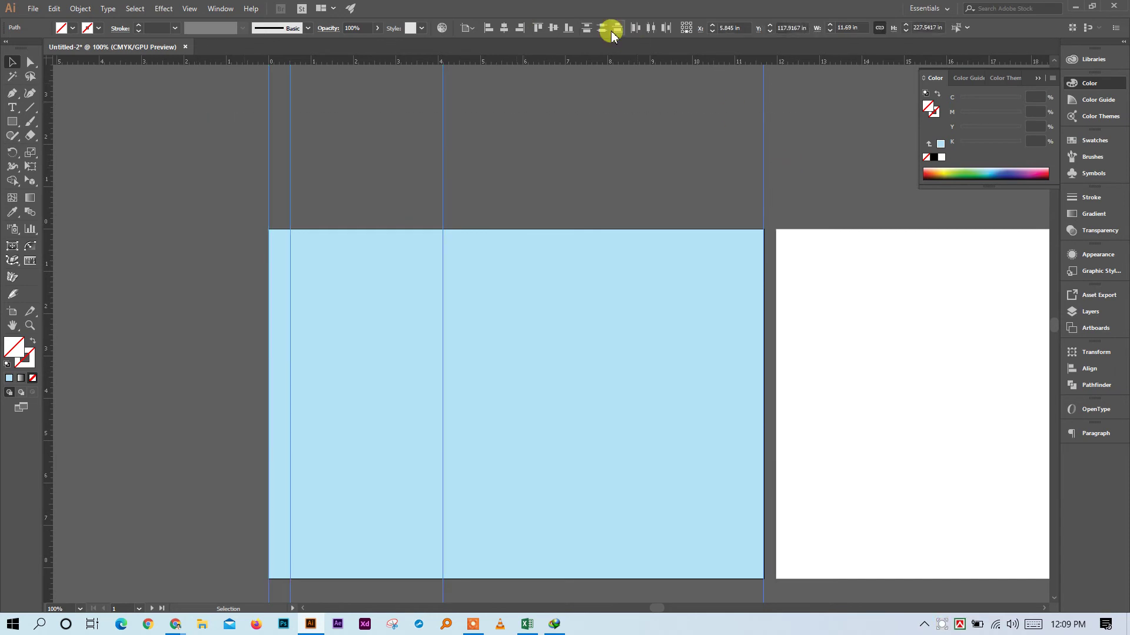
pyautogui.click(650, 27)
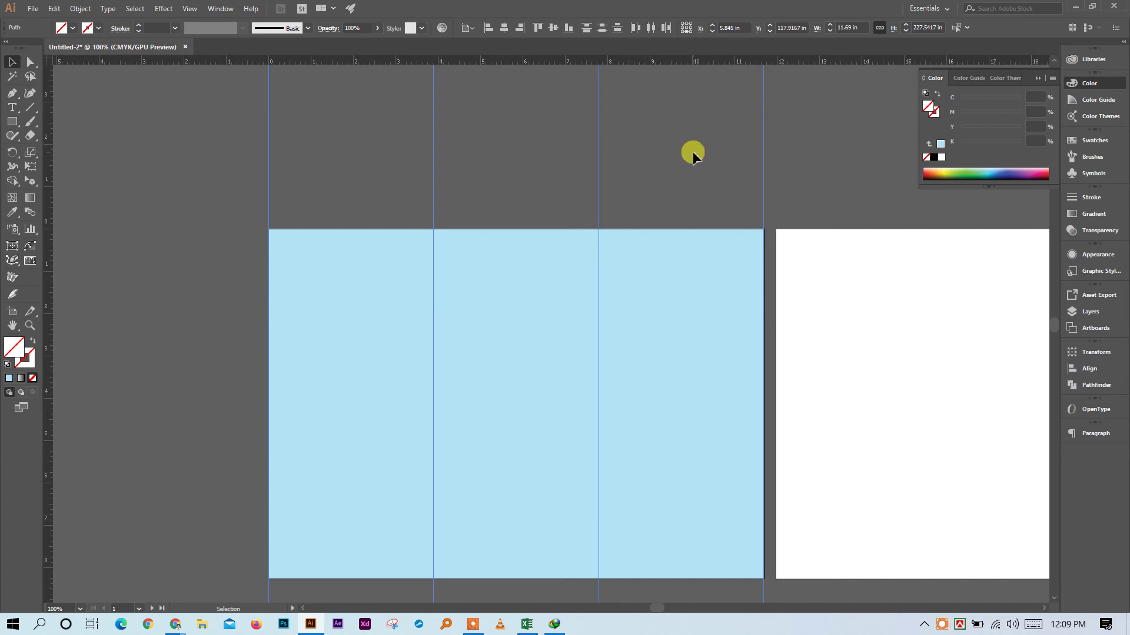
# Delete the guides on the right and left edges of the first artboard, keeping the two inner ones
pyautogui.moveTo(730, 141); pyautogui.dragTo(807, 183)
pyautogui.press('Delete')
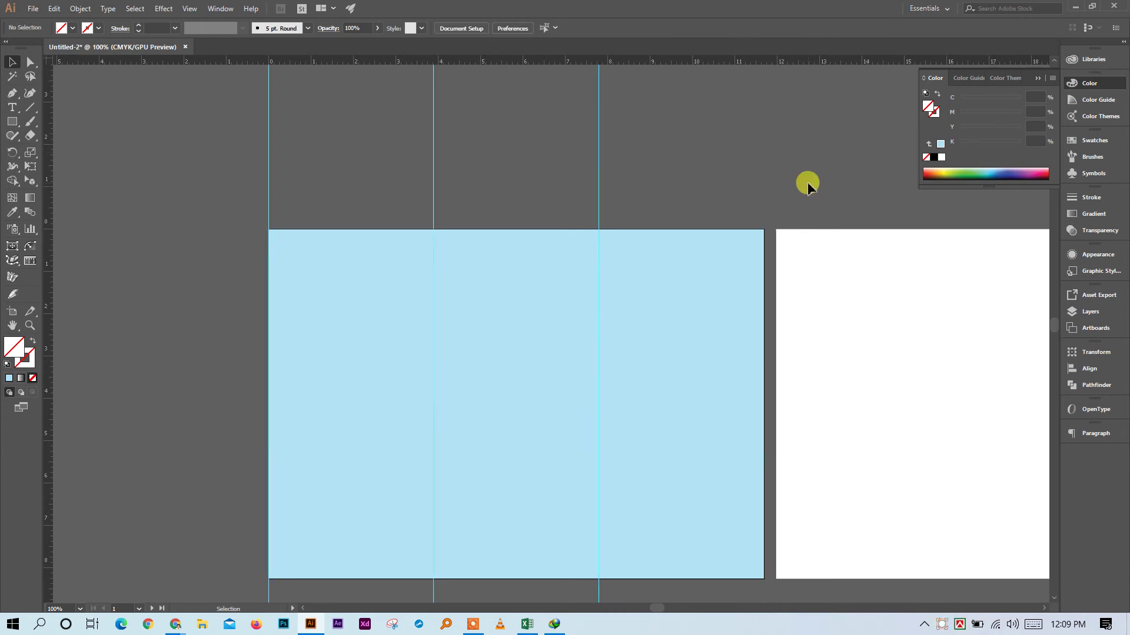
pyautogui.moveTo(233, 153); pyautogui.dragTo(298, 187)
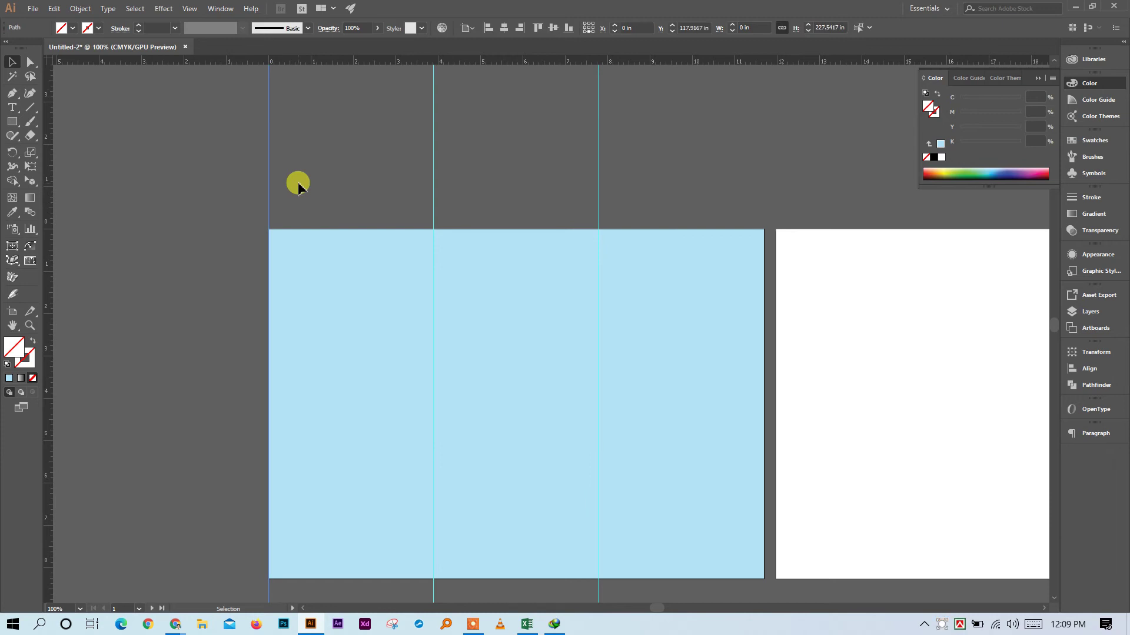
pyautogui.press('Delete')
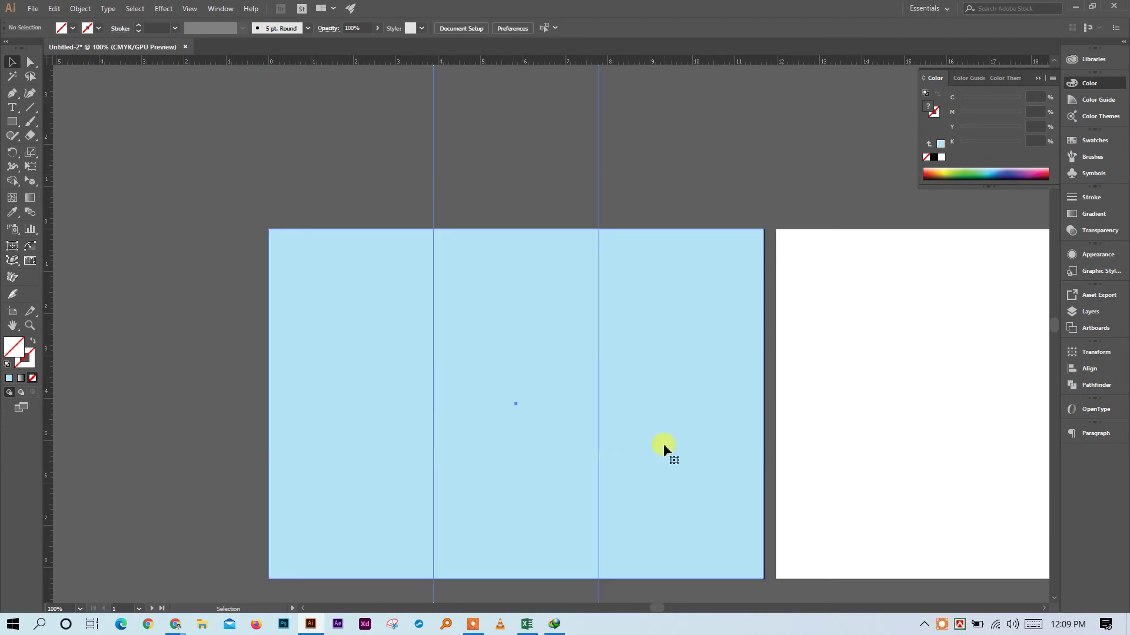
# Split the light blue rectangle along the two inner guides with Pathfinder Divide, ungroup the result, and select individual panels to check them
pyautogui.hotkey('ctrl', 'a')
pyautogui.click(1083, 386)
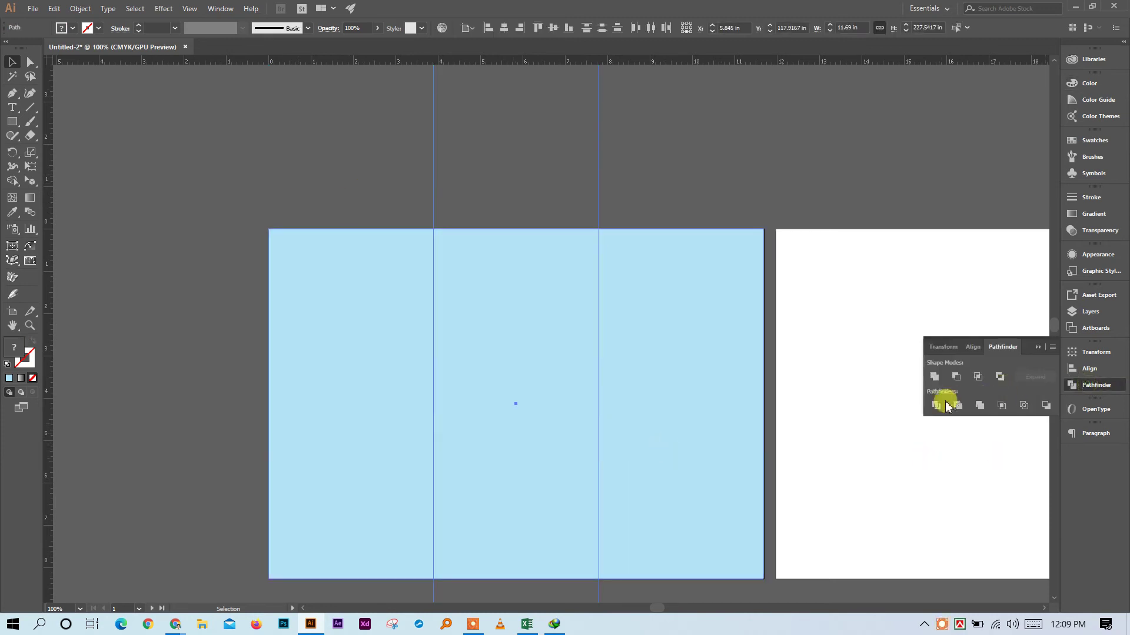
pyautogui.click(947, 407)
pyautogui.rightClick(515, 245)
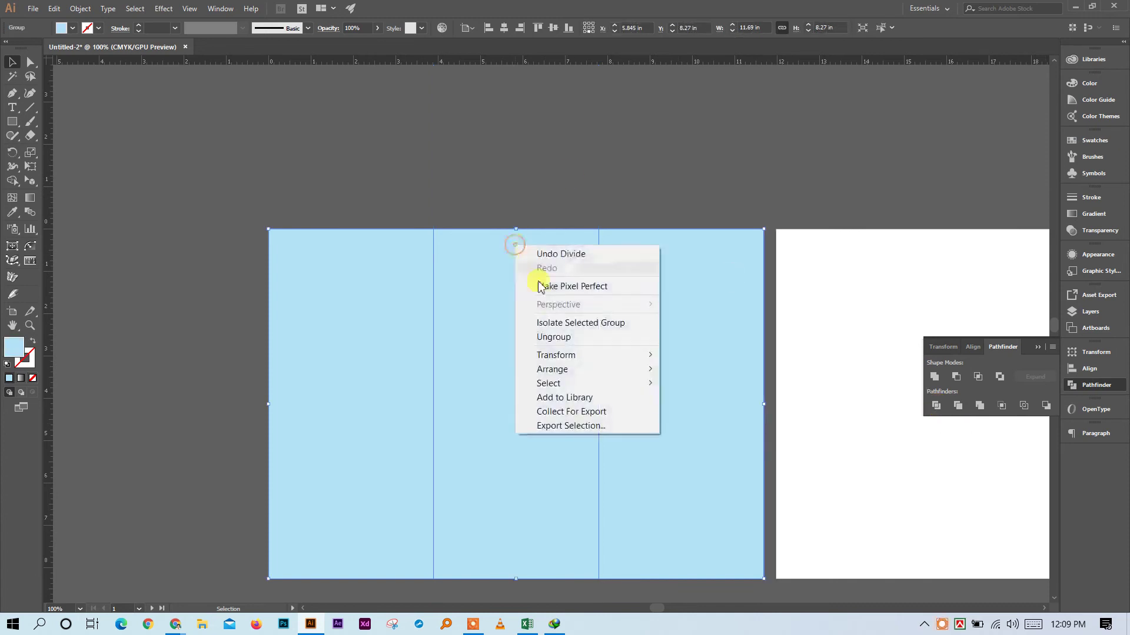
pyautogui.click(556, 337)
pyautogui.click(605, 151)
pyautogui.click(658, 287)
pyautogui.click(335, 291)
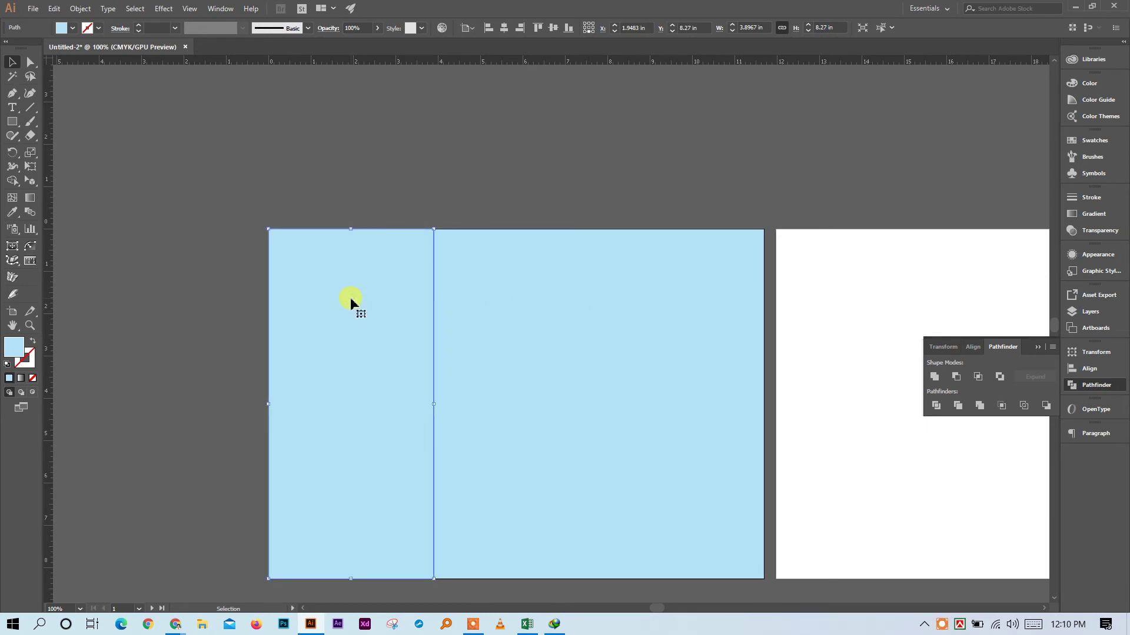
# Offset the paths of all three light blue panels by -0.3 in with Miter joins and a miter limit of 4, then deselect
pyautogui.click(232, 218)
pyautogui.moveTo(228, 201); pyautogui.dragTo(530, 434)
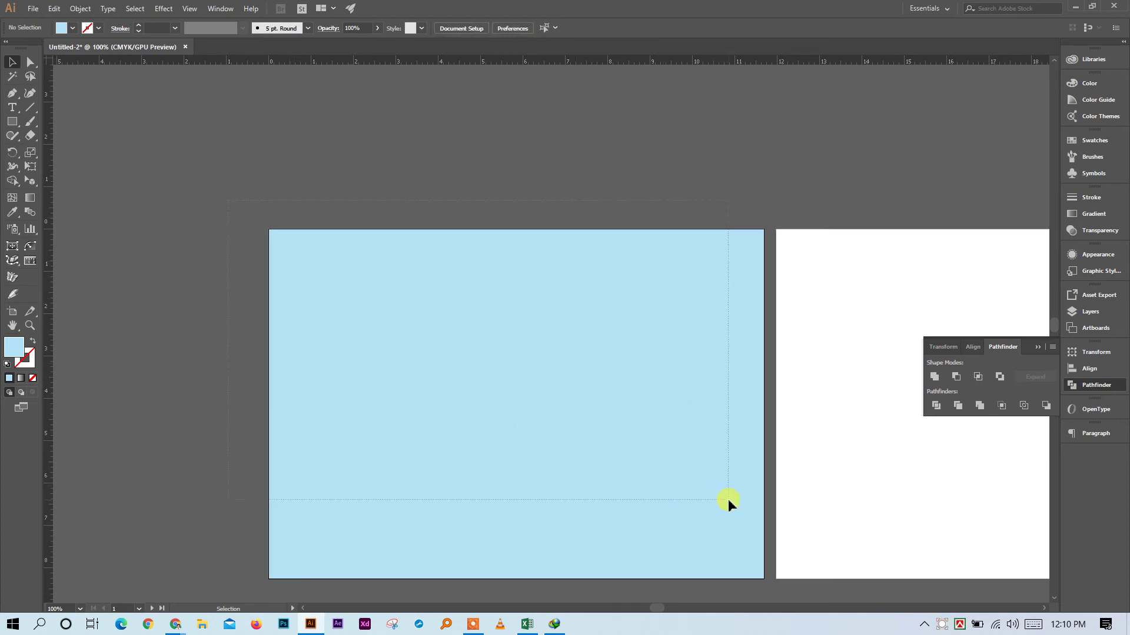
pyautogui.moveTo(728, 501); pyautogui.dragTo(729, 503)
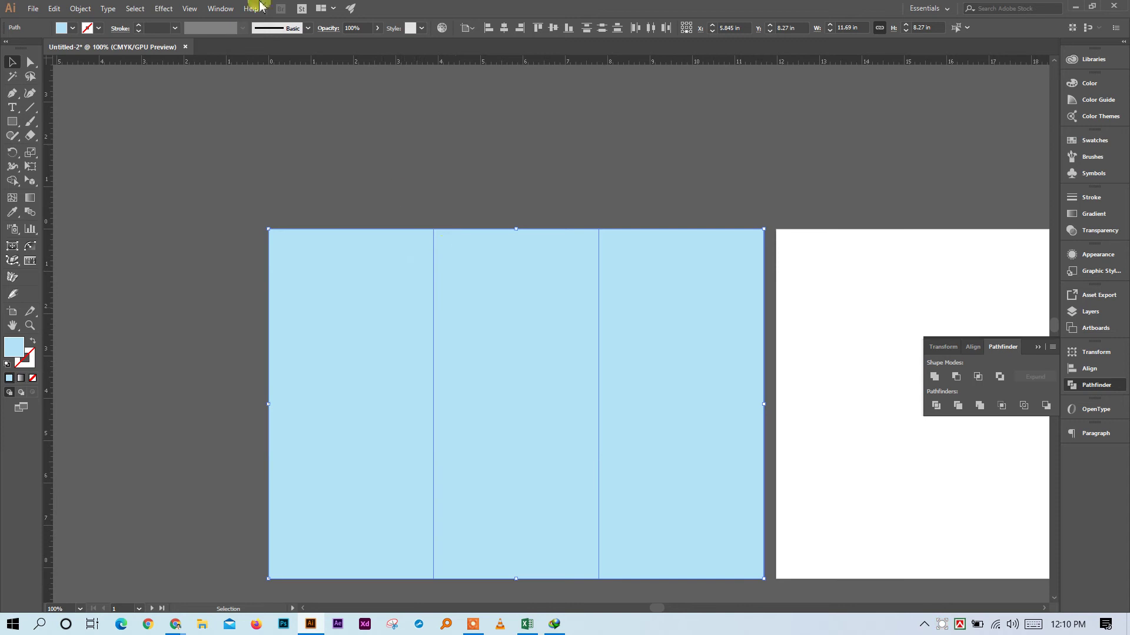
pyautogui.click(78, 9)
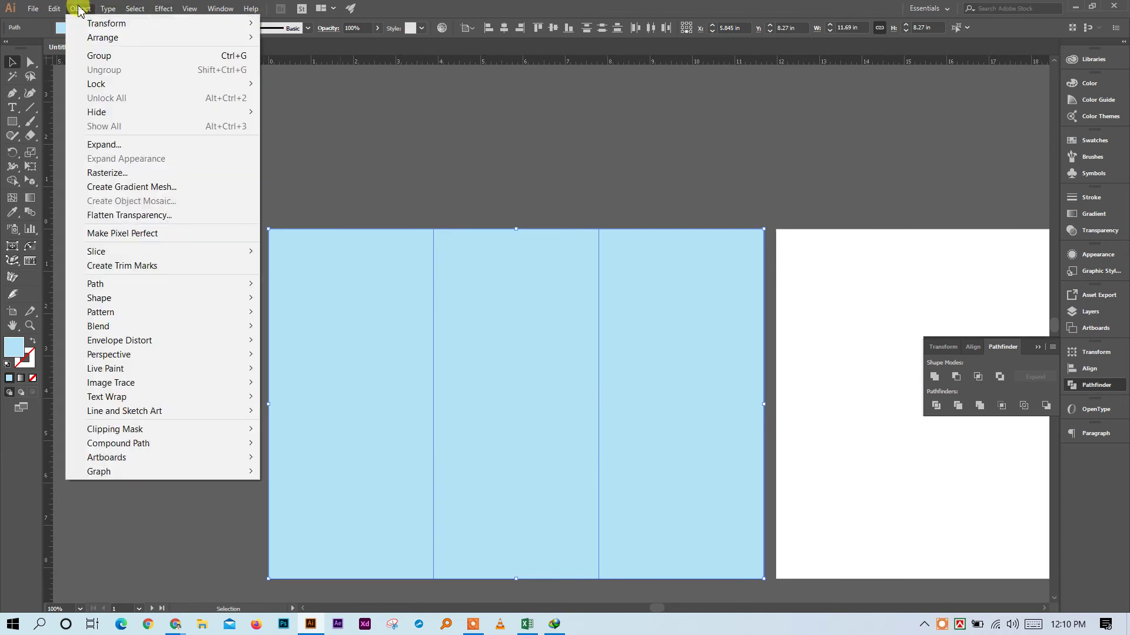
pyautogui.moveTo(152, 285)
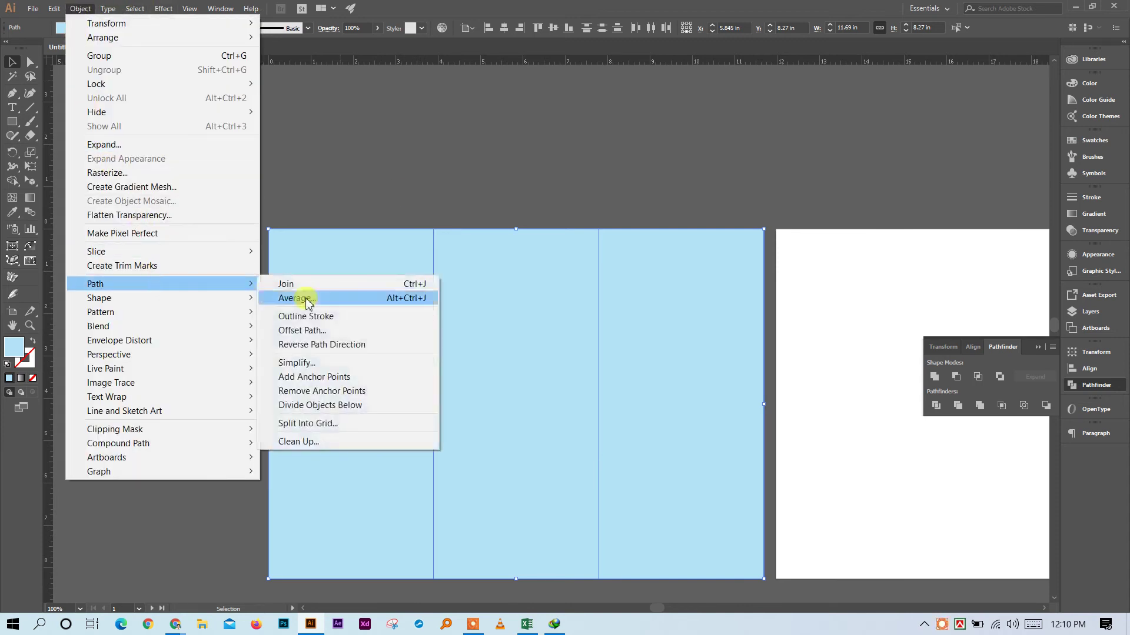
pyautogui.click(319, 334)
pyautogui.moveTo(162, 184); pyautogui.dragTo(778, 102)
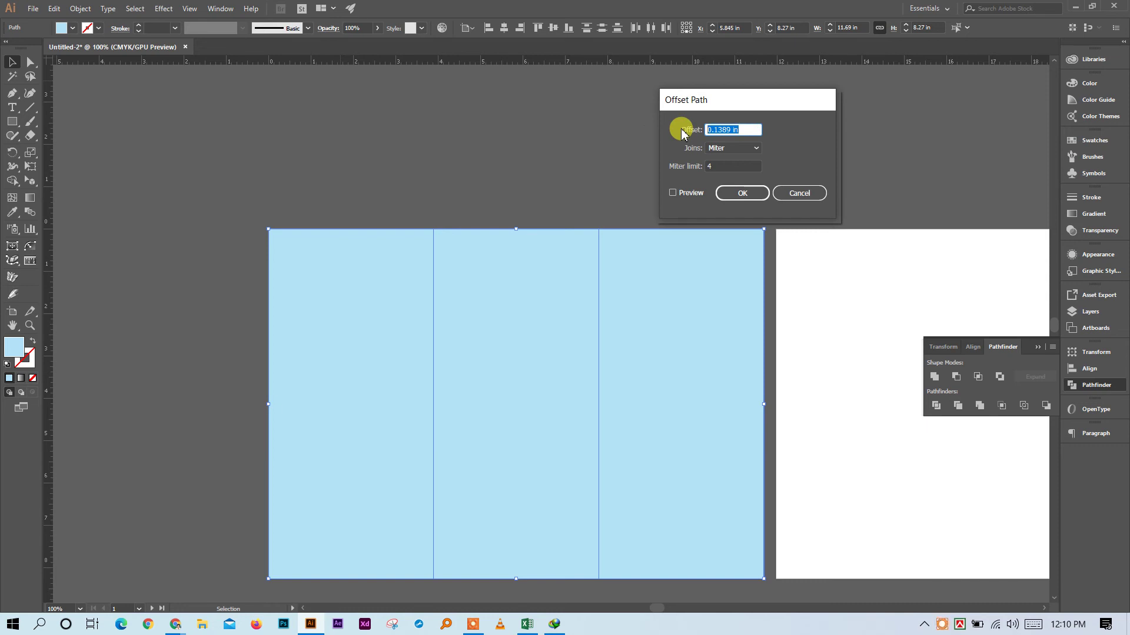
pyautogui.write('-0.3')
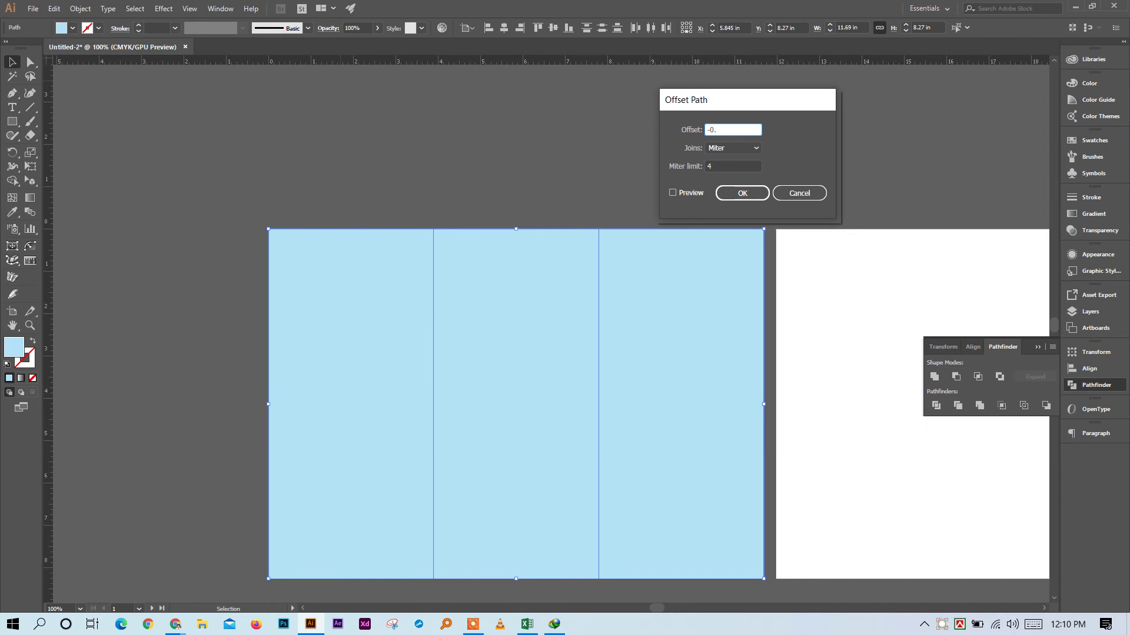
pyautogui.click(731, 165)
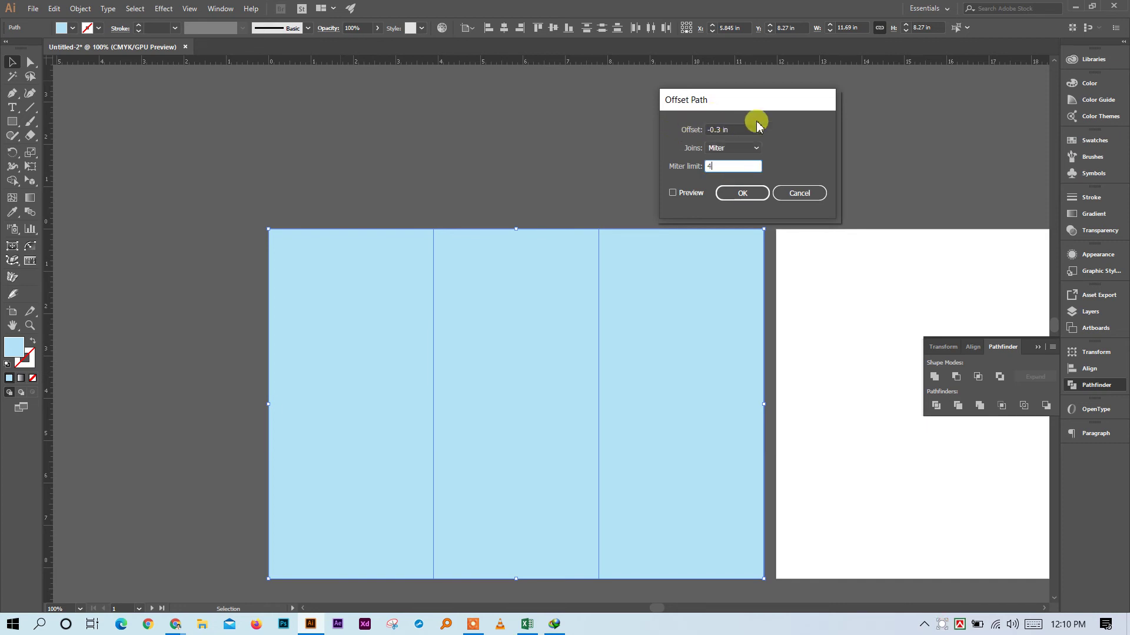
pyautogui.click(673, 193)
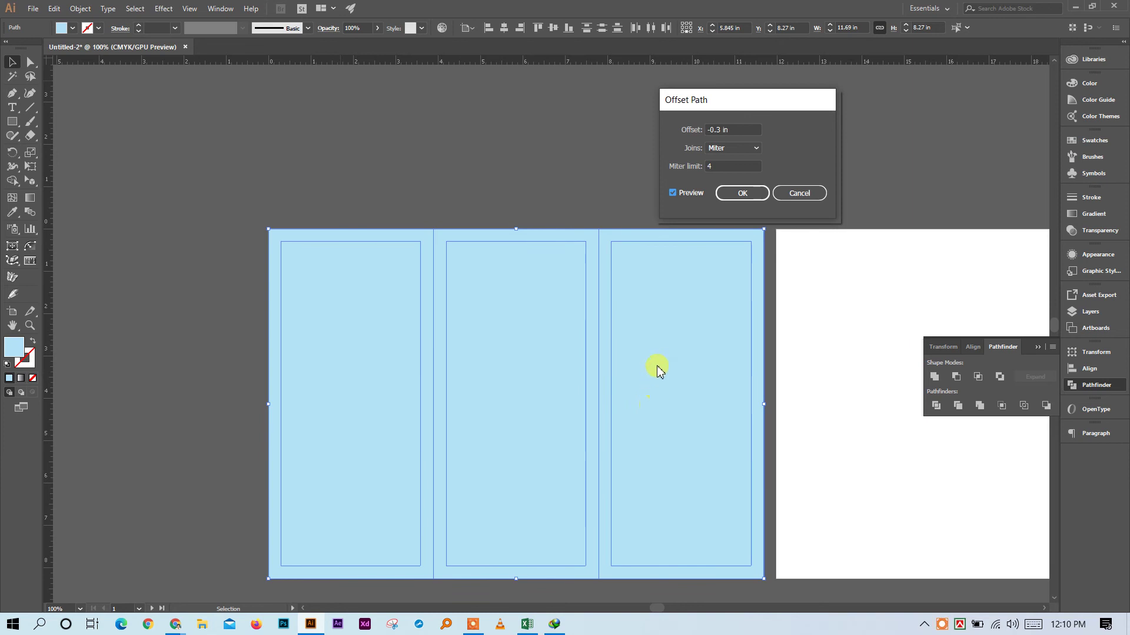
pyautogui.click(748, 192)
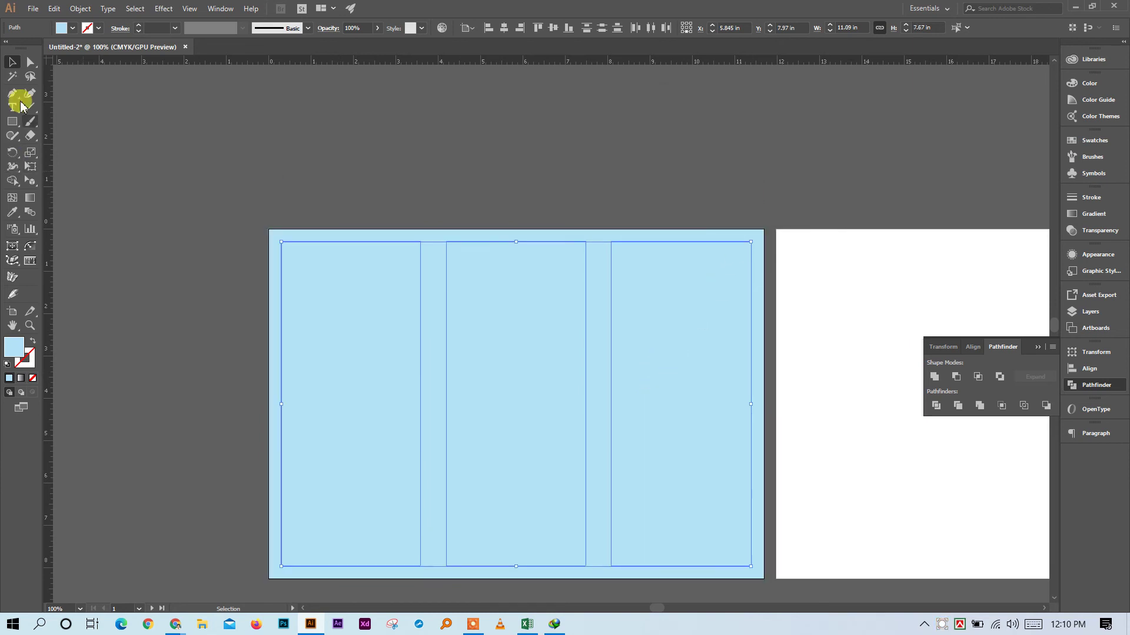
pyautogui.click(30, 62)
pyautogui.click(534, 152)
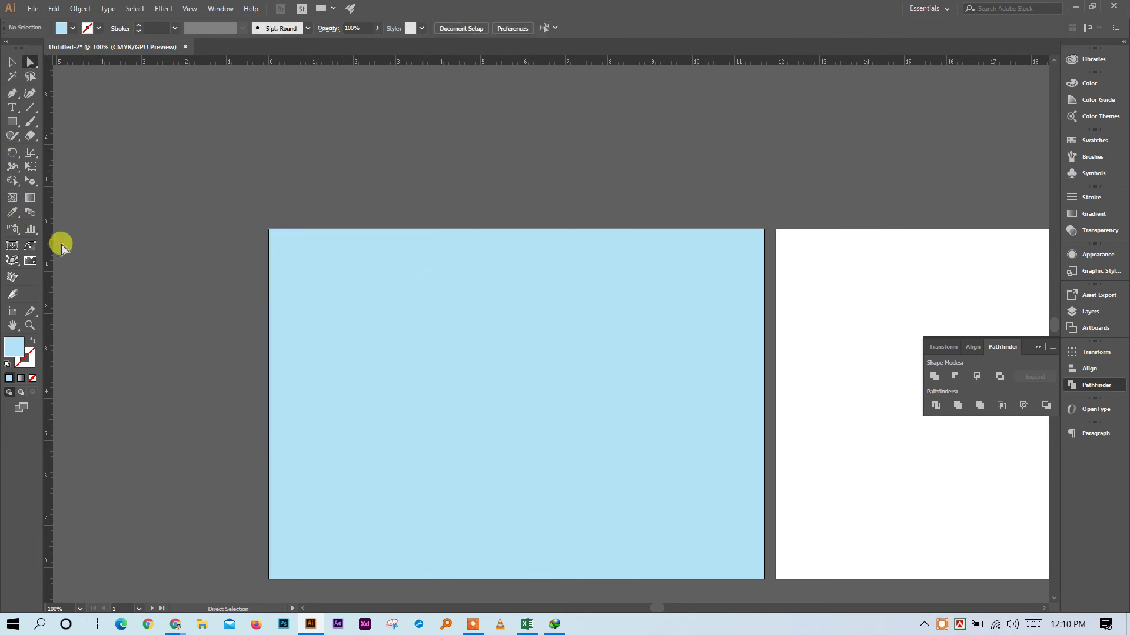
# Place a set of vertical guides on the empty canvas to the left of the first artboard
pyautogui.moveTo(48, 240); pyautogui.dragTo(140, 259)
pyautogui.moveTo(47, 256); pyautogui.dragTo(184, 263)
pyautogui.moveTo(48, 252); pyautogui.dragTo(219, 277)
pyautogui.click(12, 61)
# Align the two leftmost guides to the first artboard's left edge and the guide nearest the artboard to its right edge
pyautogui.click(106, 115)
pyautogui.moveTo(68, 131); pyautogui.dragTo(135, 170)
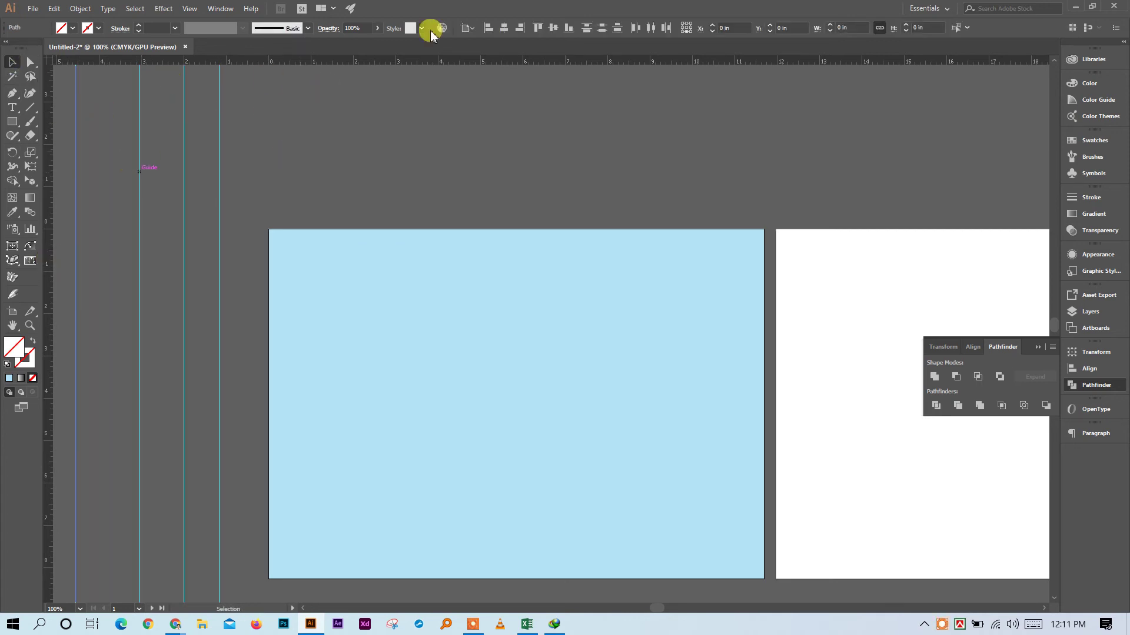
pyautogui.click(488, 28)
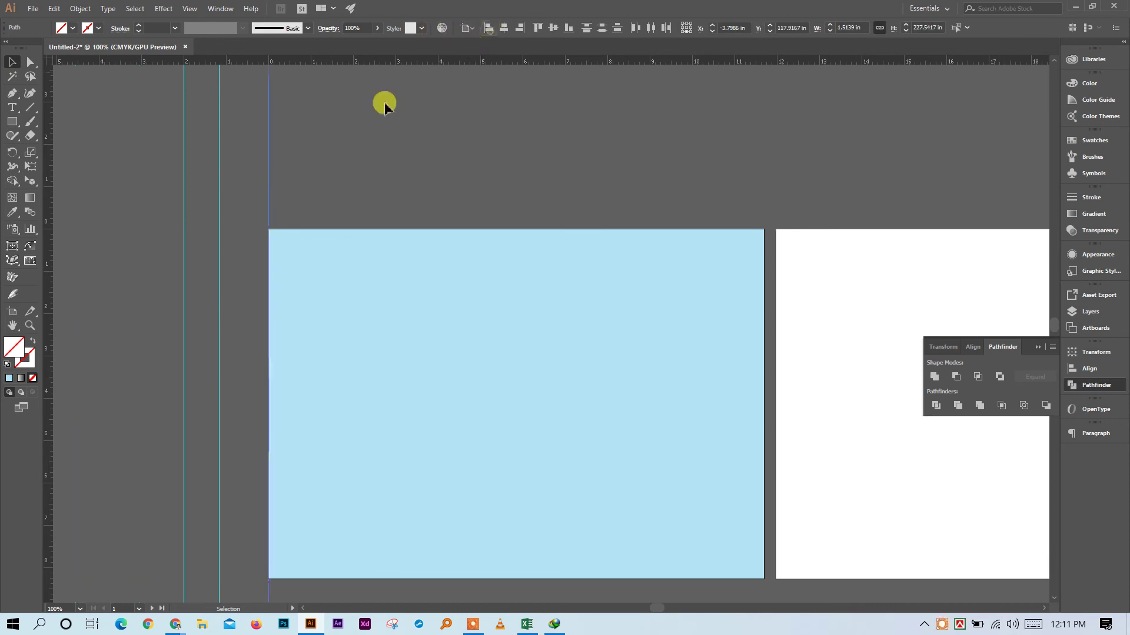
pyautogui.click(222, 178)
pyautogui.click(522, 28)
# Move guides to the interior of the first artboard, between its two edge guides, with one at about 3.8 in
pyautogui.click(154, 144)
pyautogui.click(186, 170)
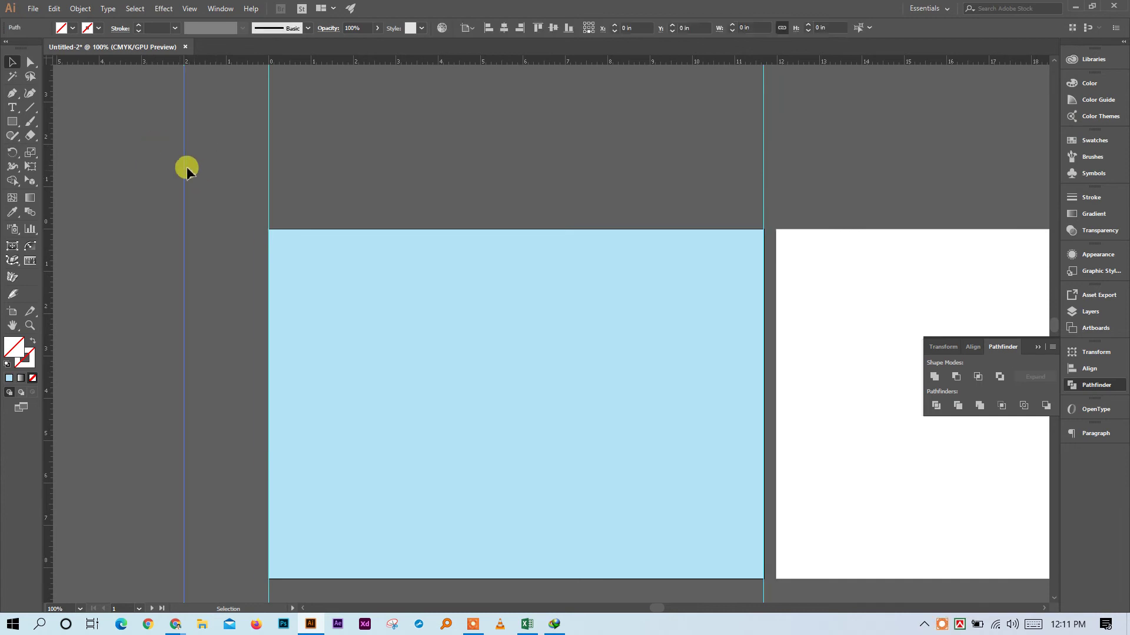
pyautogui.moveTo(186, 170); pyautogui.dragTo(530, 184)
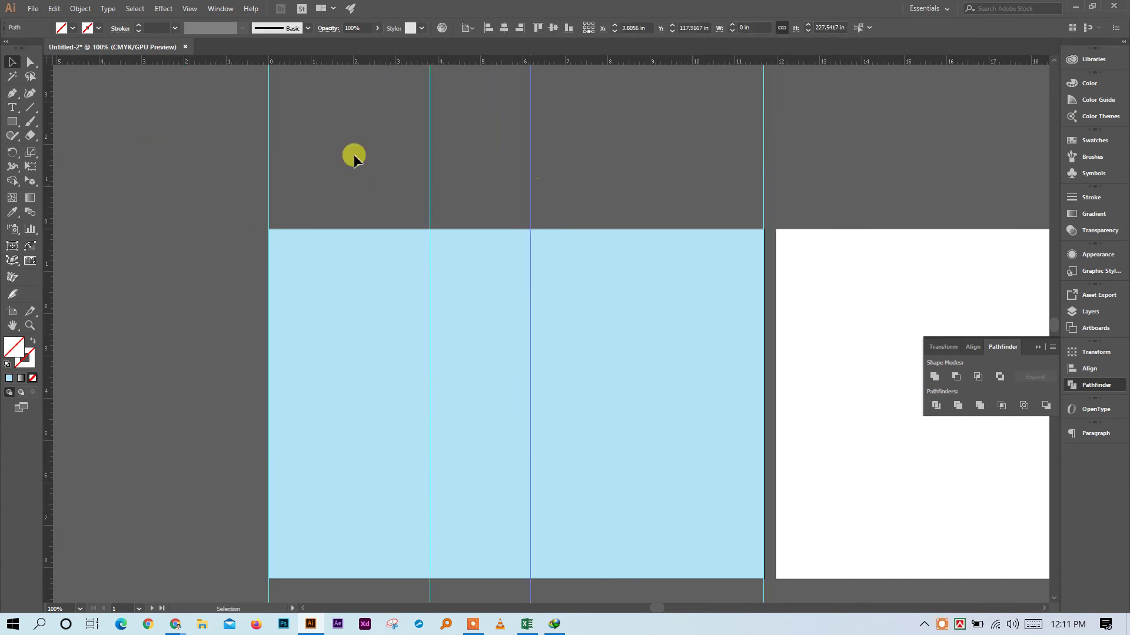
# Select all the vertical guides, set alignment to Align to Selection, and distribute them evenly by their horizontal centers
pyautogui.moveTo(244, 116); pyautogui.dragTo(792, 160)
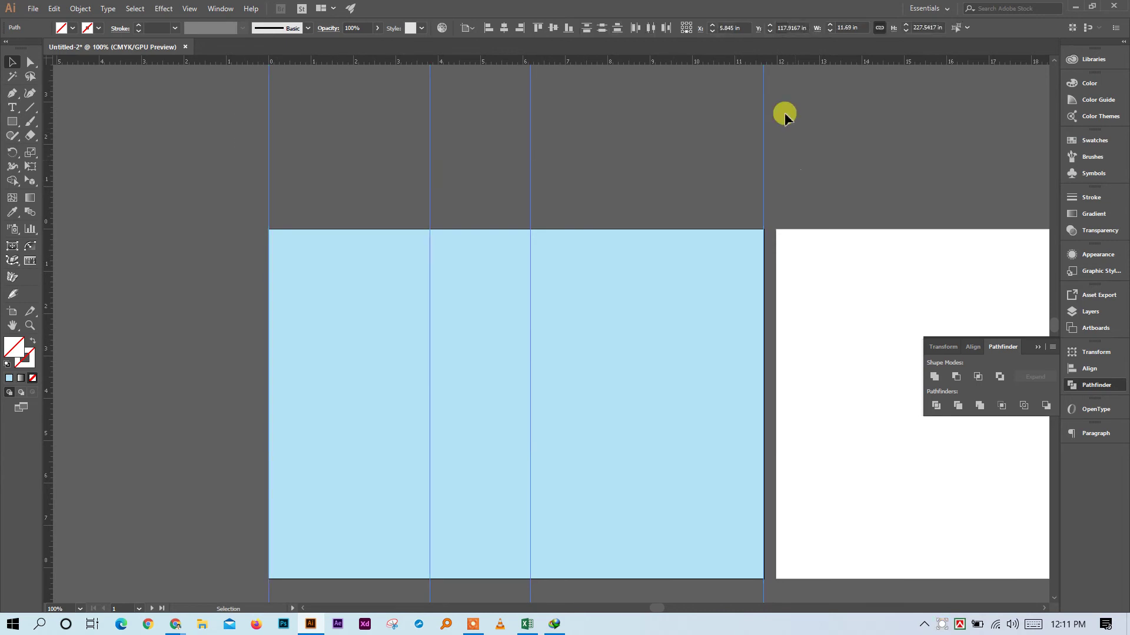
pyautogui.click(472, 28)
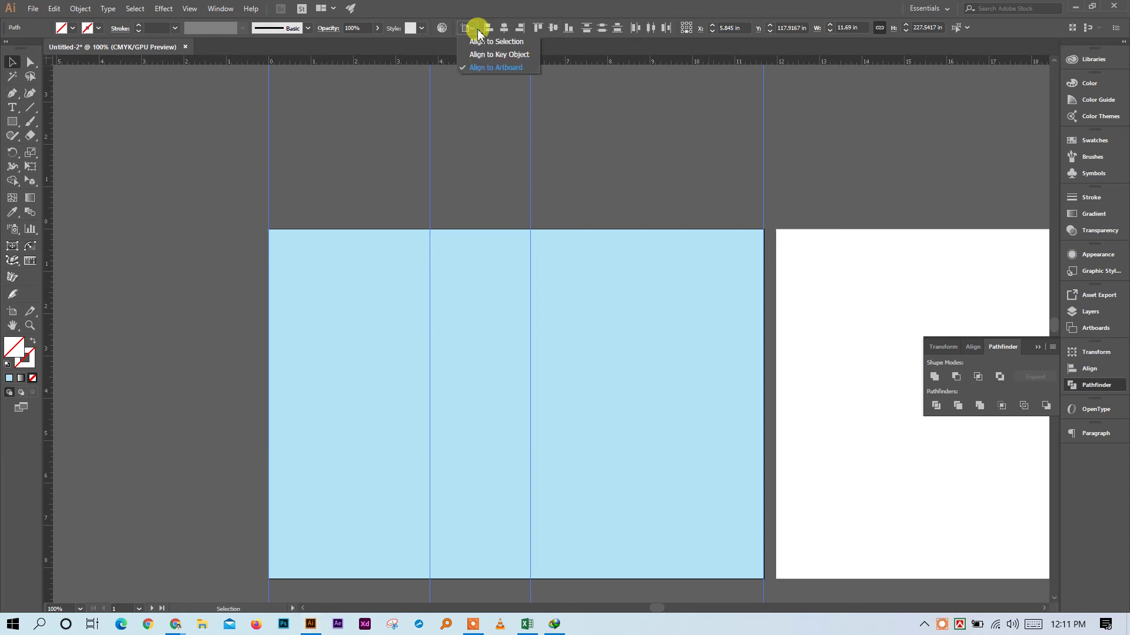
pyautogui.click(500, 43)
pyautogui.click(651, 28)
# Delete the surplus inner guide nearest the first artboard's right edge and redistribute the remaining four guides evenly
pyautogui.click(708, 134)
pyautogui.moveTo(665, 122); pyautogui.dragTo(563, 177)
pyautogui.press('Delete')
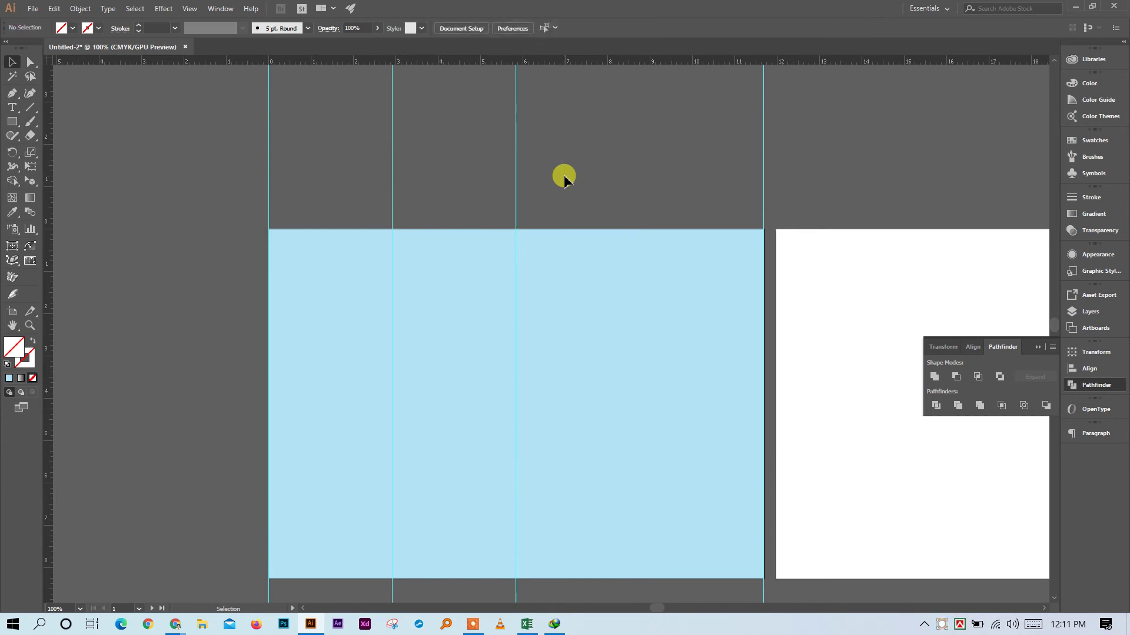
pyautogui.moveTo(229, 114); pyautogui.dragTo(822, 139)
pyautogui.click(650, 27)
# Delete the two vertical guides on the first artboard's right and left edges, keeping the two inner fold guides
pyautogui.click(804, 107)
pyautogui.moveTo(729, 144); pyautogui.dragTo(729, 144)
pyautogui.press('Delete')
pyautogui.moveTo(223, 107); pyautogui.dragTo(278, 130)
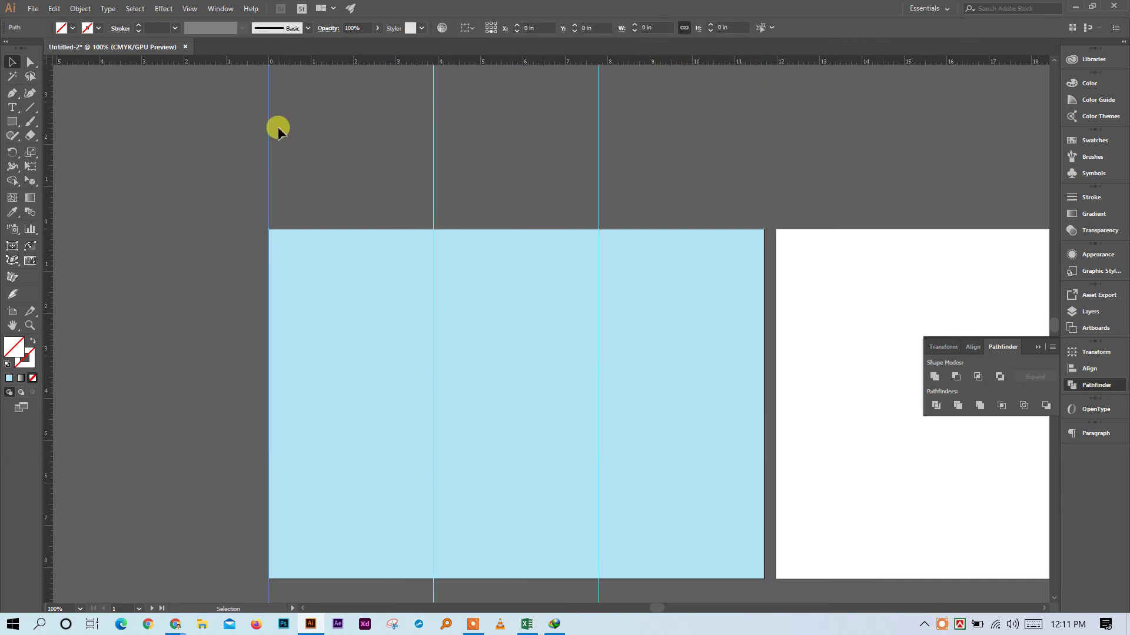
pyautogui.press('Delete')
# Select the three inset margin rectangles on the first artboard together and cut them
pyautogui.click(365, 305)
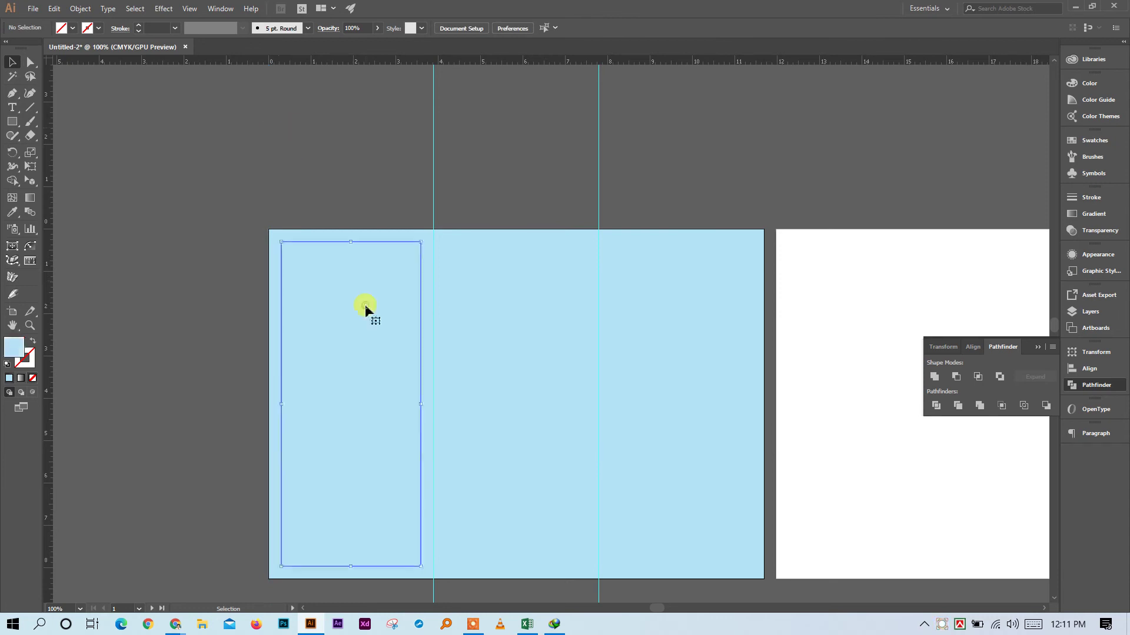
pyautogui.click(467, 312)
pyautogui.click(614, 314)
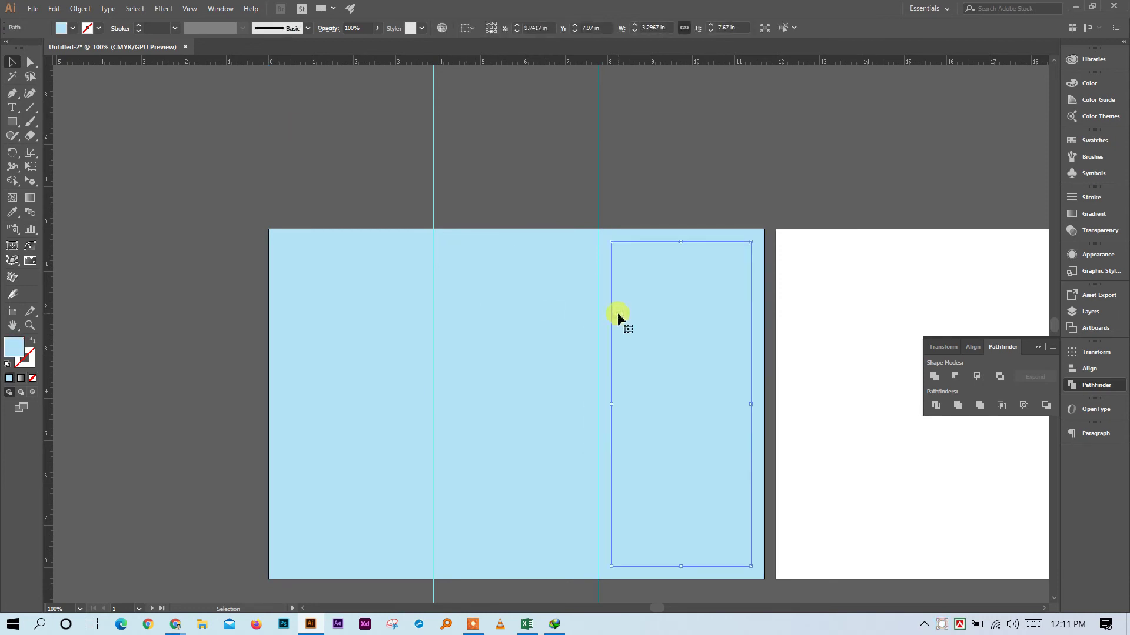
pyautogui.click(527, 318)
pyautogui.keyDown('shift'); pyautogui.click(366, 331); pyautogui.keyUp('shift')
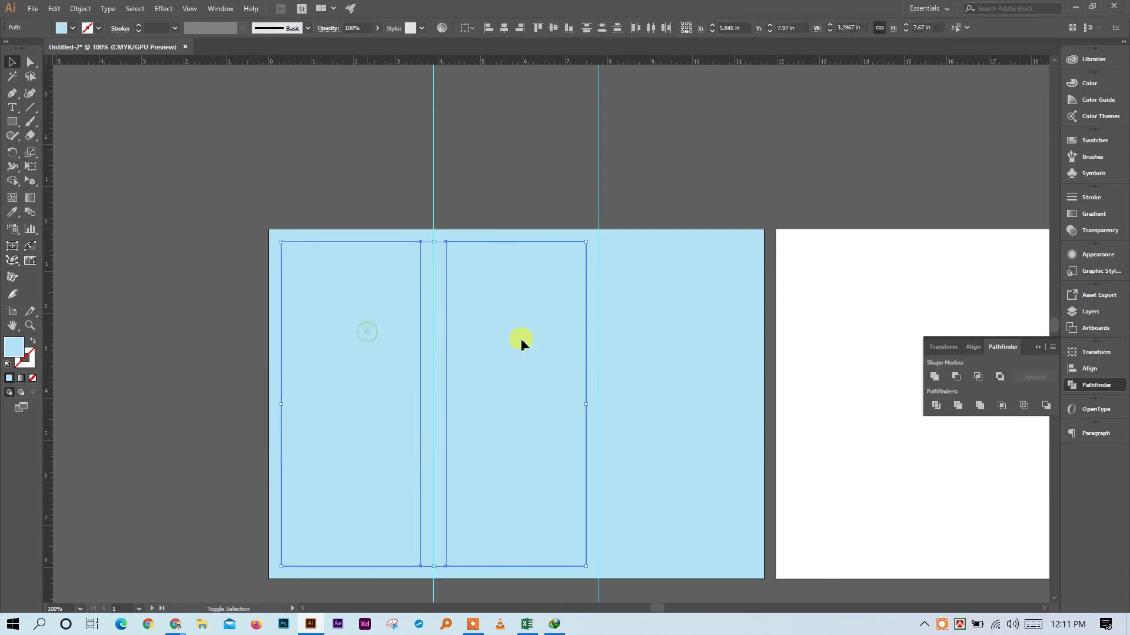
pyautogui.keyDown('shift'); pyautogui.click(650, 352); pyautogui.keyUp('shift')
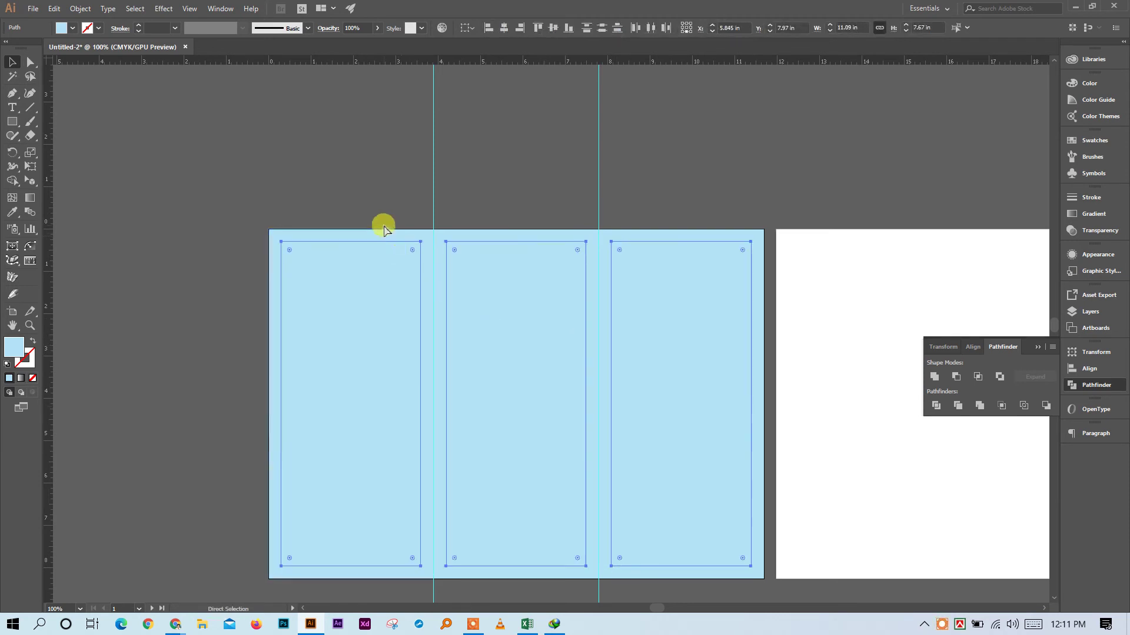
pyautogui.hotkey('ctrl', 'x')
# Delete the three full-height background panels and paste the margin rectangles back in their original place
pyautogui.click(348, 297)
pyautogui.keyDown('shift'); pyautogui.click(501, 318); pyautogui.keyUp('shift')
pyautogui.keyDown('shift'); pyautogui.click(659, 332); pyautogui.keyUp('shift')
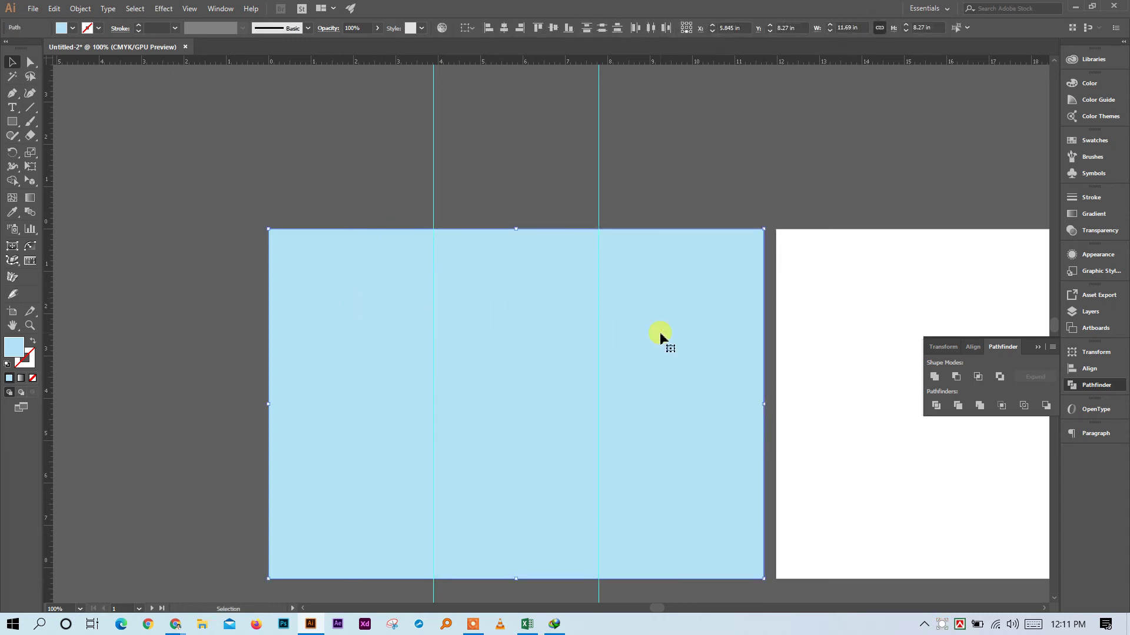
pyautogui.press('Delete')
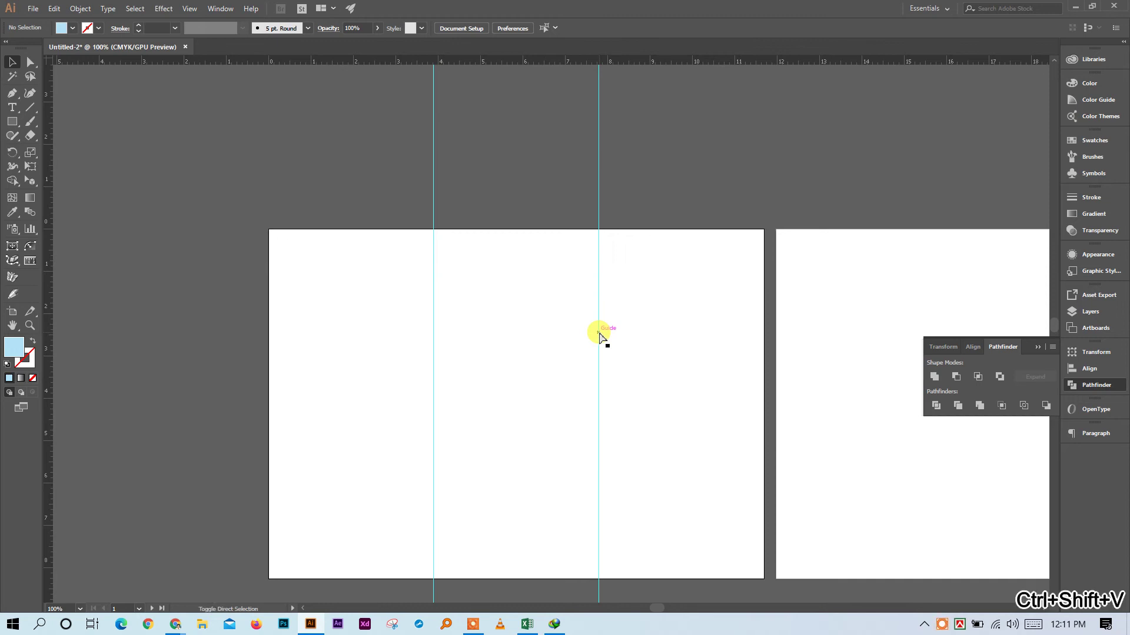
pyautogui.hotkey('ctrl', 'shift', 'v')
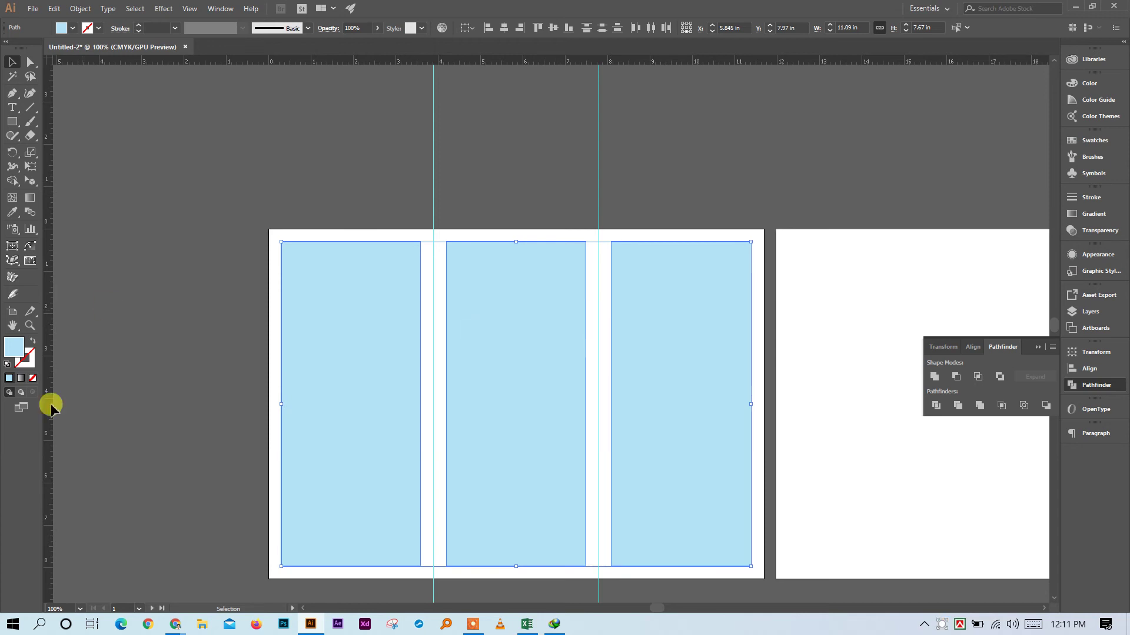
# Remove the fill from the three margin rectangles and convert them into guides
pyautogui.click(33, 379)
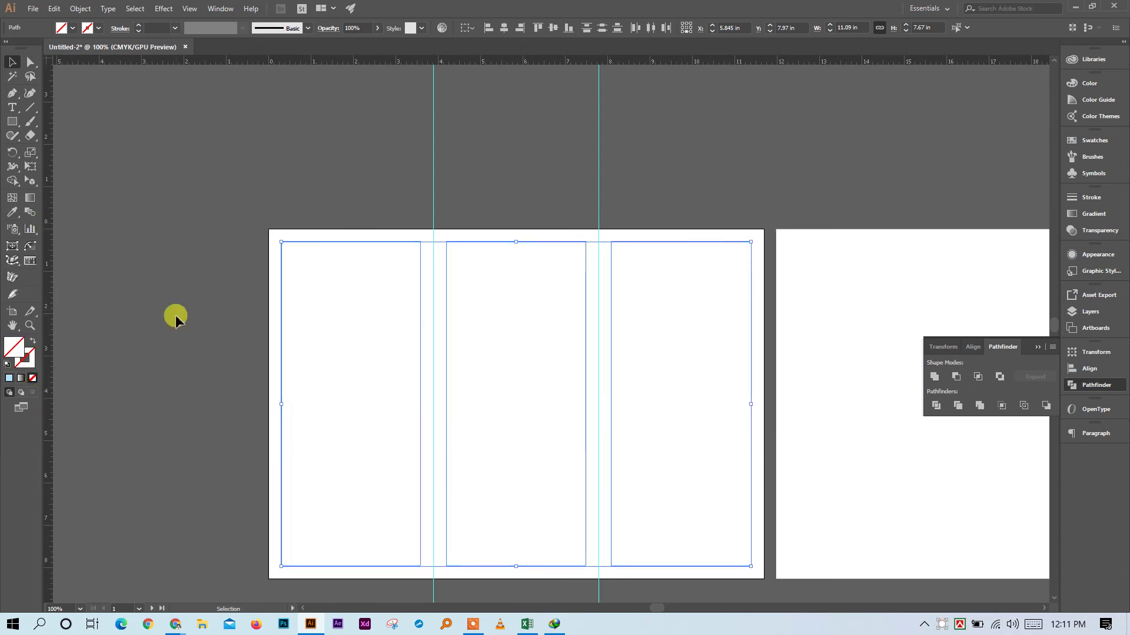
pyautogui.rightClick(532, 343)
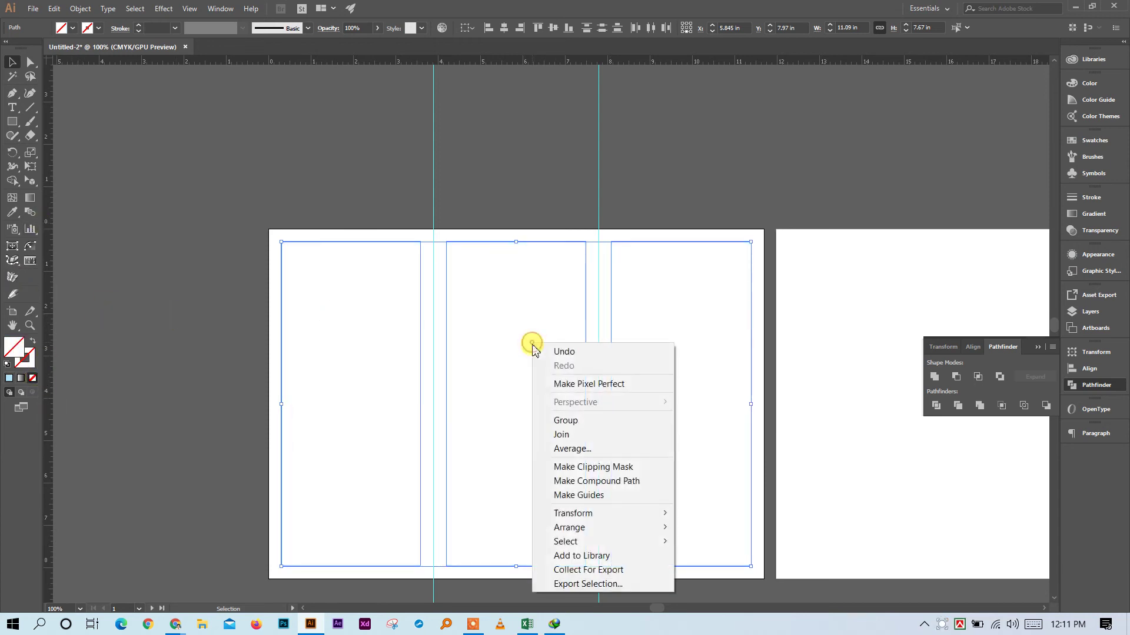
pyautogui.click(583, 494)
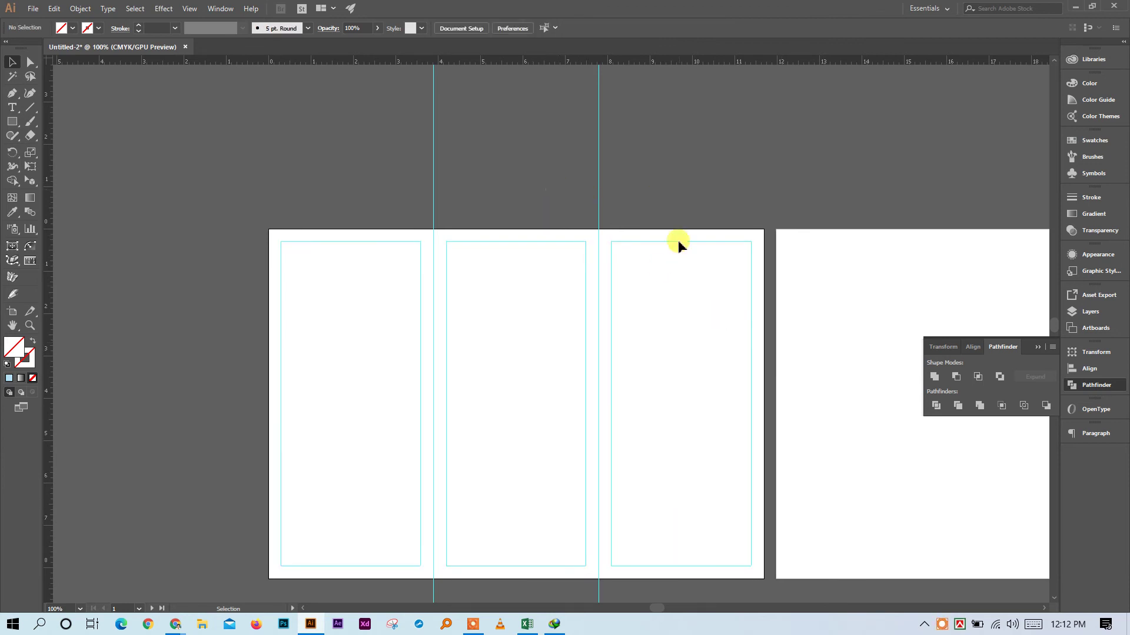
# Add a small lorem ipsum text area on the second artboard and undo a trial enlargement of its frame
pyautogui.hscroll(4, 682, 149)
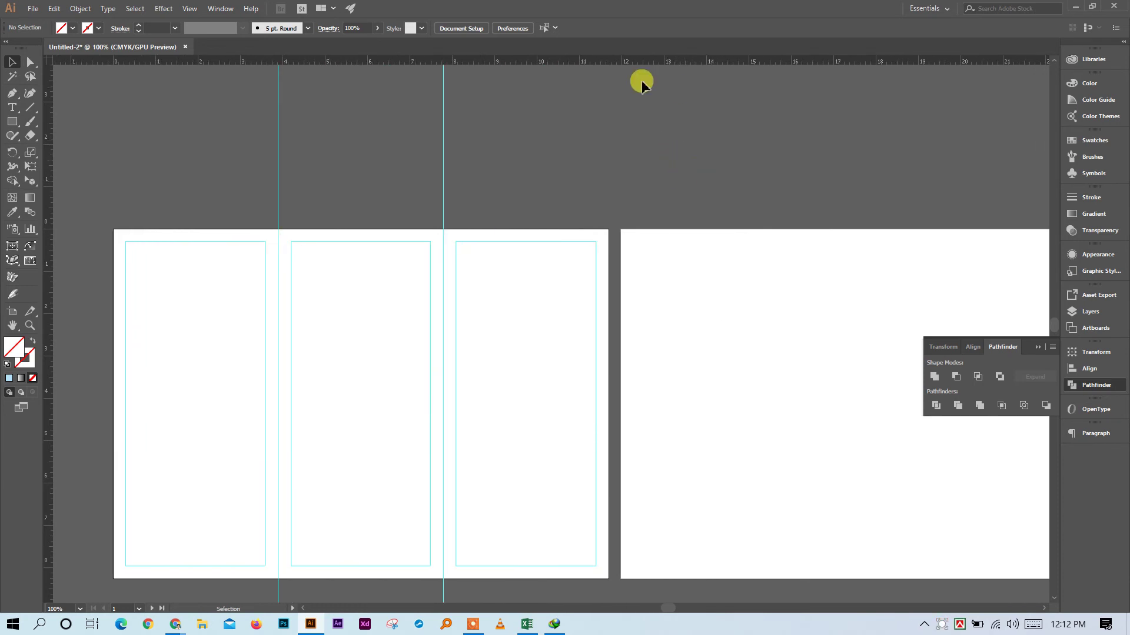
pyautogui.click(12, 108)
pyautogui.moveTo(13, 110); pyautogui.dragTo(68, 107)
pyautogui.click(679, 366)
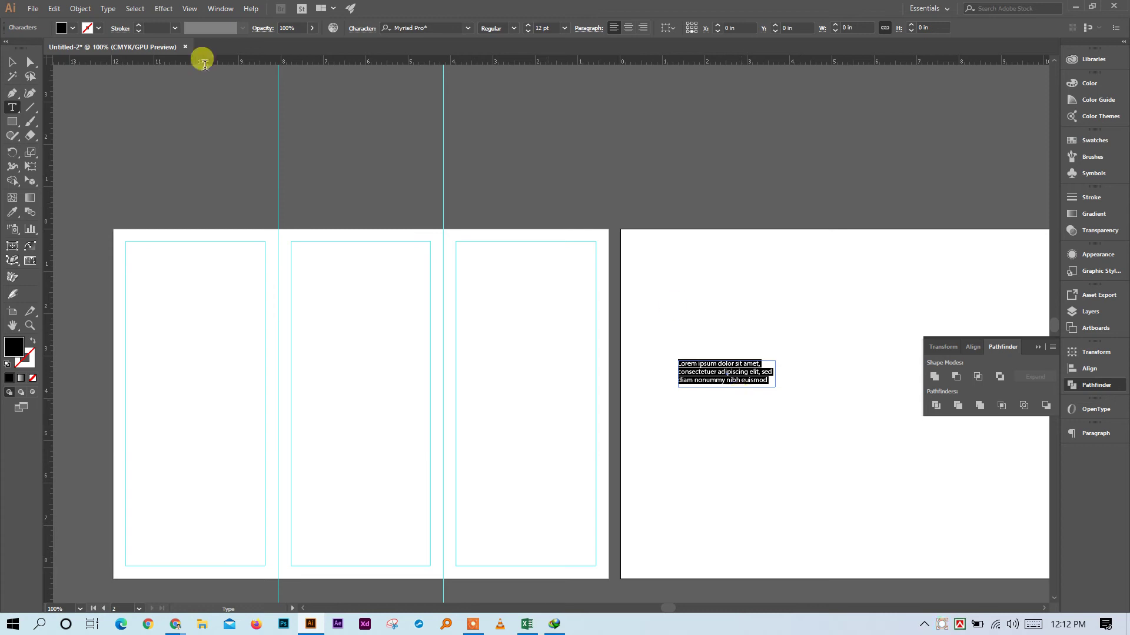
pyautogui.click(12, 62)
pyautogui.moveTo(774, 384); pyautogui.dragTo(903, 422)
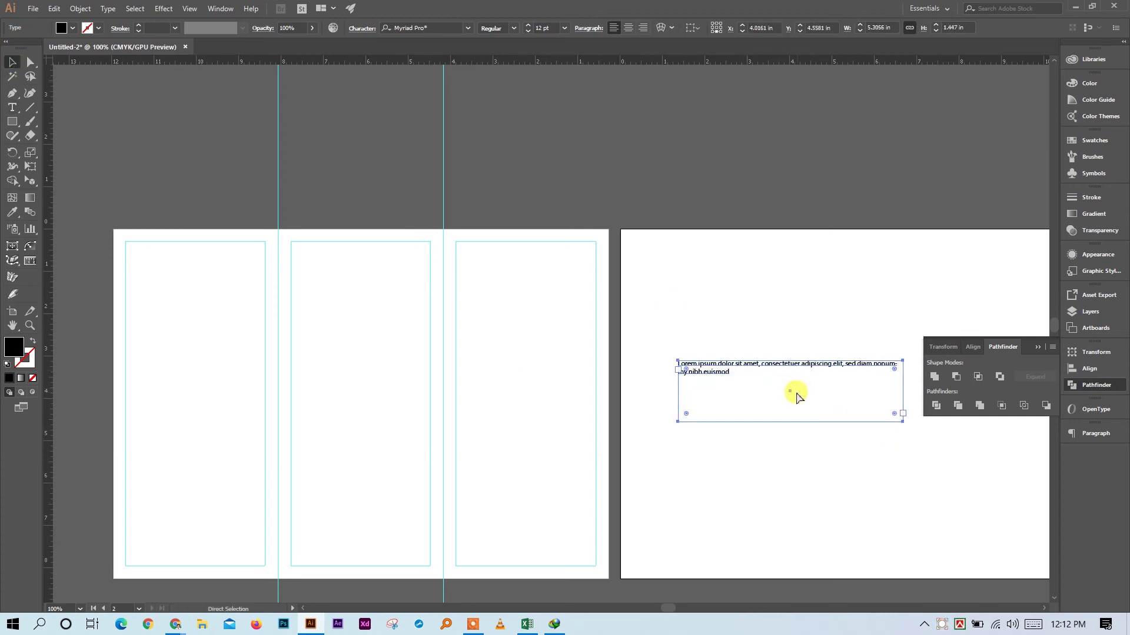
pyautogui.hotkey('ctrl', 'z')
pyautogui.click(11, 62)
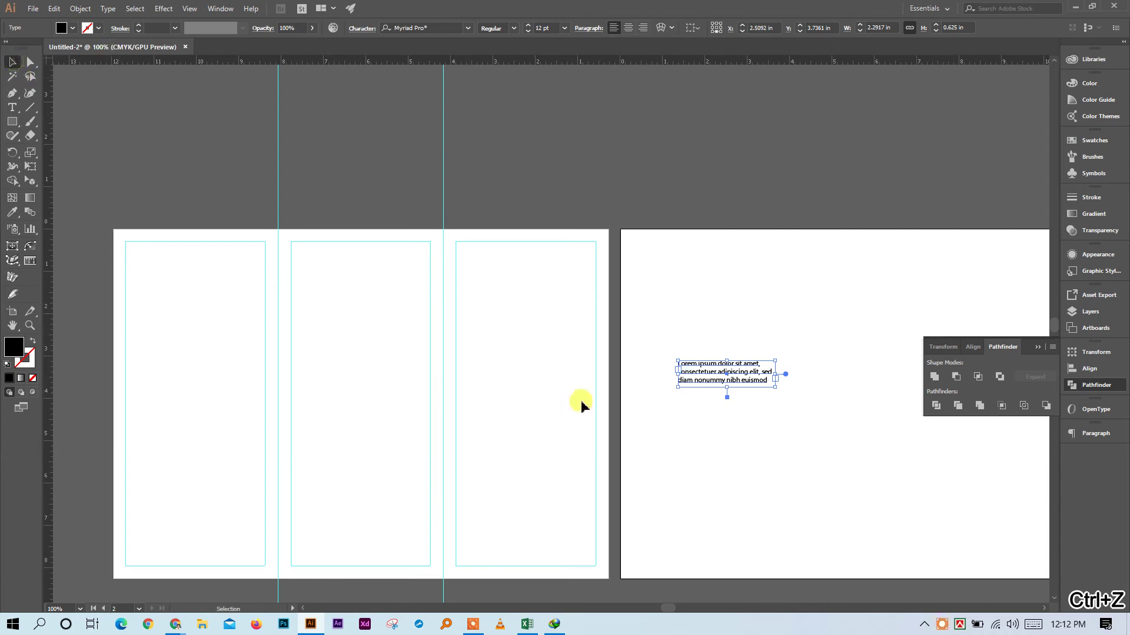
# Convert the lorem ipsum text to outlines and turn the outlines into guides
pyautogui.hotkey('ctrl', 'shift', 'o')
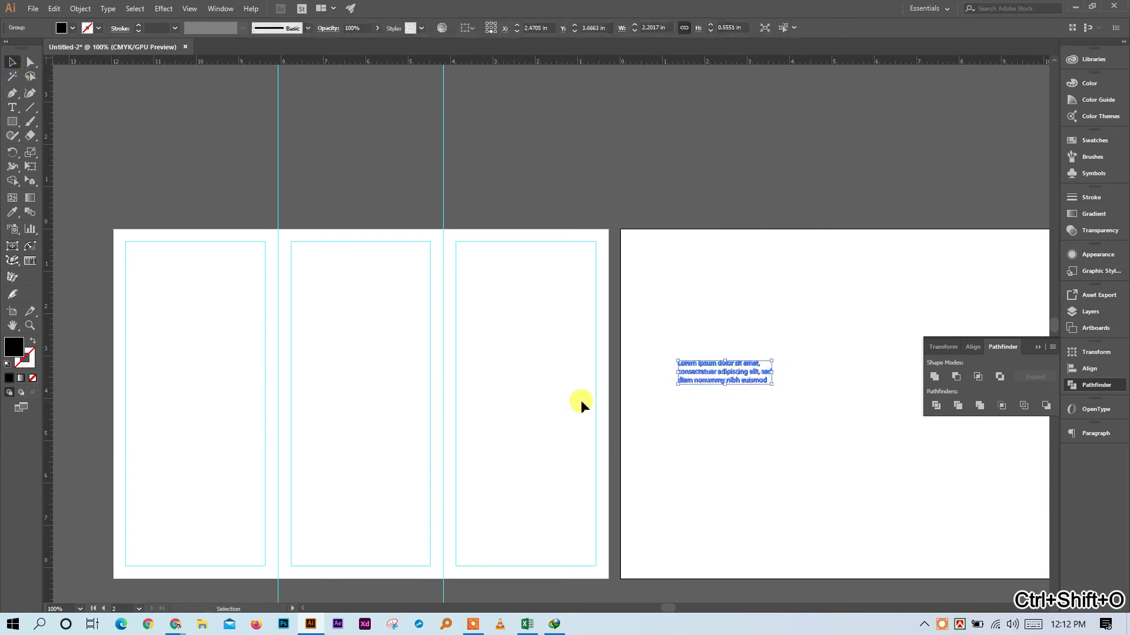
pyautogui.click(807, 386)
pyautogui.moveTo(788, 400); pyautogui.dragTo(693, 331)
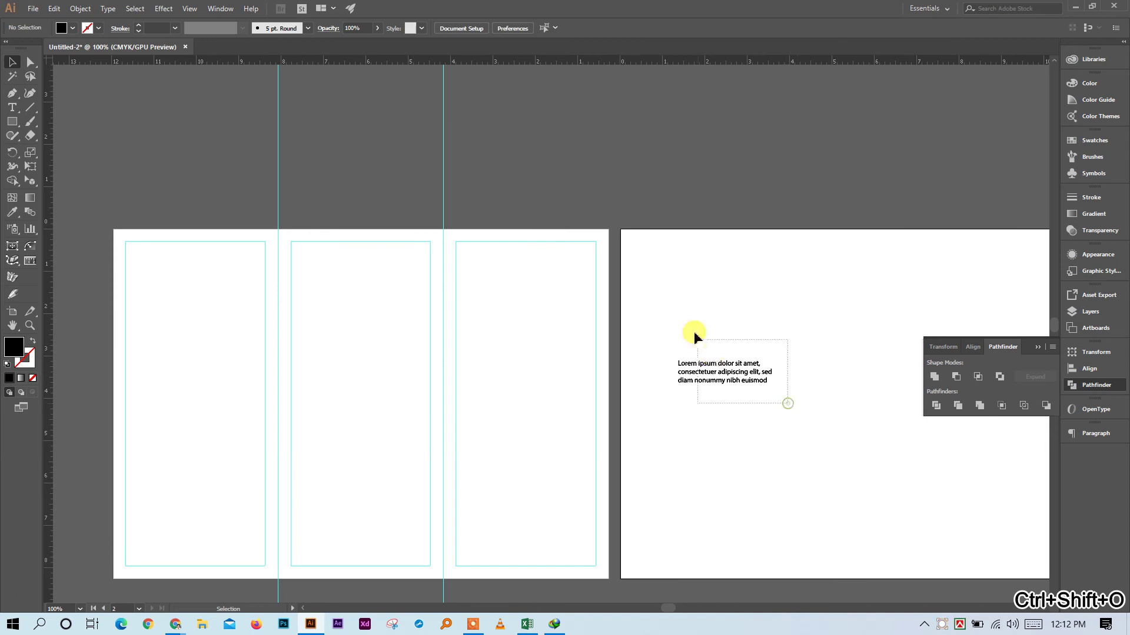
pyautogui.press('a')
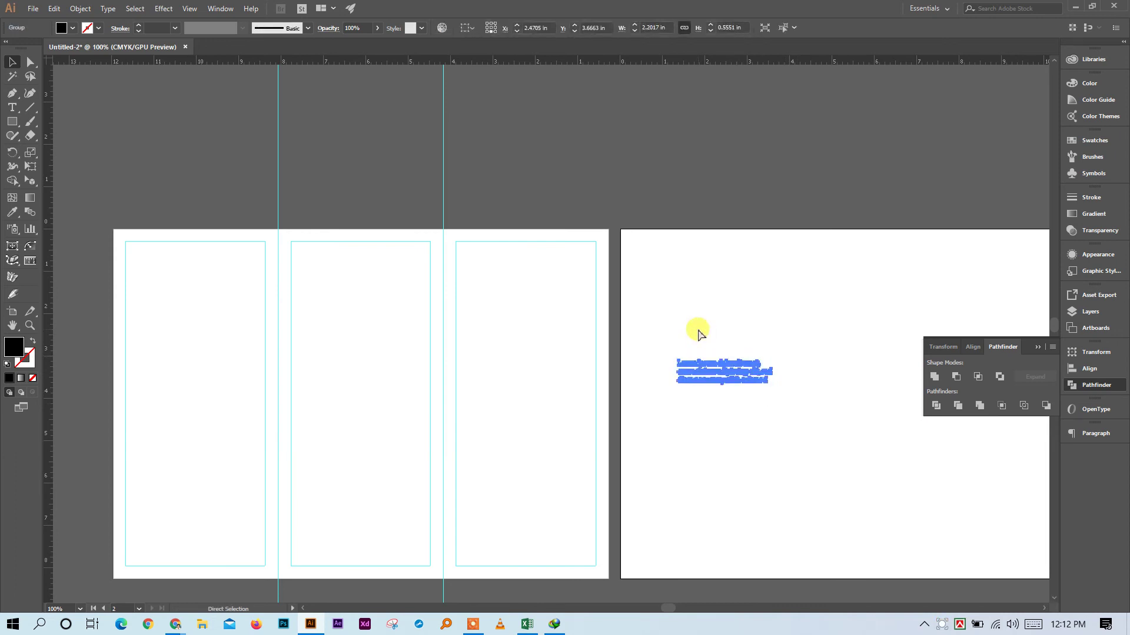
pyautogui.hotkey('ctrl', '5')
# Test selecting the text-shaped guides on the second artboard, and delete them
pyautogui.click(756, 348)
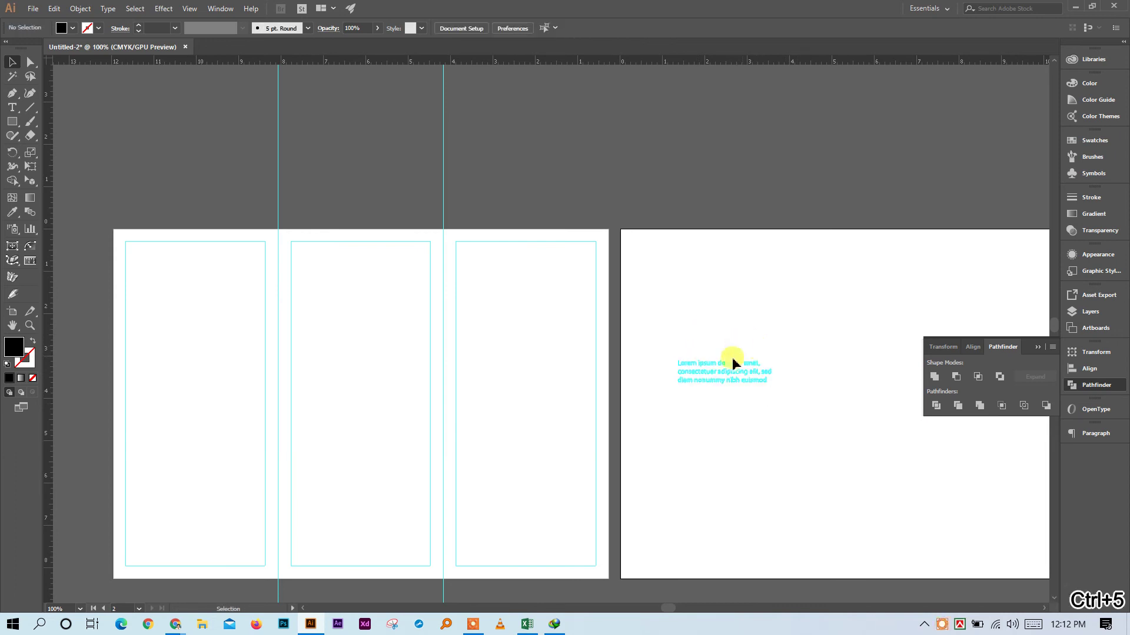
pyautogui.click(732, 359)
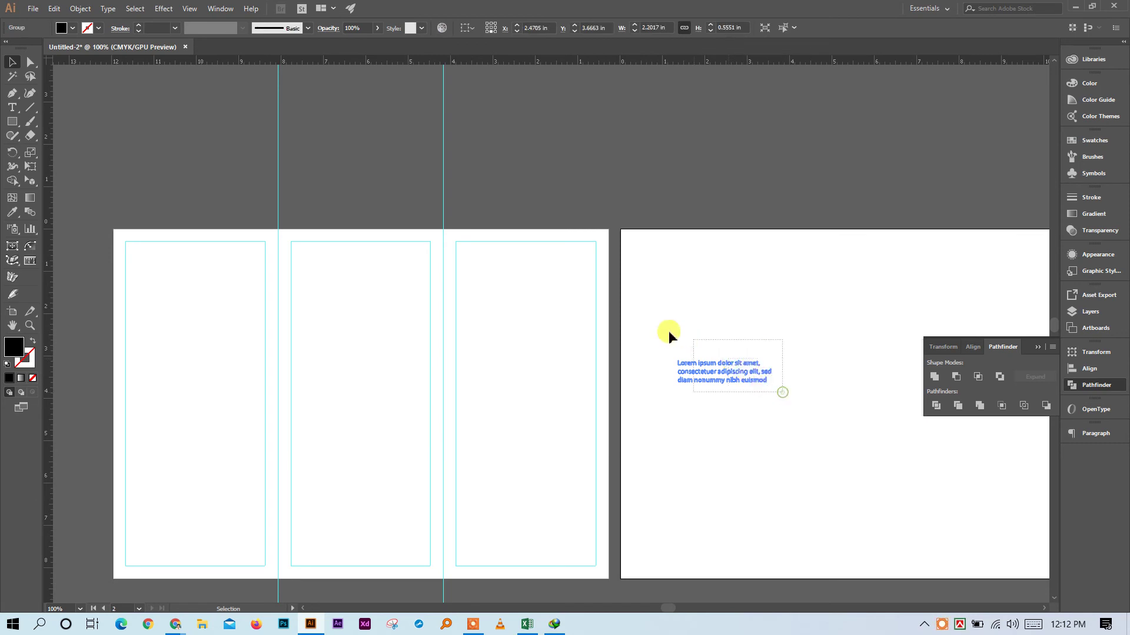
pyautogui.click(785, 393)
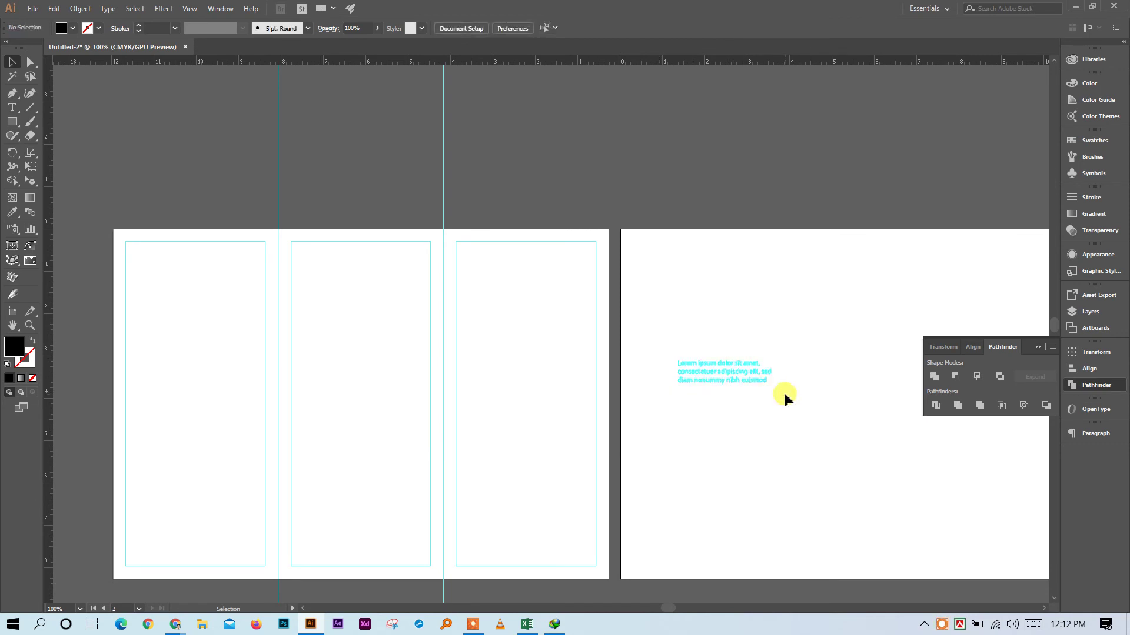
pyautogui.hotkey('ctrl', 'alt', 'z')
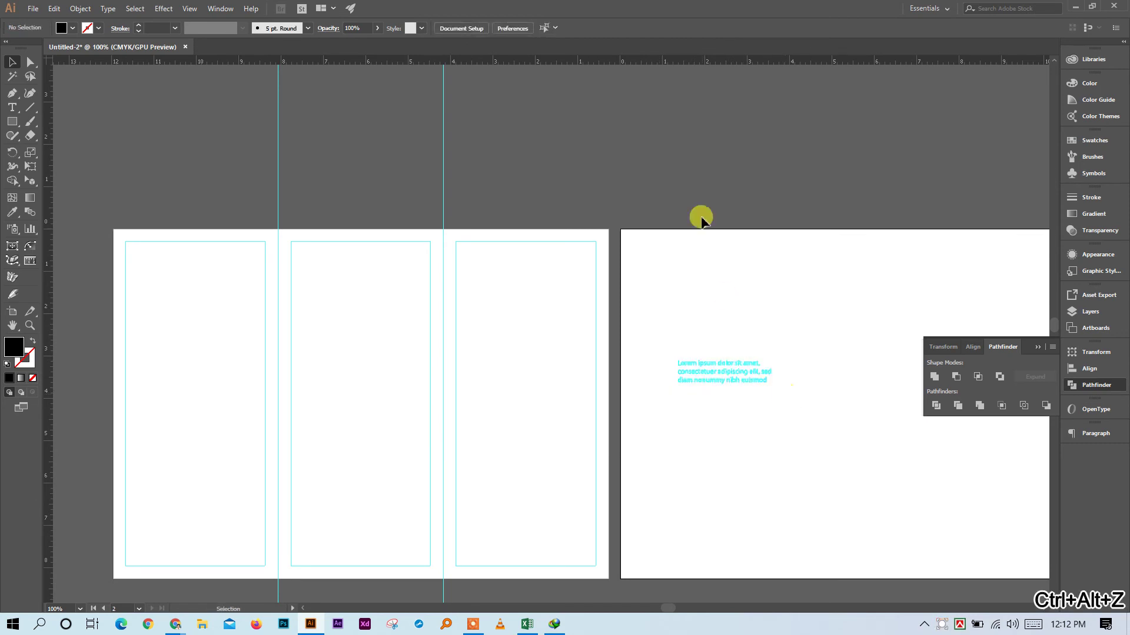
pyautogui.click(729, 367)
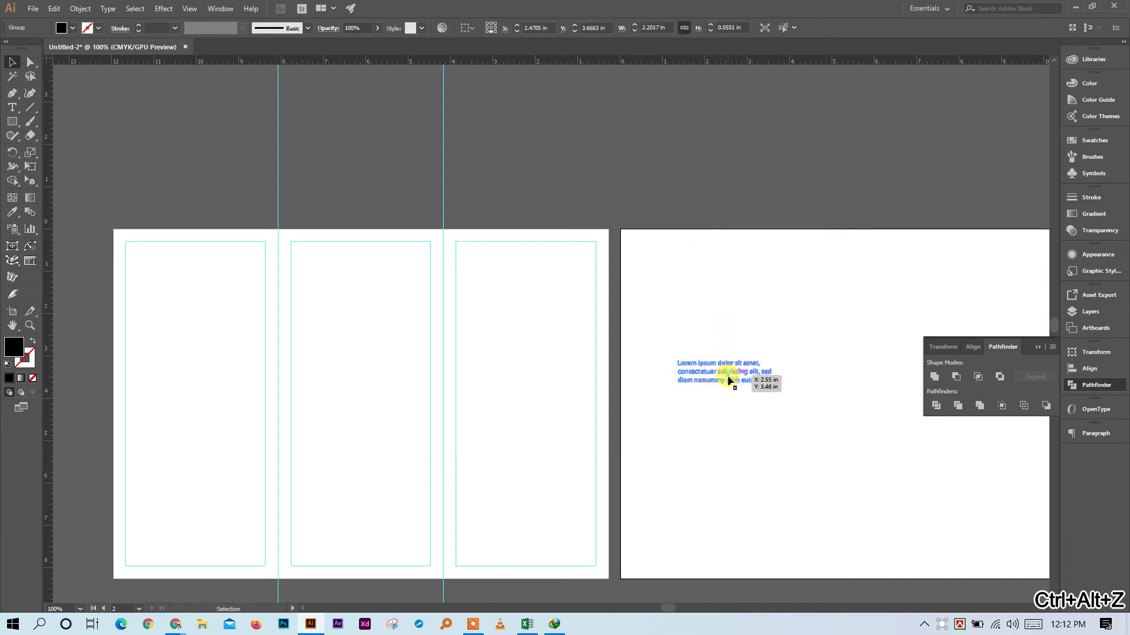
pyautogui.rightClick(709, 197)
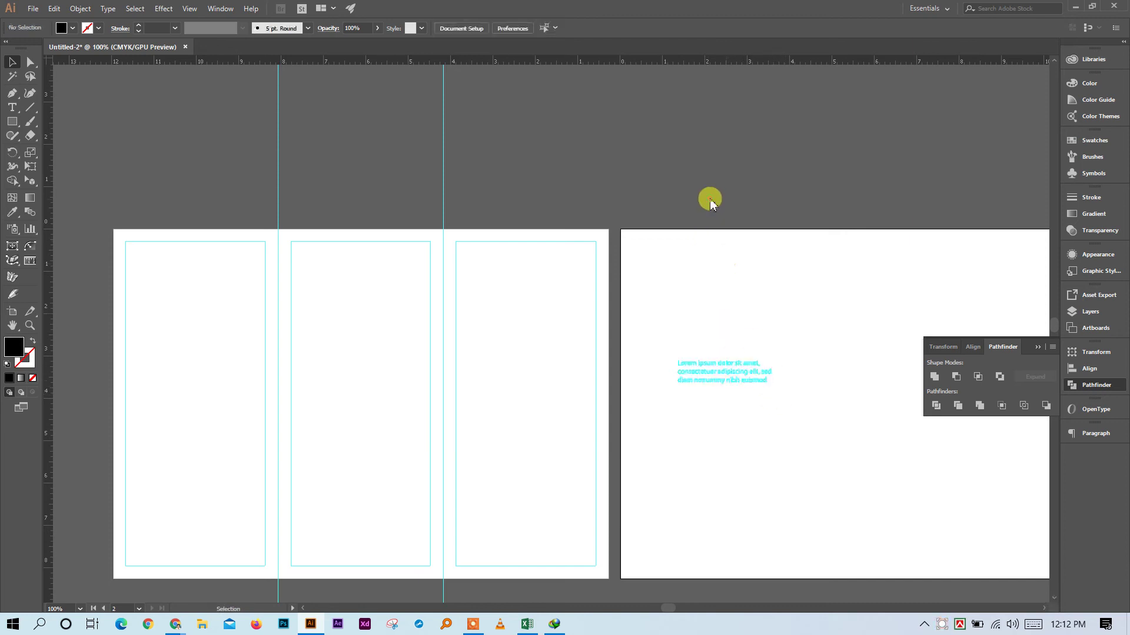
pyautogui.click(774, 316)
pyautogui.rightClick(677, 184)
pyautogui.click(738, 300)
pyautogui.click(727, 362)
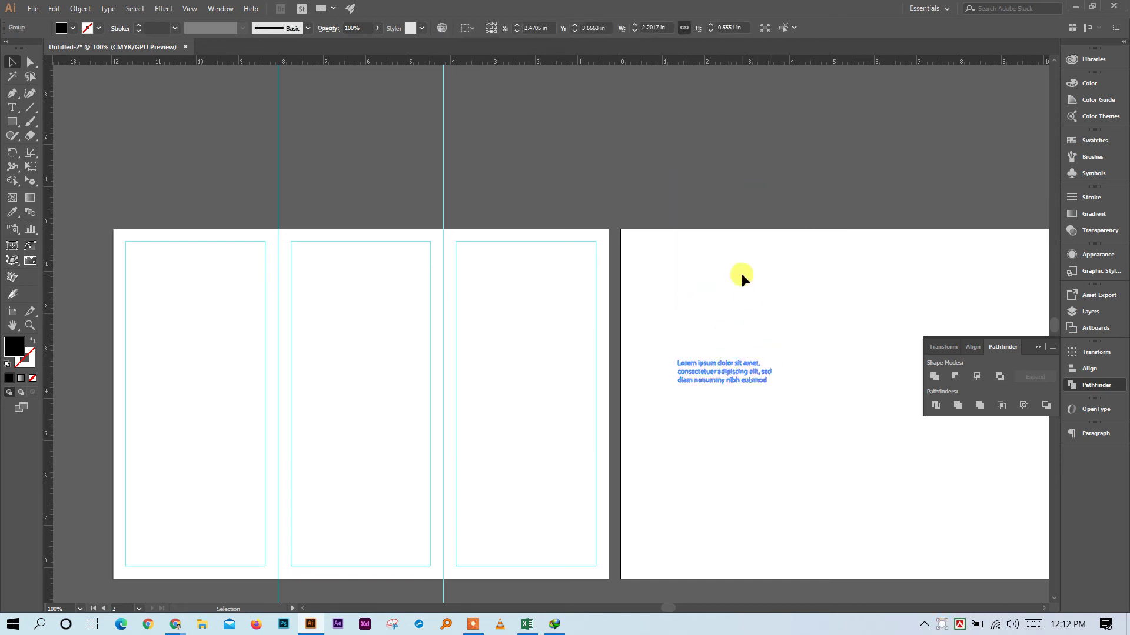
pyautogui.press('Delete')
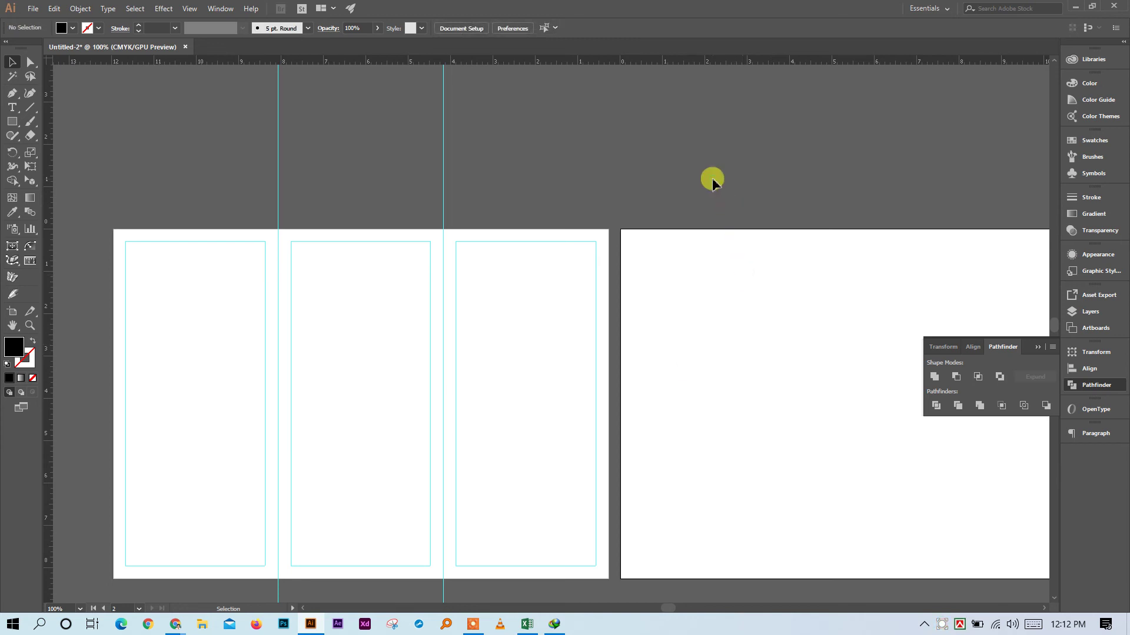
# Select both fold guides and the three margin guides on the first artboard and copy them
pyautogui.hotkey('ctrl', 'space')
pyautogui.click(537, 327)
pyautogui.click(538, 325)
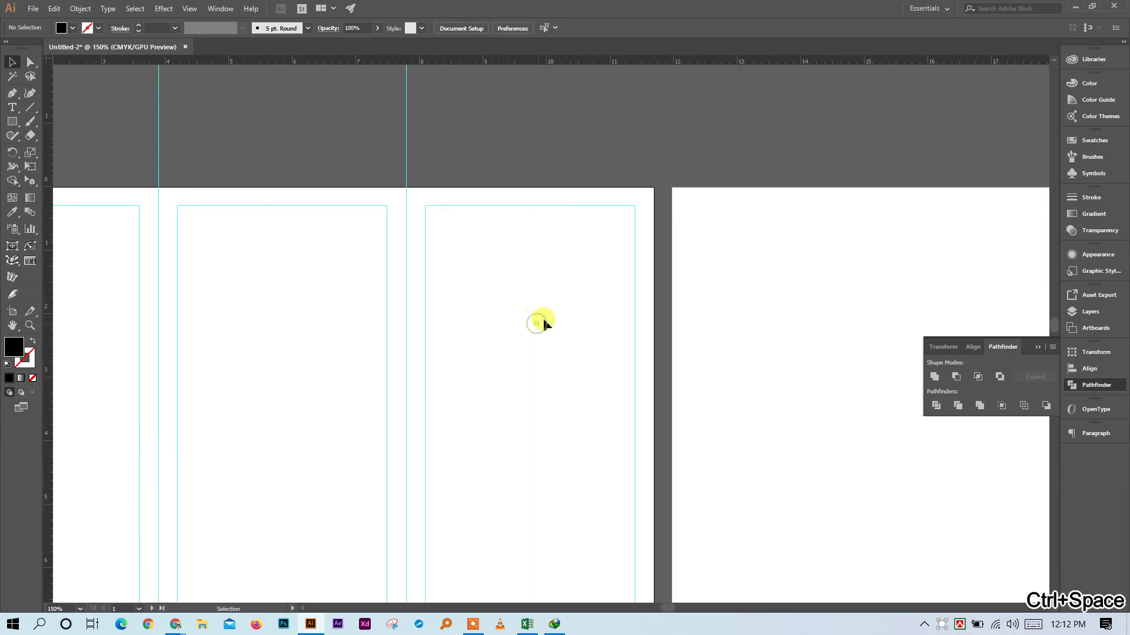
pyautogui.hscroll(-3, 600, 262)
pyautogui.moveTo(341, 137); pyautogui.dragTo(341, 136)
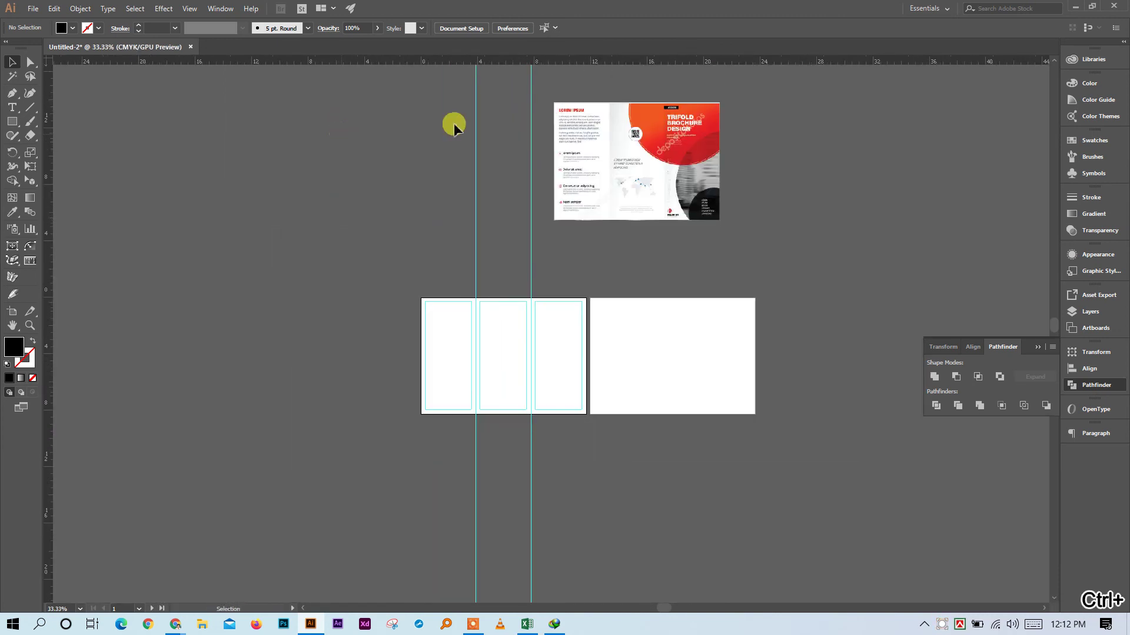
pyautogui.rightClick(600, 293)
pyautogui.click(242, 222)
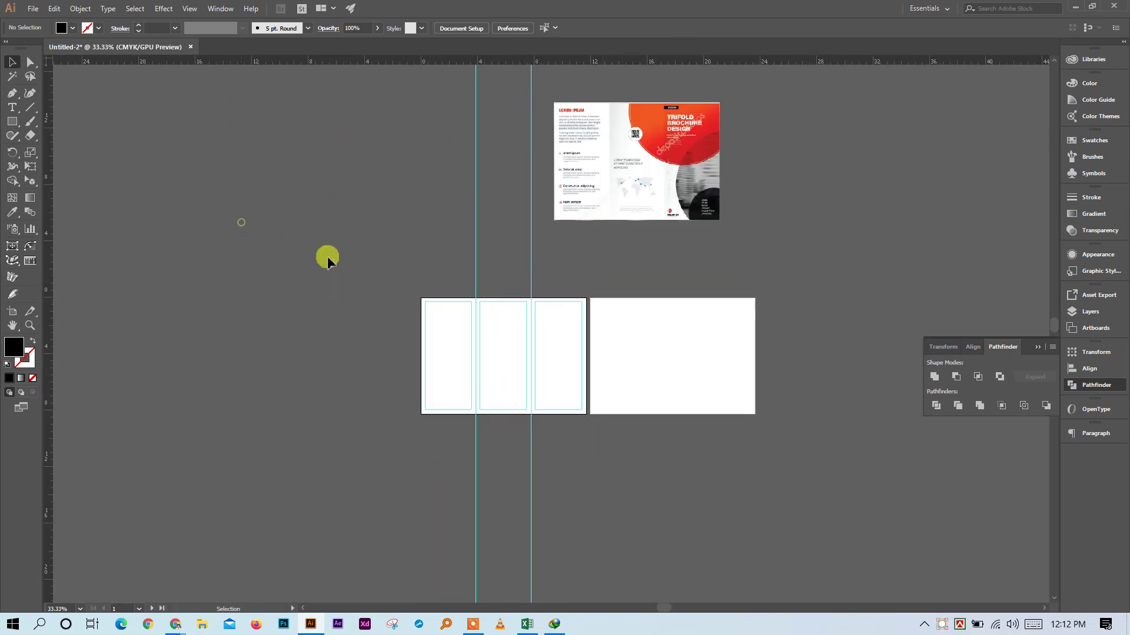
pyautogui.moveTo(596, 462); pyautogui.dragTo(428, 463)
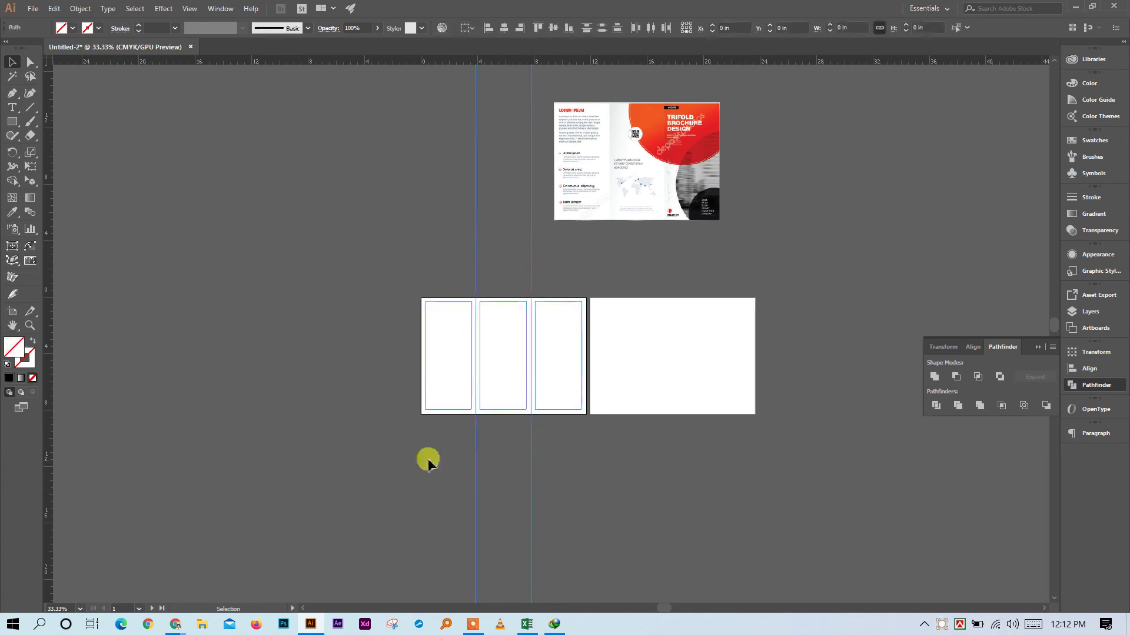
pyautogui.click(1095, 328)
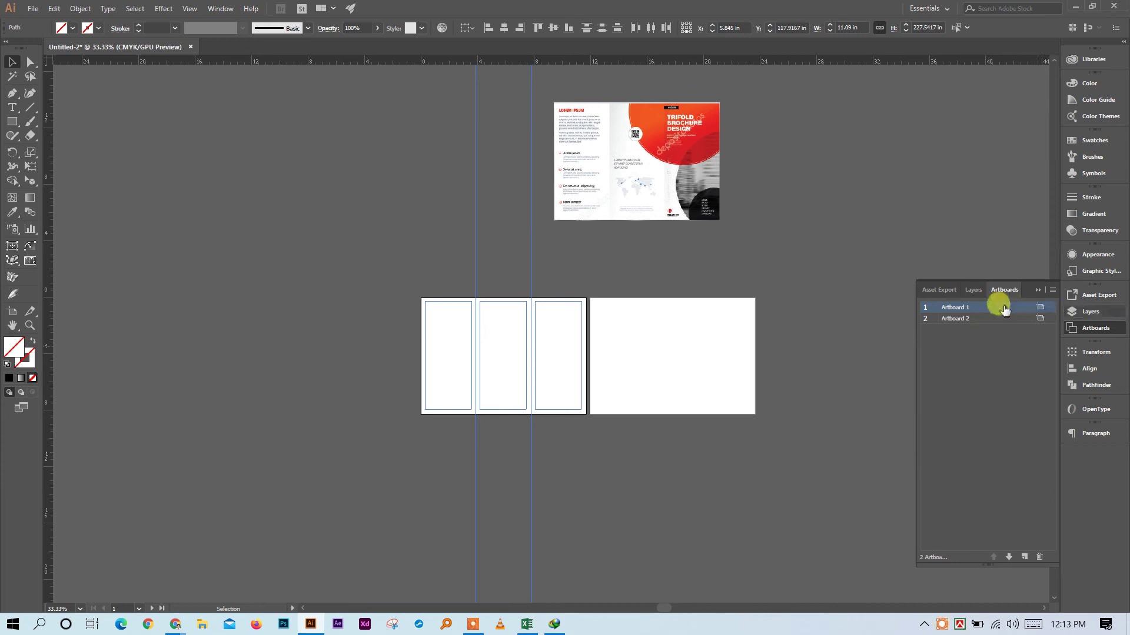
pyautogui.hotkey('ctrl', 'c')
# Make Artboard 2 active and paste the copied guides in the same position on it
pyautogui.click(701, 277)
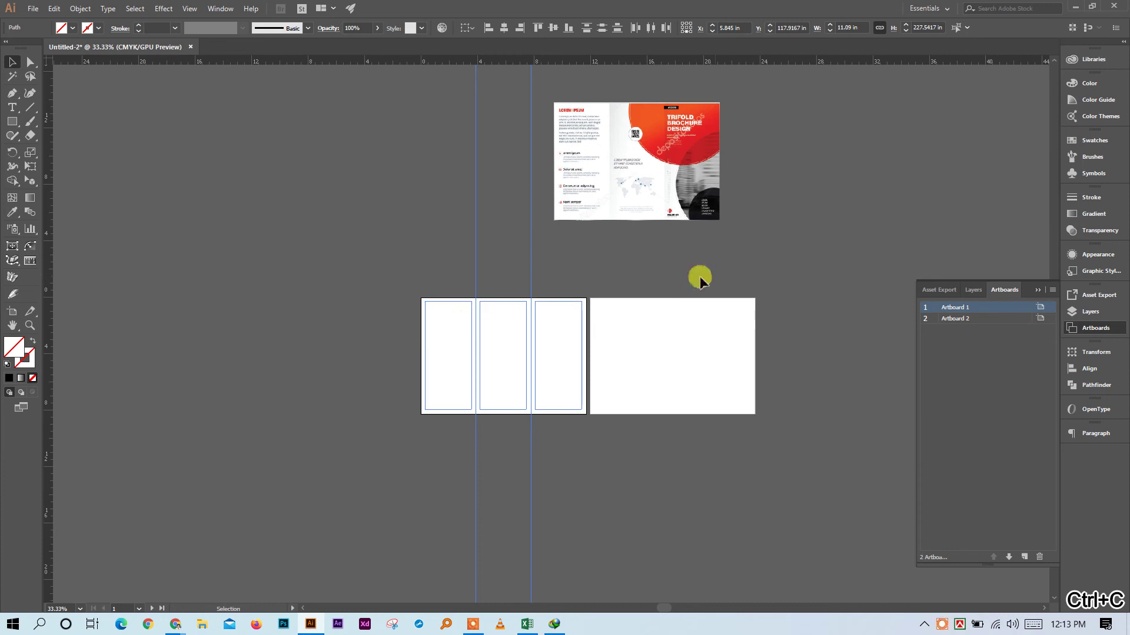
pyautogui.click(660, 366)
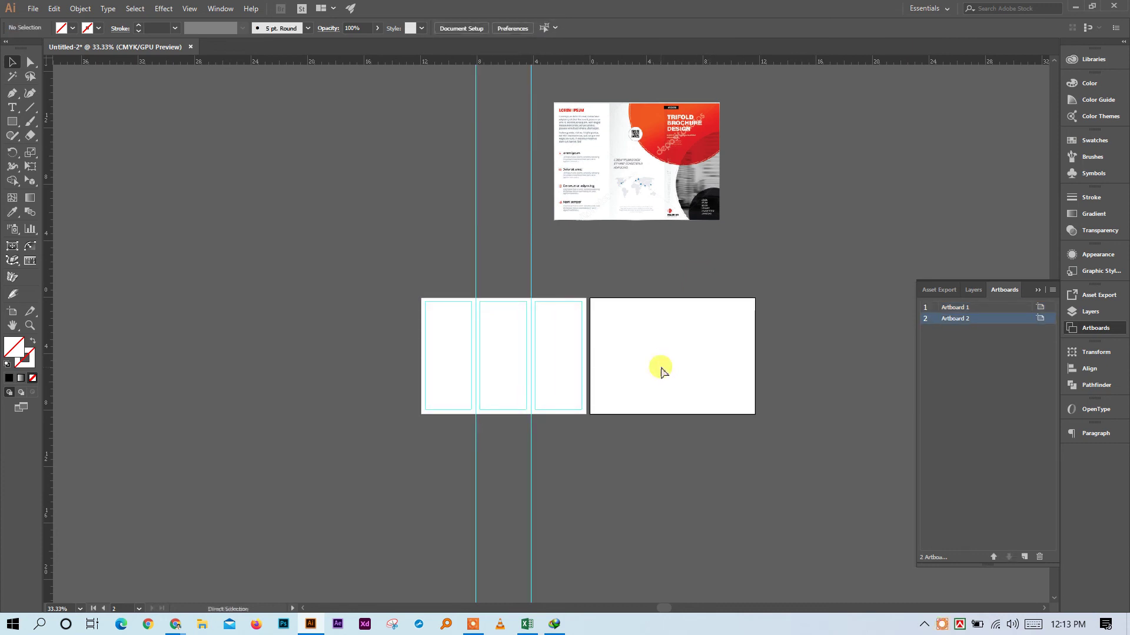
pyautogui.hotkey('ctrl', 'shift', 'v')
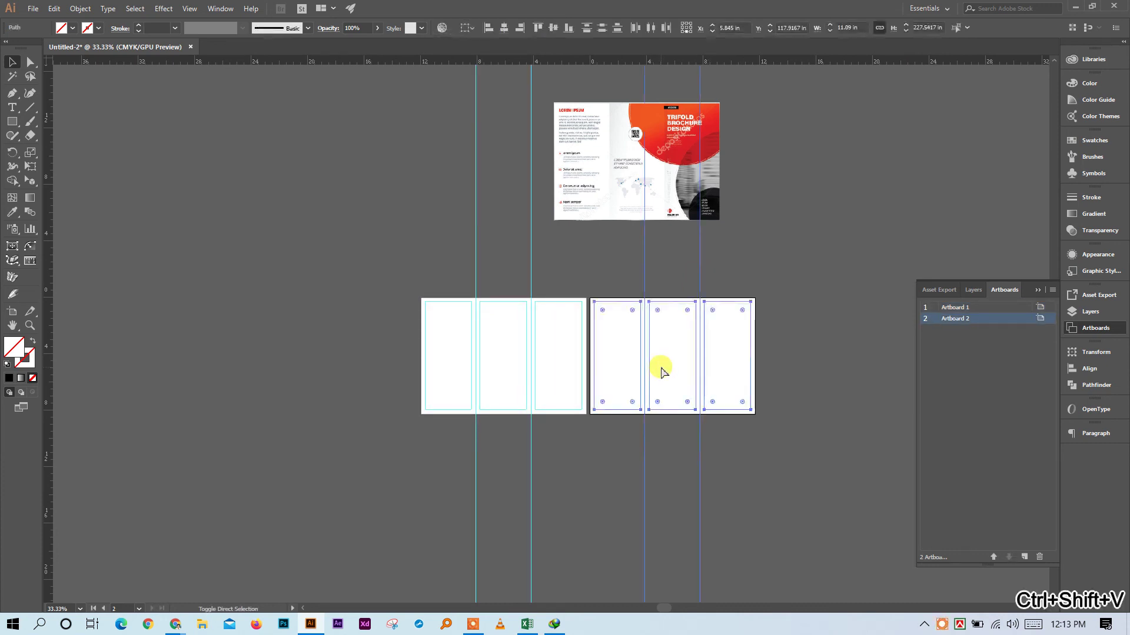
pyautogui.click(793, 348)
pyautogui.hotkey('ctrl', 'space')
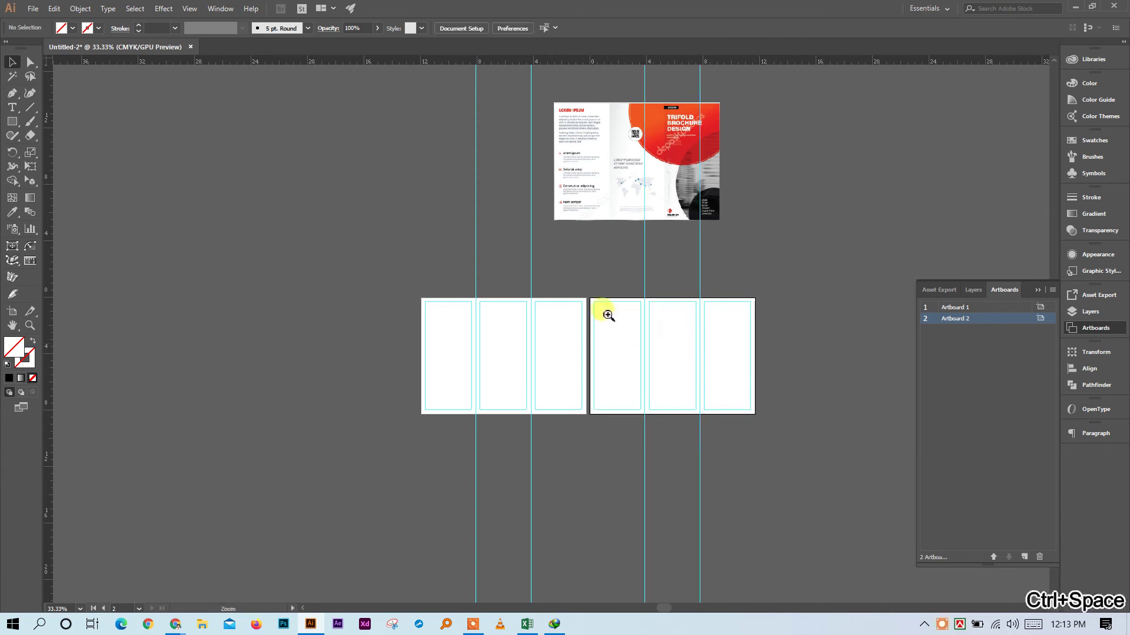
# Examine the fold and margin guides on both artboards and compare their panels with the trifold brochure reference image above them
pyautogui.click(608, 313)
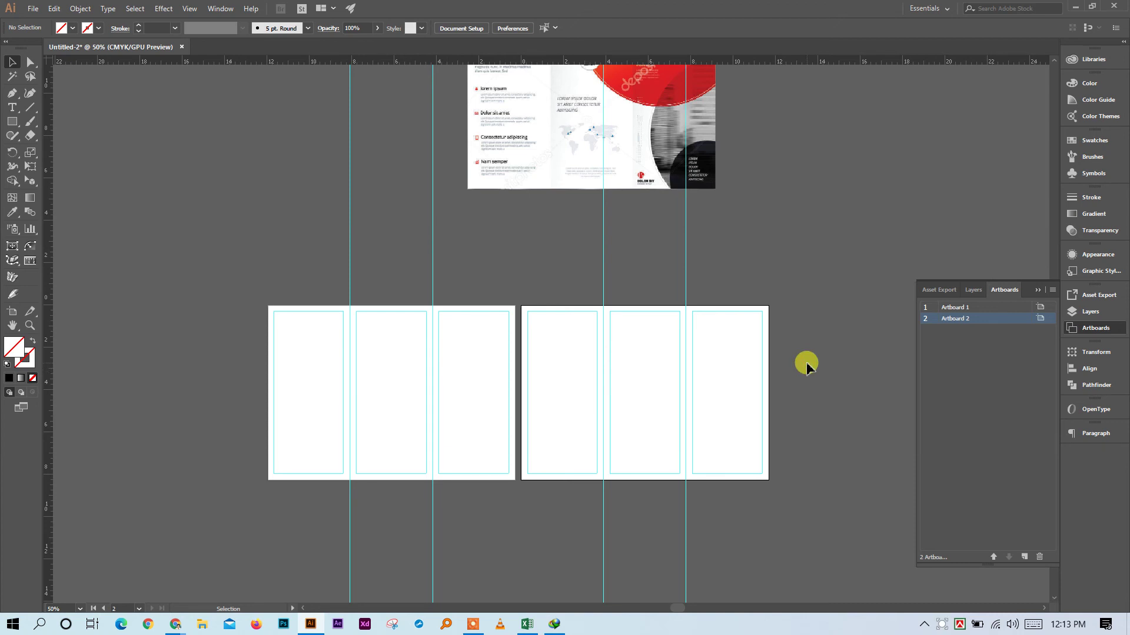
pyautogui.hotkey('ctrl', 'space')
pyautogui.click(532, 295)
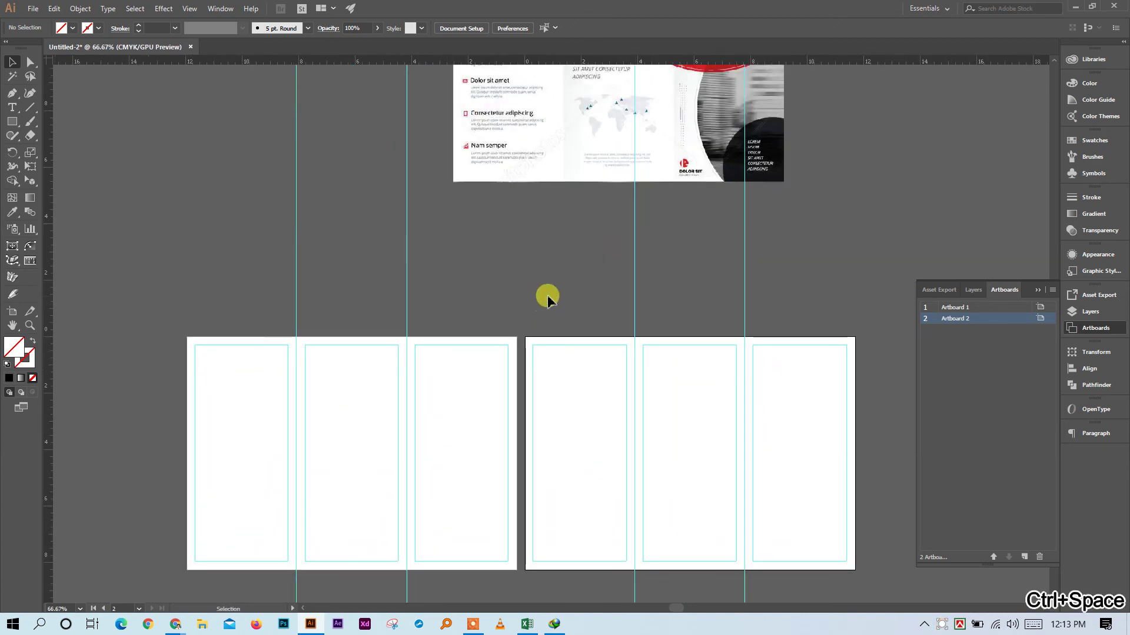
pyautogui.hscroll(-1, 538, 282)
pyautogui.scroll(1, 553, 289)
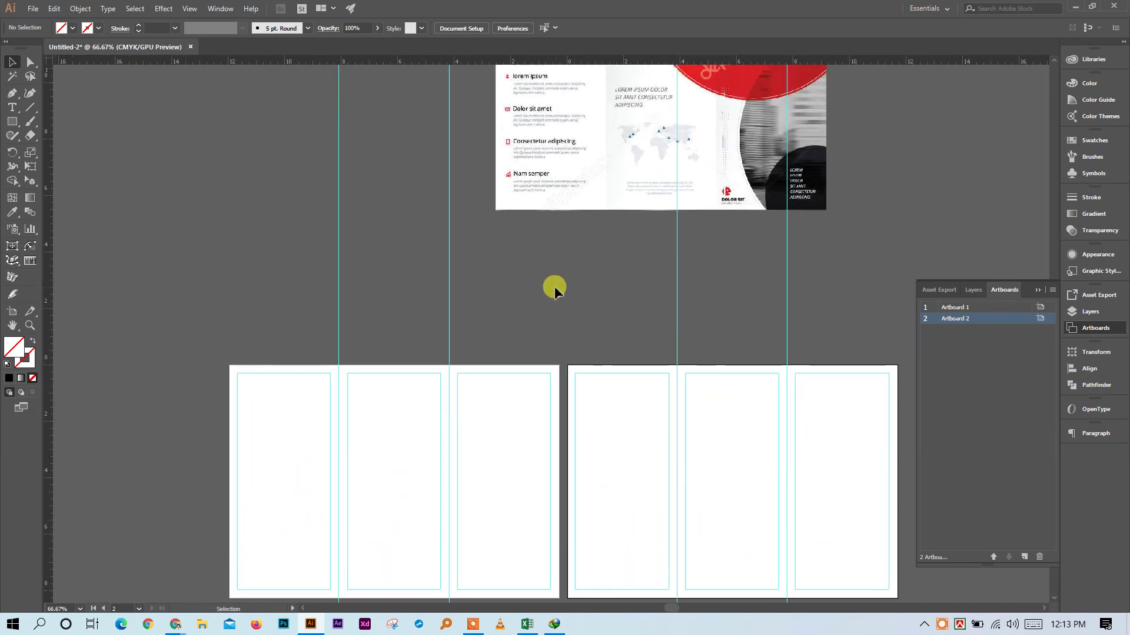
pyautogui.scroll(1, 555, 291)
pyautogui.scroll(4, 553, 292)
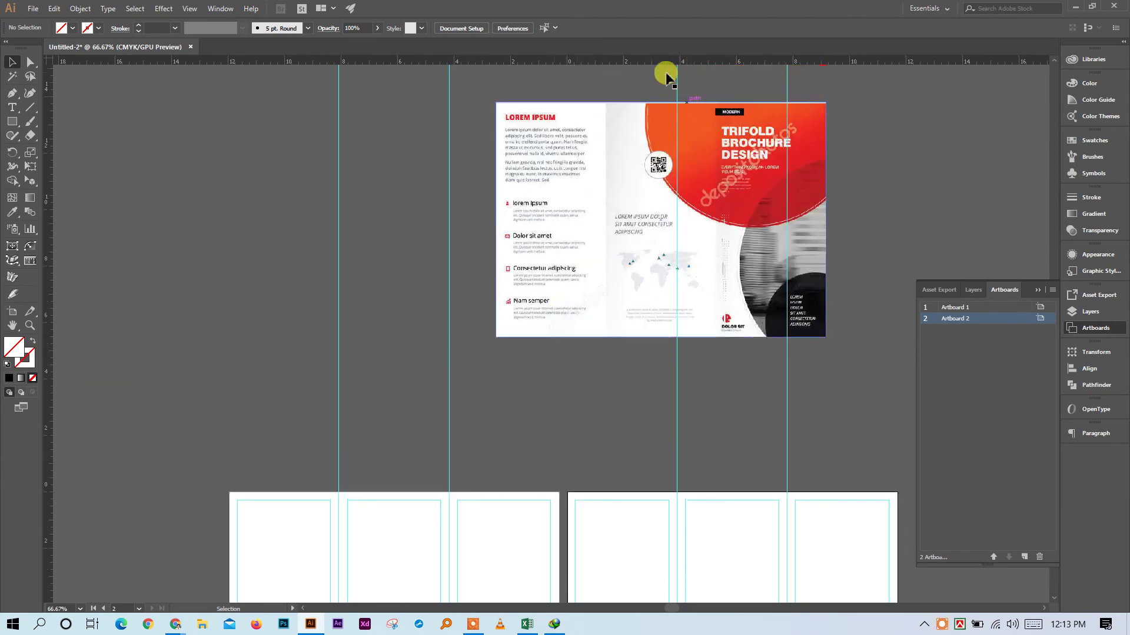
pyautogui.scroll(-5, 488, 227)
pyautogui.scroll(-3, 500, 212)
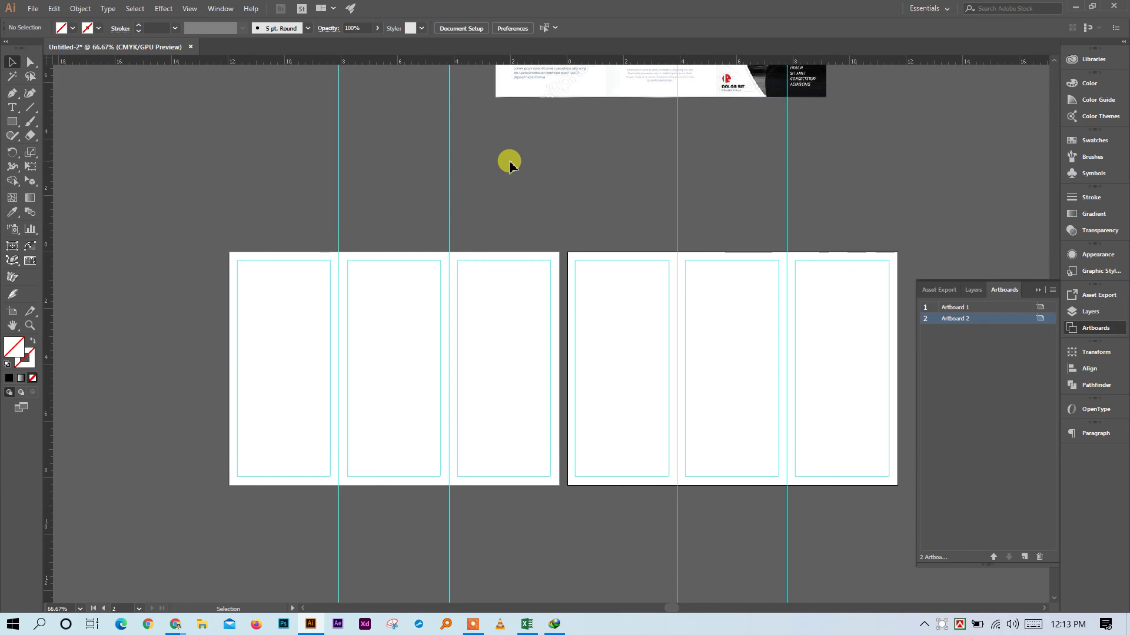
pyautogui.scroll(5, 512, 168)
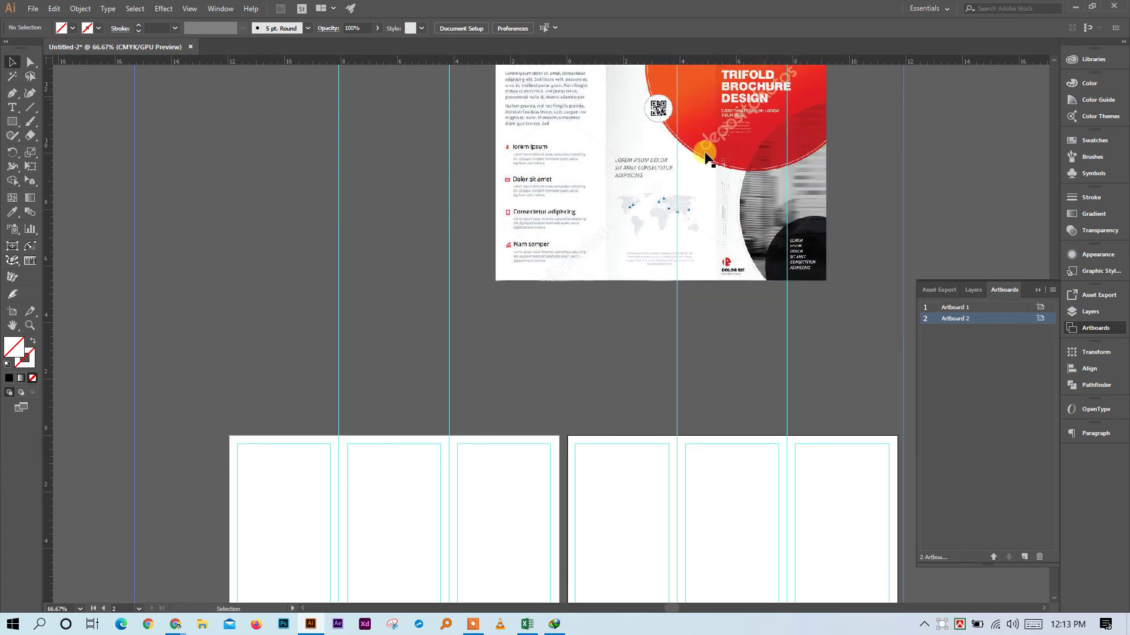
pyautogui.scroll(1, 768, 187)
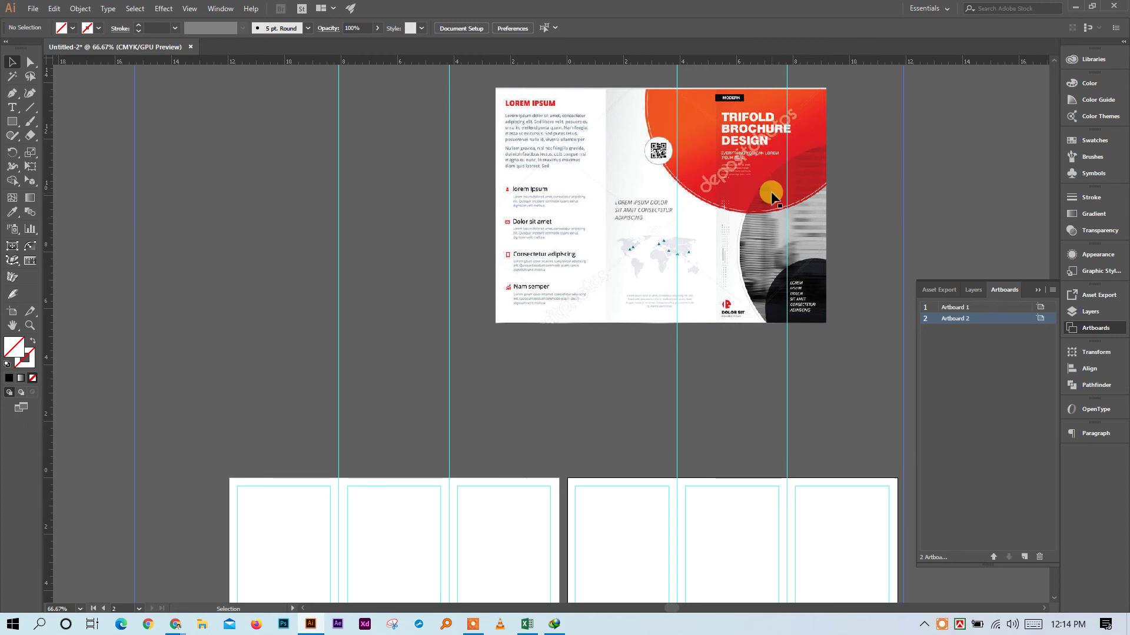
pyautogui.scroll(-2, 774, 198)
pyautogui.scroll(1, 772, 194)
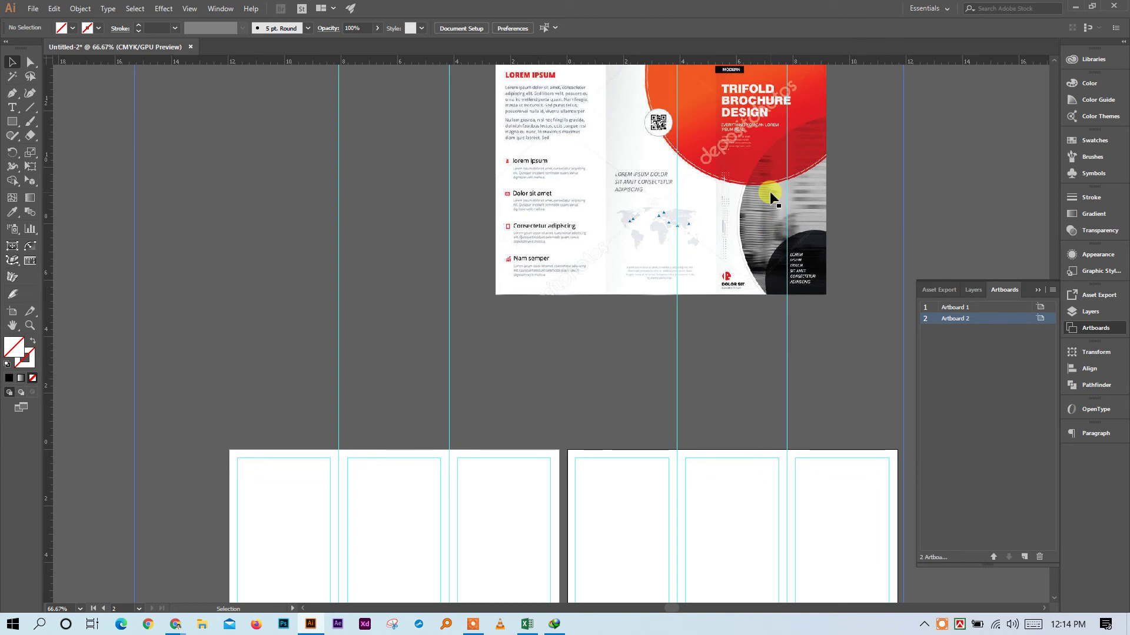
pyautogui.scroll(-1, 770, 197)
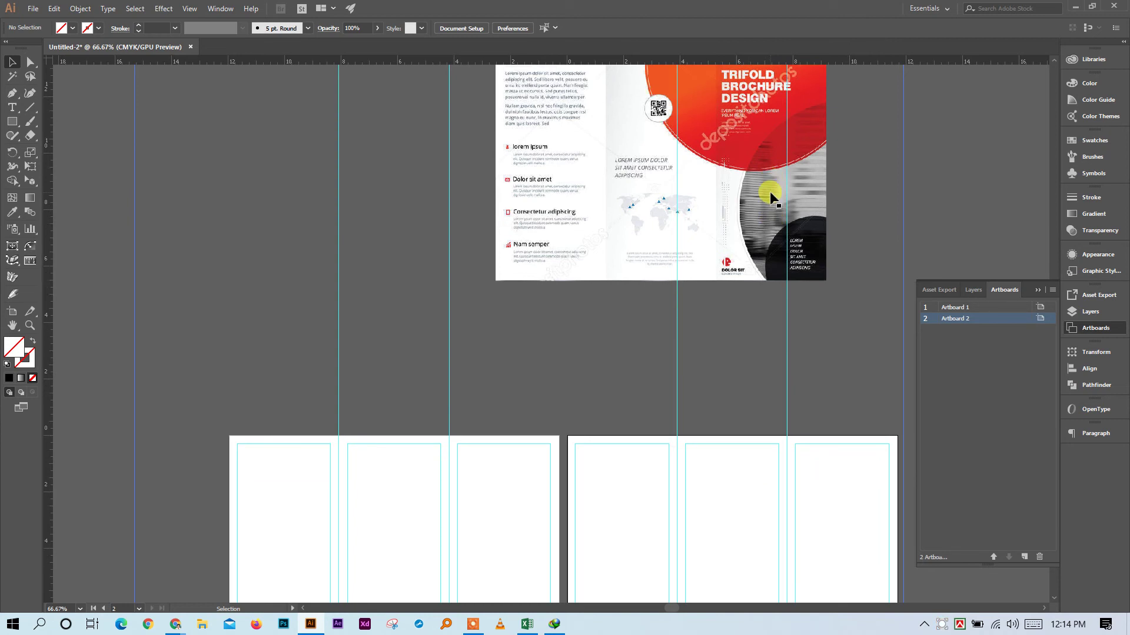
pyautogui.scroll(2, 769, 192)
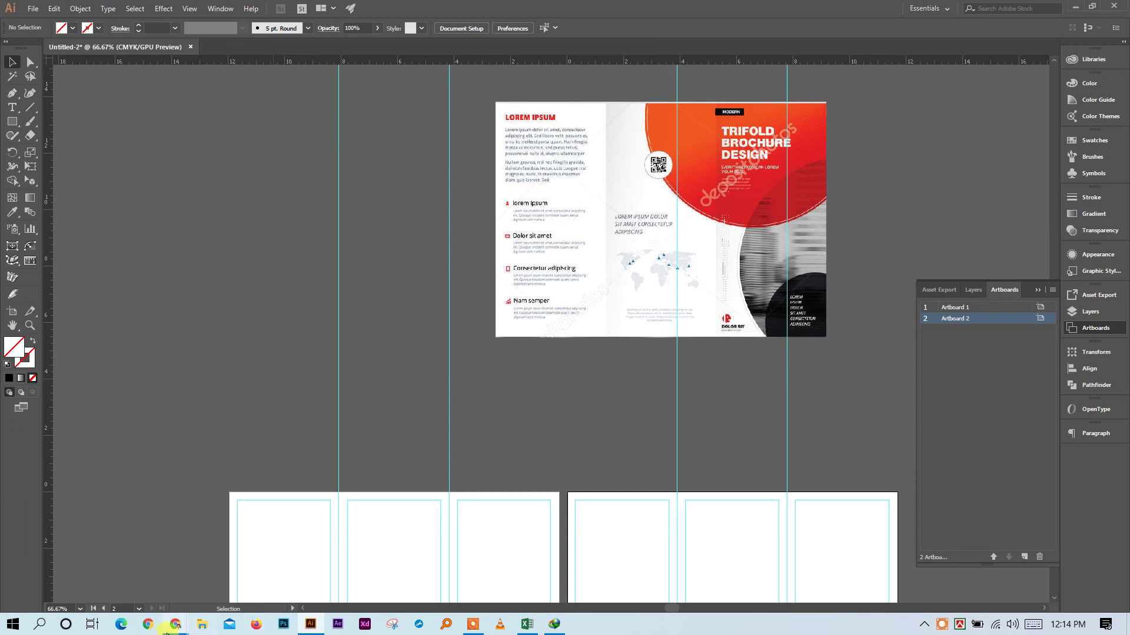
# Switch to Chrome, search Google for "website templates" in a new tab and show the image results
pyautogui.moveTo(176, 625)
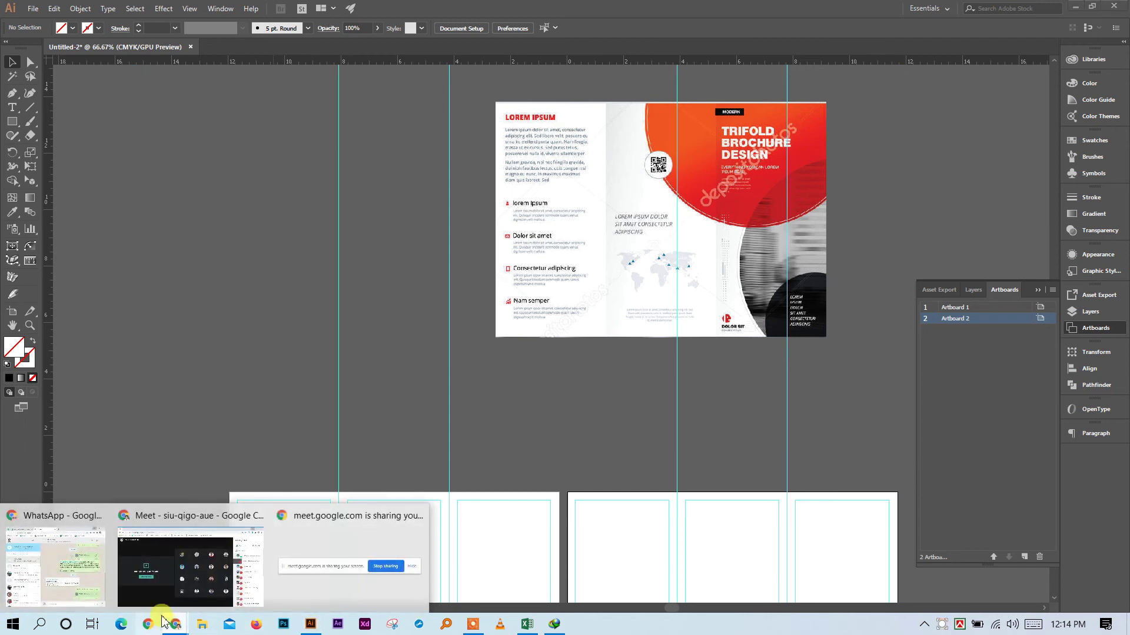
pyautogui.click(249, 577)
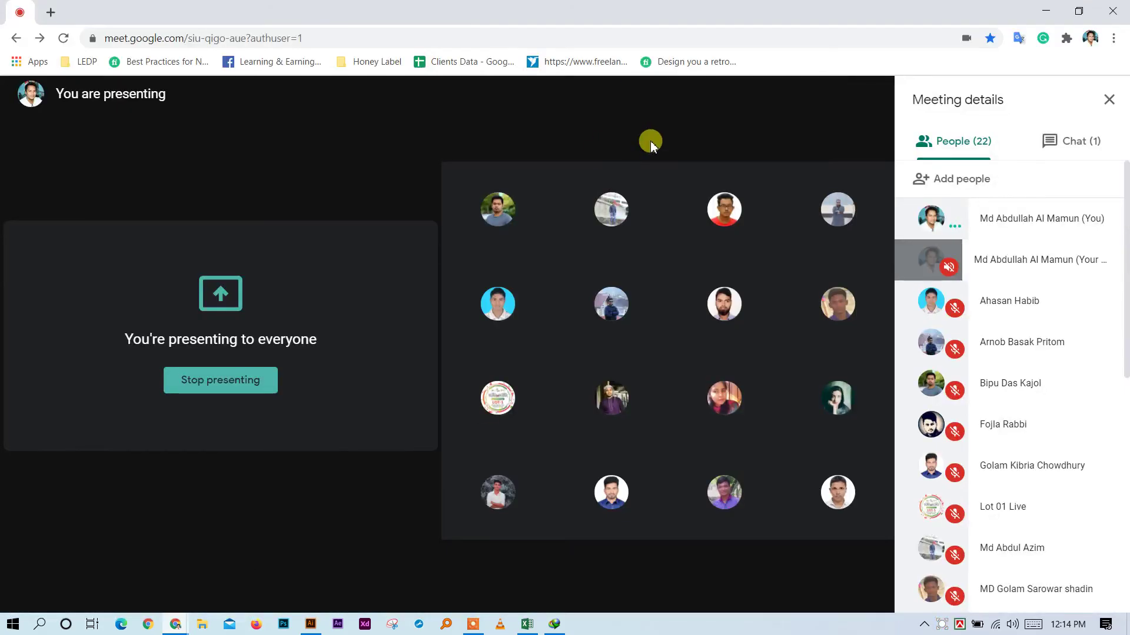
pyautogui.click(49, 12)
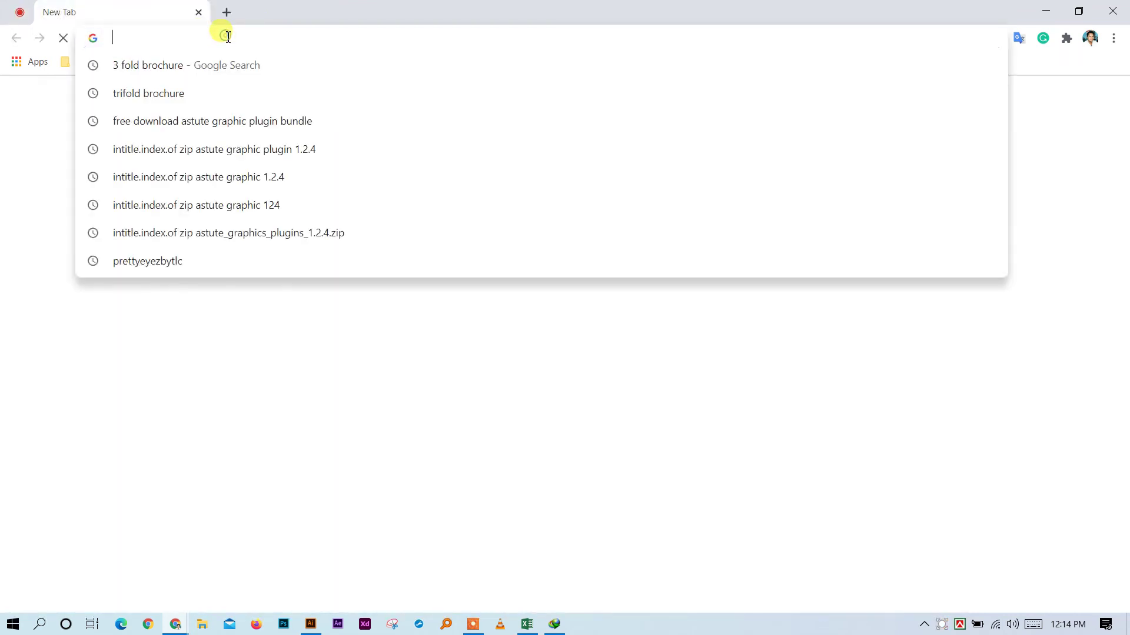
pyautogui.write('w')
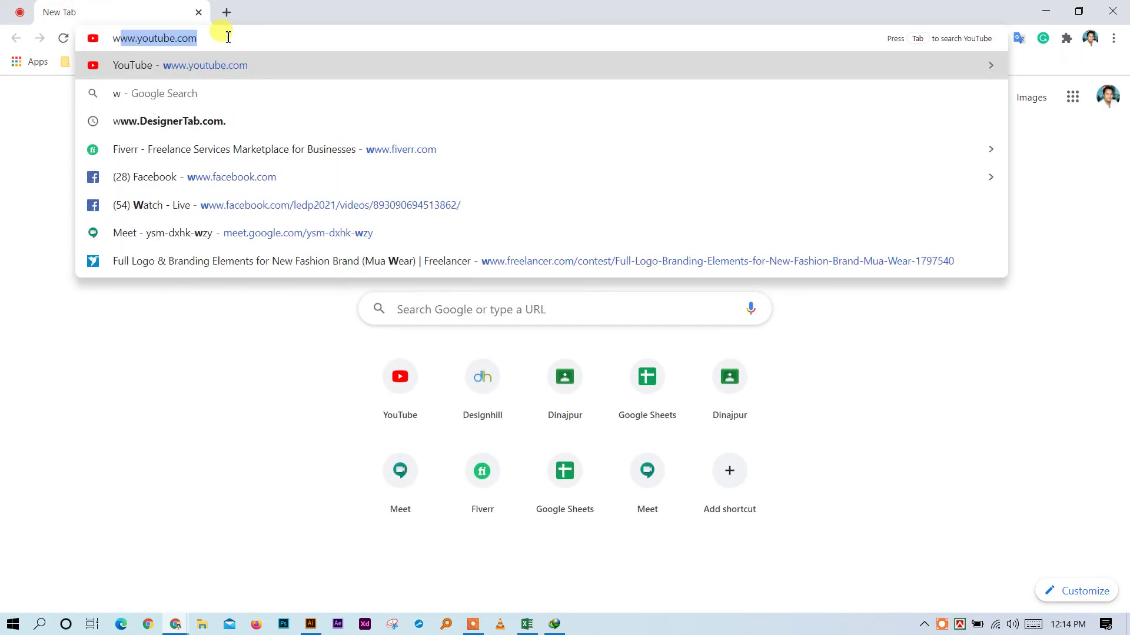
pyautogui.write('ebsite templates')
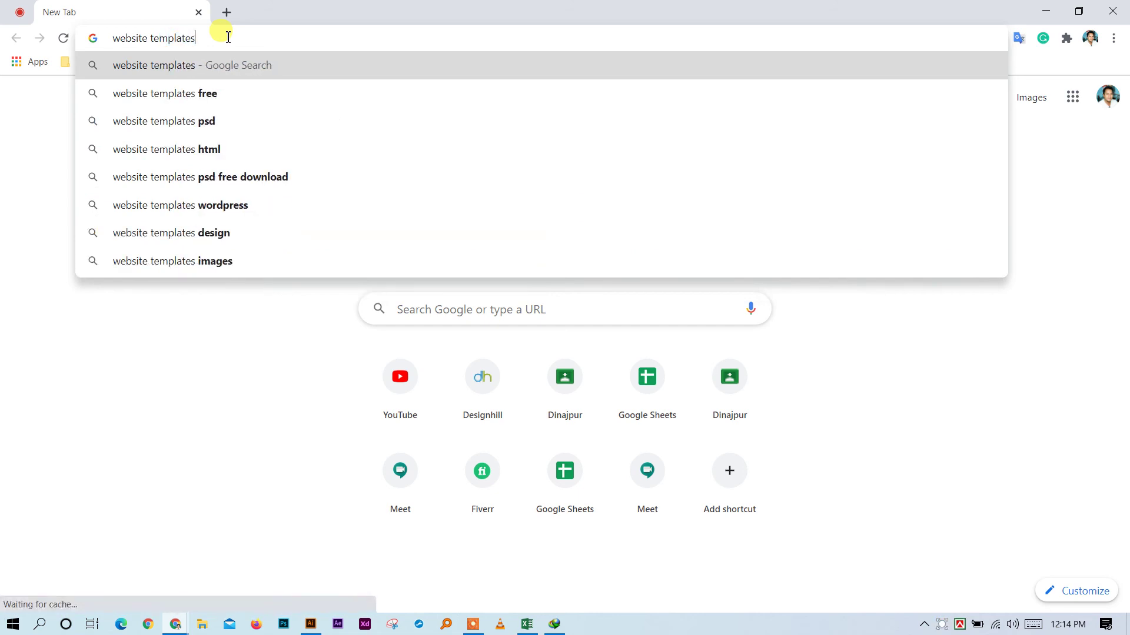
pyautogui.press('Return')
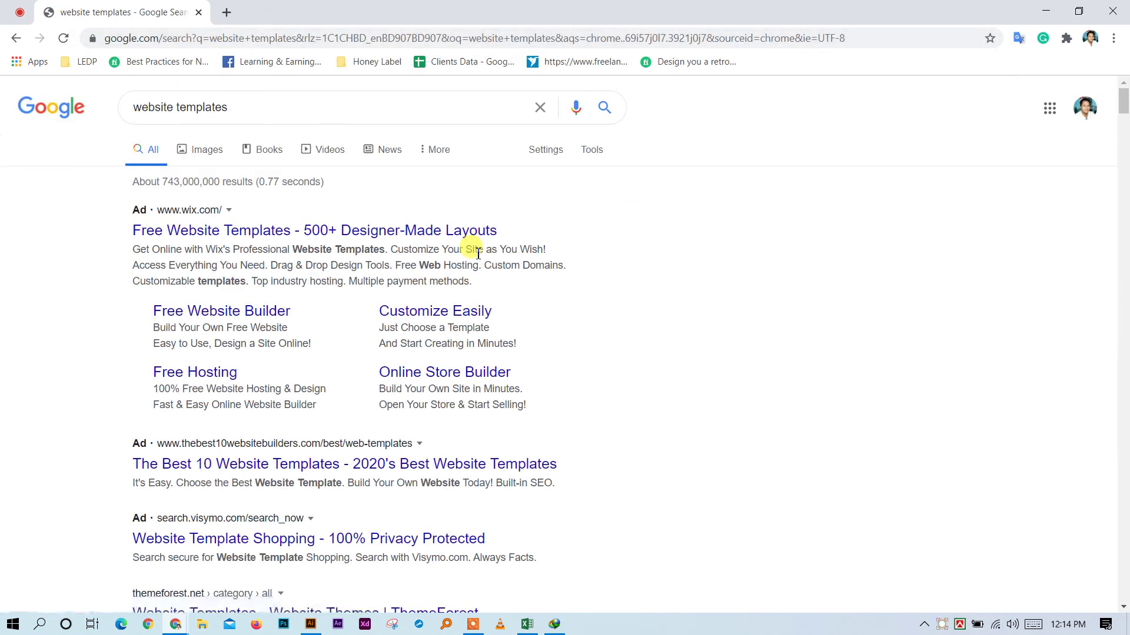
pyautogui.scroll(-2, 376, 347)
pyautogui.scroll(2, 385, 410)
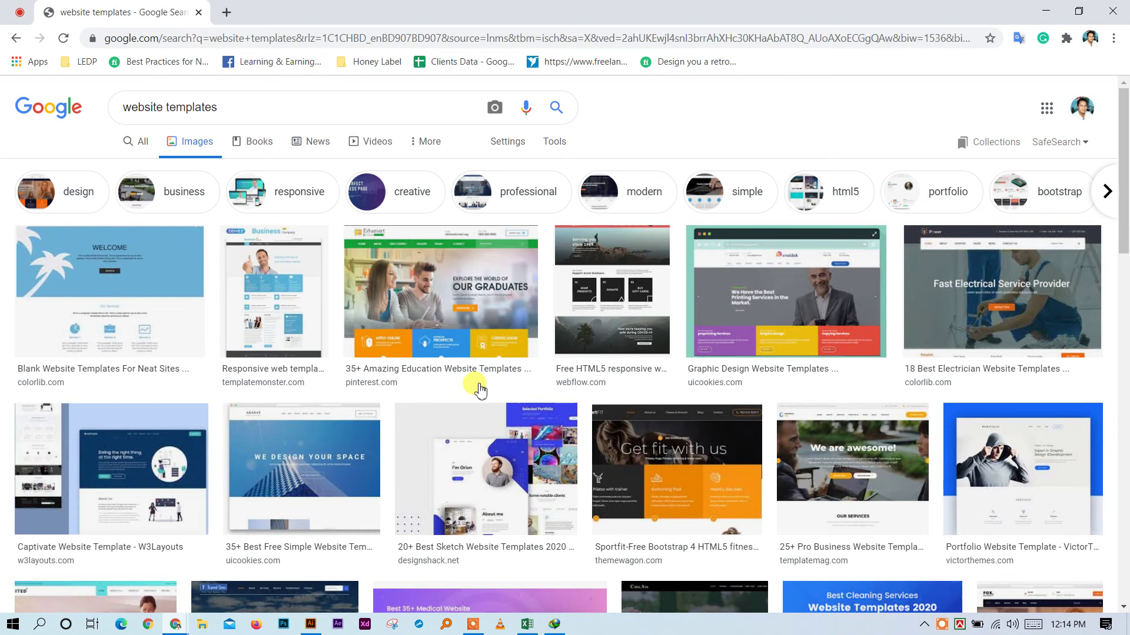
# Preview the Edumart education website template image and open it full size in a separate tab
pyautogui.click(429, 267)
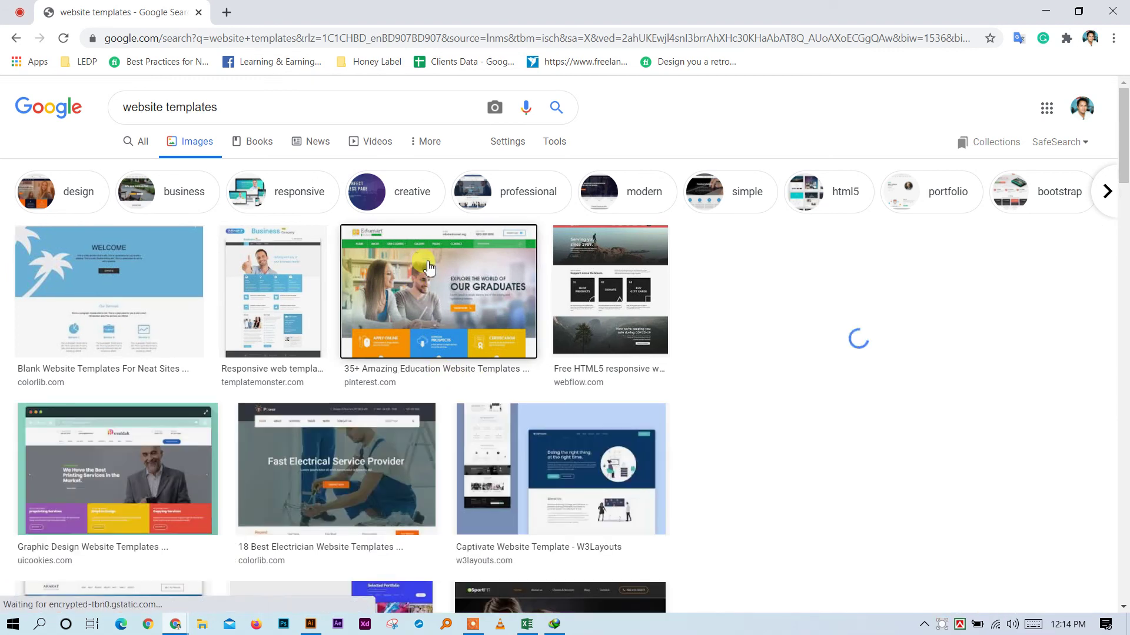
pyautogui.scroll(2, 893, 266)
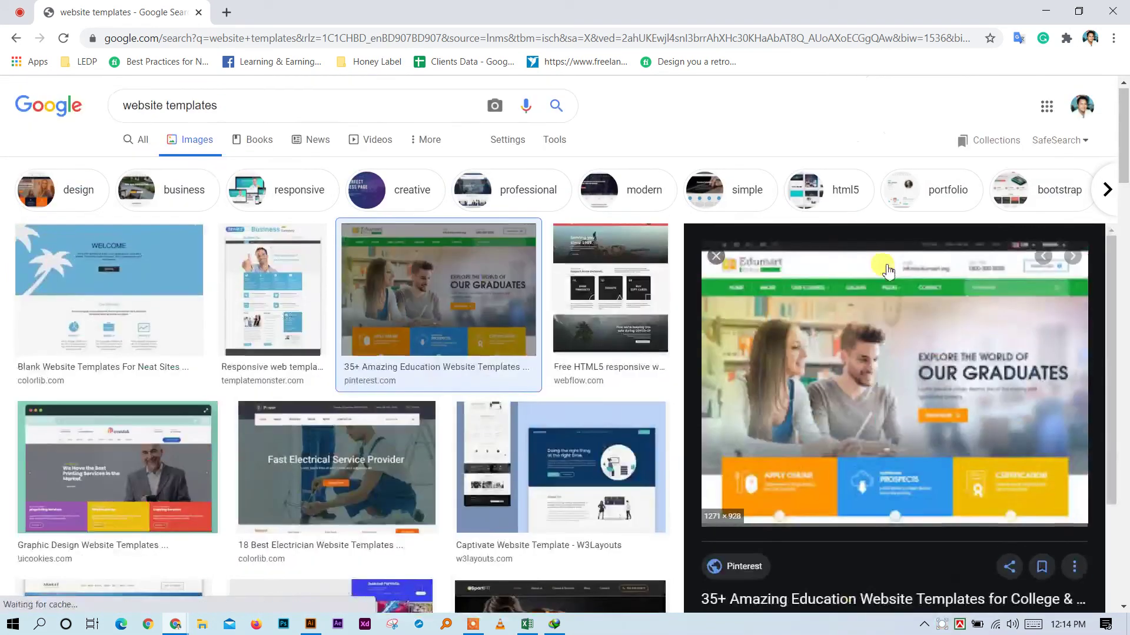
pyautogui.scroll(-2, 725, 304)
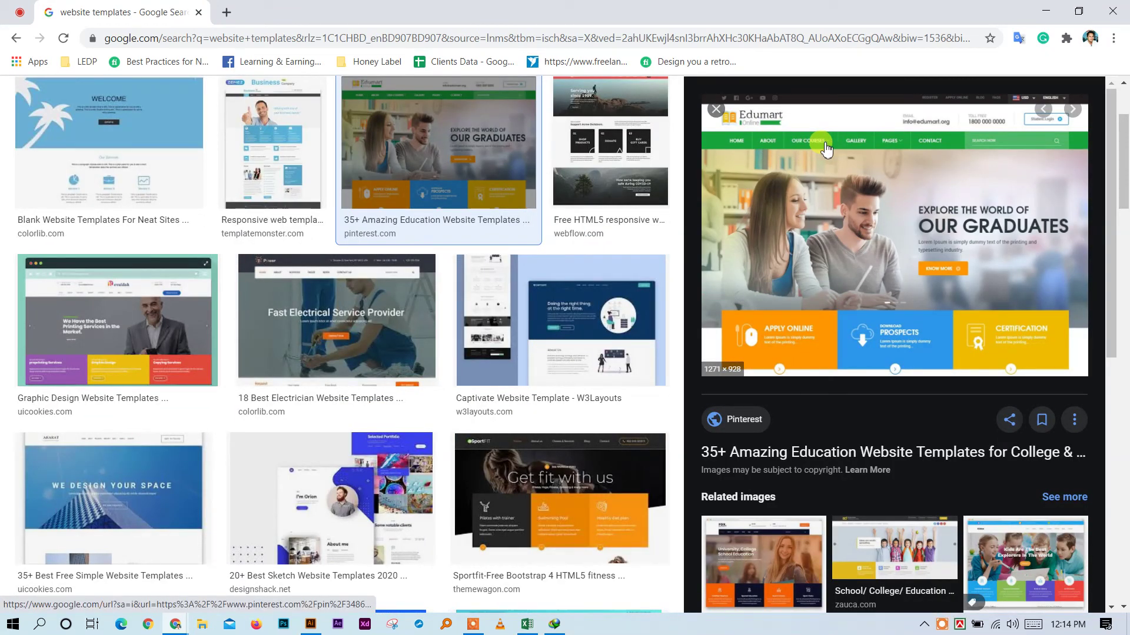
pyautogui.rightClick(836, 183)
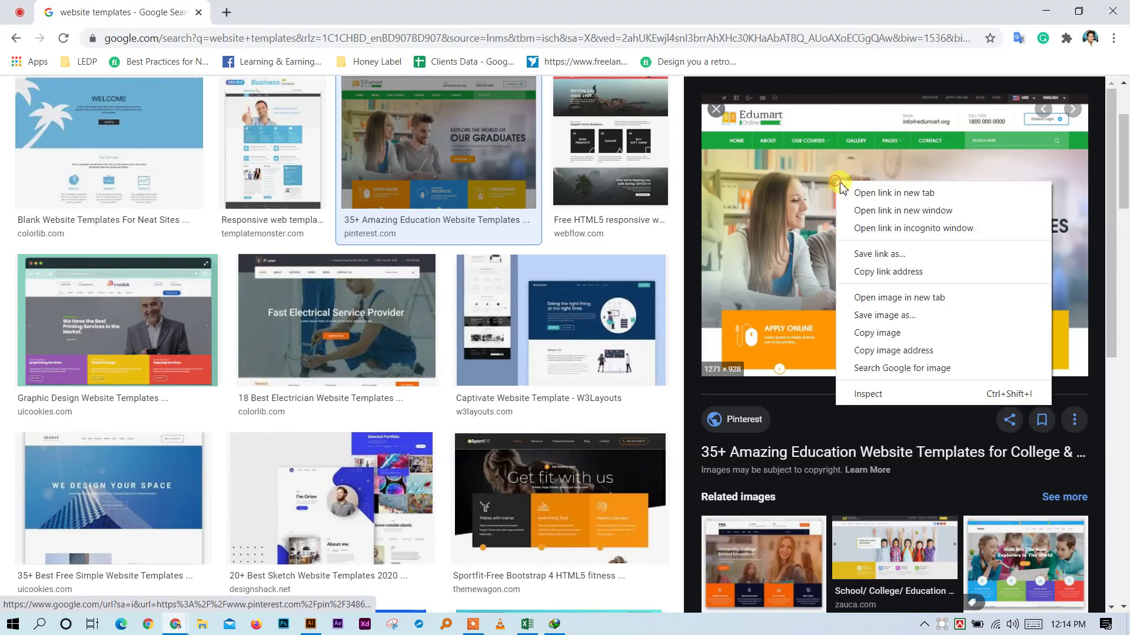
pyautogui.click(907, 297)
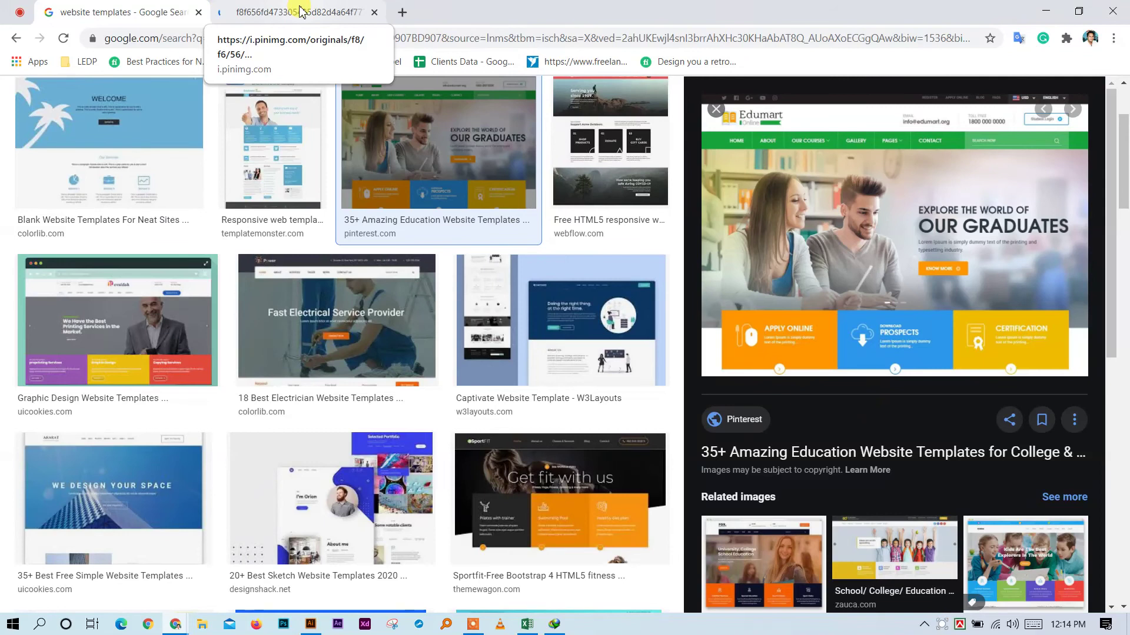
pyautogui.click(301, 12)
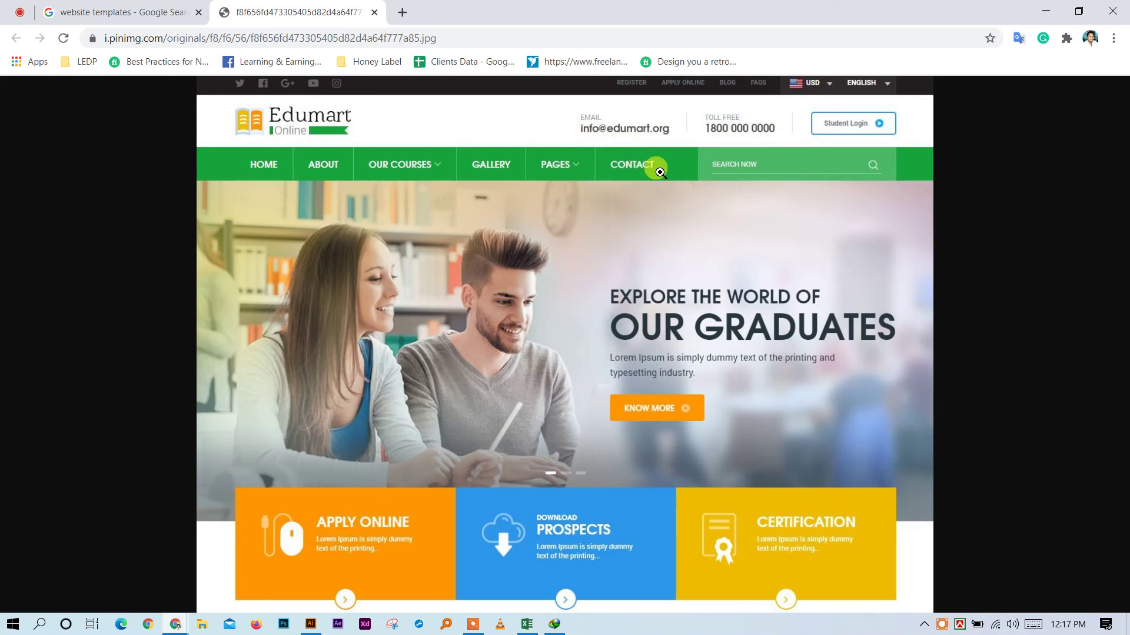
# Return to the website templates image results and look through the other template layouts and the related images
pyautogui.click(109, 8)
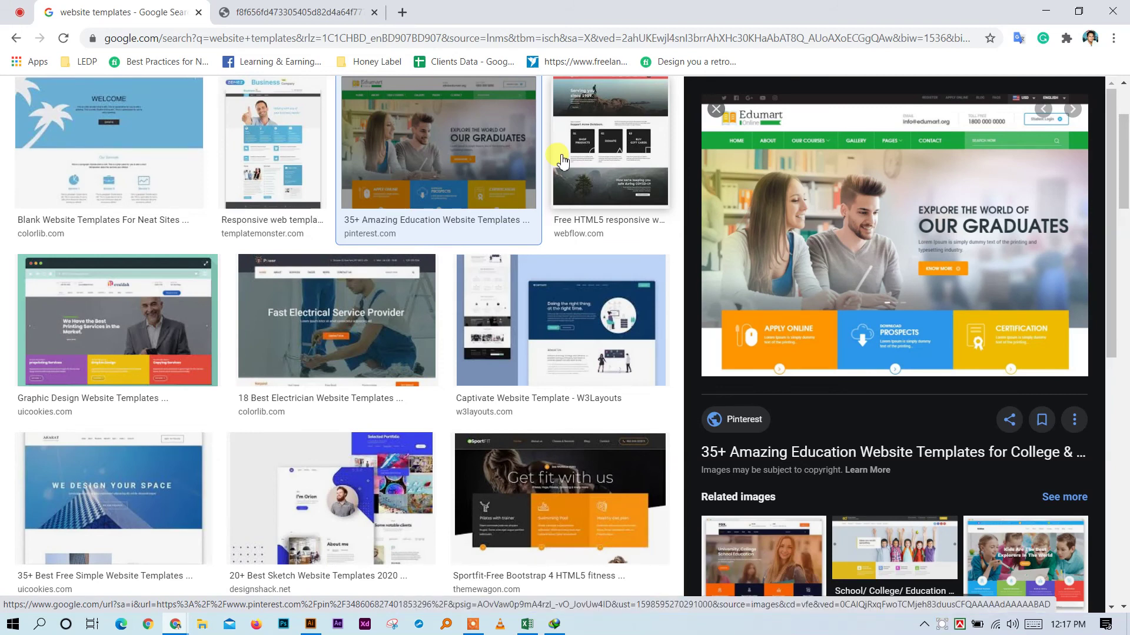
pyautogui.scroll(-5, 562, 162)
pyautogui.scroll(-6, 901, 270)
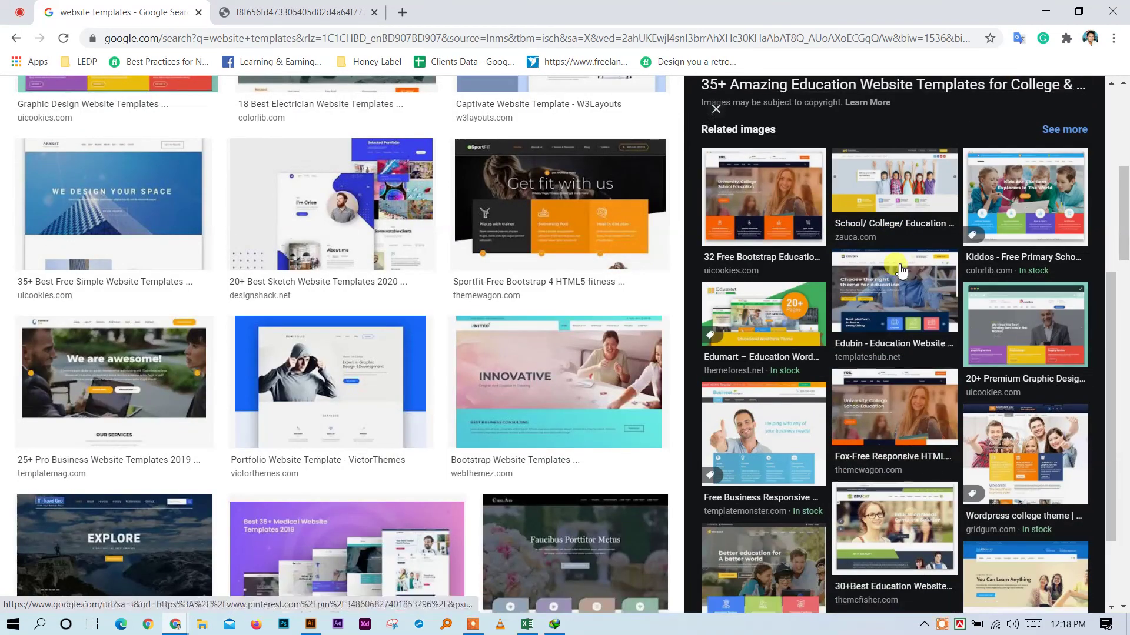
pyautogui.scroll(-2, 900, 270)
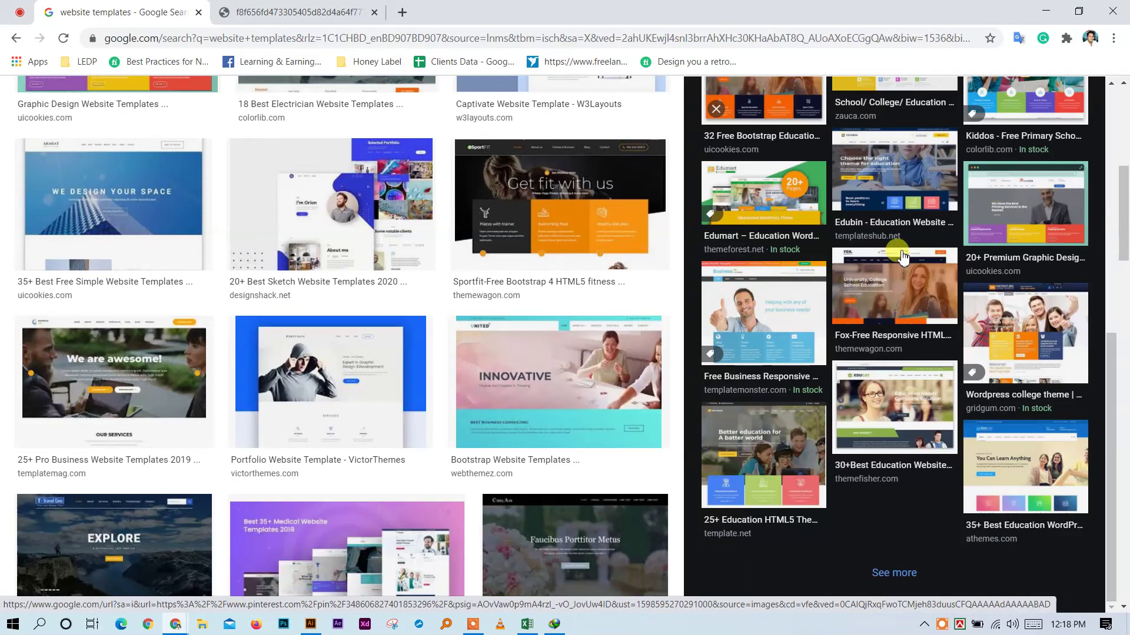
pyautogui.scroll(-3, 888, 282)
pyautogui.scroll(-1, 888, 283)
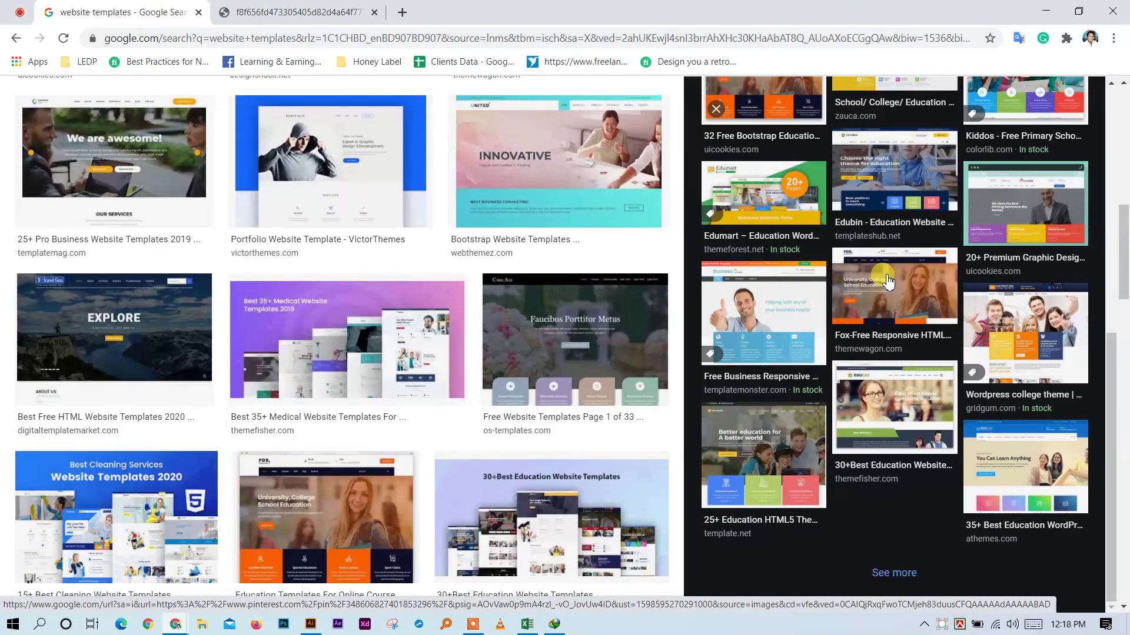
pyautogui.scroll(-3, 889, 282)
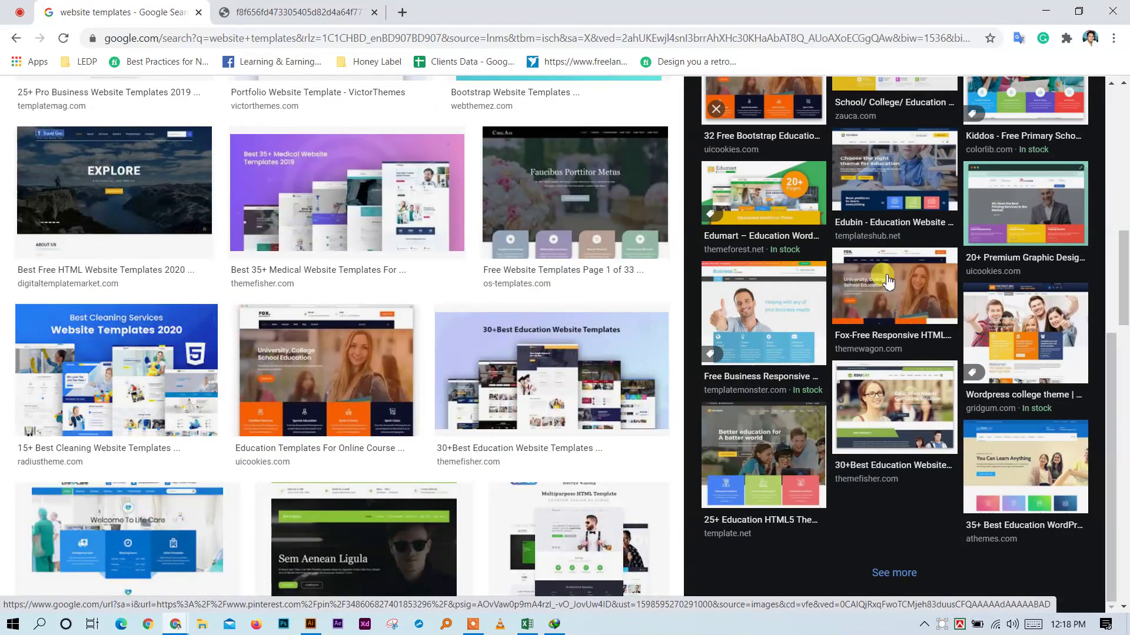
pyautogui.scroll(10, 889, 283)
pyautogui.scroll(8, 326, 125)
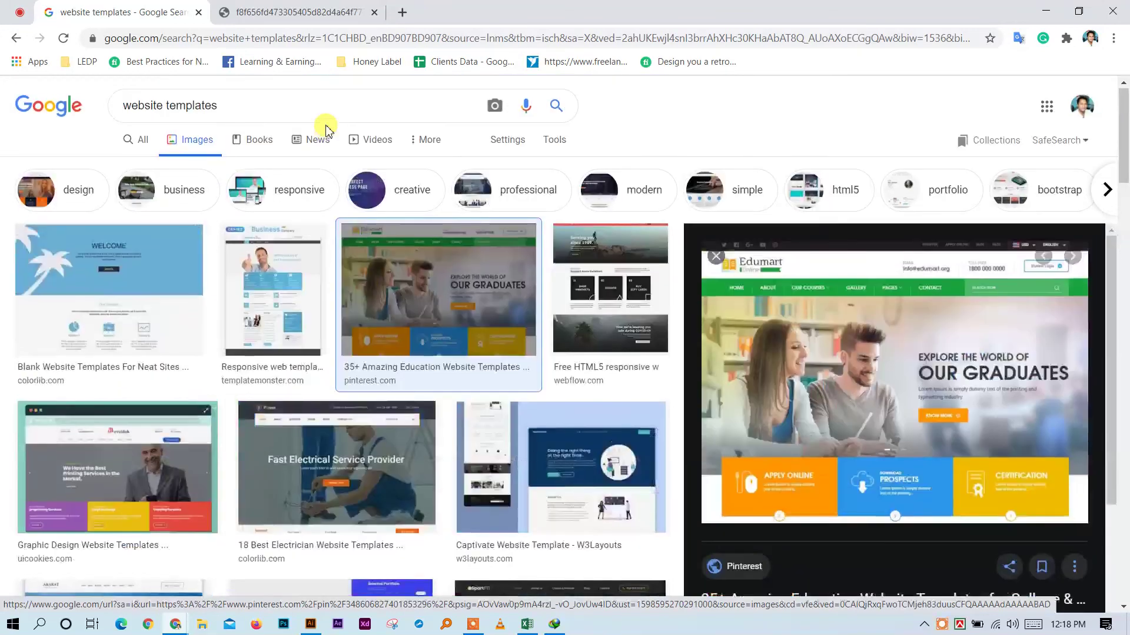
pyautogui.scroll(-3, 920, 321)
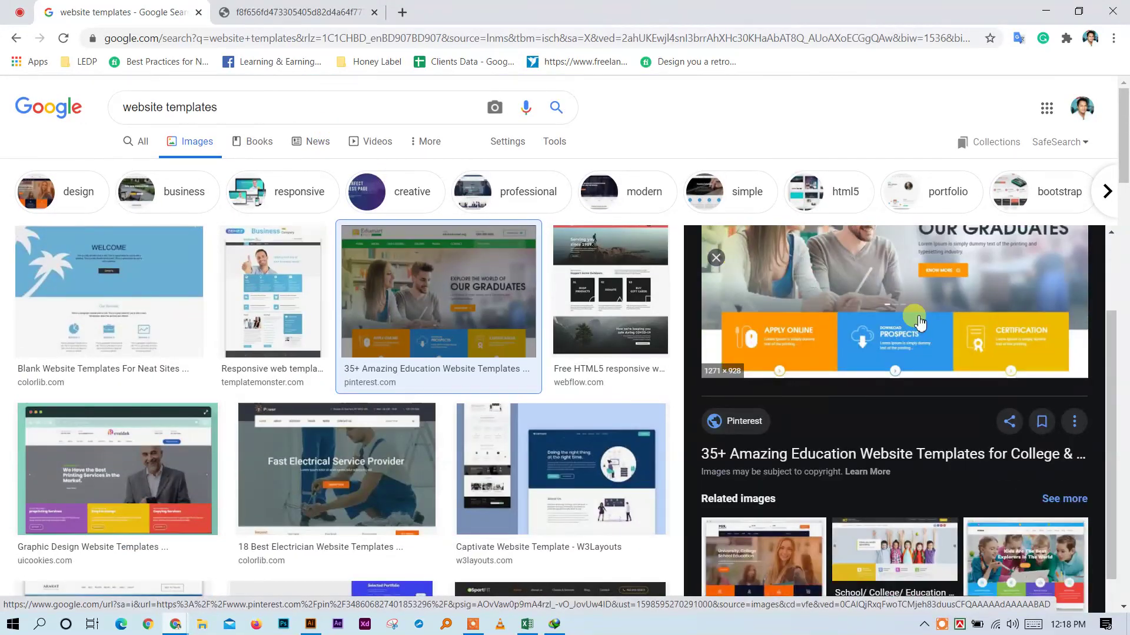
# Open the Edumart template's Pinterest page, close the Google results tab and return to Illustrator
pyautogui.click(895, 462)
pyautogui.click(450, 11)
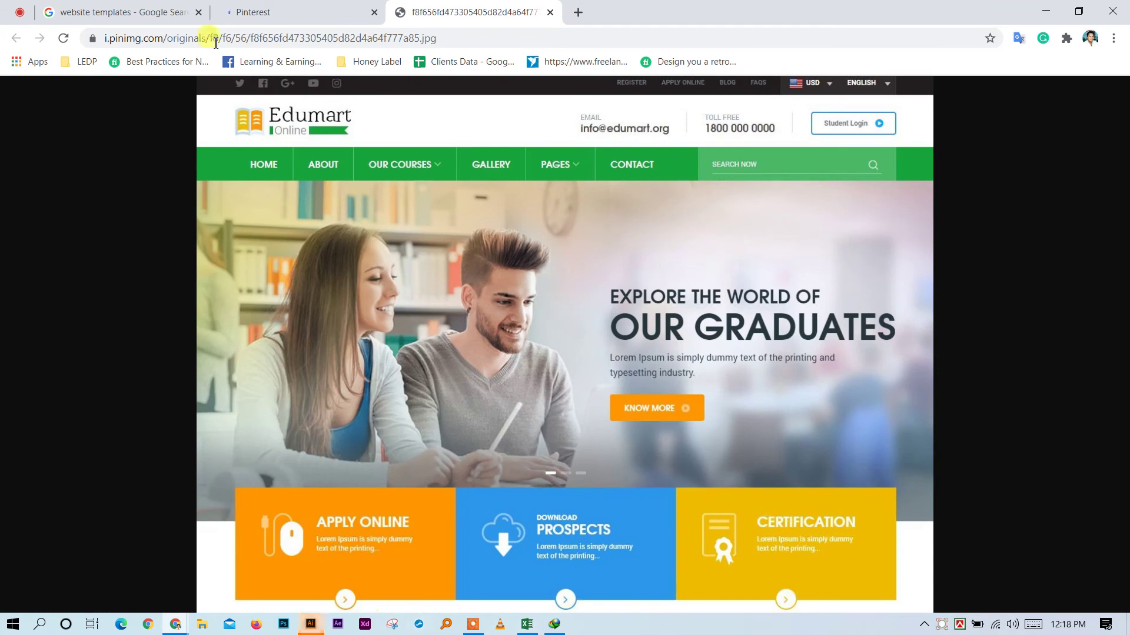
pyautogui.click(310, 11)
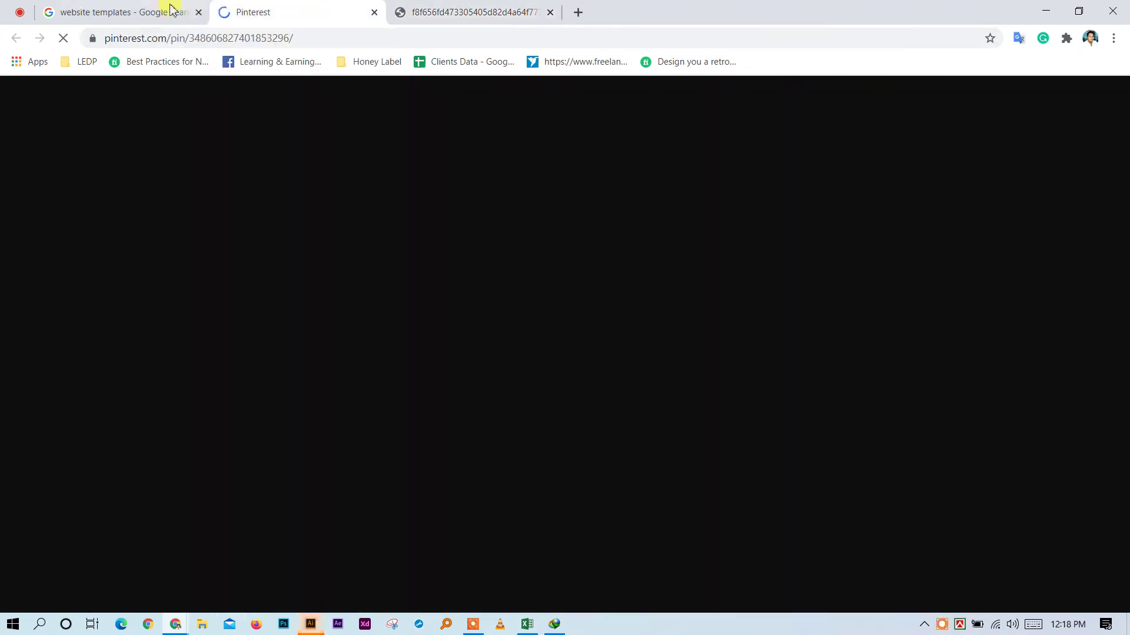
pyautogui.click(172, 10)
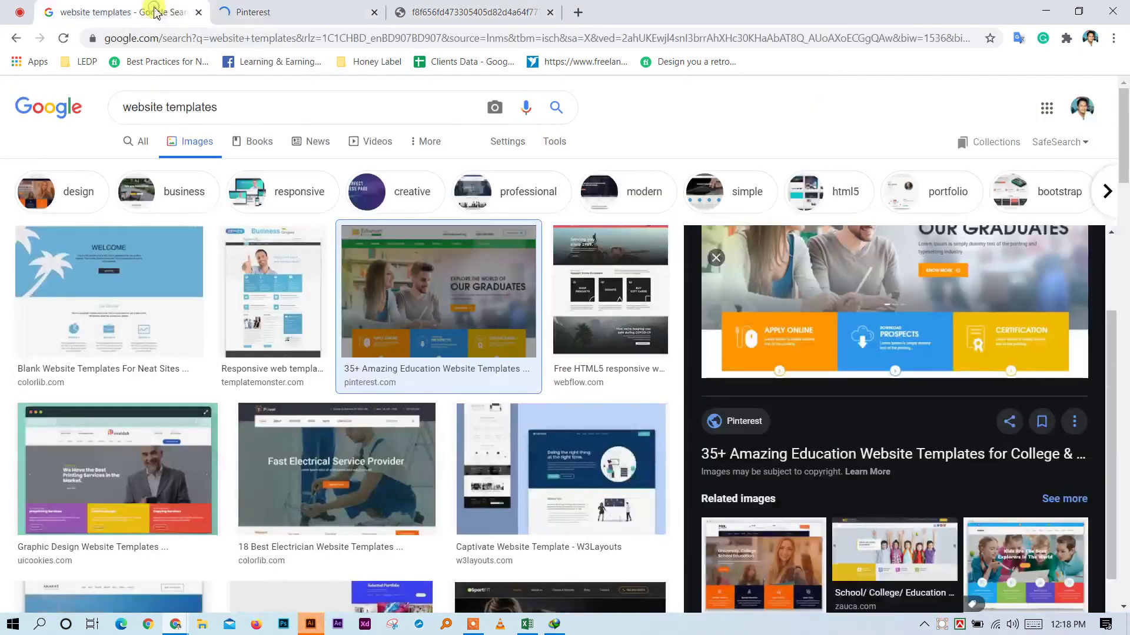
pyautogui.click(198, 12)
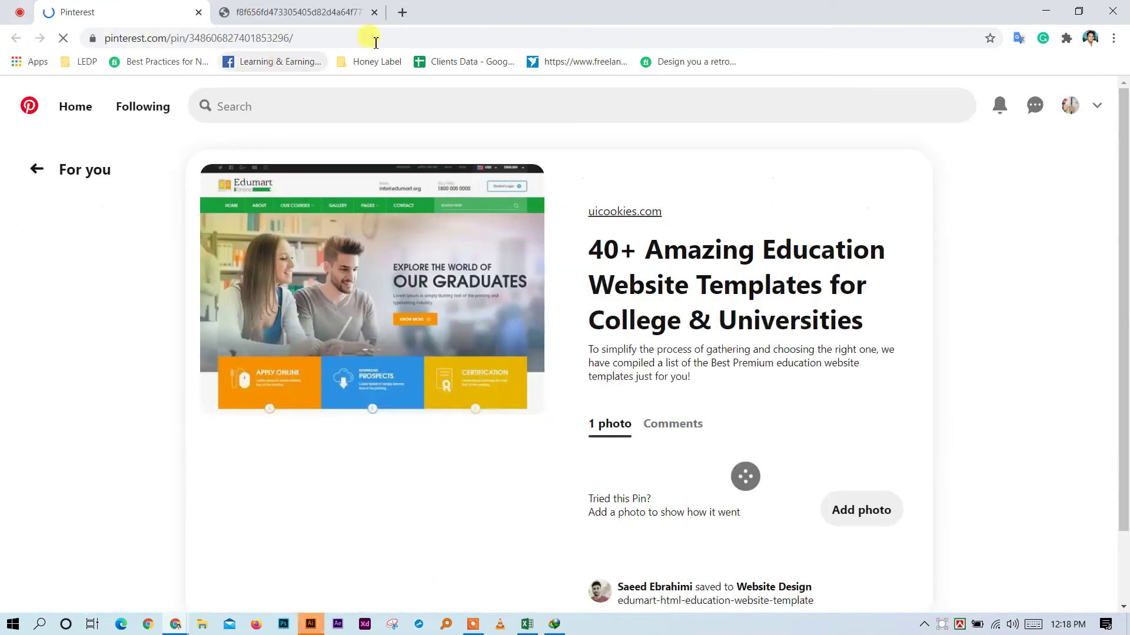
pyautogui.click(1051, 7)
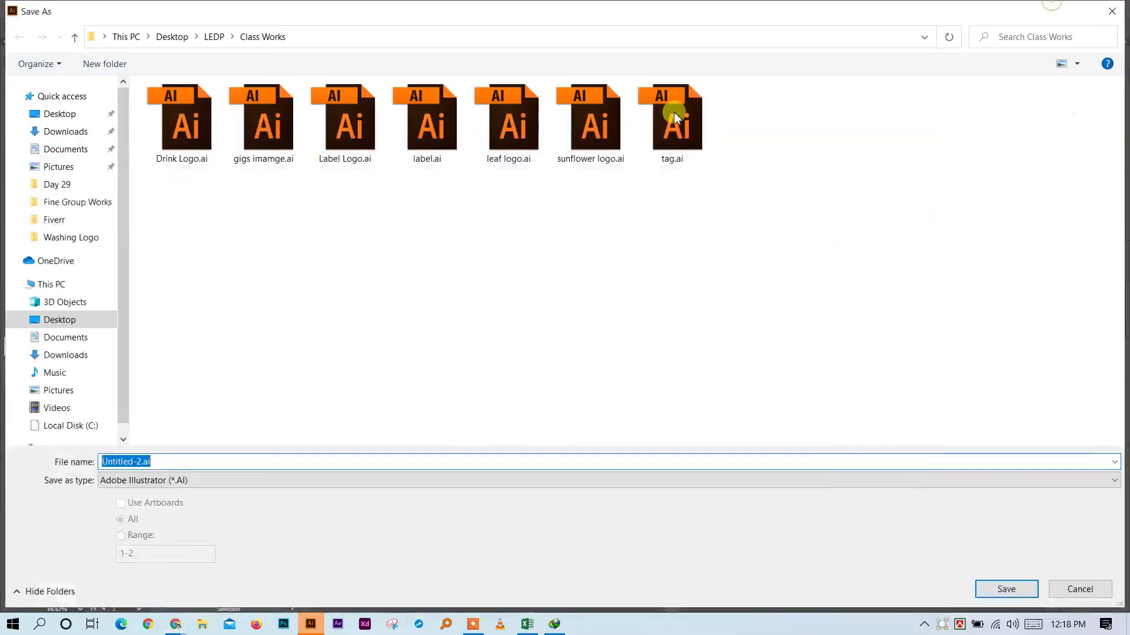
# Dismiss the Save As dialog and compare the clipped reference brochure with the two blank guided artboards
pyautogui.click(1112, 11)
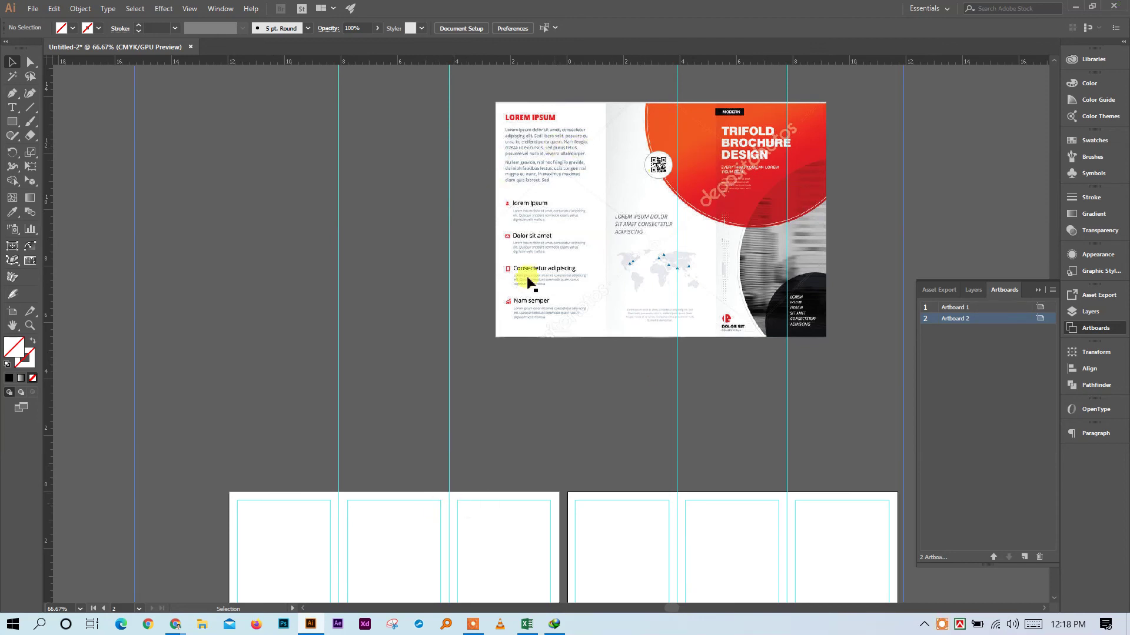
pyautogui.scroll(-4, 516, 390)
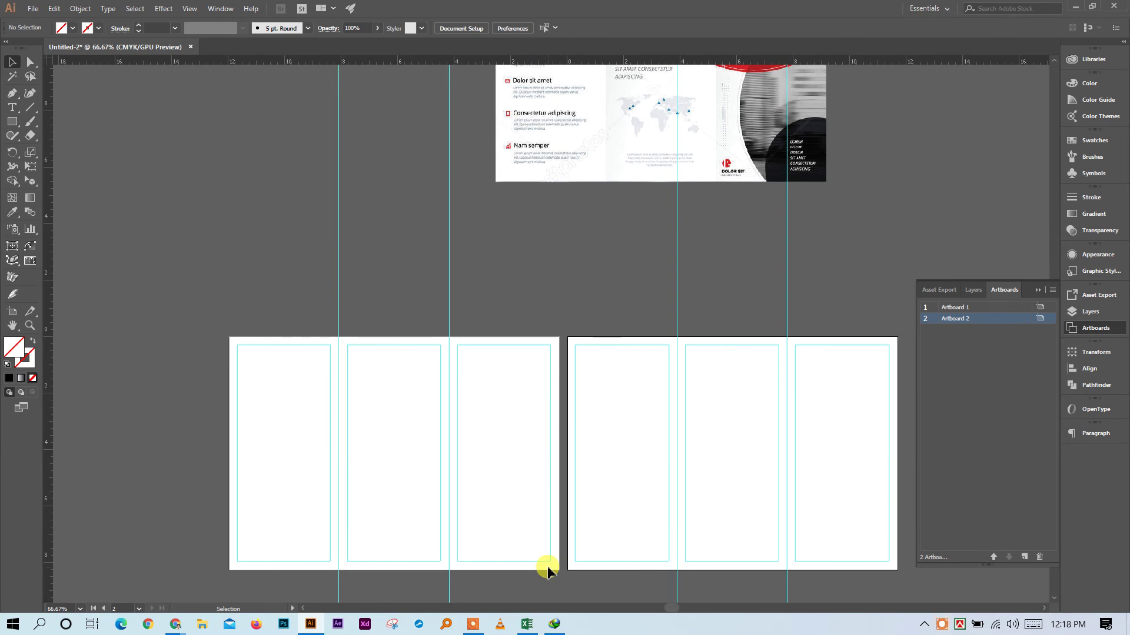
pyautogui.scroll(3, 575, 277)
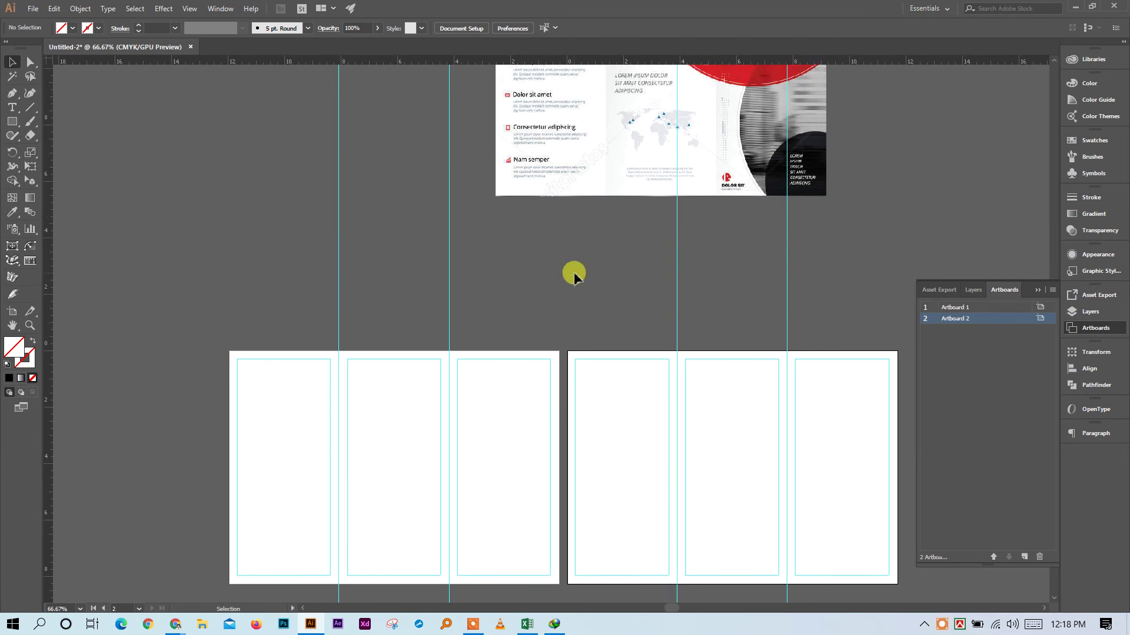
pyautogui.scroll(3, 547, 313)
pyautogui.scroll(-3, 531, 347)
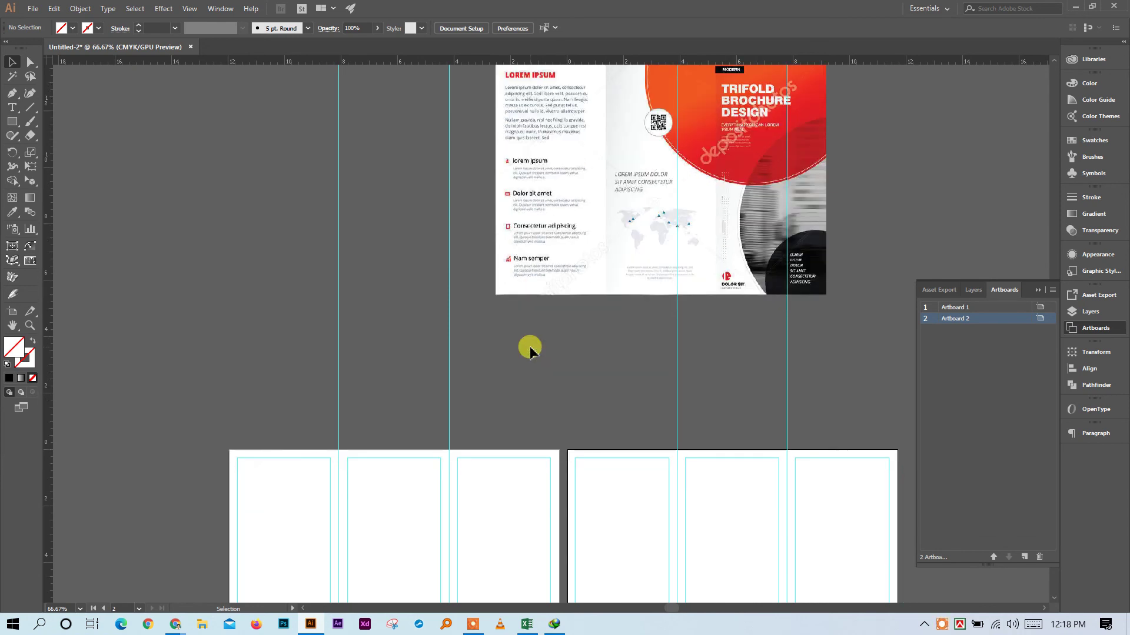
pyautogui.scroll(1, 532, 353)
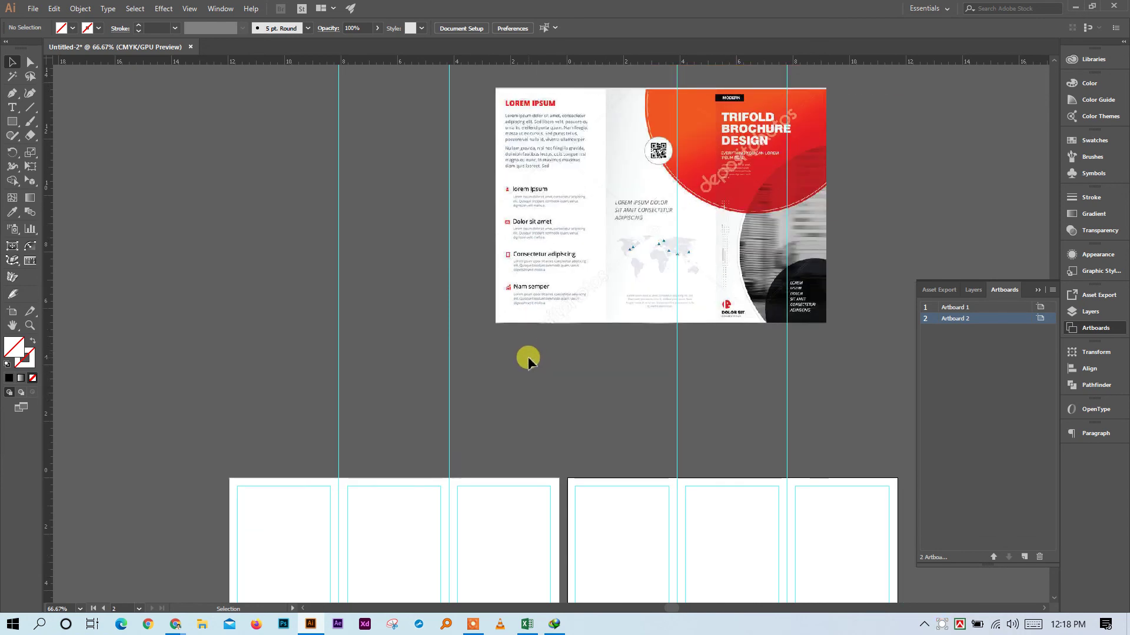
pyautogui.scroll(-2, 530, 351)
pyautogui.scroll(-2, 532, 345)
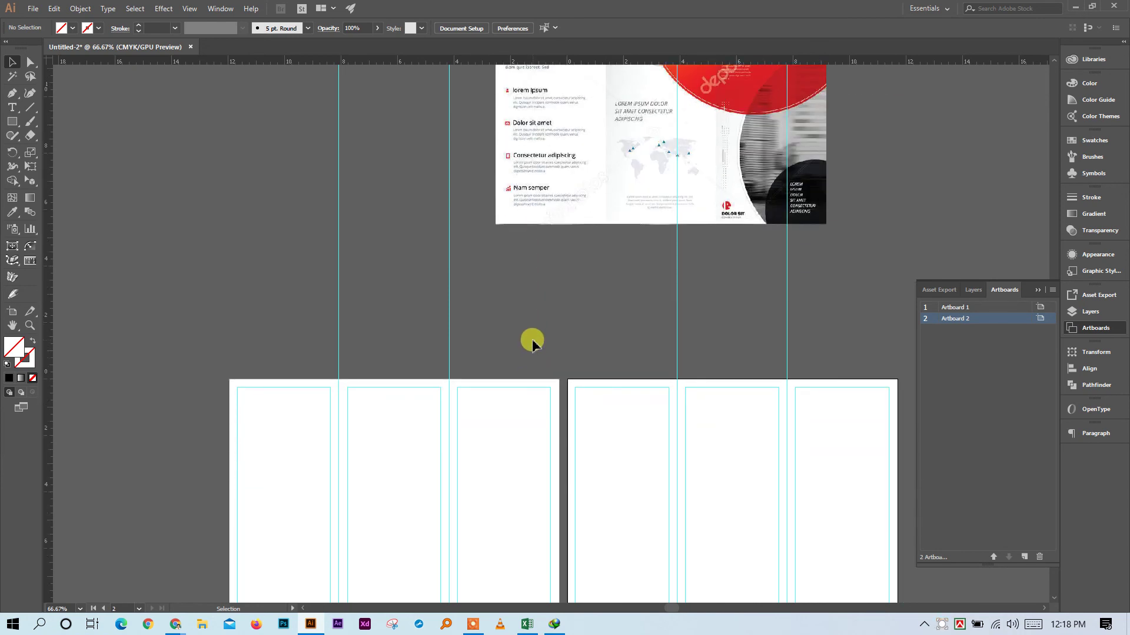
pyautogui.scroll(-3, 532, 344)
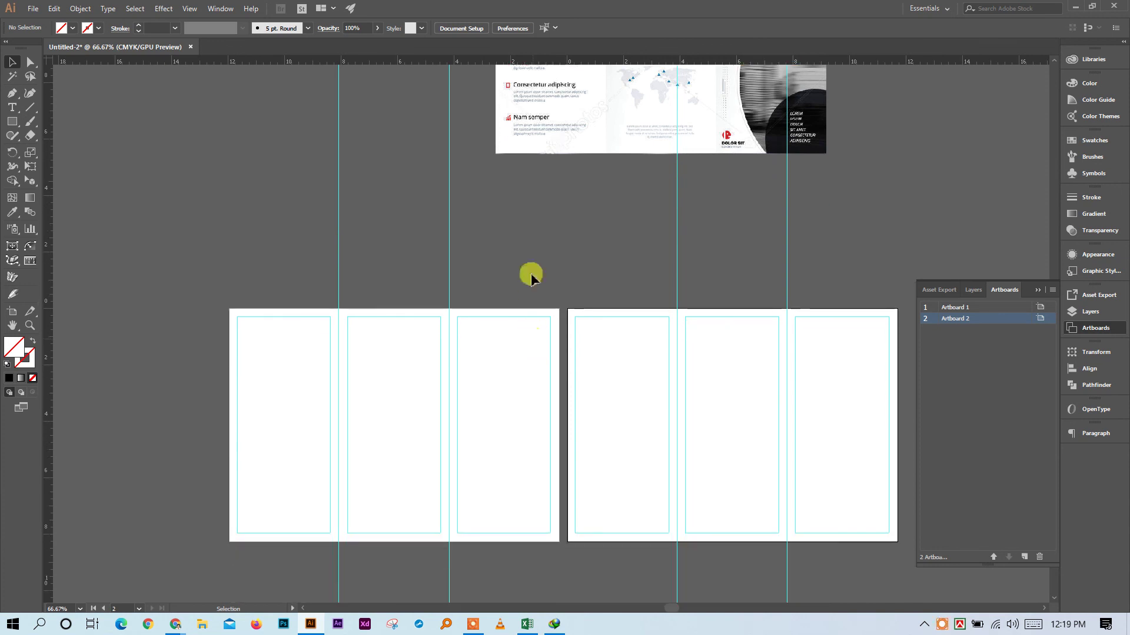
# Add a "1" about 77 pt high in the third panel of Artboard 1 and copy it to the other two panels
pyautogui.click(13, 108)
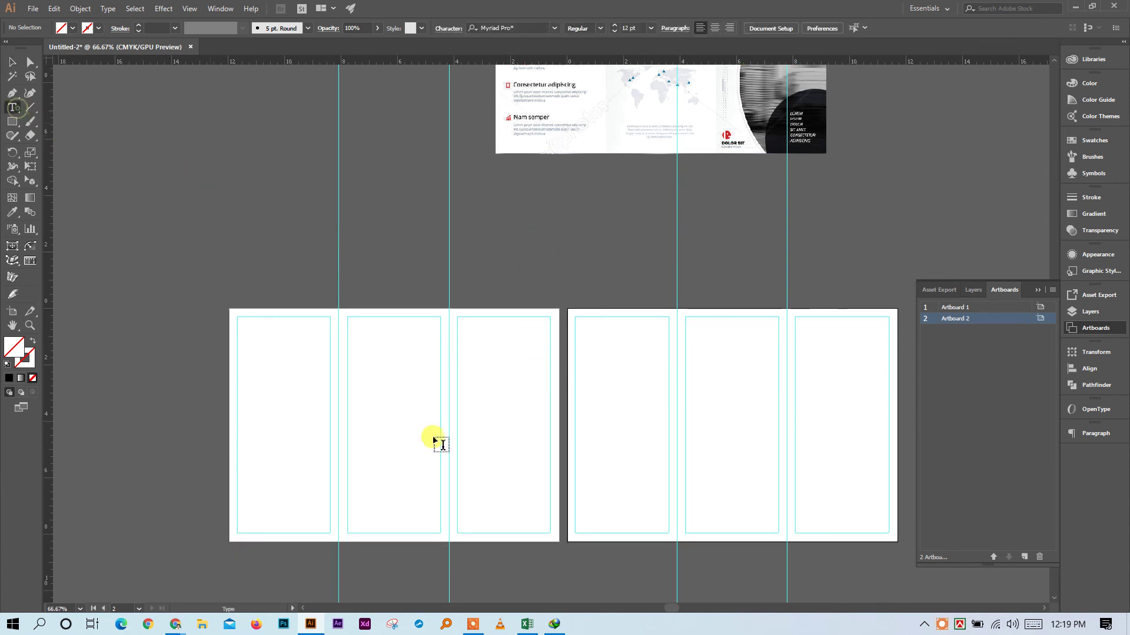
pyautogui.click(494, 436)
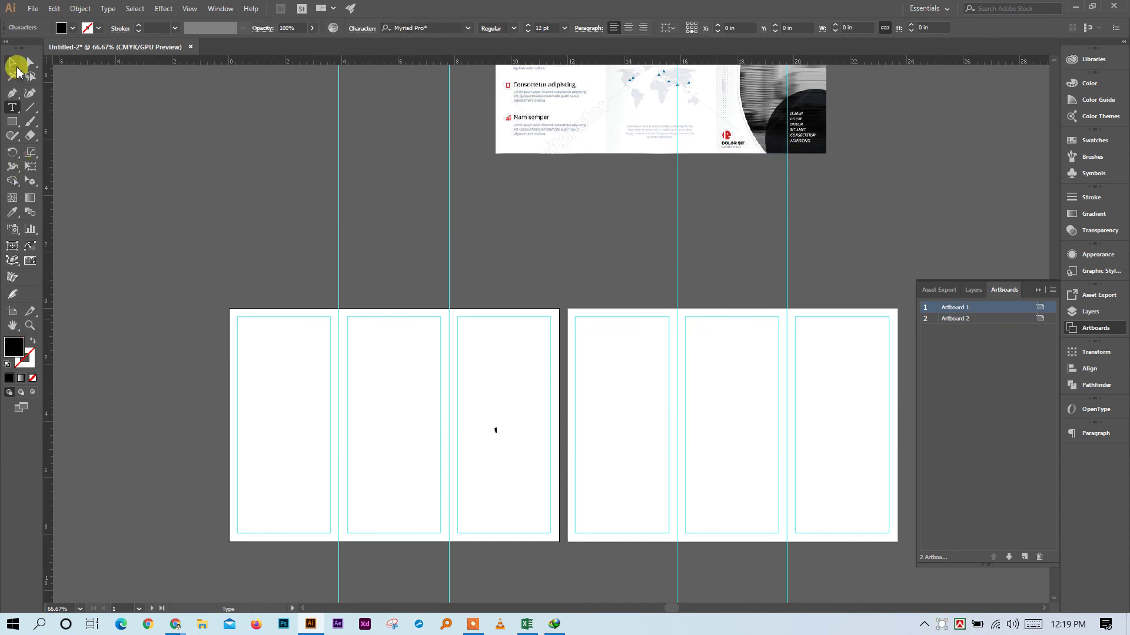
pyautogui.click(13, 62)
pyautogui.moveTo(503, 435); pyautogui.dragTo(396, 433)
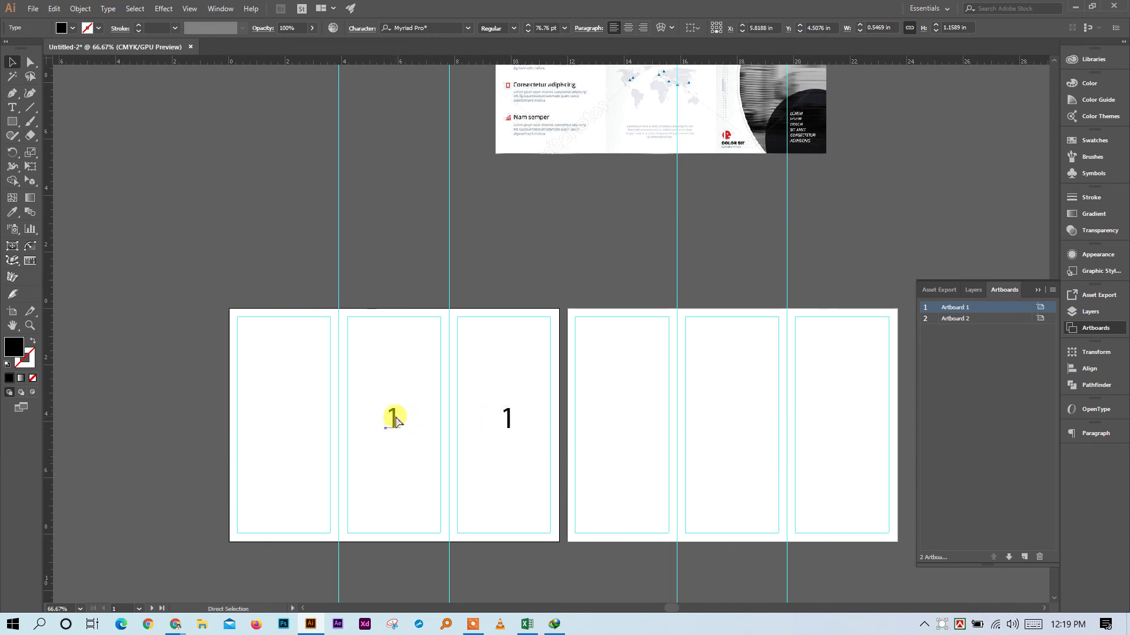
pyautogui.hotkey('ctrl', 'd')
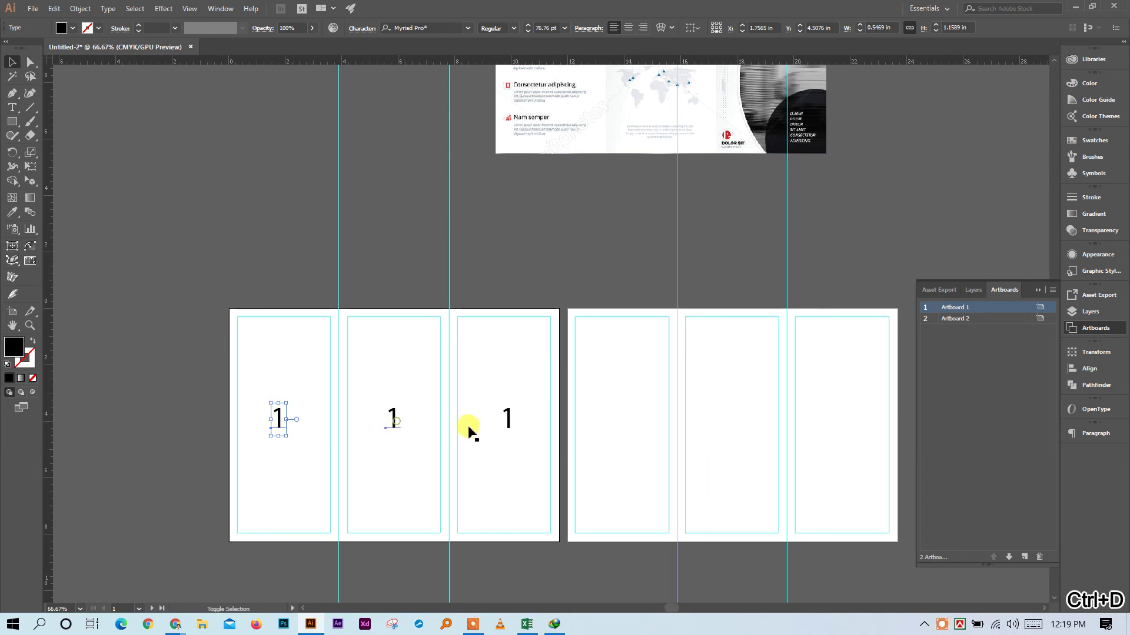
# Duplicate the three panel numbers of Artboard 1 onto the matching panels of Artboard 2
pyautogui.keyDown('shift'); pyautogui.click(507, 419); pyautogui.keyUp('shift')
pyautogui.moveTo(509, 423); pyautogui.dragTo(847, 435)
pyautogui.click(865, 262)
pyautogui.hscroll(3, 866, 263)
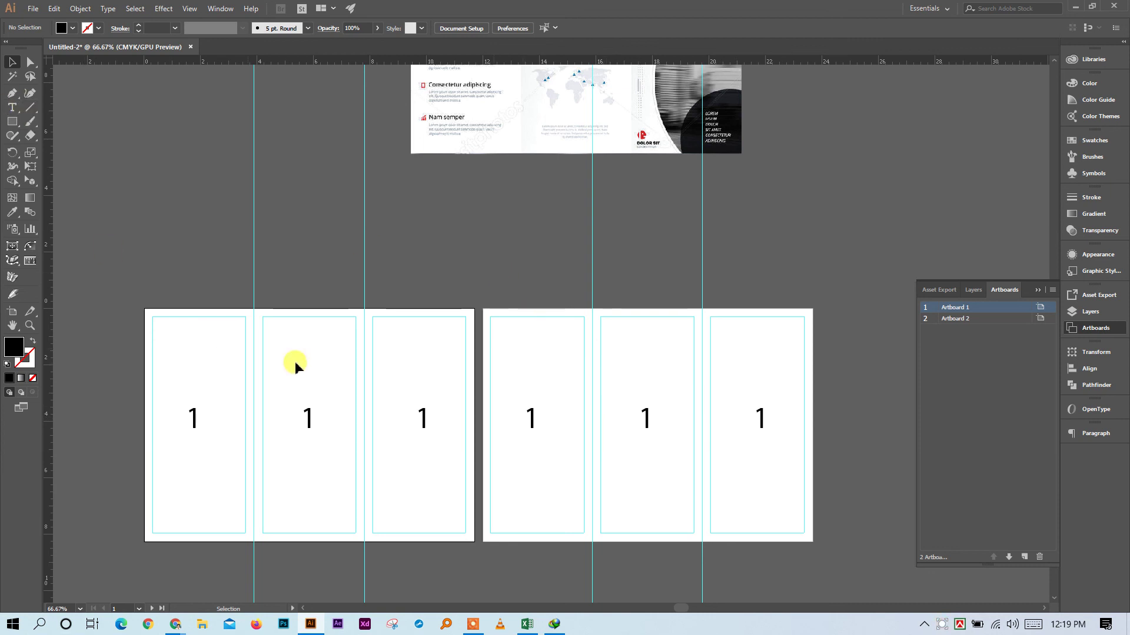
# Renumber the three panels of Artboard 2 as 2, 3 and 4, going from left to right
pyautogui.doubleClick(533, 422)
pyautogui.doubleClick(533, 423)
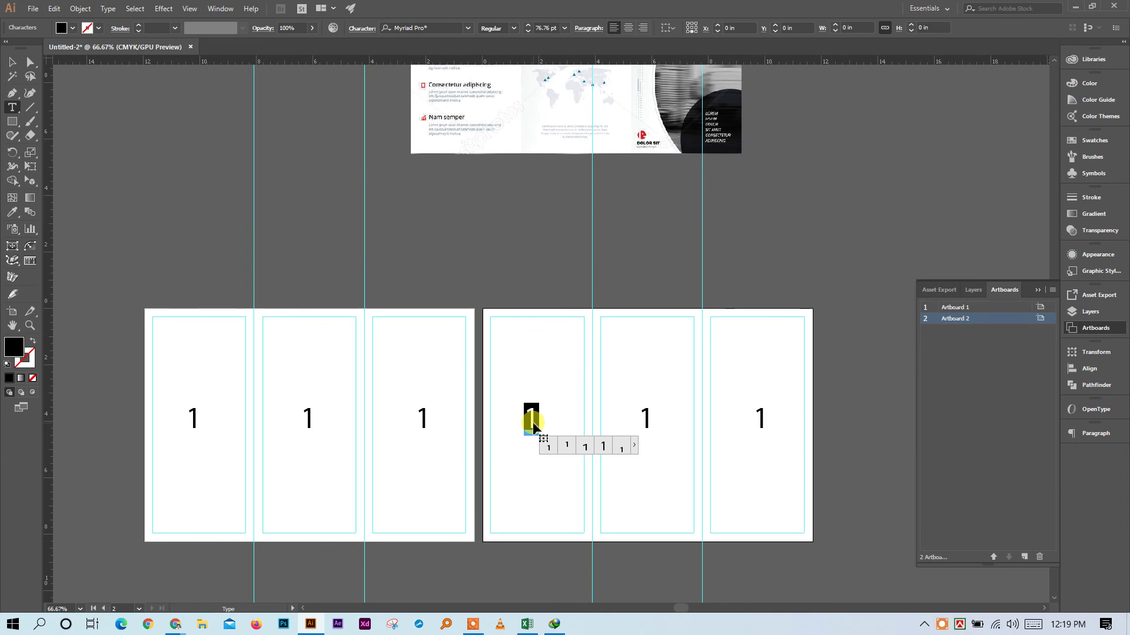
pyautogui.write('2')
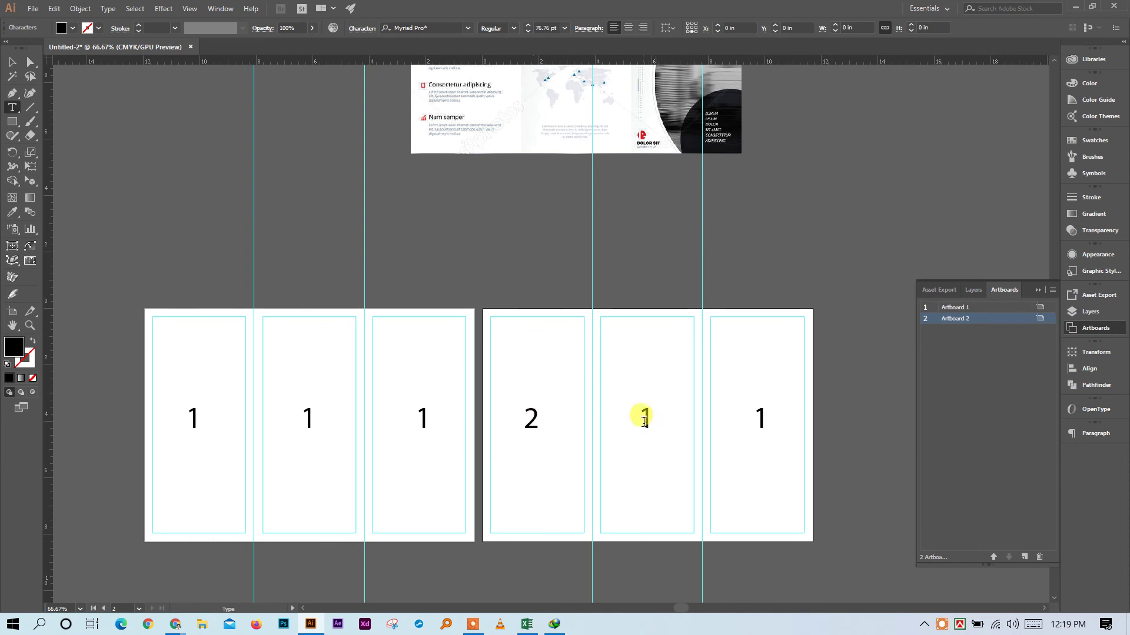
pyautogui.doubleClick(644, 422)
pyautogui.write('3')
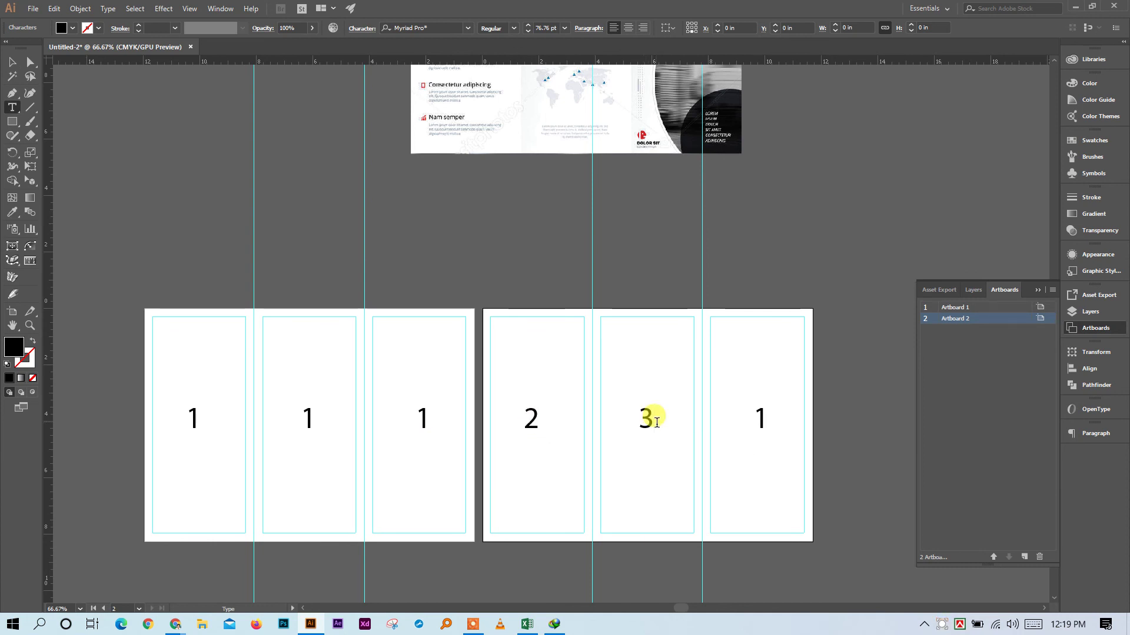
pyautogui.moveTo(757, 416); pyautogui.dragTo(783, 423)
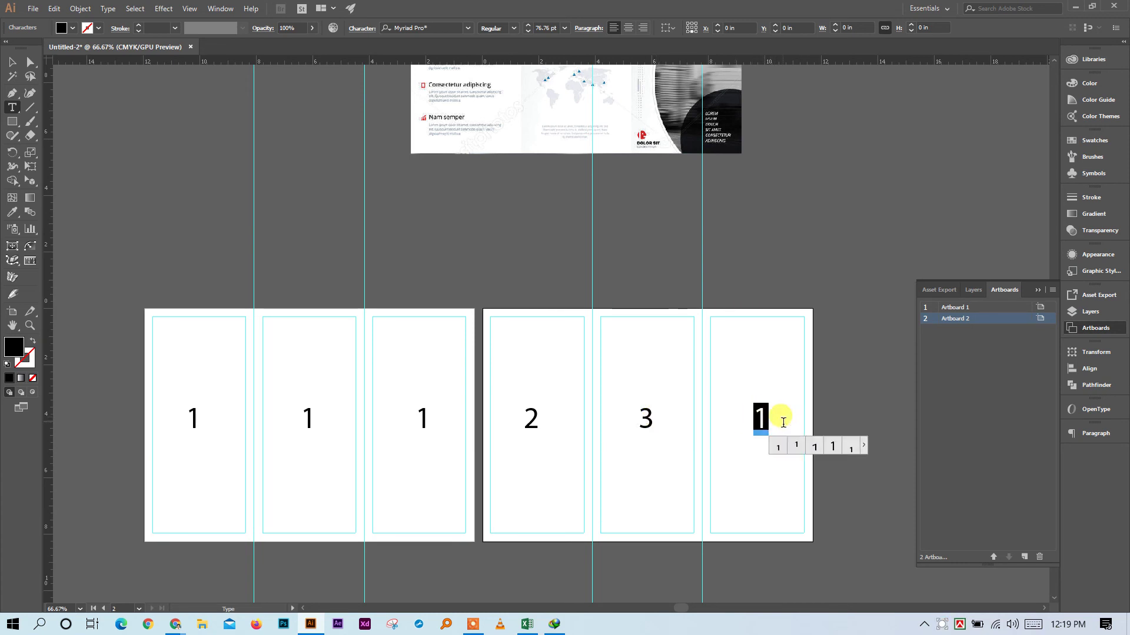
pyautogui.write('4')
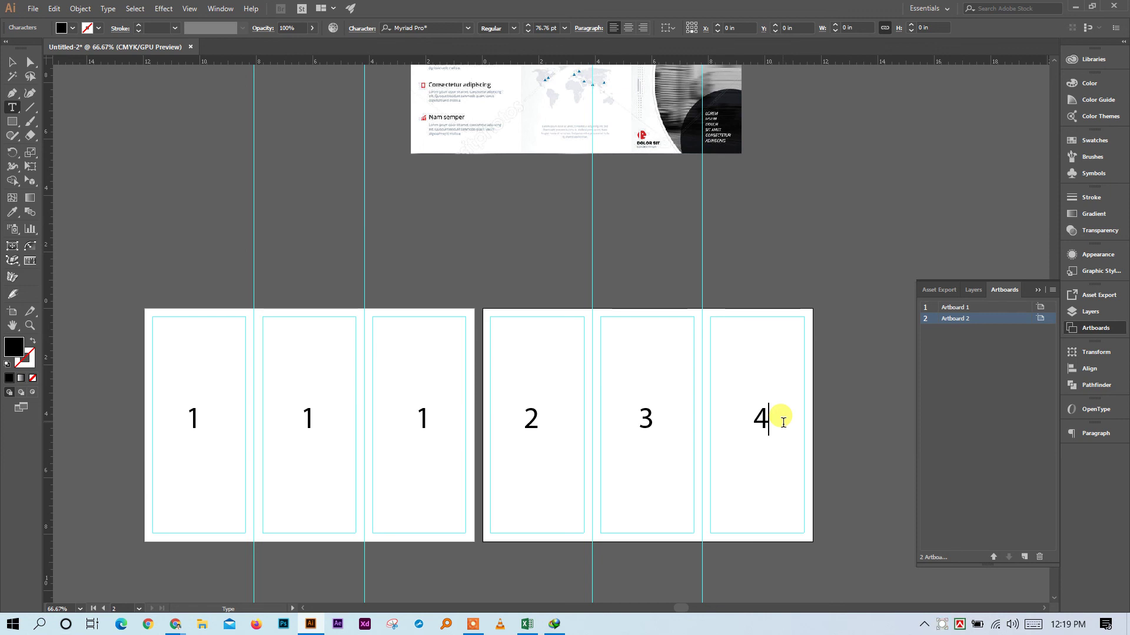
# Renumber the first two panels of Artboard 1 as 5 and 6, and deselect the text
pyautogui.moveTo(193, 419); pyautogui.dragTo(214, 424)
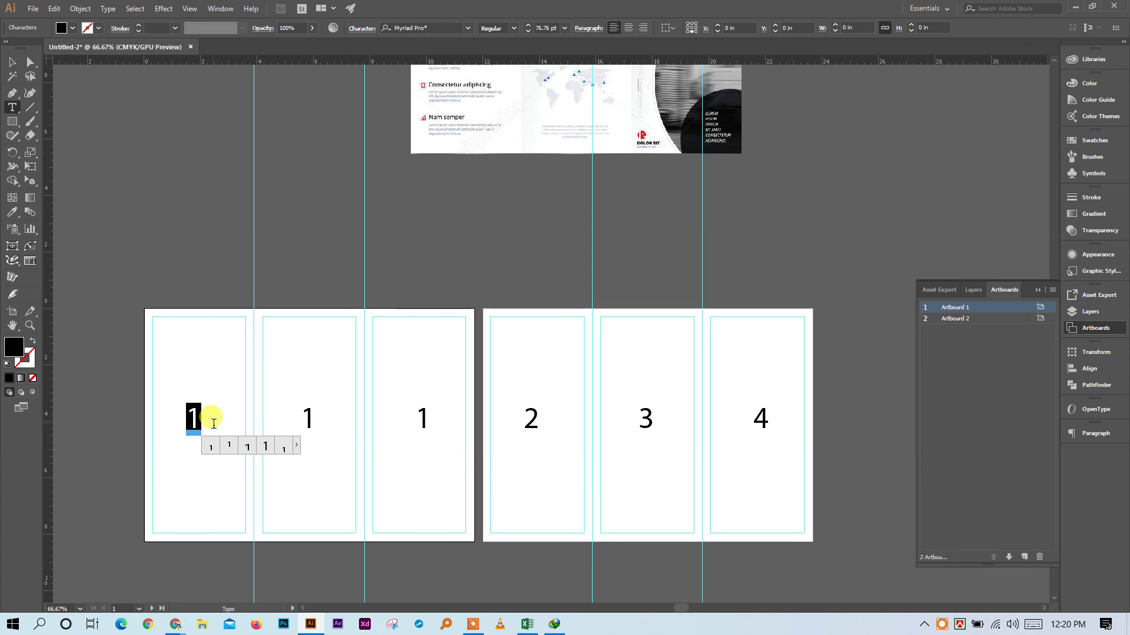
pyautogui.write('3')
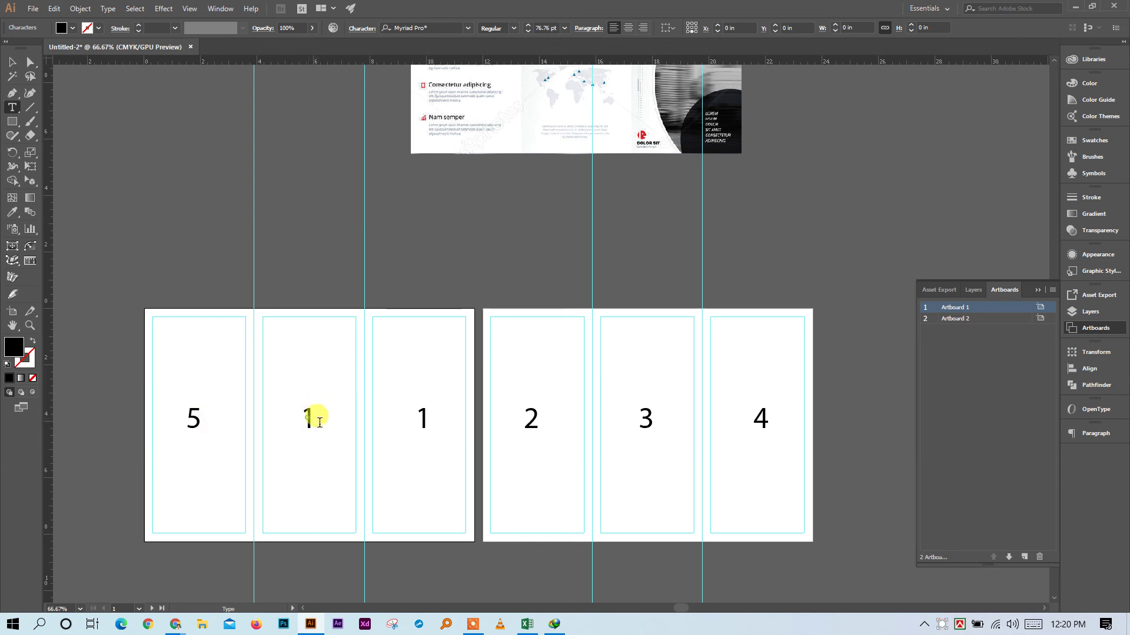
pyautogui.moveTo(319, 422); pyautogui.dragTo(334, 423)
pyautogui.write('6')
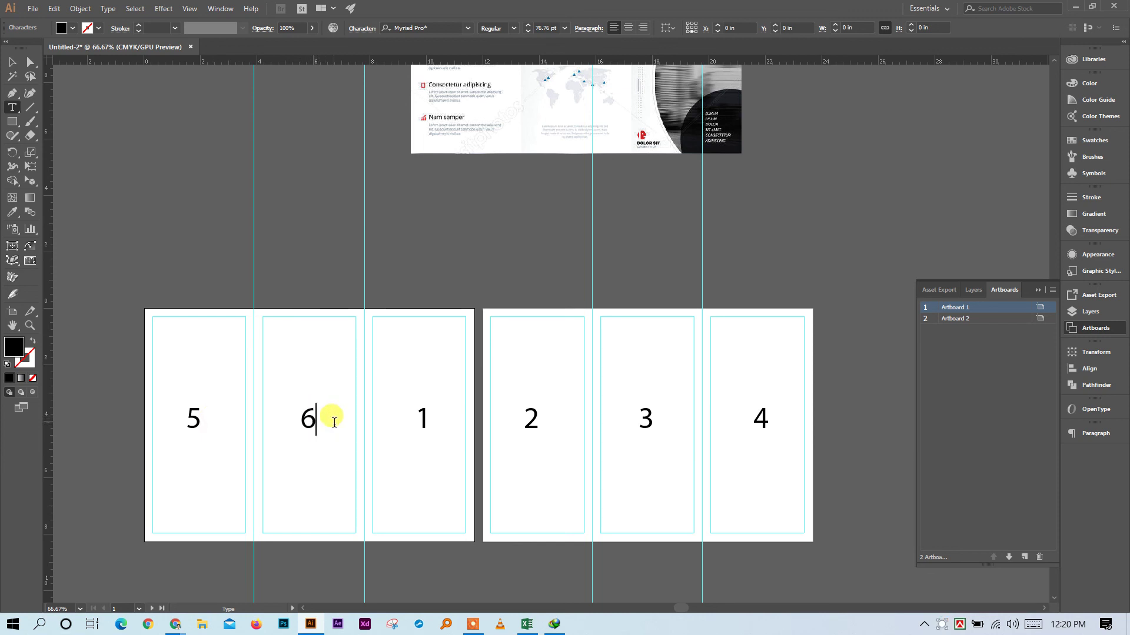
pyautogui.click(12, 62)
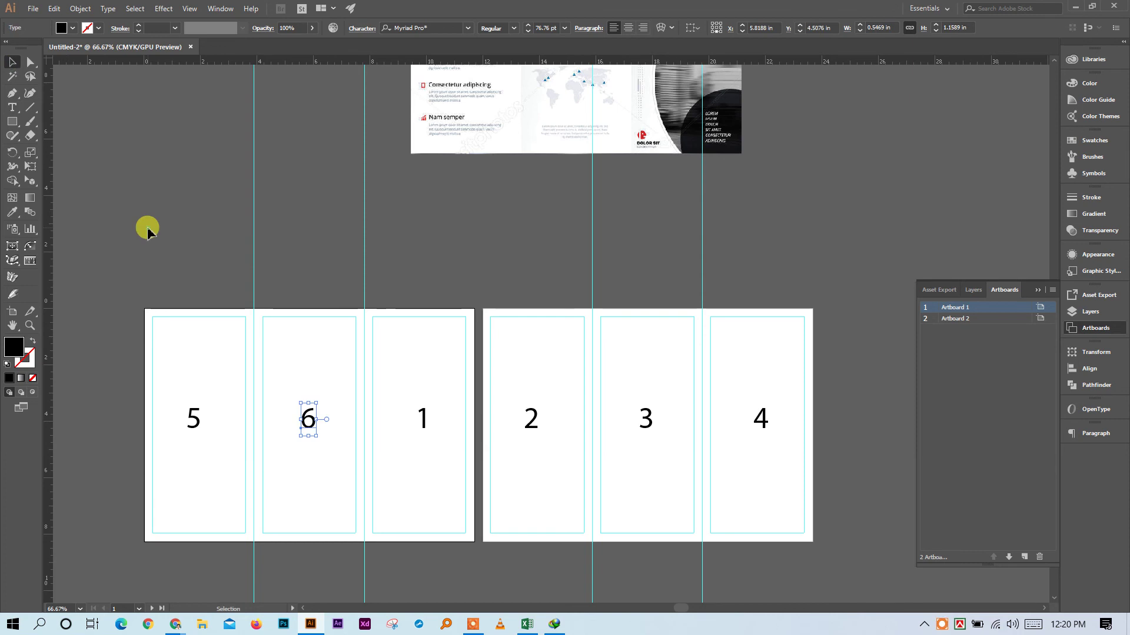
pyautogui.click(150, 231)
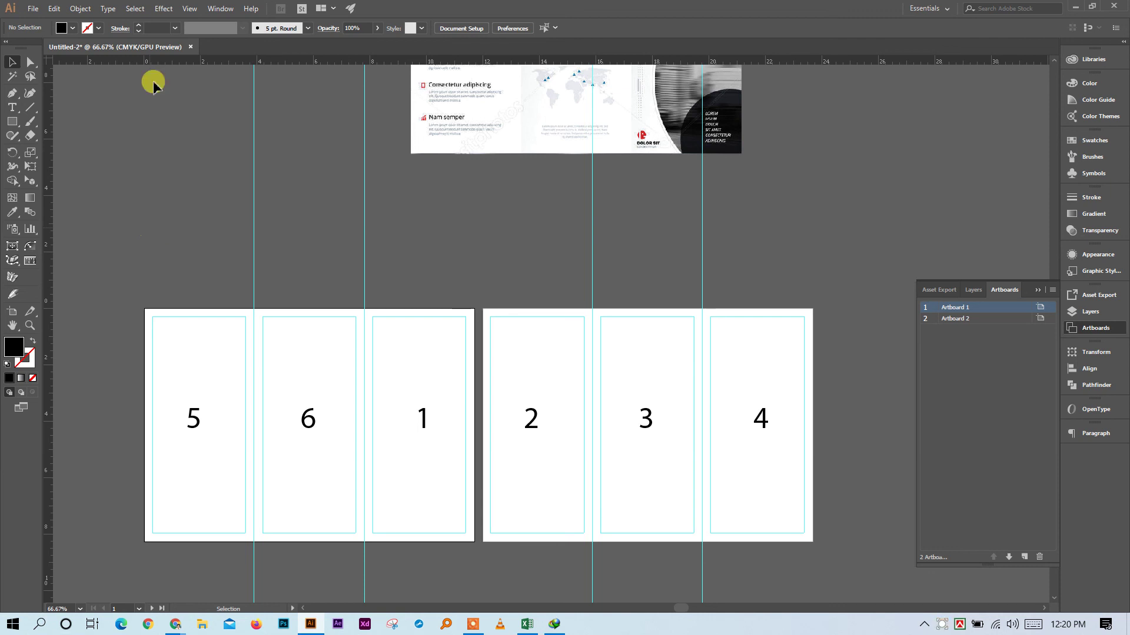
# Release the reference image's clipping mask and delete the leftover clipping path
pyautogui.scroll(3, 584, 518)
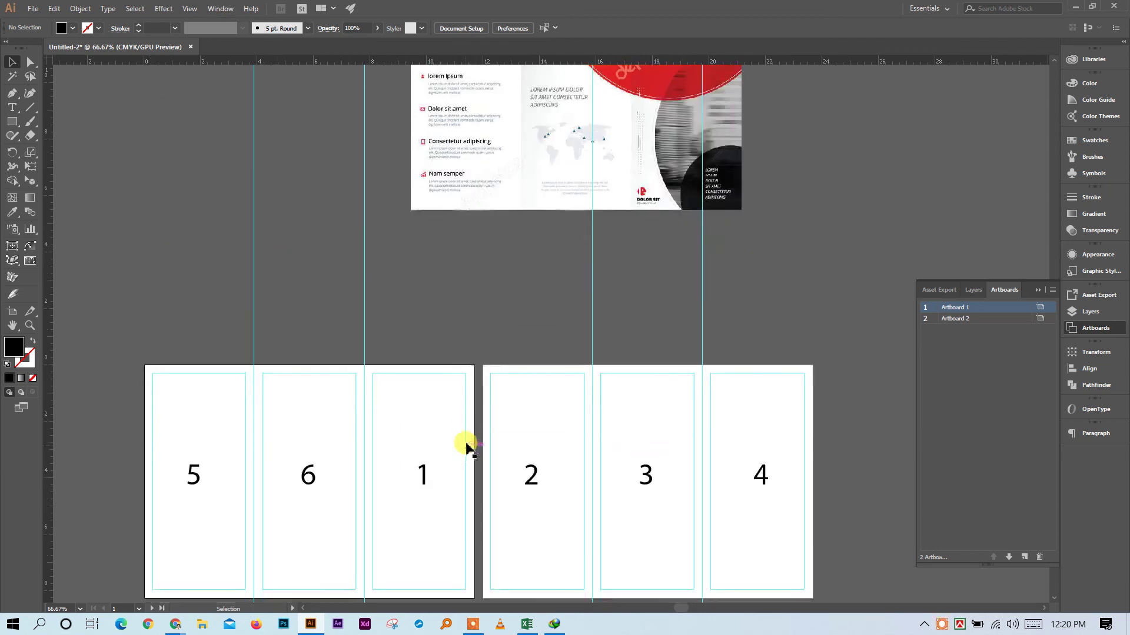
pyautogui.rightClick(554, 130)
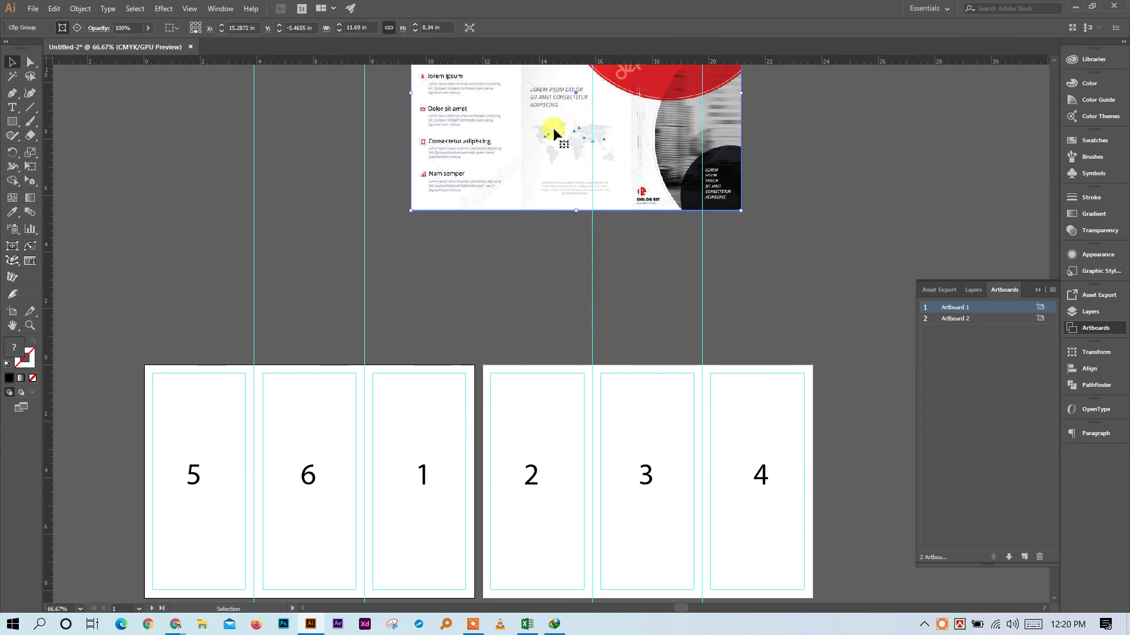
pyautogui.click(647, 221)
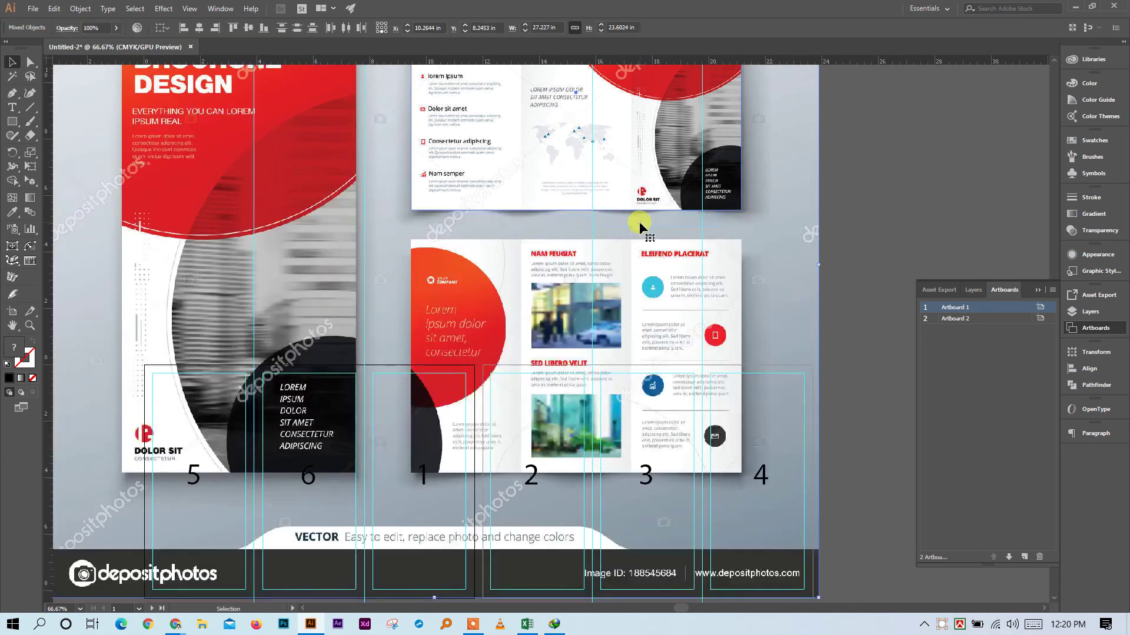
pyautogui.click(852, 210)
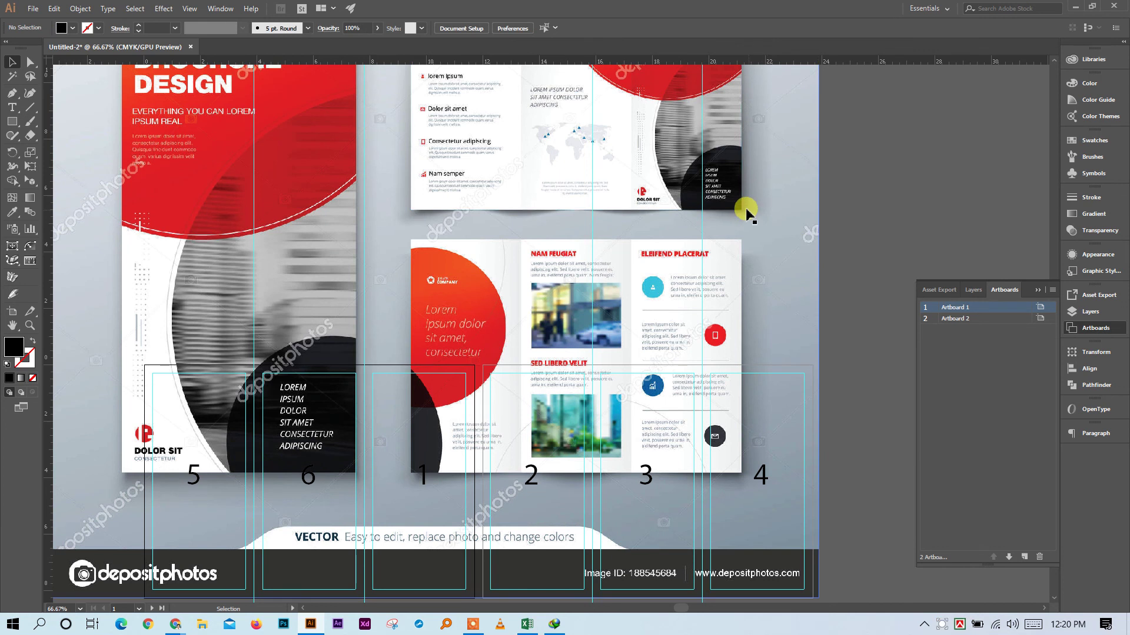
pyautogui.click(740, 213)
pyautogui.press('Delete')
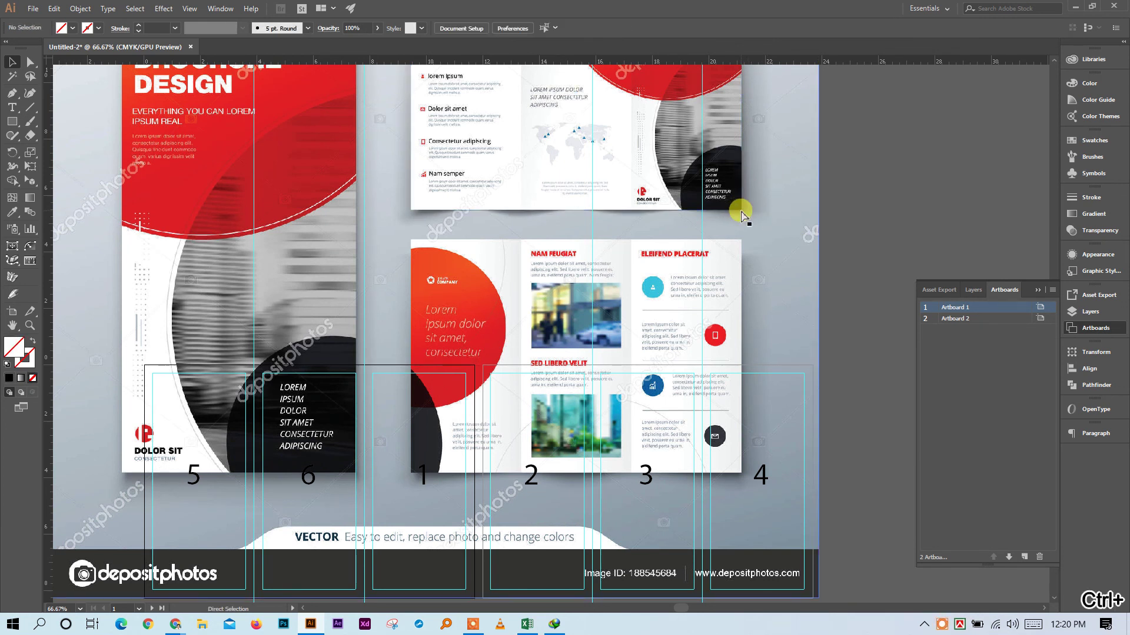
# Move the full reference image off the artboards to the empty canvas left of Artboard 1
pyautogui.hotkey('ctrl', '-')
pyautogui.hotkey('ctrl', '-')
pyautogui.hotkey('ctrl', '-')
pyautogui.moveTo(611, 250); pyautogui.dragTo(336, 331)
pyautogui.click(700, 444)
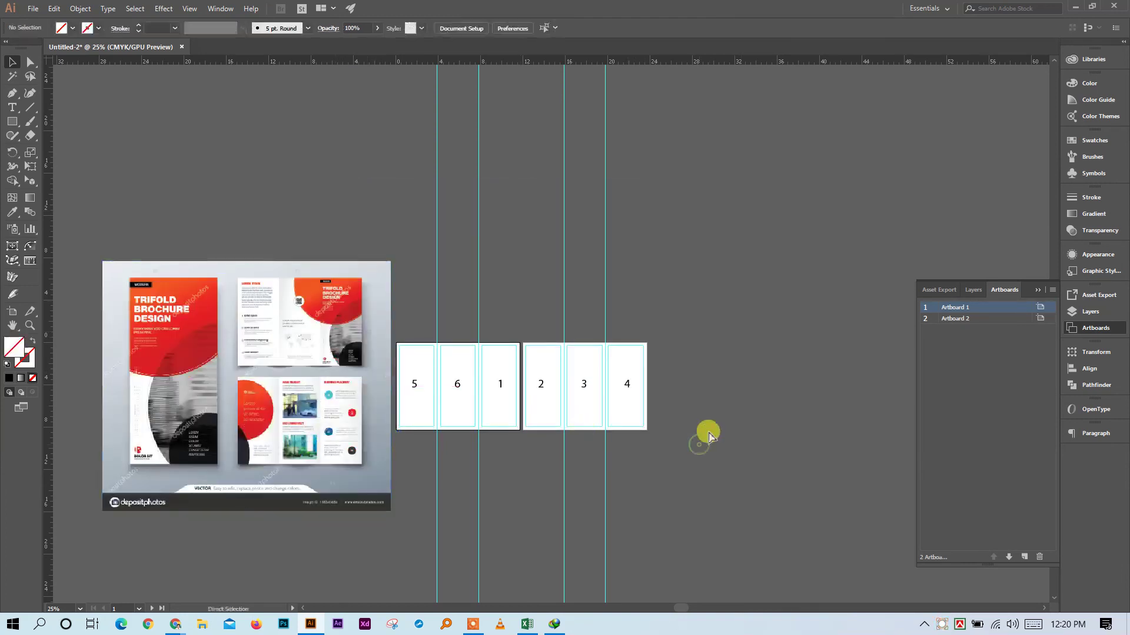
pyautogui.hscroll(-3, 588, 376)
pyautogui.keyDown('ctrl'); pyautogui.click(494, 315); pyautogui.keyUp('ctrl')
pyautogui.moveTo(448, 516); pyautogui.dragTo(443, 481)
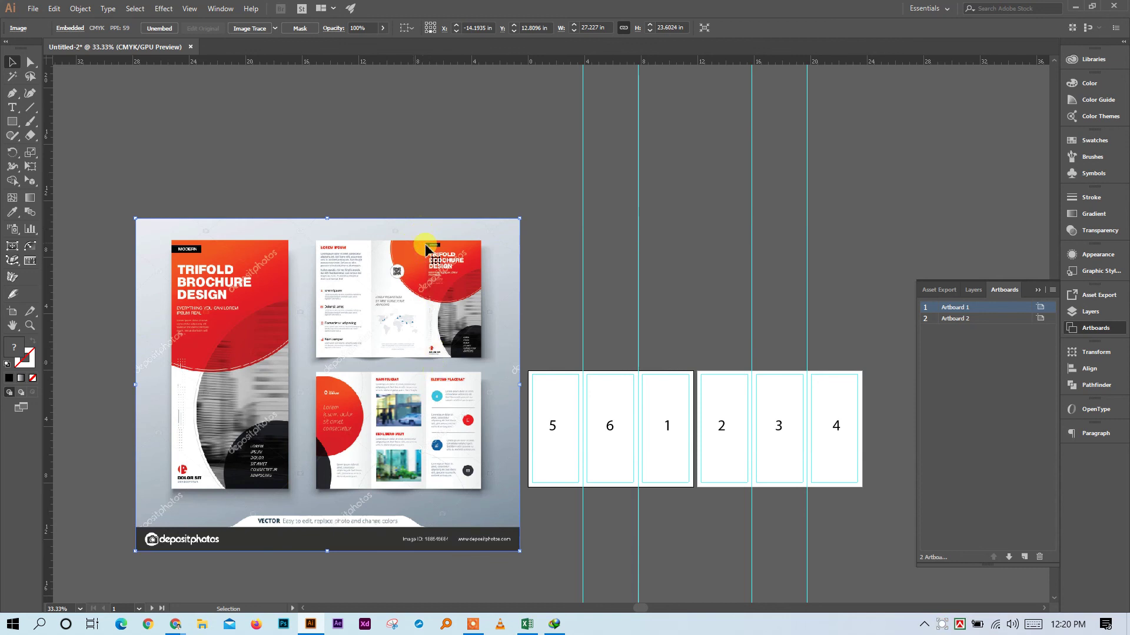
pyautogui.moveTo(468, 344); pyautogui.dragTo(206, 416)
pyautogui.moveTo(208, 369); pyautogui.dragTo(179, 334)
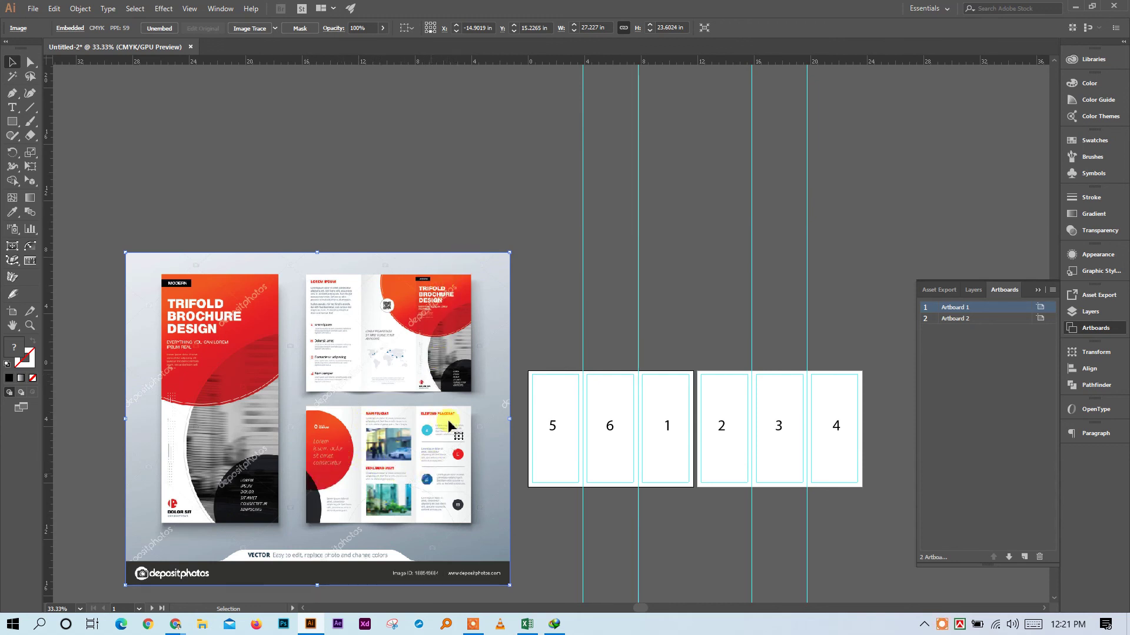
pyautogui.moveTo(447, 341); pyautogui.dragTo(464, 366)
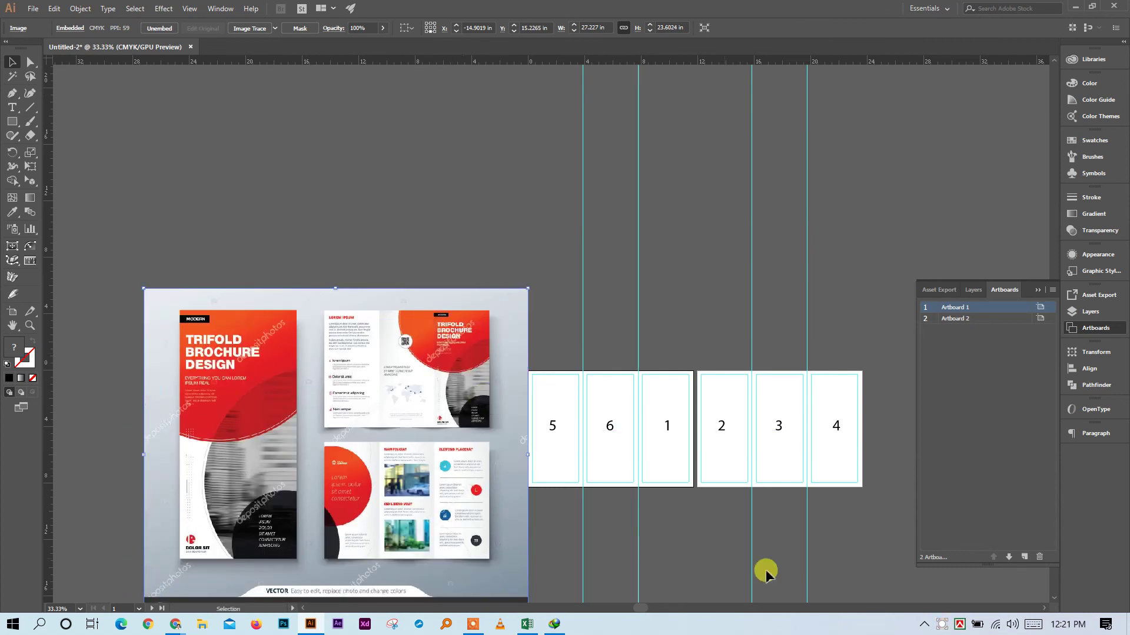
# Examine the outside and inside trifold spreads in the reference image up close
pyautogui.click(706, 545)
pyautogui.hotkey('ctrl', 'space')
pyautogui.click(487, 460)
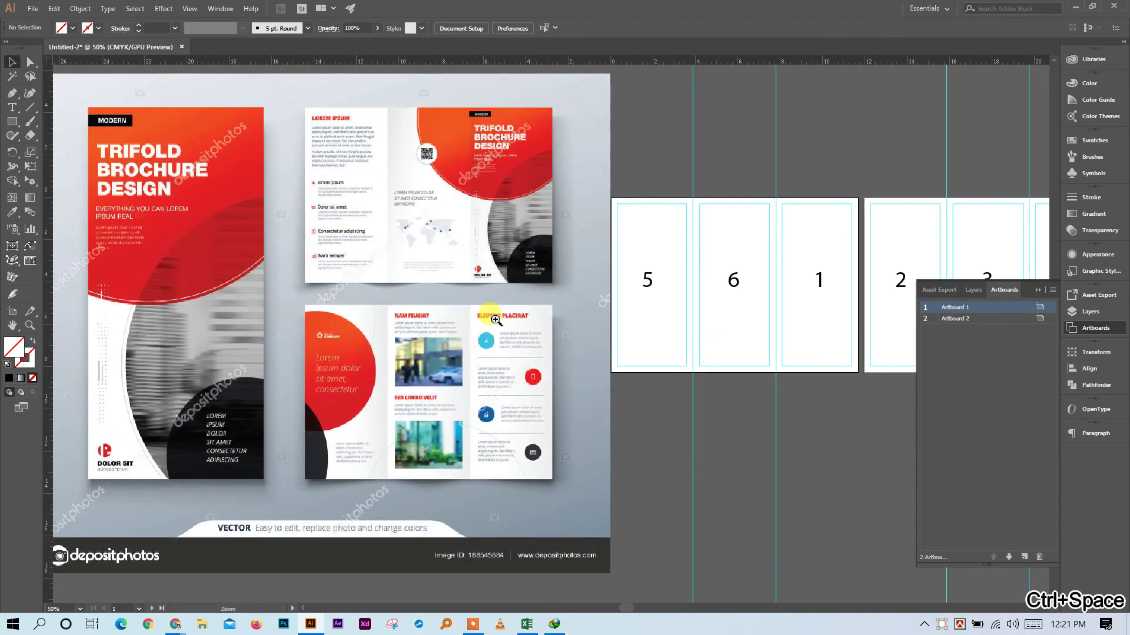
pyautogui.click(487, 315)
pyautogui.scroll(1, 524, 358)
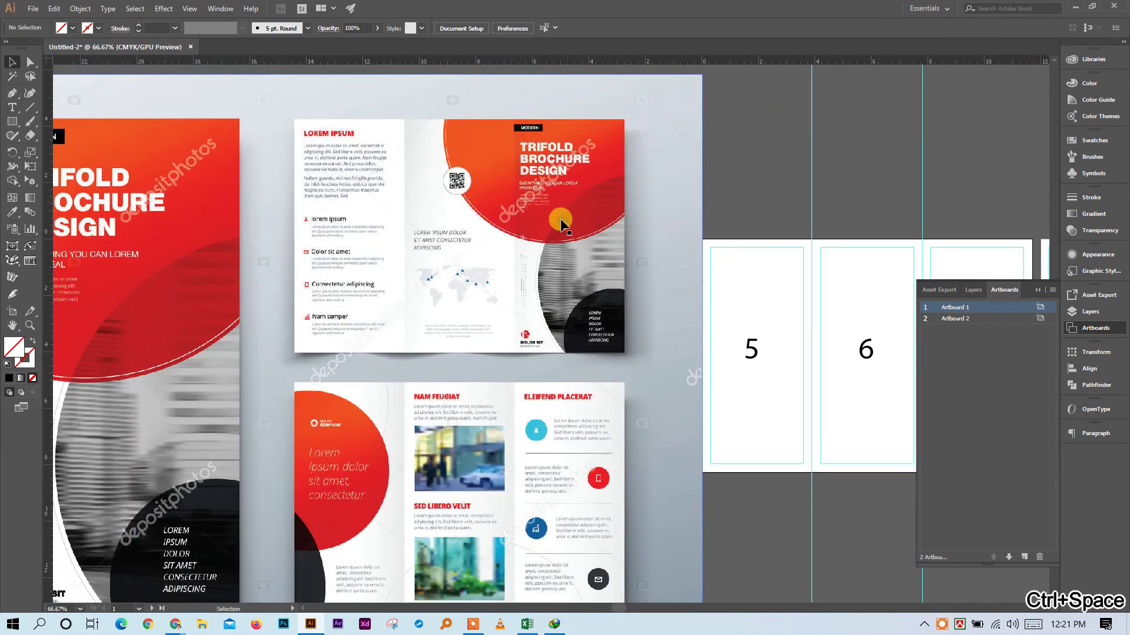
pyautogui.scroll(-3, 562, 223)
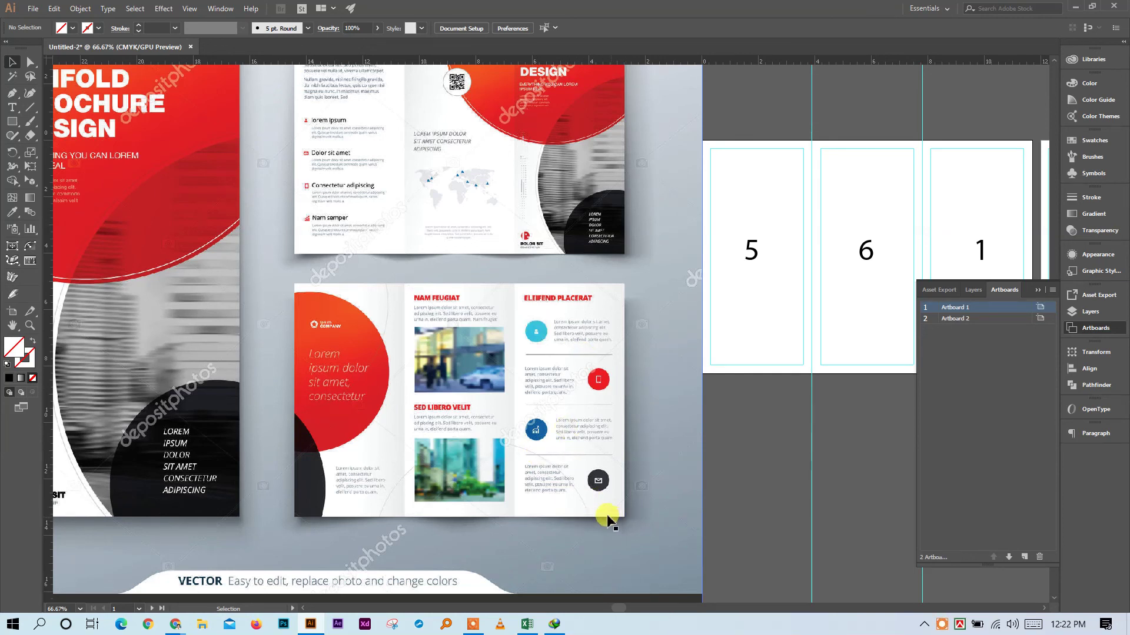
pyautogui.scroll(3, 606, 515)
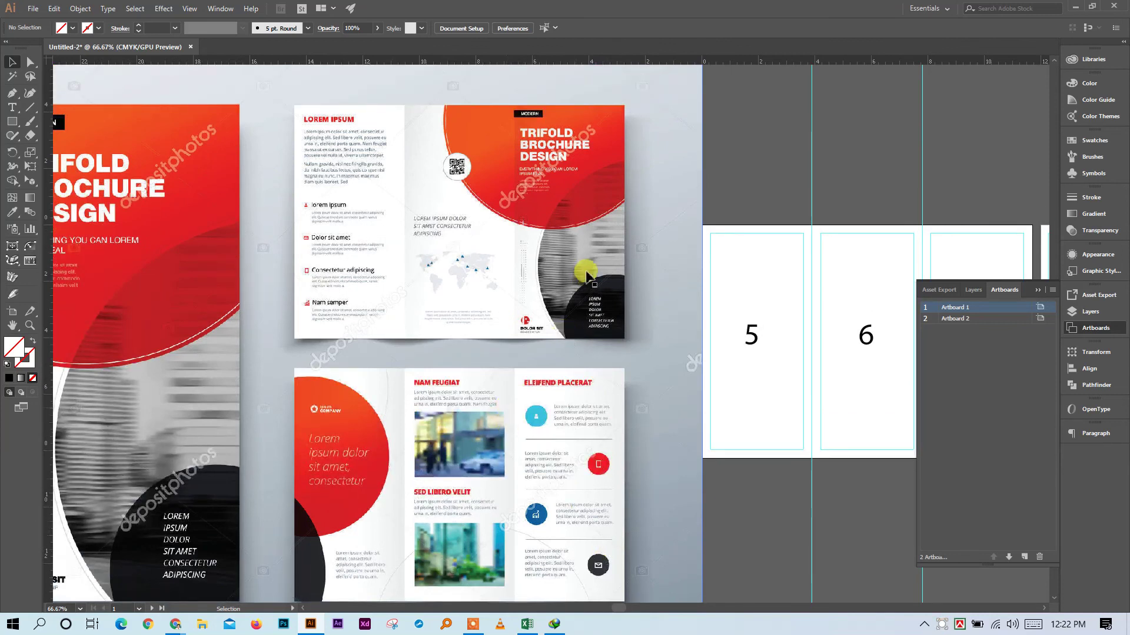
# Examine how the reference's cover spread and inside spread are laid out across their three panels each
pyautogui.scroll(-2, 588, 282)
pyautogui.scroll(1, 589, 284)
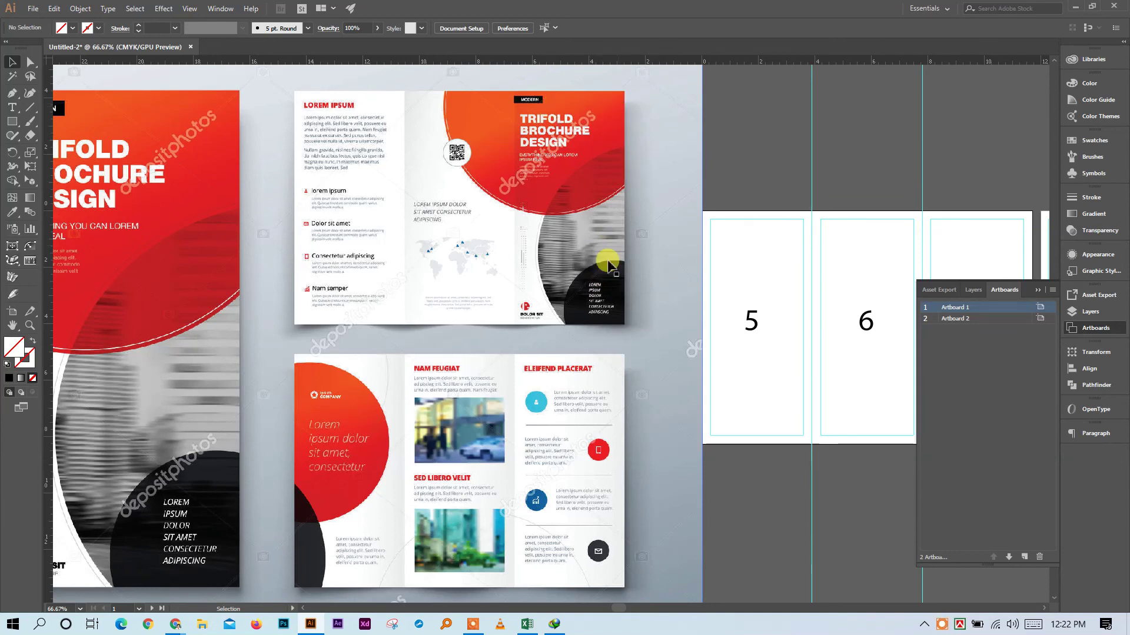
pyautogui.scroll(-2, 315, 420)
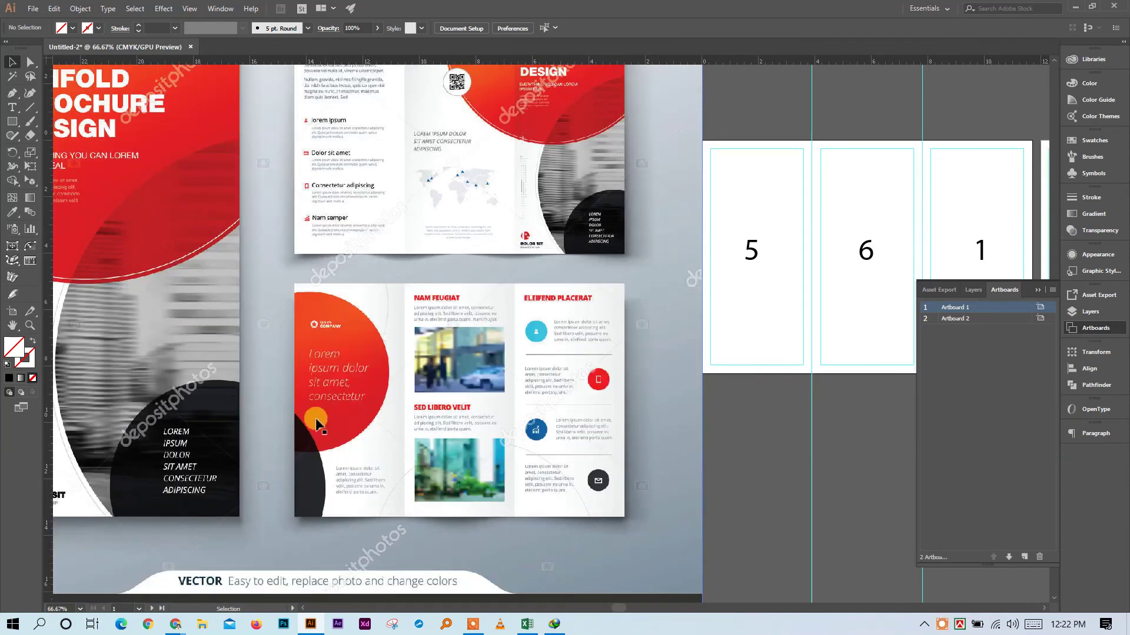
pyautogui.scroll(1, 315, 420)
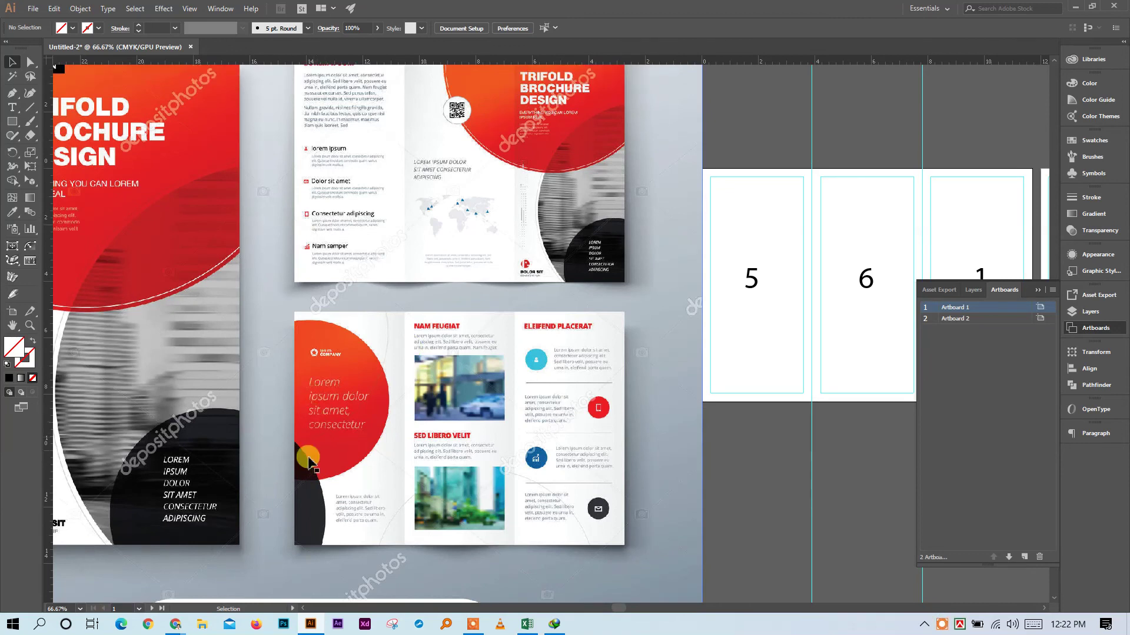
pyautogui.scroll(2, 333, 415)
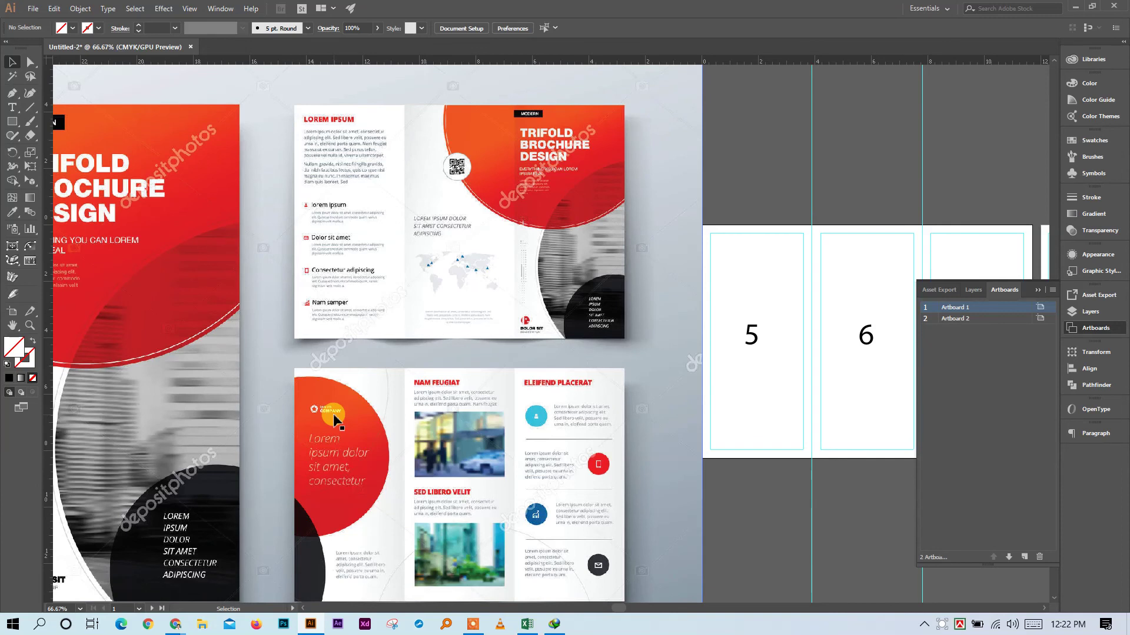
pyautogui.scroll(-2, 333, 414)
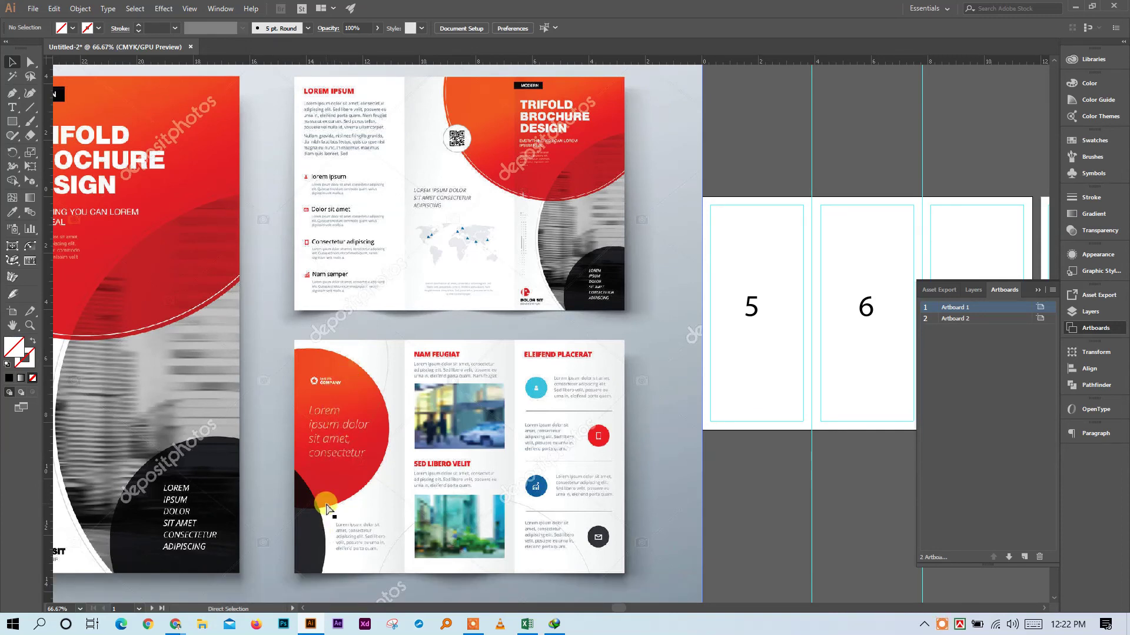
# Collapse the Artboards panel and bring both numbered artboards and the reference image into view together
pyautogui.hotkey('ctrl', '-')
pyautogui.hotkey('ctrl', '-')
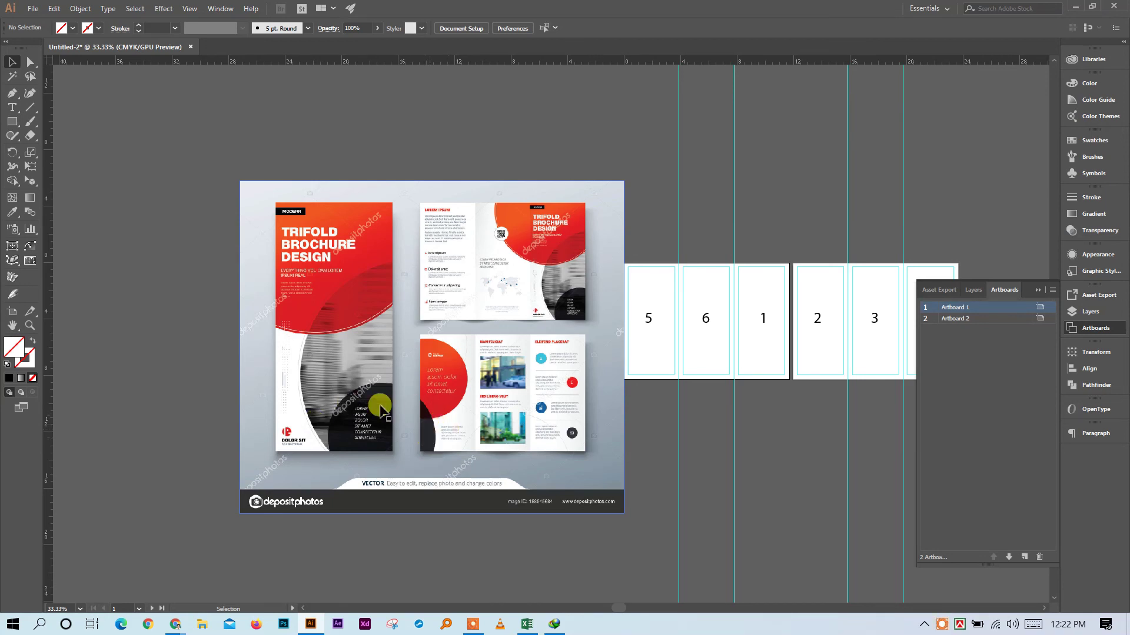
pyautogui.scroll(1, 632, 469)
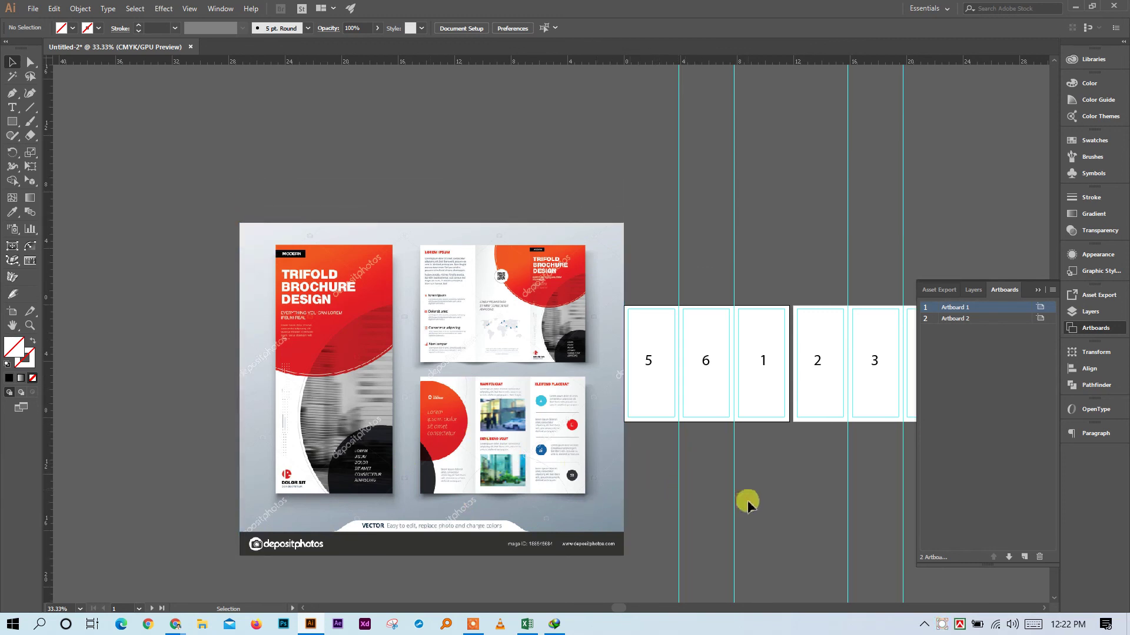
pyautogui.hscroll(3, 775, 477)
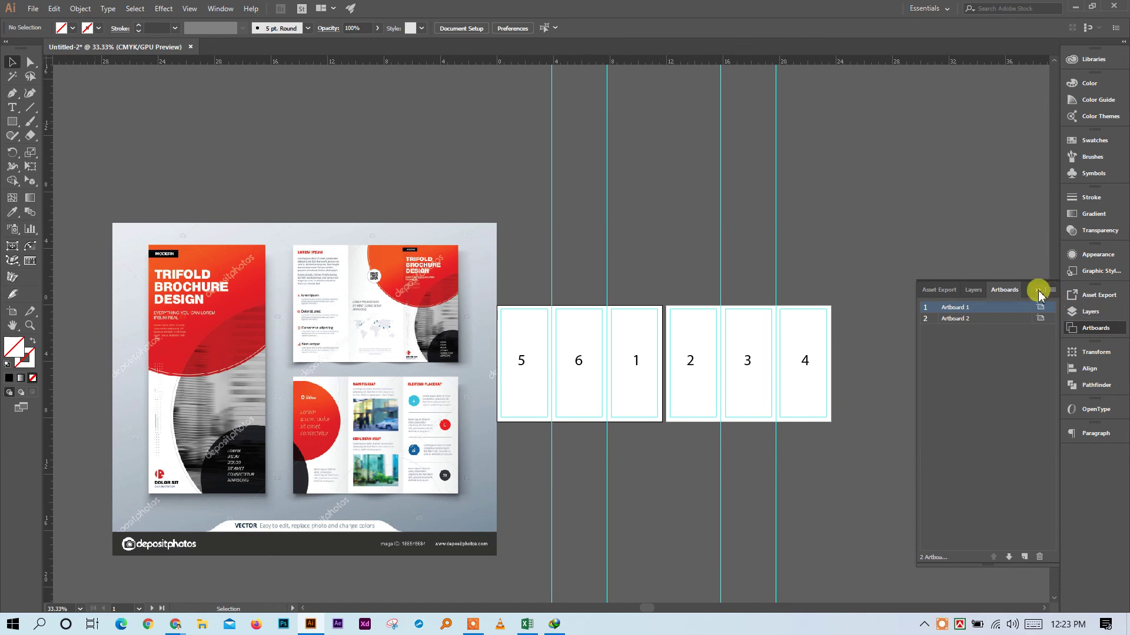
pyautogui.click(974, 418)
pyautogui.scroll(1, 959, 427)
pyautogui.scroll(1, 956, 432)
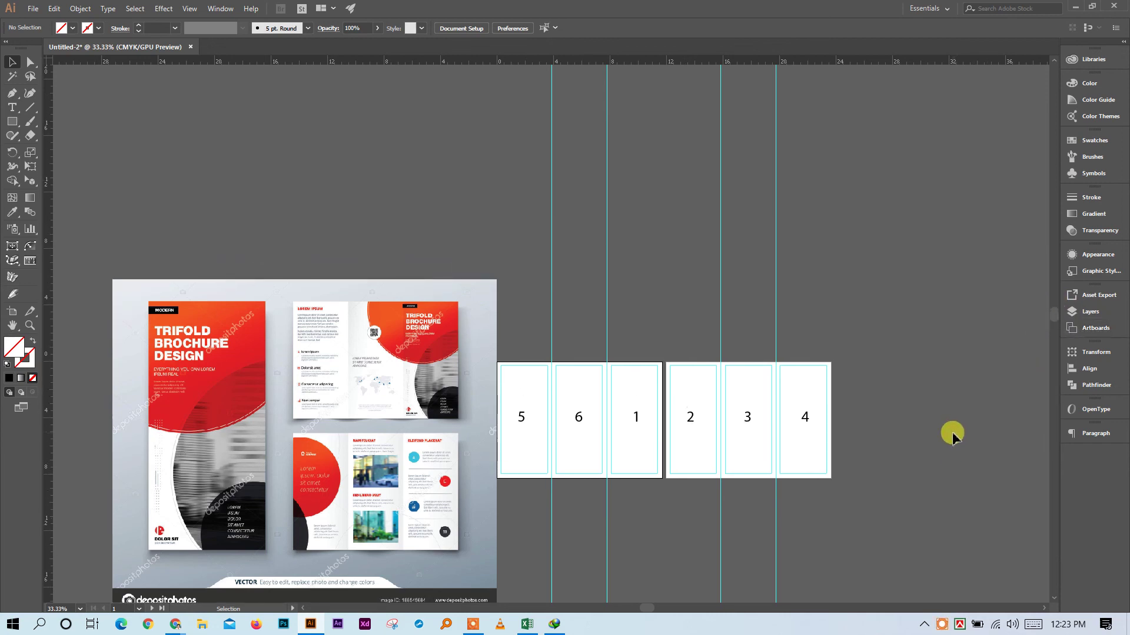
# Examine the inside spread of the reference image up close, including its red circle, photos, headings and icon list
pyautogui.click(453, 439)
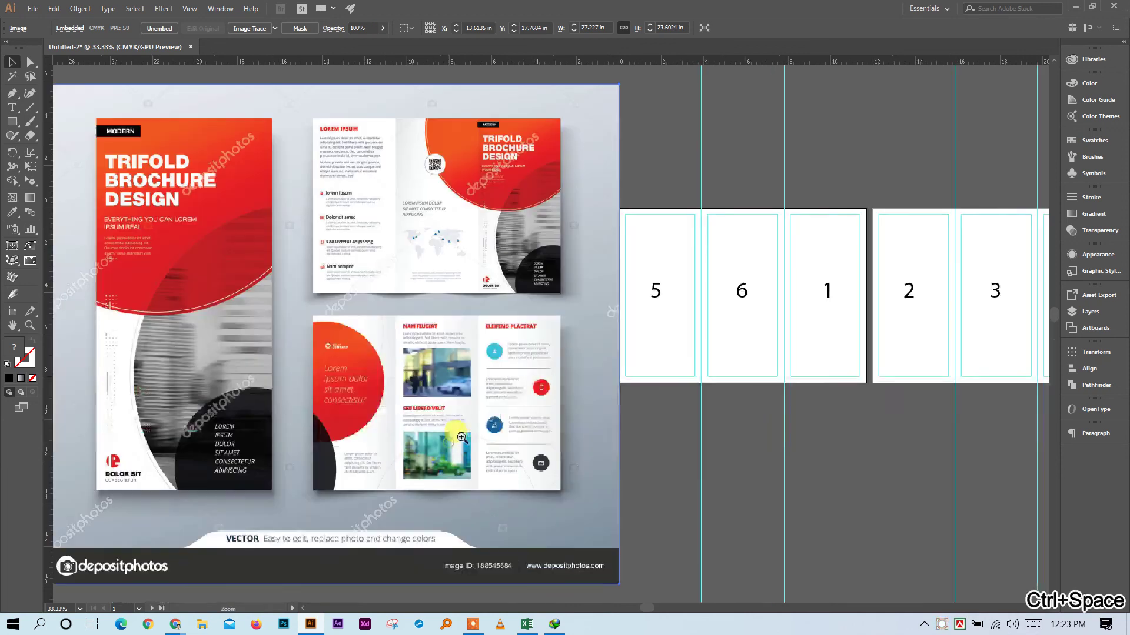
pyautogui.keyDown('ctrl'); pyautogui.click(453, 447); pyautogui.keyUp('ctrl')
pyautogui.keyDown('ctrl'); pyautogui.click(454, 446); pyautogui.keyUp('ctrl')
pyautogui.keyDown('ctrl'); pyautogui.click(559, 419); pyautogui.keyUp('ctrl')
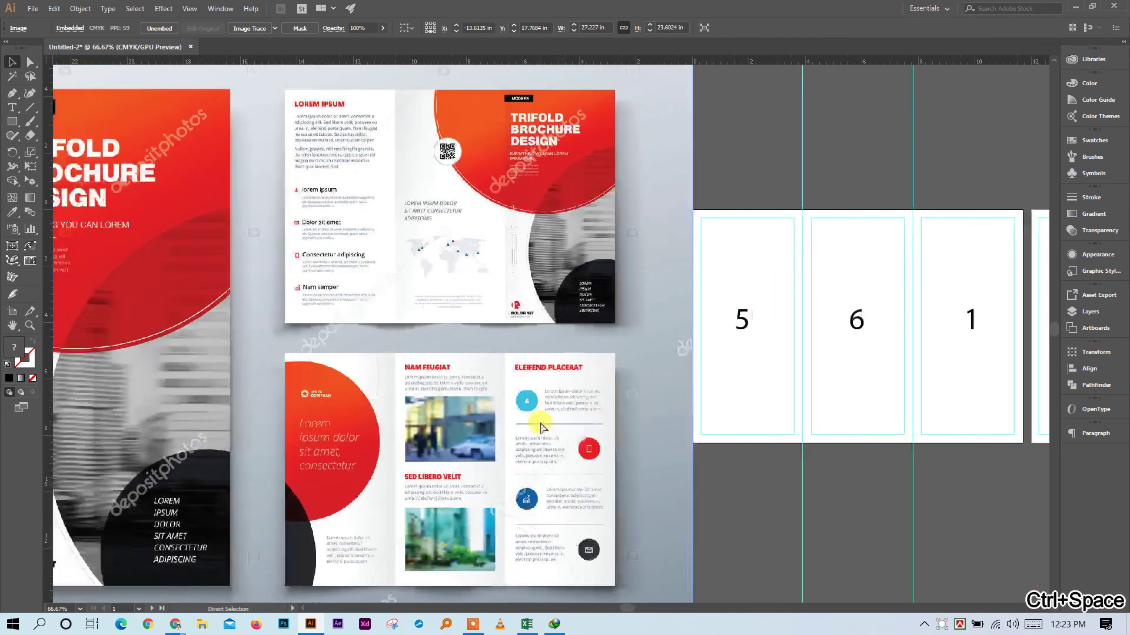
pyautogui.keyDown('ctrl'); pyautogui.click(477, 388); pyautogui.keyUp('ctrl')
pyautogui.keyDown('ctrl'); pyautogui.click(565, 348); pyautogui.keyUp('ctrl')
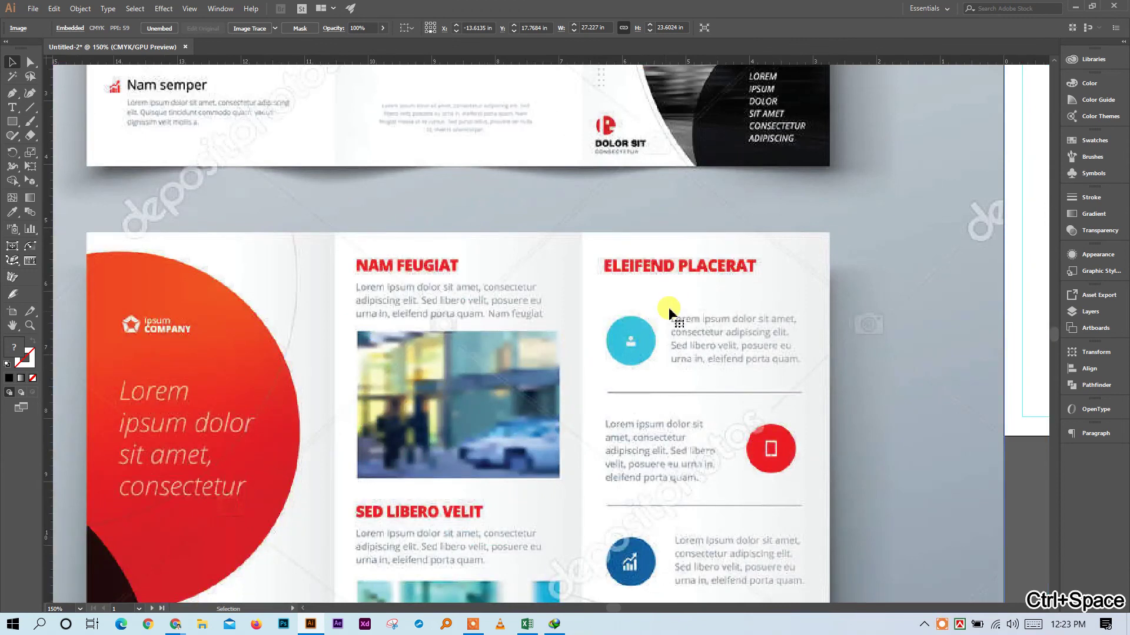
pyautogui.hscroll(-3, 732, 315)
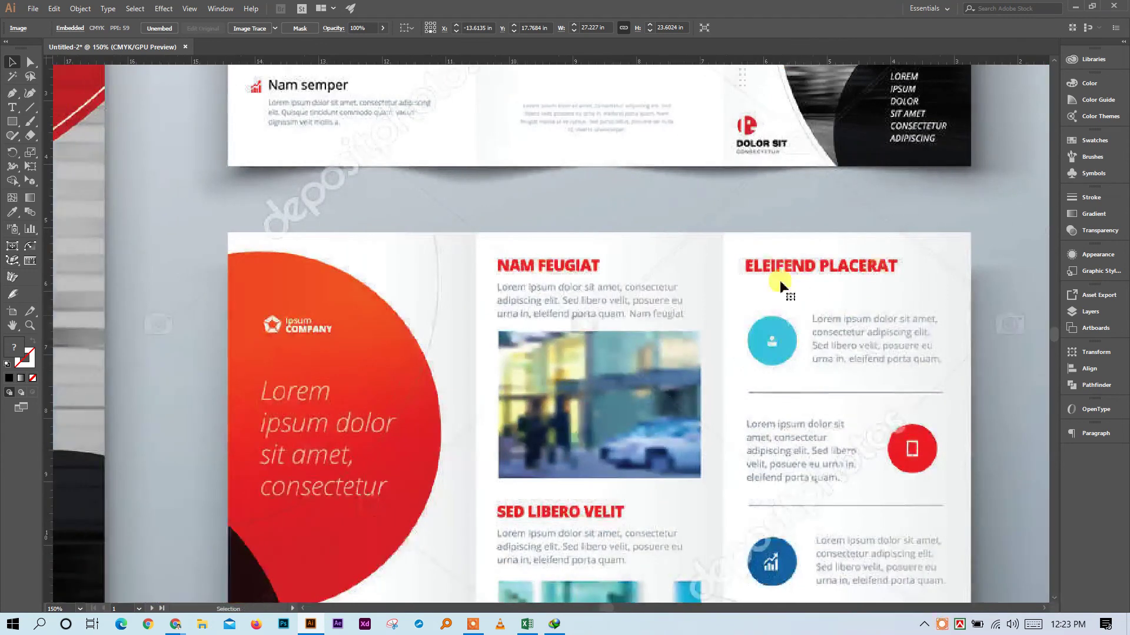
pyautogui.scroll(-3, 608, 403)
pyautogui.hscroll(-2, 608, 404)
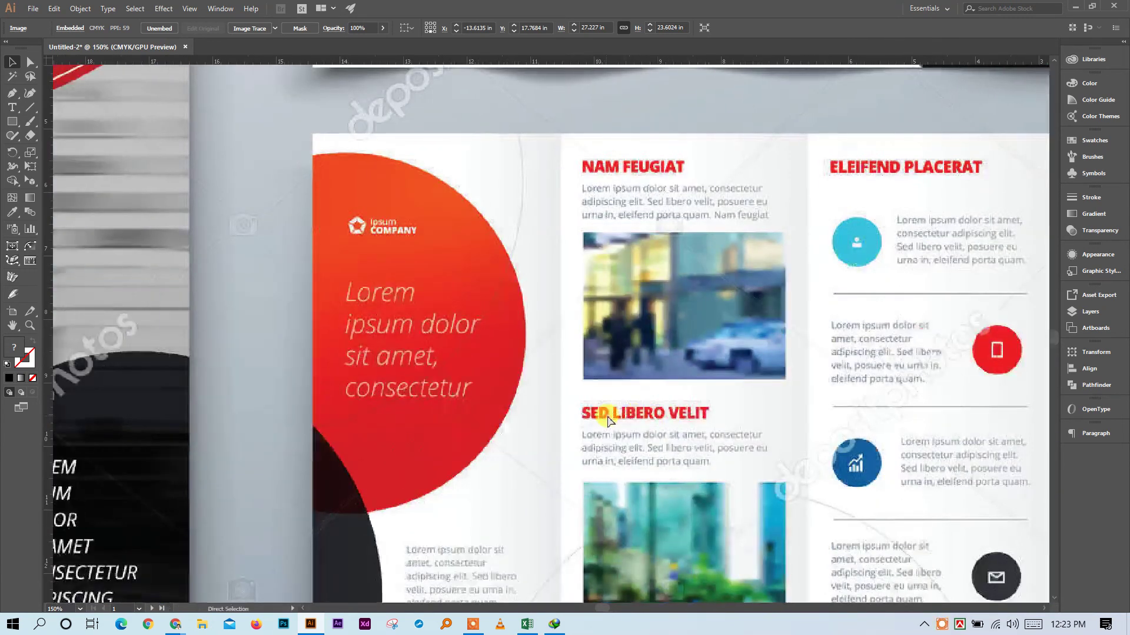
pyautogui.scroll(-2, 613, 404)
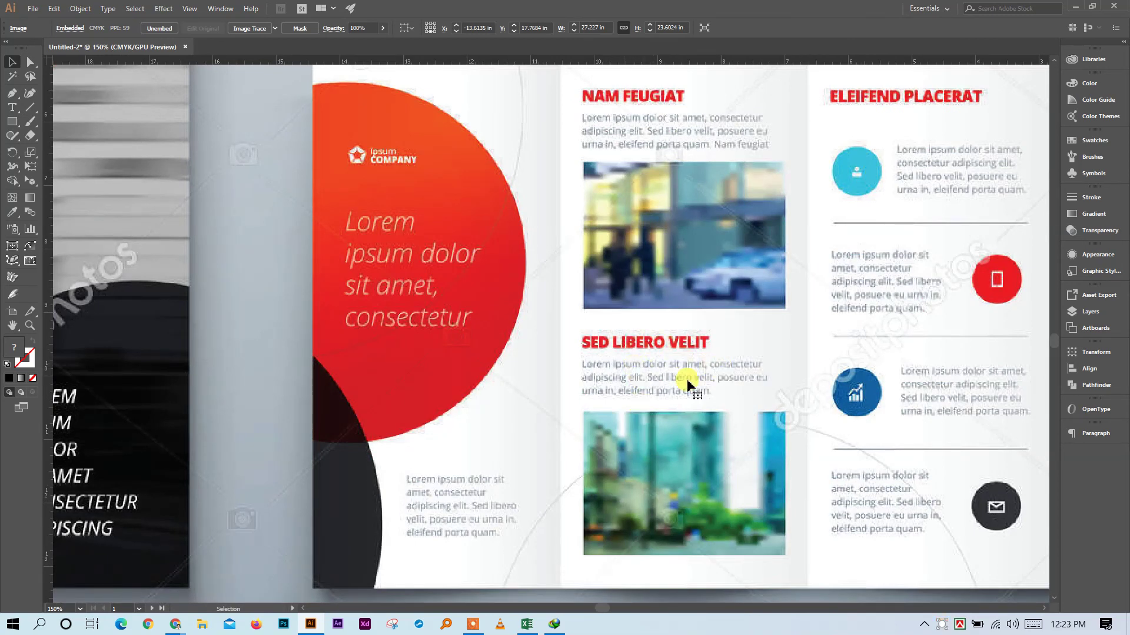
pyautogui.hscroll(2, 687, 379)
pyautogui.scroll(2, 698, 390)
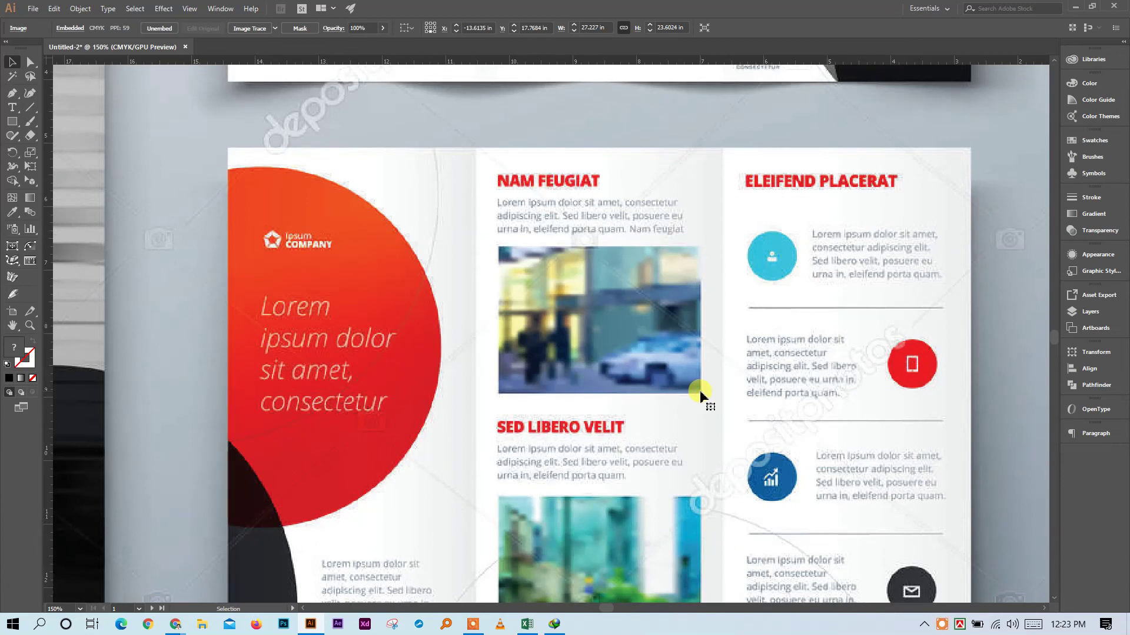
pyautogui.hscroll(3, 700, 390)
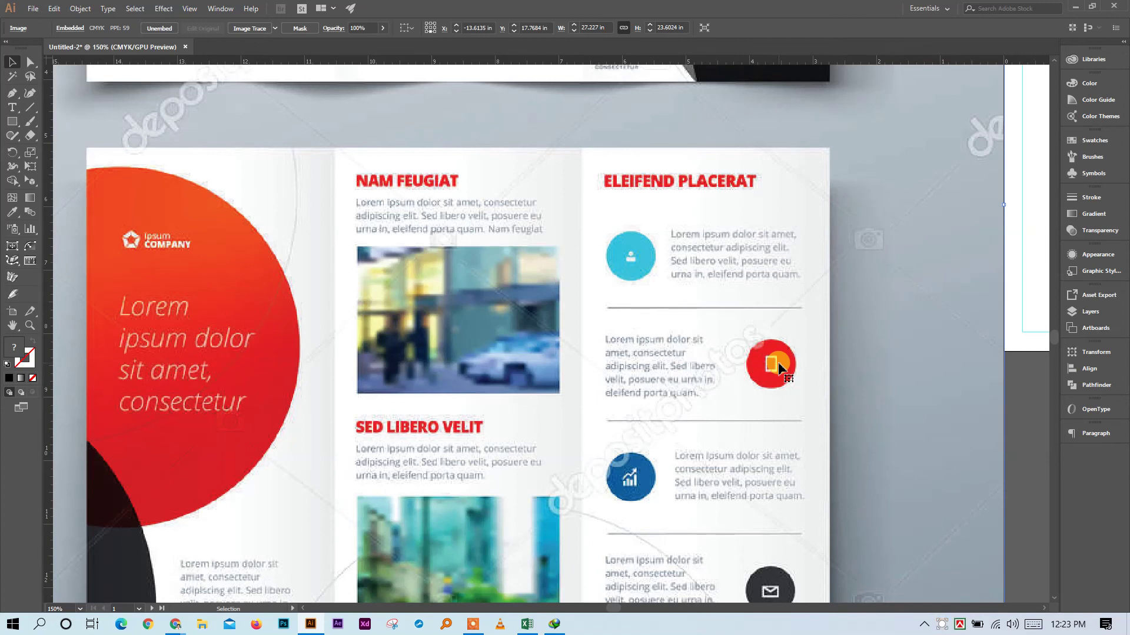
pyautogui.scroll(3, 780, 368)
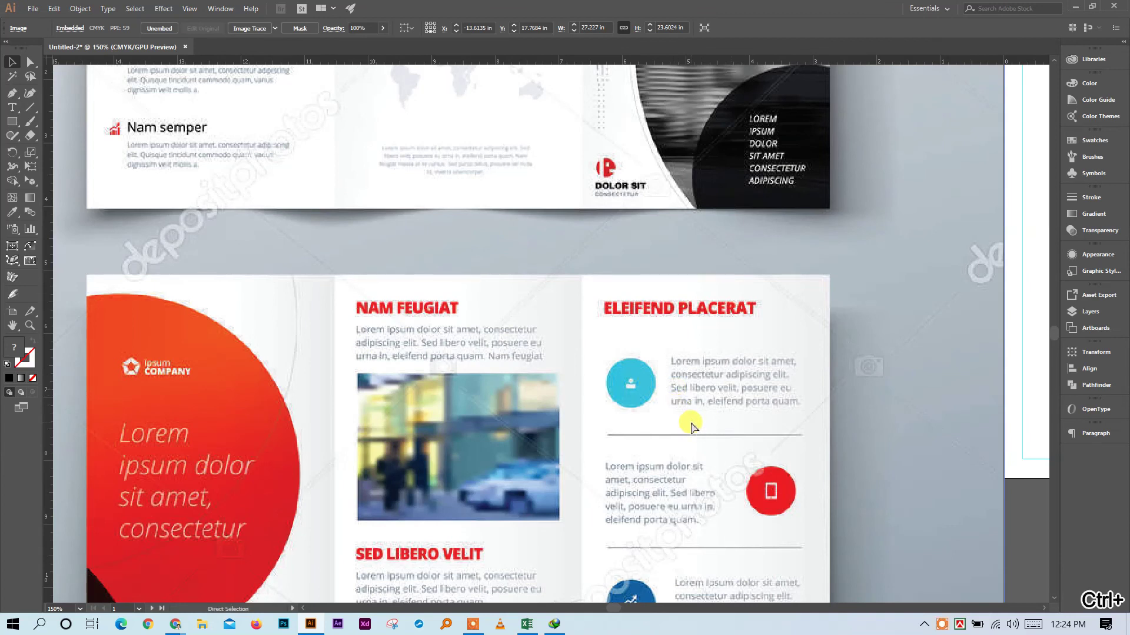
# Deselect the reference image and compare its two spreads with the six numbered panels on the artboards
pyautogui.hotkey('ctrl', '-')
pyautogui.hotkey('ctrl', '-')
pyautogui.hotkey('ctrl', '-')
pyautogui.hscroll(4, 693, 428)
pyautogui.click(865, 501)
pyautogui.hscroll(6, 865, 501)
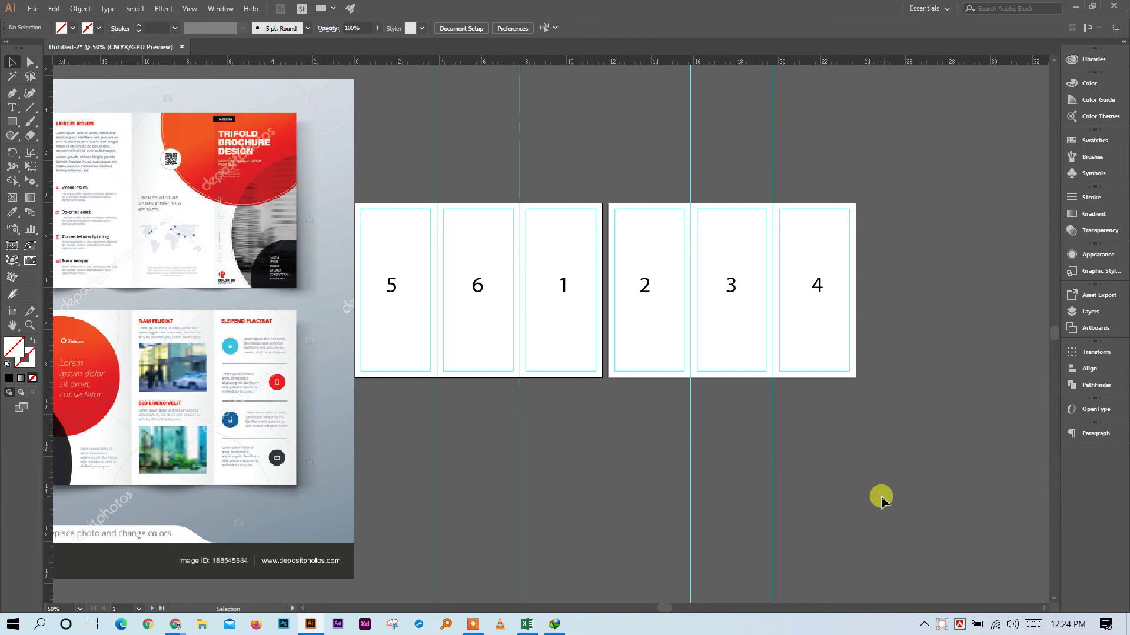
pyautogui.moveTo(1068, 629)
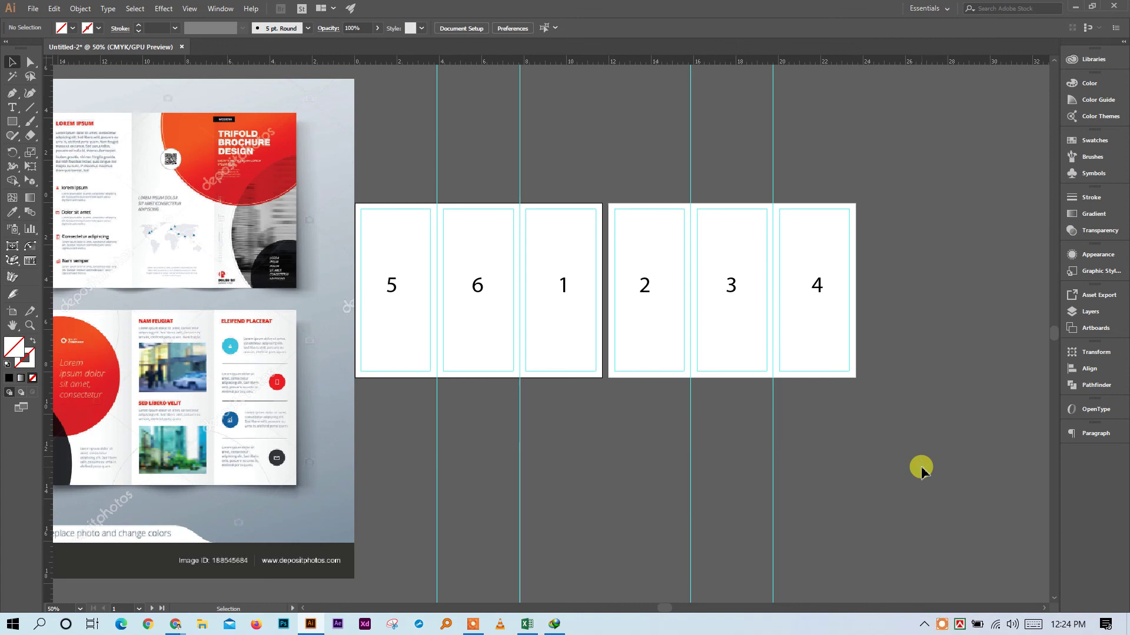
pyautogui.hscroll(-2, 200, 229)
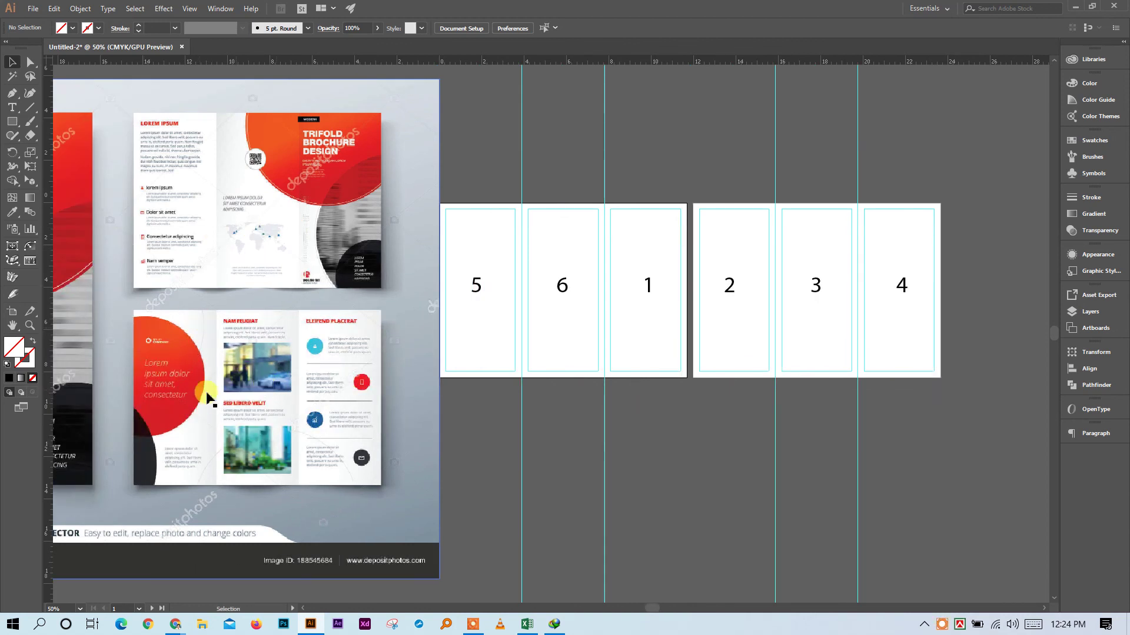
pyautogui.hscroll(1, 296, 399)
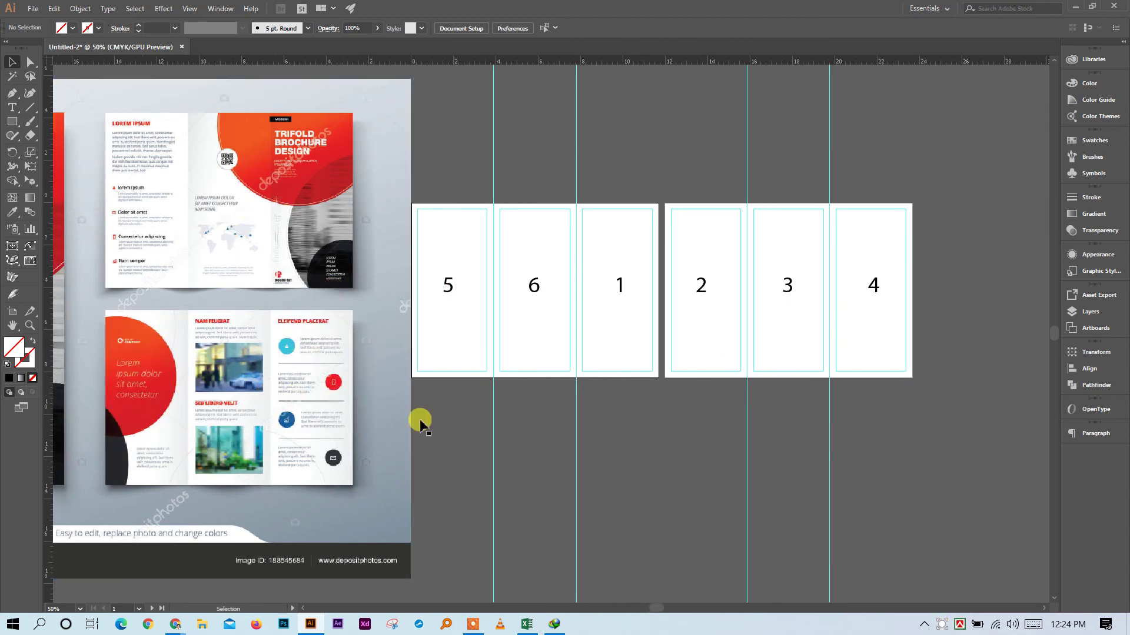
pyautogui.hscroll(1, 437, 452)
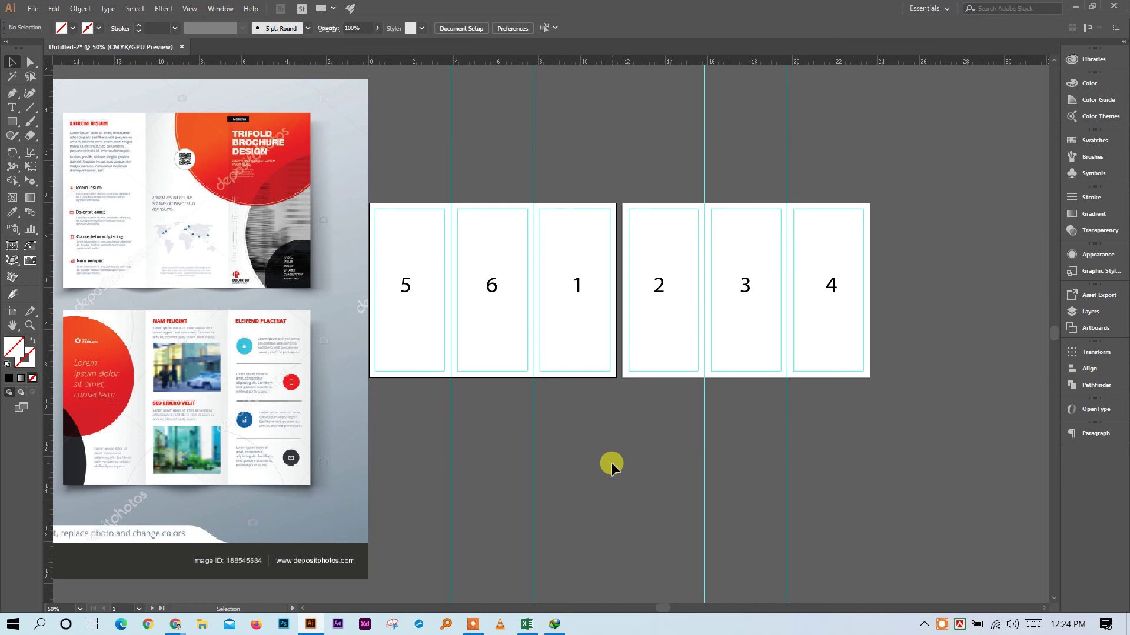
# Minimize Illustrator, switch to the Chrome window showing Pinterest, and close the Pinterest tab while keeping the Edumart image tab open
pyautogui.click(314, 625)
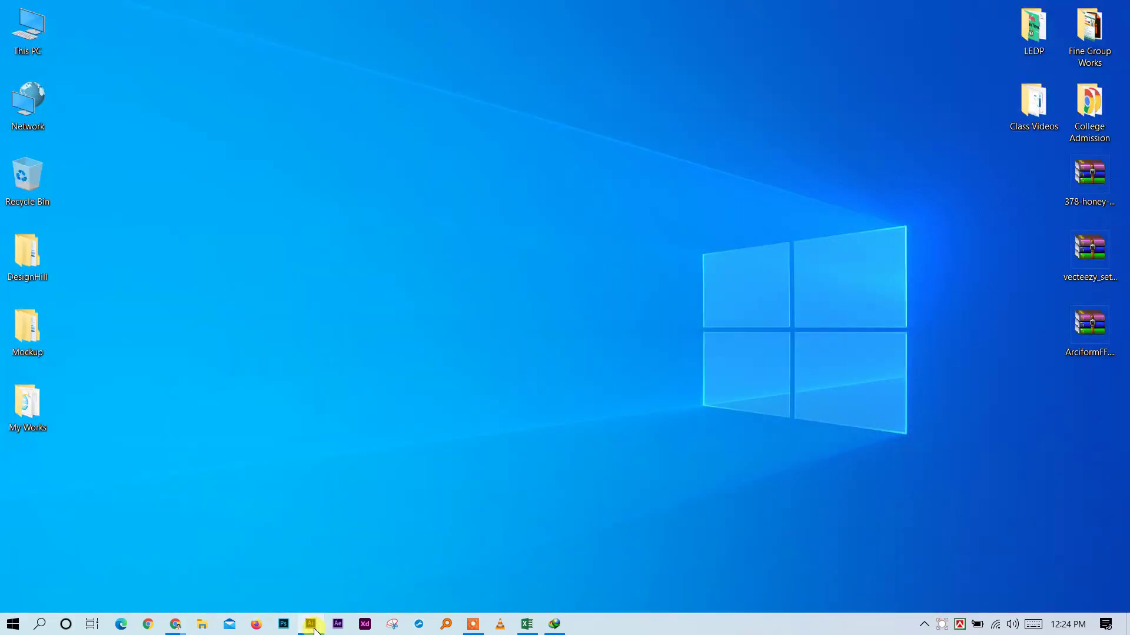
pyautogui.click(177, 626)
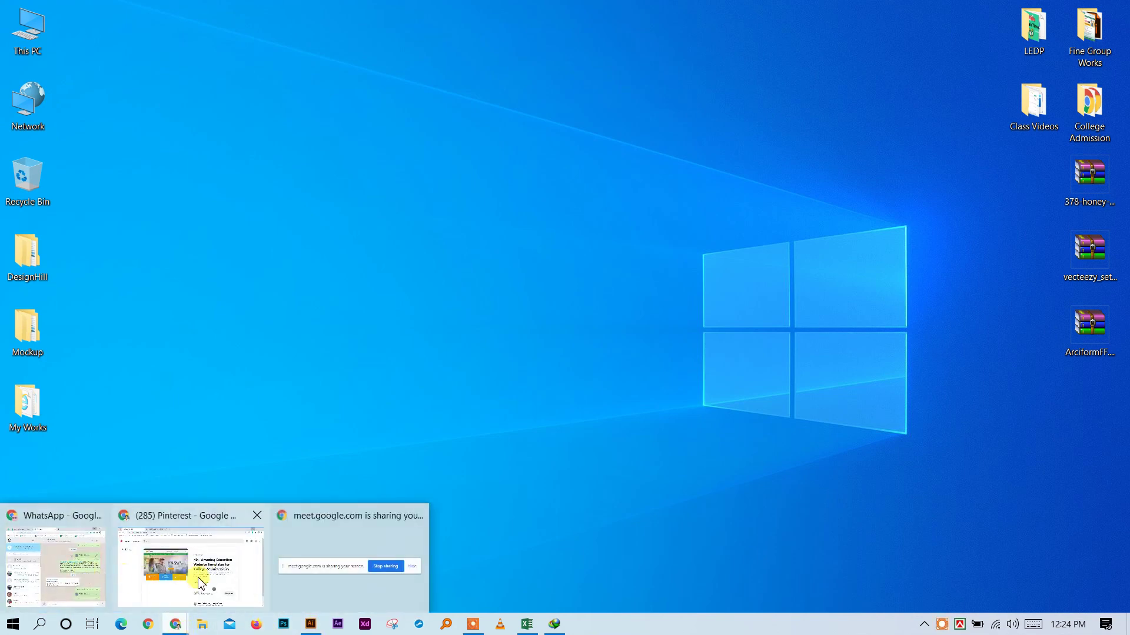
pyautogui.click(202, 584)
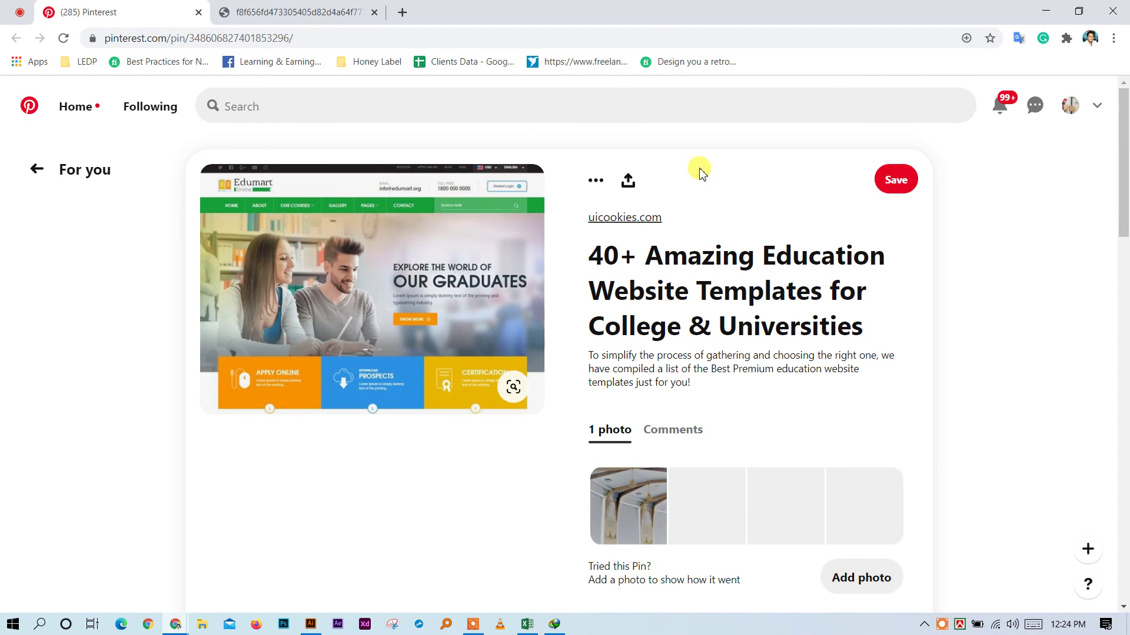
pyautogui.click(300, 12)
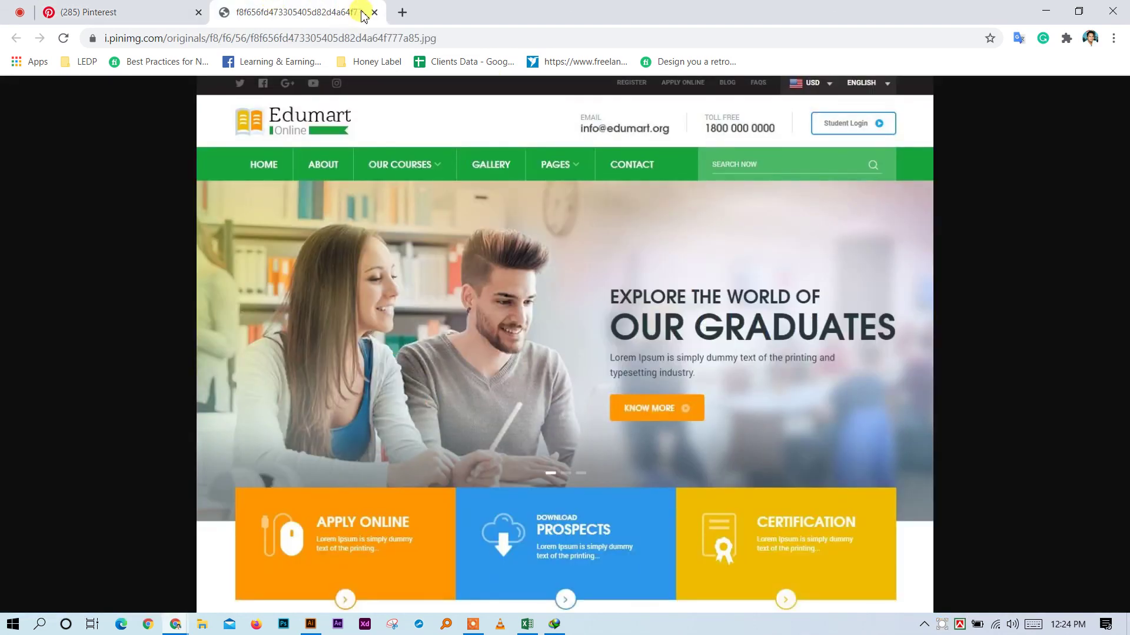
pyautogui.click(169, 7)
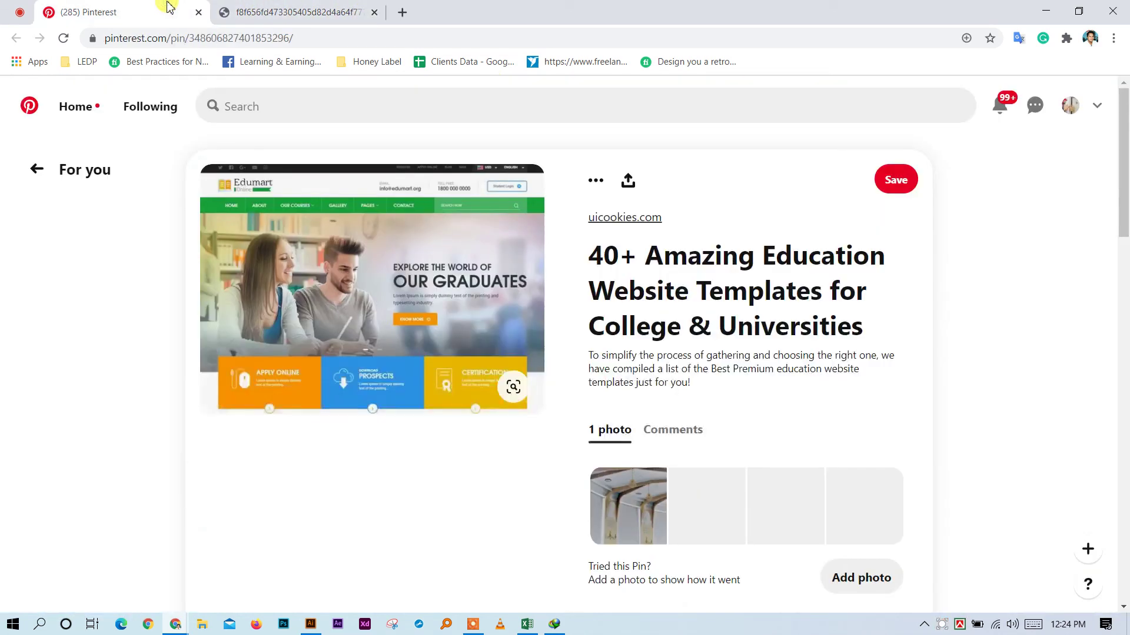
pyautogui.click(200, 12)
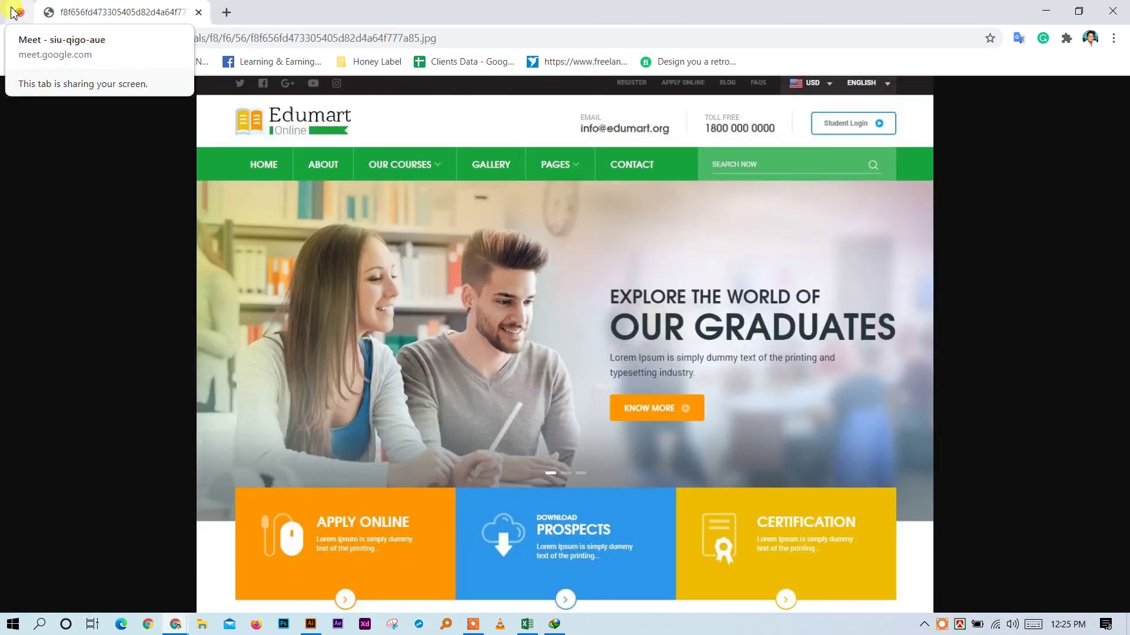
# Save the full-size Edumart website image to the Desktop as a JPEG under its suggested file name
pyautogui.click(663, 335)
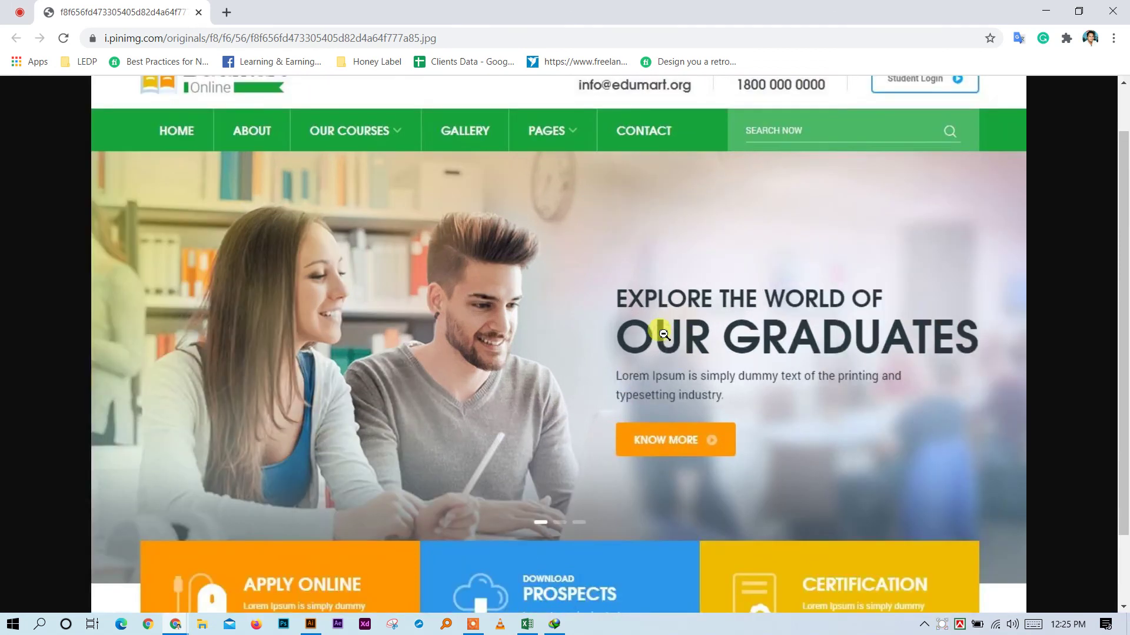
pyautogui.rightClick(663, 334)
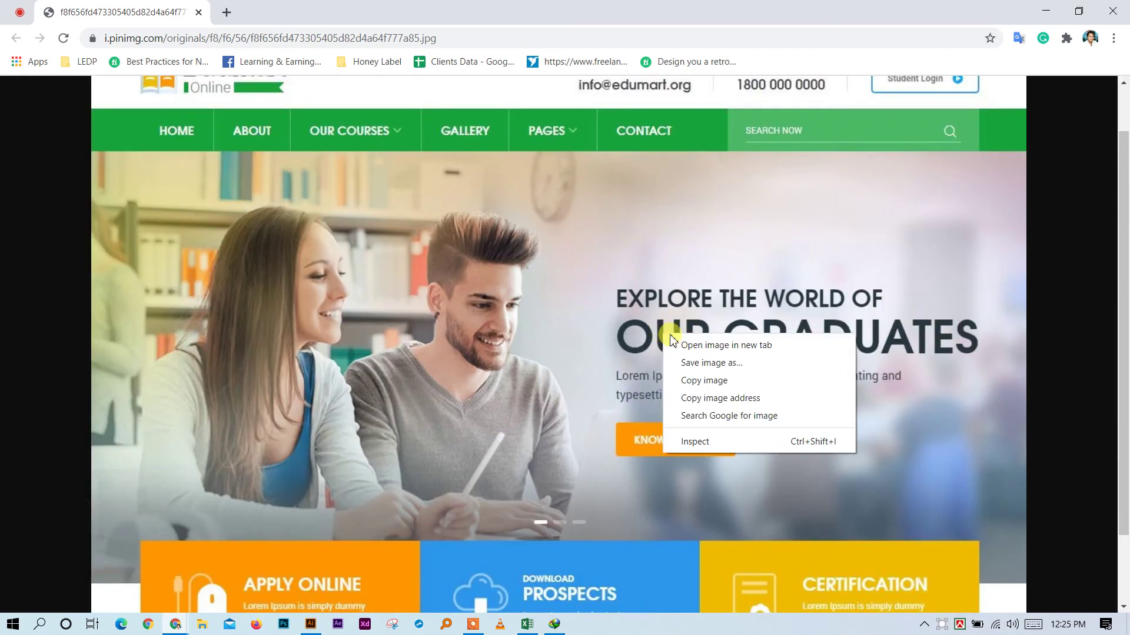
pyautogui.click(736, 362)
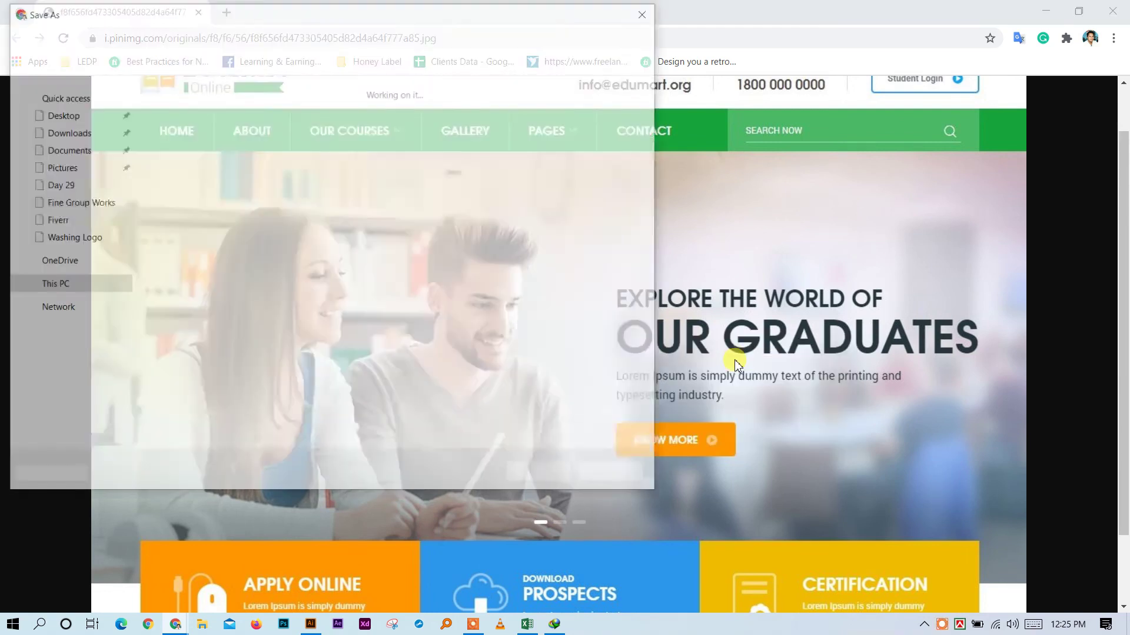
pyautogui.scroll(1, 83, 96)
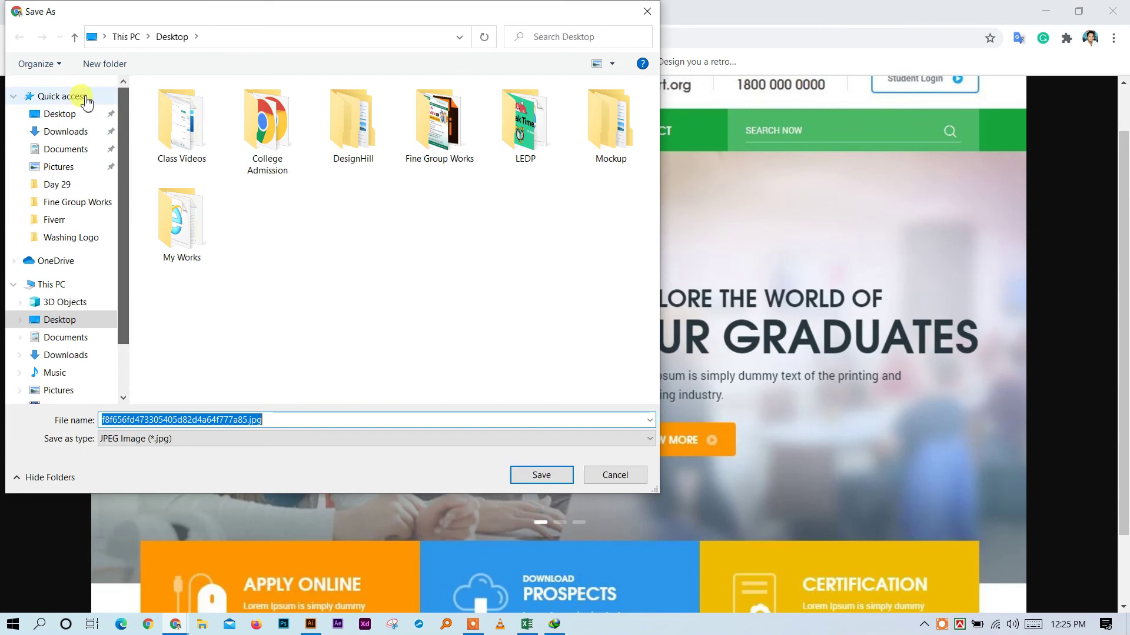
pyautogui.click(89, 114)
pyautogui.click(552, 470)
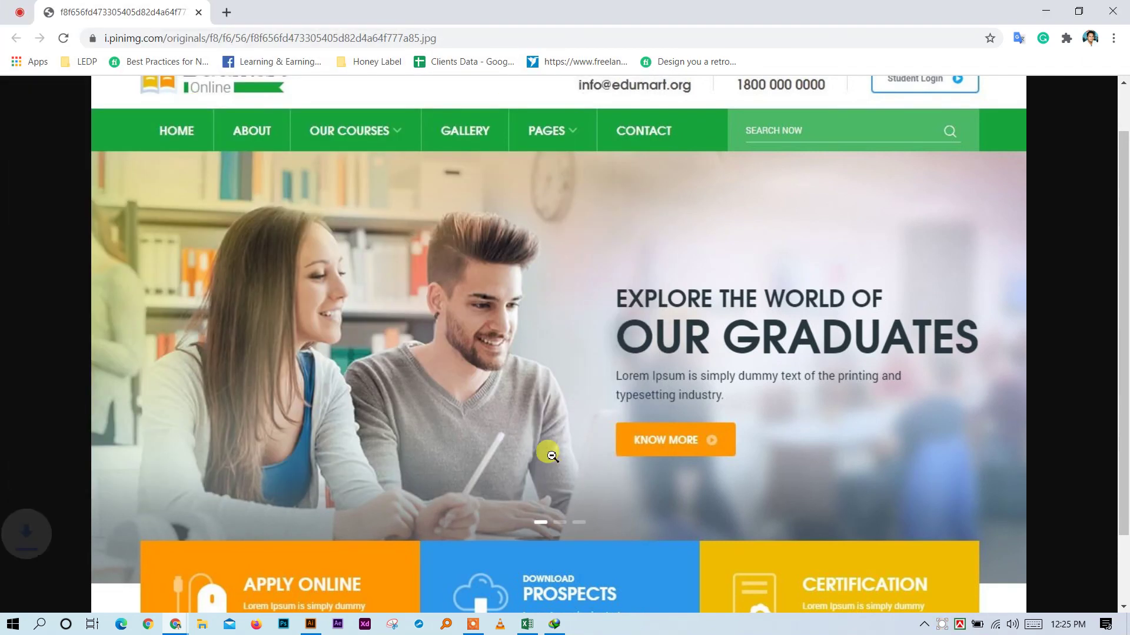
# Close the Edumart image tab and stop presenting the screen in the Google Meet call
pyautogui.click(464, 40)
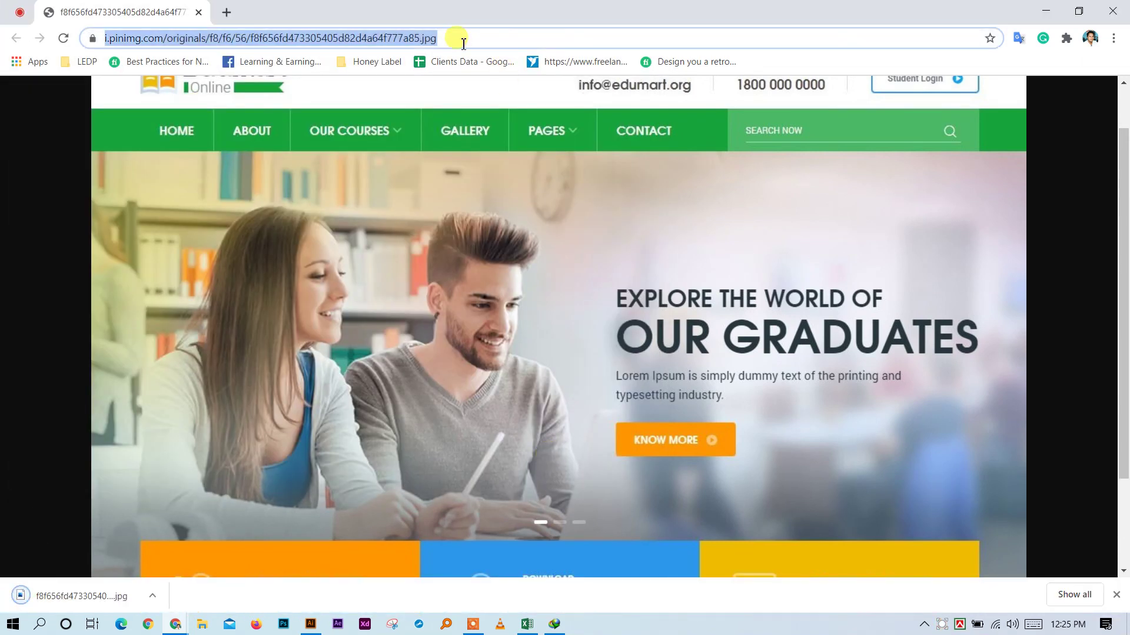
pyautogui.click(506, 382)
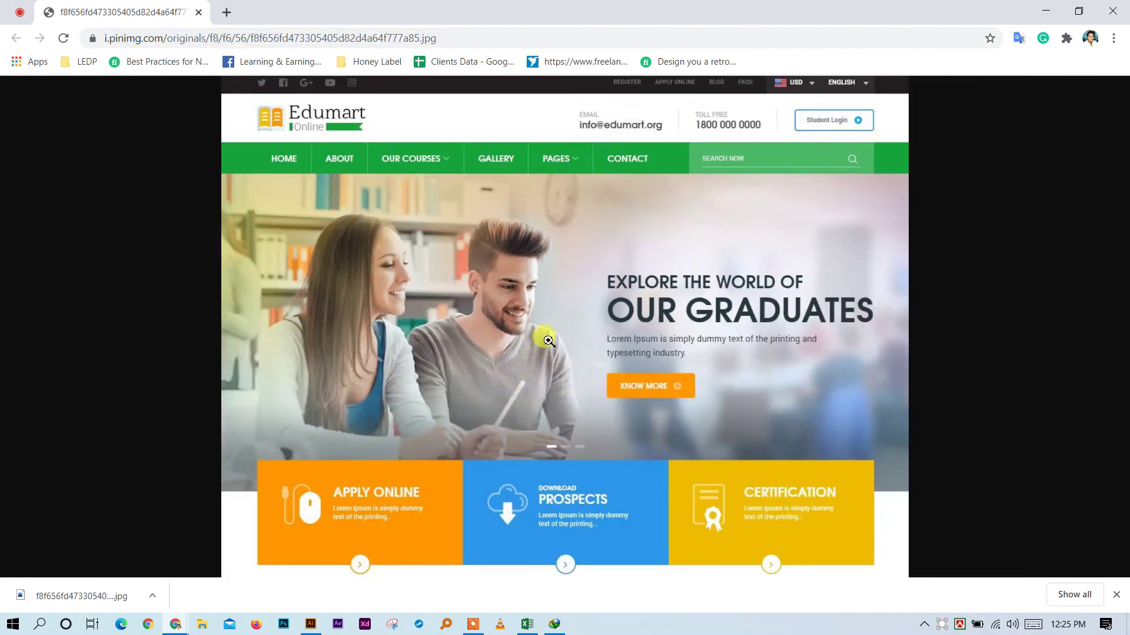
pyautogui.click(199, 13)
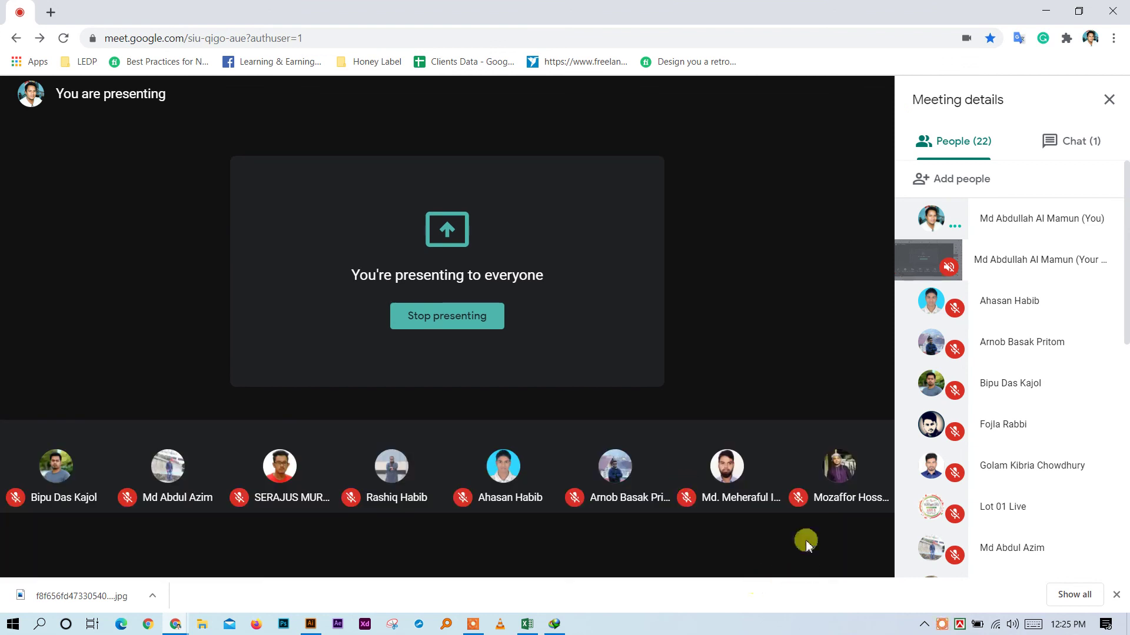
pyautogui.click(804, 564)
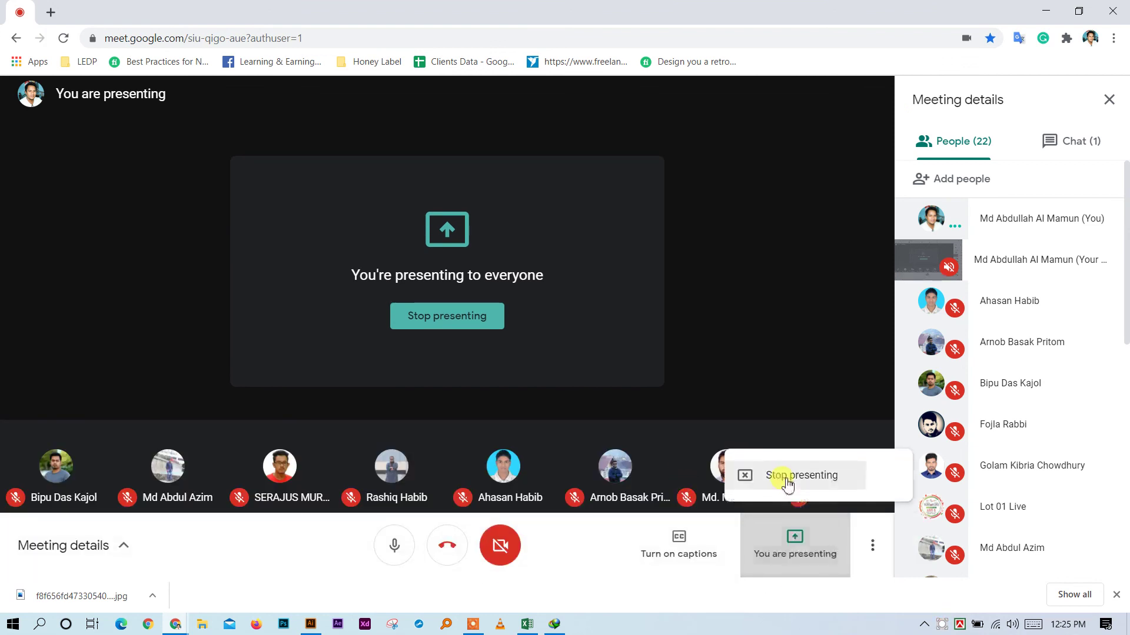
pyautogui.click(786, 479)
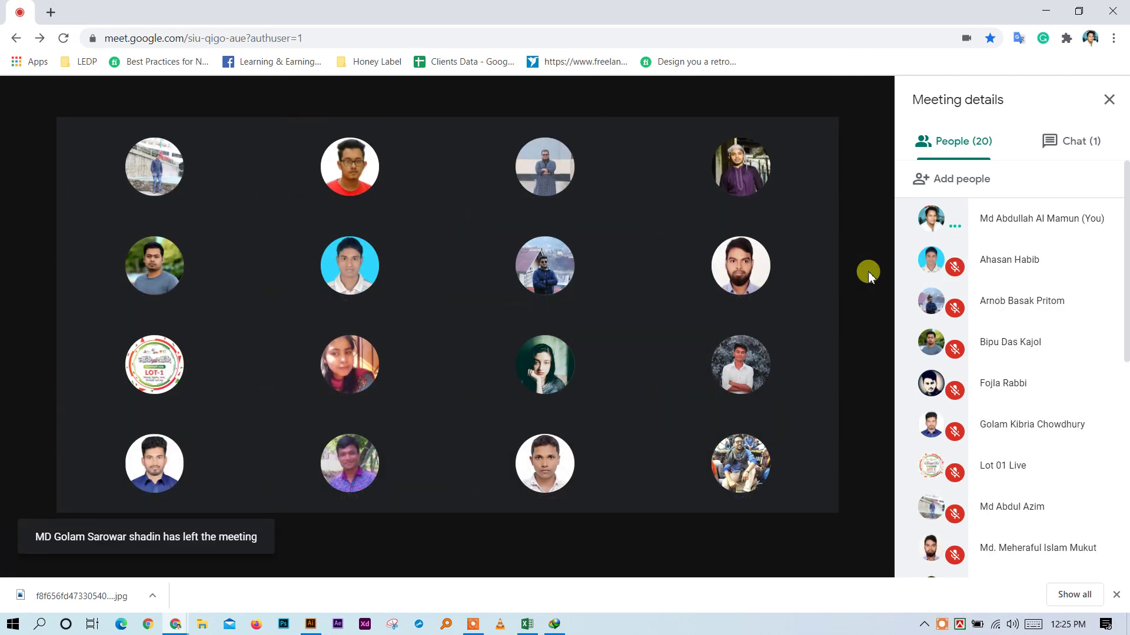
# Open Snipping Tool and capture the whole Google Meet page area with the participant grid and meeting details
pyautogui.moveTo(518, 242)
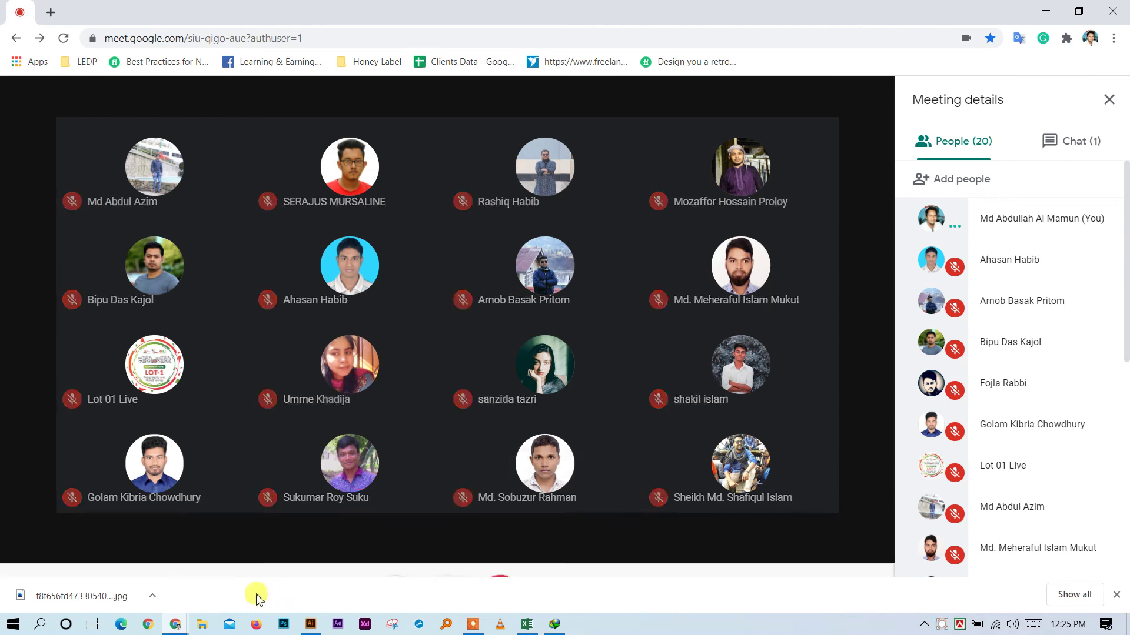
pyautogui.click(393, 628)
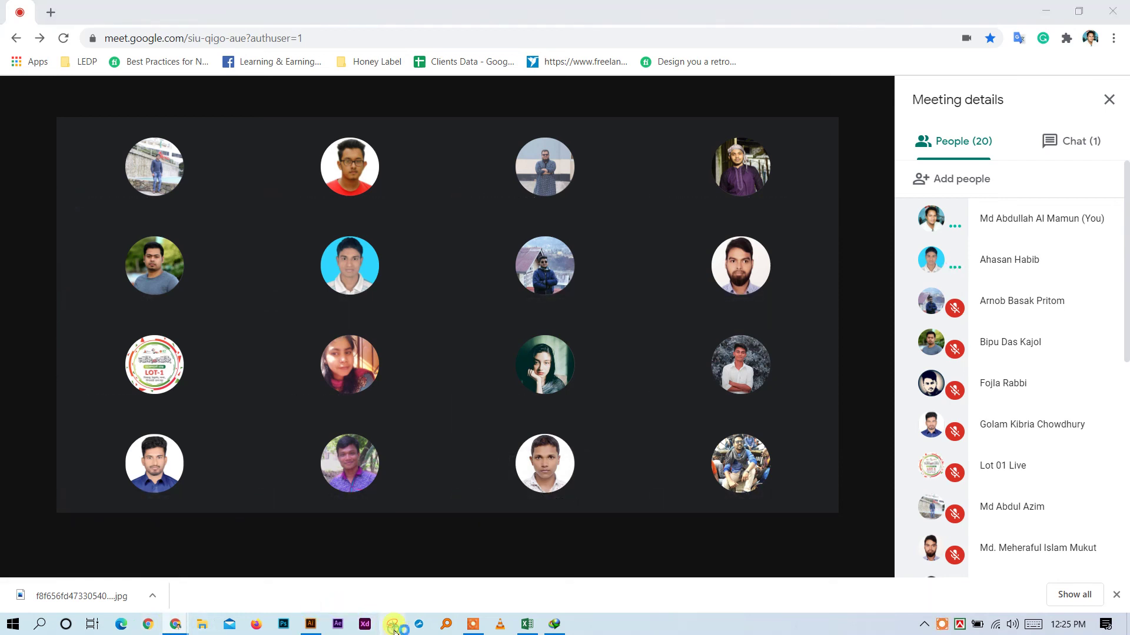
pyautogui.click(558, 217)
pyautogui.moveTo(1, 78); pyautogui.dragTo(1128, 633)
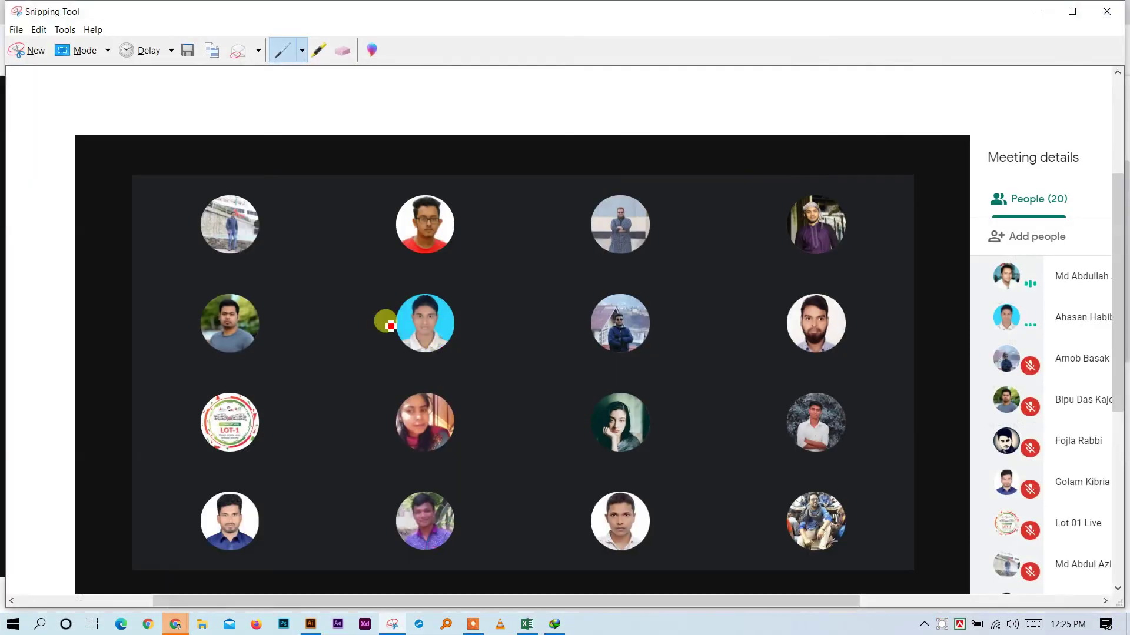
# Save the snip as a PNG named 4 in the Day 29 folder and close Snipping Tool
pyautogui.hotkey('ctrl', 's')
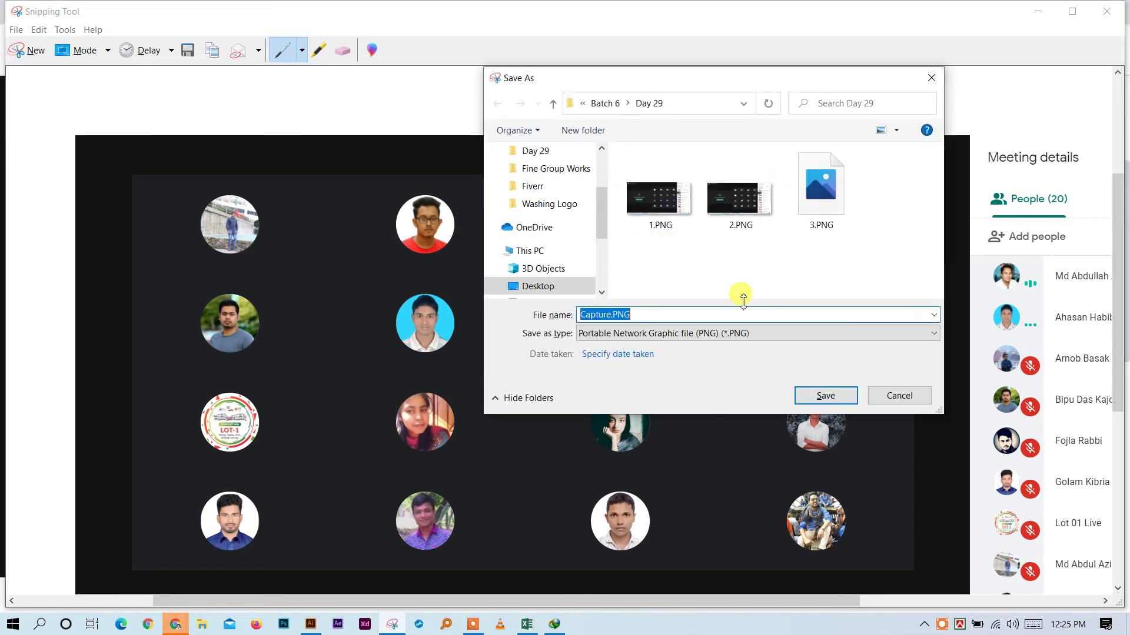
pyautogui.write('4')
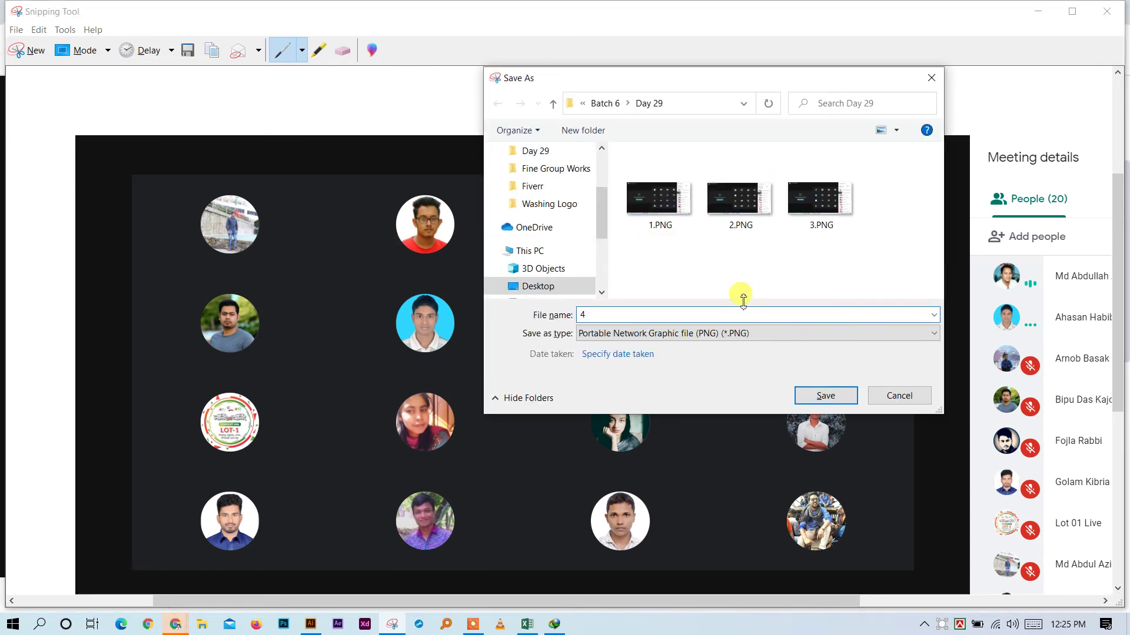
pyautogui.click(832, 396)
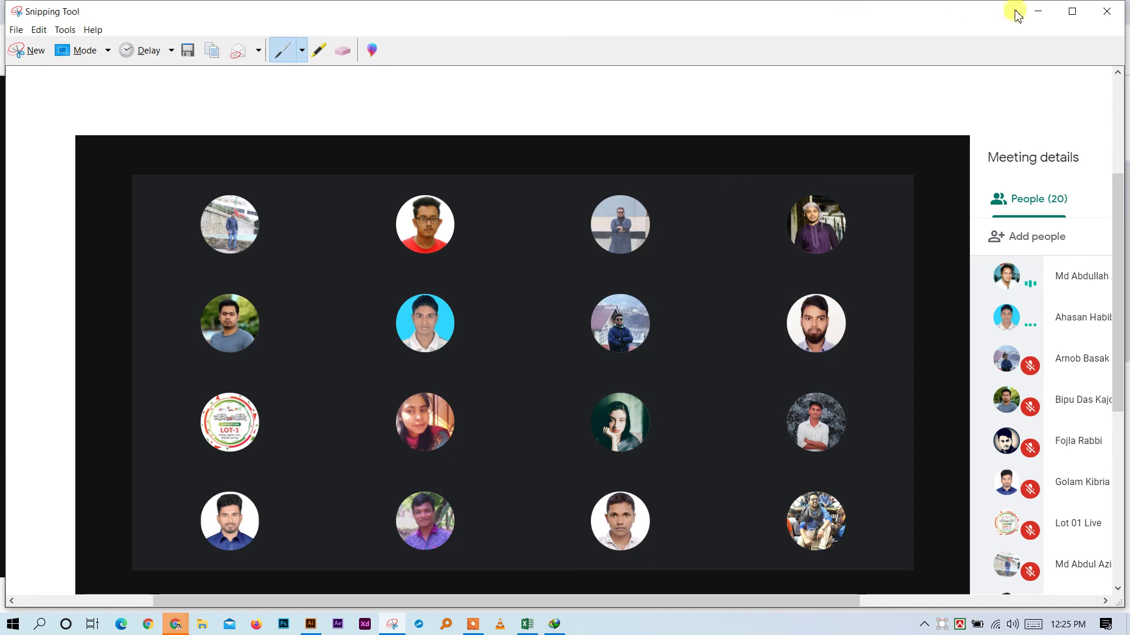
pyautogui.click(1107, 10)
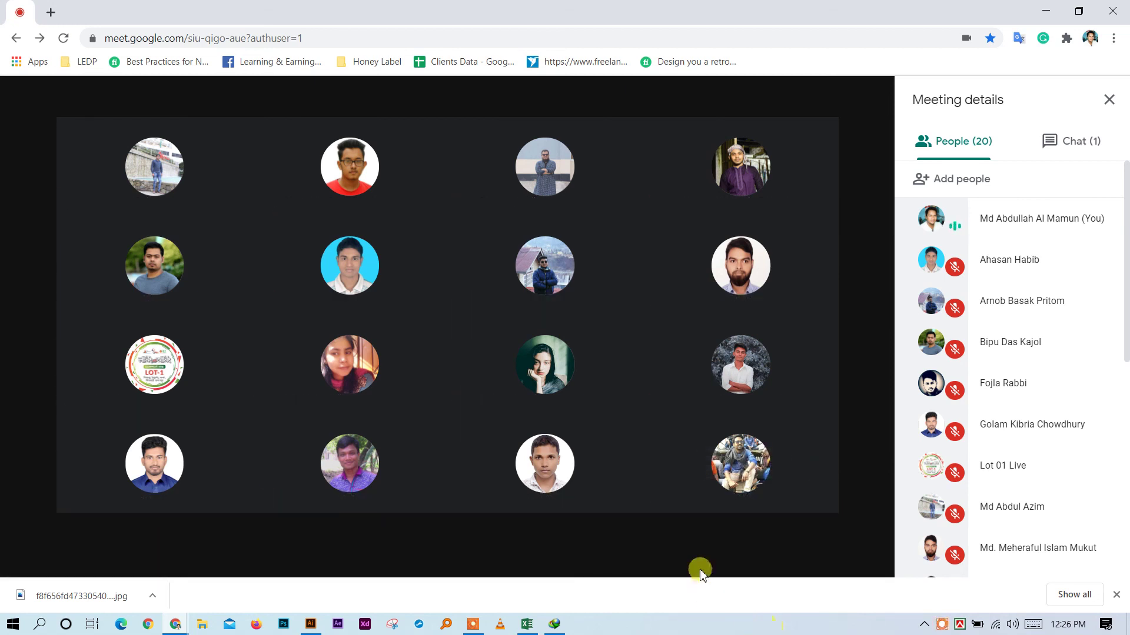
# Switch to Illustrator, view the numbered brochure panels, fit the artboard with panels 5, 6 and 1 in view, and return to Google Meet
pyautogui.moveTo(754, 543)
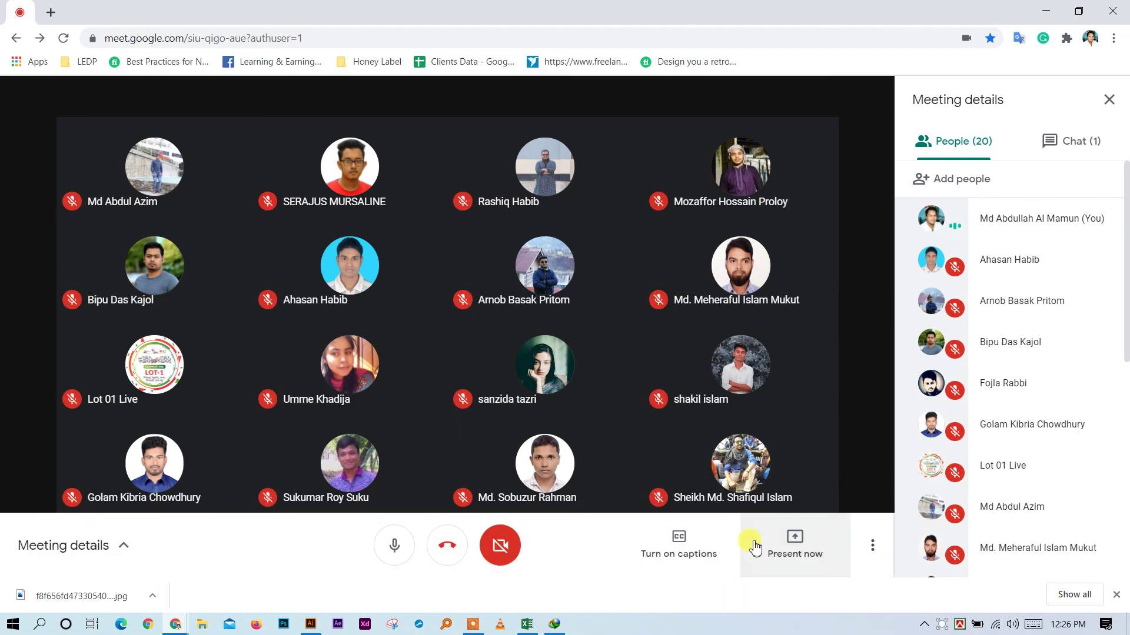
pyautogui.click(788, 558)
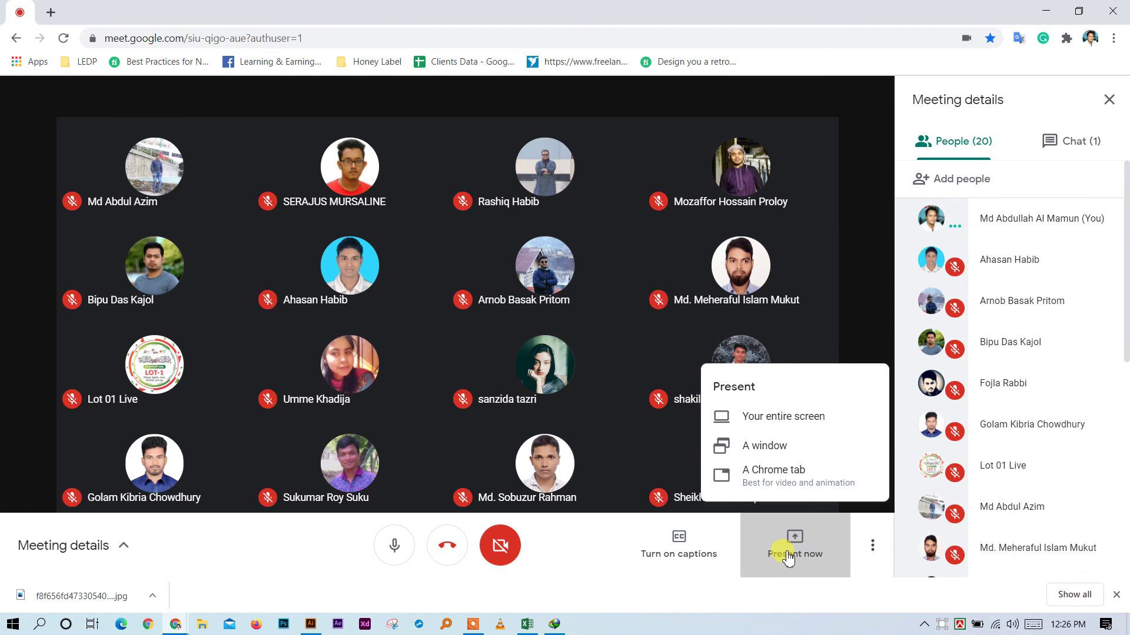
pyautogui.click(418, 625)
pyautogui.click(310, 618)
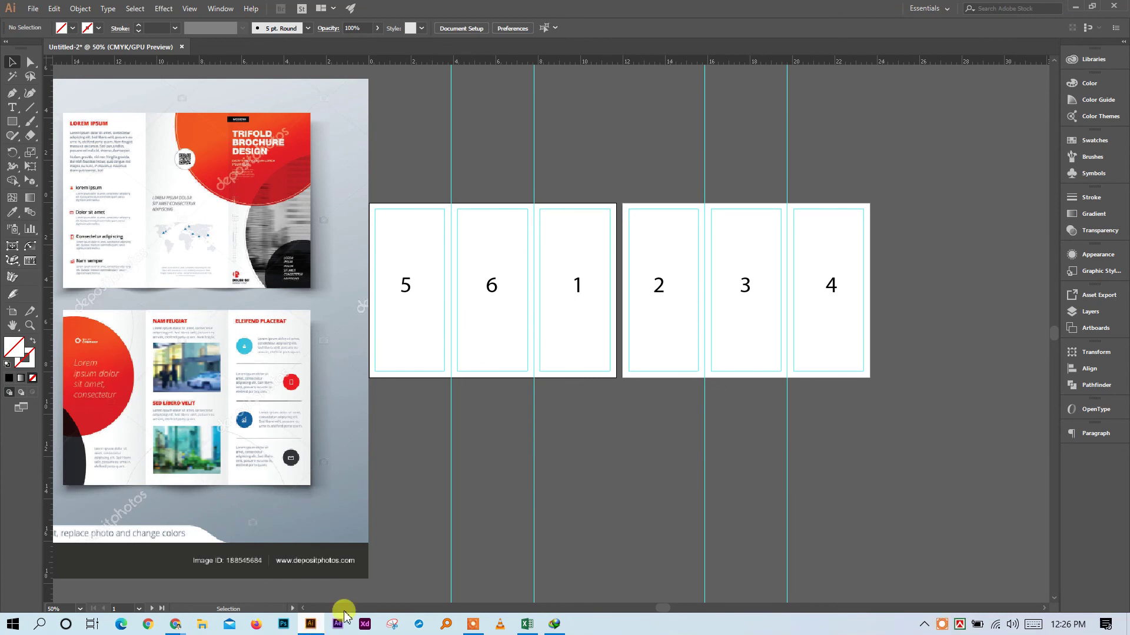
pyautogui.hscroll(-3, 709, 400)
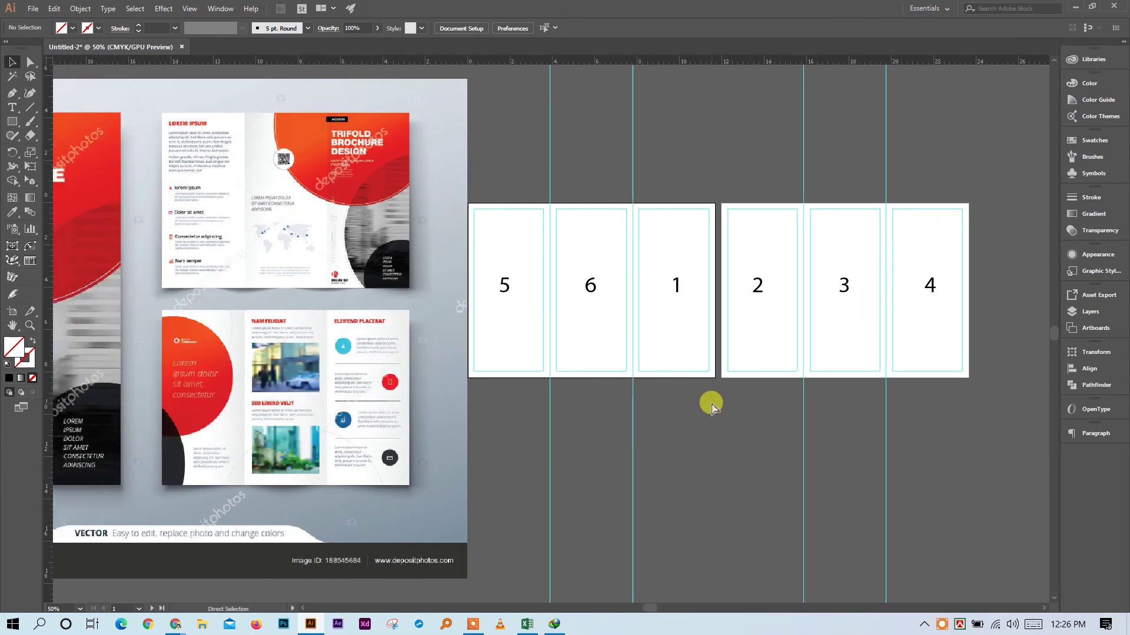
pyautogui.hotkey('ctrl', 'space')
pyautogui.click(606, 327)
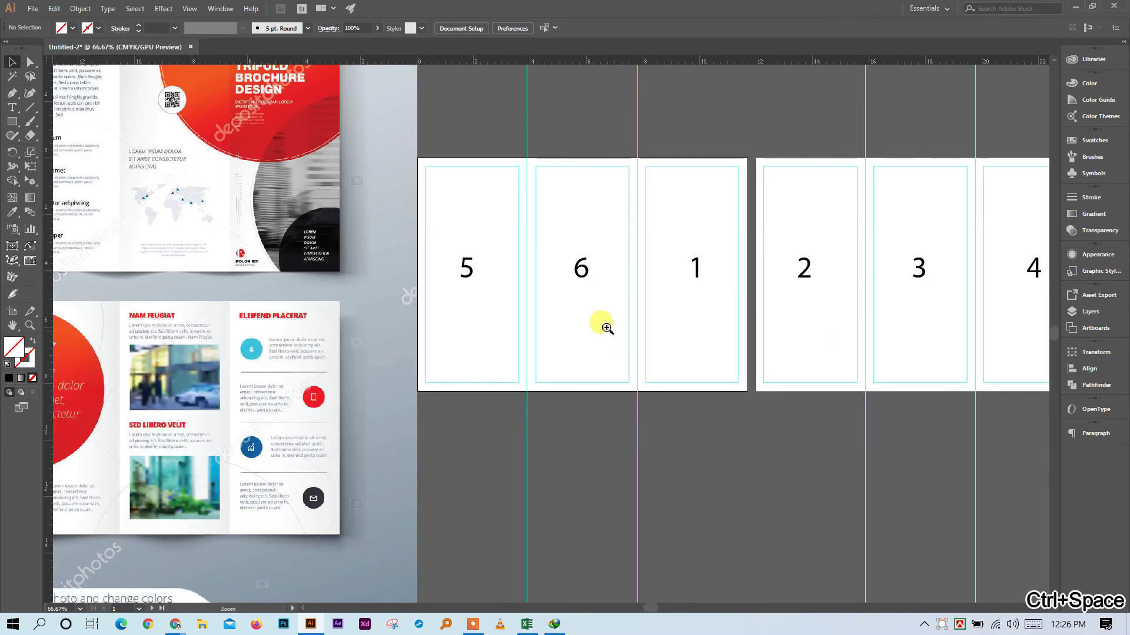
pyautogui.click(606, 328)
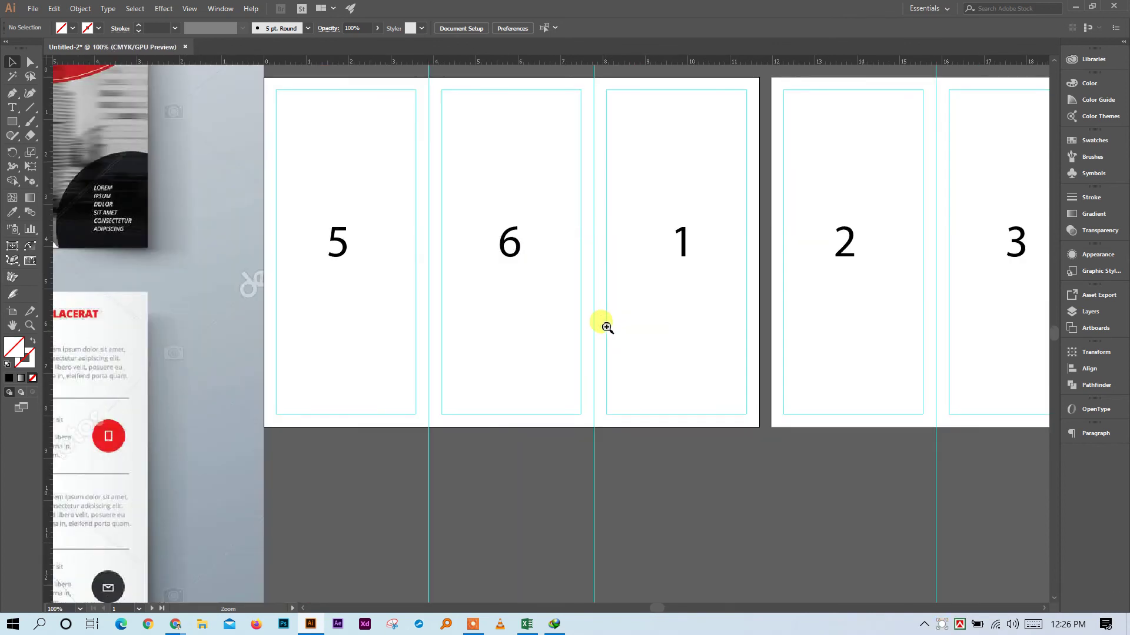
pyautogui.hotkey('ctrl', '0')
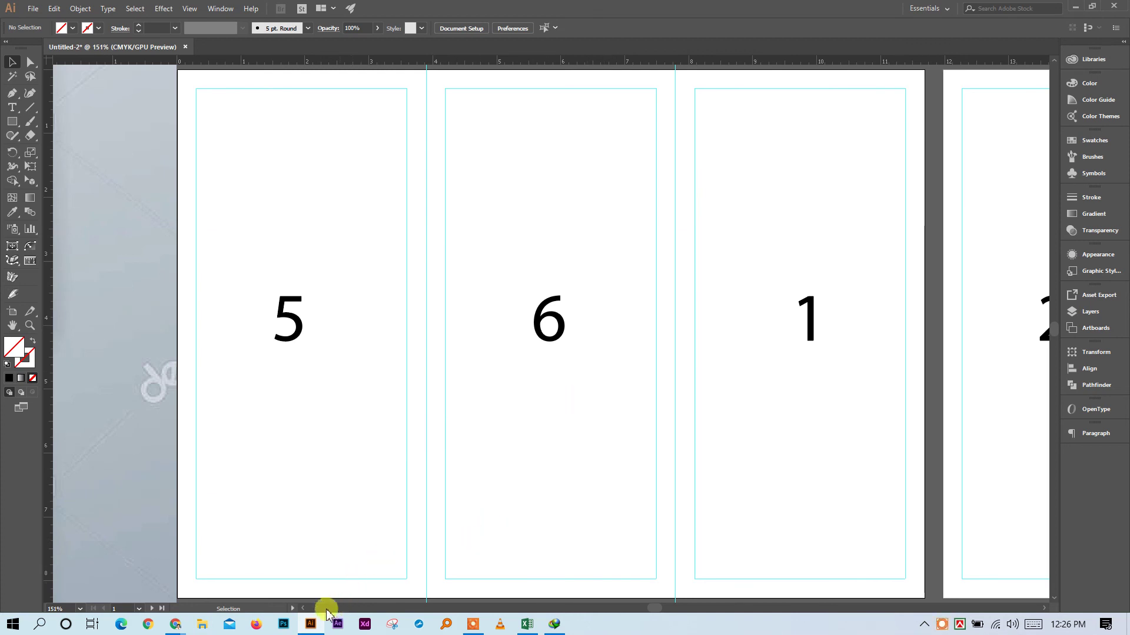
pyautogui.click(315, 627)
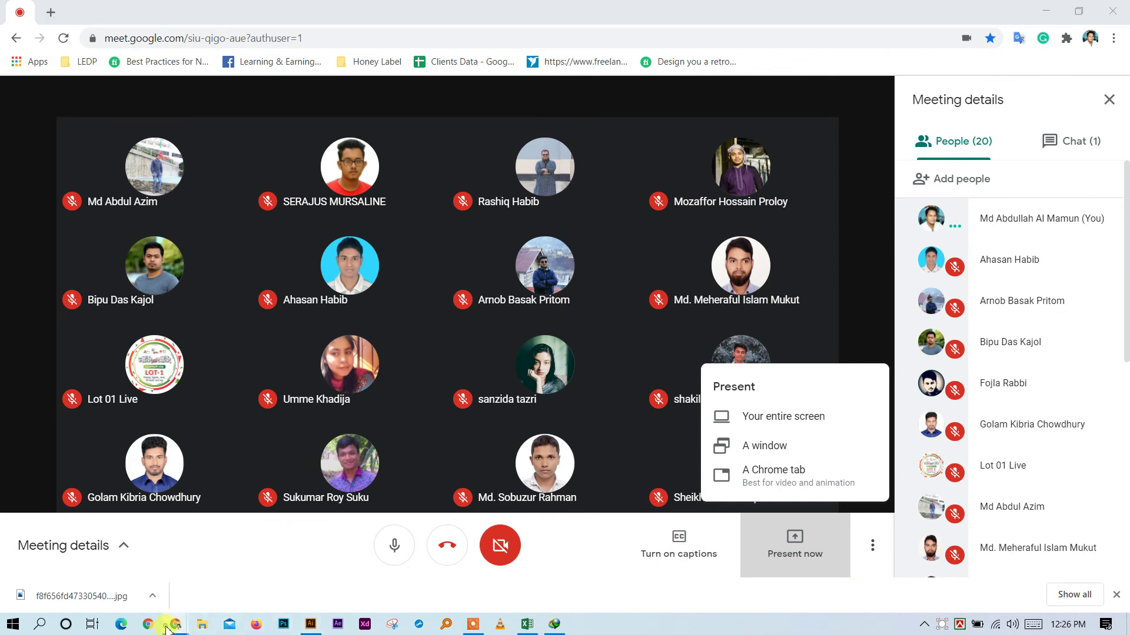
# Close the WhatsApp tab in the other Chrome window, review the Day 29 attendance column, and return to Google Meet with its presenting options dismissed
pyautogui.moveTo(176, 625)
pyautogui.click(127, 581)
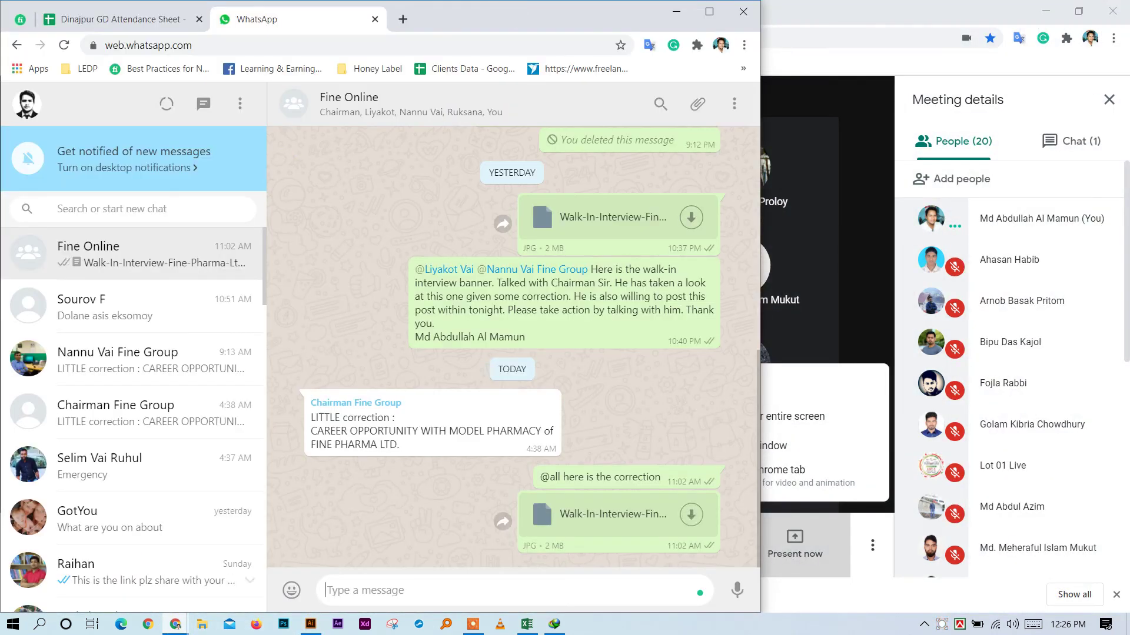
pyautogui.click(375, 19)
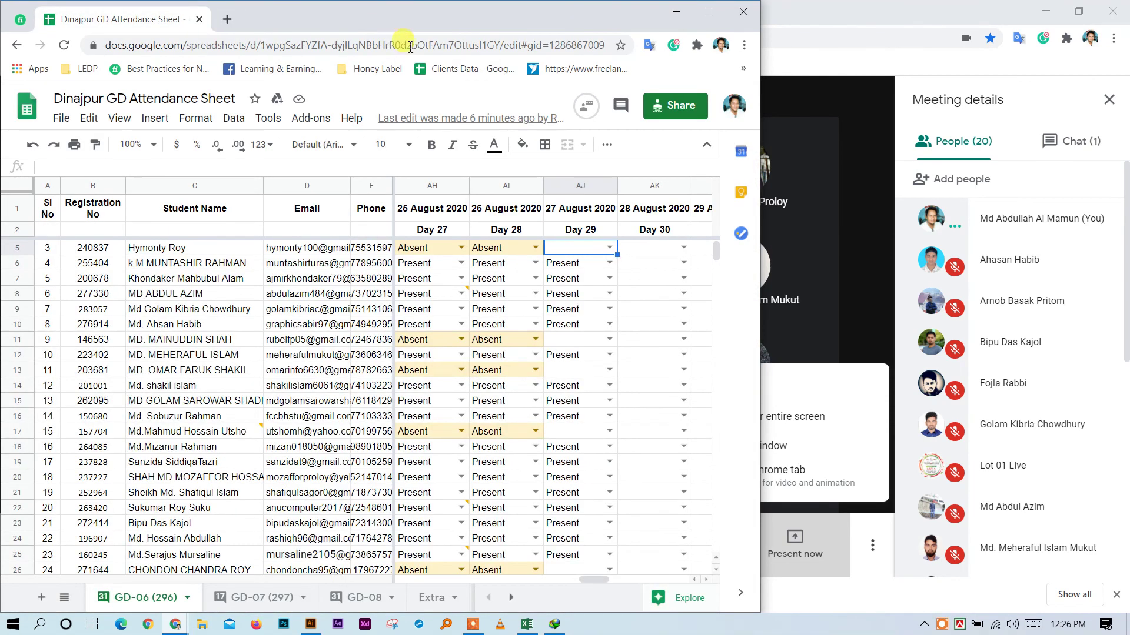
pyautogui.scroll(-2, 575, 312)
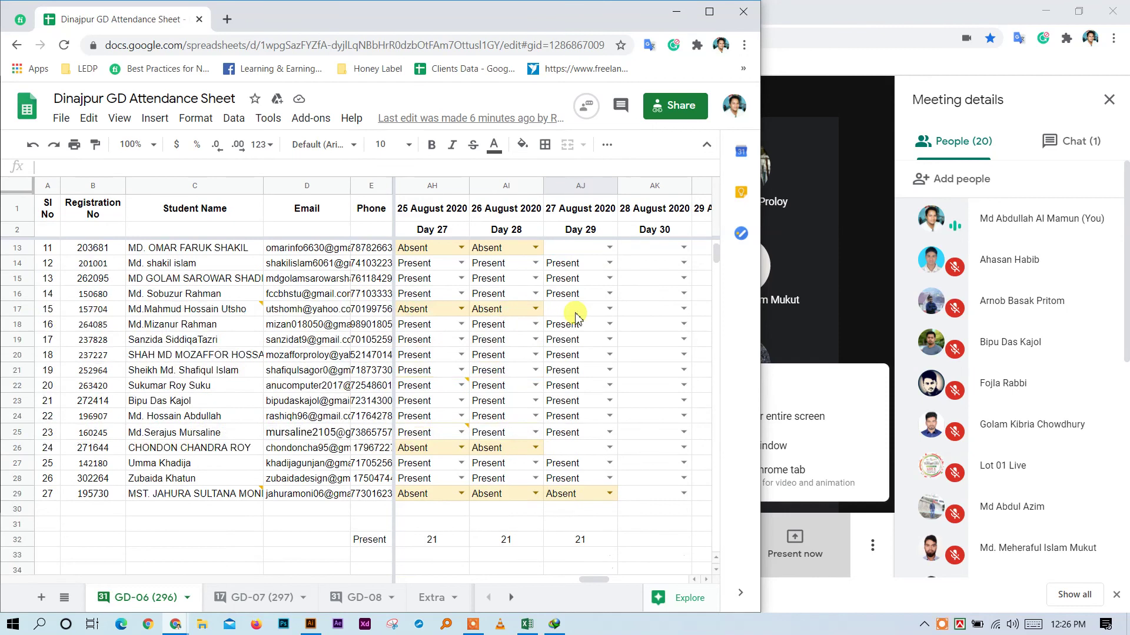
pyautogui.click(820, 12)
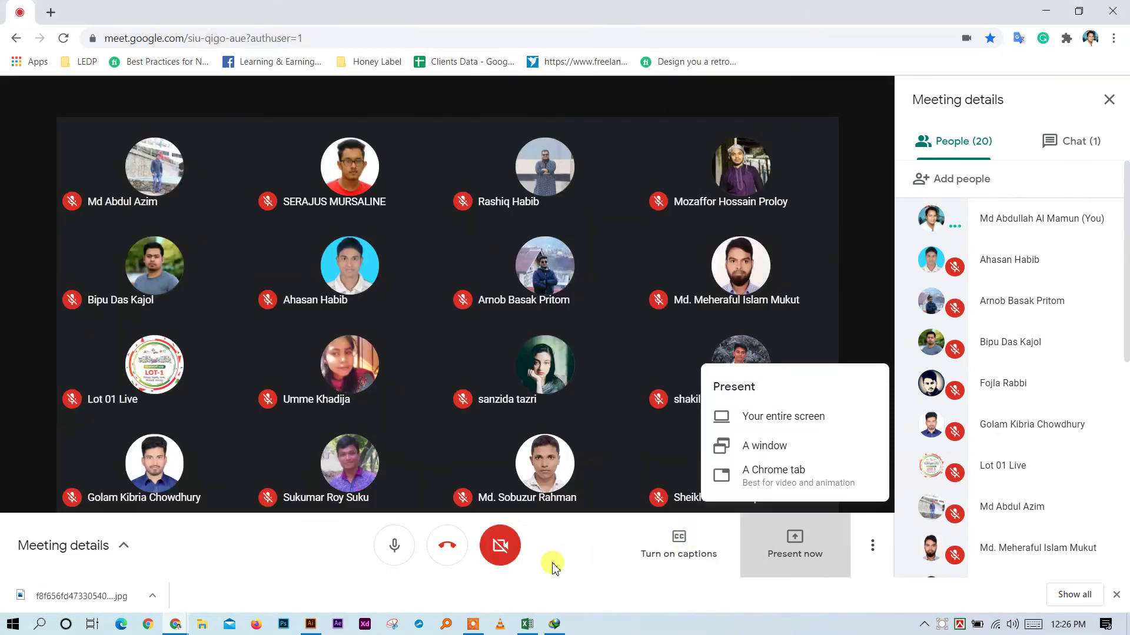
pyautogui.click(599, 567)
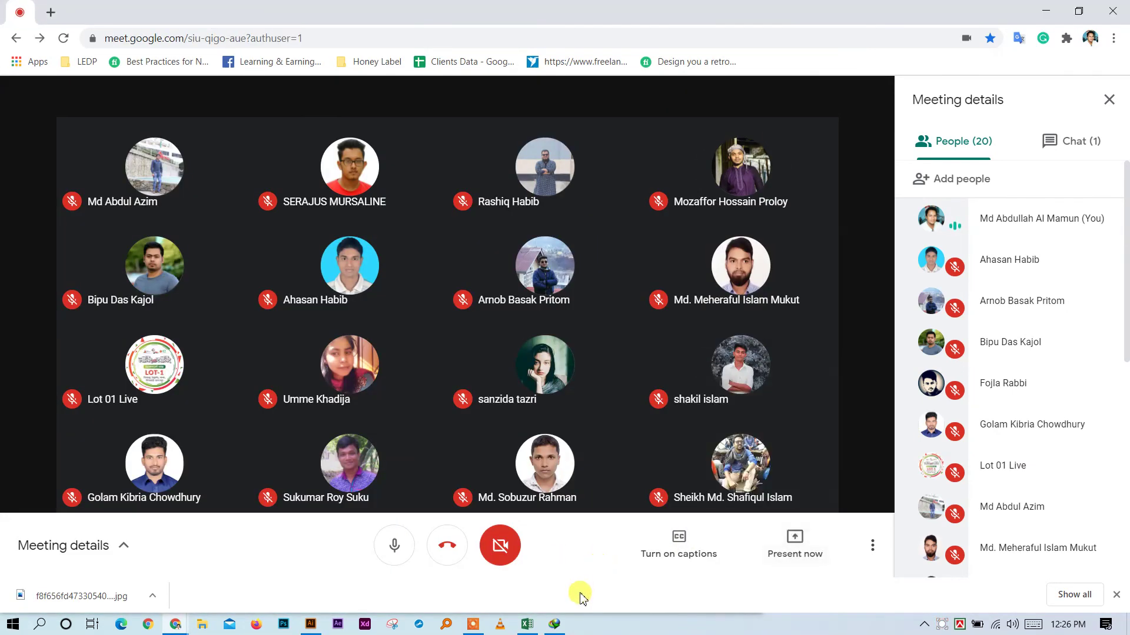
# Check the class topic list in the Excel workbook Book1.xlsx and return to the Google Meet window
pyautogui.moveTo(609, 347)
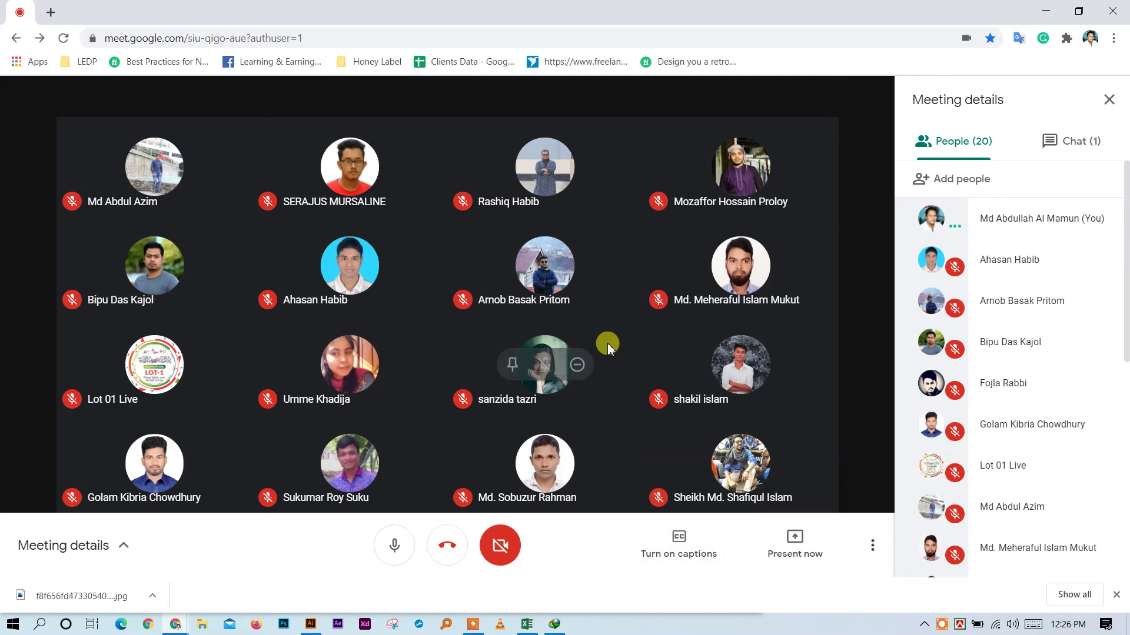
pyautogui.moveTo(308, 630)
pyautogui.click(529, 627)
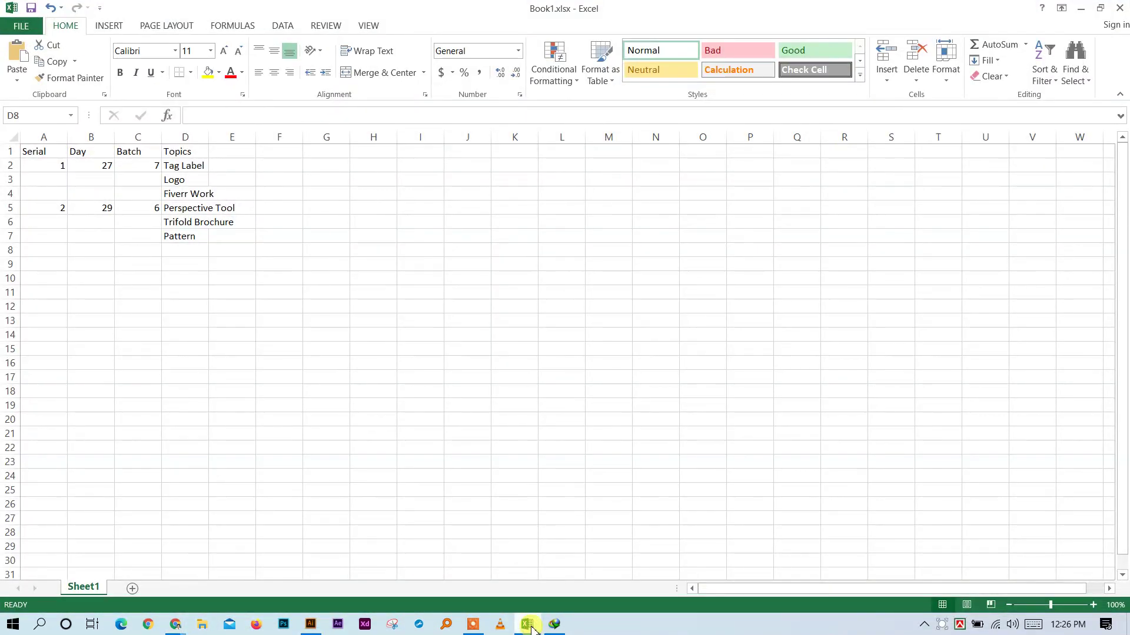
pyautogui.click(531, 628)
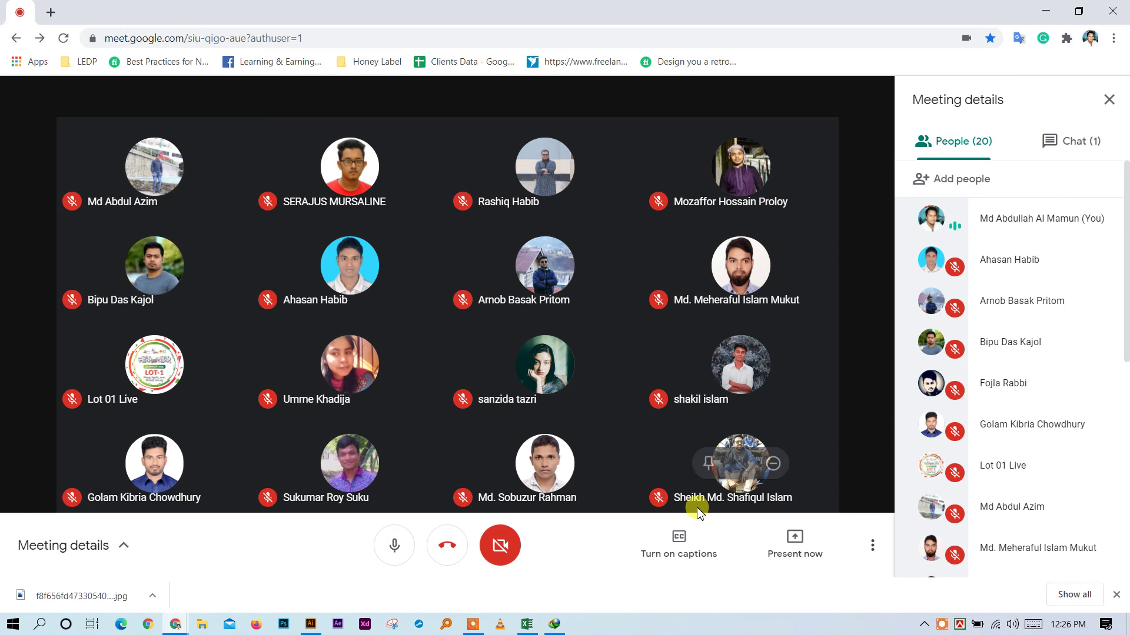
# Dismiss the downloads bar in Google Meet, open Snipping Tool and move its window clear of the participant grid
pyautogui.click(1116, 595)
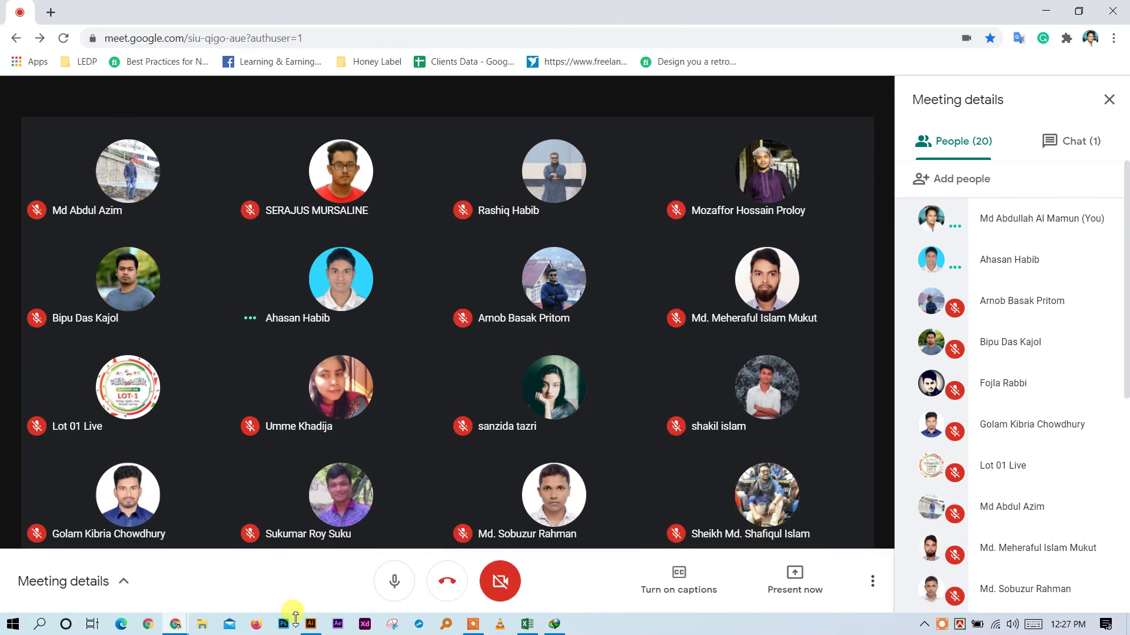
pyautogui.click(389, 628)
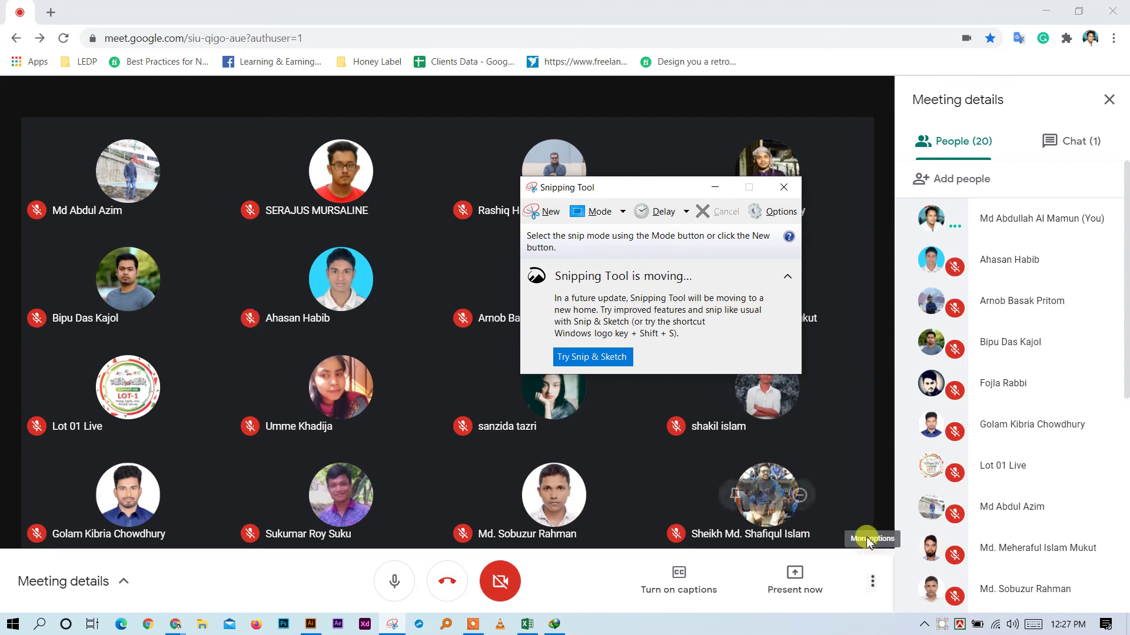
pyautogui.moveTo(591, 185); pyautogui.dragTo(959, 543)
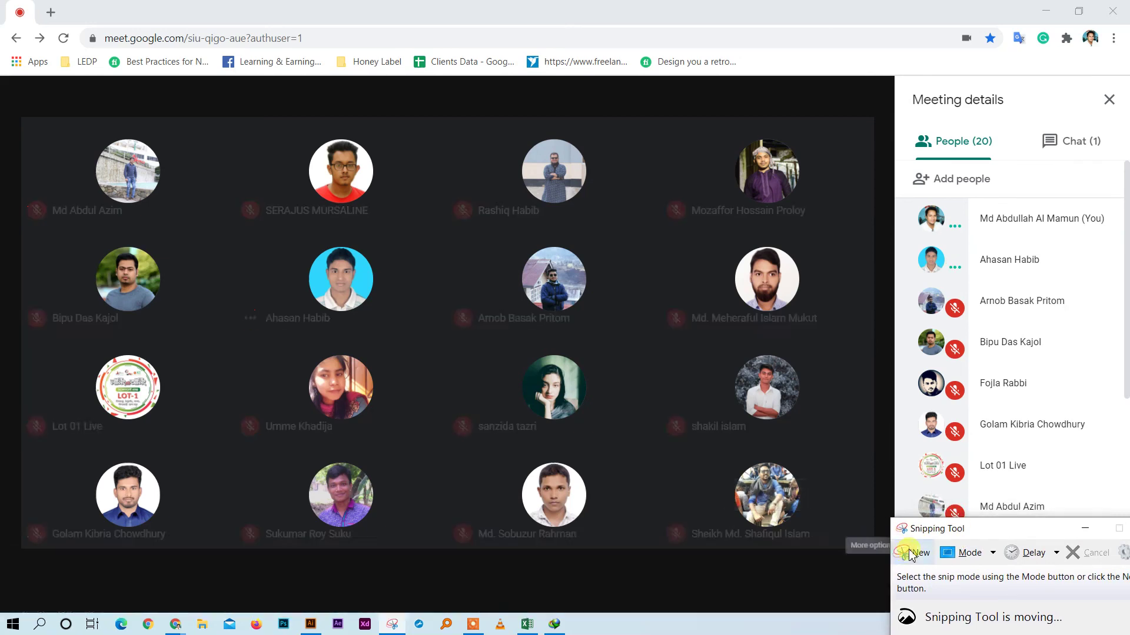
pyautogui.click(915, 553)
pyautogui.click(808, 600)
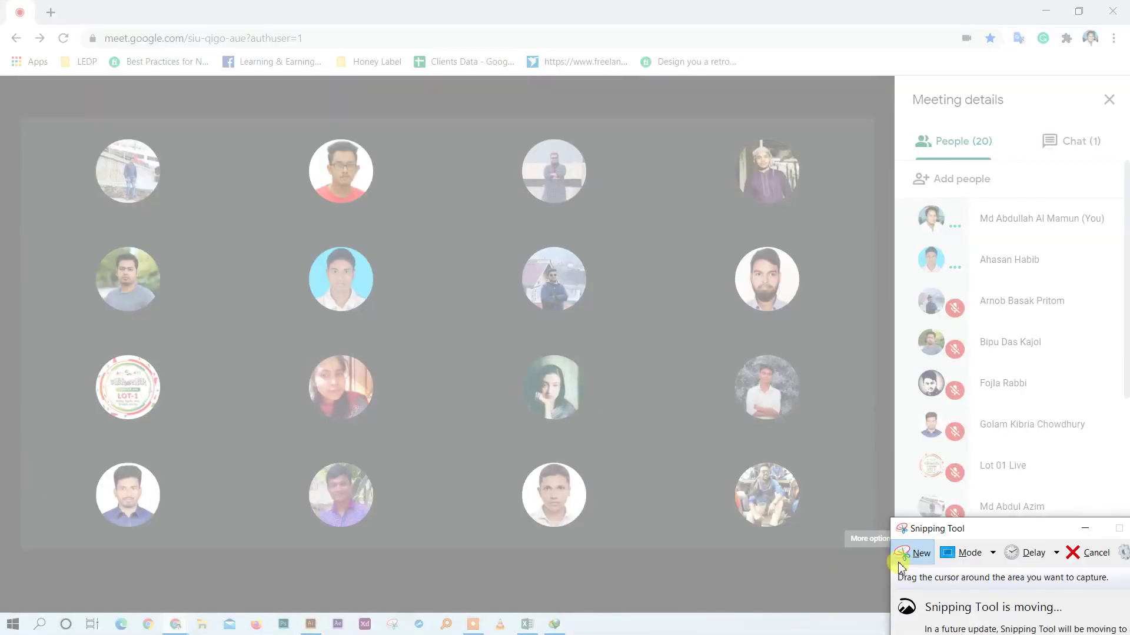
pyautogui.click(815, 610)
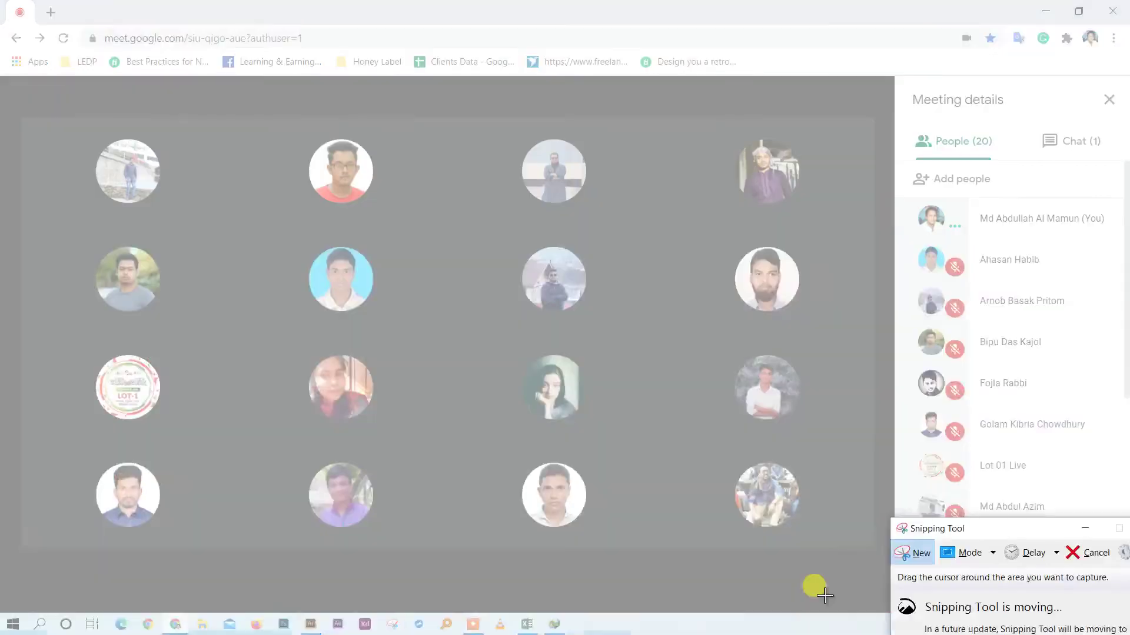
pyautogui.click(906, 557)
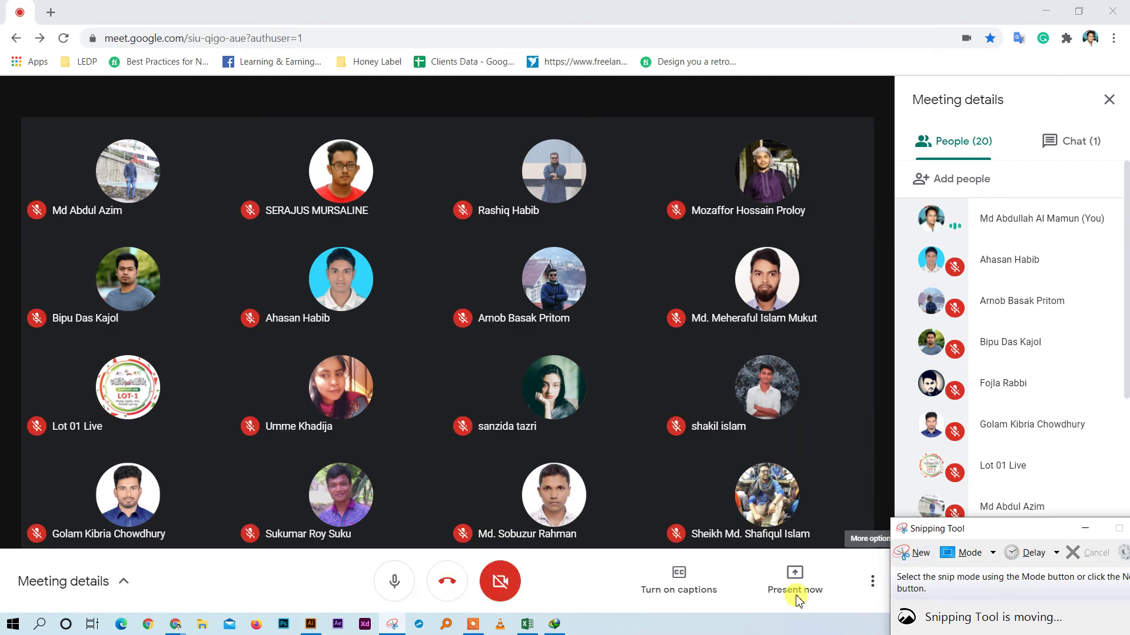
pyautogui.click(909, 552)
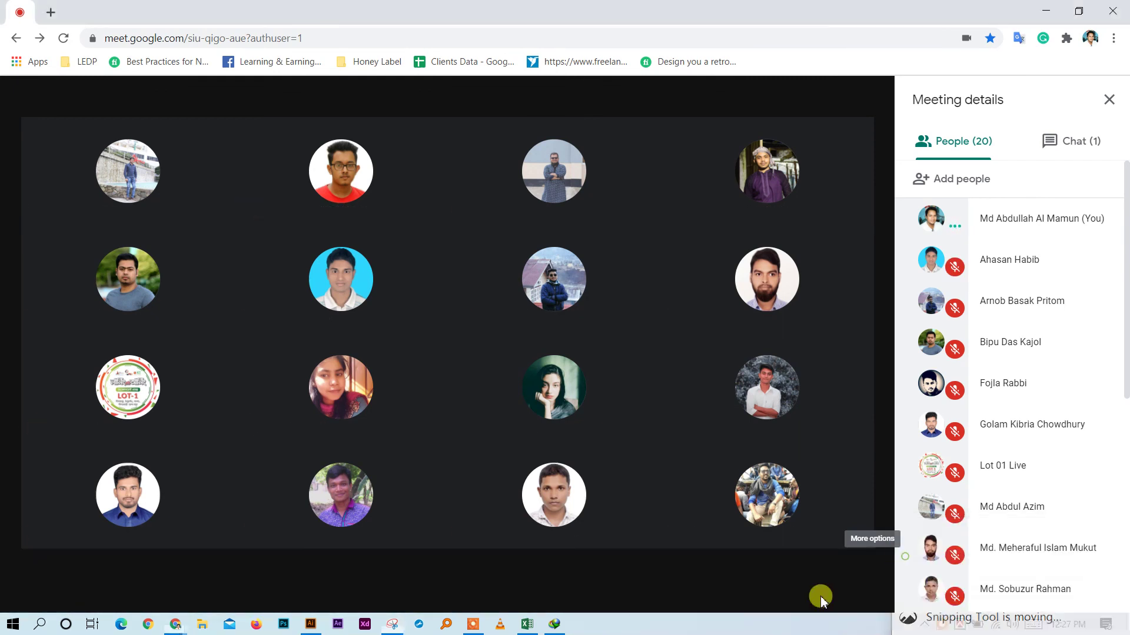
pyautogui.press('Escape')
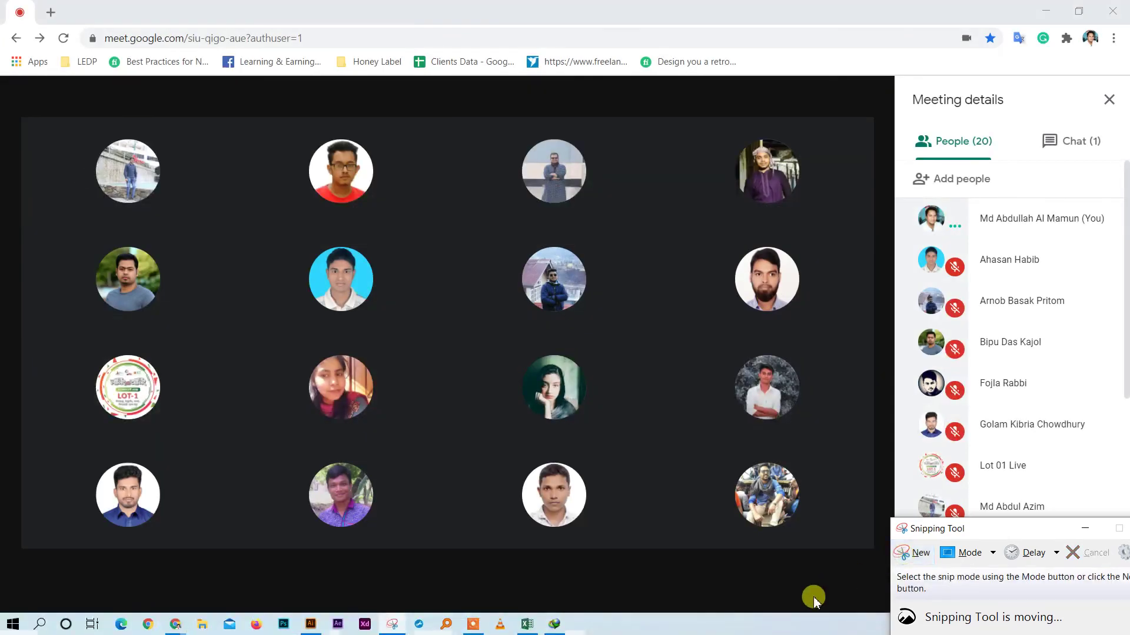
pyautogui.click(906, 558)
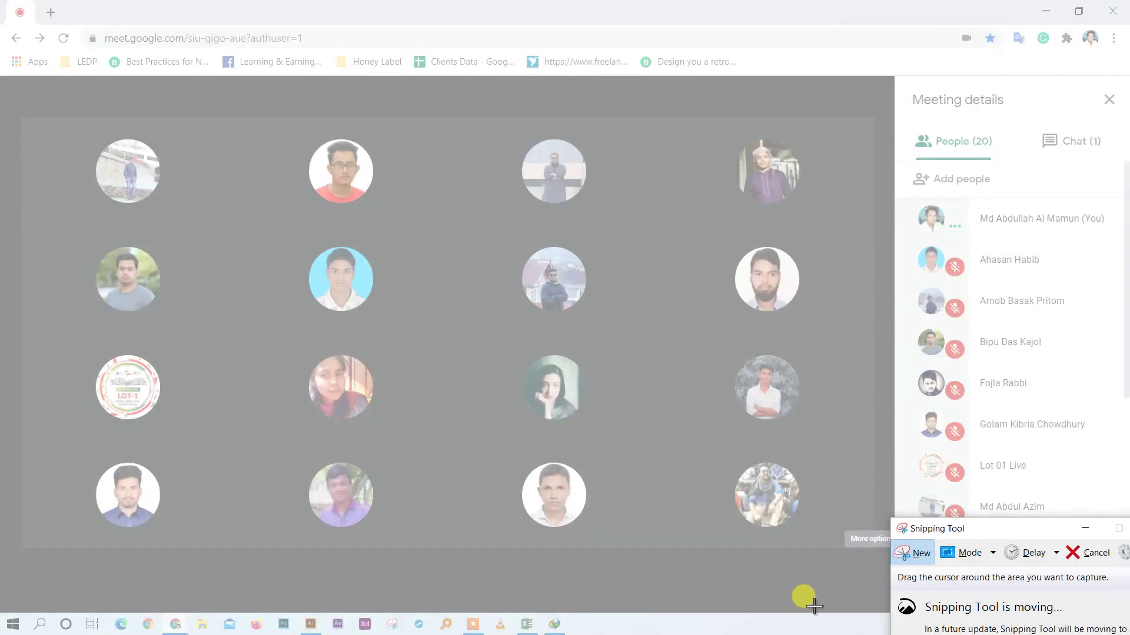
pyautogui.press('Escape')
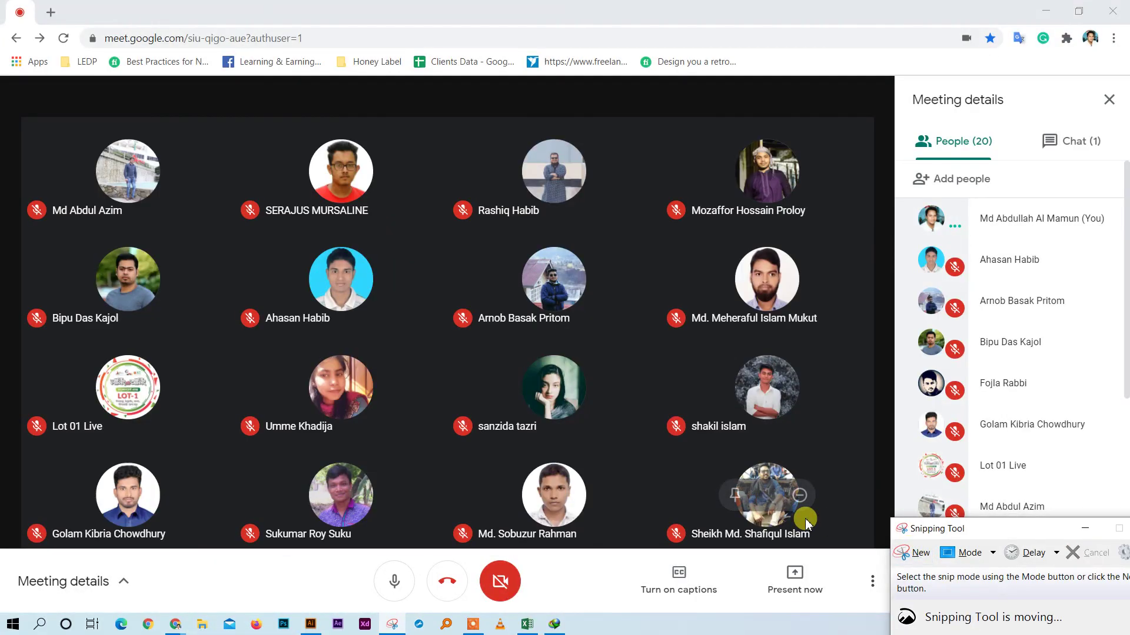
pyautogui.hotkey('ctrl', 'n')
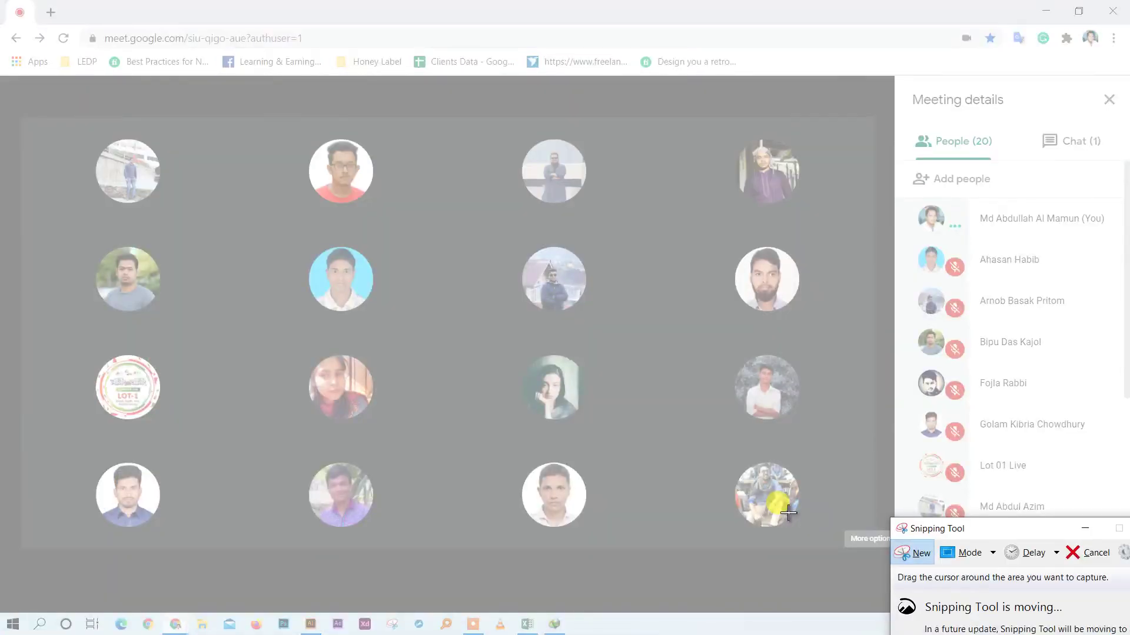
pyautogui.press('Escape')
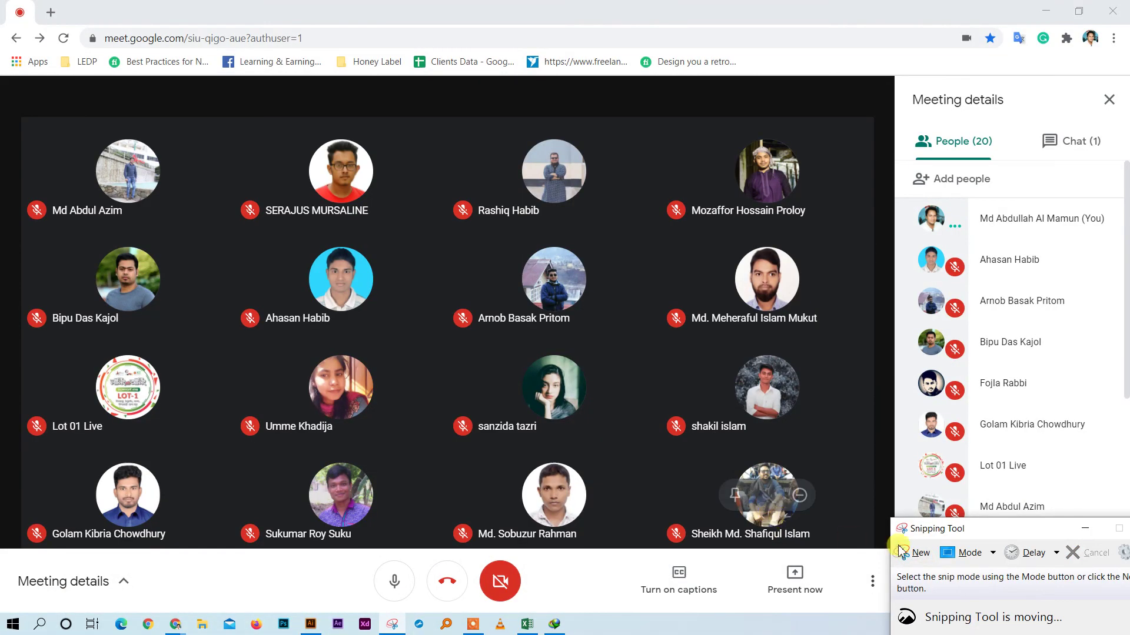
pyautogui.click(903, 552)
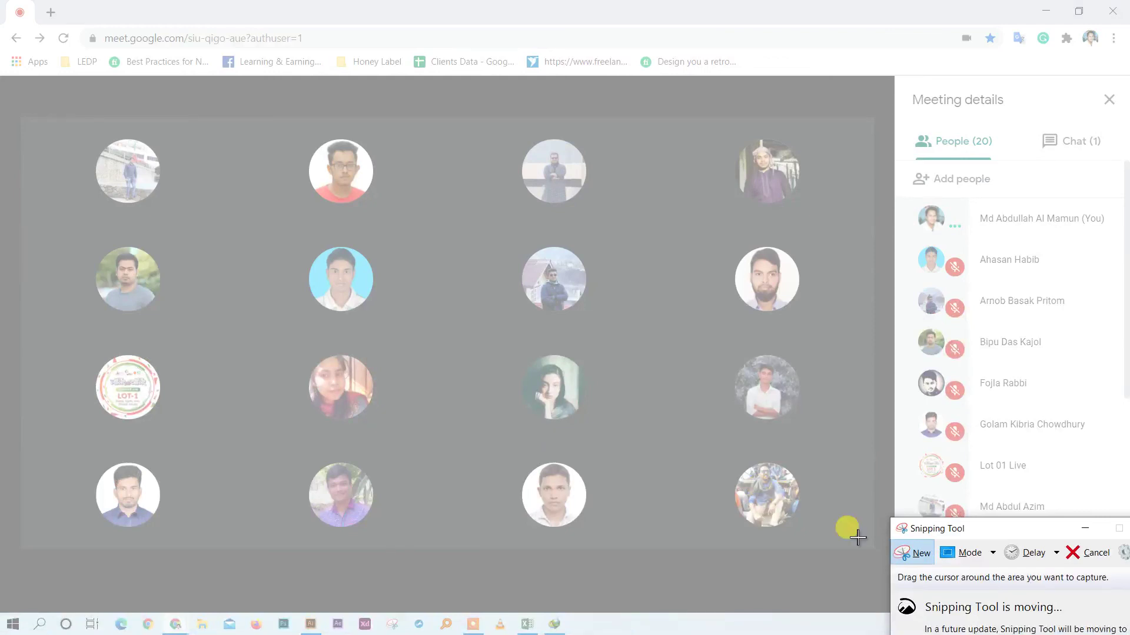
pyautogui.press('Escape')
# Capture a new snip of the whole Meet page area, including the participant grid and the People list
pyautogui.click(918, 552)
pyautogui.moveTo(576, 424)
pyautogui.moveTo(3, 76); pyautogui.dragTo(1126, 633)
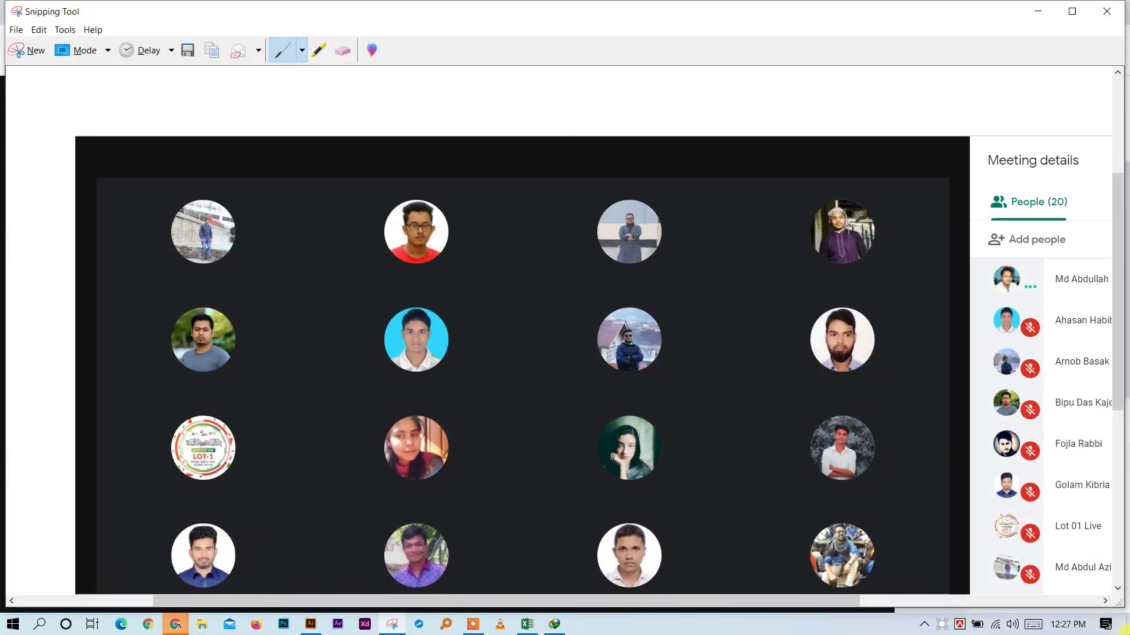
# Save the snip as a PNG in the Day 29 folder and close Snipping Tool
pyautogui.hotkey('ctrl', 's')
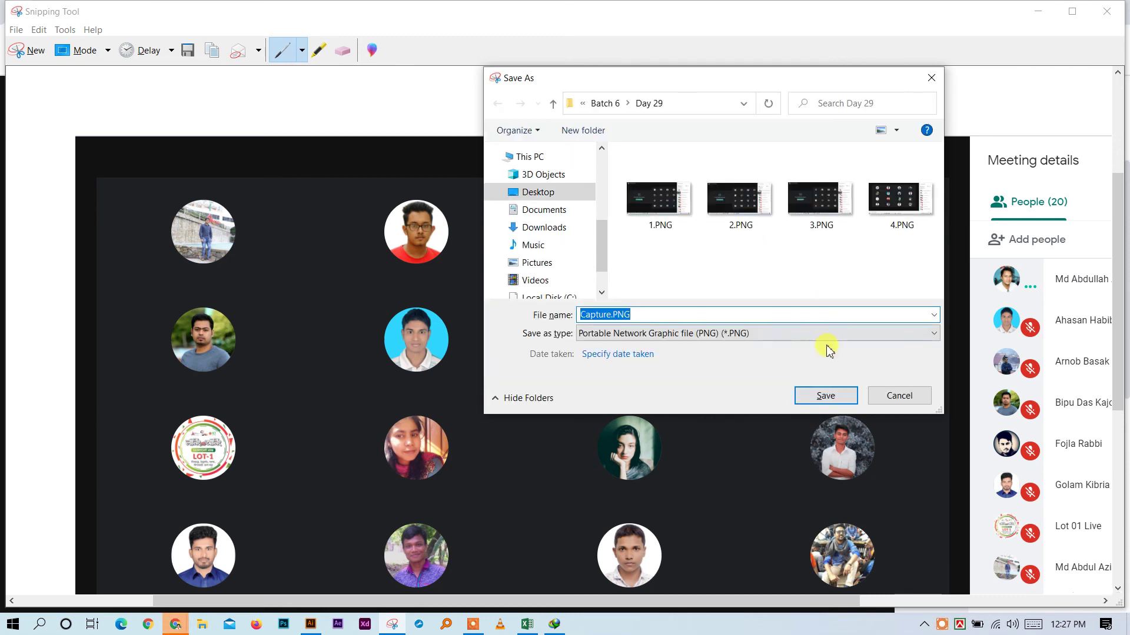
pyautogui.write('6')
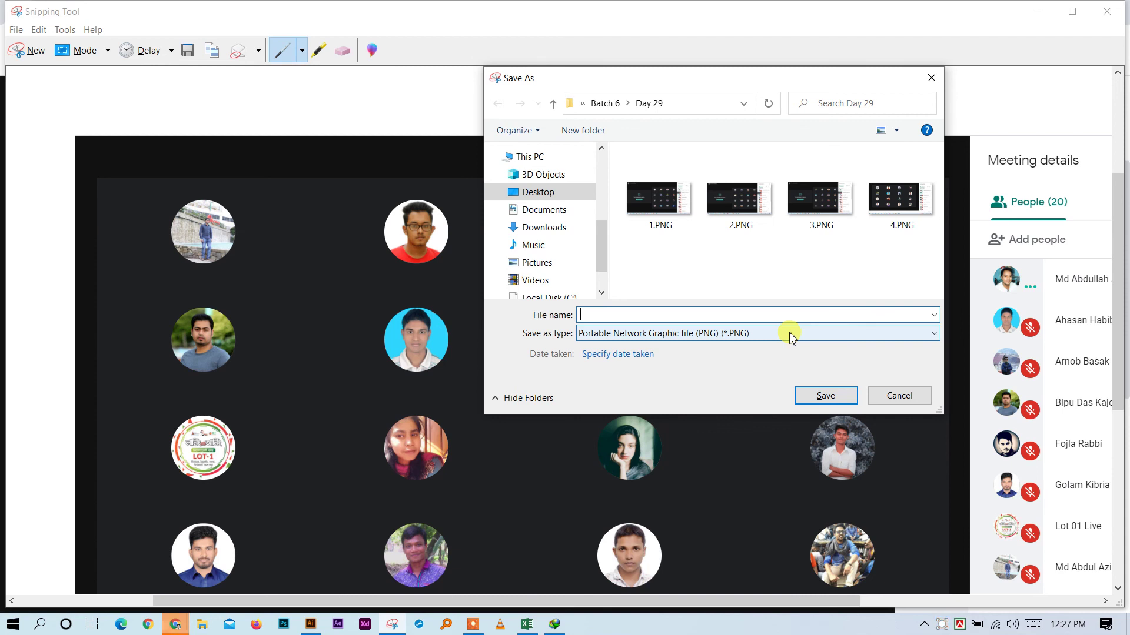
pyautogui.click(840, 404)
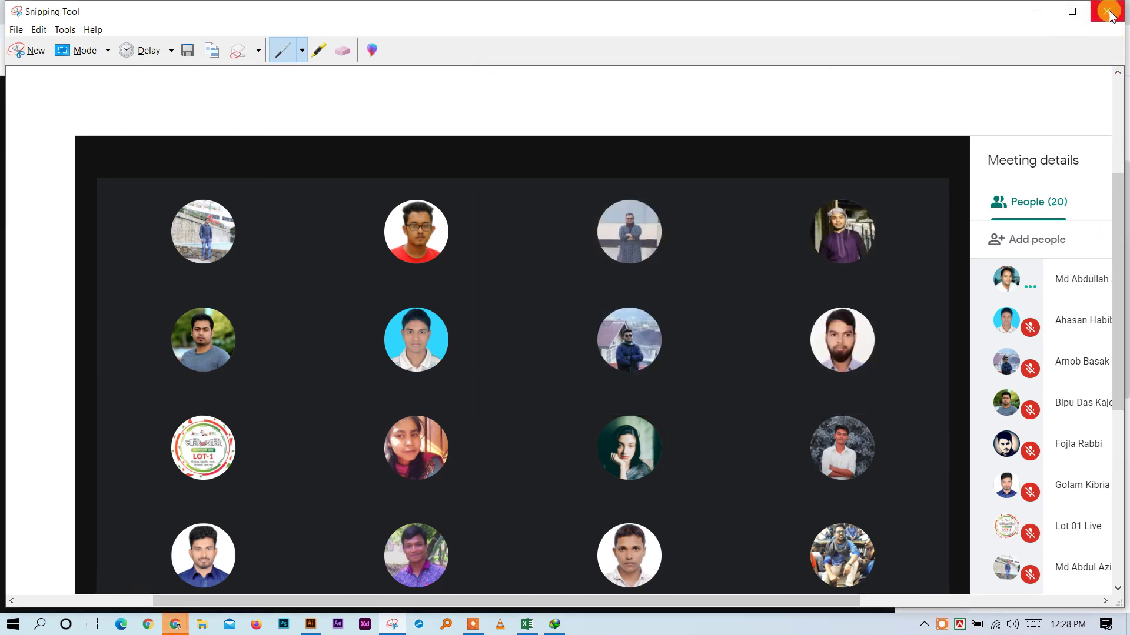
pyautogui.click(1108, 12)
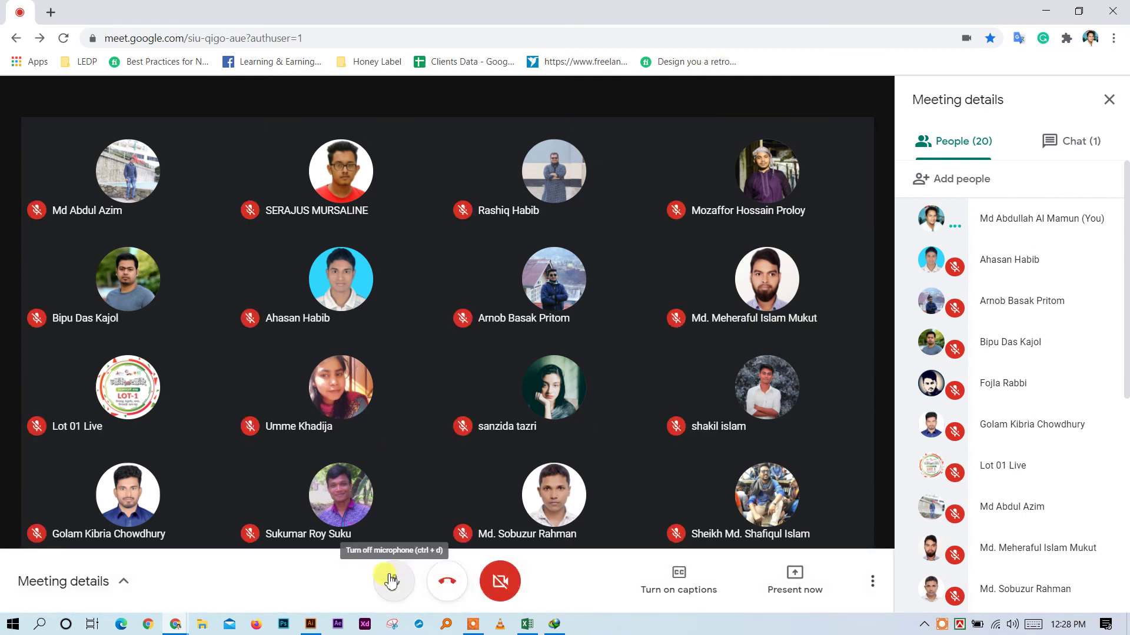
# Mute the microphone in Google Meet, then clear the Meet and attendance sheet windows off the desktop
pyautogui.click(390, 580)
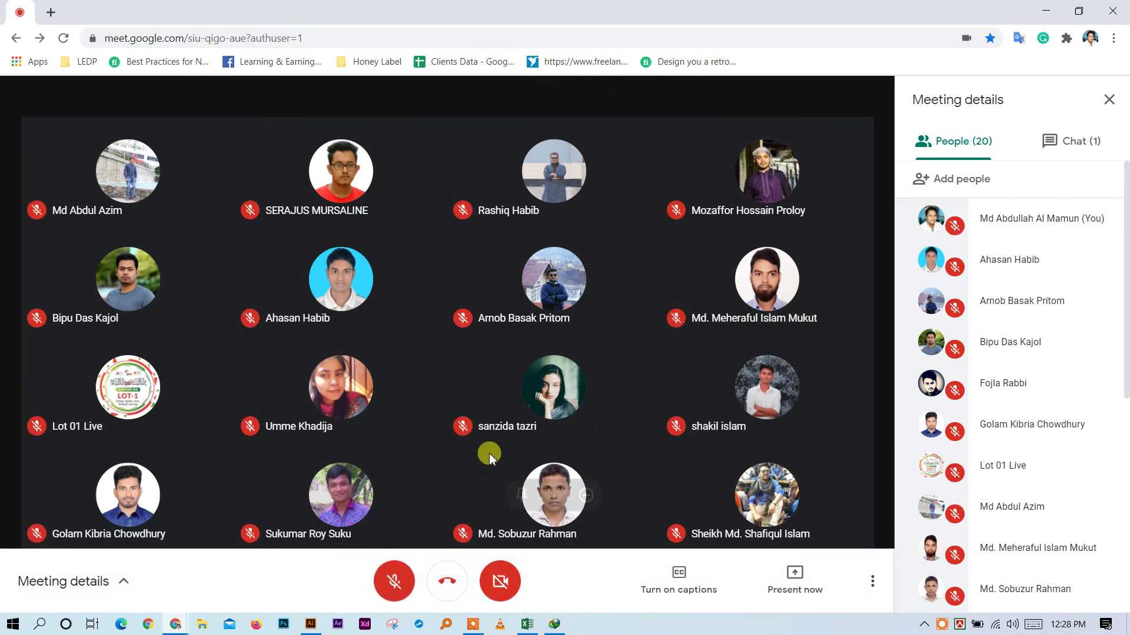
pyautogui.click(1046, 10)
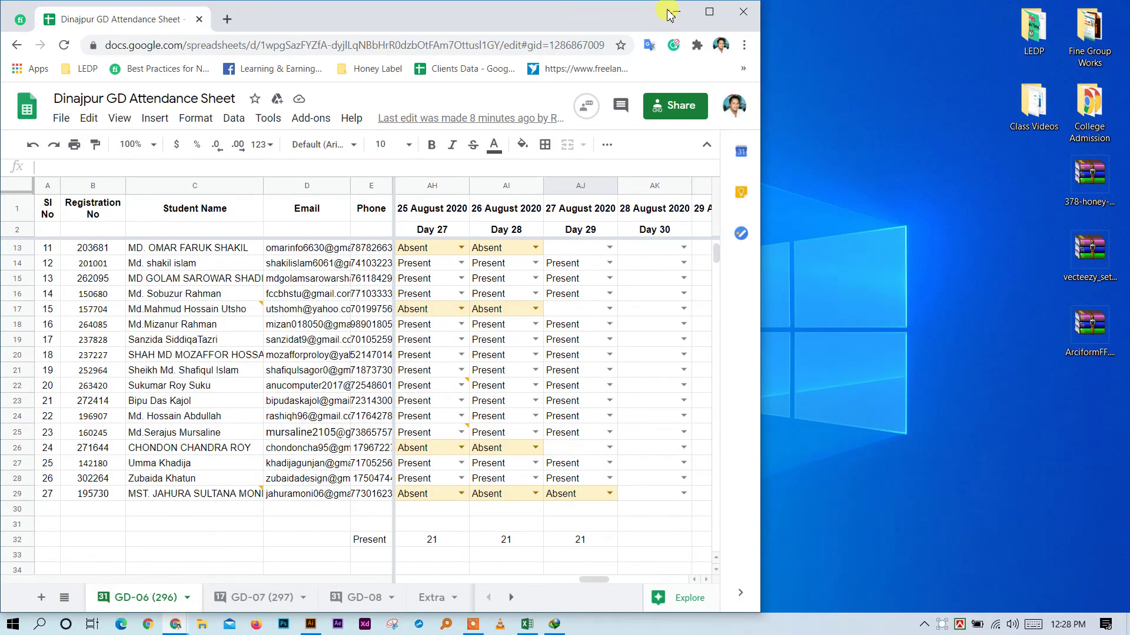
pyautogui.click(749, 16)
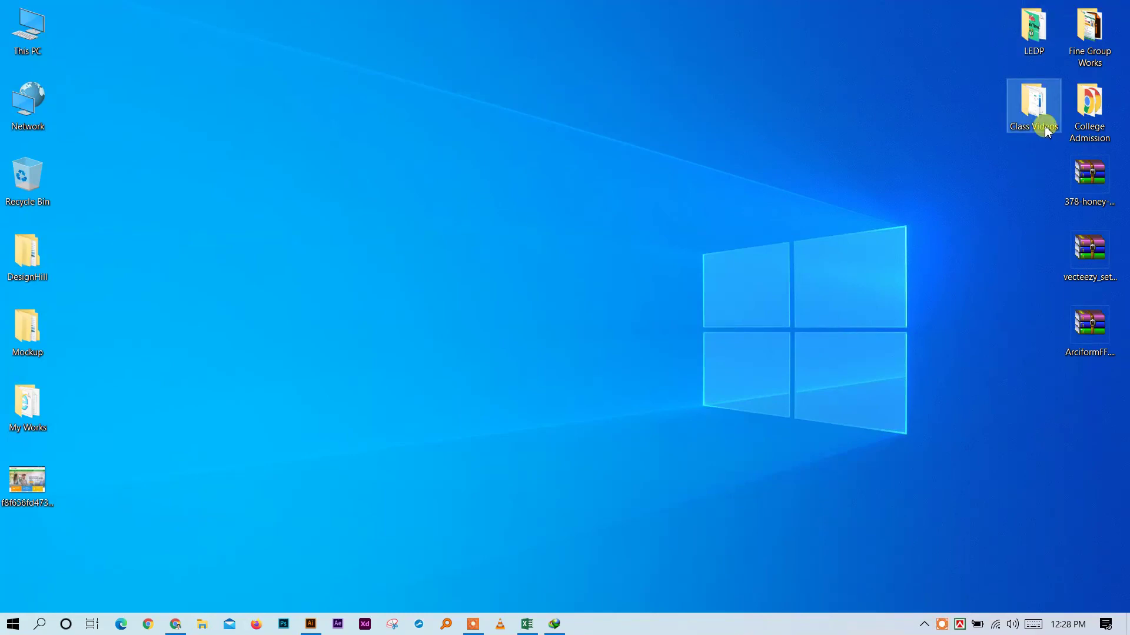
# Open practice-time.jpg from the desktop's LEDP folder in a new Chrome tab and return to the Meet tab
pyautogui.doubleClick(1034, 32)
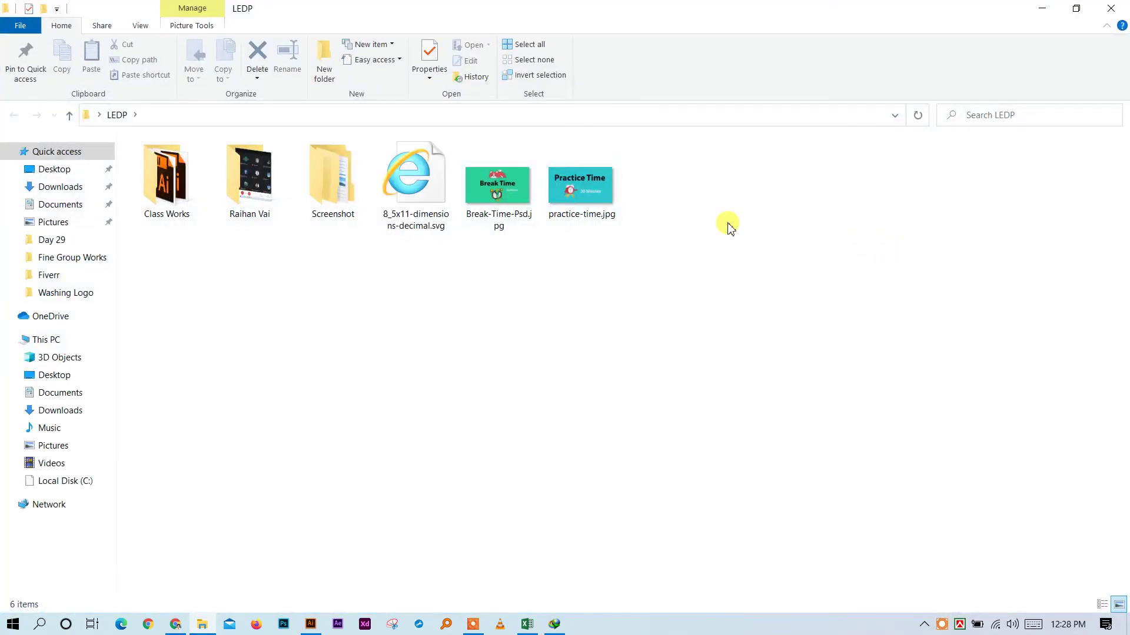
pyautogui.moveTo(589, 187); pyautogui.dragTo(52, 21)
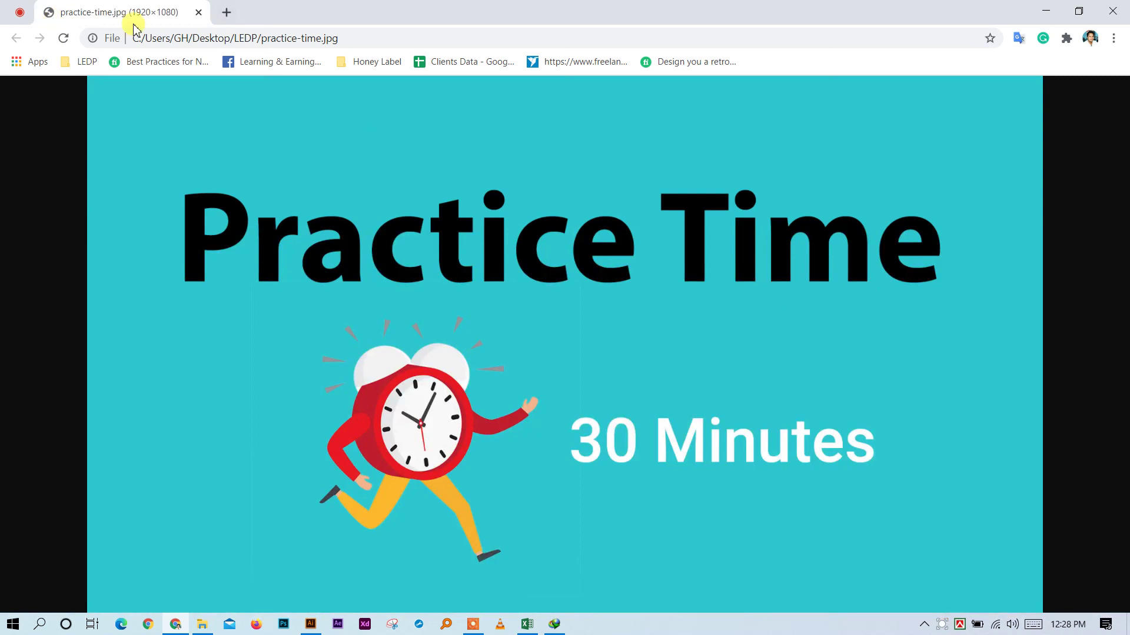
pyautogui.click(19, 14)
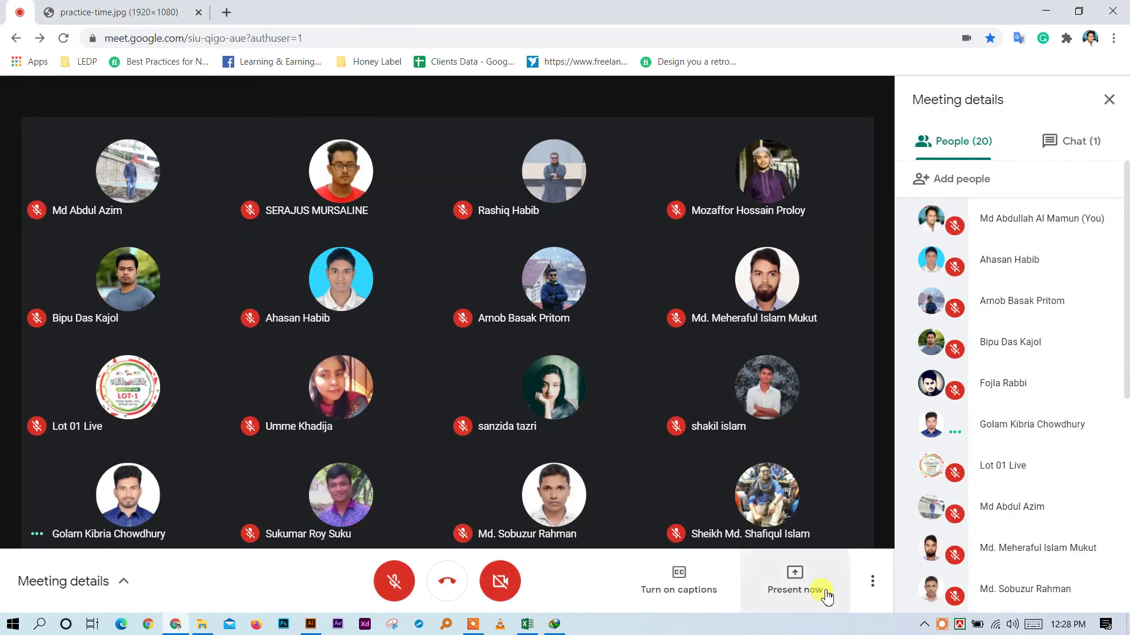
# Present the practice-time.jpg Chrome tab to the meeting and return to the Meet tab
pyautogui.click(806, 590)
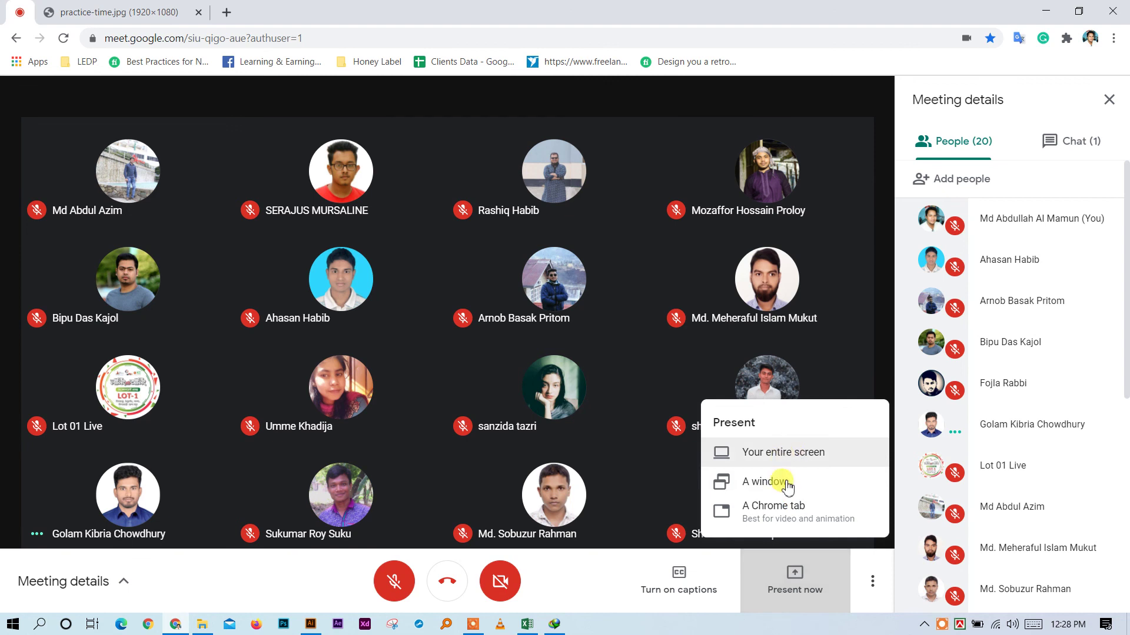
pyautogui.click(786, 512)
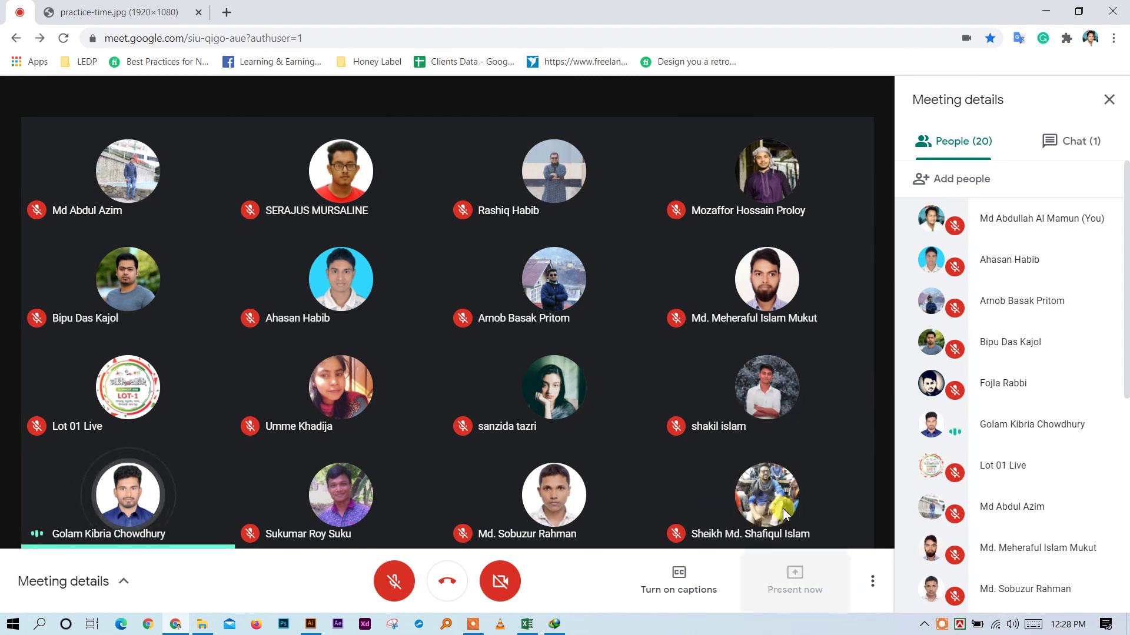
pyautogui.click(447, 141)
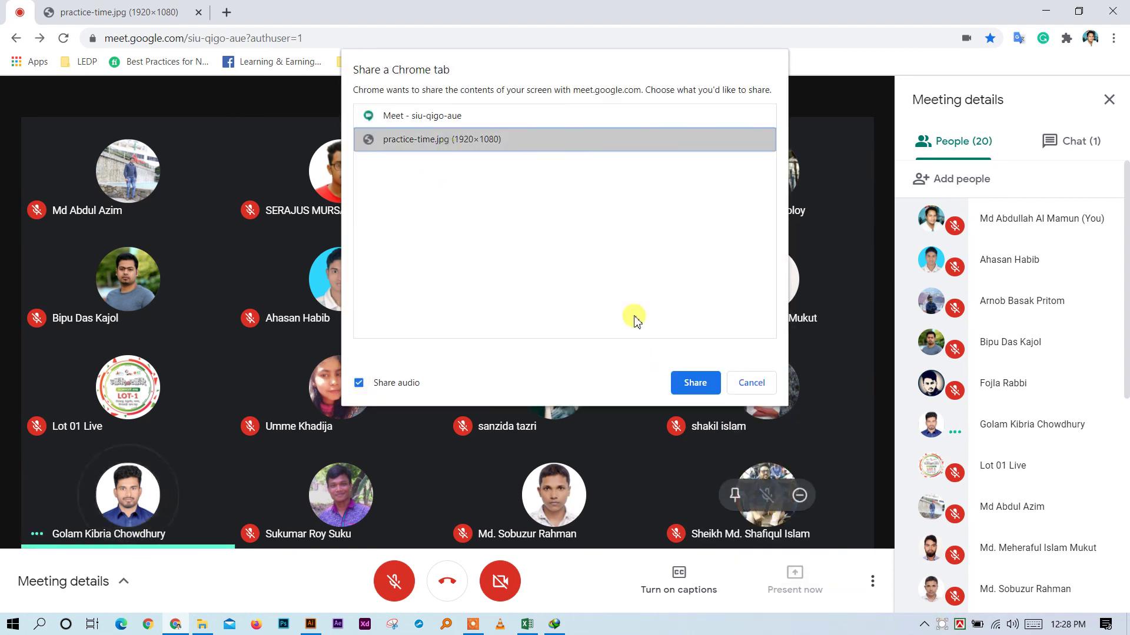
pyautogui.click(695, 382)
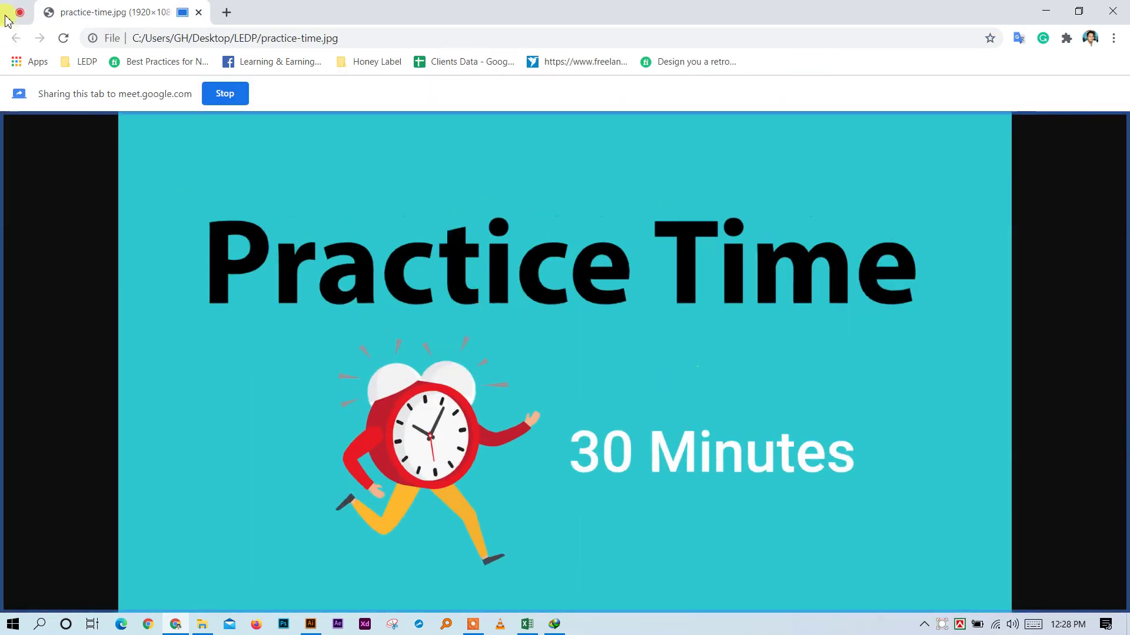
pyautogui.click(19, 12)
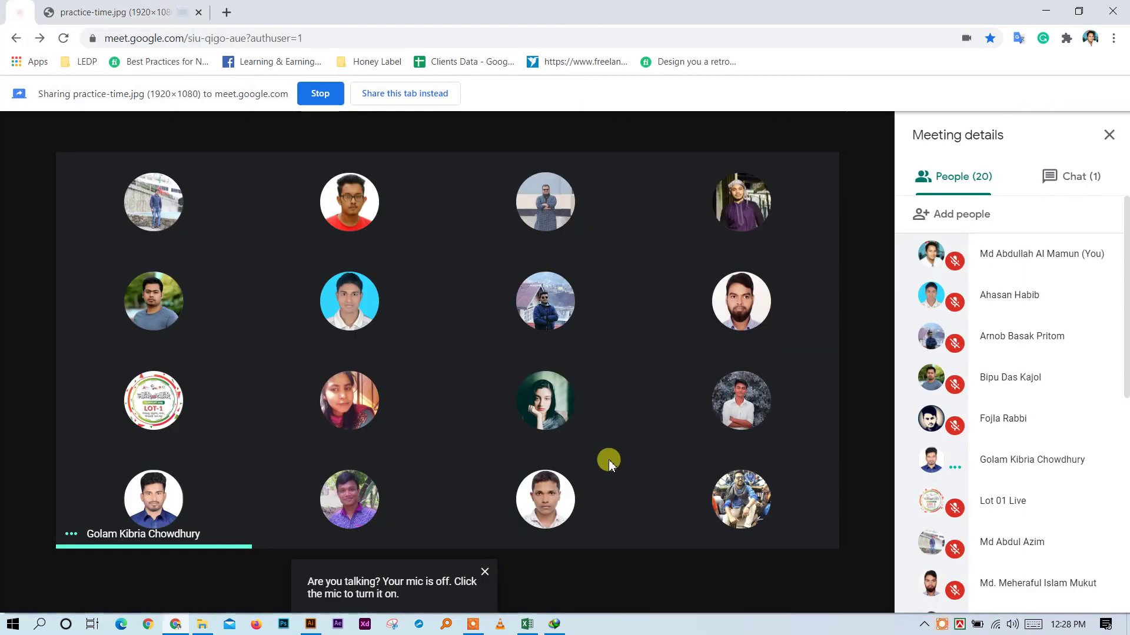